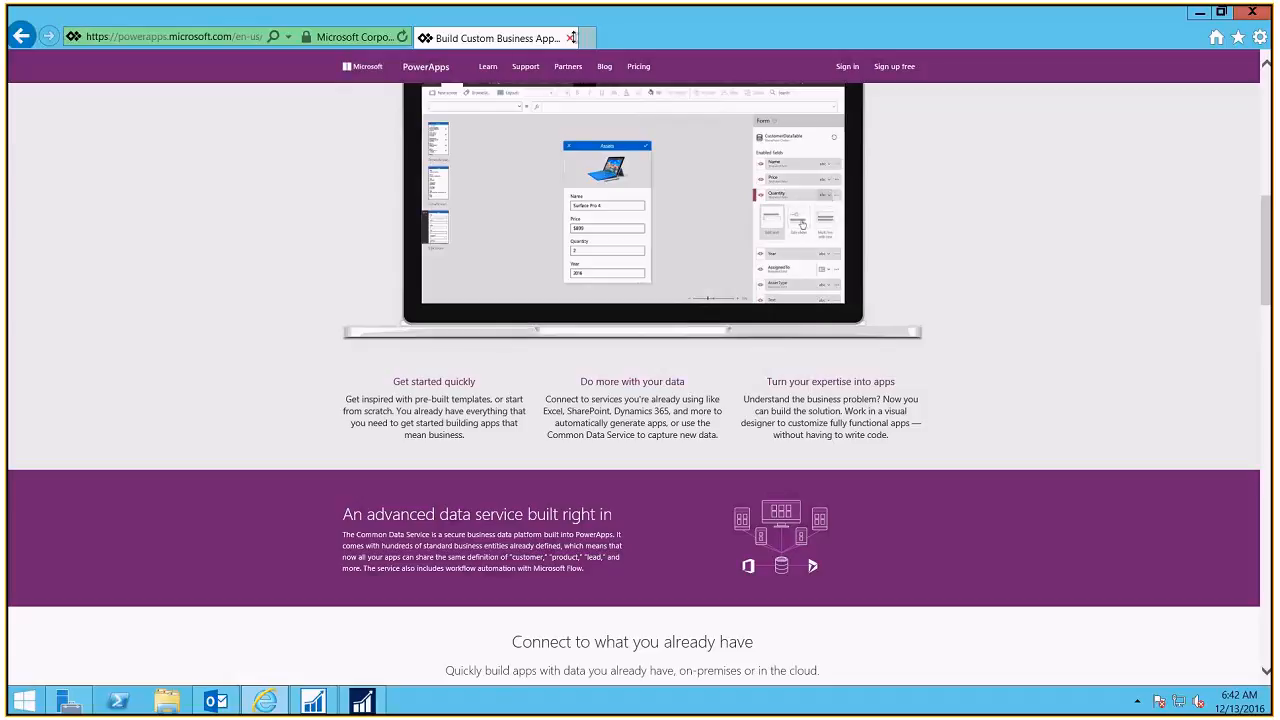
# Step: Open flow.microsoft.com in a new Internet Explorer tab
pyautogui.click(586, 37)
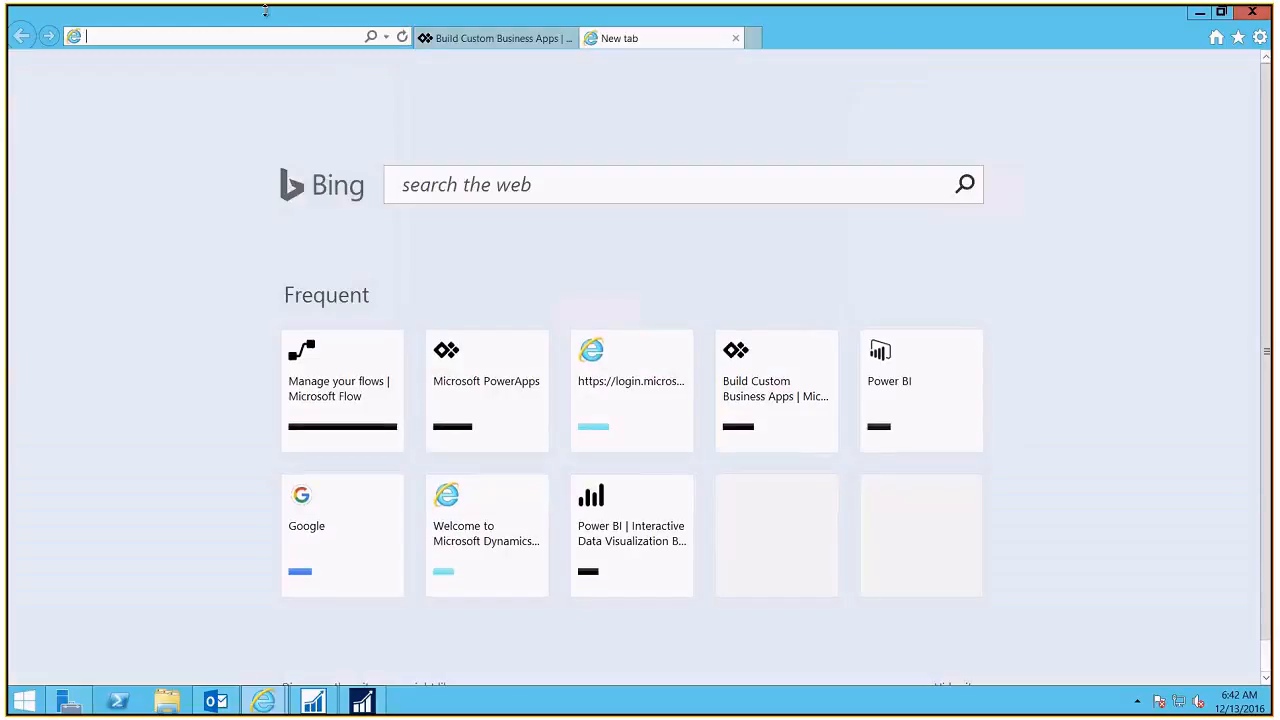
pyautogui.write('flow.microsoft.com/')
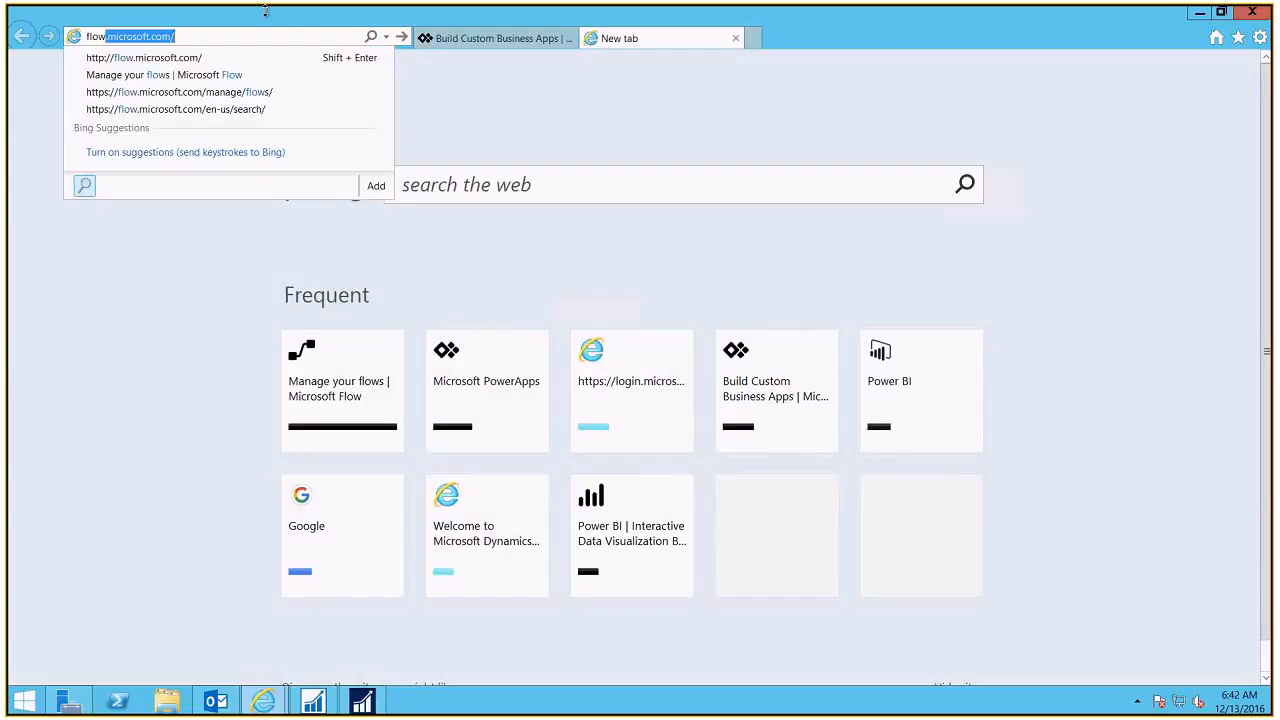
pyautogui.press('Return')
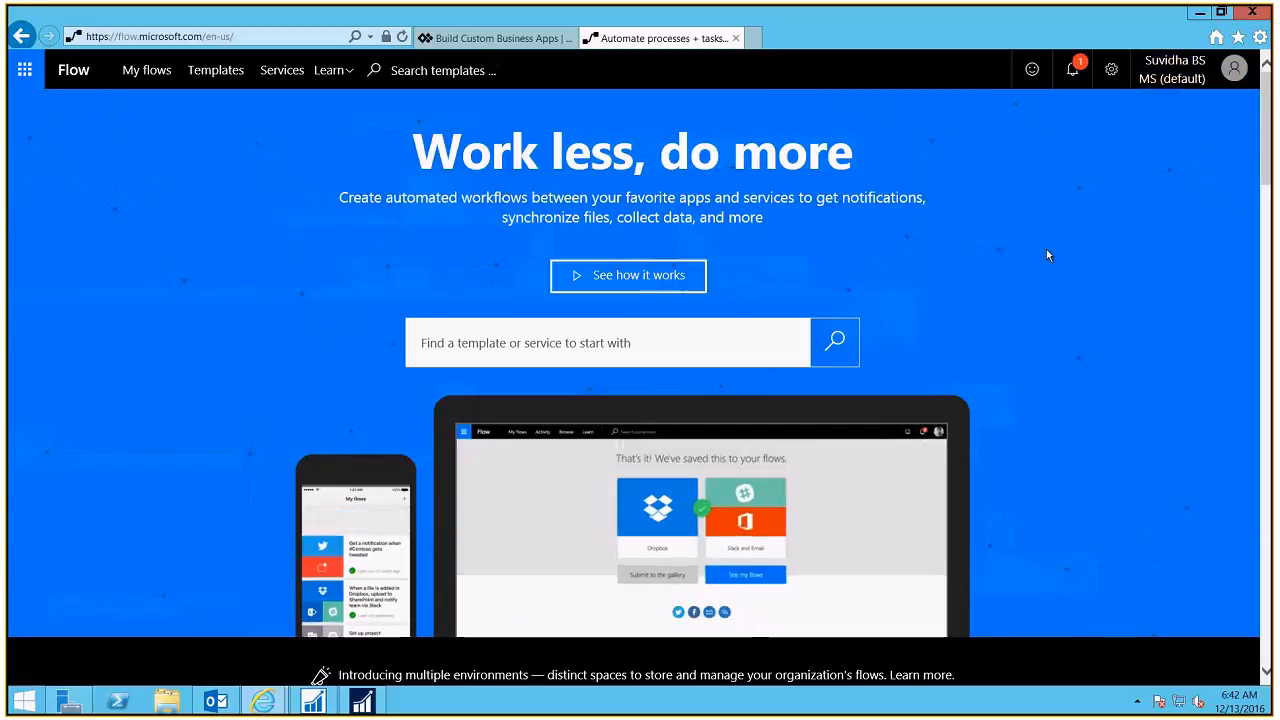
# Step: Open the full supported-services list ('See all 75') in a new tab and view it
pyautogui.moveTo(1268, 150); pyautogui.dragTo(1270, 262)
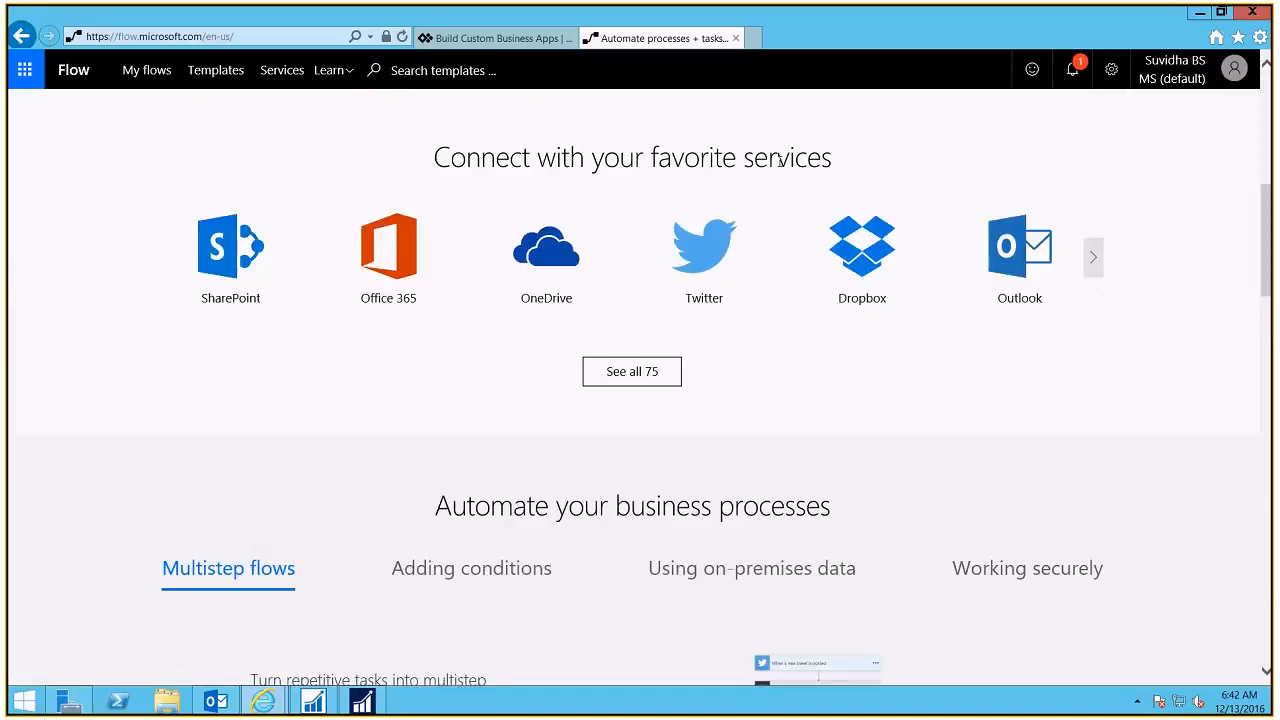
pyautogui.rightClick(637, 378)
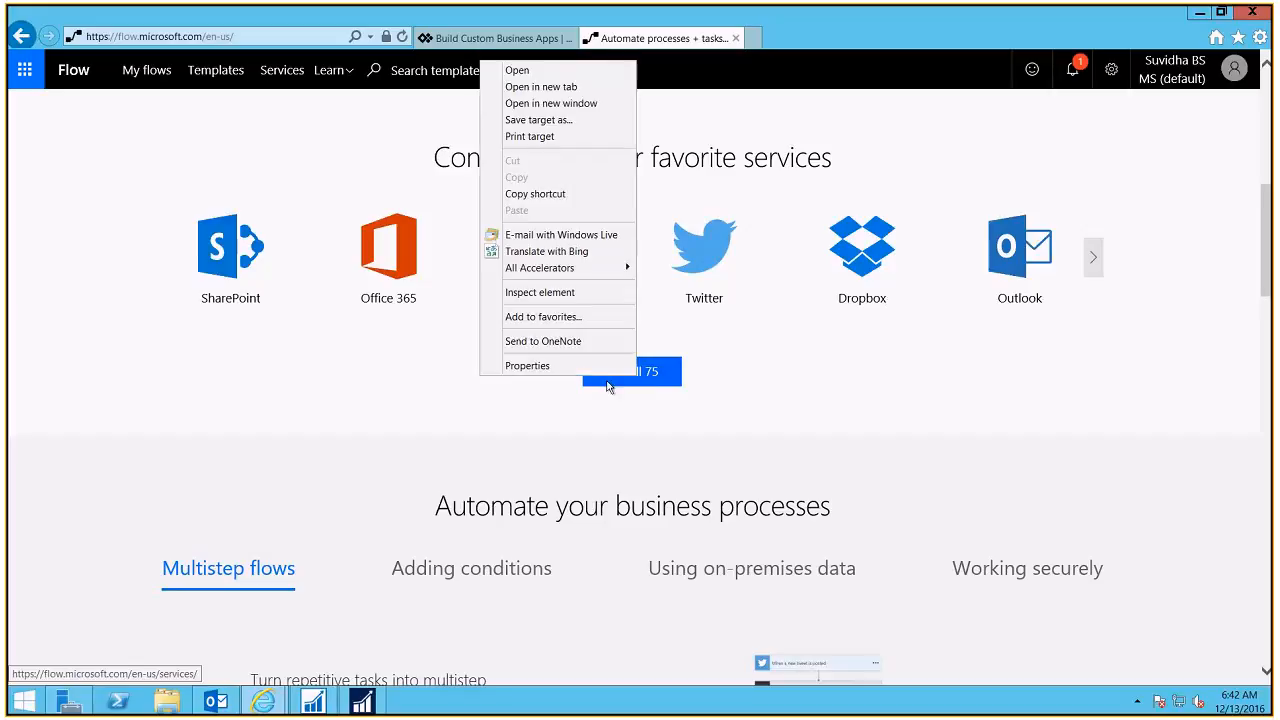
pyautogui.click(541, 87)
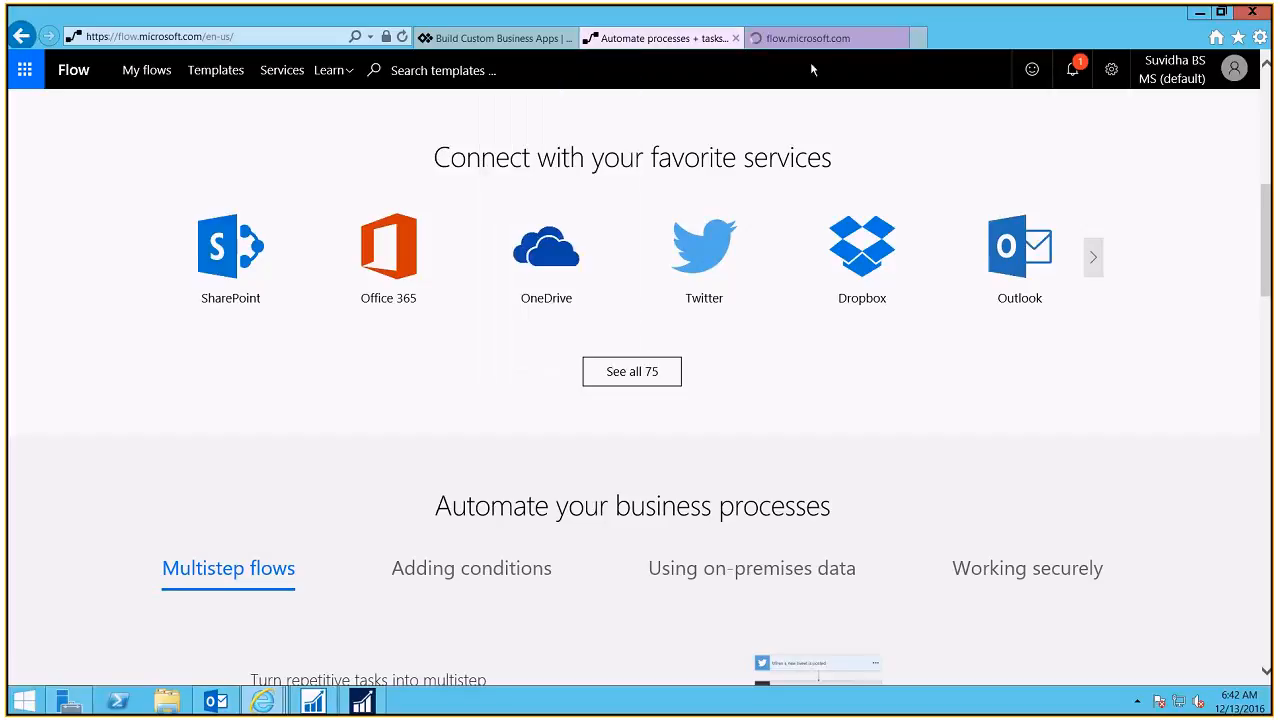
pyautogui.click(814, 39)
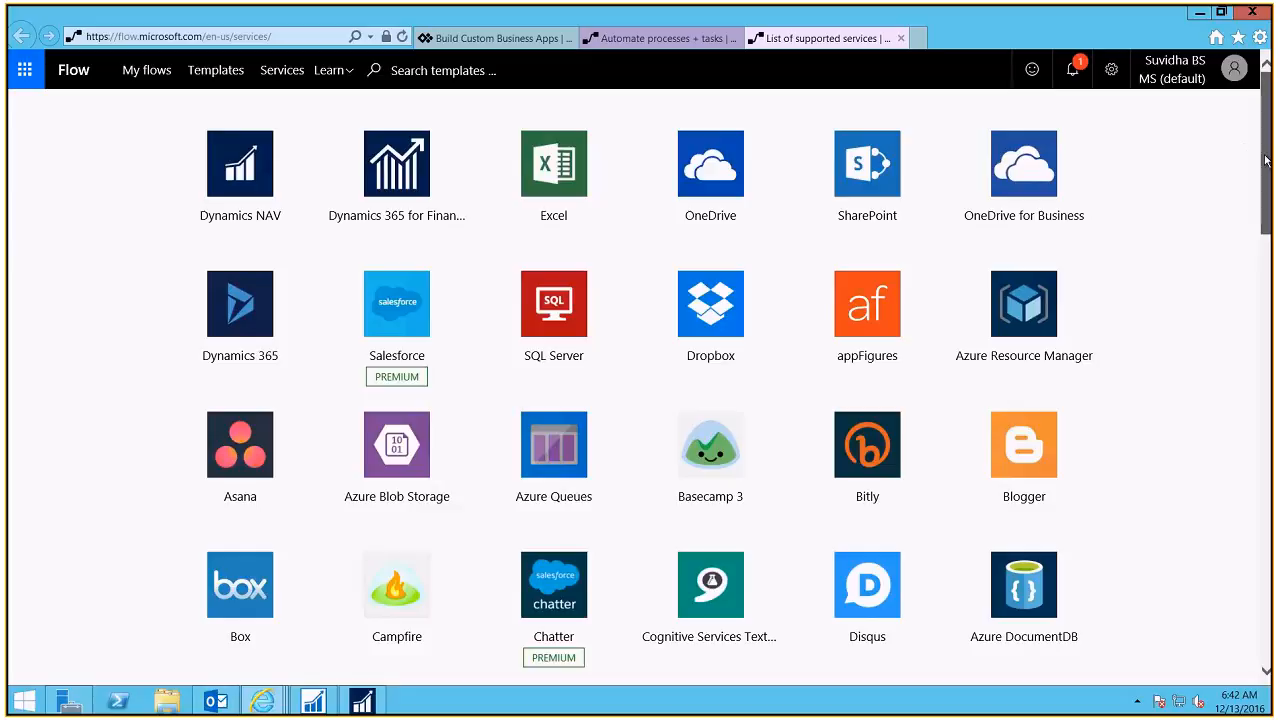
pyautogui.moveTo(1266, 135); pyautogui.dragTo(1246, 90)
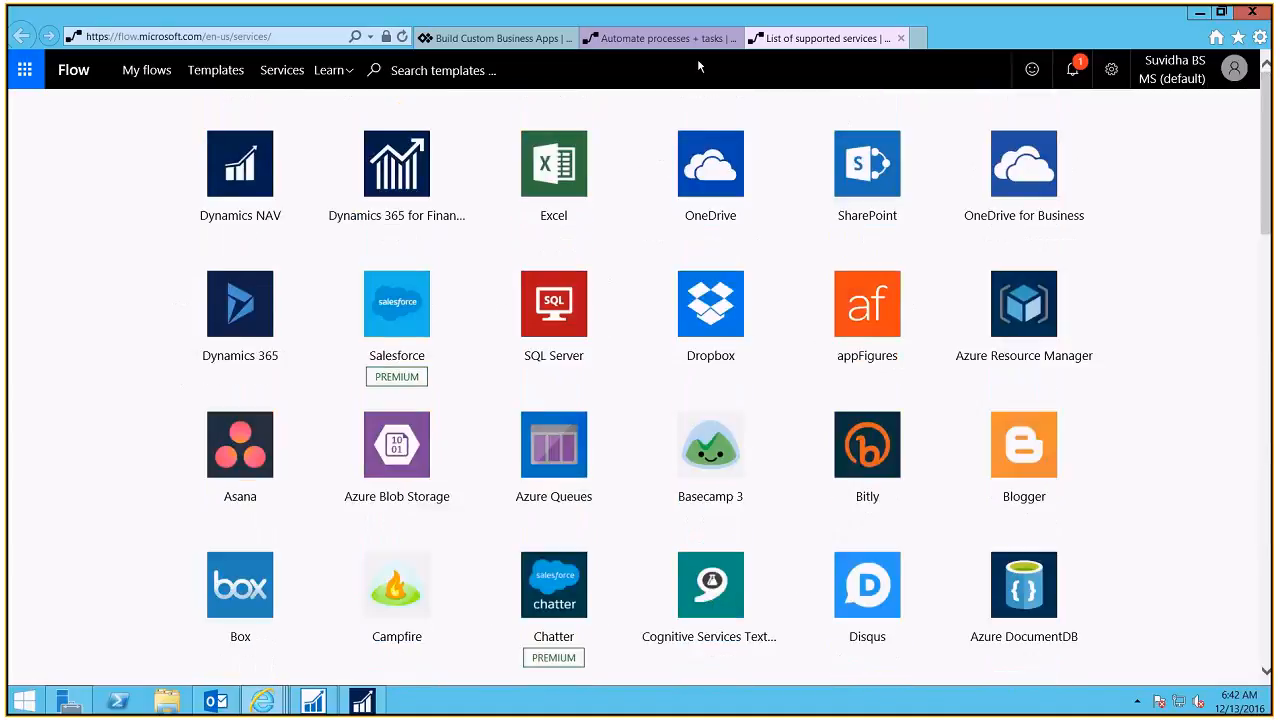
# Step: Return to the Flow home page tab and browse the 'Start with a template' cards
pyautogui.click(630, 40)
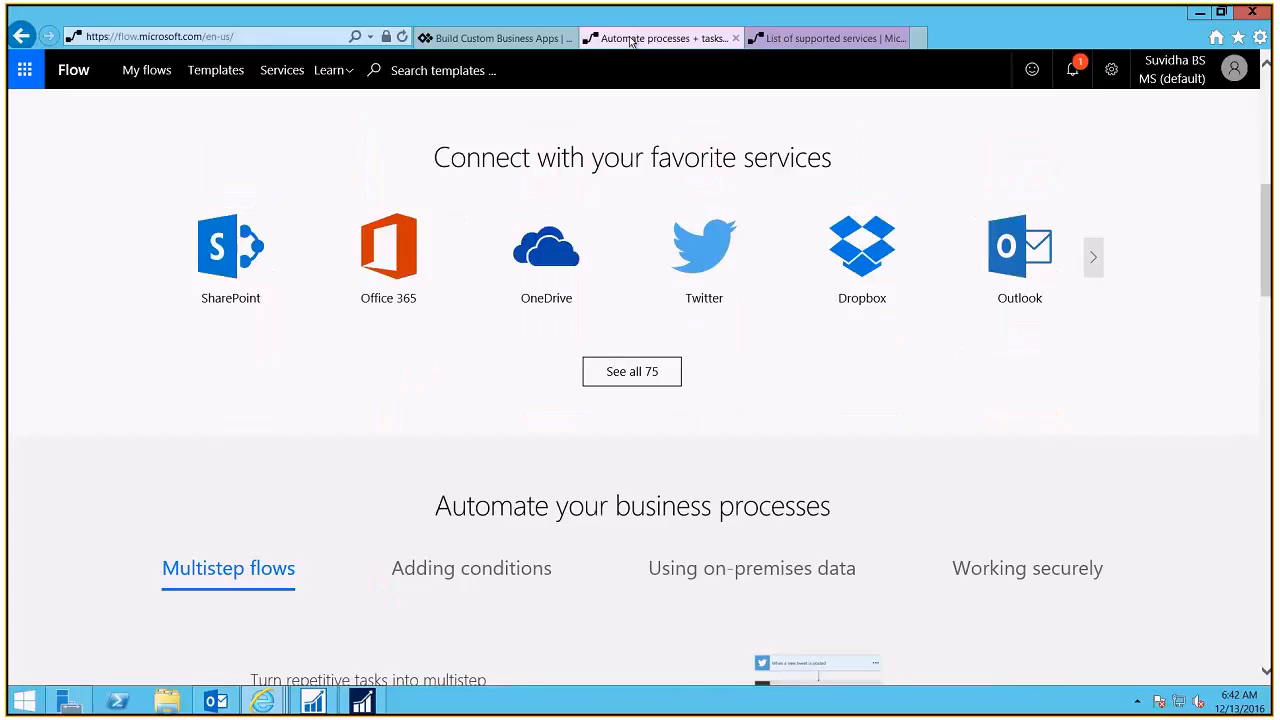
pyautogui.moveTo(1268, 260); pyautogui.dragTo(1270, 332)
pyautogui.scroll(-3, 1270, 333)
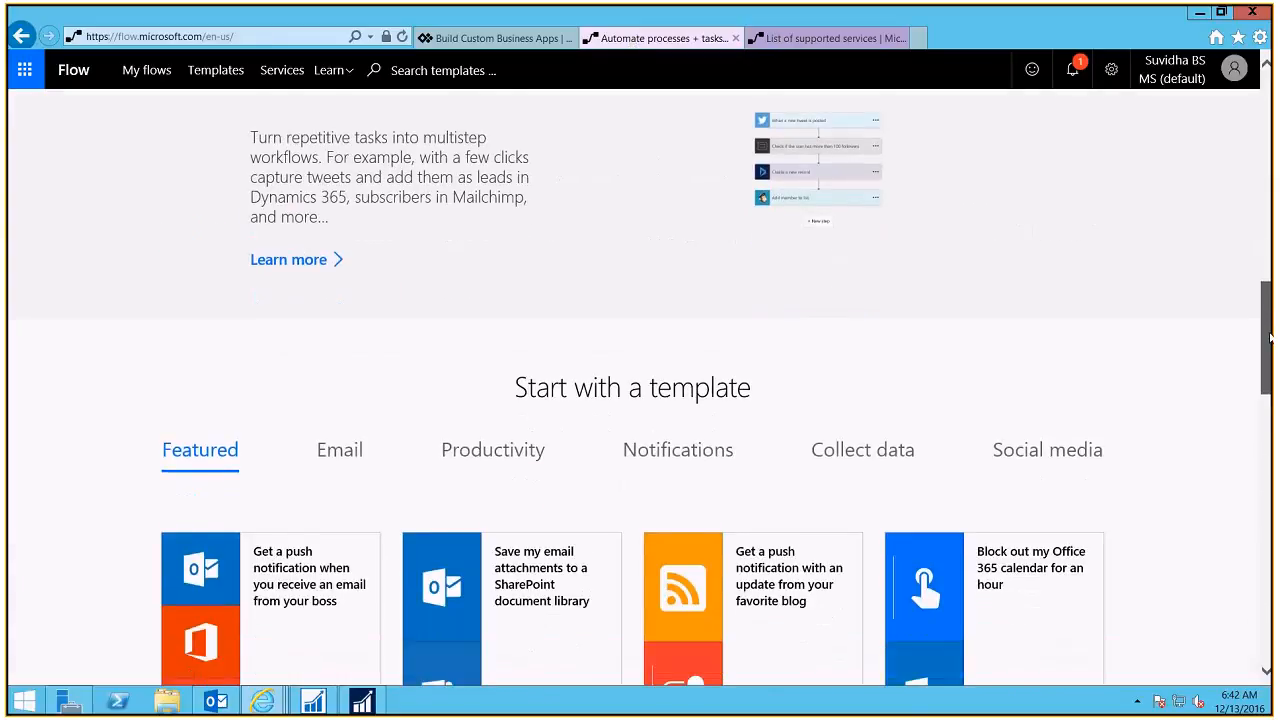
pyautogui.scroll(4, 1270, 333)
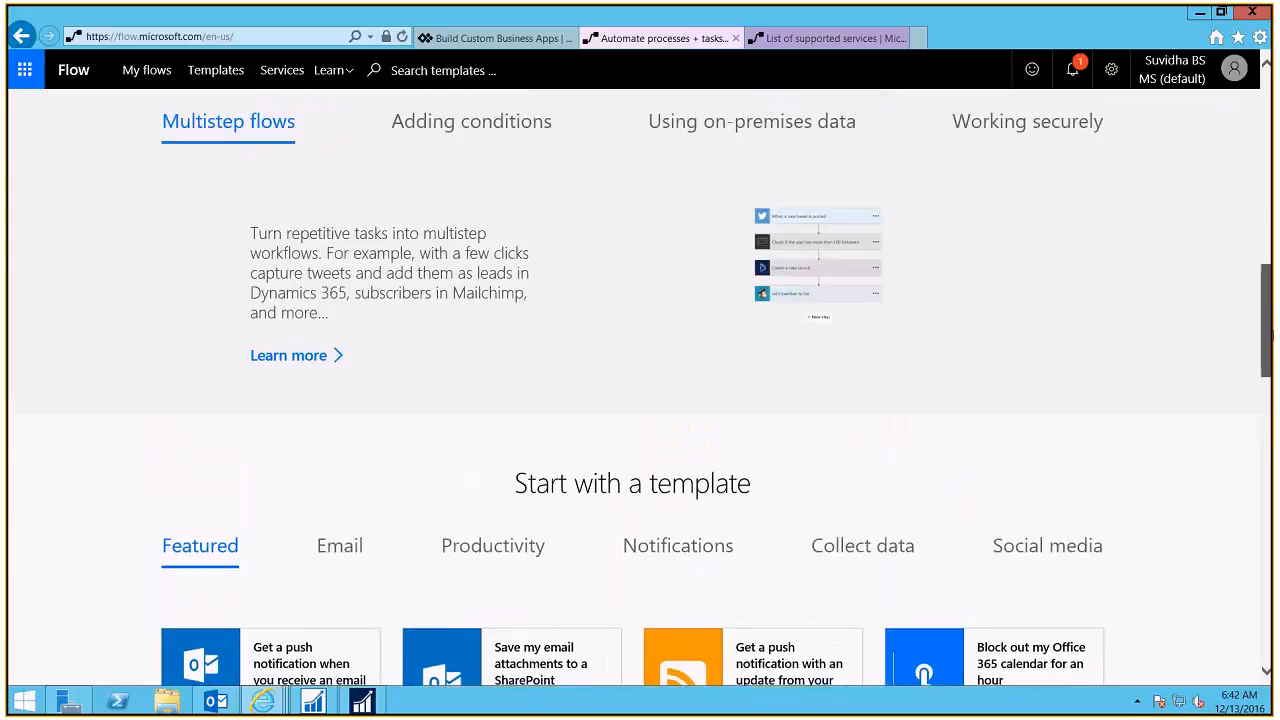
pyautogui.scroll(-5, 1268, 333)
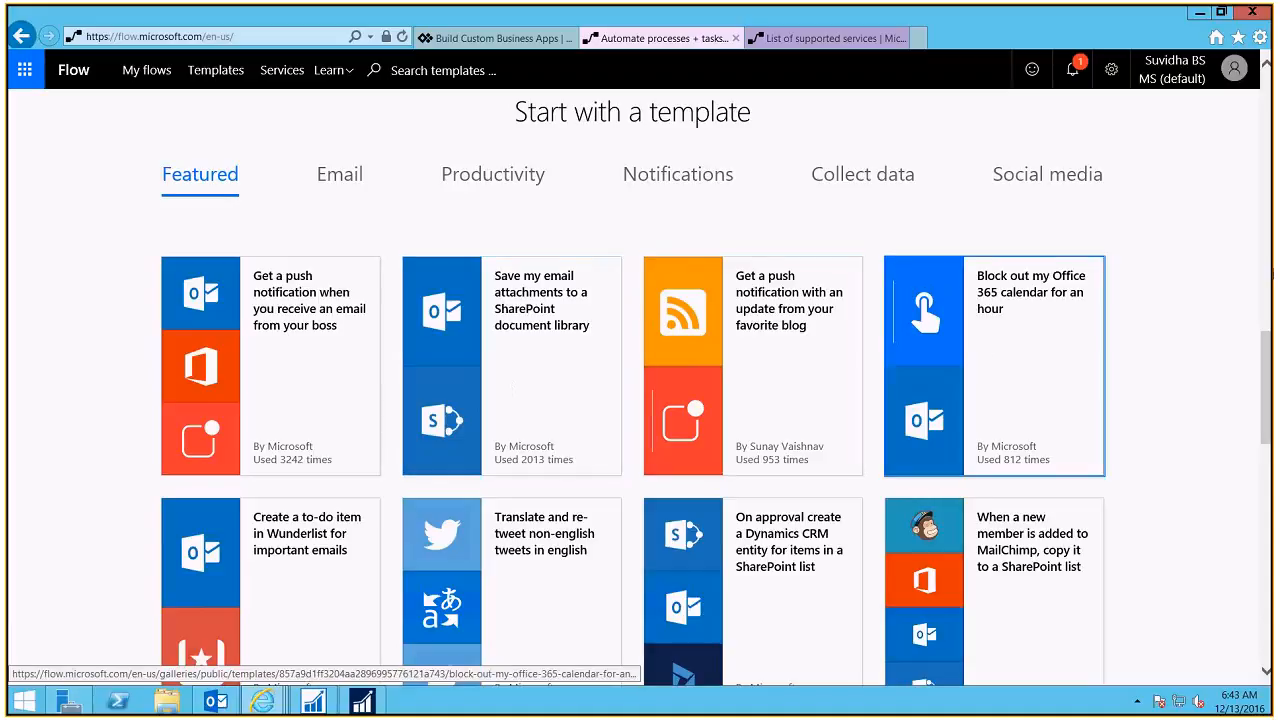
pyautogui.scroll(-2, 845, 556)
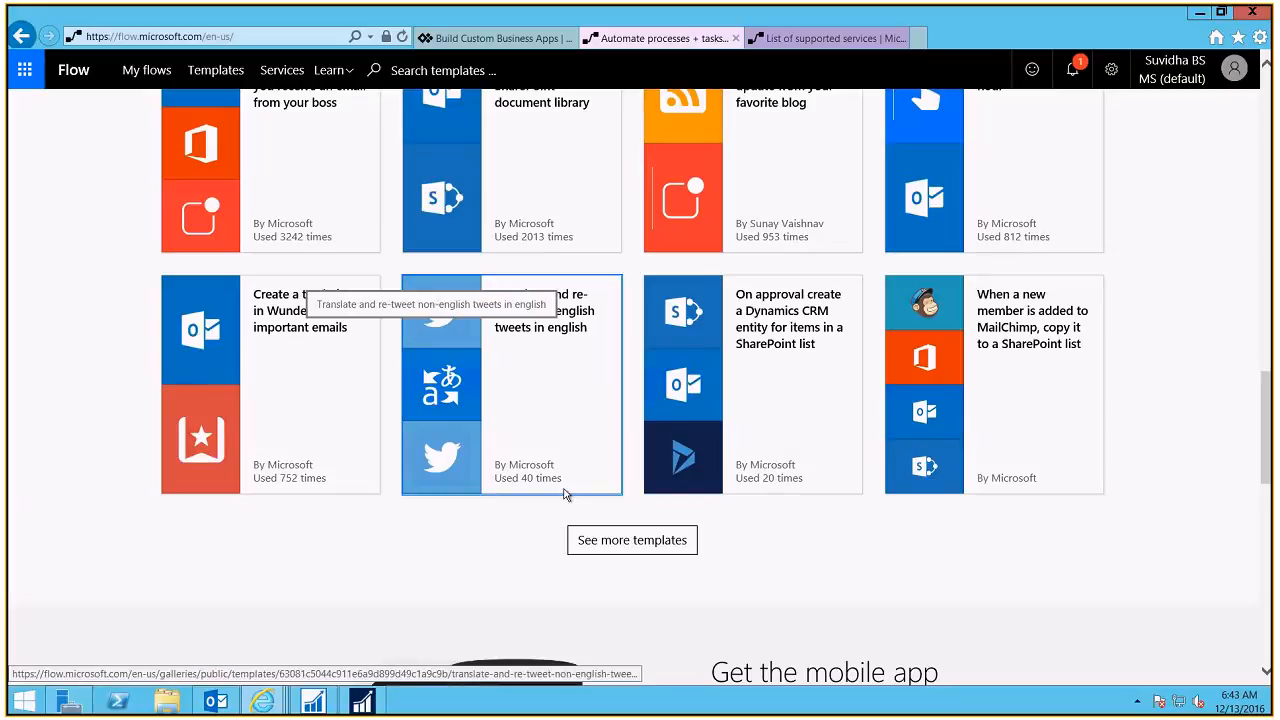
pyautogui.moveTo(1269, 440); pyautogui.dragTo(1268, 127)
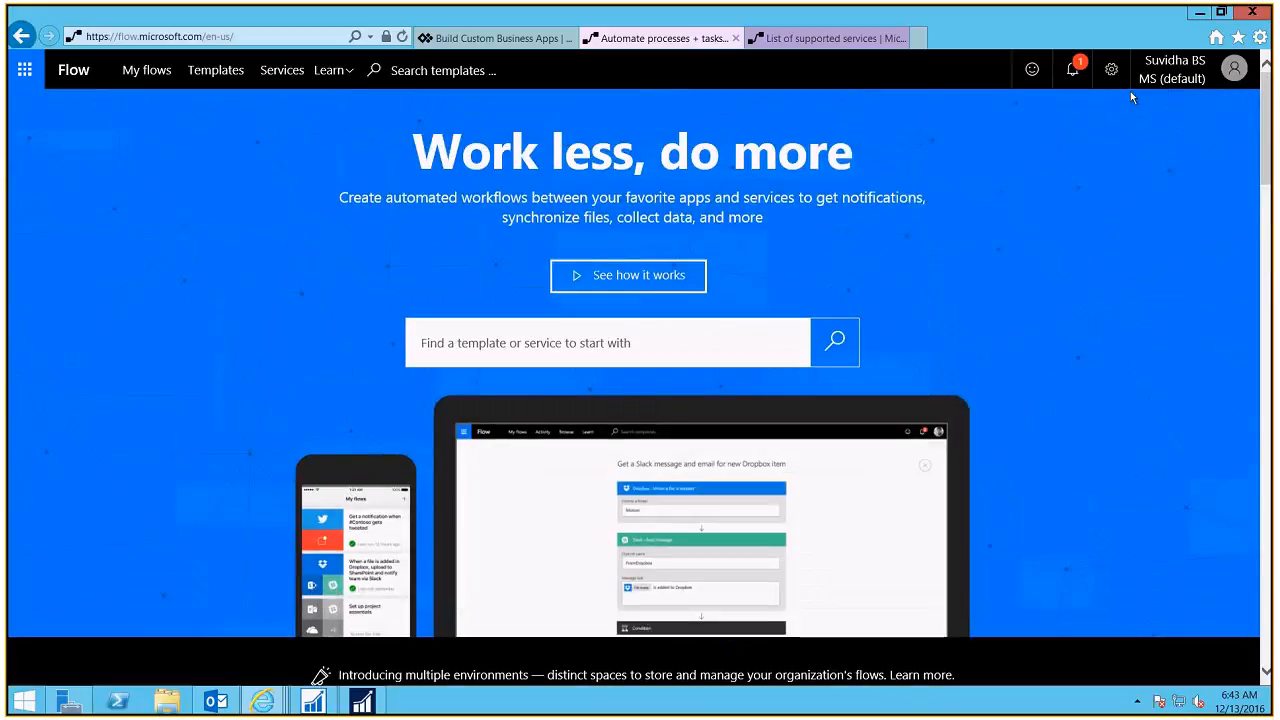
# Step: Check My flows, then browse the Templates gallery sorted by popularity
pyautogui.click(137, 79)
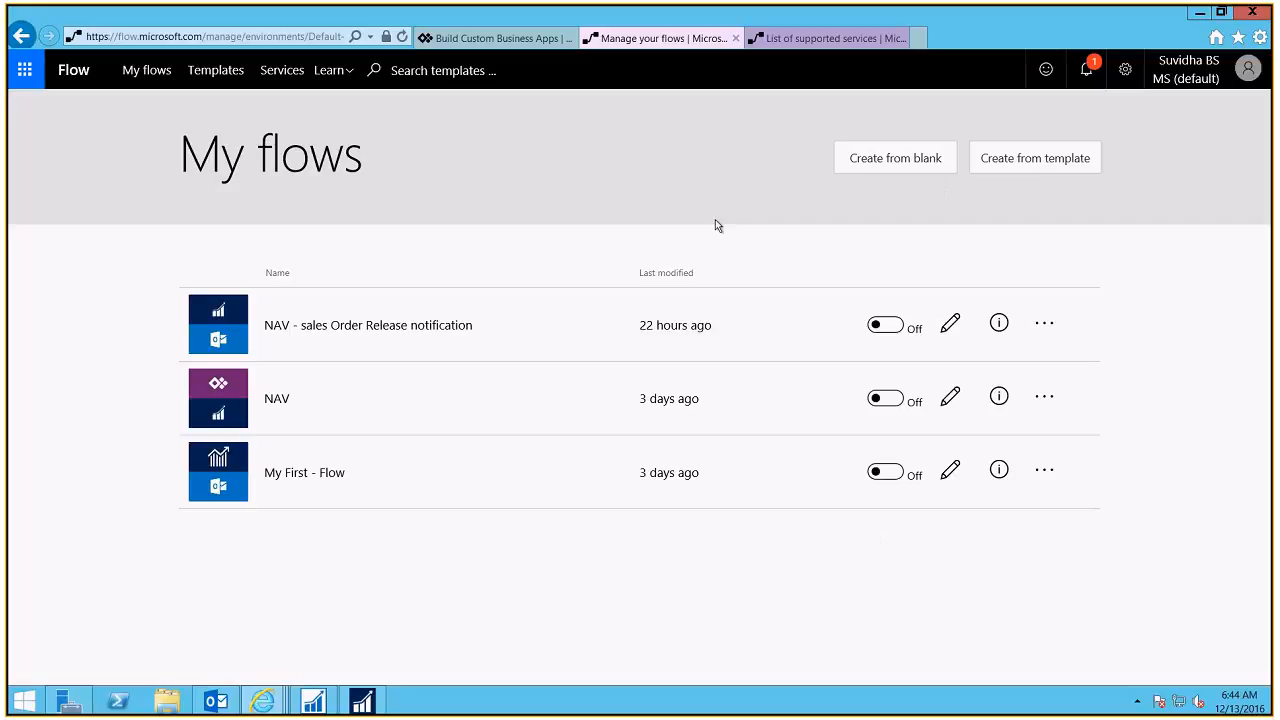
pyautogui.click(228, 75)
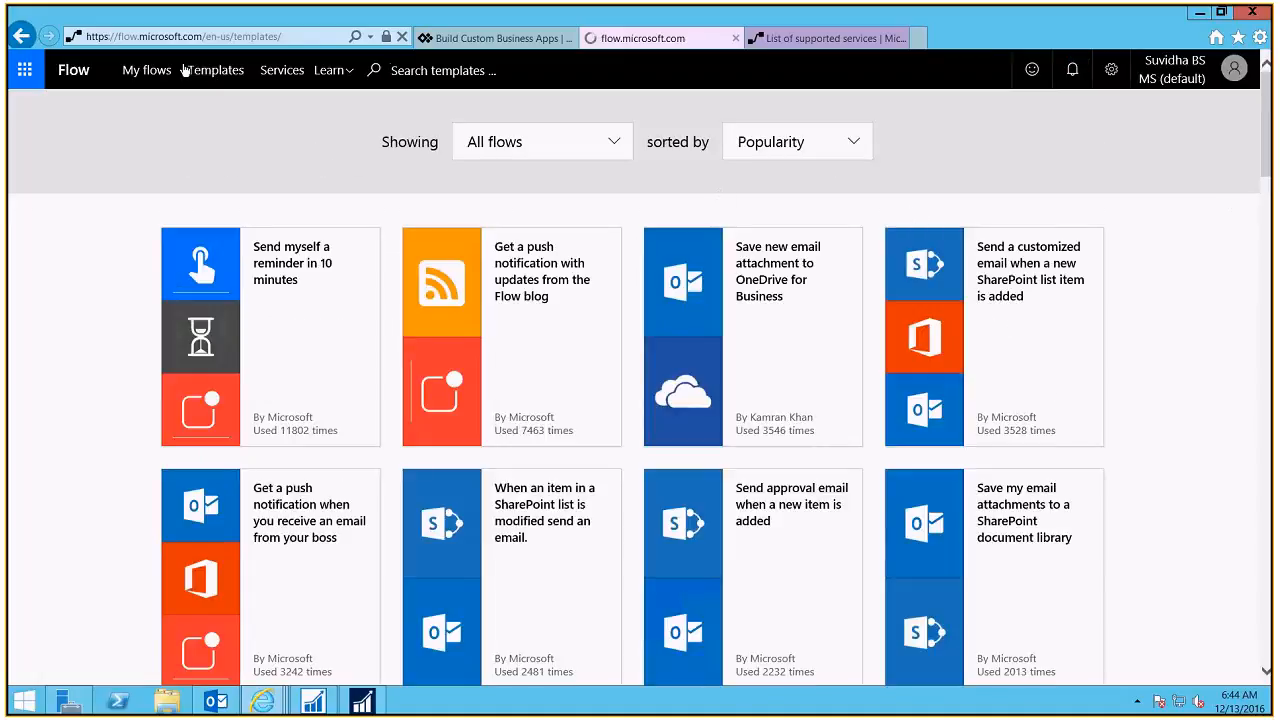
pyautogui.scroll(-10, 1268, 153)
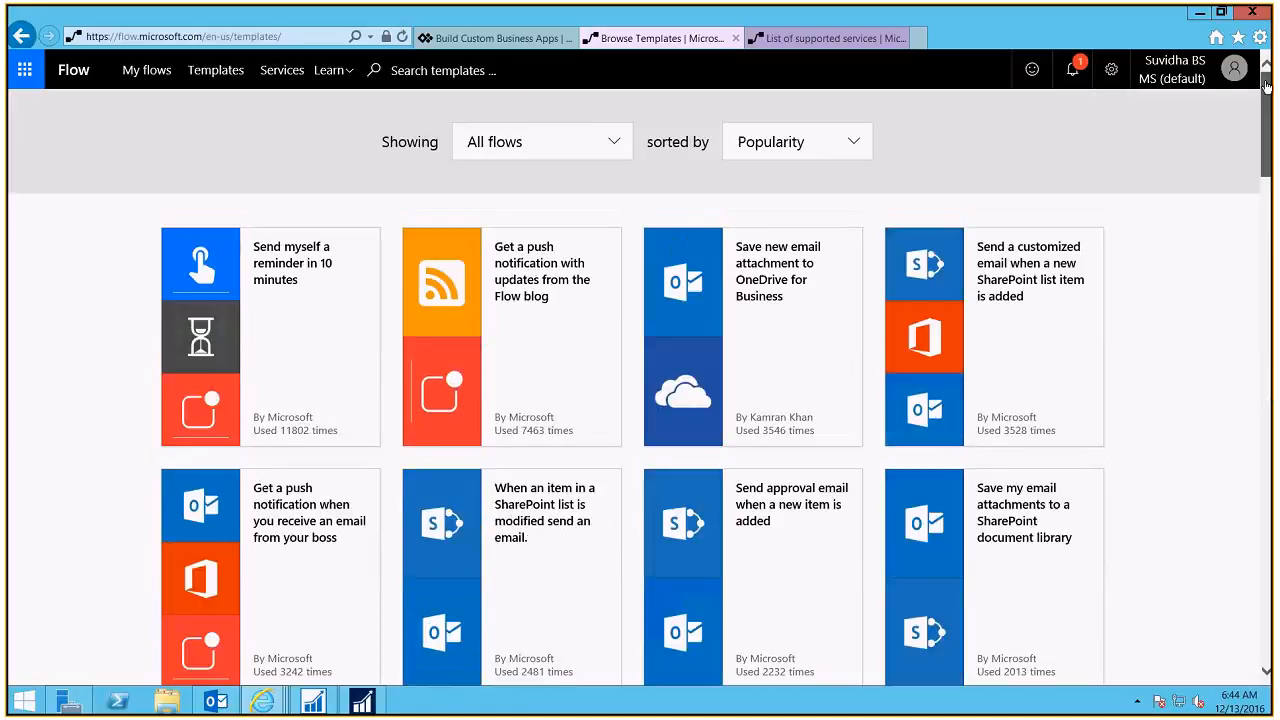
pyautogui.click(1268, 100)
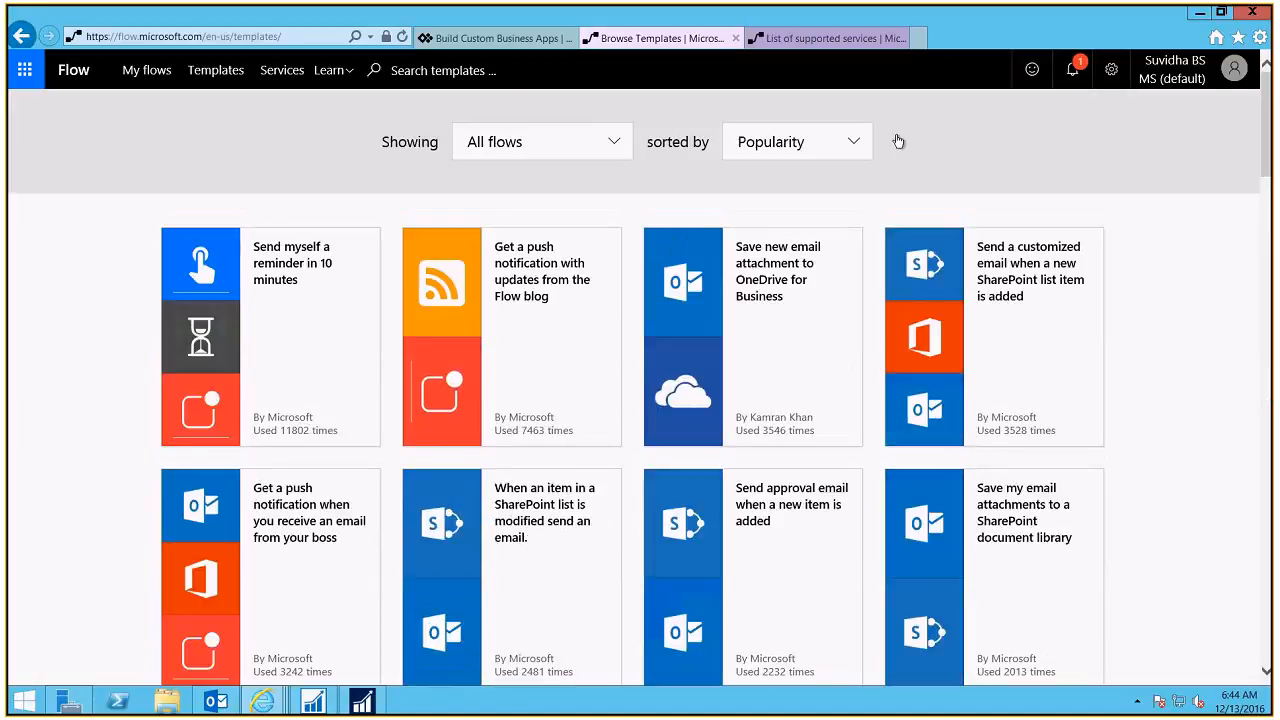
# Step: Search templates for 'NAV', yielding a blank flow and 'Create an item in Dynamics NAV from PowerApps'
pyautogui.click(427, 75)
pyautogui.write('NAV')
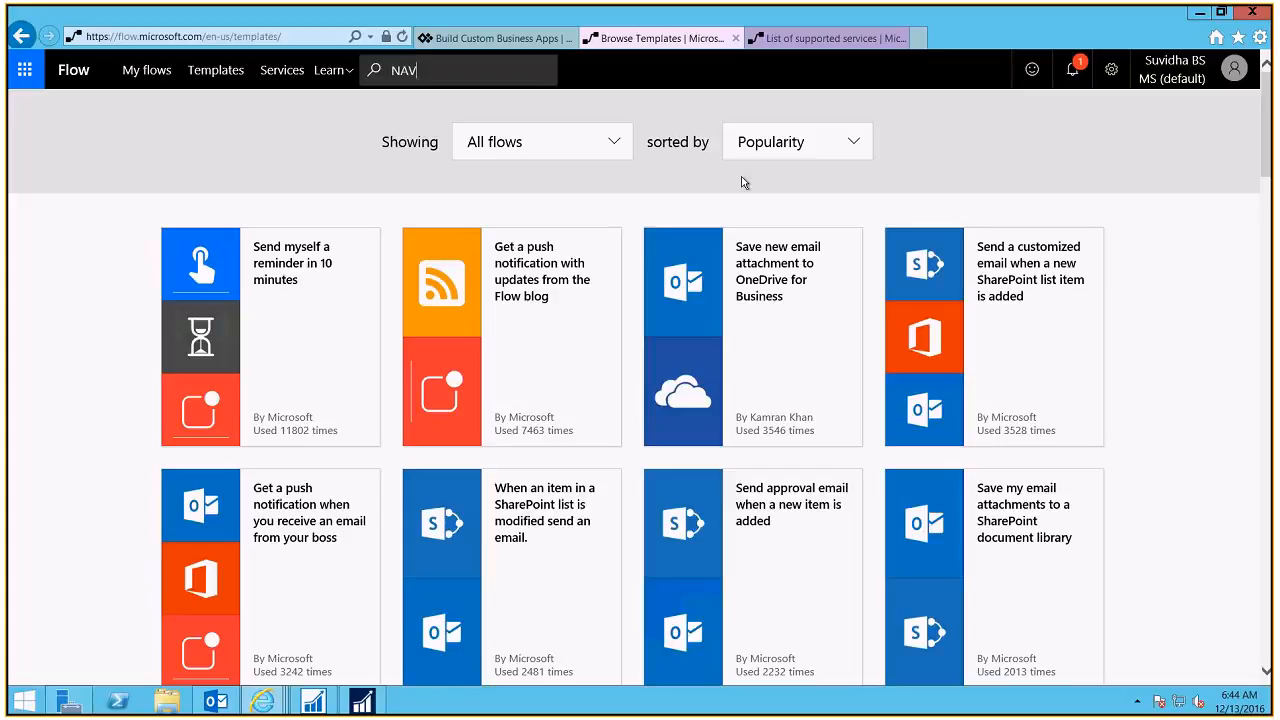
pyautogui.press('Return')
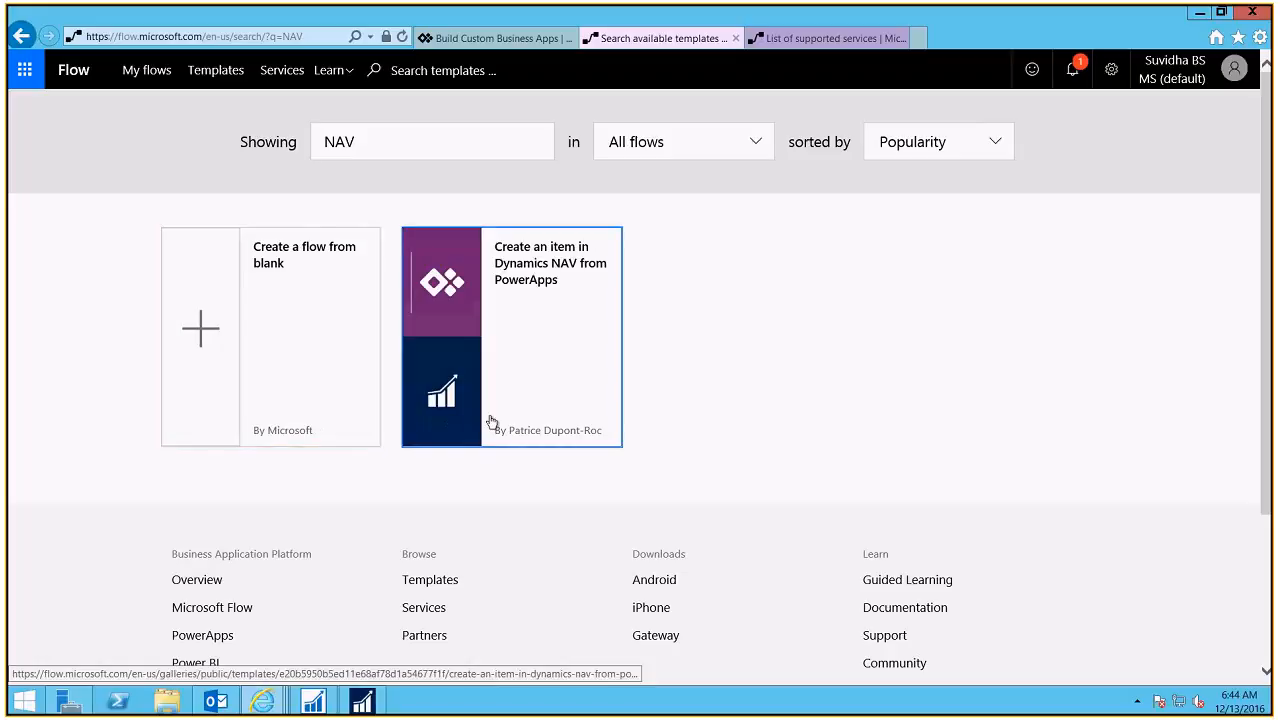
pyautogui.moveTo(459, 162); pyautogui.dragTo(243, 163)
# Step: Search templates for 'Dynamics 365' and scroll through the Dynamics CRM results
pyautogui.write('Dynamics 365')
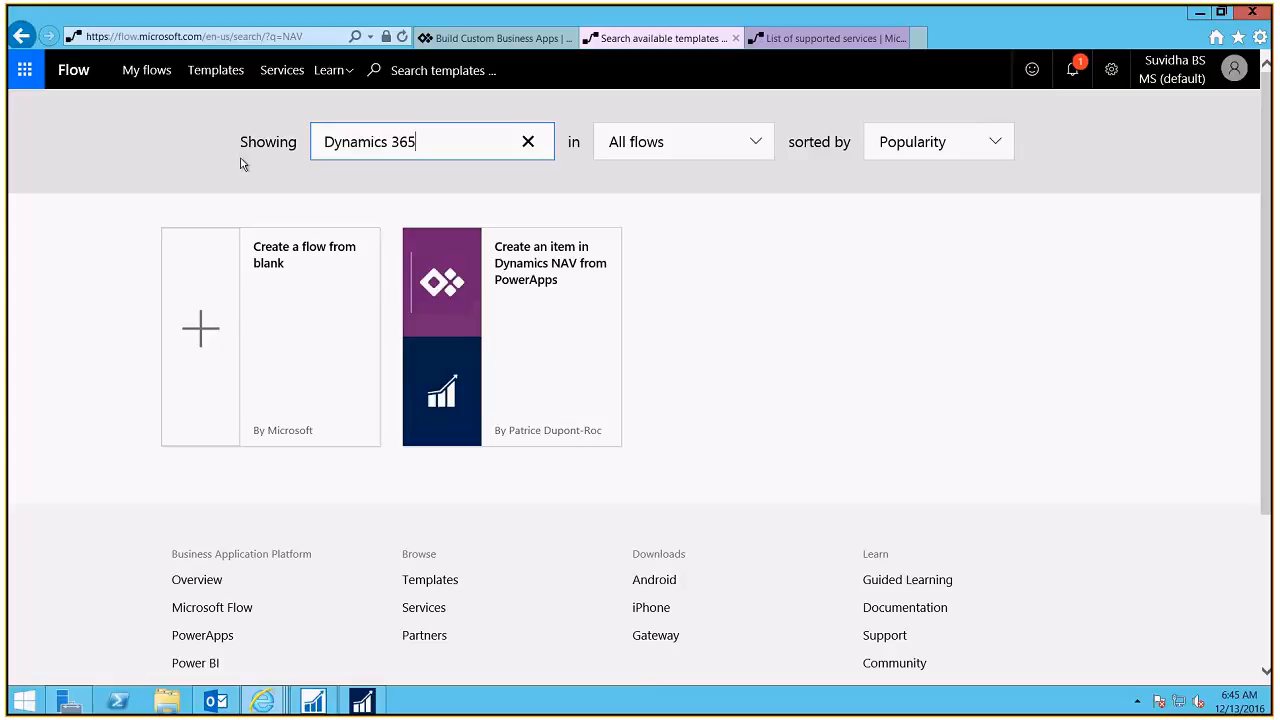
pyautogui.press('Return')
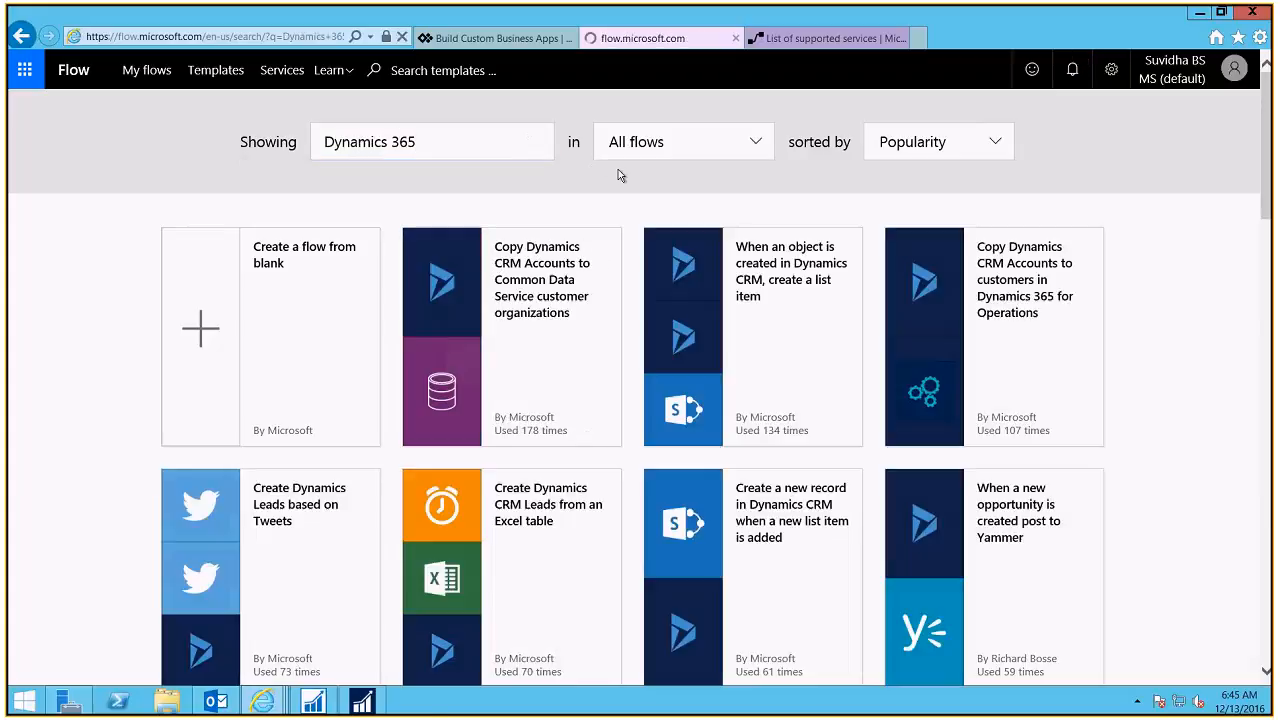
pyautogui.moveTo(1266, 137); pyautogui.dragTo(1270, 481)
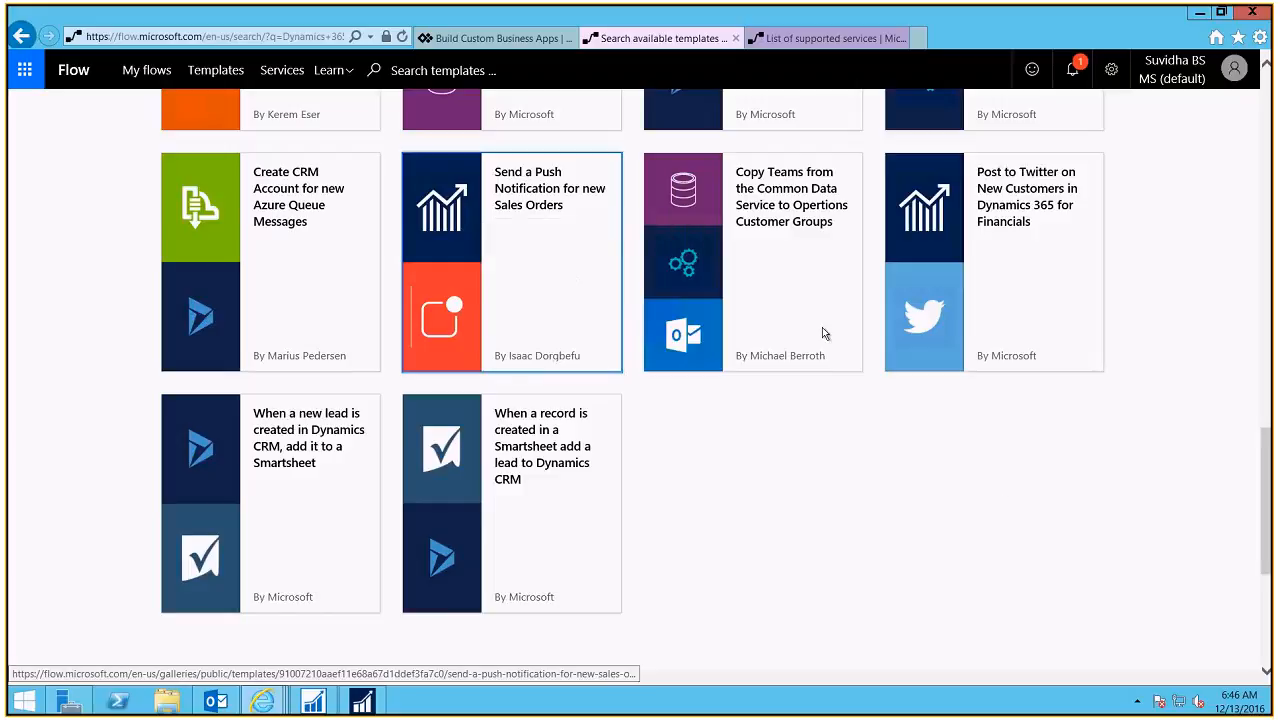
pyautogui.moveTo(1265, 487); pyautogui.dragTo(1265, 130)
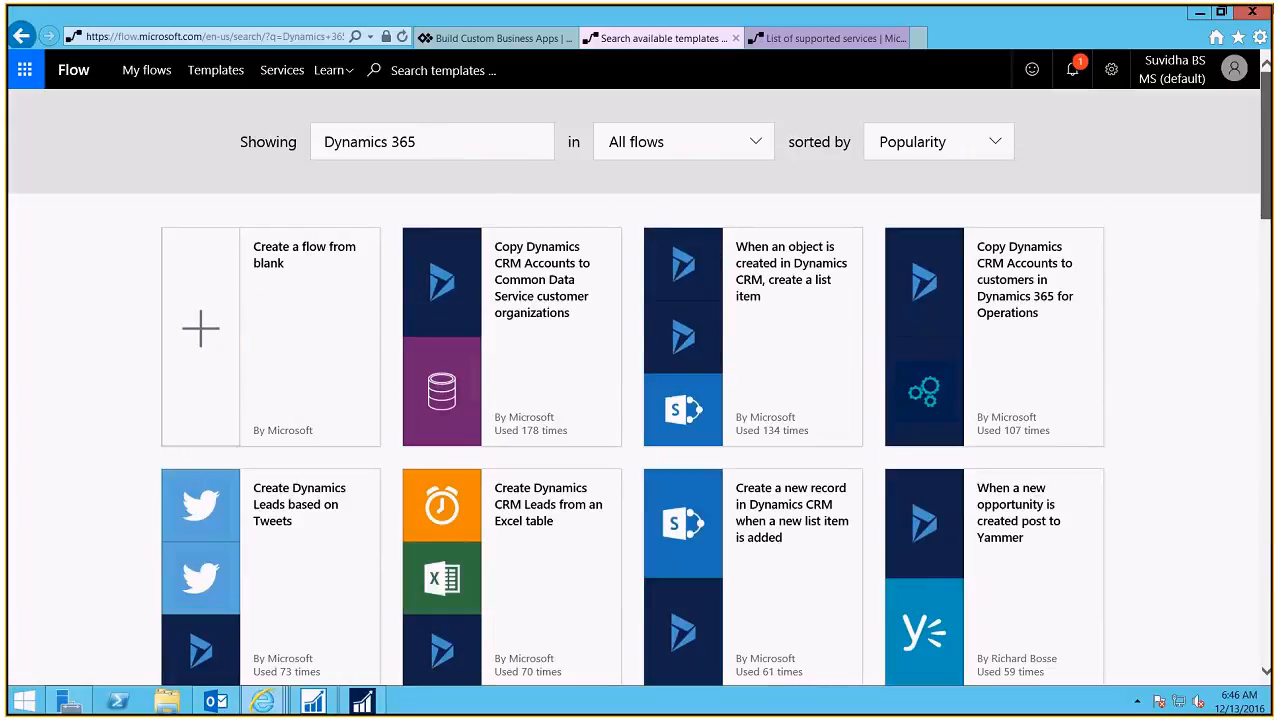
# Step: Visit the services and learning pages, then open notifications showing the 'Flow failed' alert
pyautogui.click(285, 74)
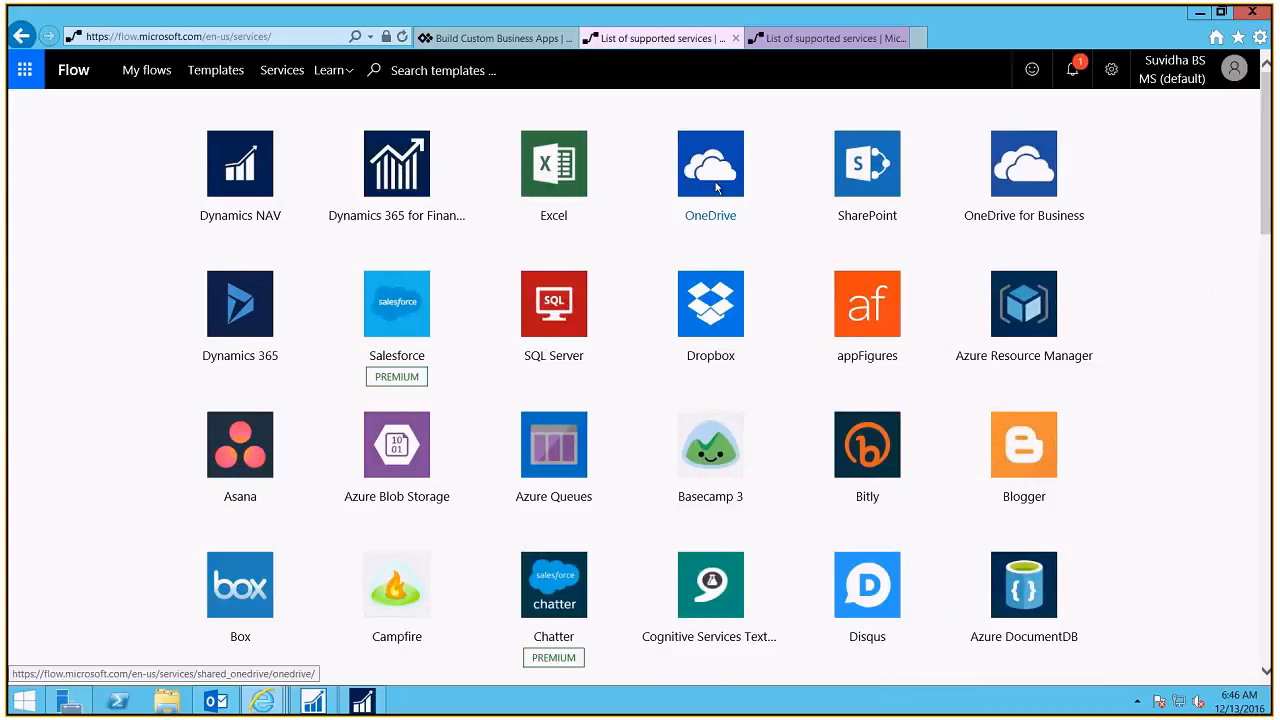
pyautogui.click(347, 79)
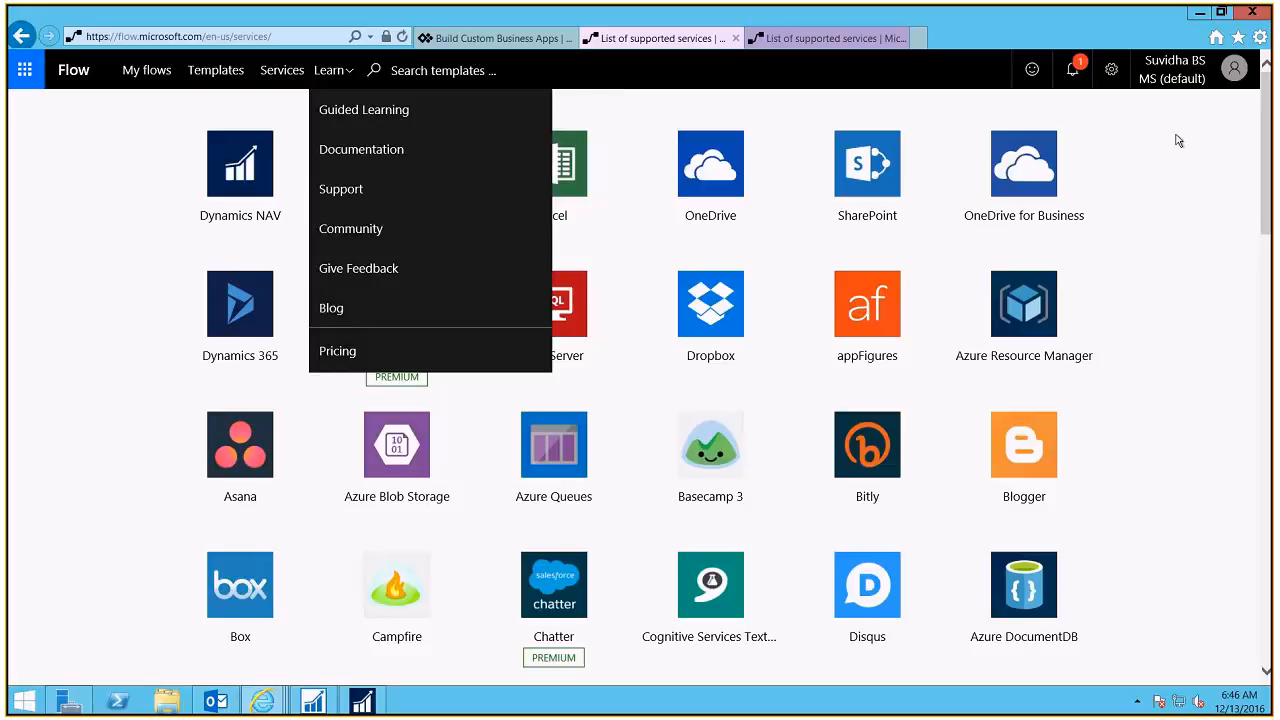
pyautogui.click(1074, 72)
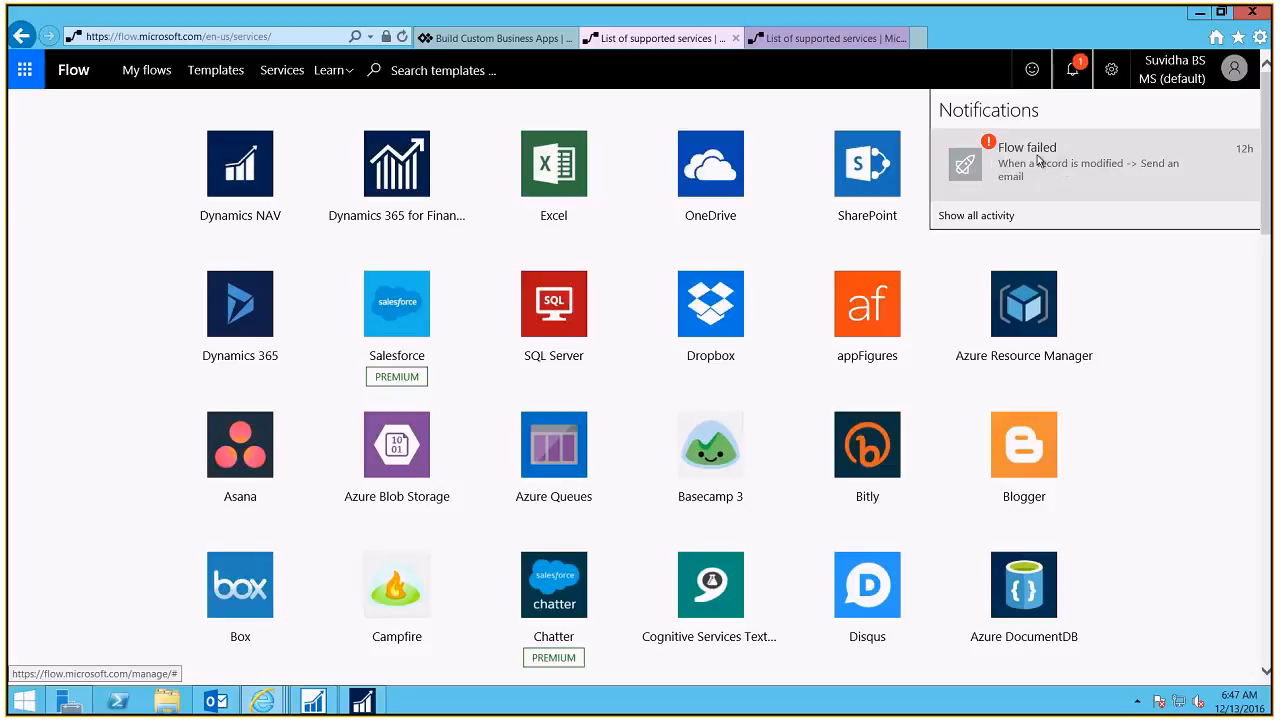
# Step: Open the Connections page from the settings gear menu
pyautogui.click(1113, 72)
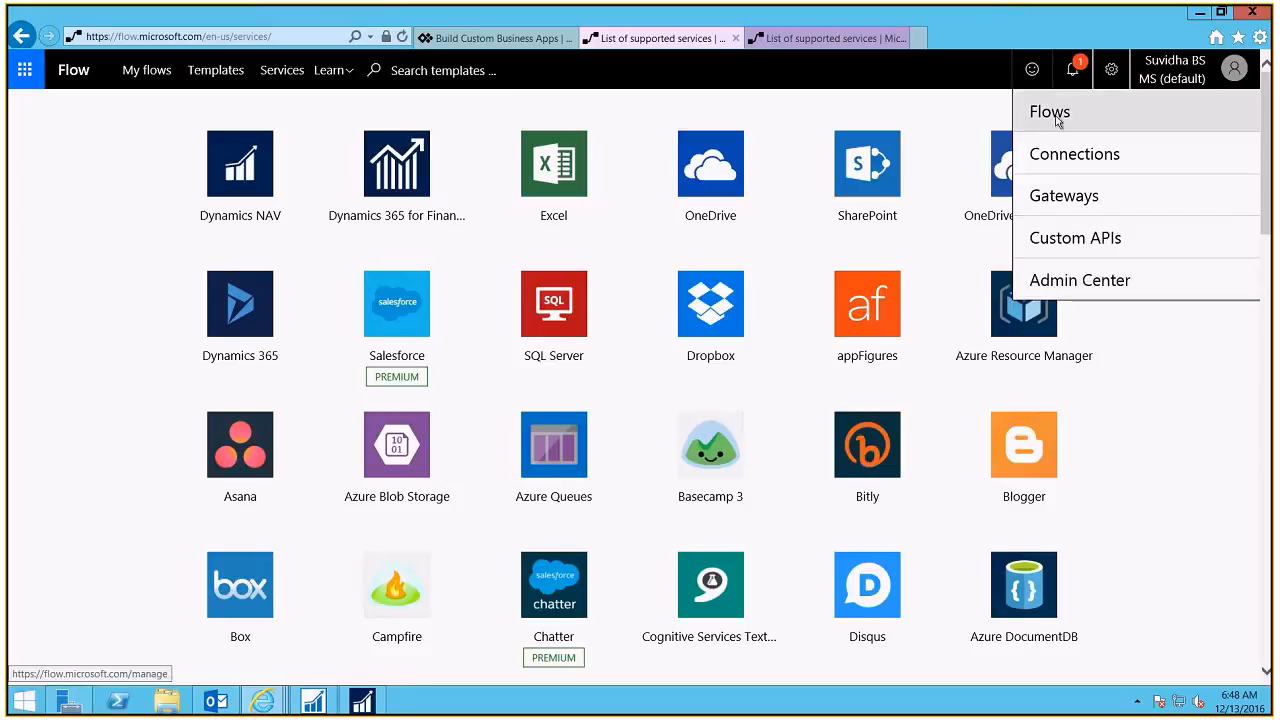
pyautogui.click(1101, 165)
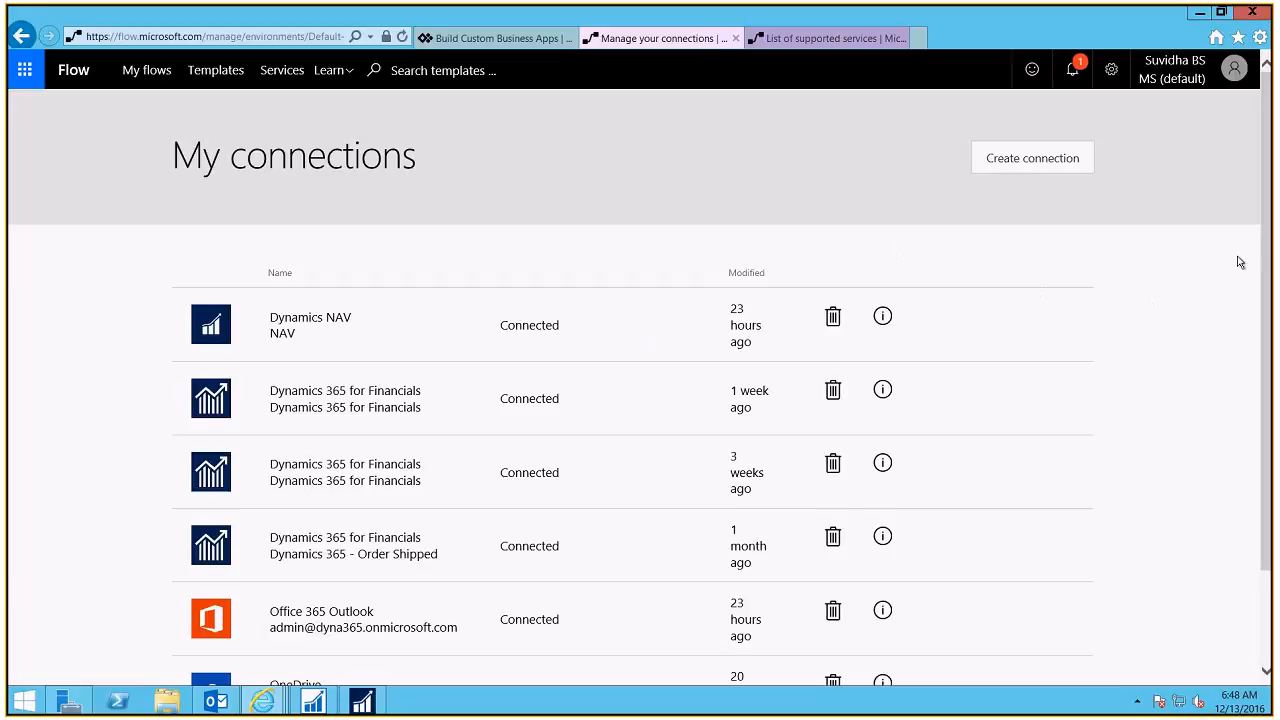
# Step: Delete the Dynamics NAV and Office 365 Outlook connections, confirming each with OK
pyautogui.moveTo(1265, 261); pyautogui.dragTo(1270, 409)
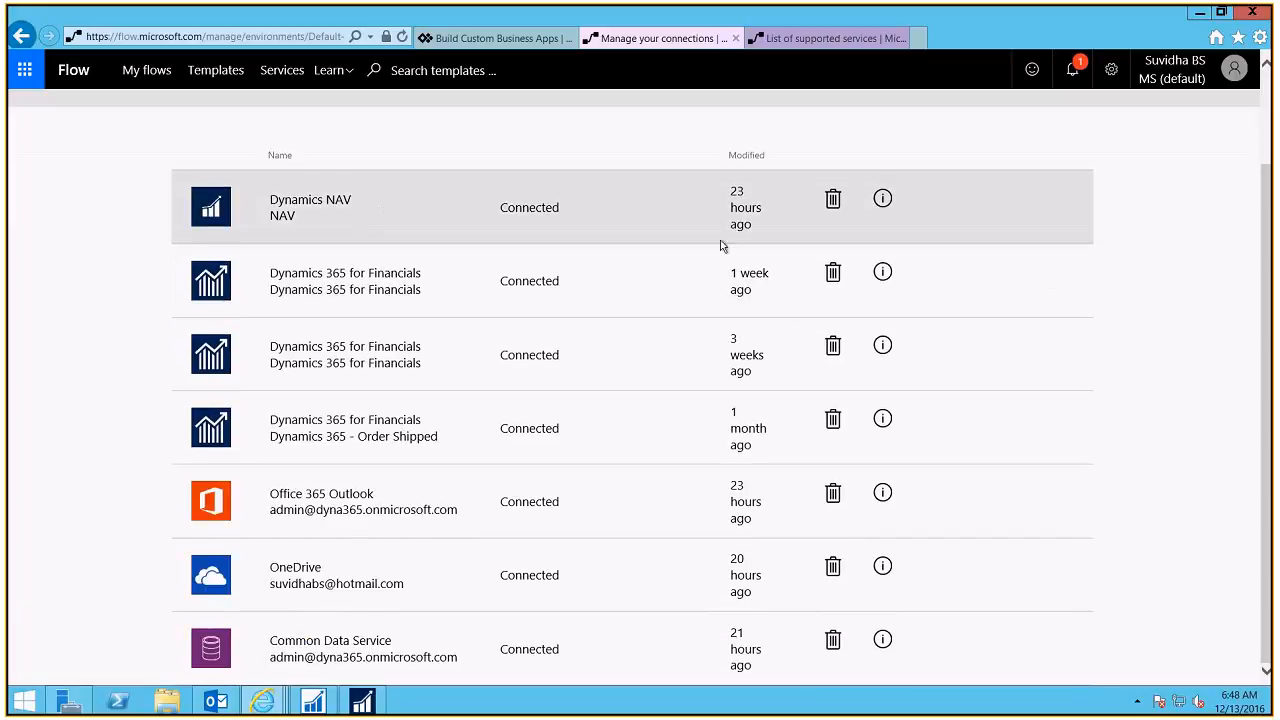
pyautogui.click(834, 202)
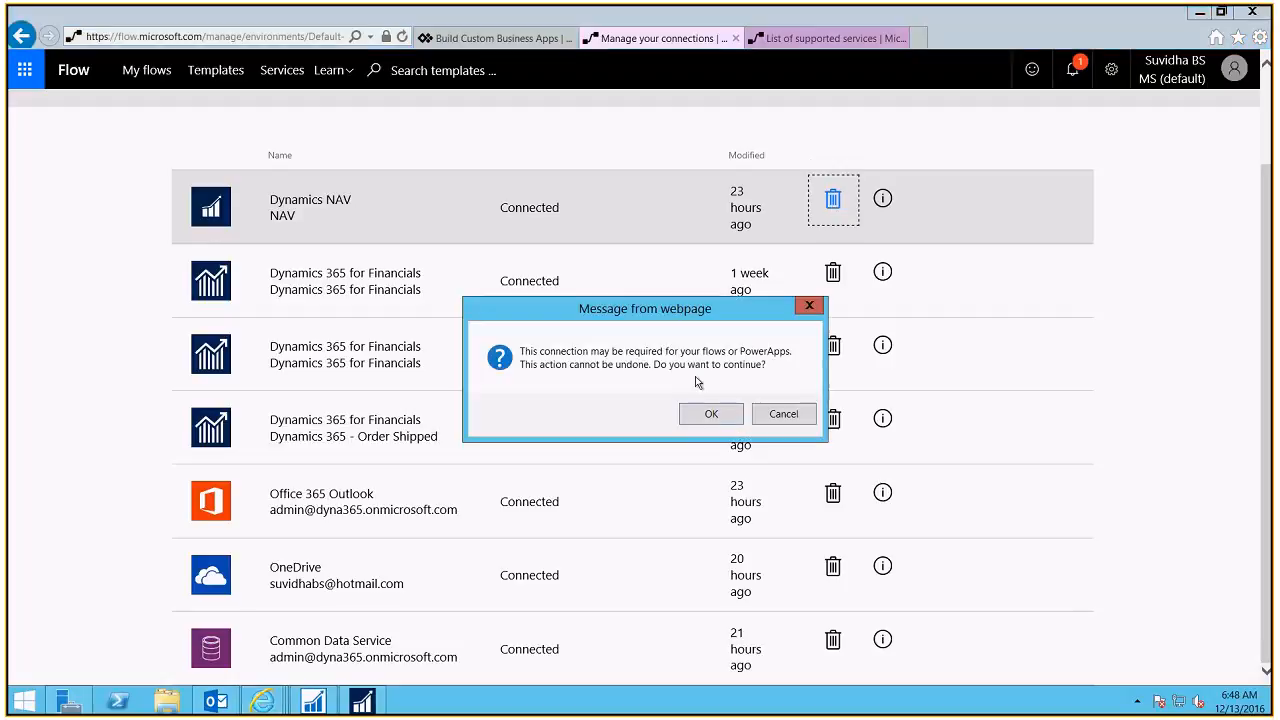
pyautogui.click(712, 414)
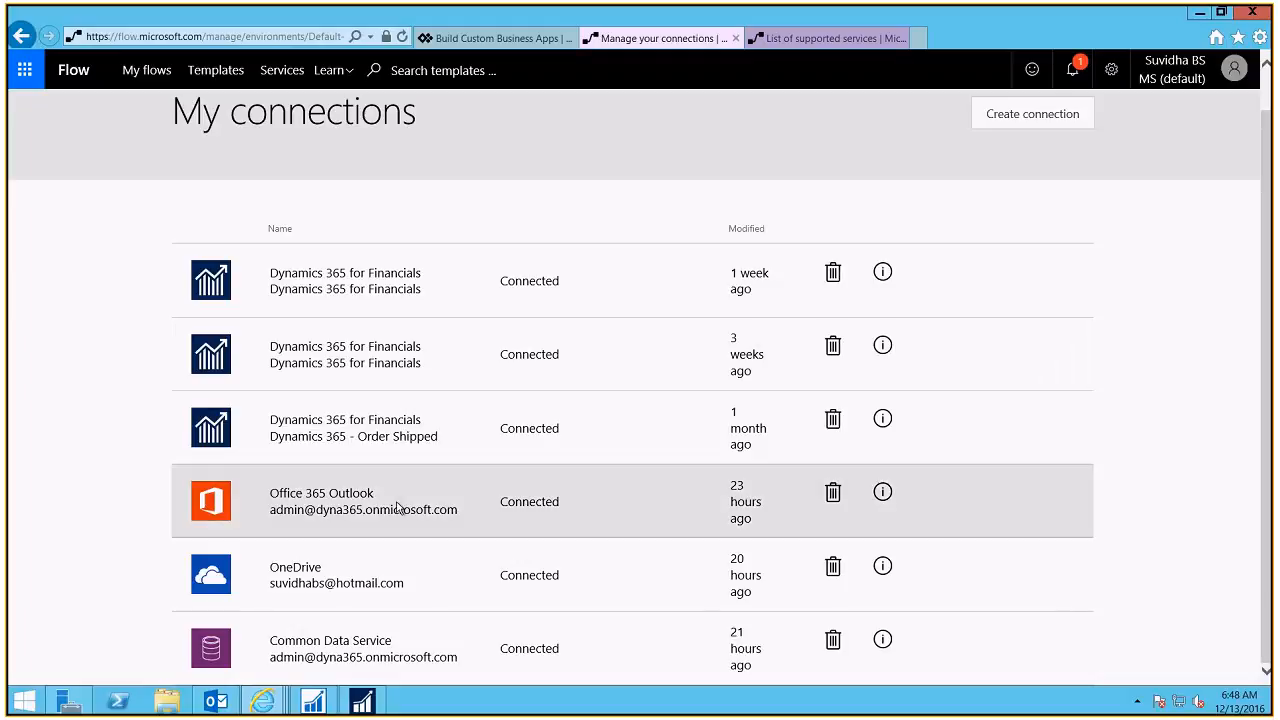
pyautogui.click(833, 494)
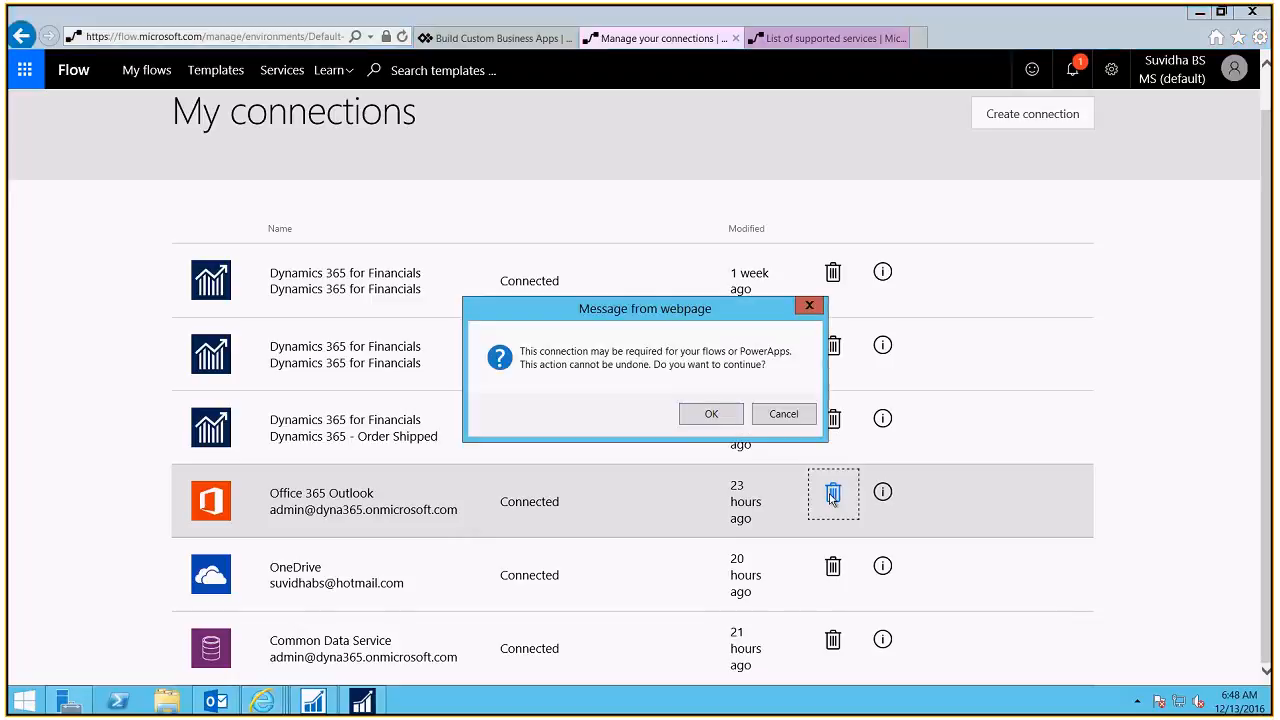
pyautogui.click(711, 416)
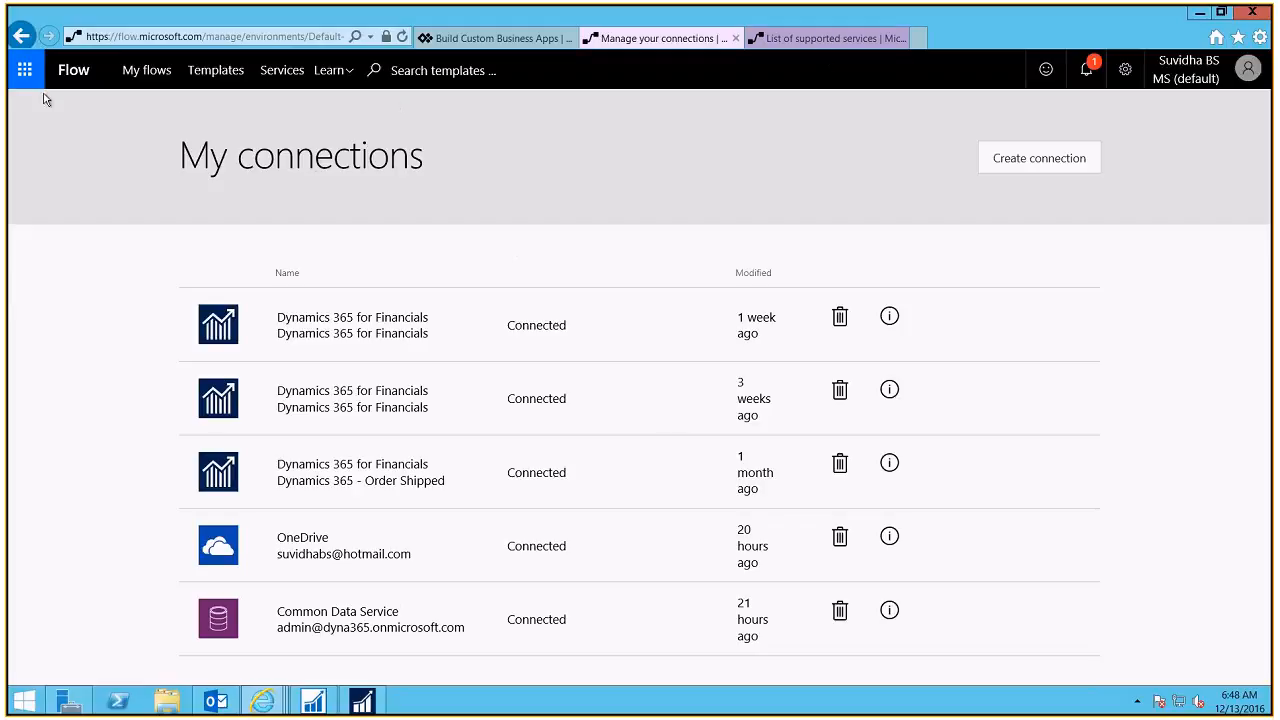
# Step: View My flows (three flows, all off), then switch to the Dynamics NAV window
pyautogui.click(143, 80)
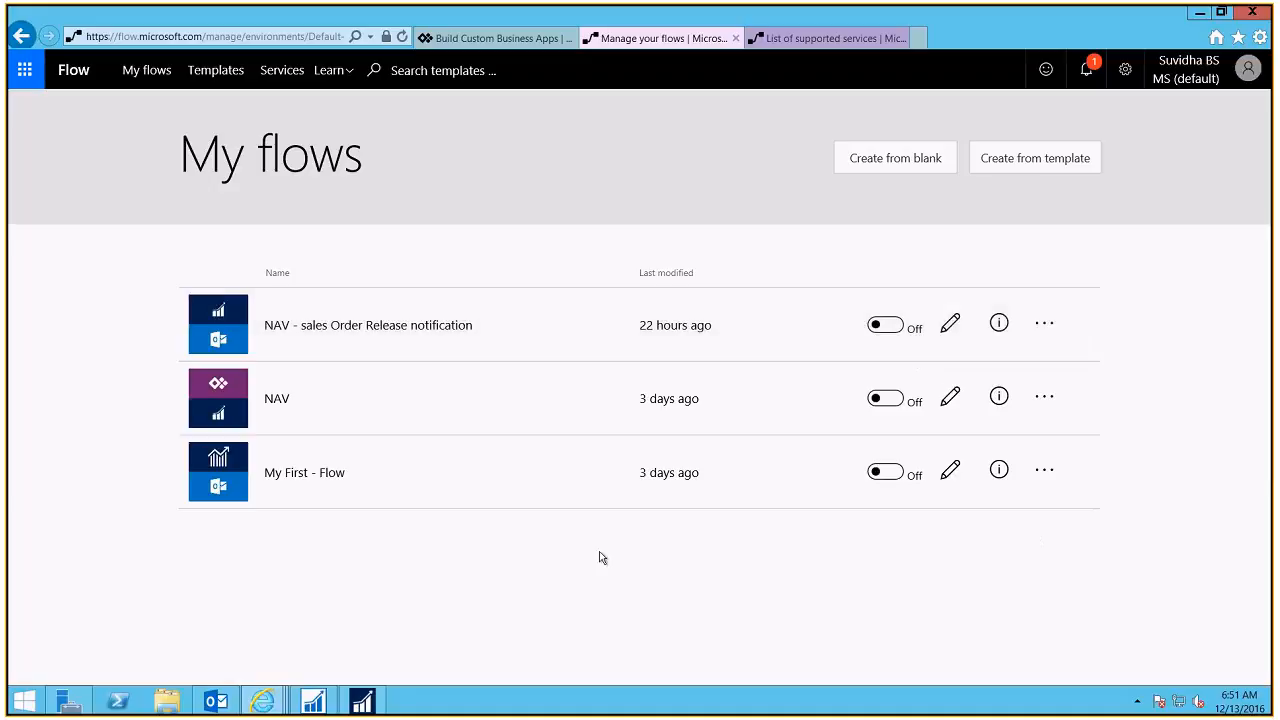
pyautogui.click(362, 700)
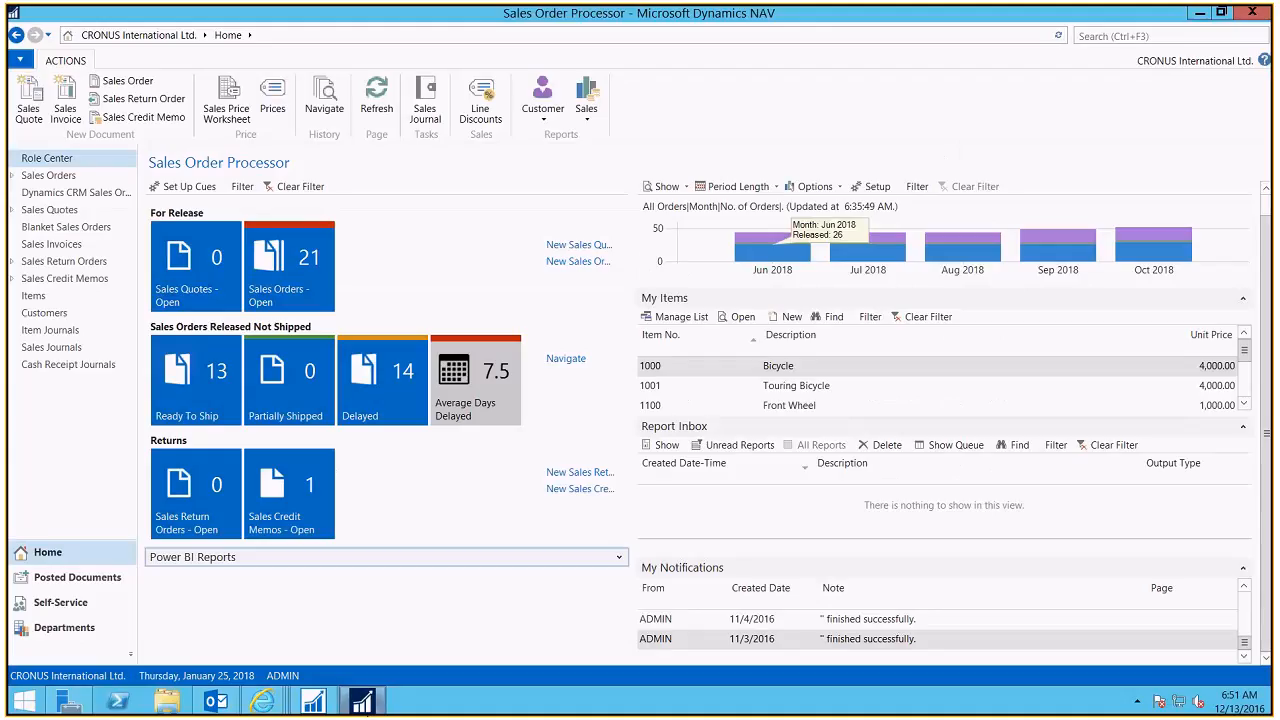
# Step: Minimise Dynamics NAV and create a new flow from blank on the My flows page
pyautogui.click(362, 701)
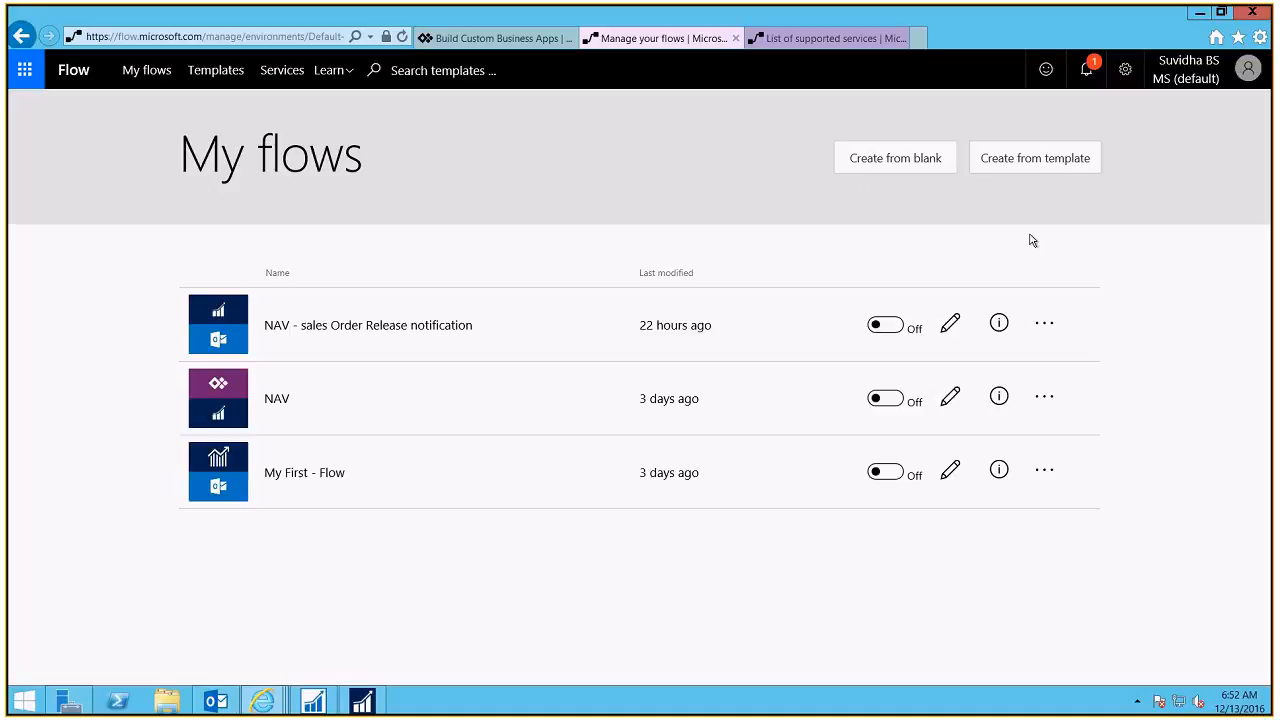
pyautogui.click(923, 165)
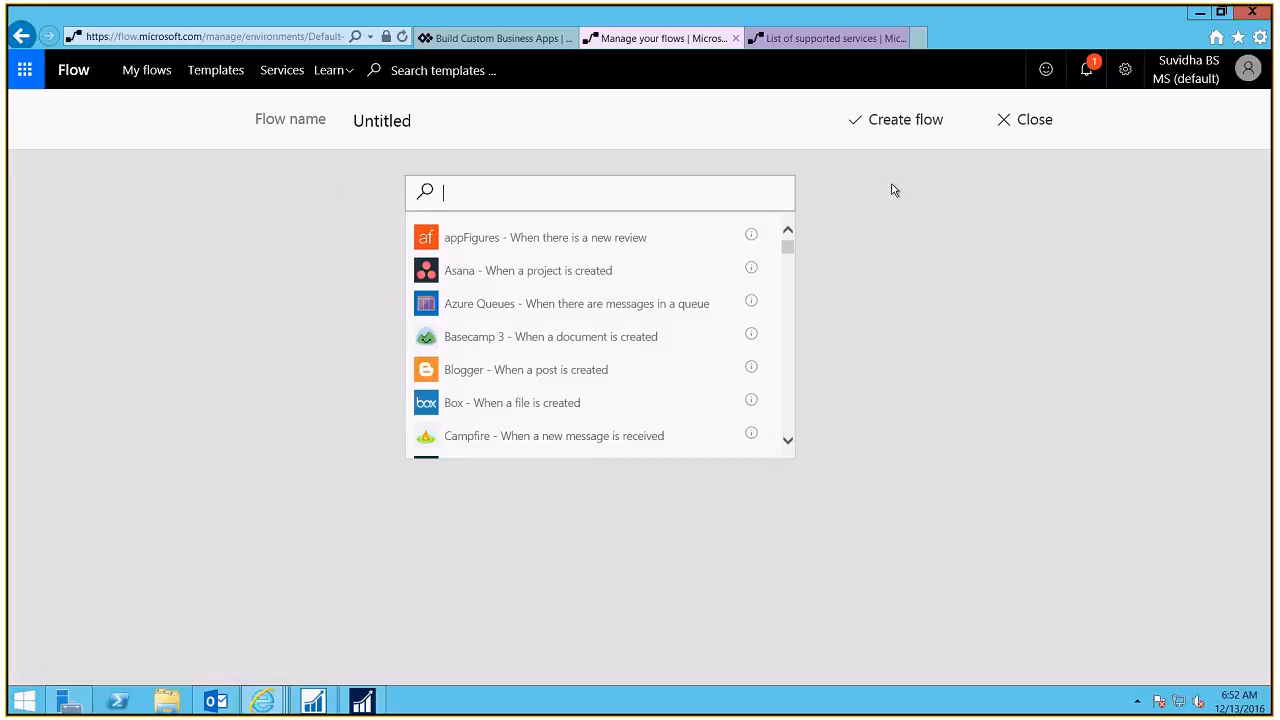
# Step: Rename the untitled flow to 'NAV Order Released Sends Email'
pyautogui.click(433, 125)
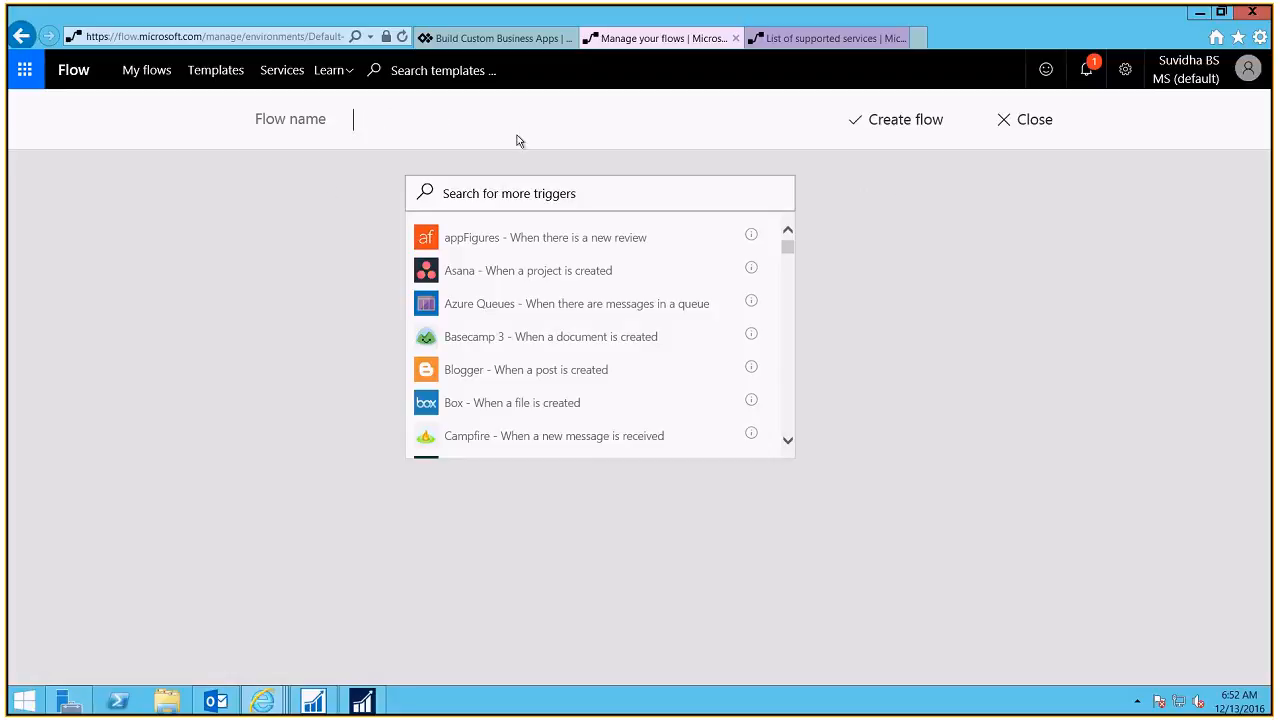
pyautogui.write('NAV Order Released Sends Email')
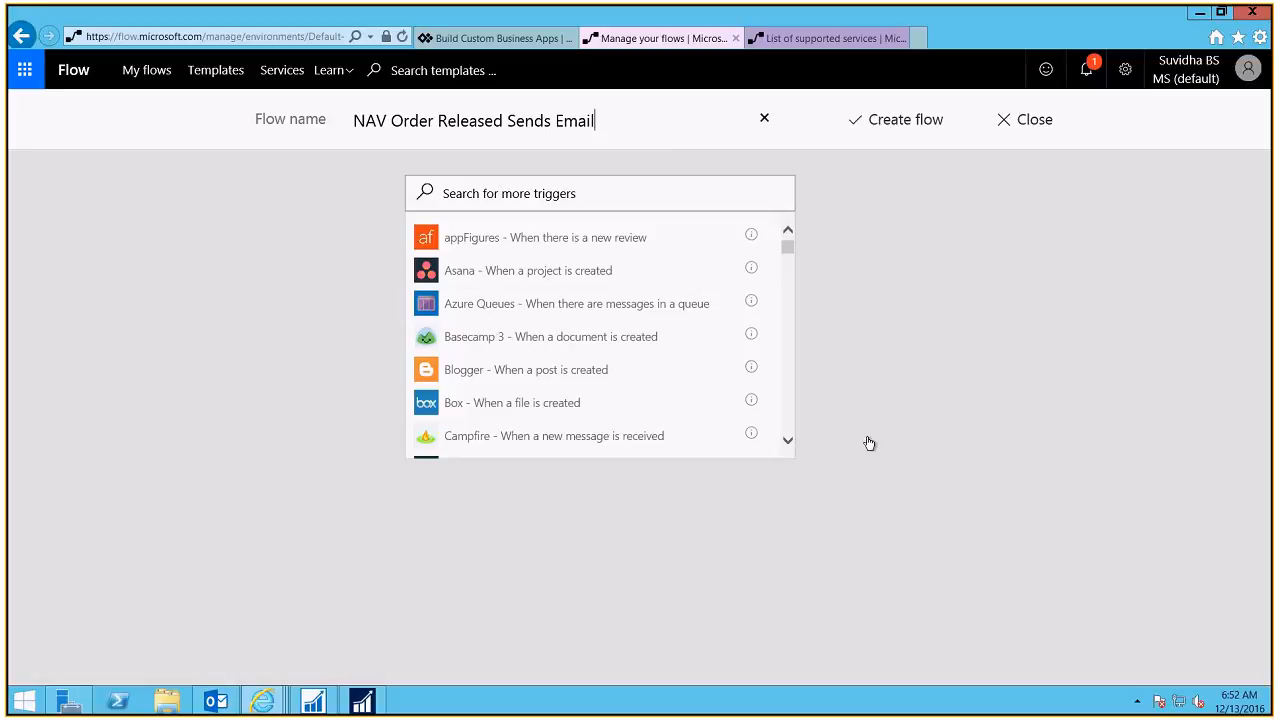
pyautogui.click(598, 197)
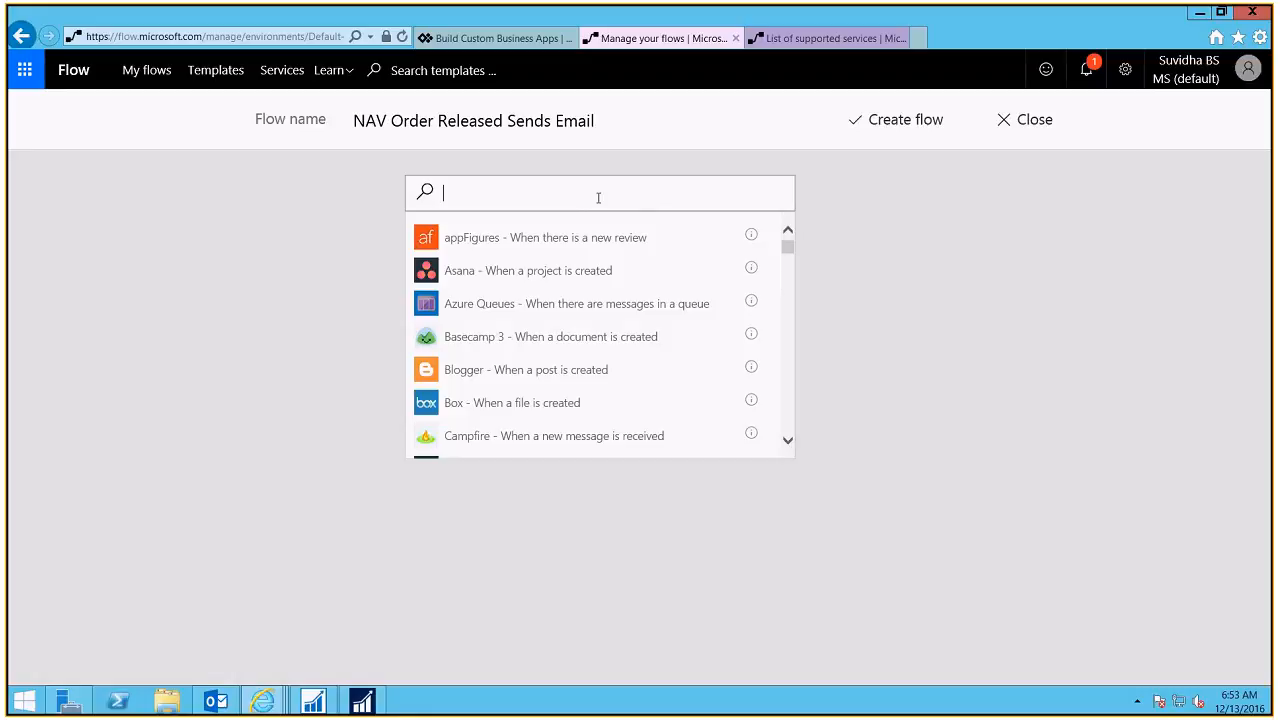
# Step: Use the Dynamics NAV 'When a record is modified' trigger, with its connection named 'Dynamics NAV'
pyautogui.write('NAV')
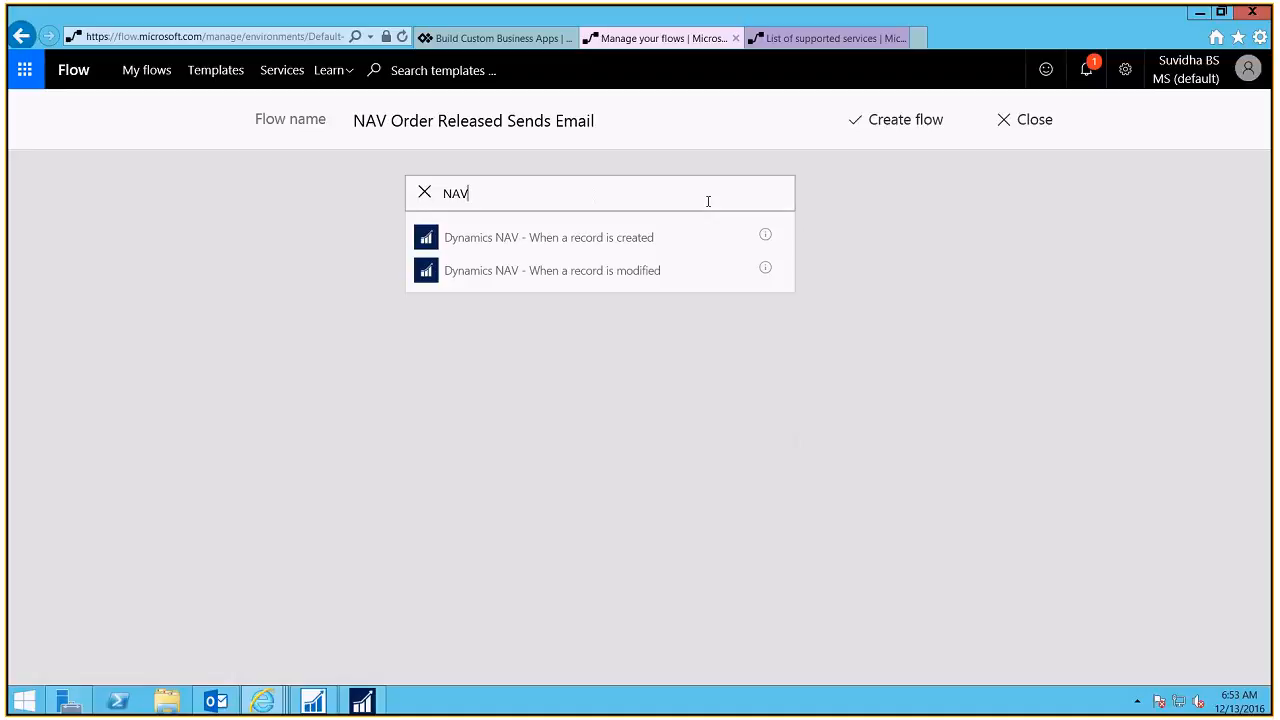
pyautogui.click(547, 283)
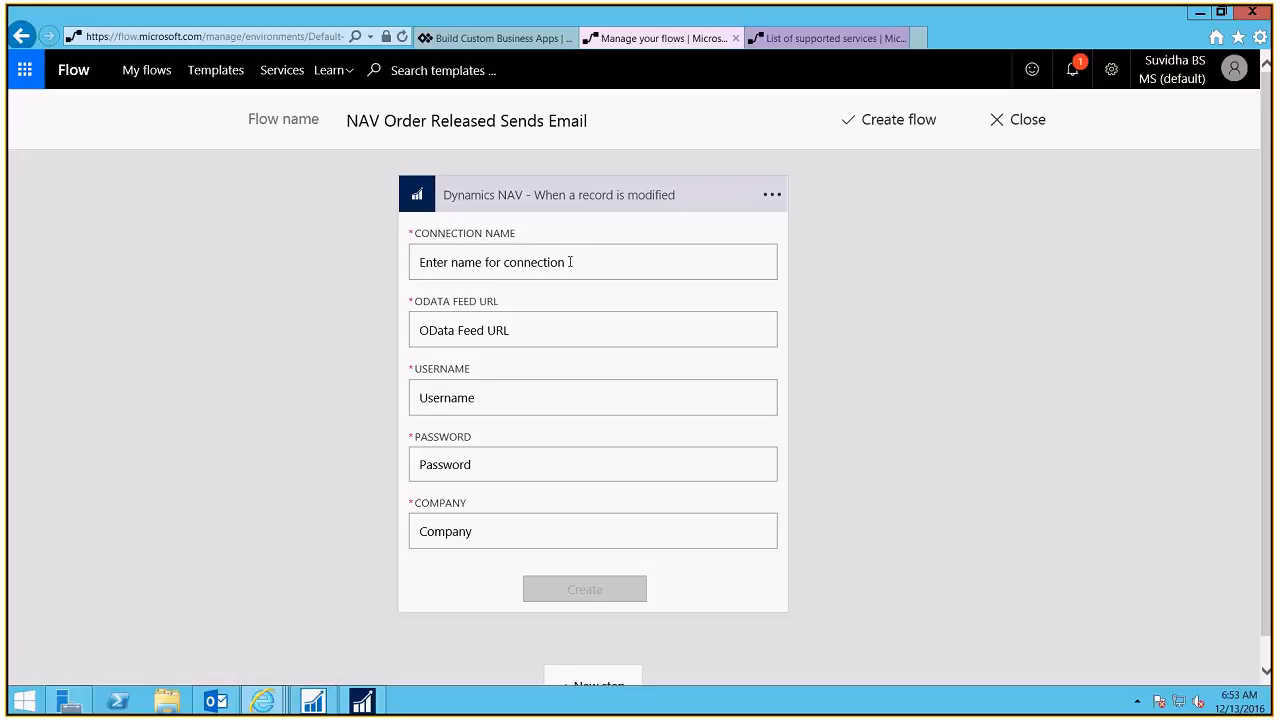
pyautogui.click(528, 263)
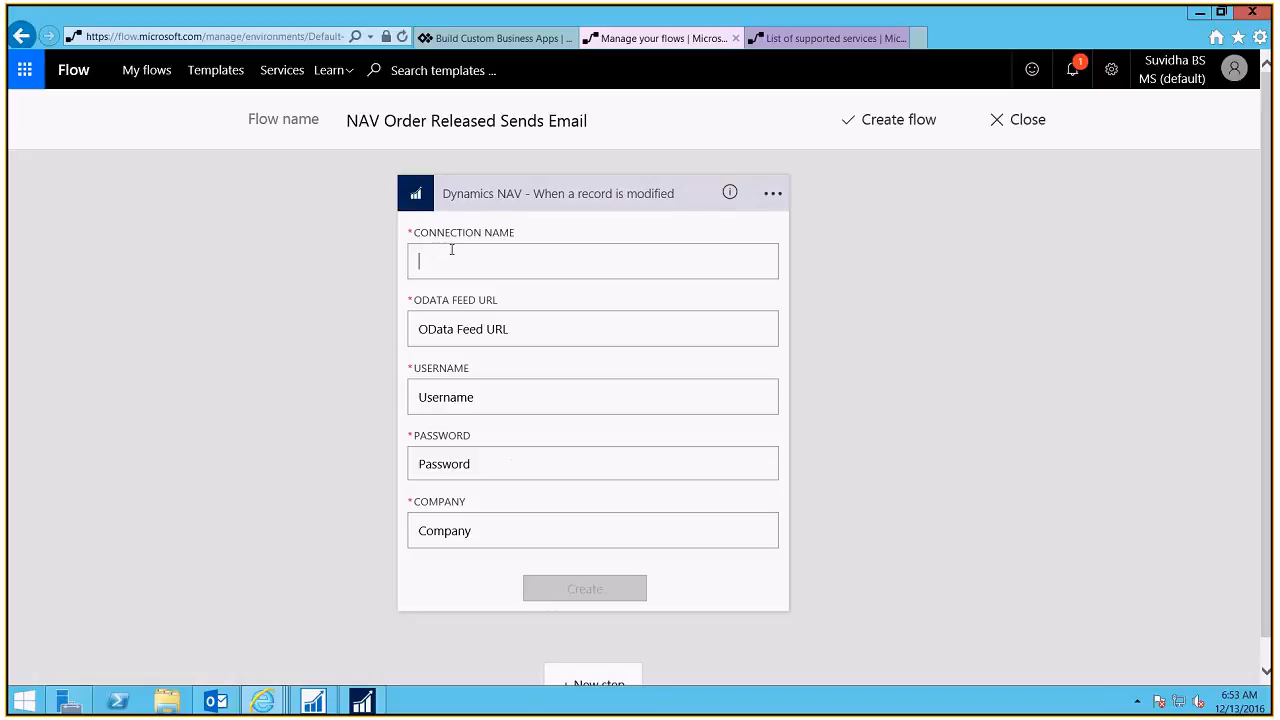
pyautogui.write('Dynamics')
pyautogui.press('BackSpace')
pyautogui.write('s NAV')
pyautogui.click(529, 340)
pyautogui.click(362, 701)
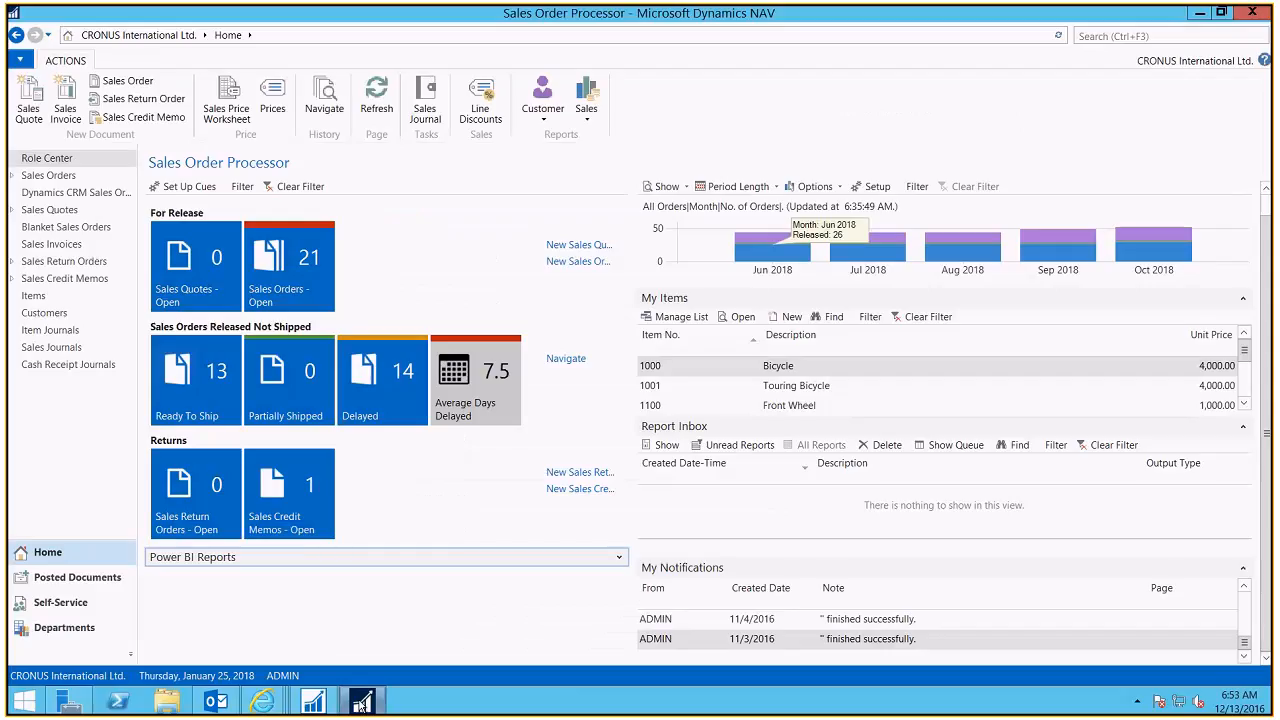
# Step: Copy the SalesOrder web service's OData V4 URL from NAV's Web Services page
pyautogui.click(1164, 35)
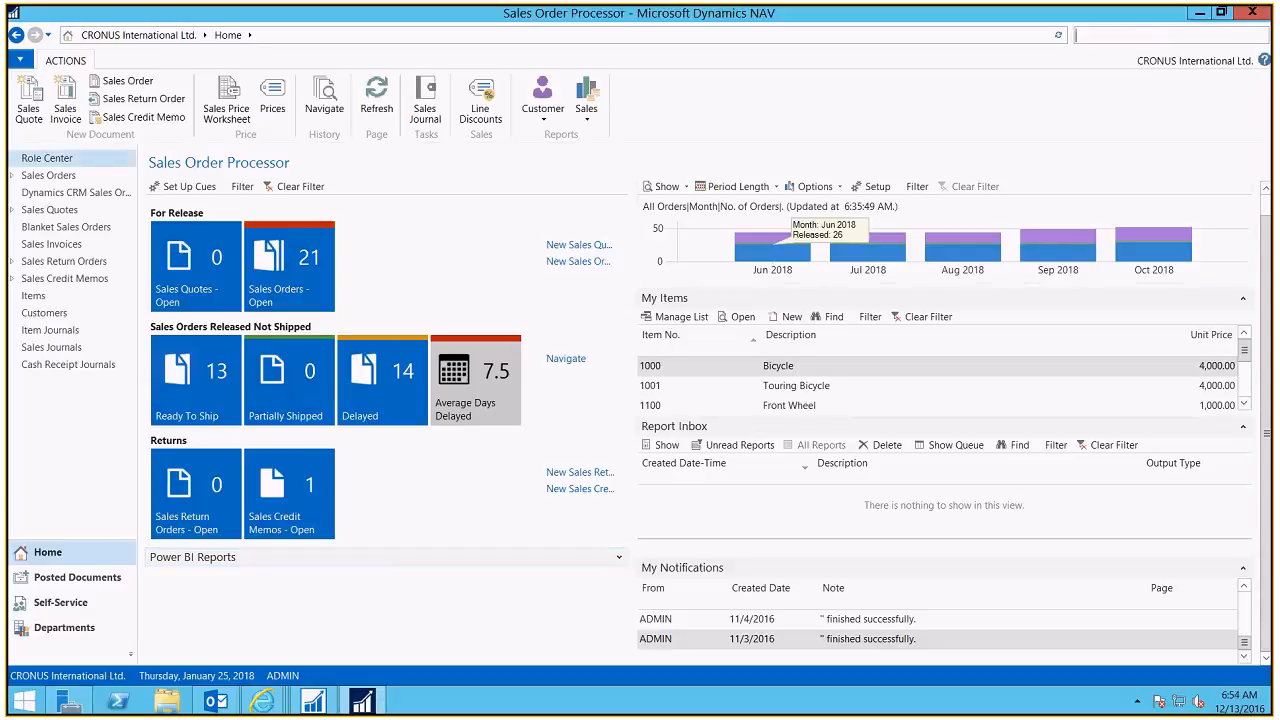
pyautogui.write('web services')
pyautogui.click(985, 55)
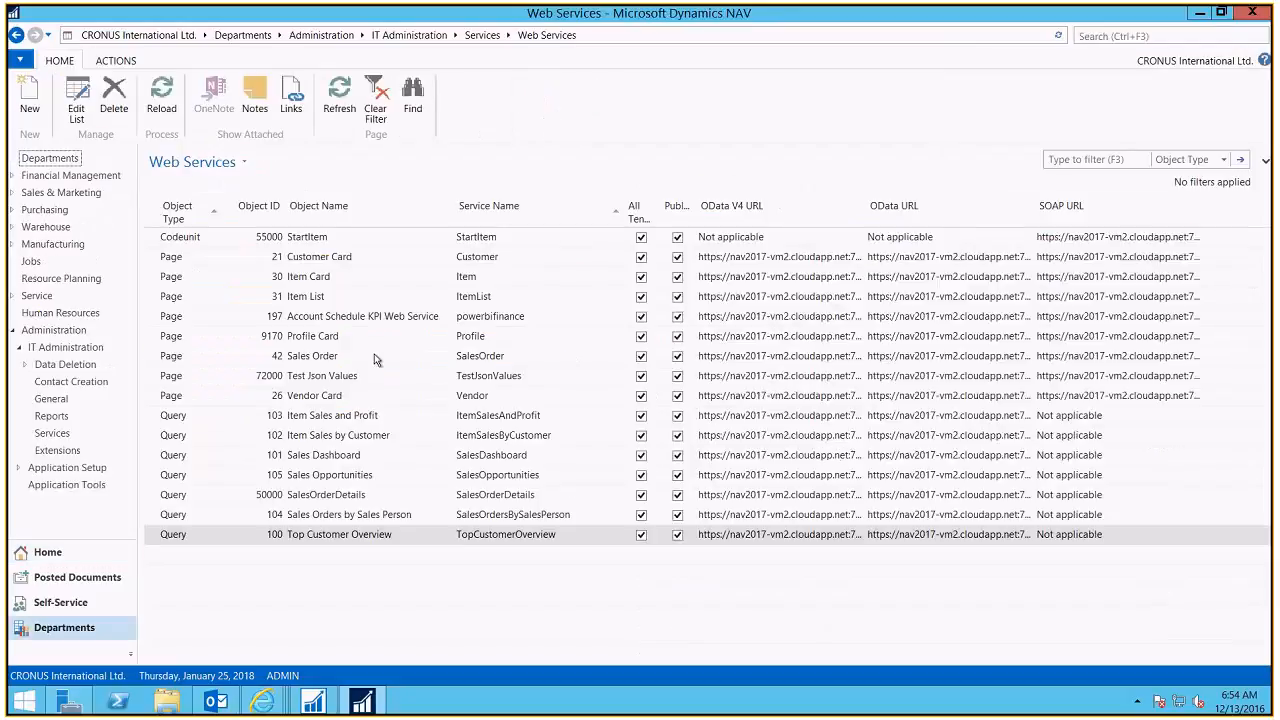
pyautogui.click(377, 358)
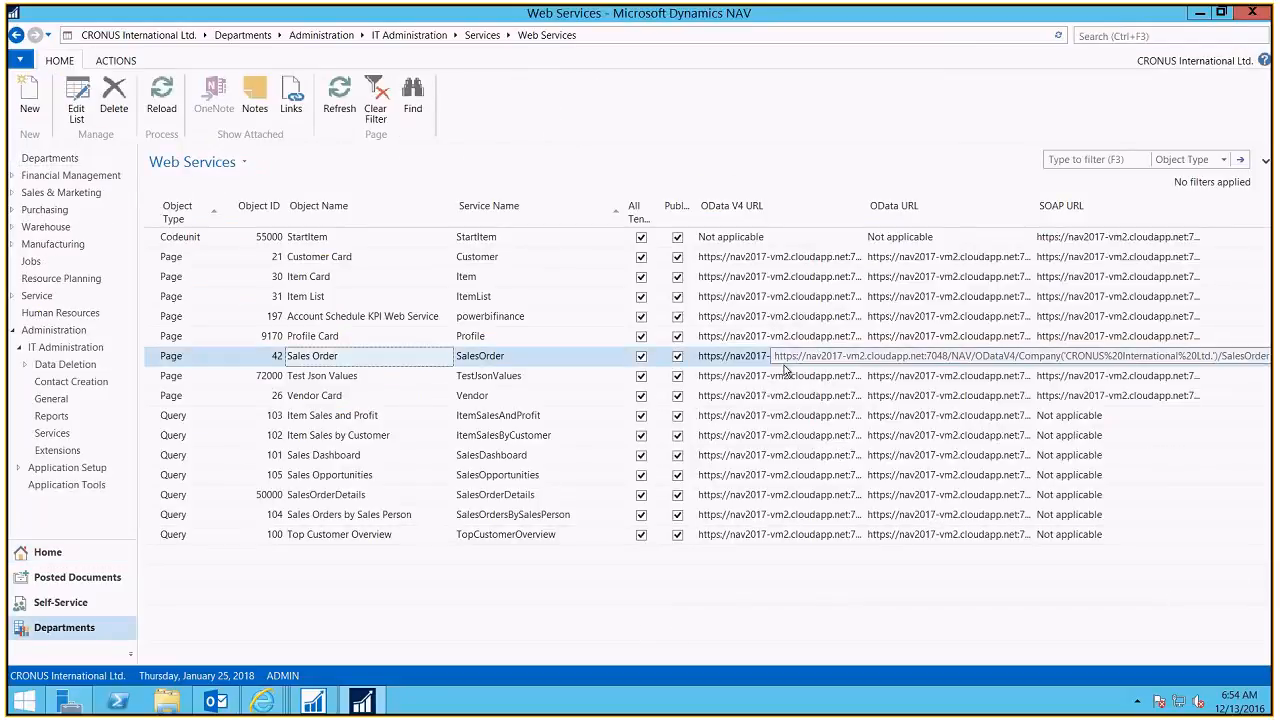
pyautogui.rightClick(785, 370)
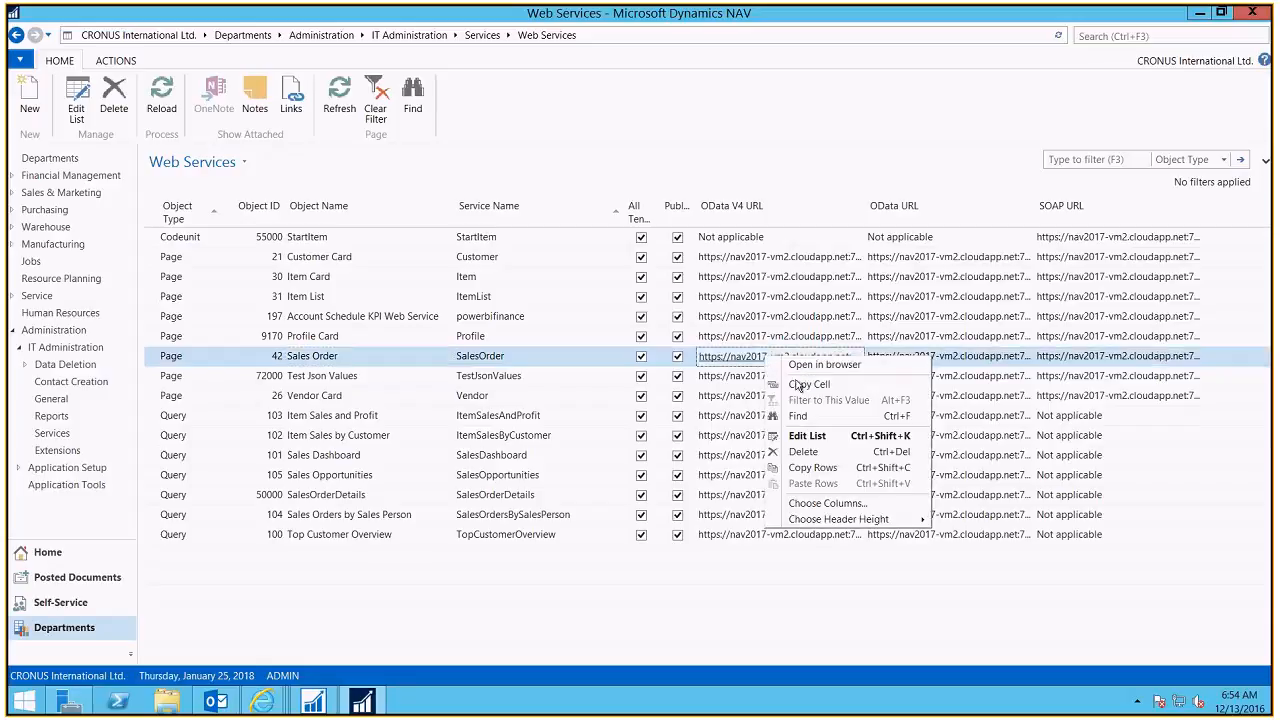
pyautogui.click(797, 385)
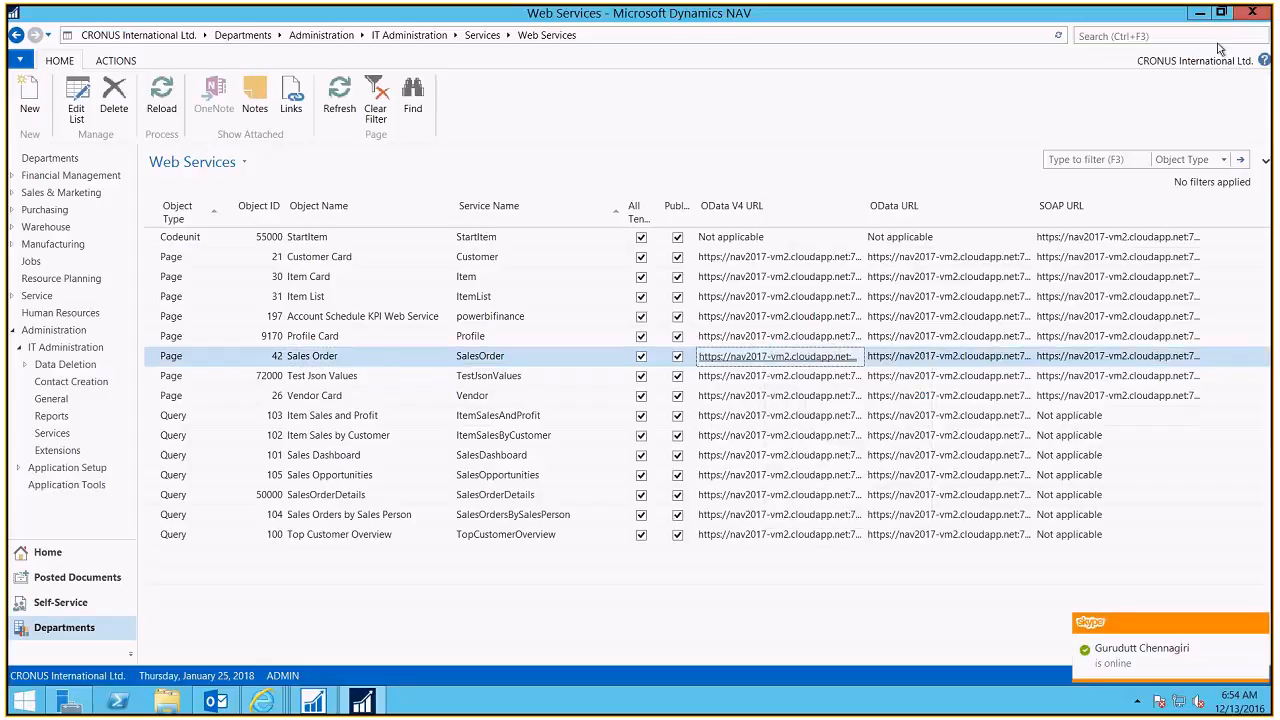
# Step: Paste the copied OData V4 URL into the OData feed URL field and trim its ending
pyautogui.click(1200, 13)
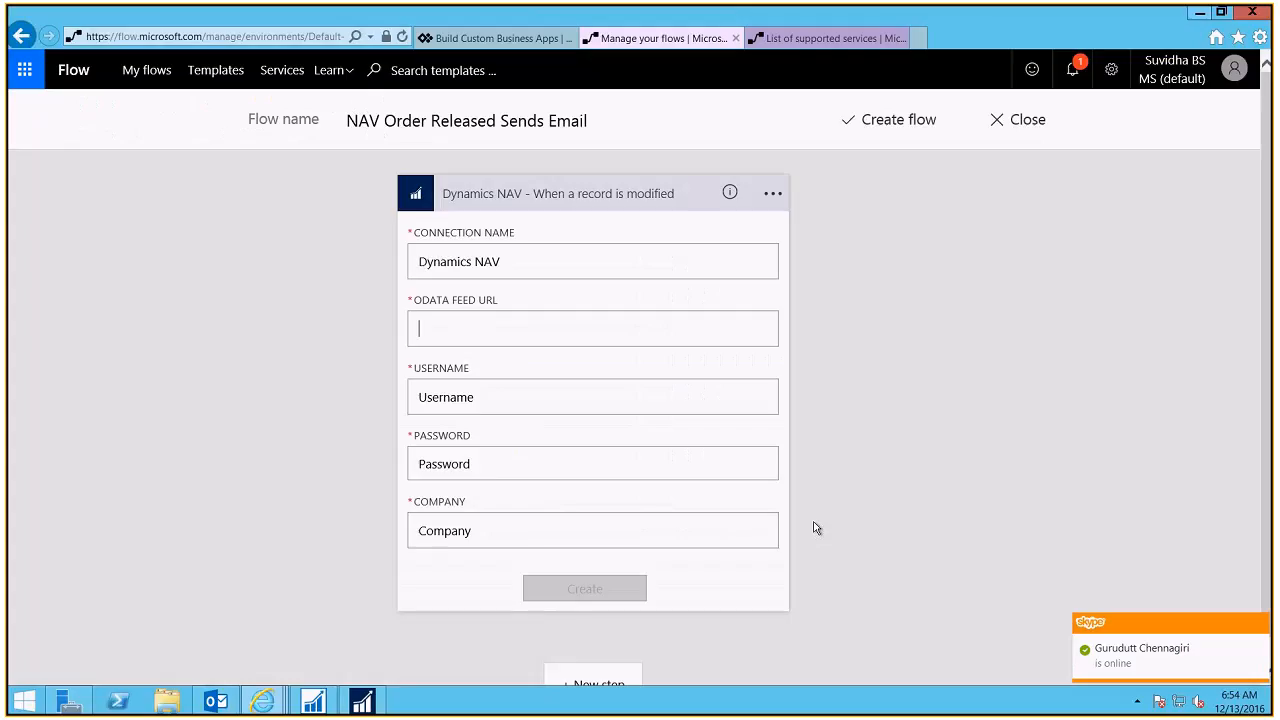
pyautogui.hotkey('ctrl', 'v')
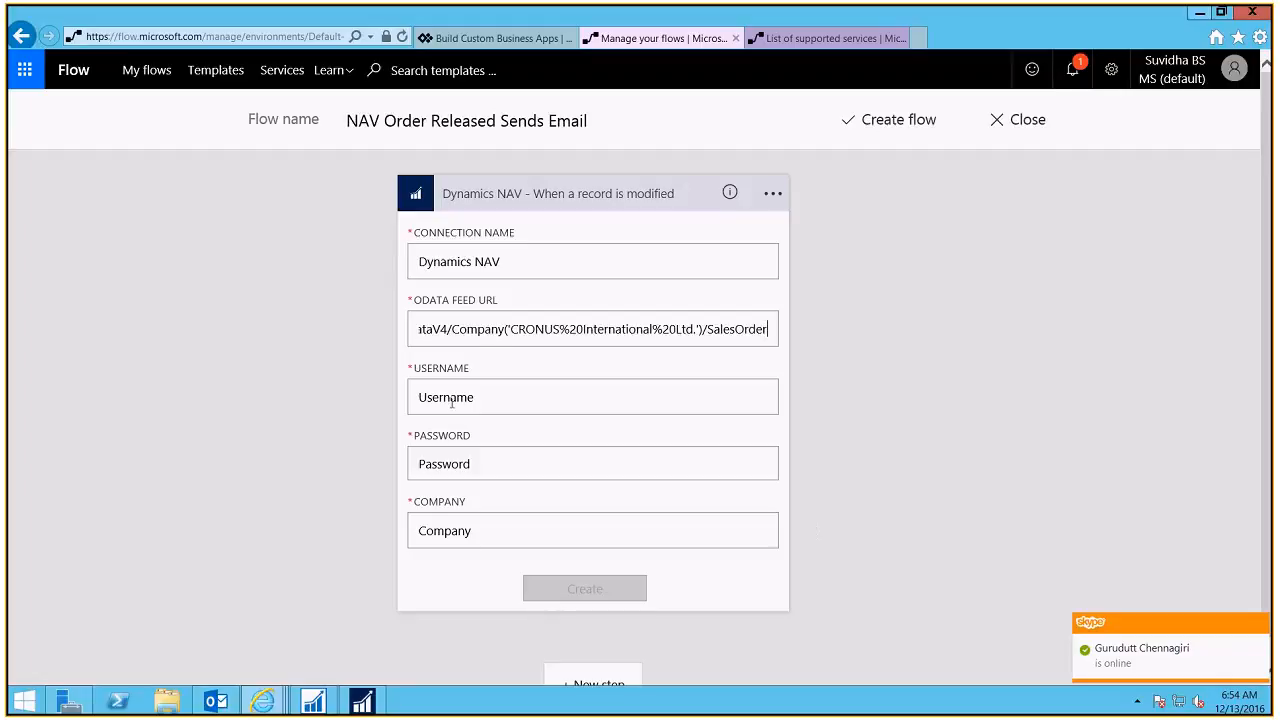
pyautogui.press('BackSpace')
pyautogui.press('BackSpace')
pyautogui.press('BackSpace')
pyautogui.press('BackSpace')
pyautogui.press('BackSpace')
pyautogui.press('BackSpace')
pyautogui.press('BackSpace')
pyautogui.press('BackSpace')
pyautogui.press('BackSpace')
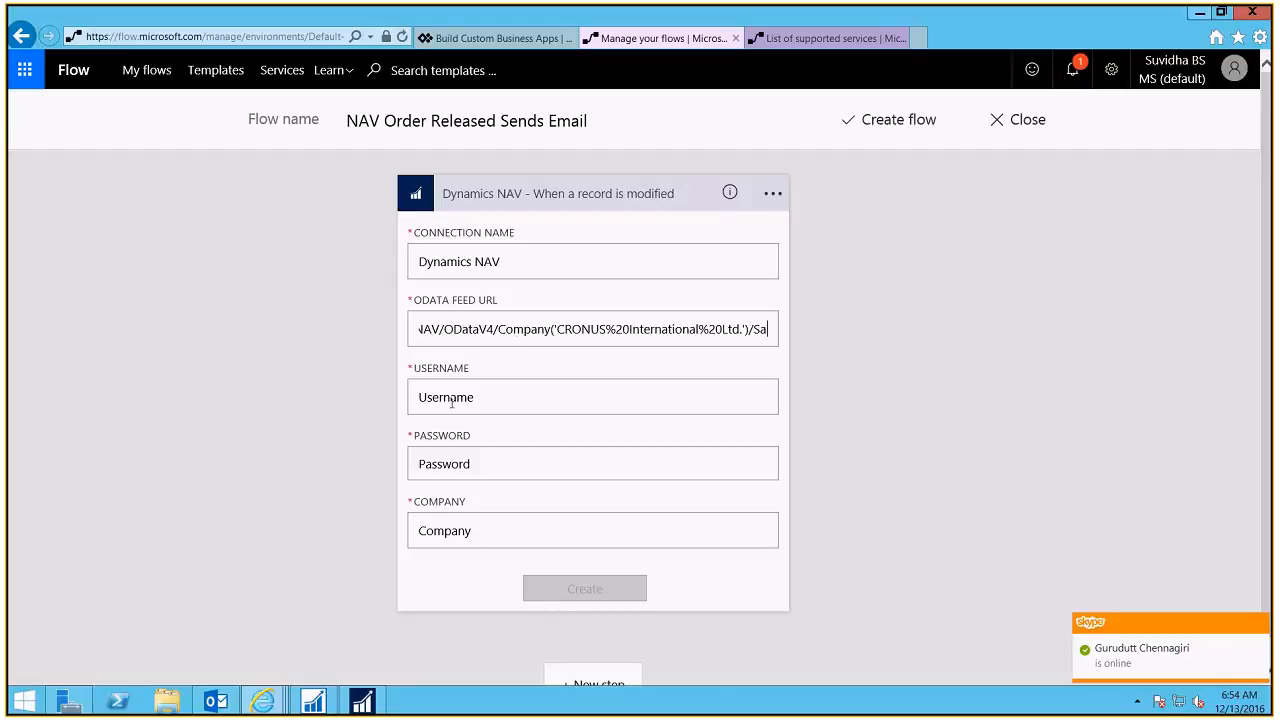
pyautogui.press('BackSpace')
pyautogui.press('BackSpace')
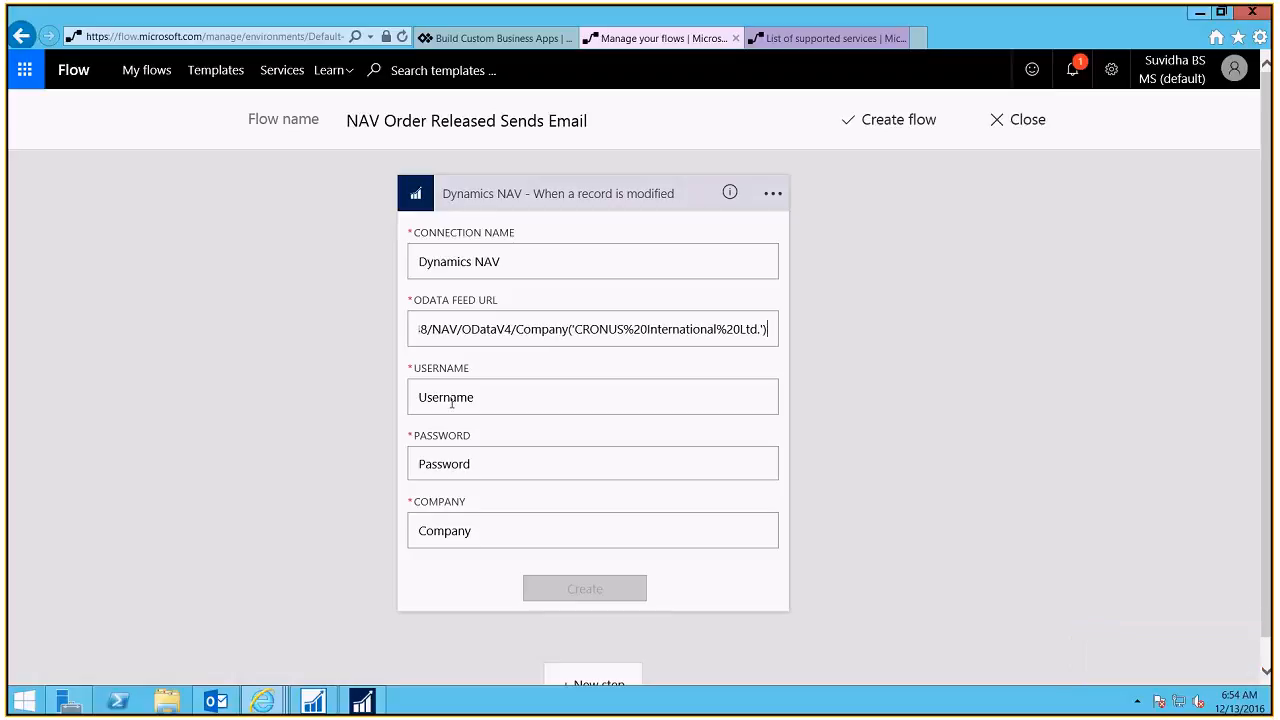
pyautogui.moveTo(531, 8)
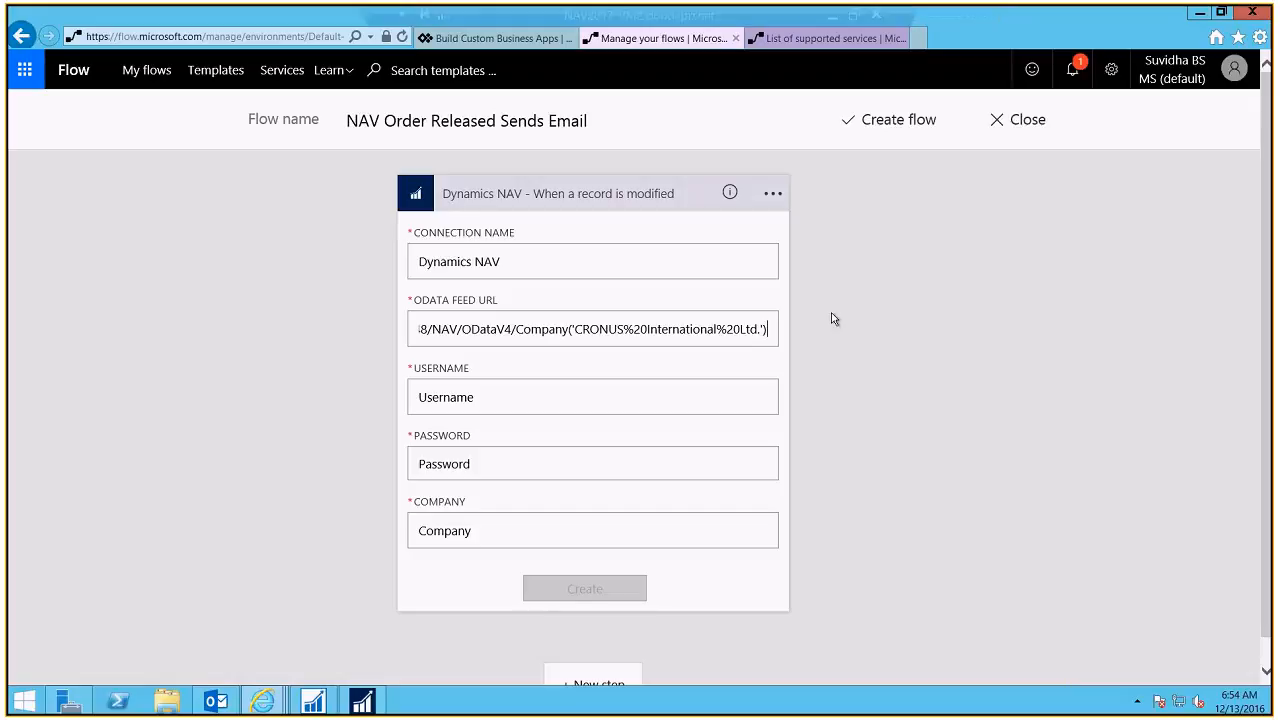
pyautogui.press('Home')
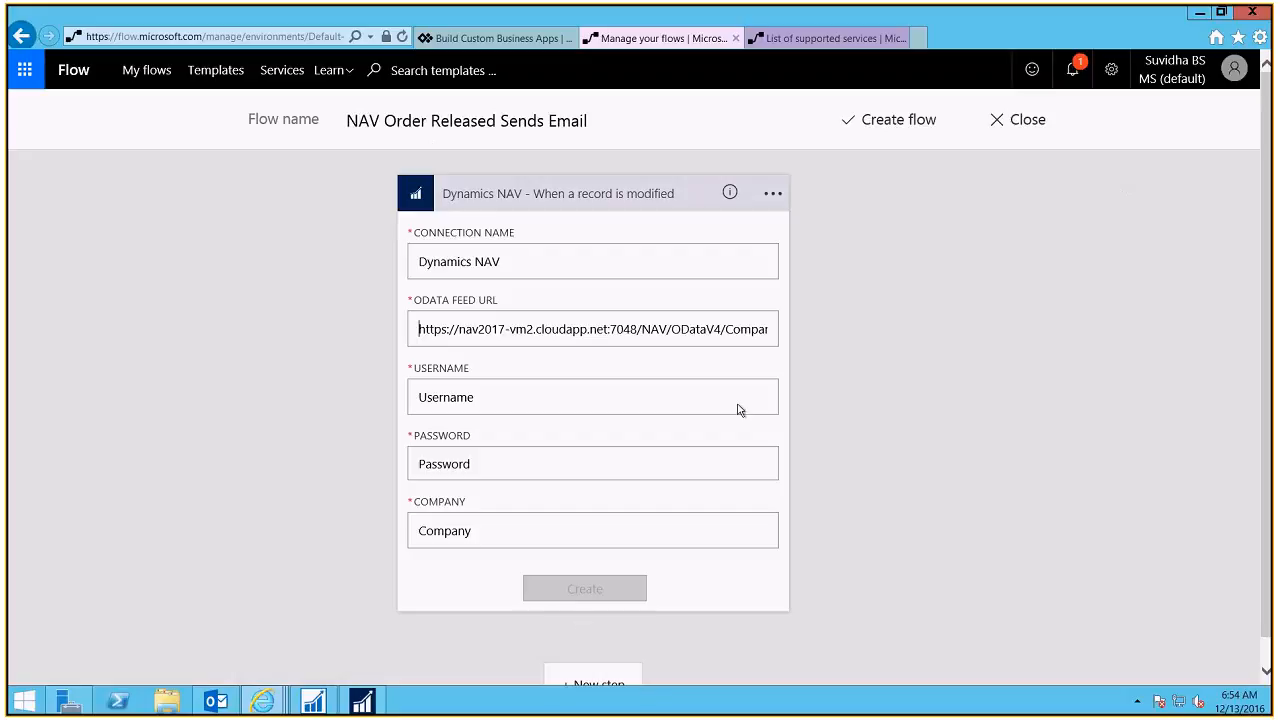
# Step: Change the feed URL to start with http instead of https and check the company part
pyautogui.click(1111, 69)
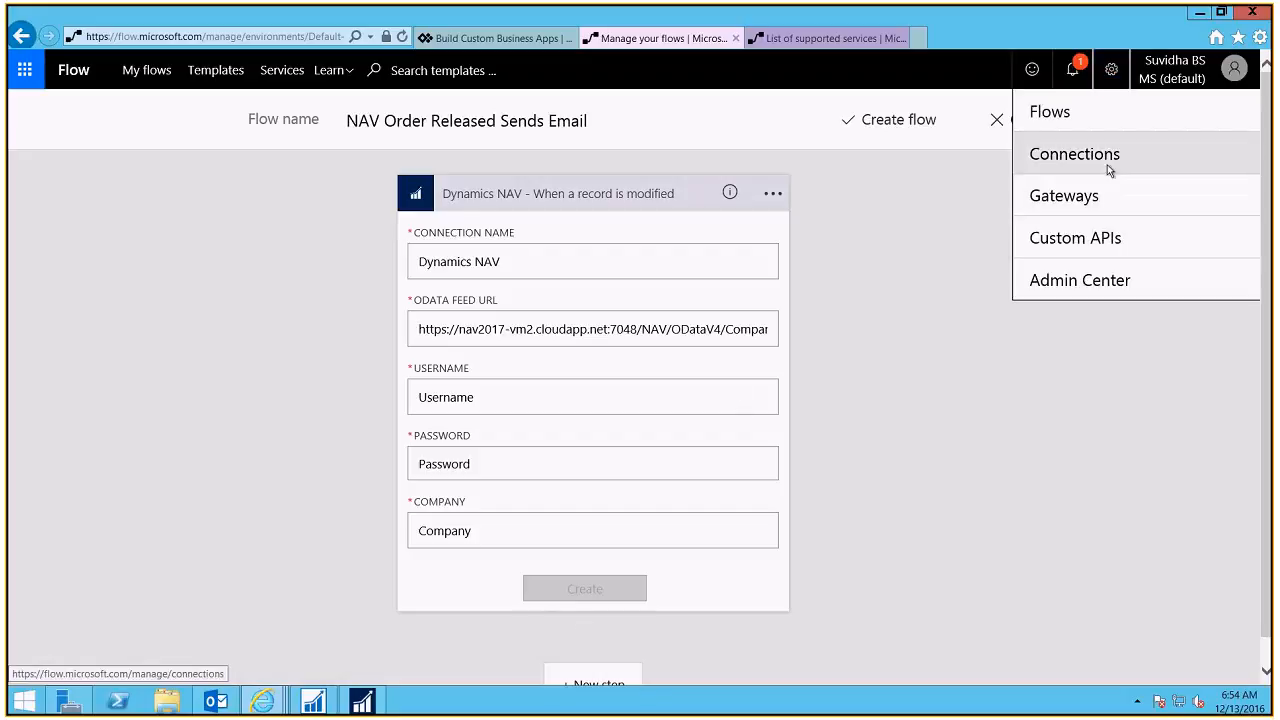
pyautogui.click(859, 377)
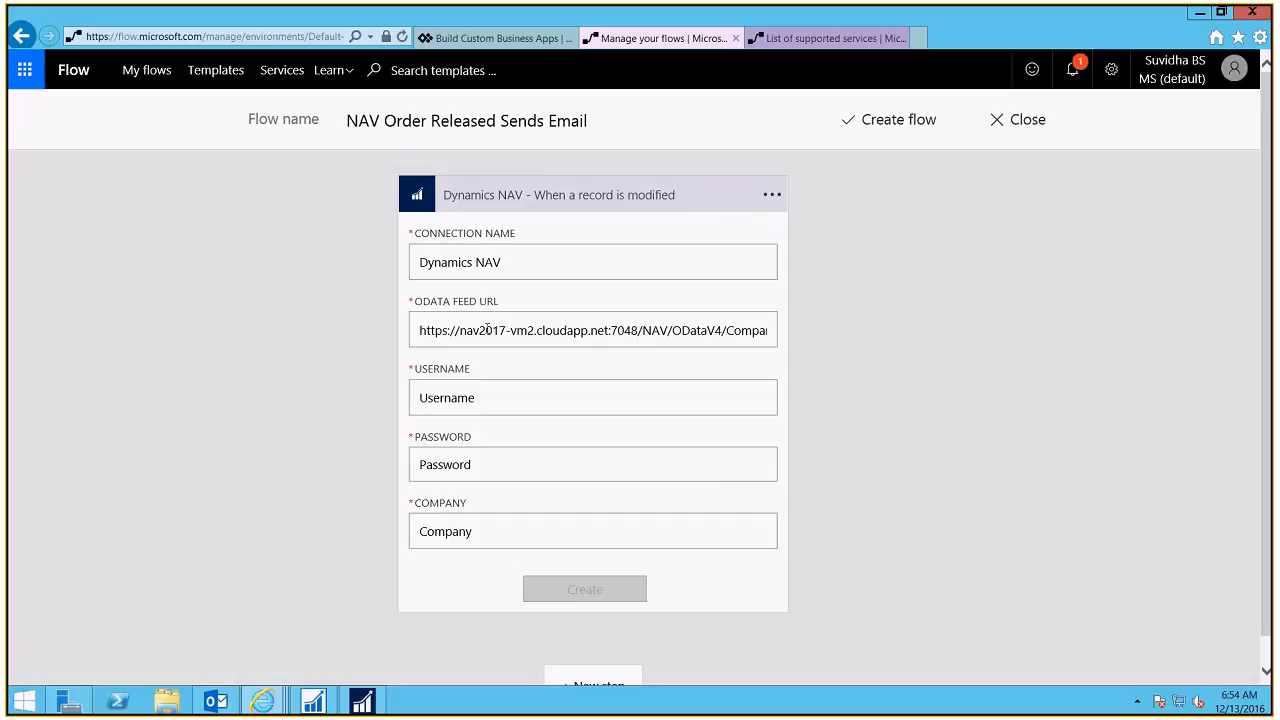
pyautogui.click(443, 330)
pyautogui.press('Delete')
pyautogui.press('Delete')
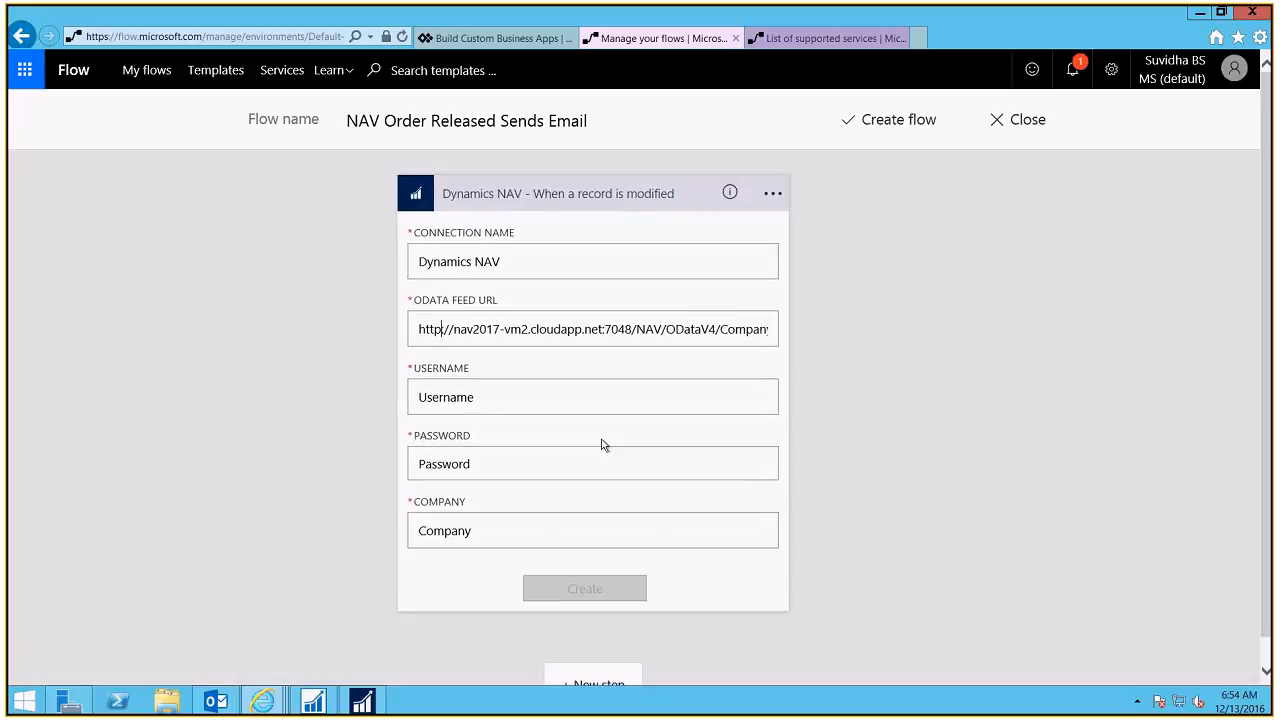
pyautogui.click(643, 400)
pyautogui.moveTo(415, 300); pyautogui.dragTo(800, 340)
pyautogui.click(498, 301)
pyautogui.click(765, 338)
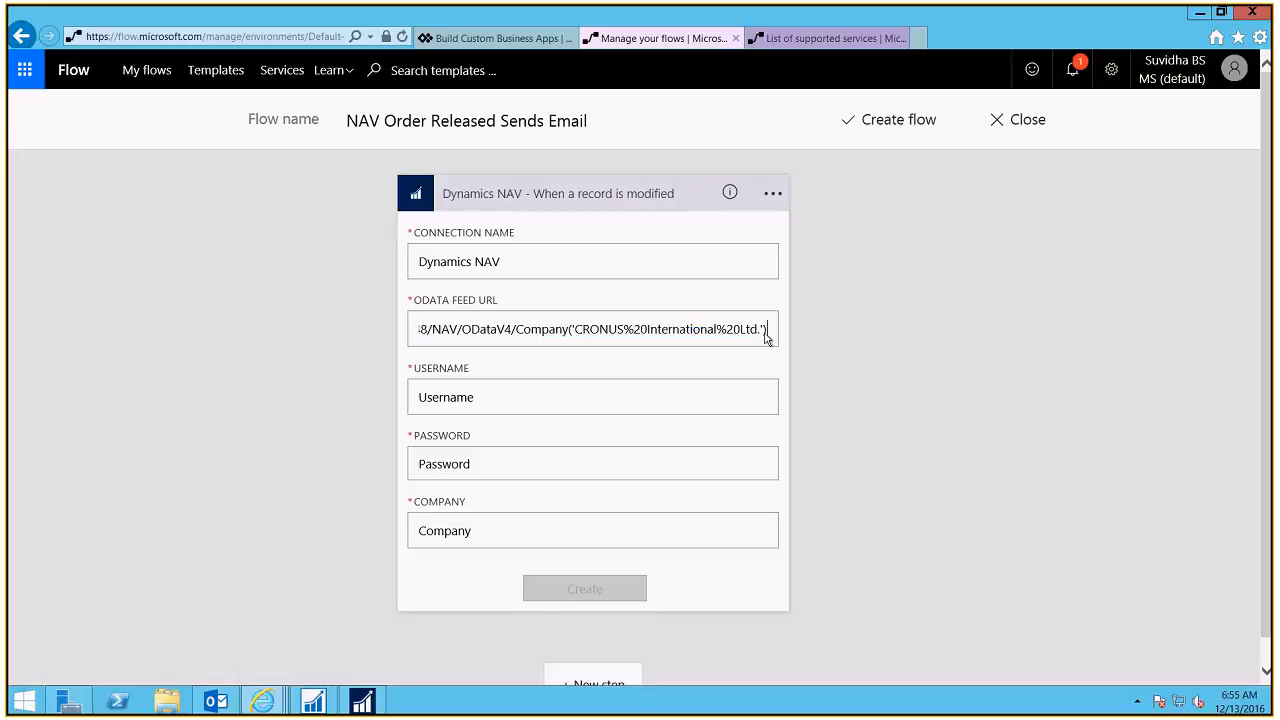
pyautogui.moveTo(766, 338); pyautogui.dragTo(377, 335)
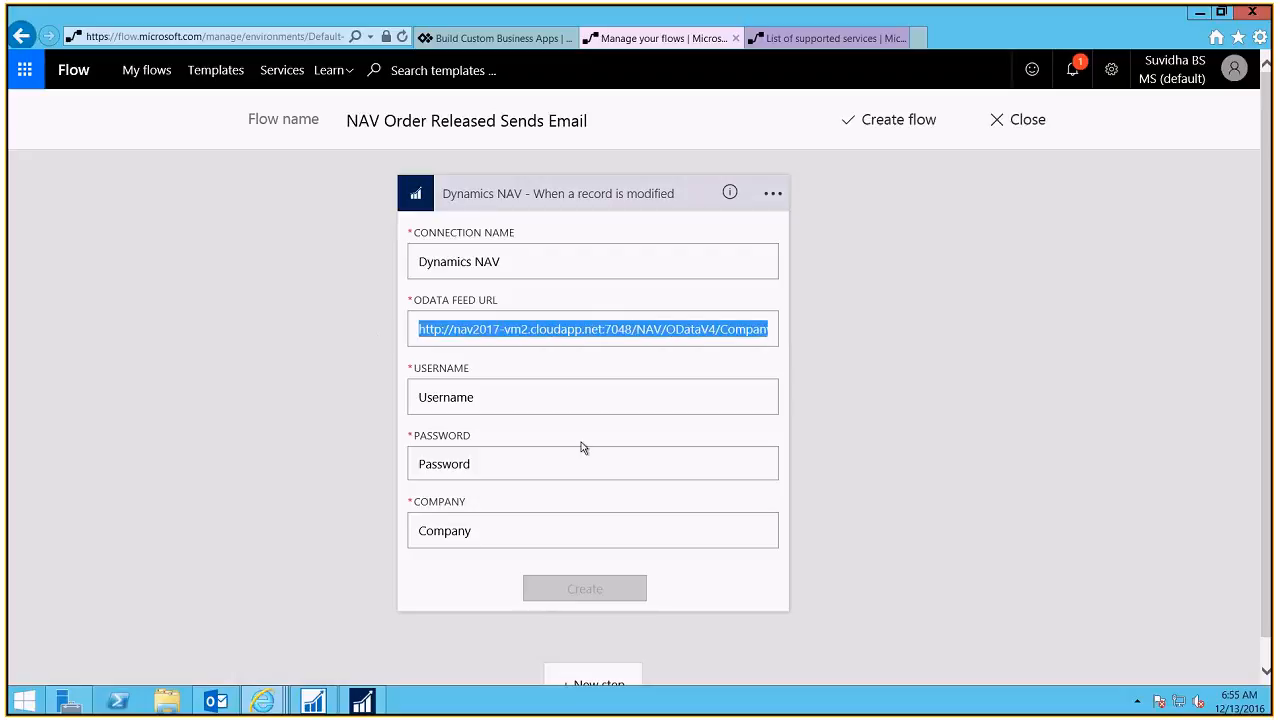
pyautogui.click(465, 401)
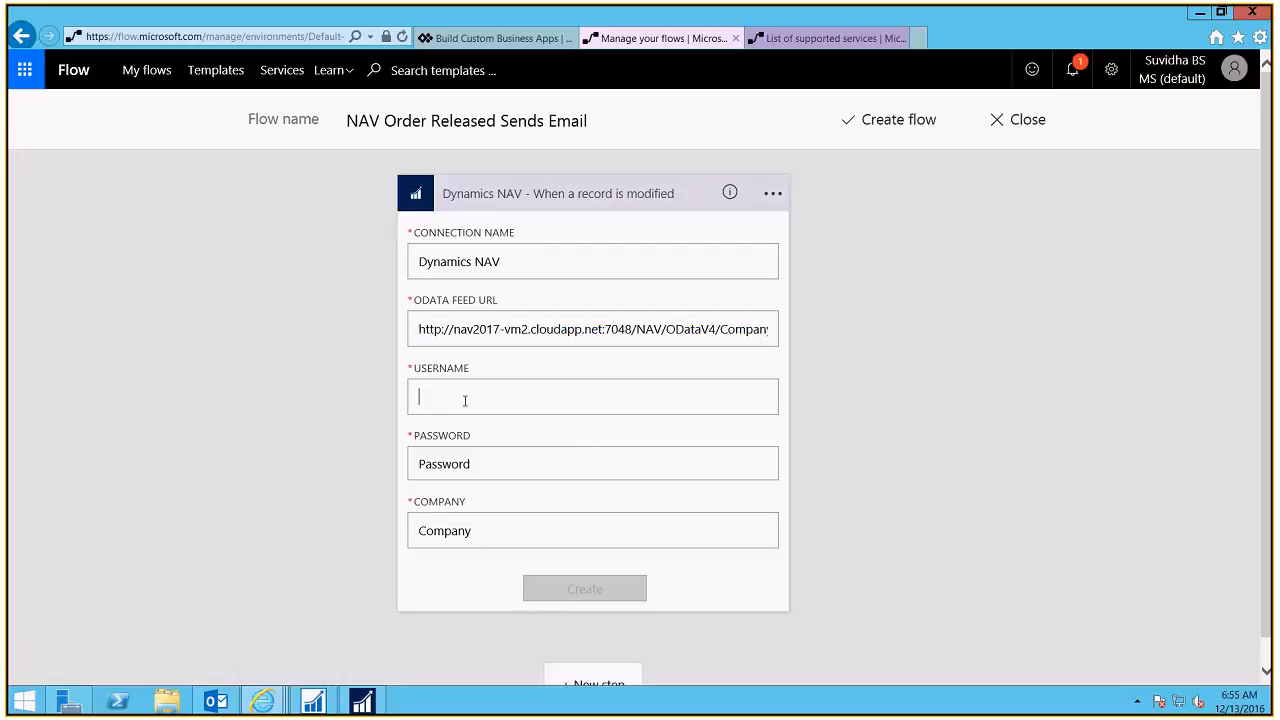
# Step: Enter the admin username and the account password in the Dynamics NAV connection form
pyautogui.write('a')
pyautogui.write('dmin')
pyautogui.press('Tab')
pyautogui.doubleClick(467, 406)
pyautogui.click(463, 458)
pyautogui.write('*********')
pyautogui.moveTo(470, 397); pyautogui.dragTo(395, 398)
pyautogui.click(365, 700)
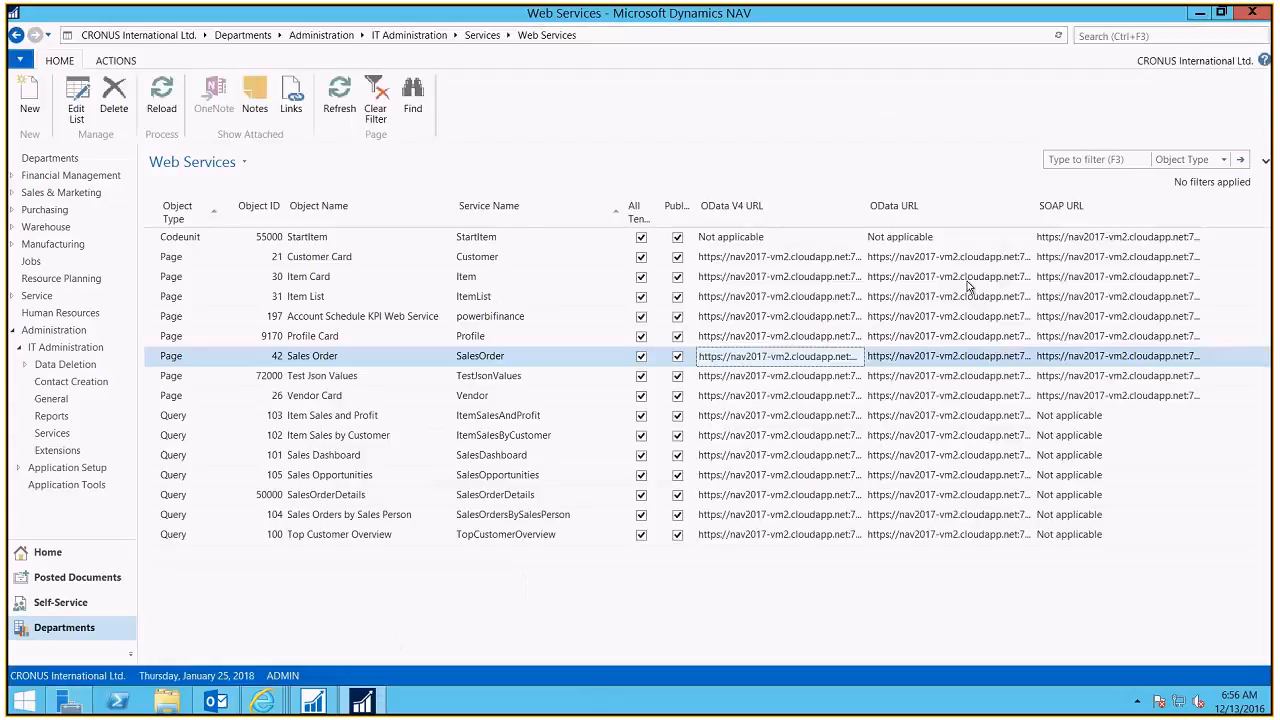
# Step: Look up the ADMIN user's web service access key on its NAV user card
pyautogui.hotkey('ctrl', 'F3')
pyautogui.write('use')
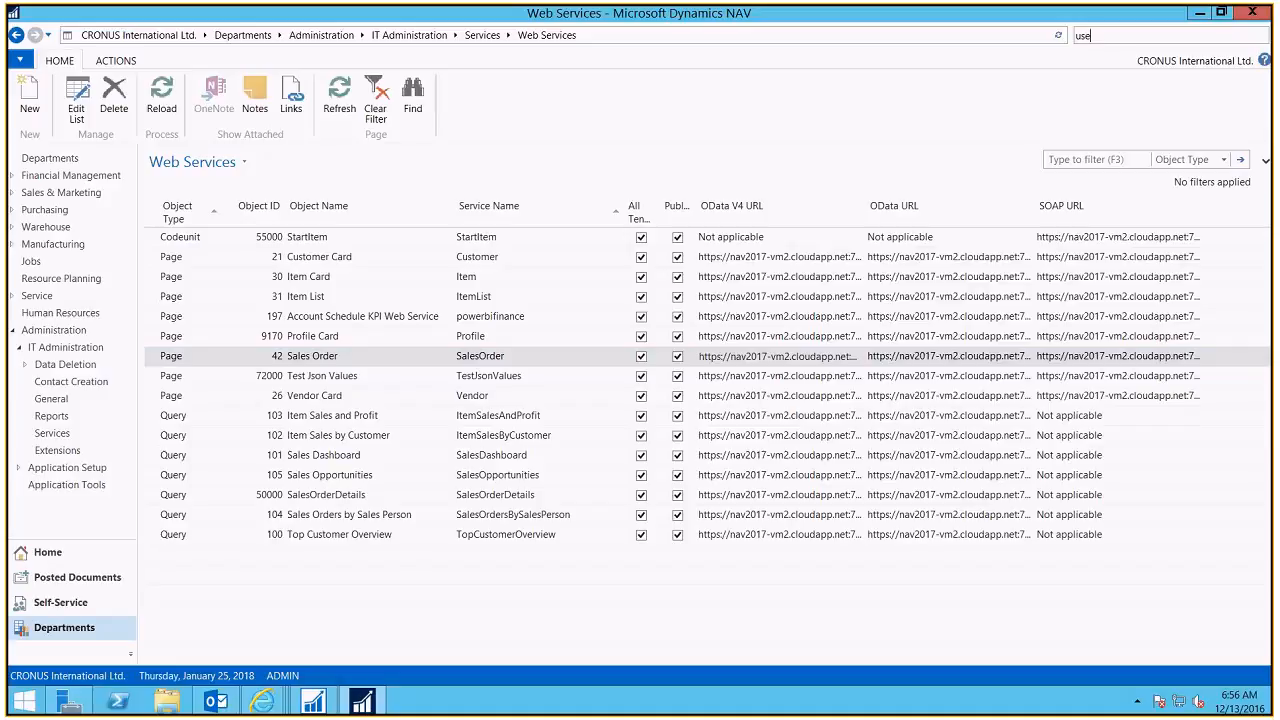
pyautogui.write('rs')
pyautogui.click(975, 57)
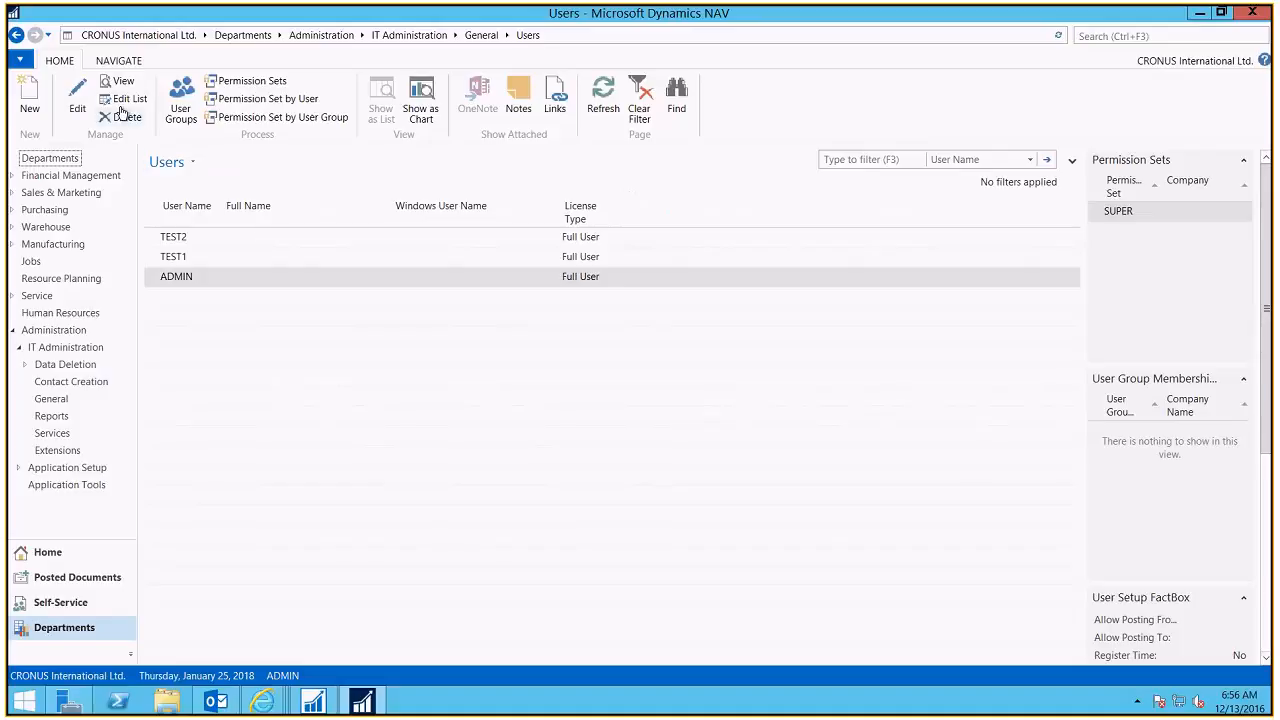
pyautogui.click(175, 281)
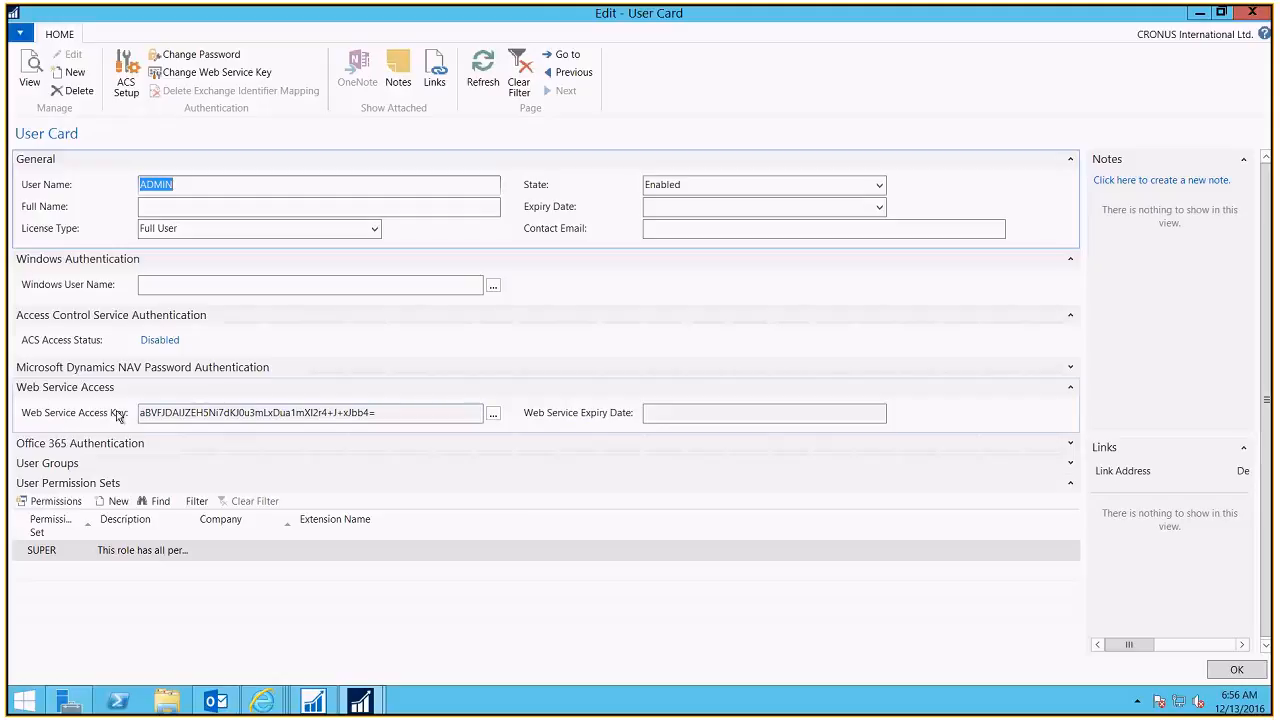
pyautogui.moveTo(414, 417); pyautogui.dragTo(107, 420)
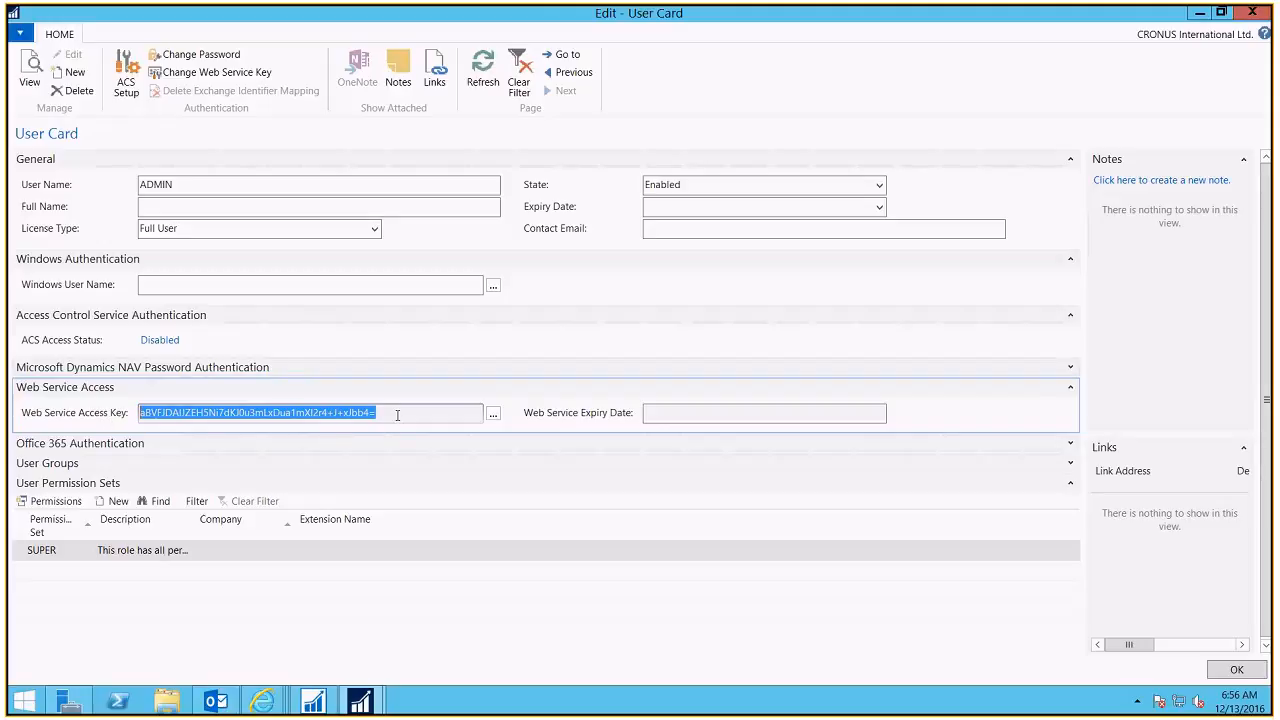
pyautogui.click(186, 189)
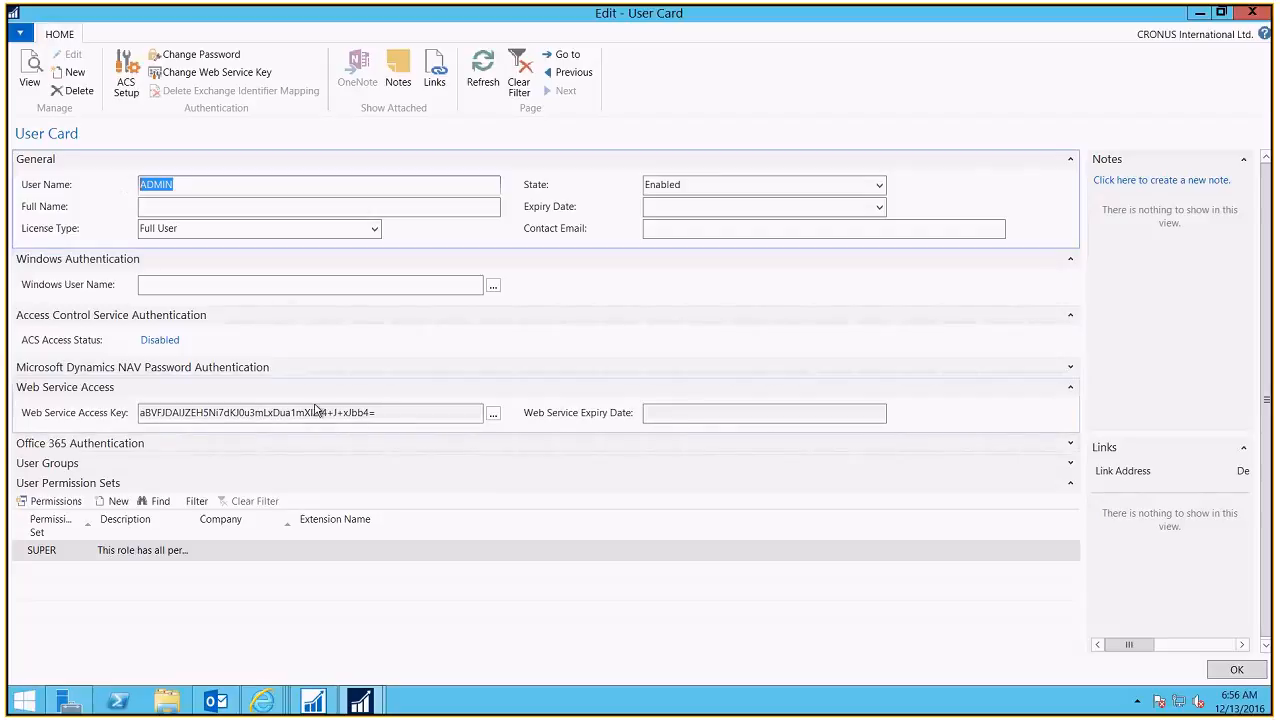
pyautogui.click(150, 410)
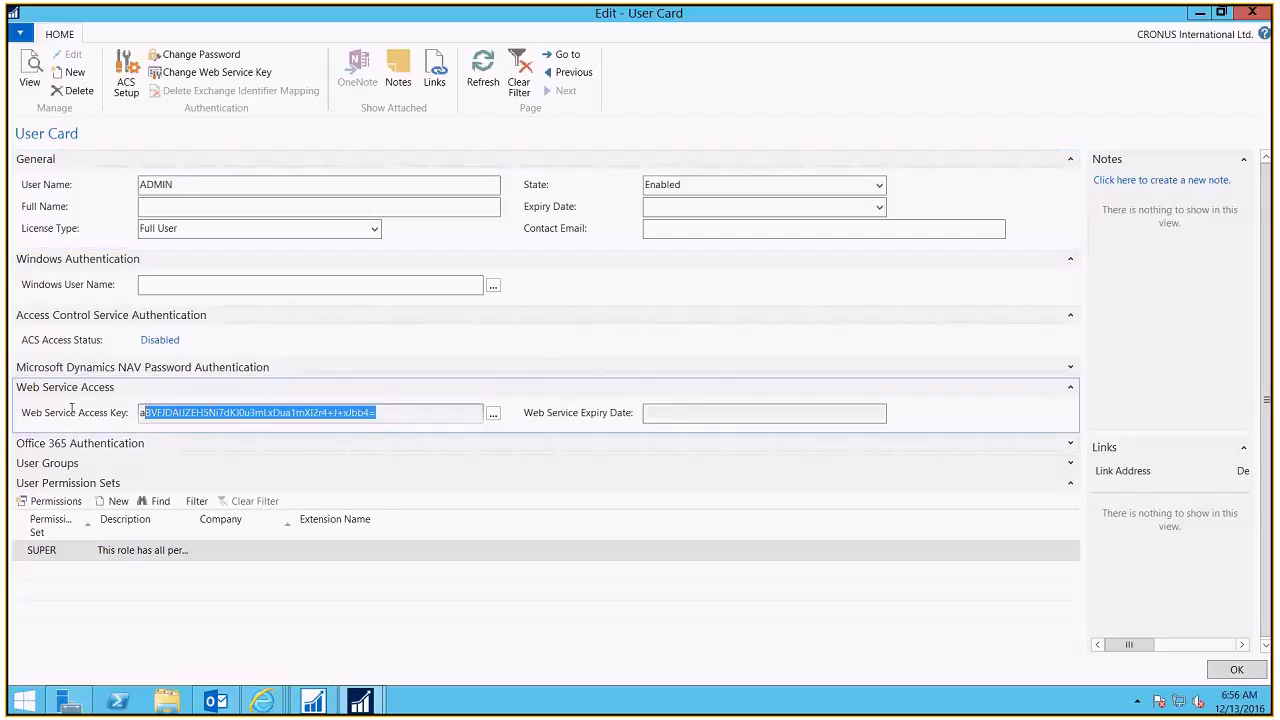
pyautogui.click(1239, 673)
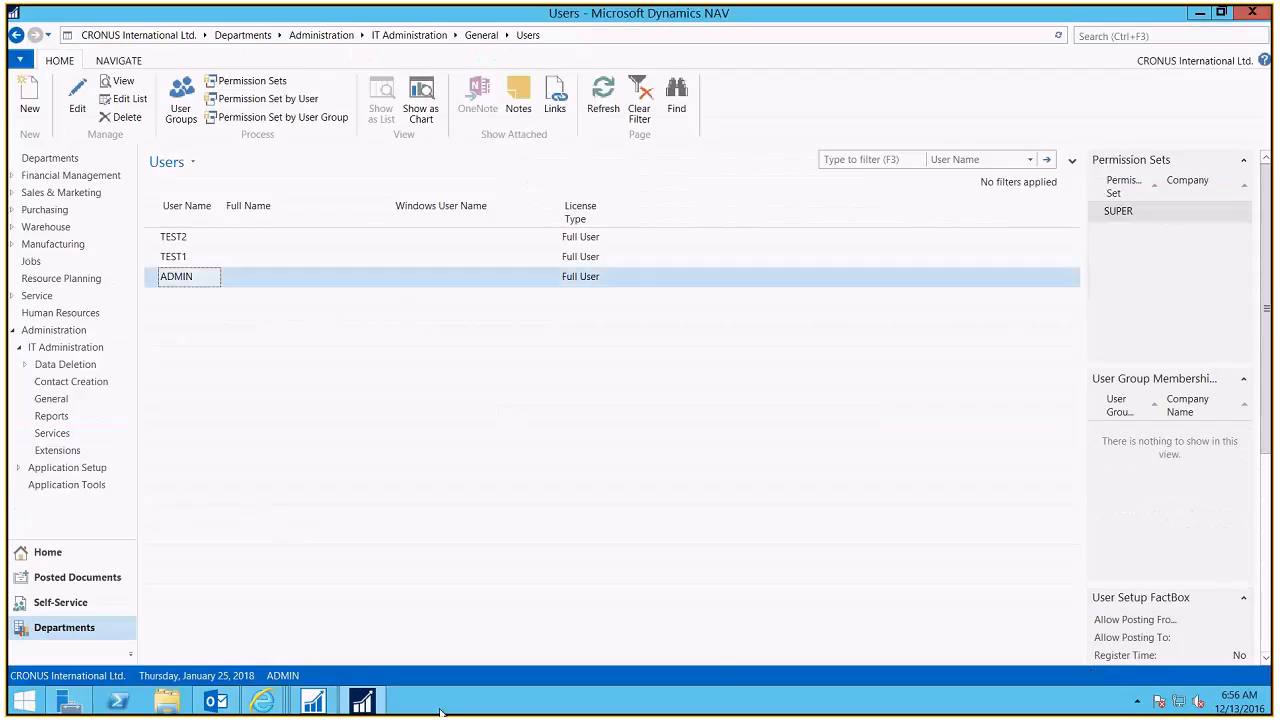
pyautogui.click(361, 703)
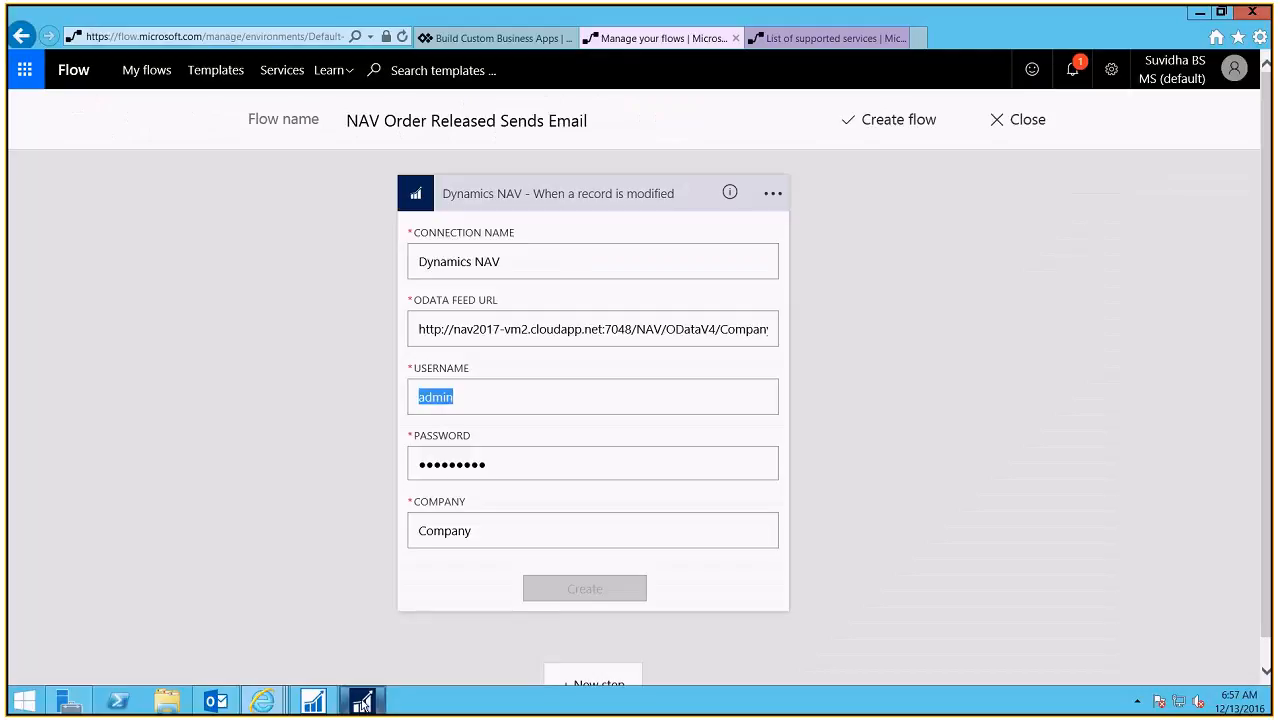
# Step: Enter 'CRONUS International Ltd.' as the connection's company
pyautogui.click(486, 542)
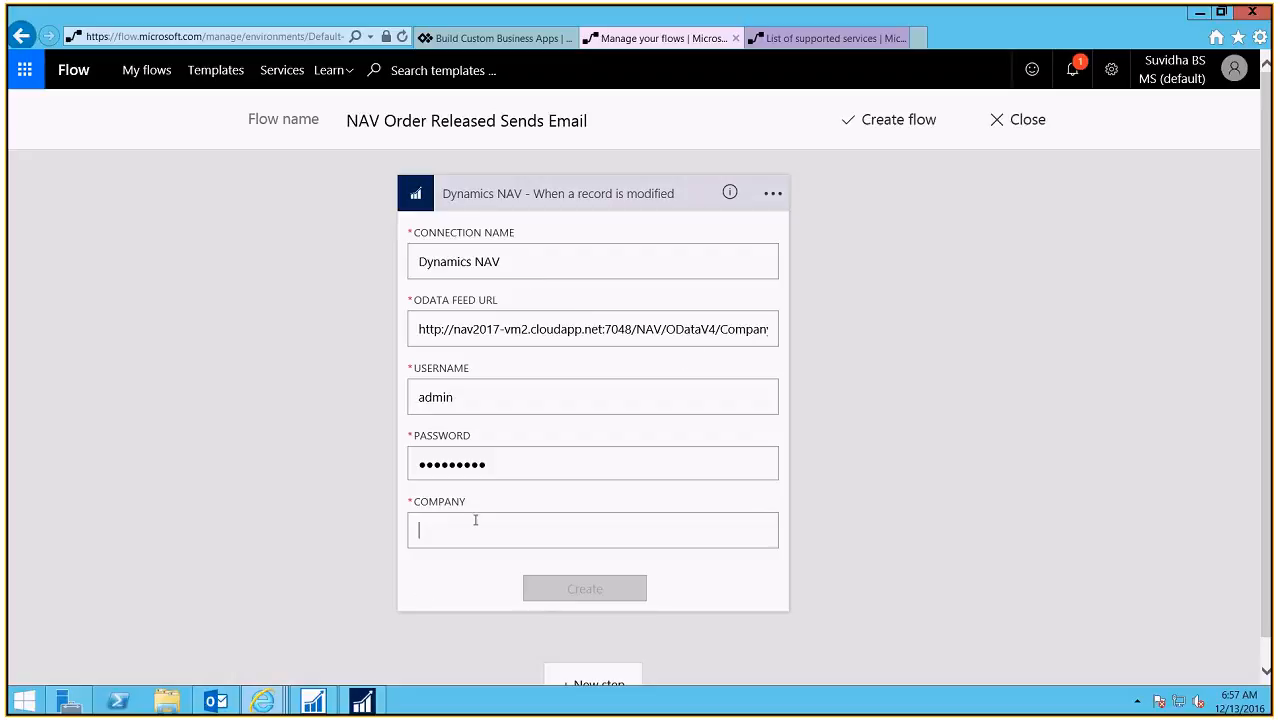
pyautogui.write('CRONUS ')
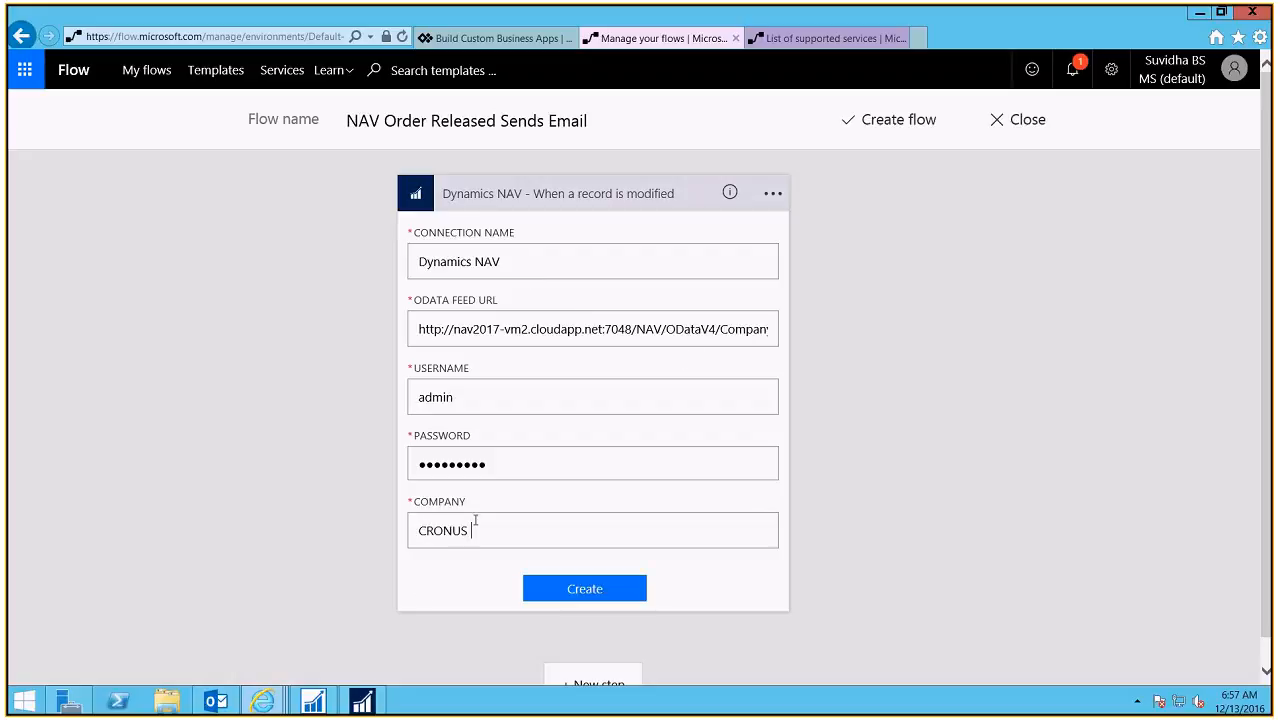
pyautogui.write('International Ltd.')
pyautogui.hotkey('ctrl', 'a')
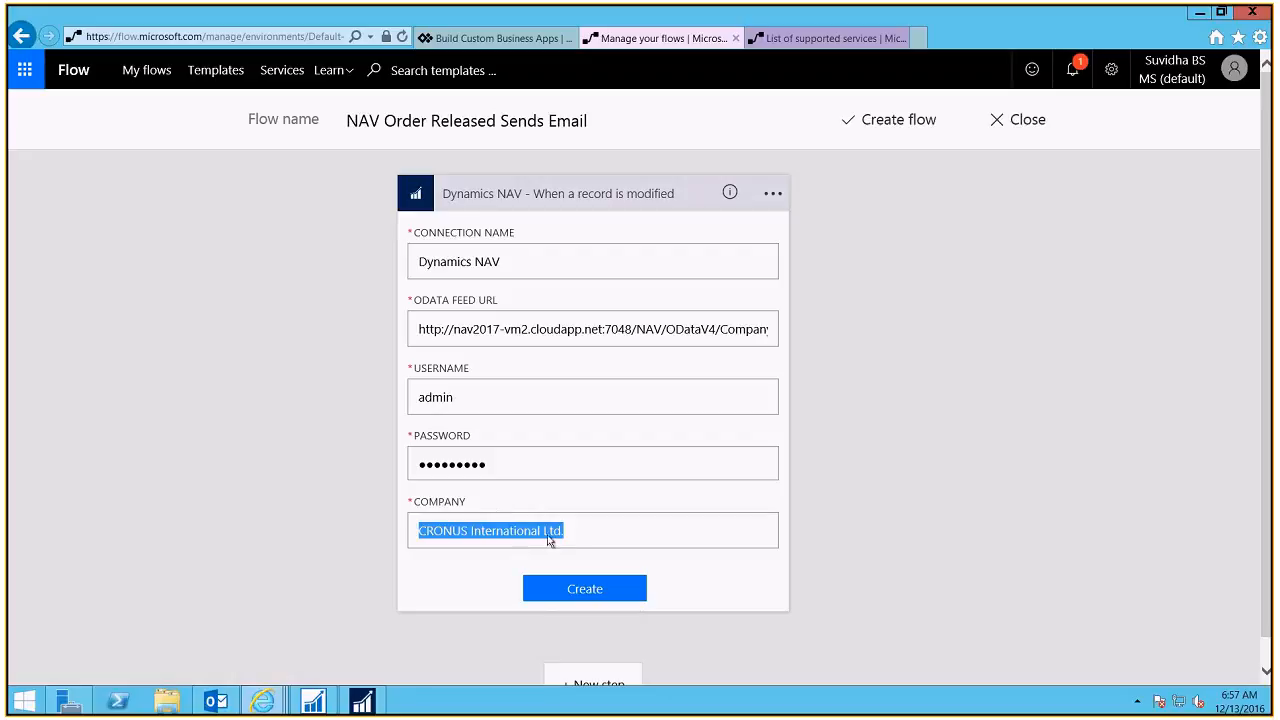
# Step: Create the Dynamics NAV connection and open the trigger's Table name dropdown
pyautogui.click(624, 600)
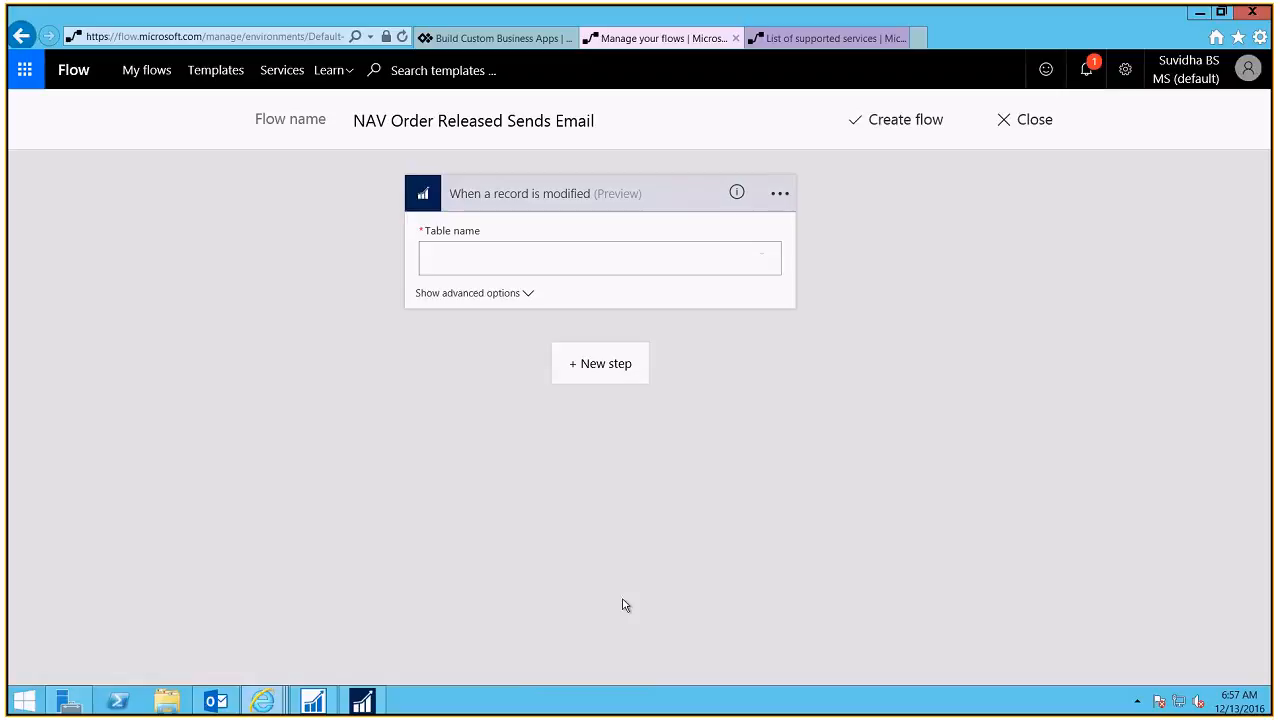
pyautogui.click(1139, 64)
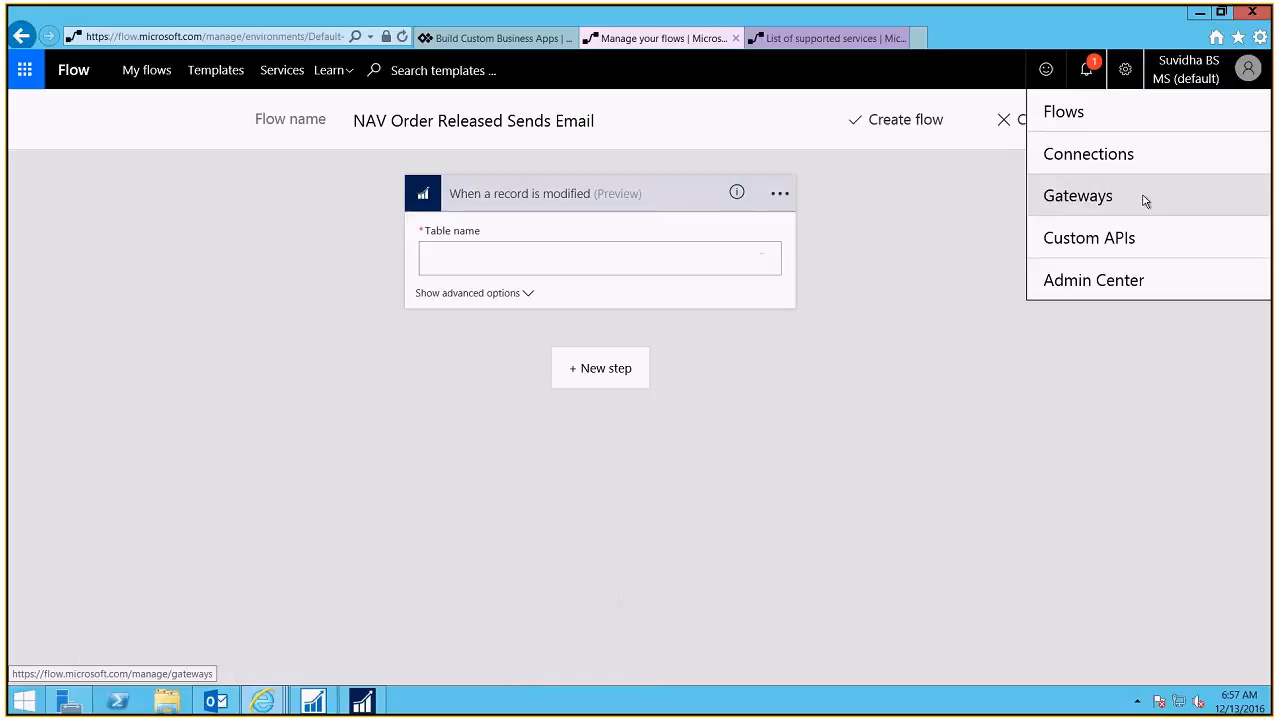
pyautogui.click(567, 251)
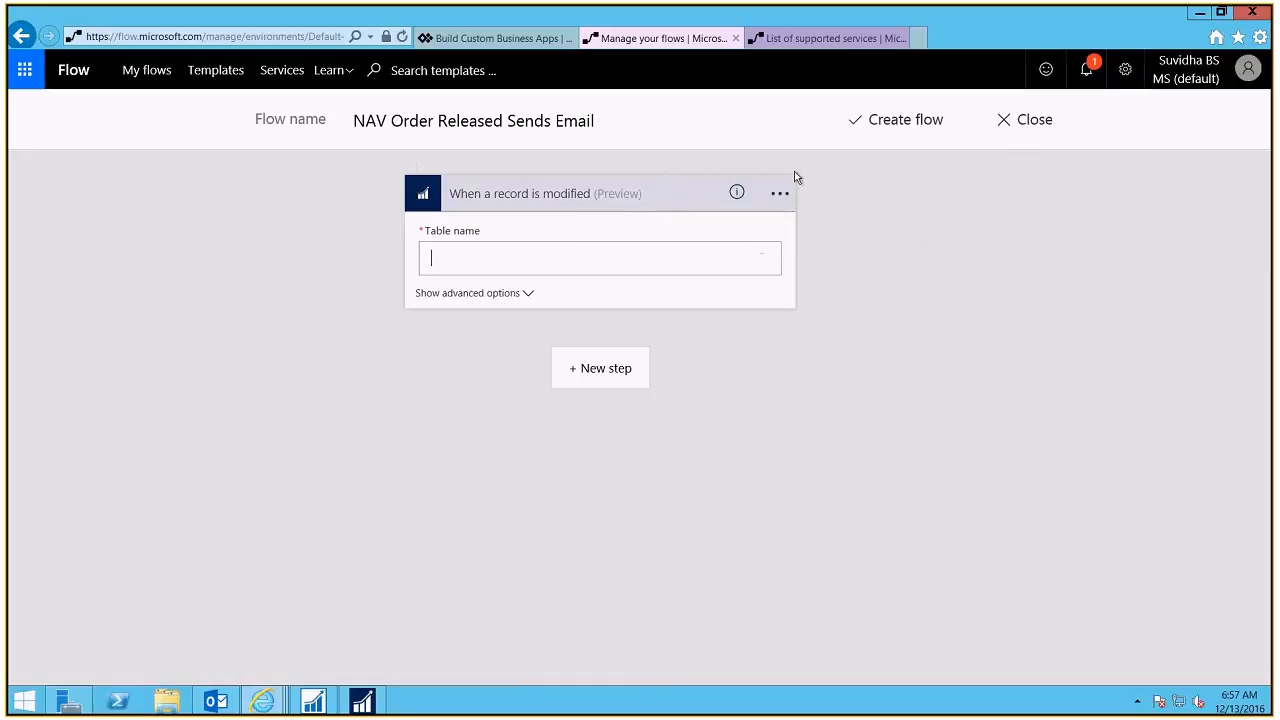
pyautogui.click(779, 194)
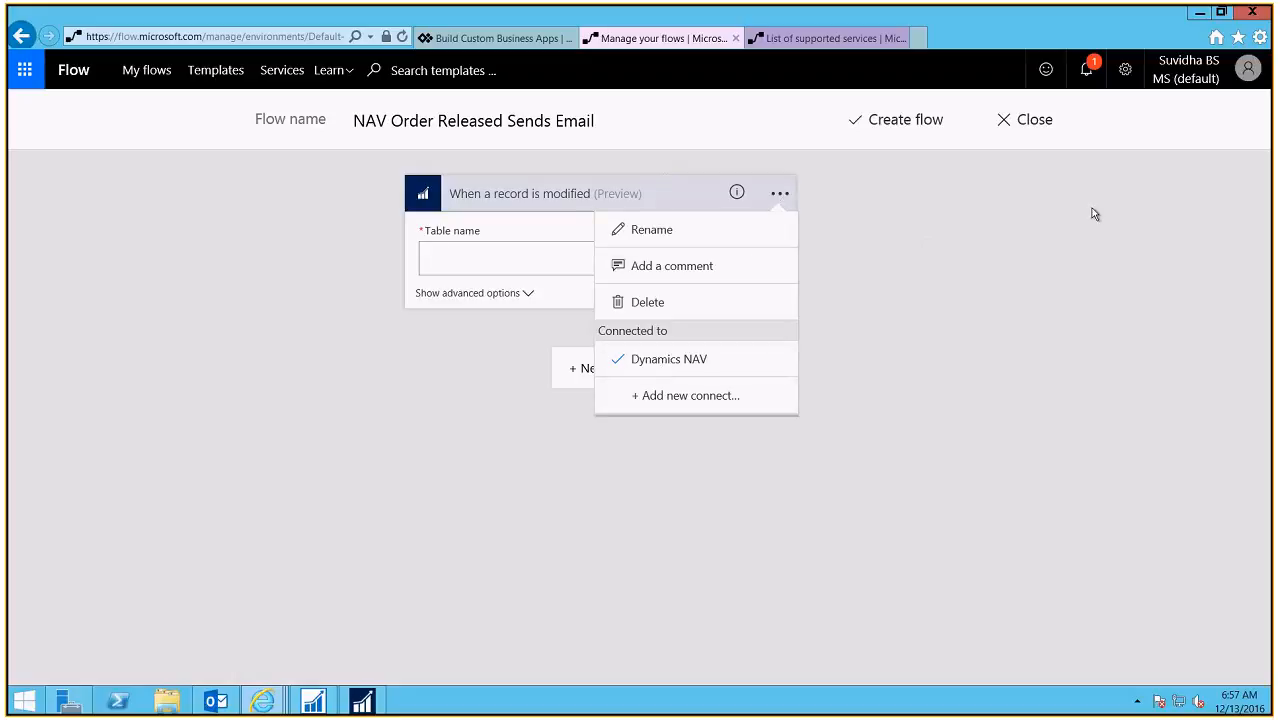
pyautogui.click(974, 241)
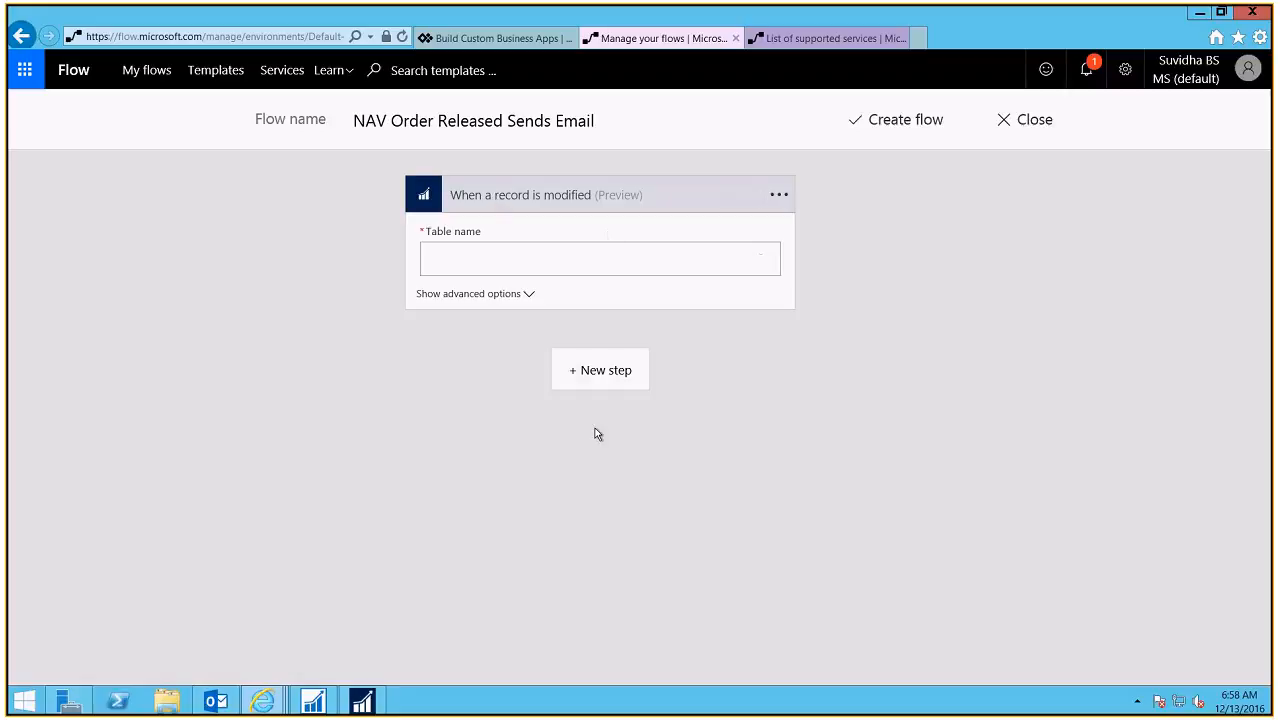
pyautogui.click(779, 193)
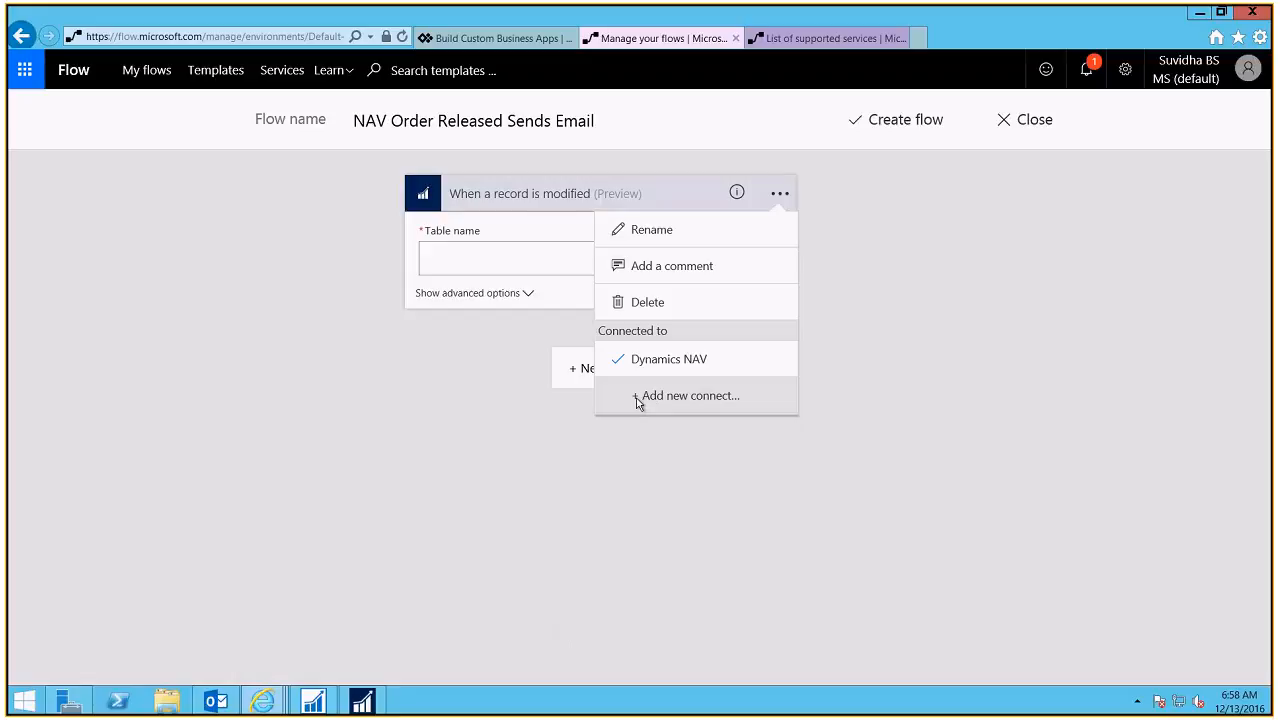
pyautogui.click(879, 395)
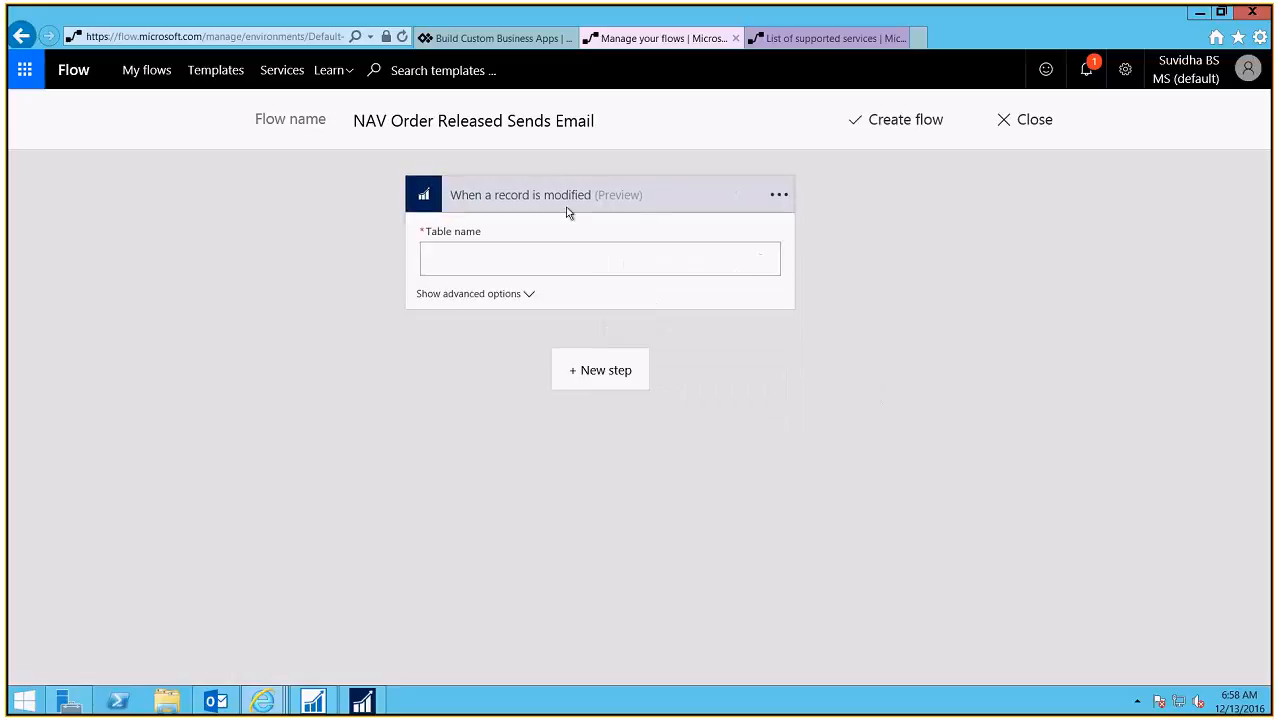
pyautogui.click(518, 252)
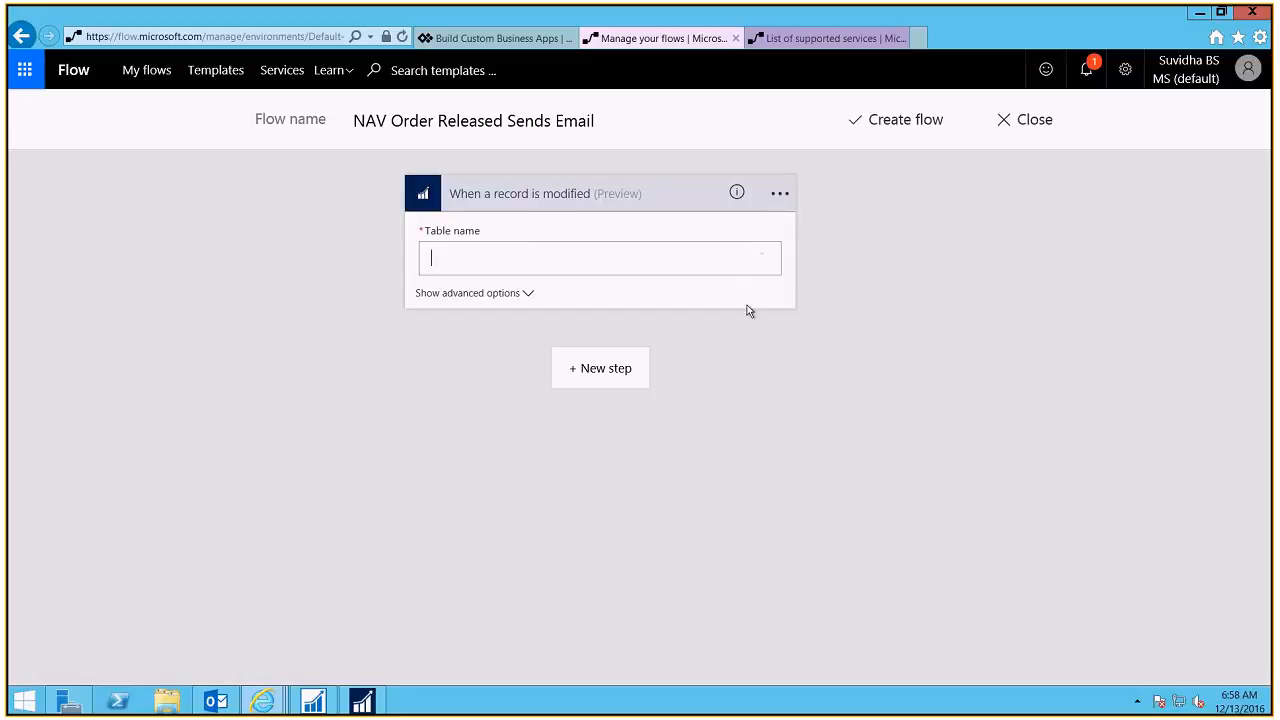
pyautogui.click(762, 261)
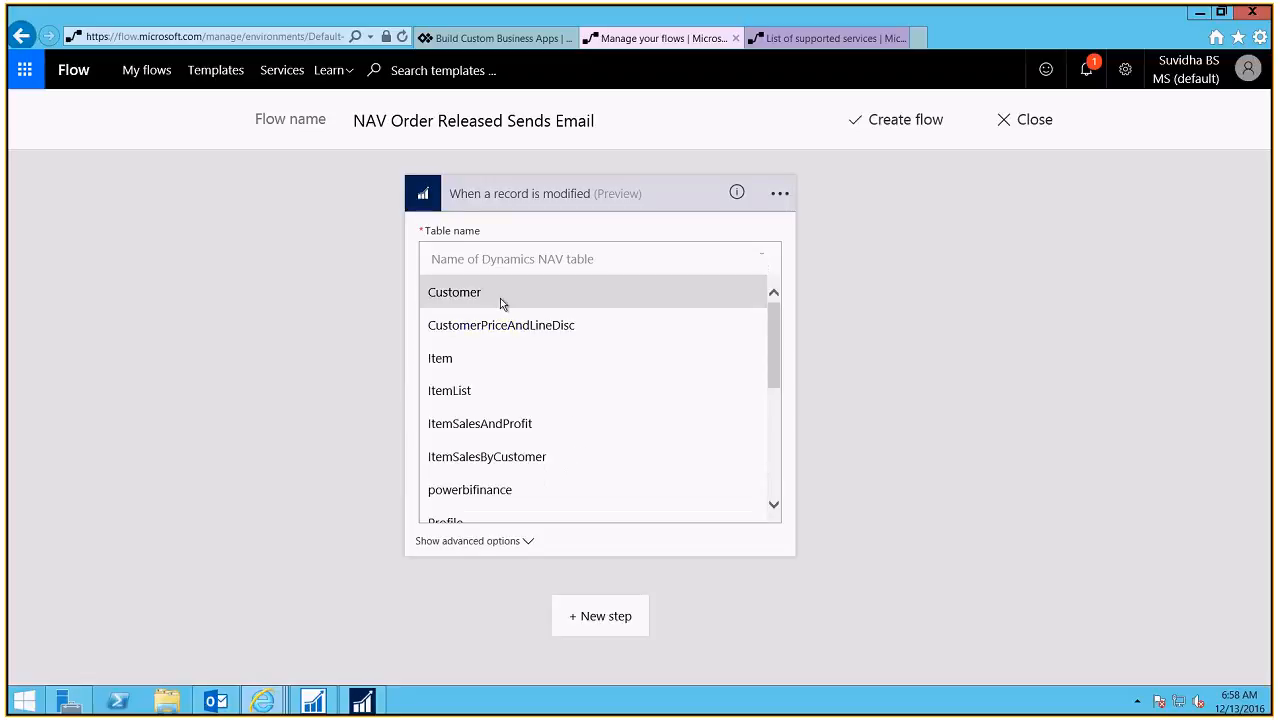
# Step: Scroll the table list and select SalesOrder as the table to watch
pyautogui.moveTo(776, 340); pyautogui.dragTo(783, 257)
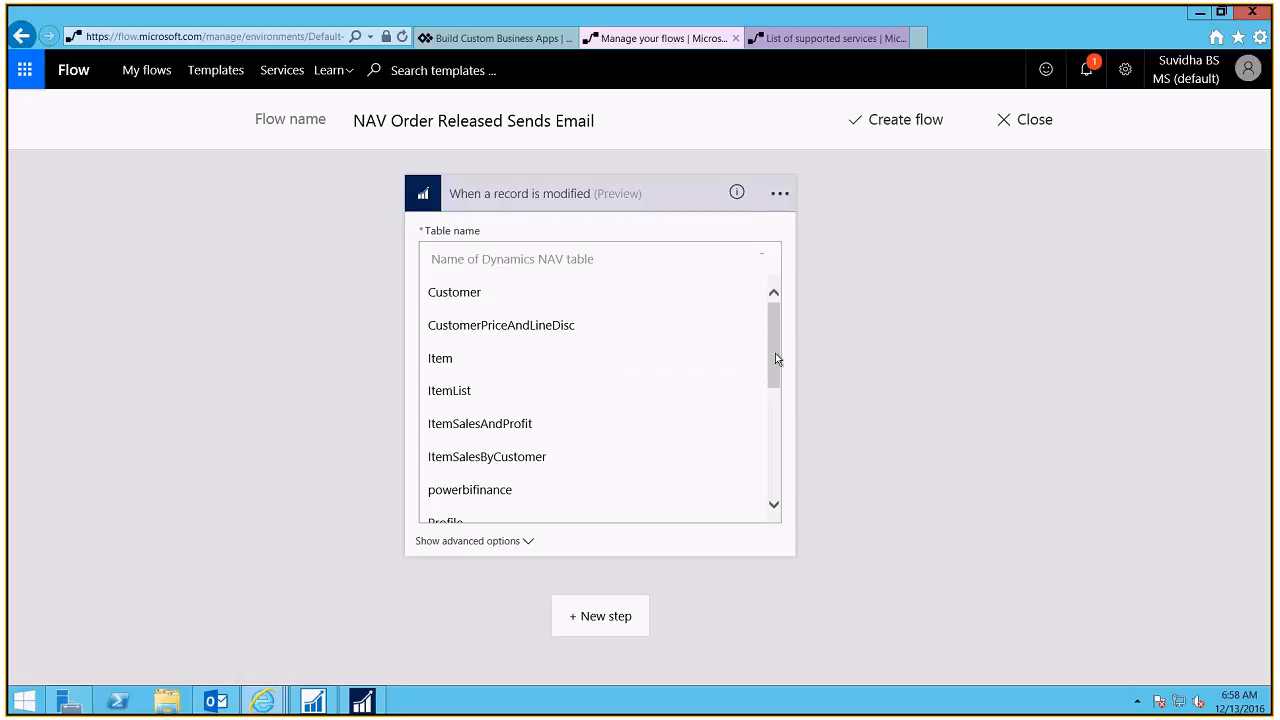
pyautogui.moveTo(775, 358); pyautogui.dragTo(779, 418)
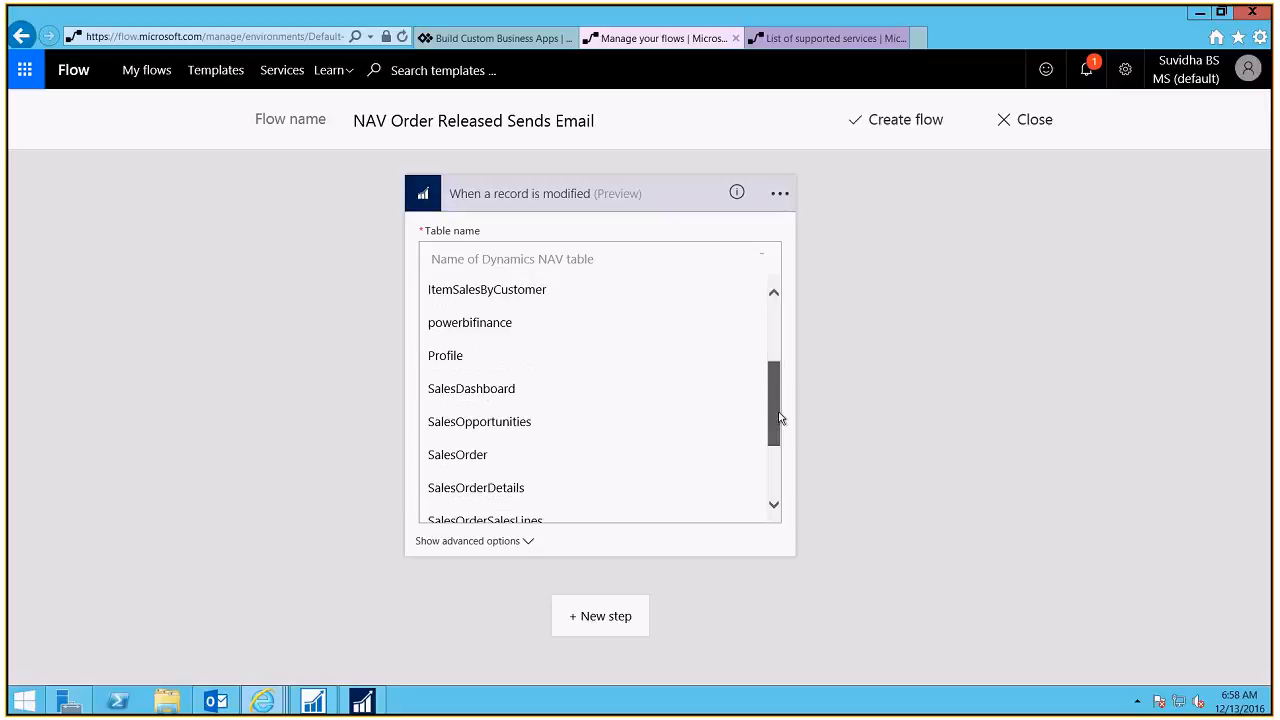
pyautogui.click(478, 456)
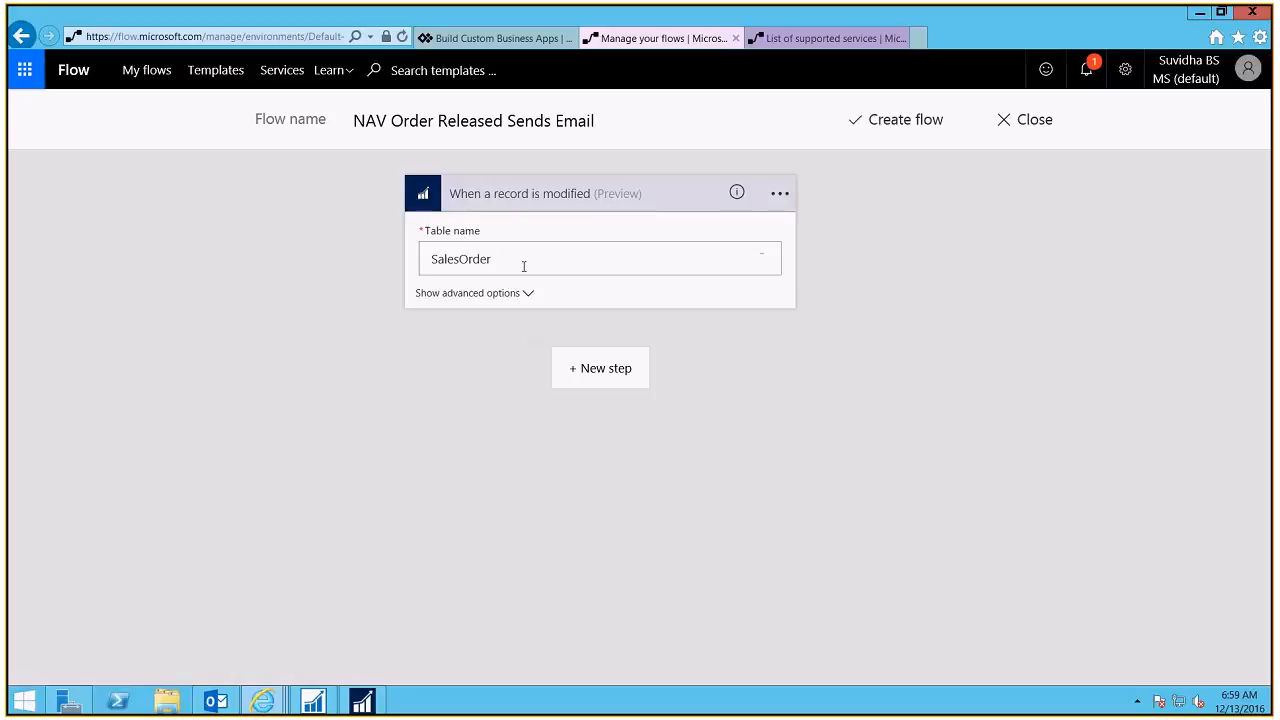
pyautogui.moveTo(496, 263); pyautogui.dragTo(425, 263)
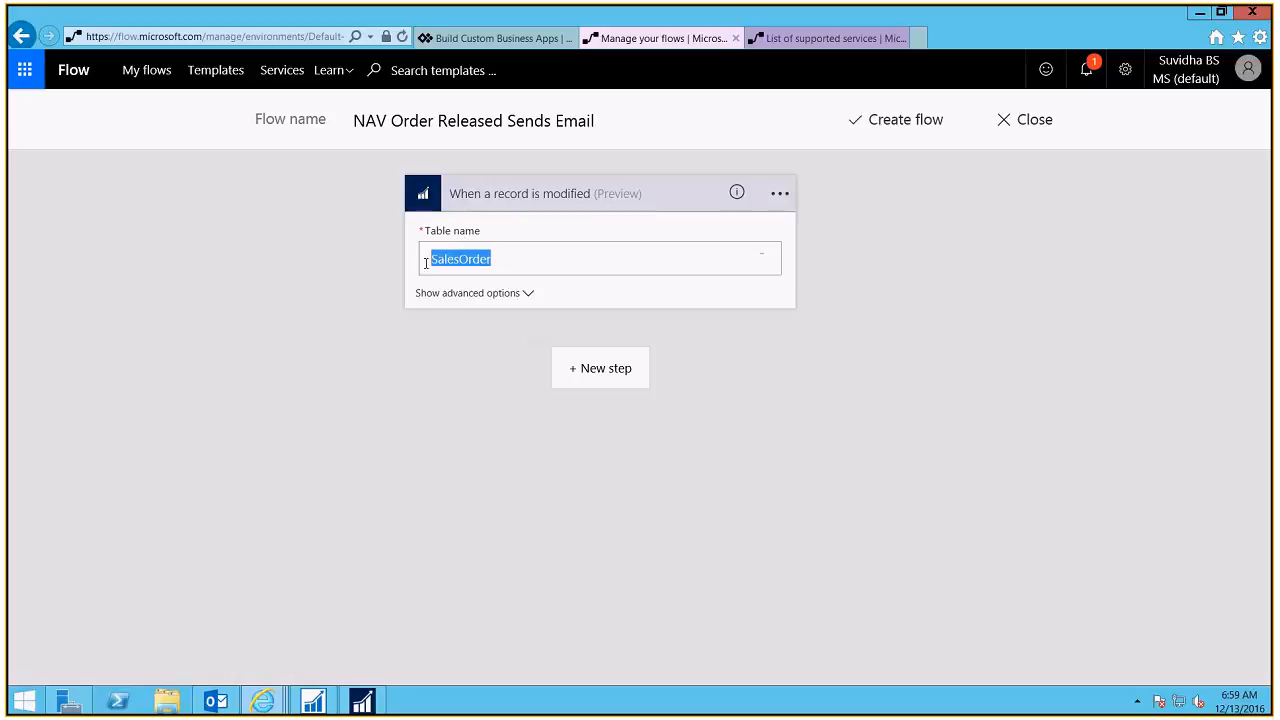
pyautogui.click(425, 263)
pyautogui.moveTo(497, 262); pyautogui.dragTo(400, 257)
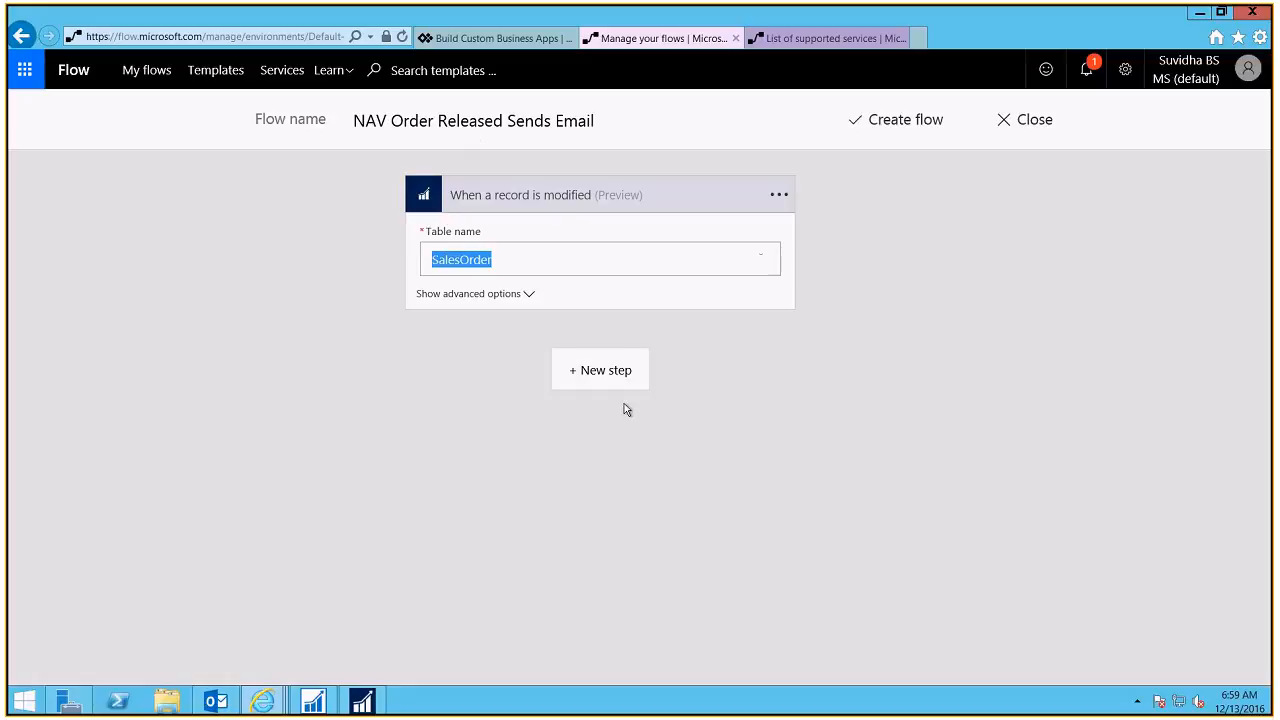
# Step: Add a Condition step after the trigger and bring up its Object Name field list
pyautogui.click(592, 378)
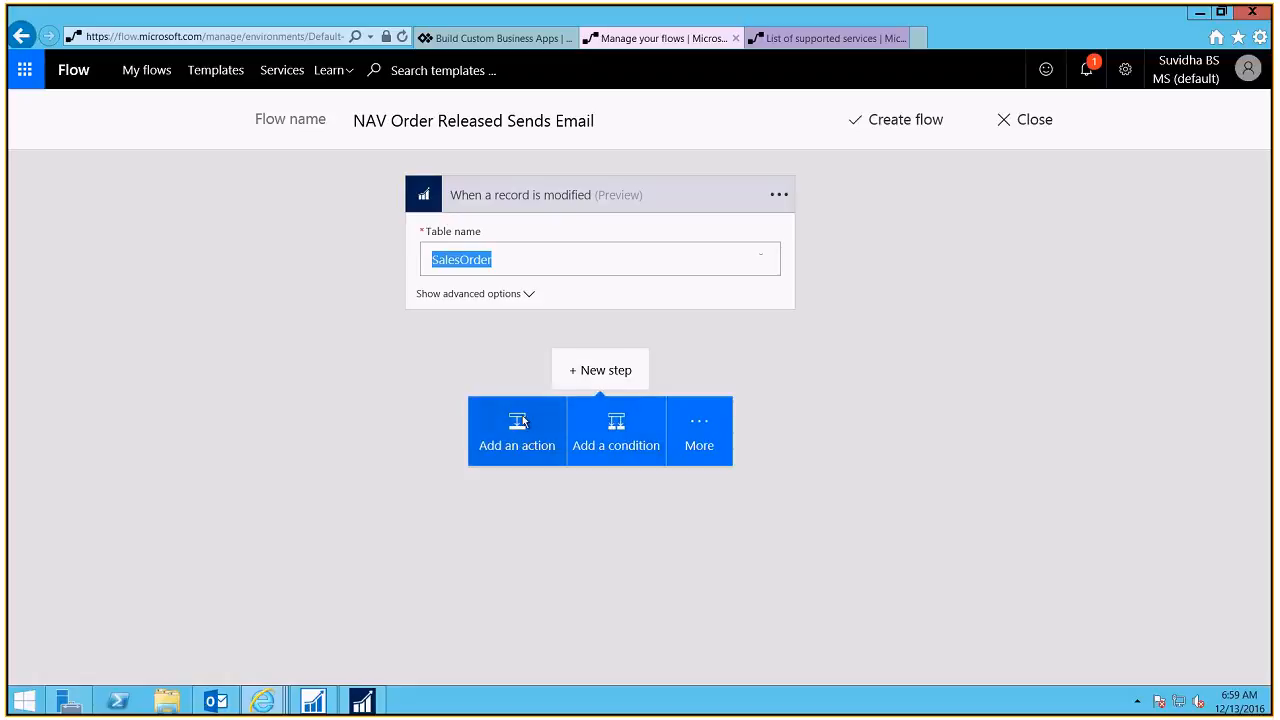
pyautogui.click(598, 432)
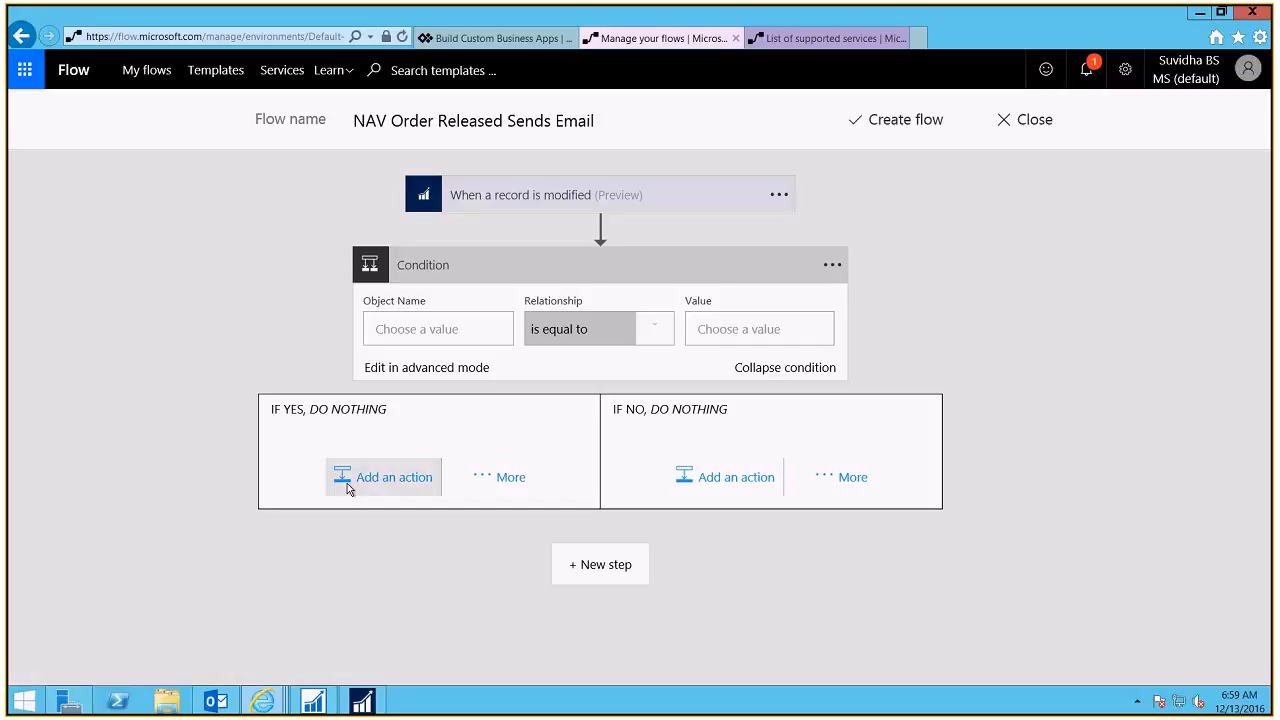
pyautogui.click(438, 330)
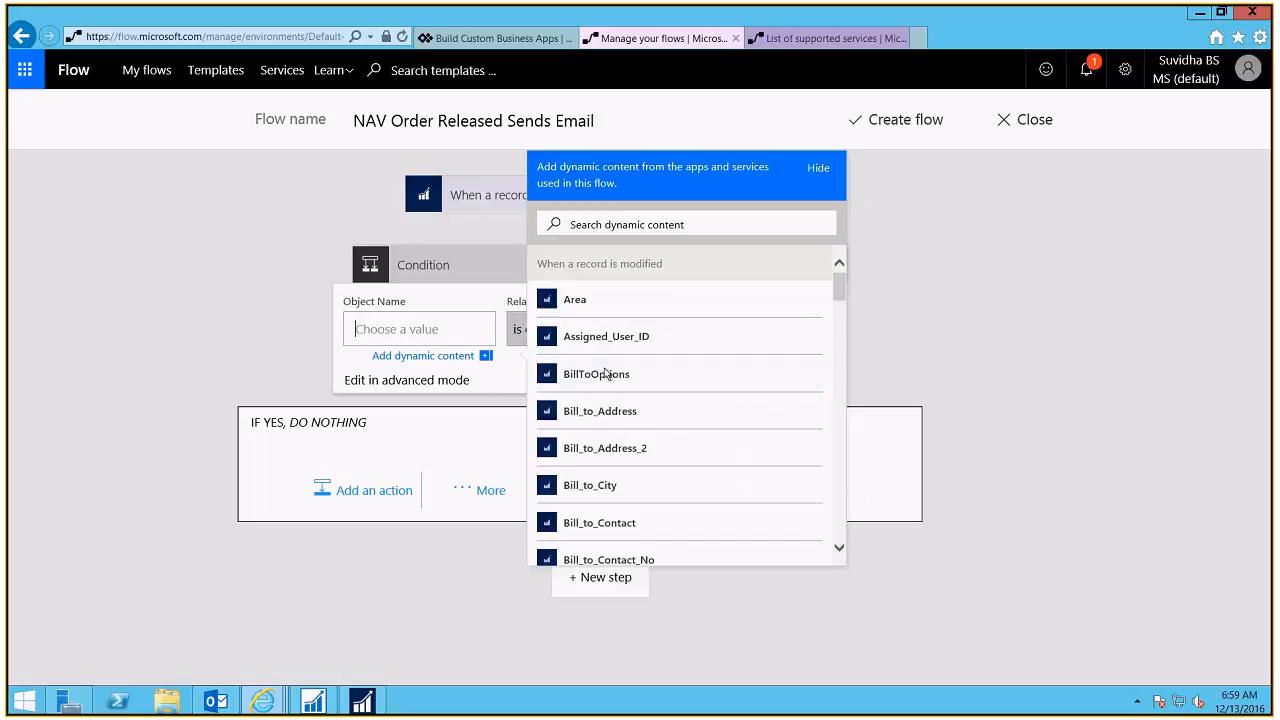
pyautogui.click(486, 356)
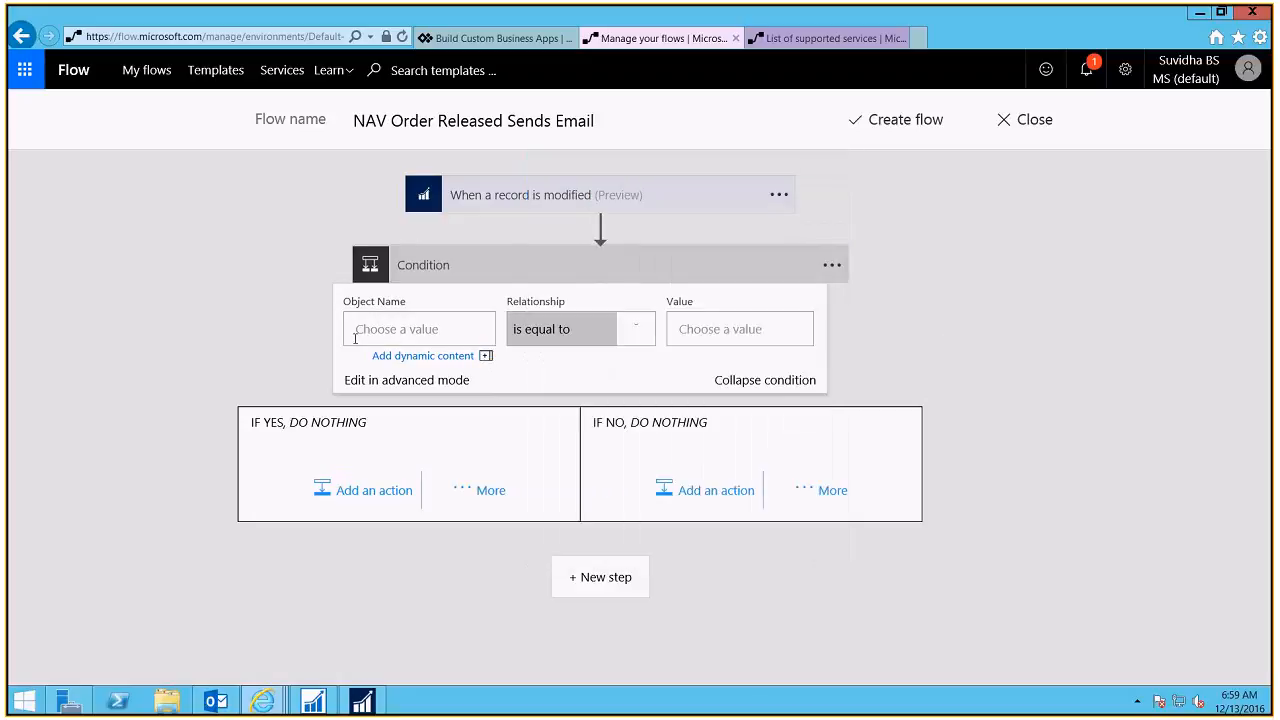
pyautogui.moveTo(355, 338); pyautogui.dragTo(424, 337)
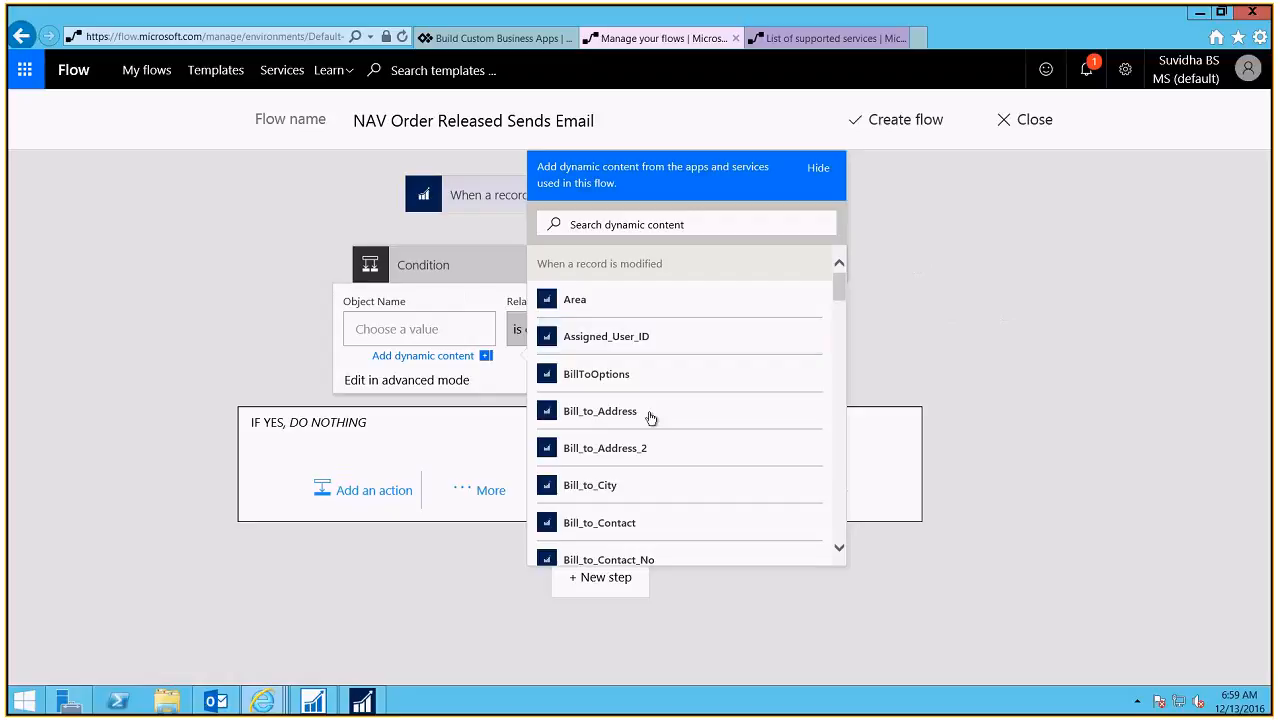
pyautogui.click(486, 356)
pyautogui.click(502, 360)
pyautogui.click(485, 357)
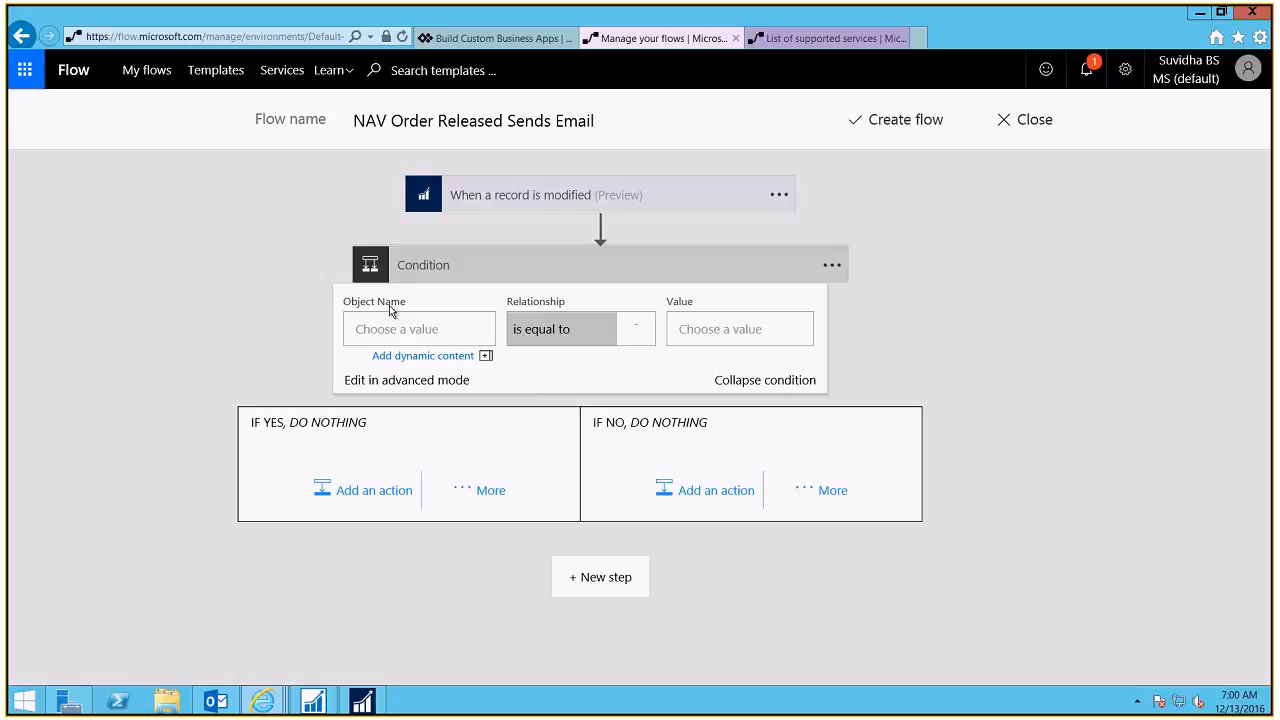
# Step: Use the SalesOrder Status field as the Object Name and view the comparison operators
pyautogui.click(456, 358)
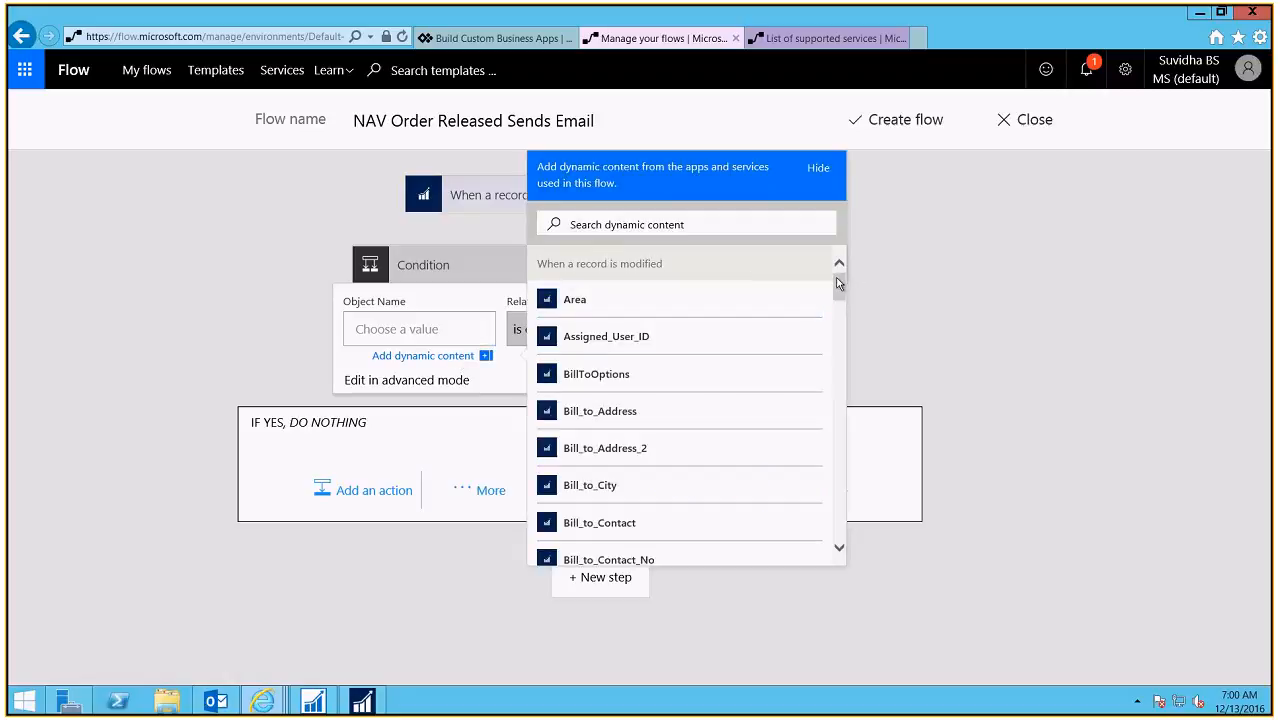
pyautogui.moveTo(838, 285); pyautogui.dragTo(834, 525)
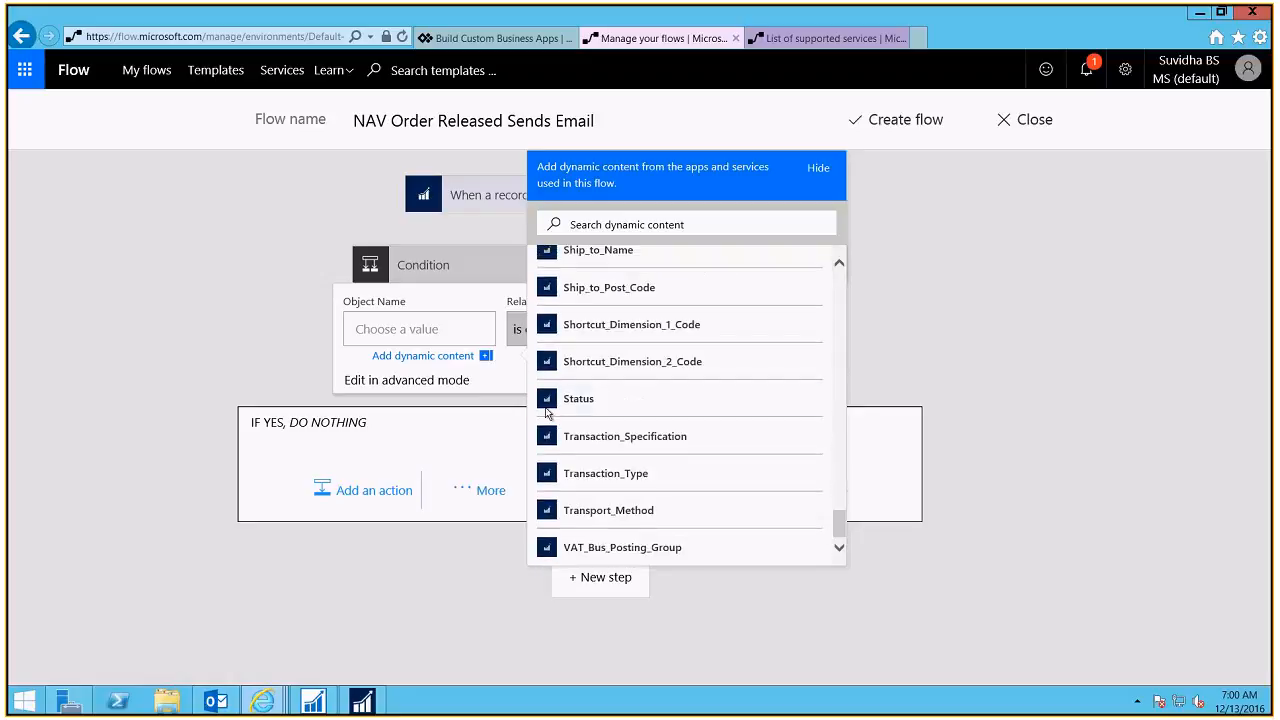
pyautogui.click(559, 405)
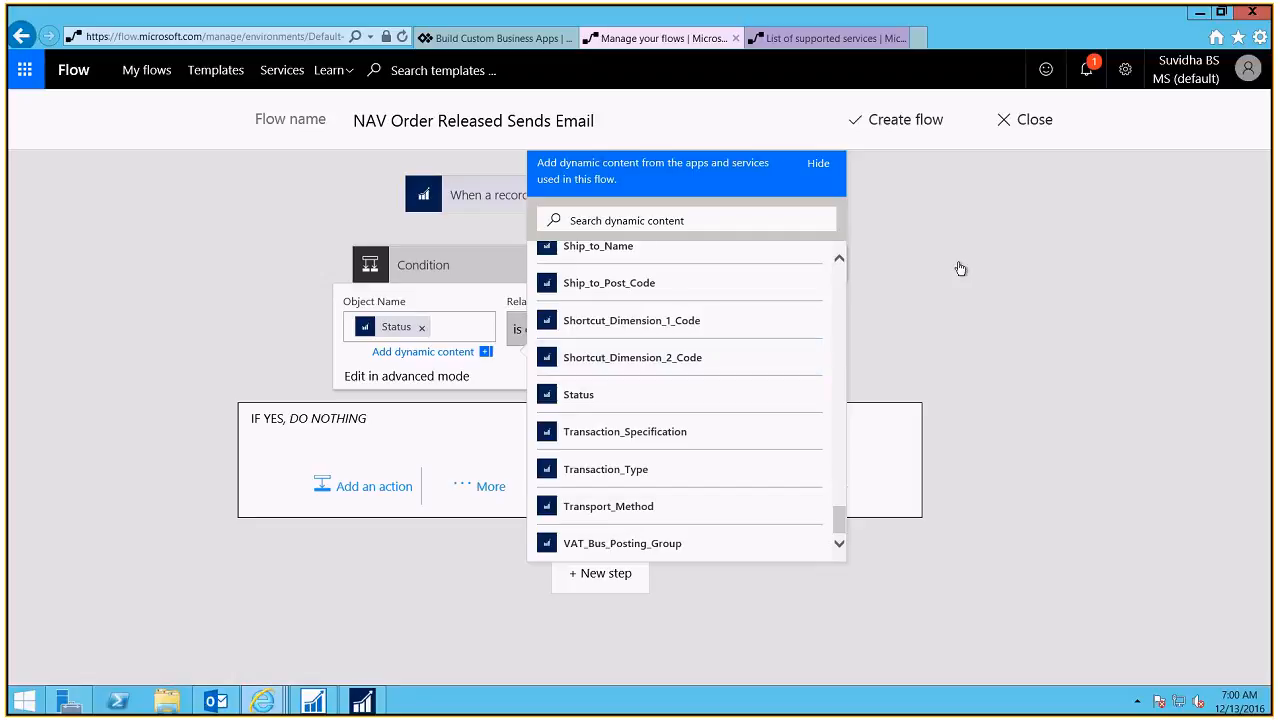
pyautogui.click(818, 163)
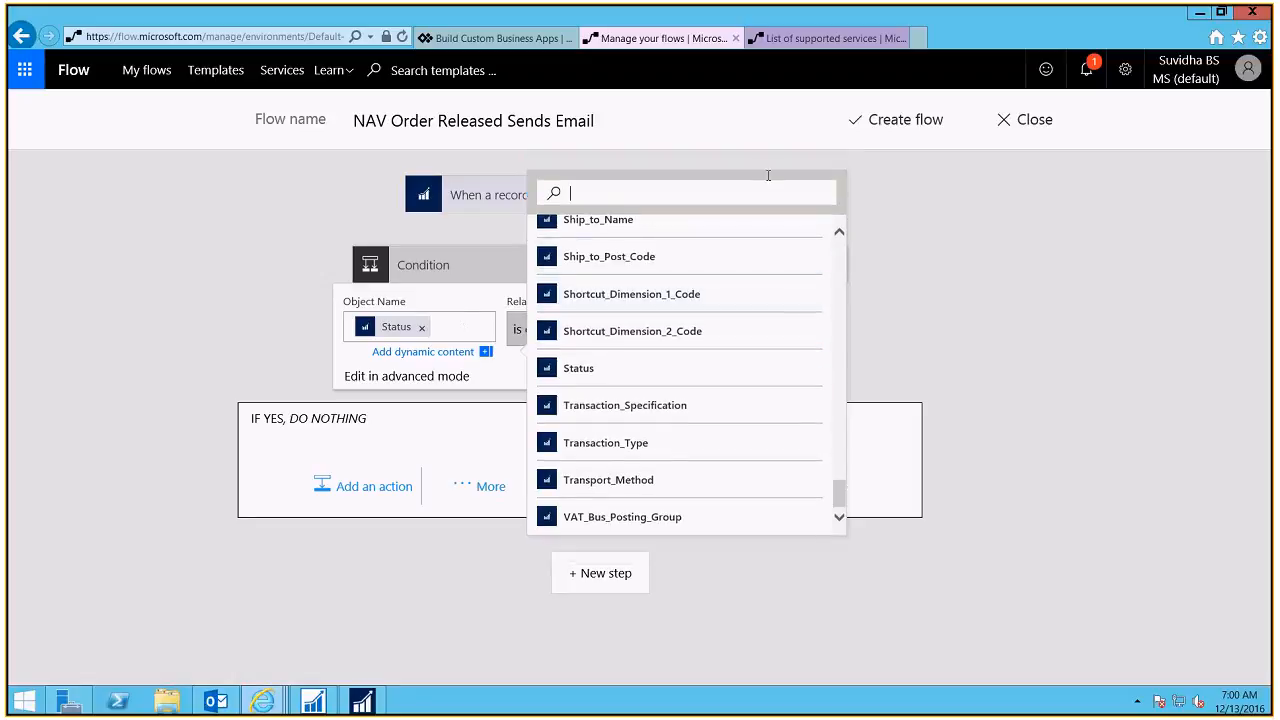
pyautogui.click(452, 358)
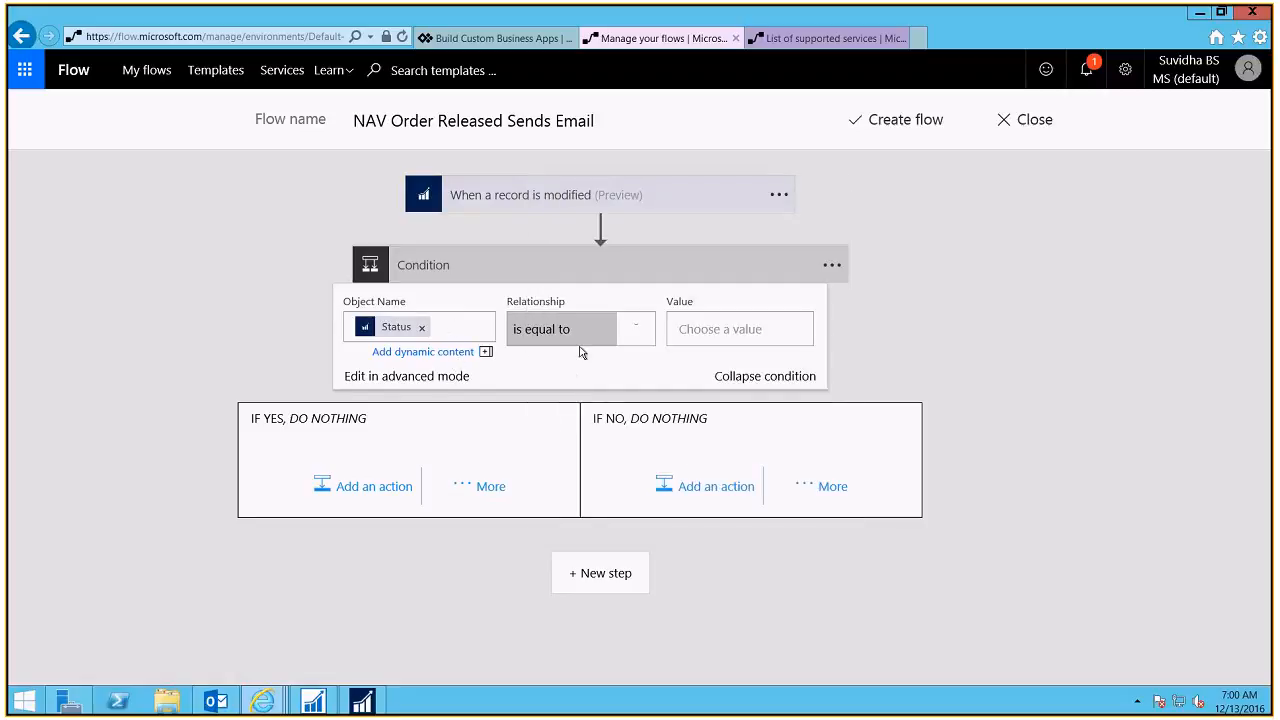
pyautogui.click(638, 332)
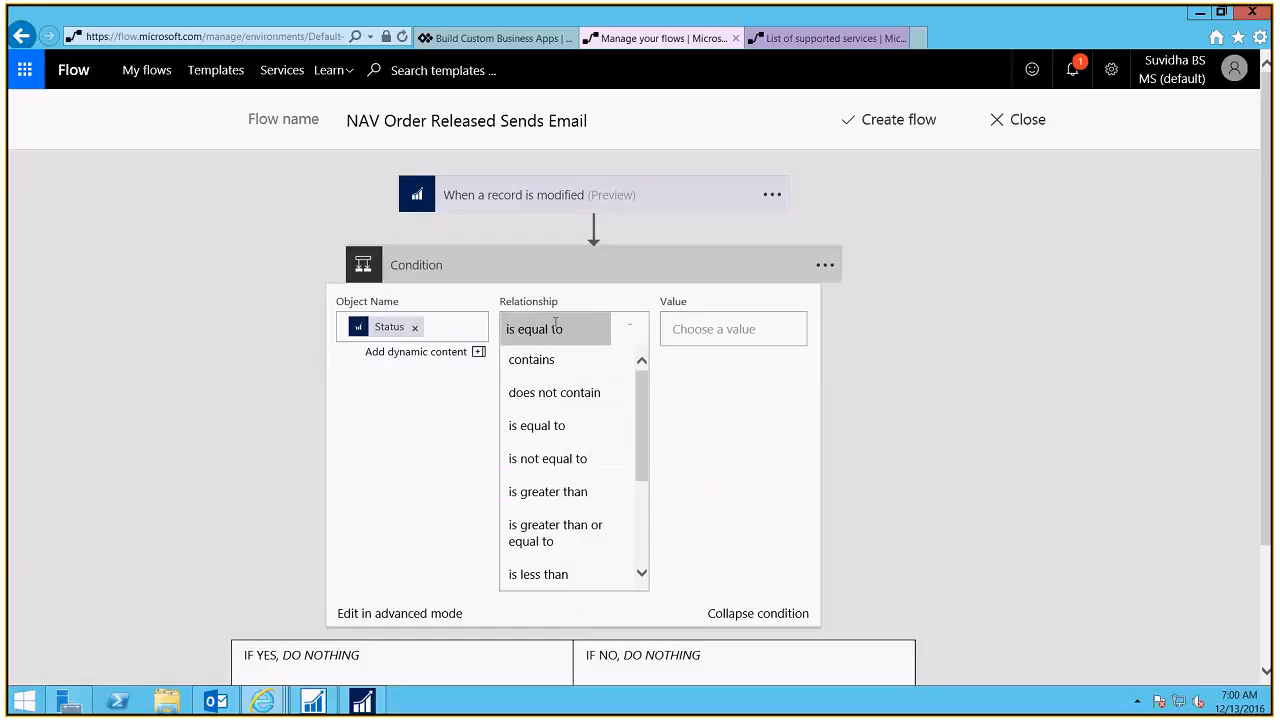
# Step: Complete the condition as Status is equal to 'Released', ready for an If yes action
pyautogui.click(719, 328)
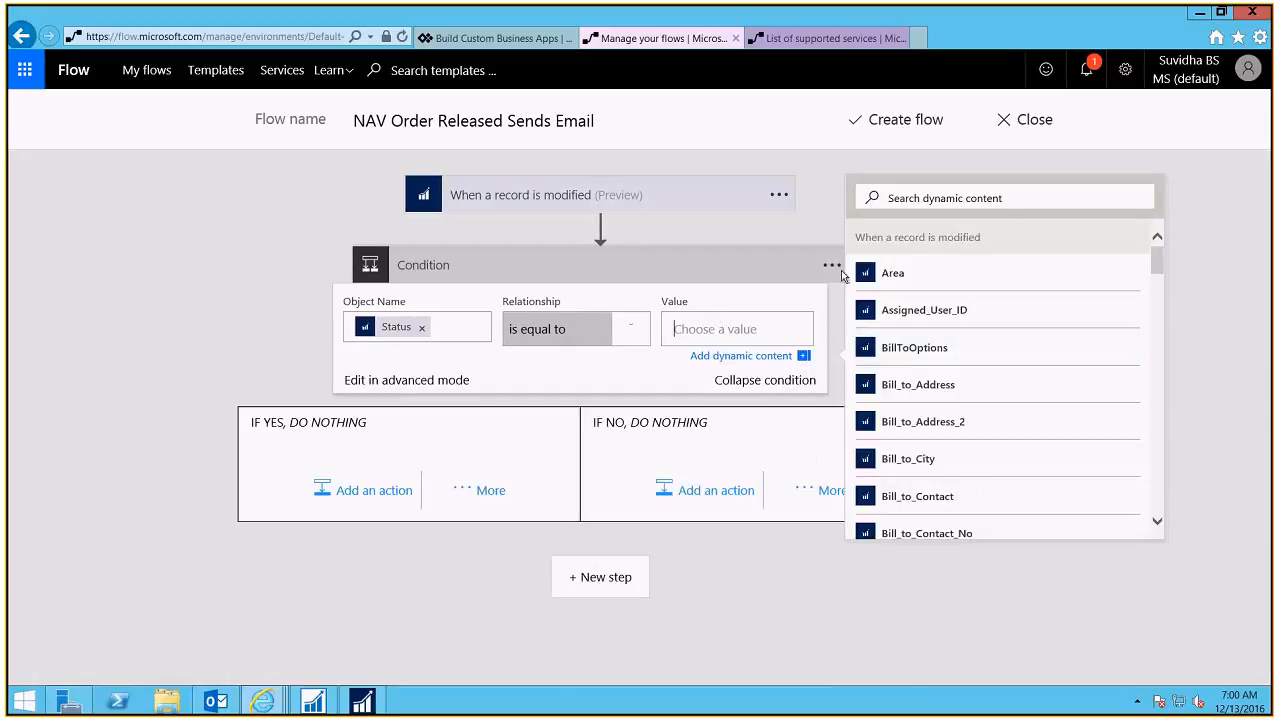
pyautogui.write('Released')
pyautogui.click(1093, 233)
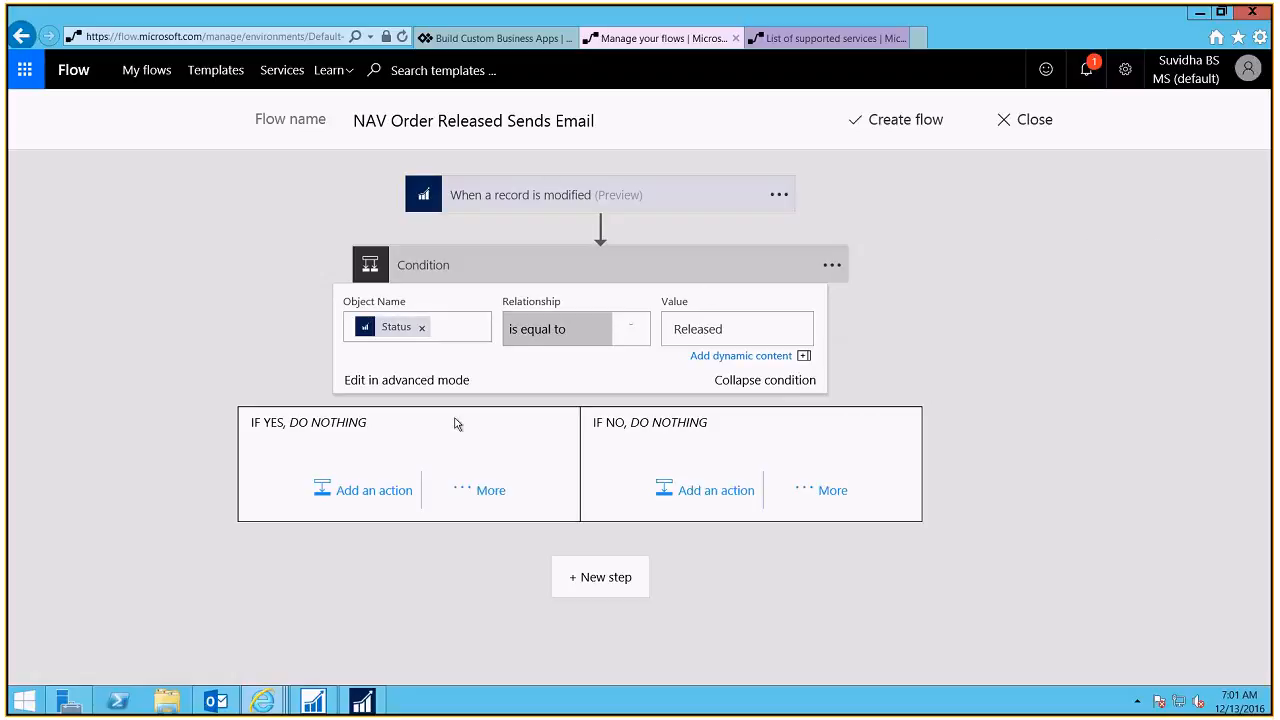
pyautogui.click(320, 498)
# Step: Add an Office 365 Outlook 'Send an email' action to the If yes branch and start signing in
pyautogui.click(322, 492)
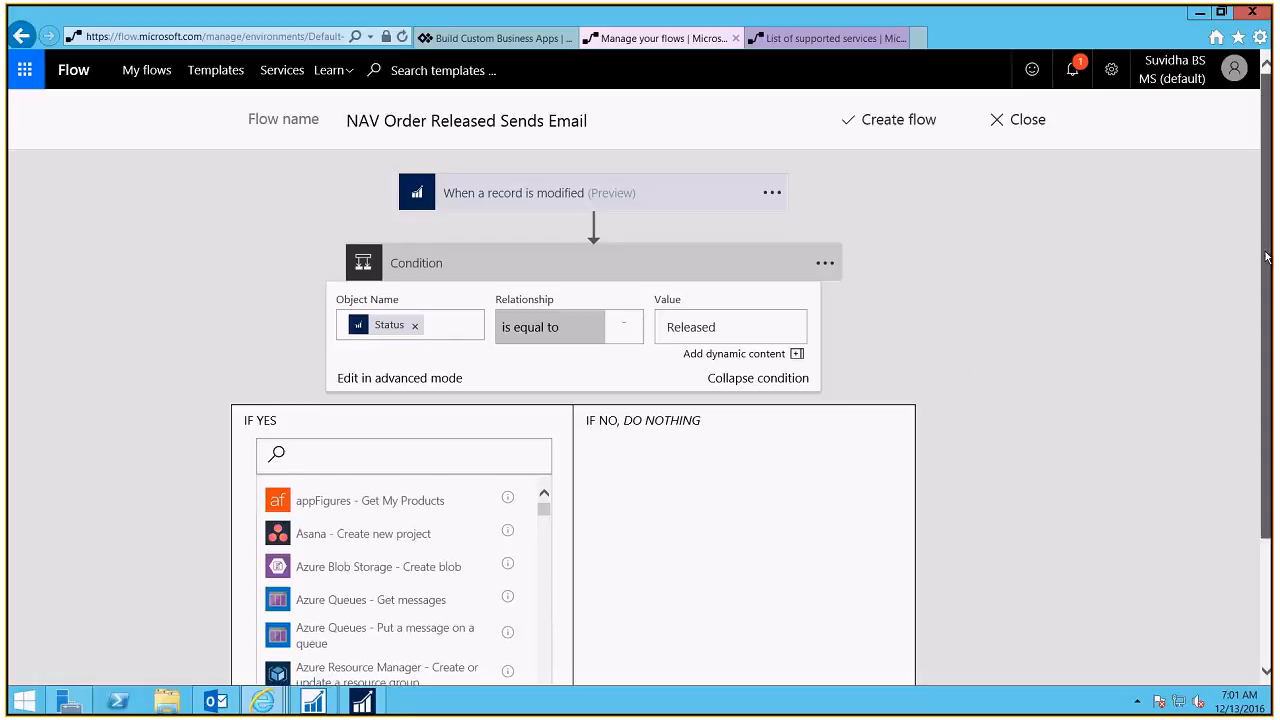
pyautogui.scroll(-1, 1268, 250)
pyautogui.moveTo(1272, 297); pyautogui.dragTo(1272, 315)
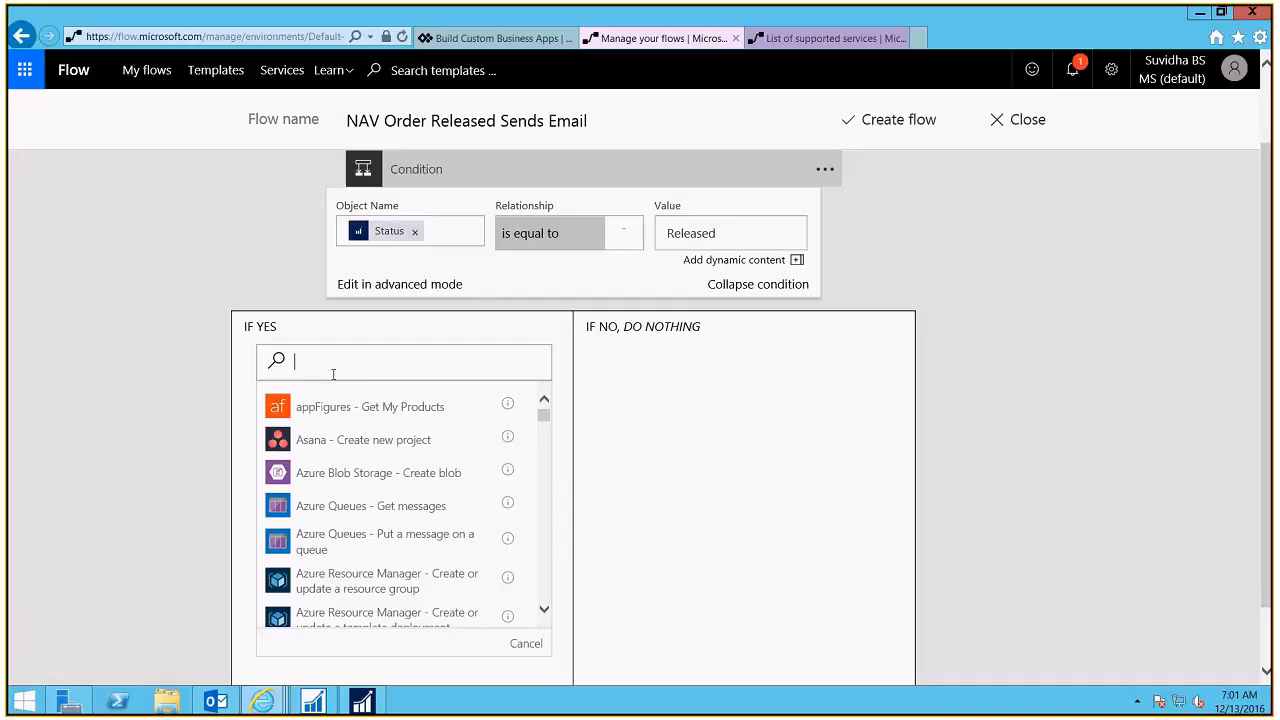
pyautogui.write('Outlook')
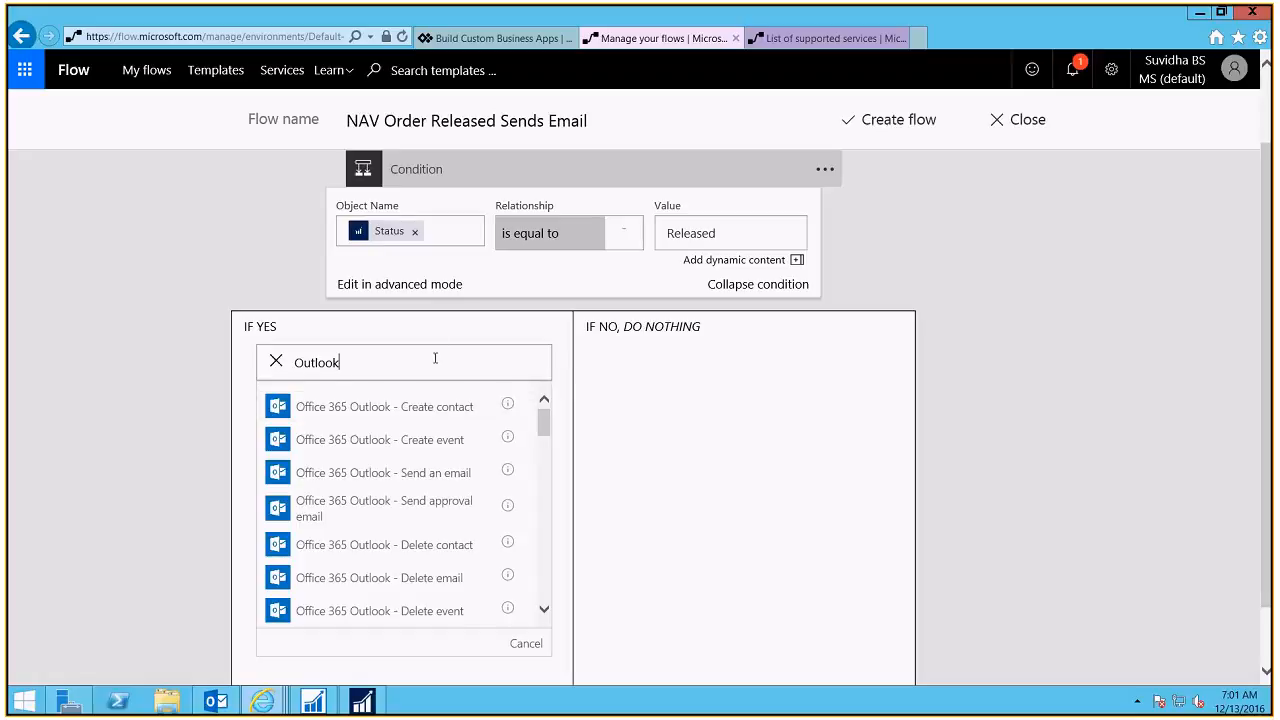
pyautogui.click(448, 481)
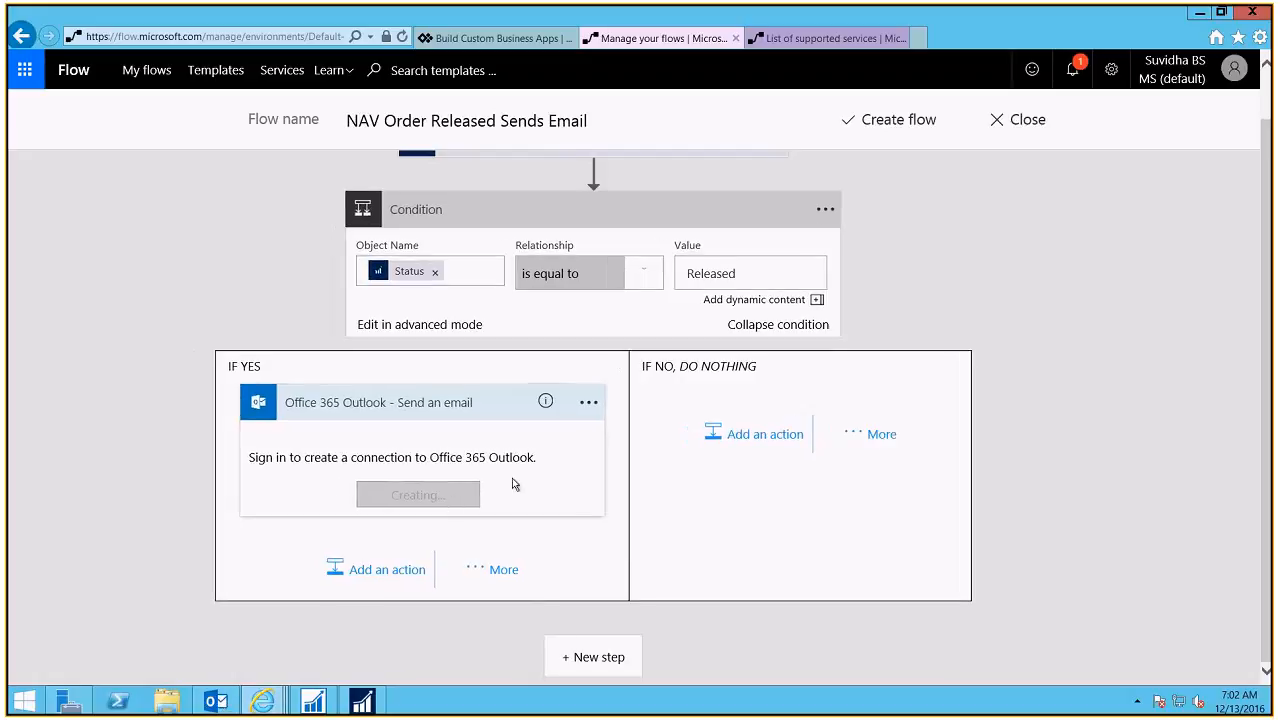
pyautogui.click(588, 405)
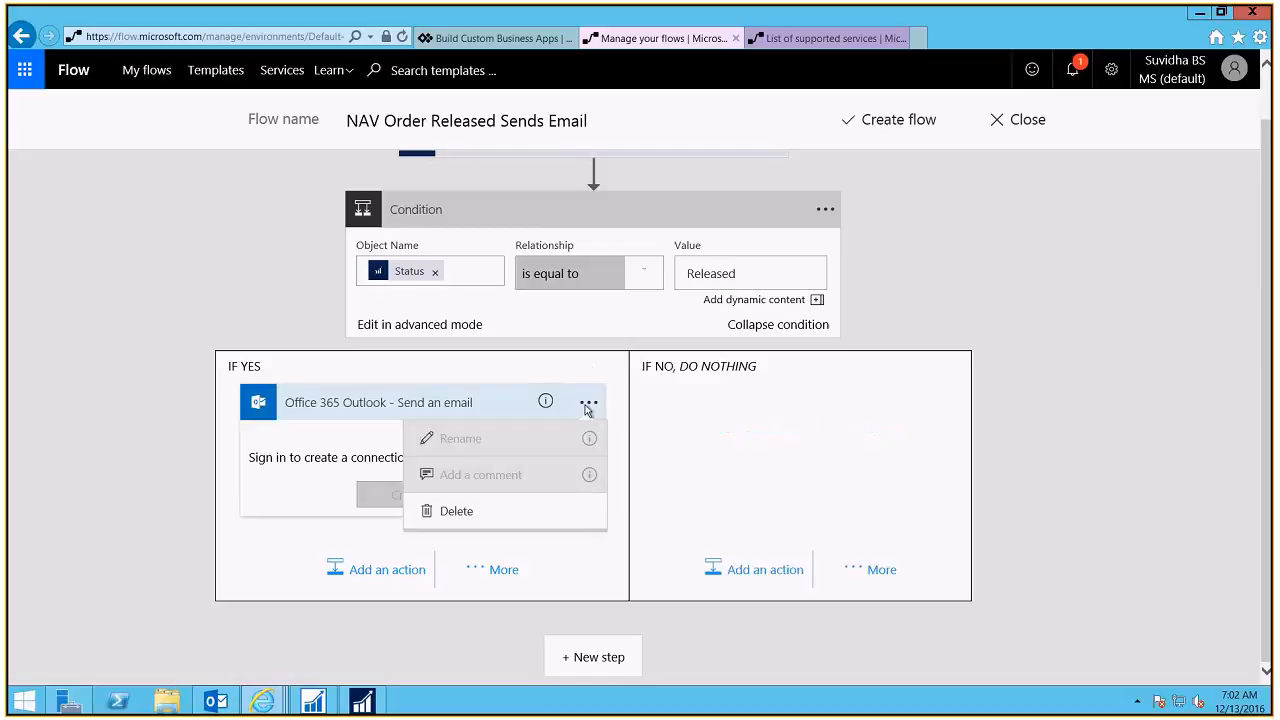
pyautogui.click(588, 405)
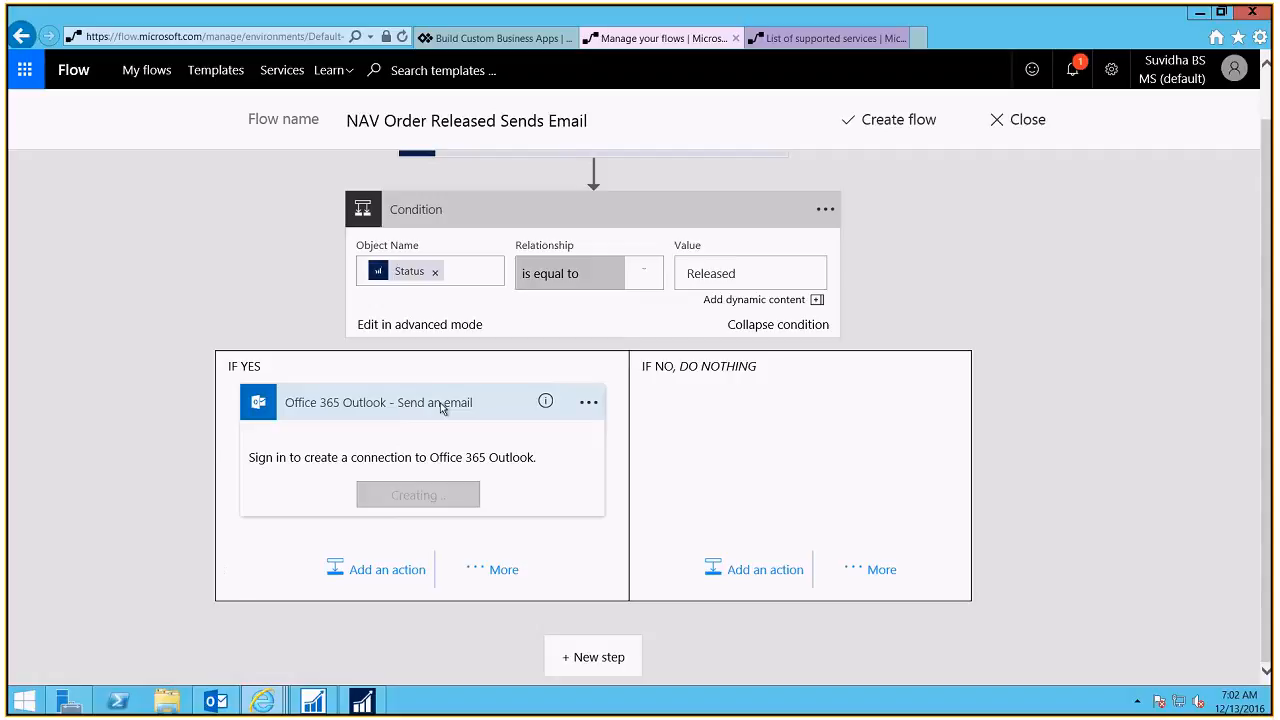
pyautogui.click(413, 459)
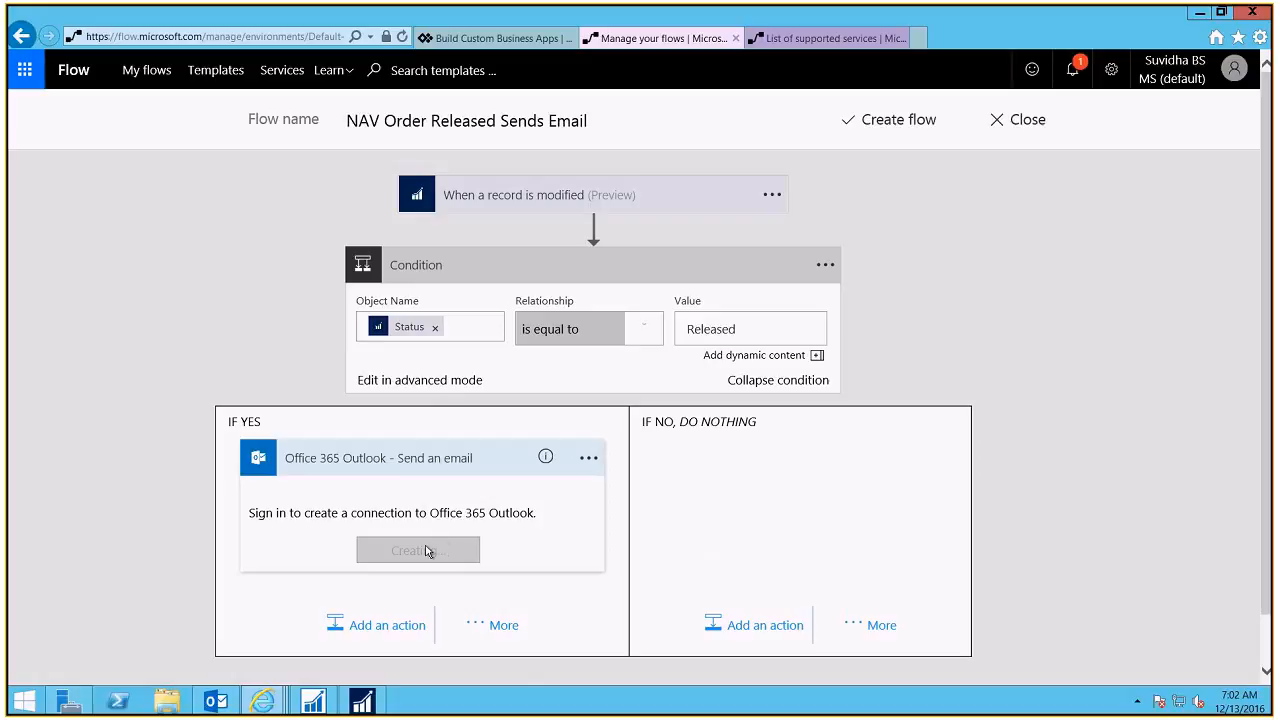
# Step: Try adding a new Outlook connection to the email action, then abandon the sign-in window
pyautogui.moveTo(545, 460)
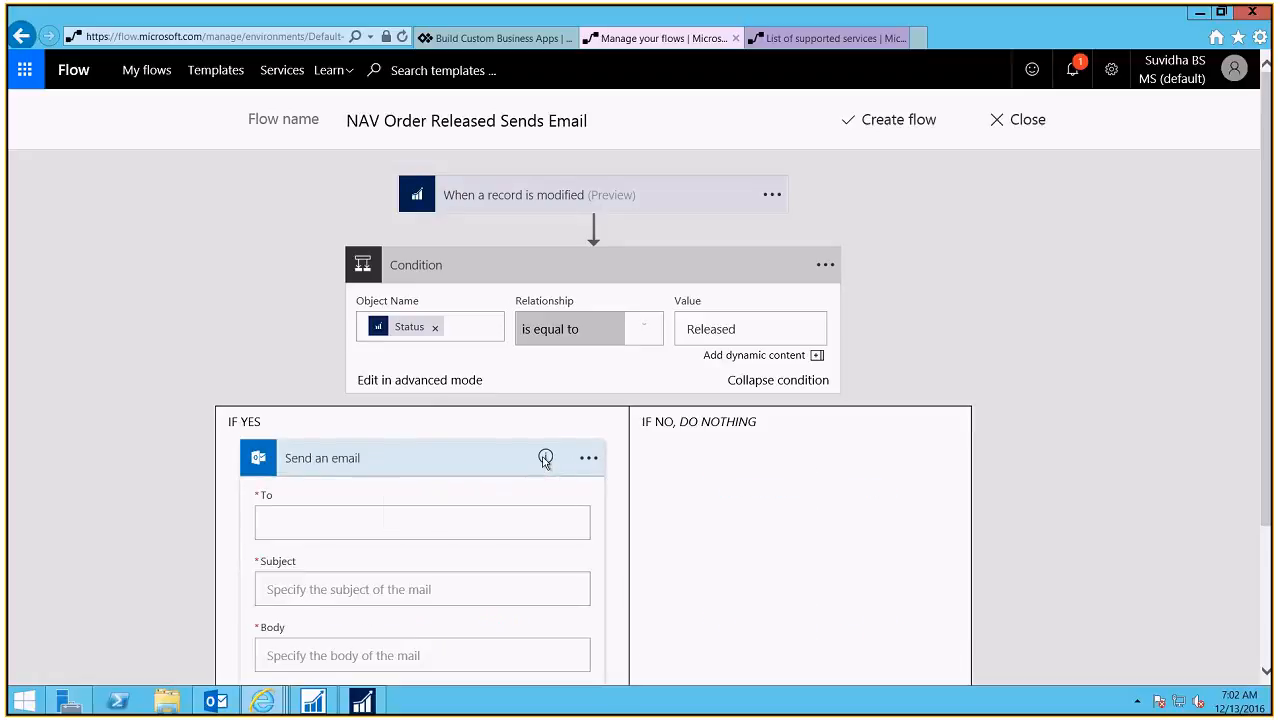
pyautogui.click(589, 459)
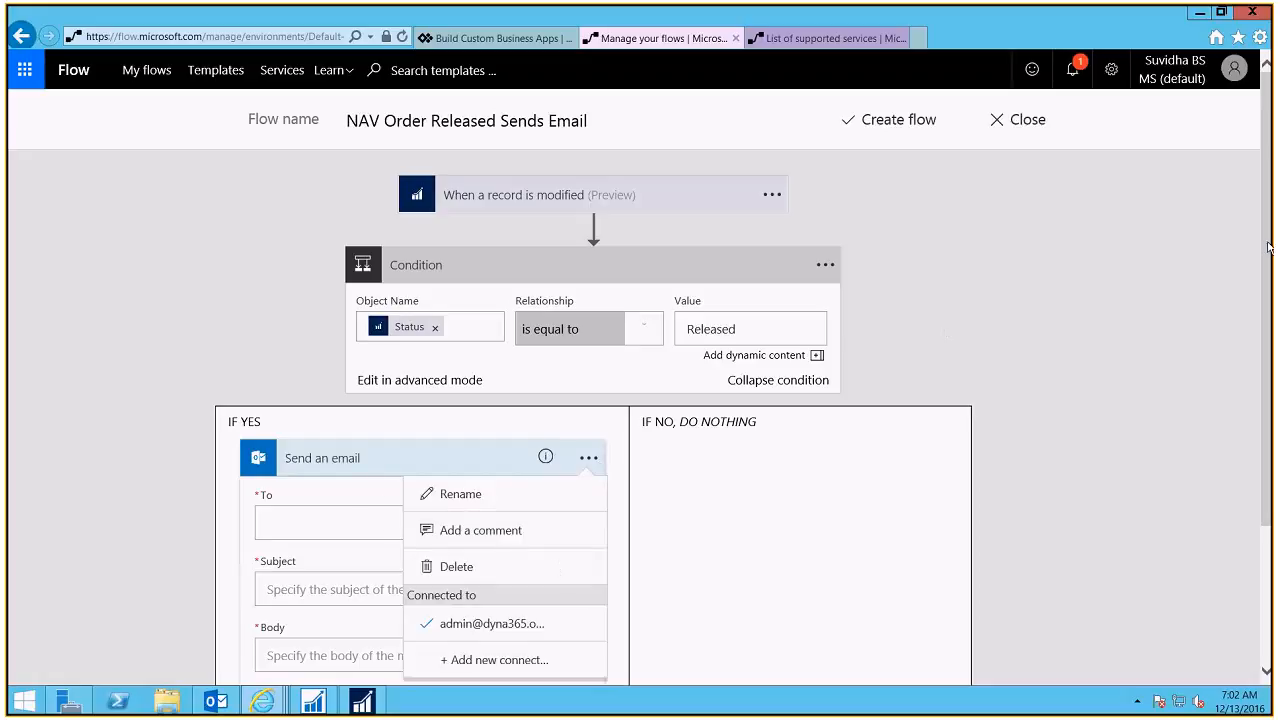
pyautogui.scroll(-2, 1268, 247)
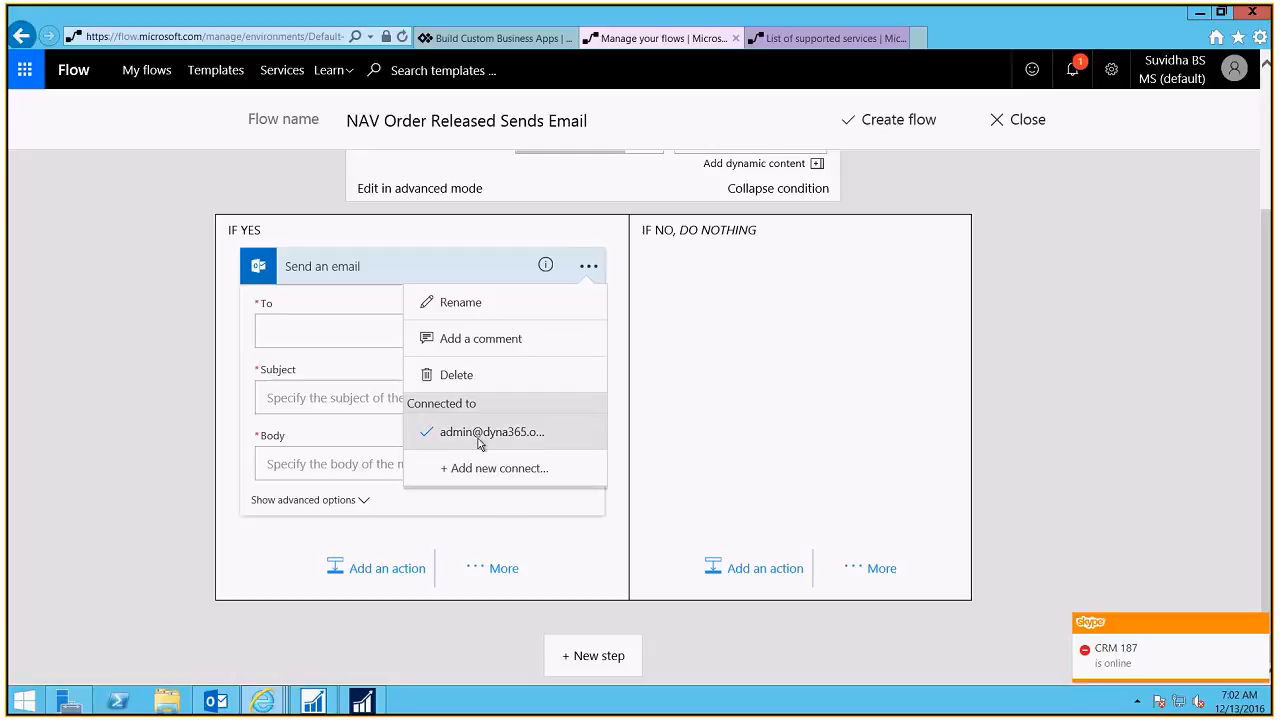
pyautogui.click(482, 470)
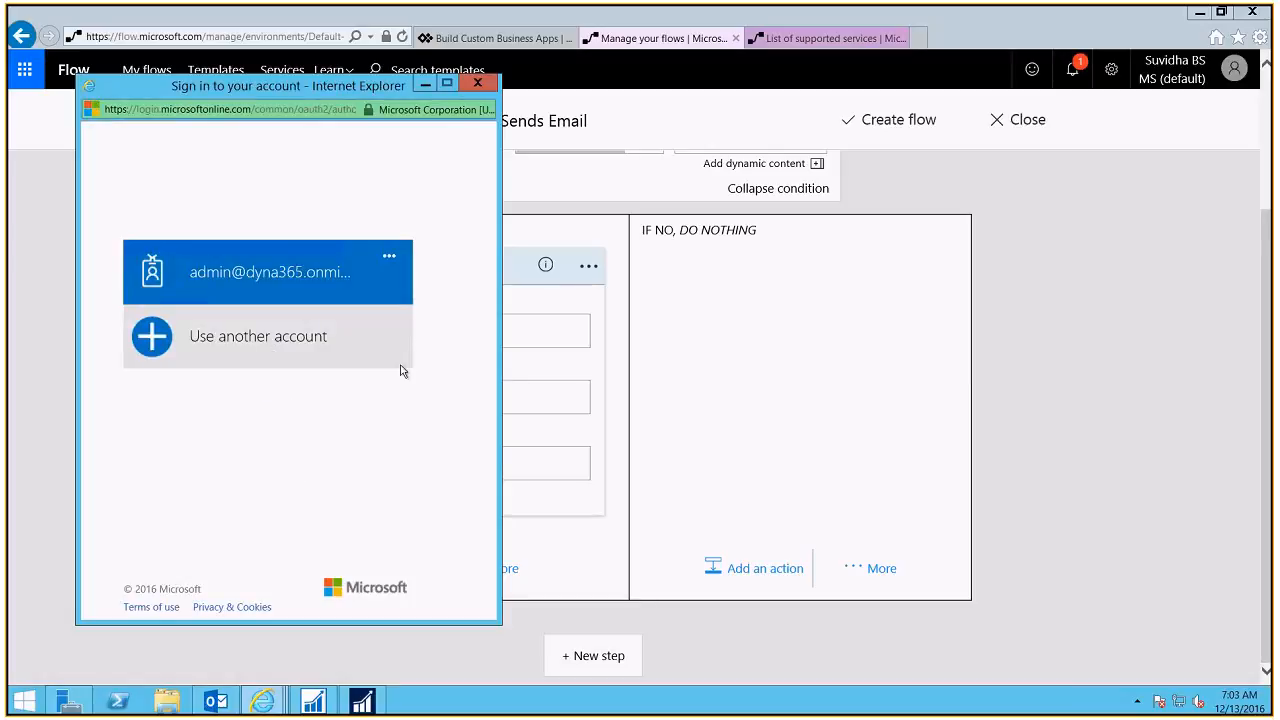
pyautogui.click(477, 83)
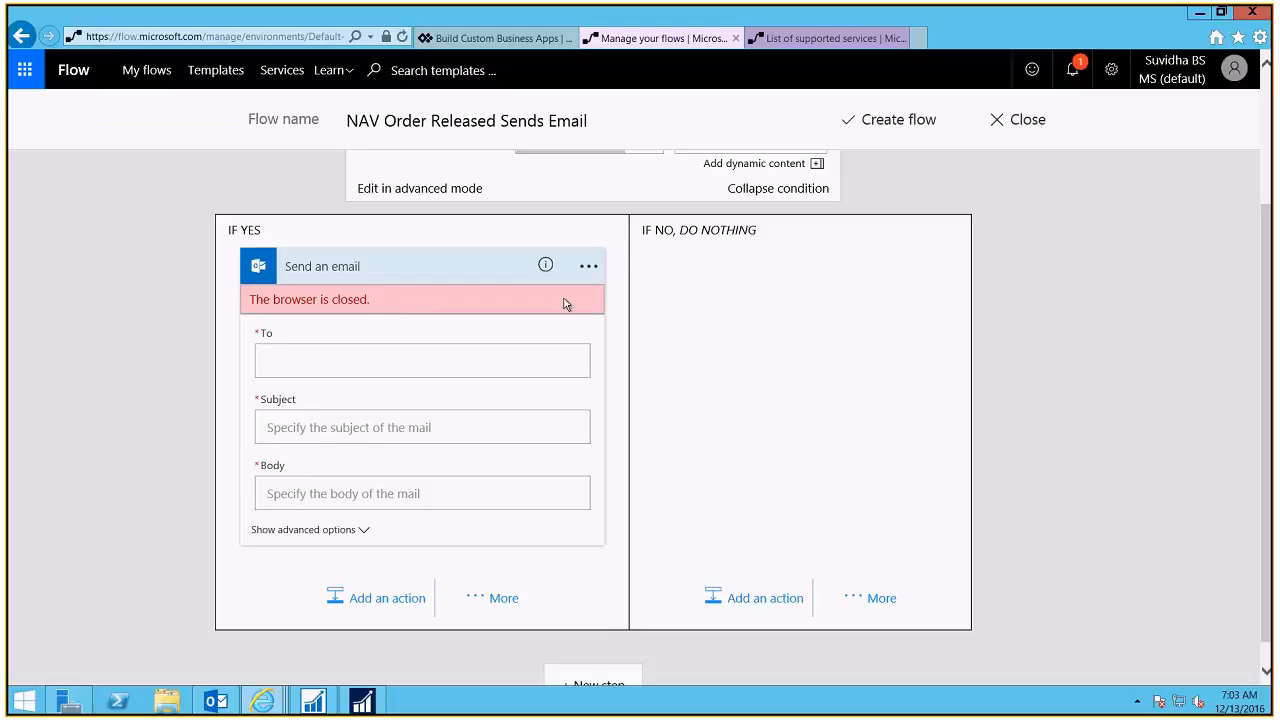
# Step: Switch the Send an email action to the existing Office 365 Outlook connection, clearing the error
pyautogui.click(589, 267)
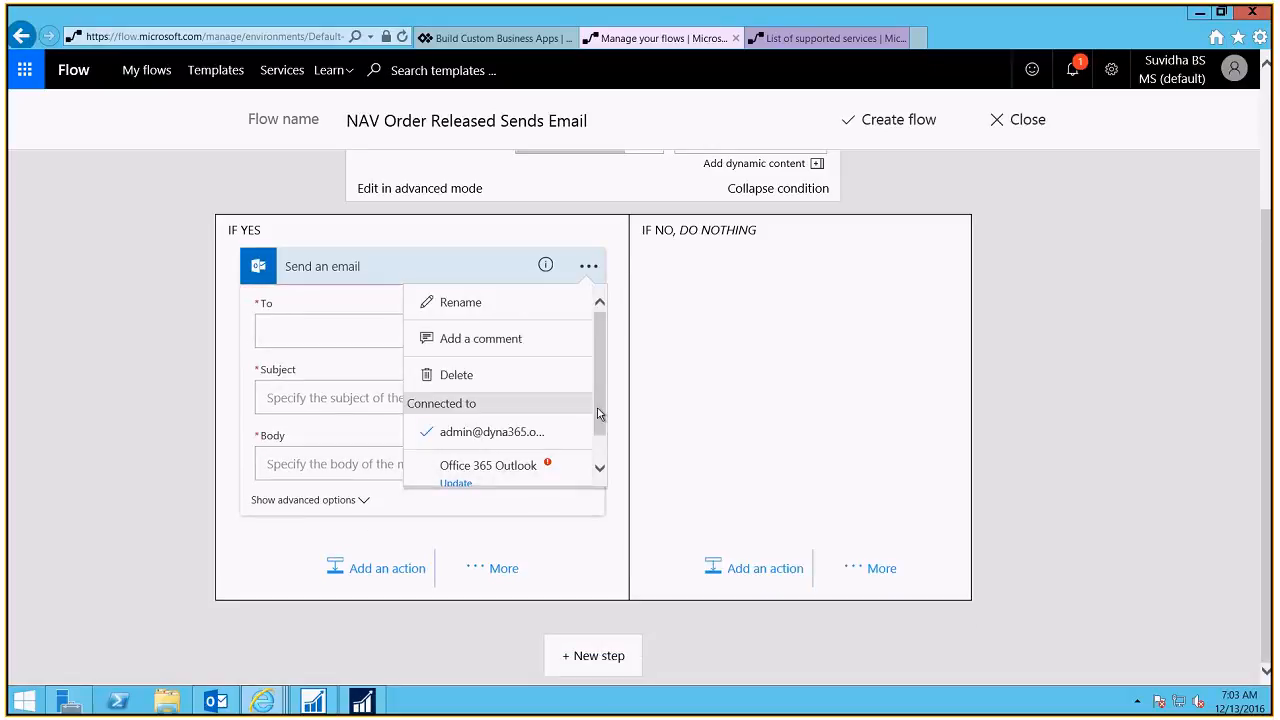
pyautogui.scroll(-1, 599, 410)
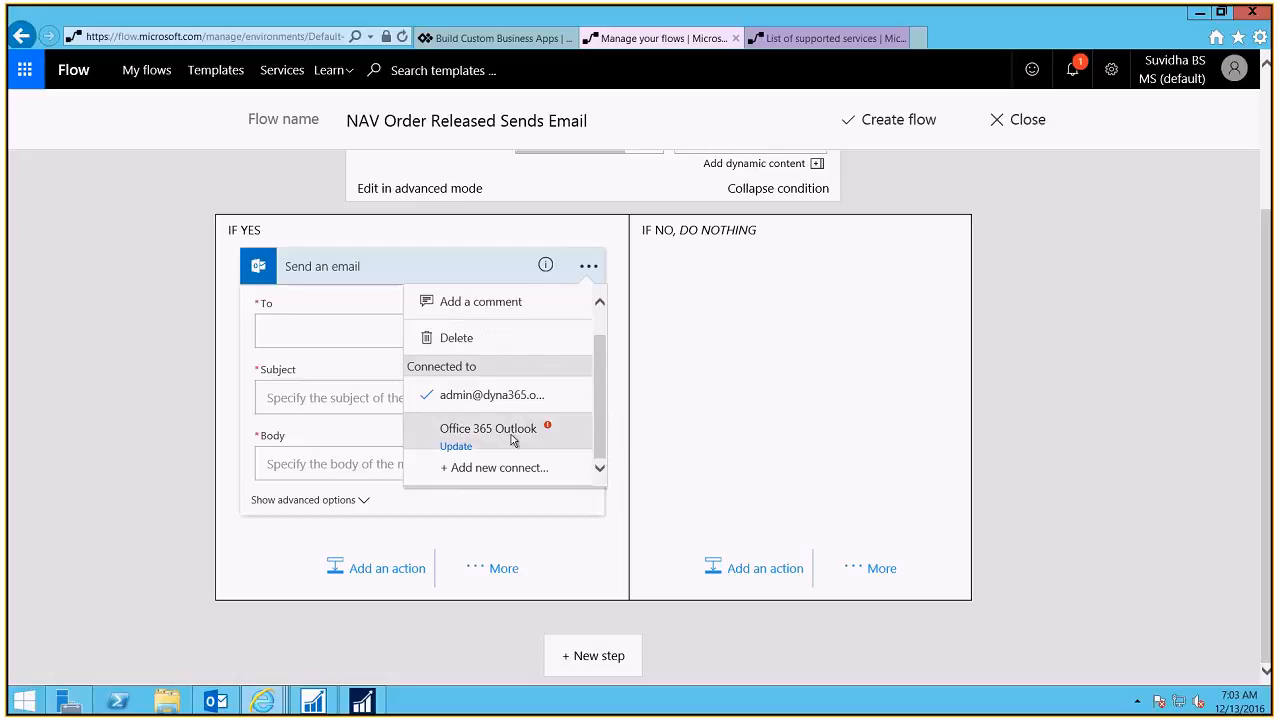
pyautogui.click(550, 426)
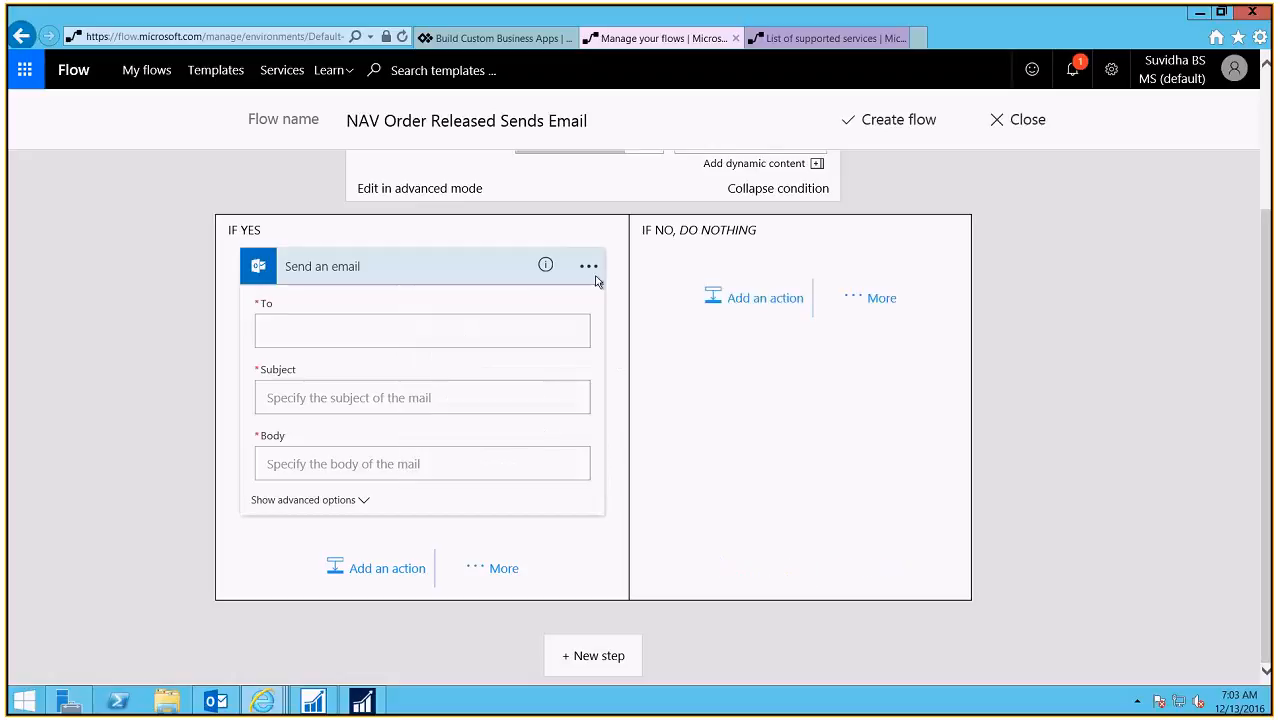
pyautogui.click(591, 274)
pyautogui.click(519, 438)
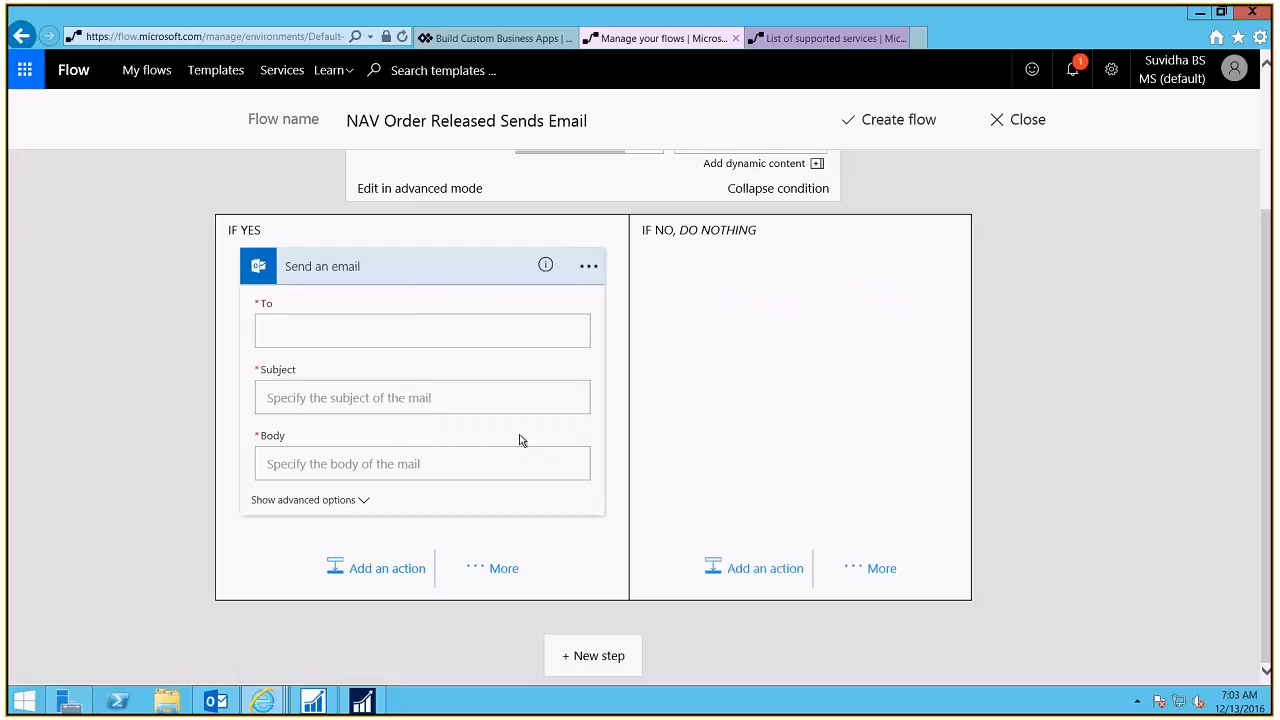
pyautogui.click(588, 262)
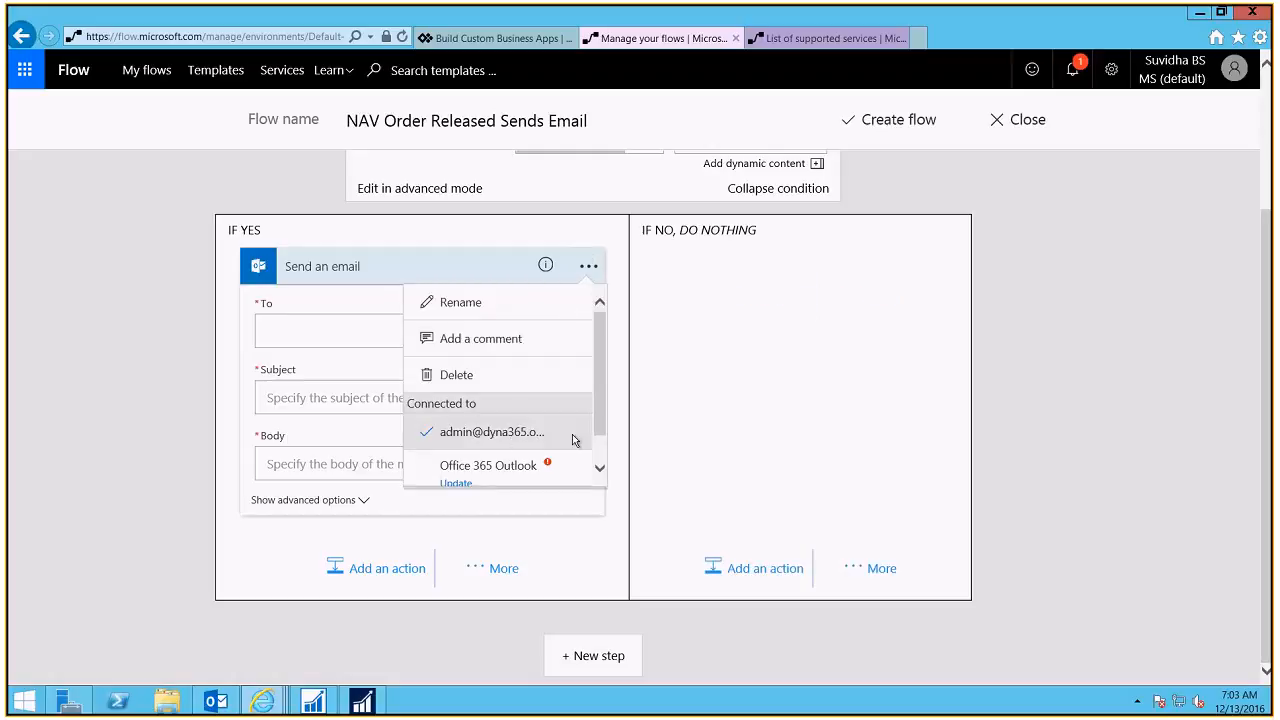
pyautogui.click(588, 264)
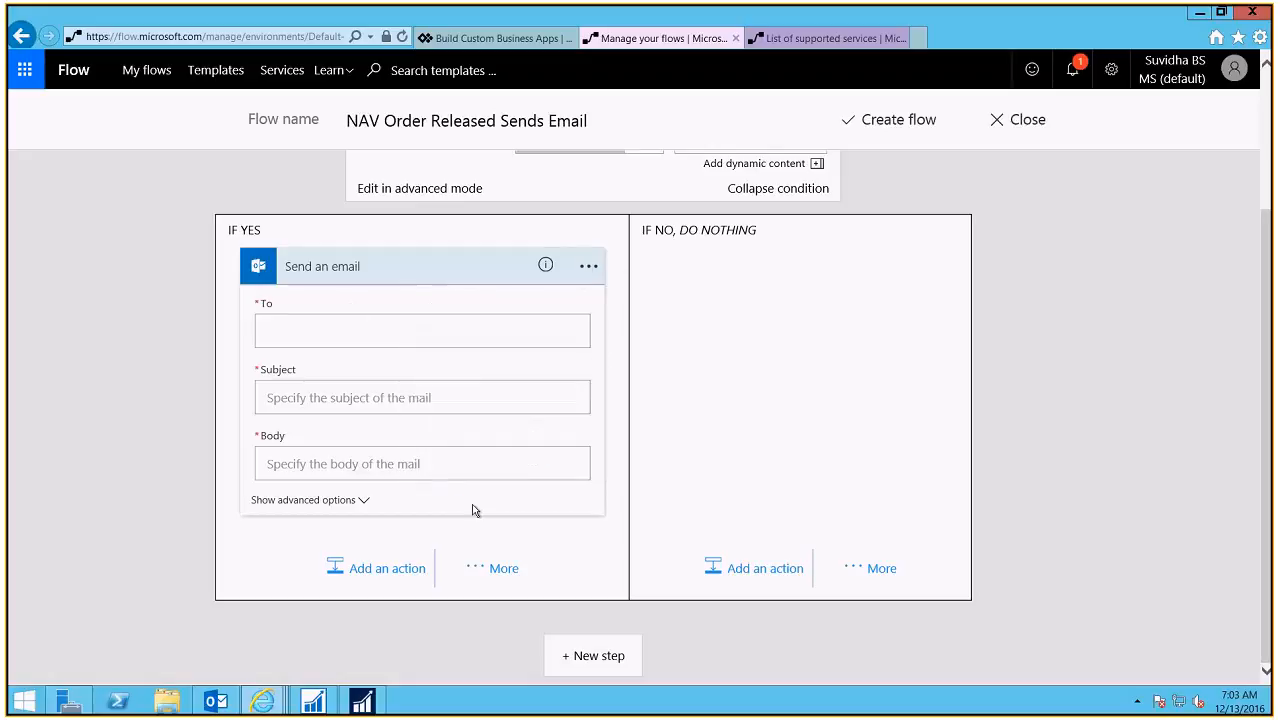
pyautogui.click(387, 330)
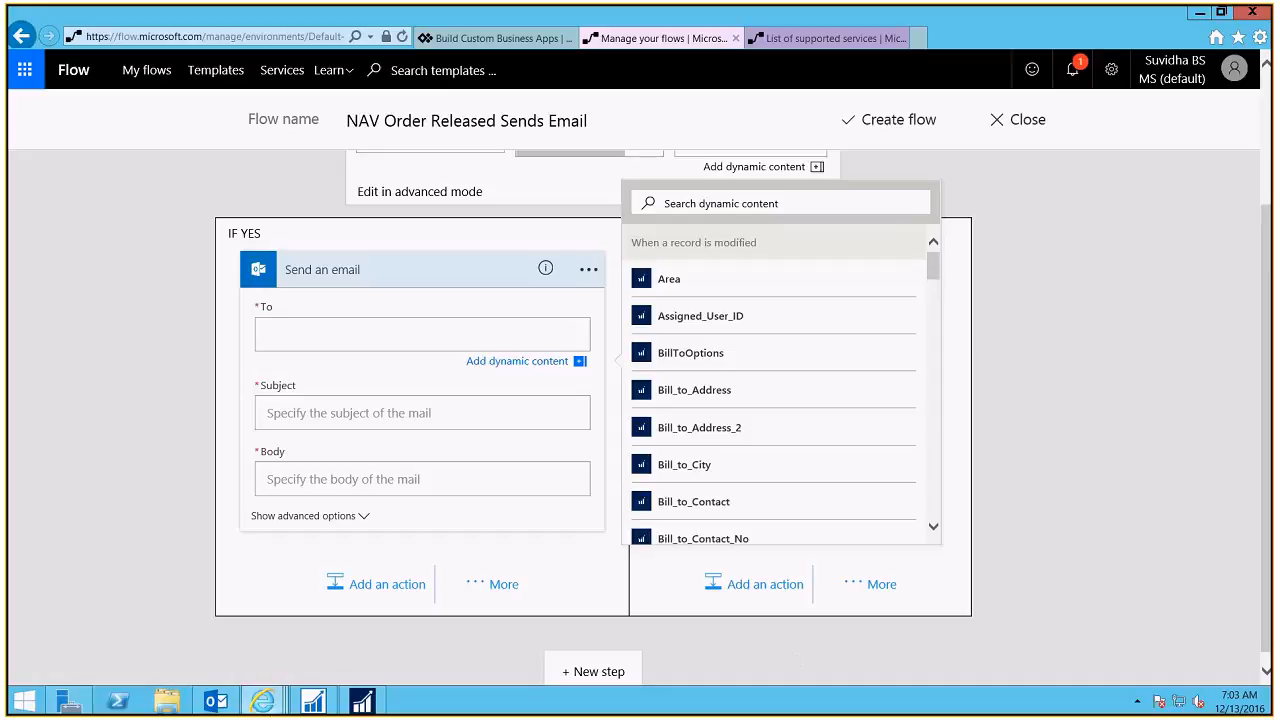
# Step: Type the recipient's e-mail address into the To field of the email action
pyautogui.moveTo(262, 700)
pyautogui.click(773, 199)
pyautogui.write('Email')
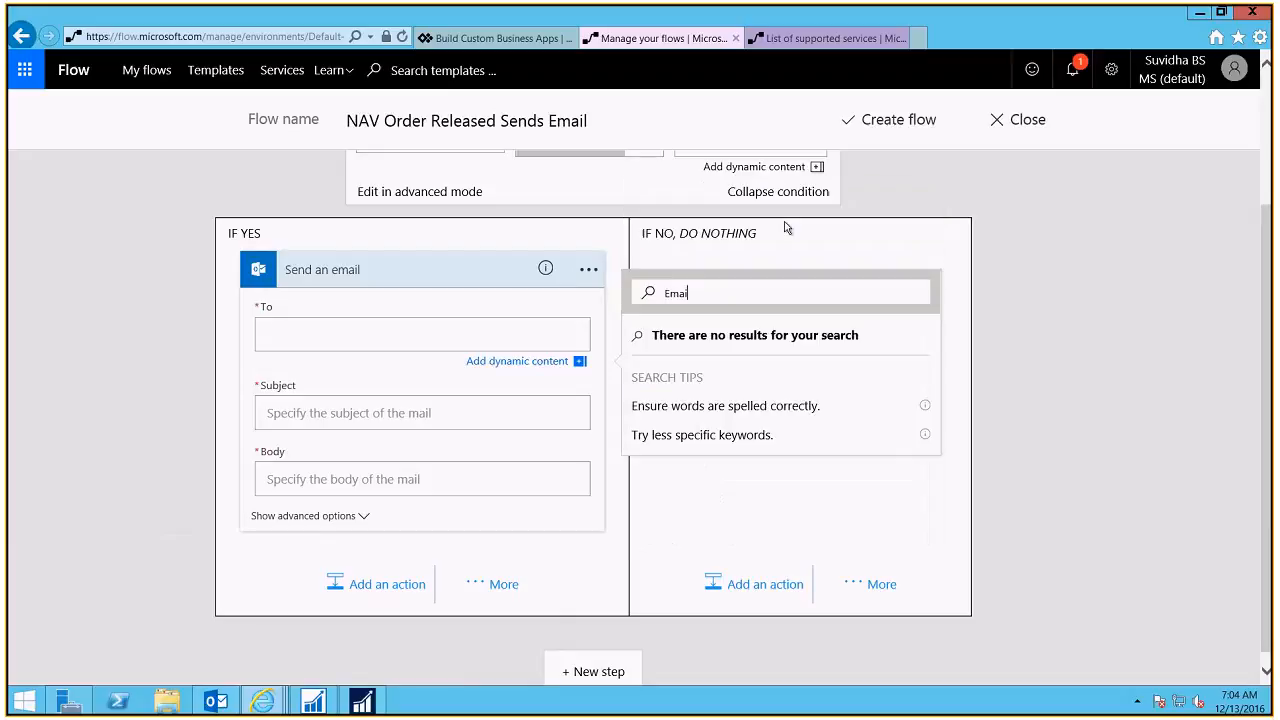
pyautogui.moveTo(701, 296); pyautogui.dragTo(657, 299)
pyautogui.press('BackSpace')
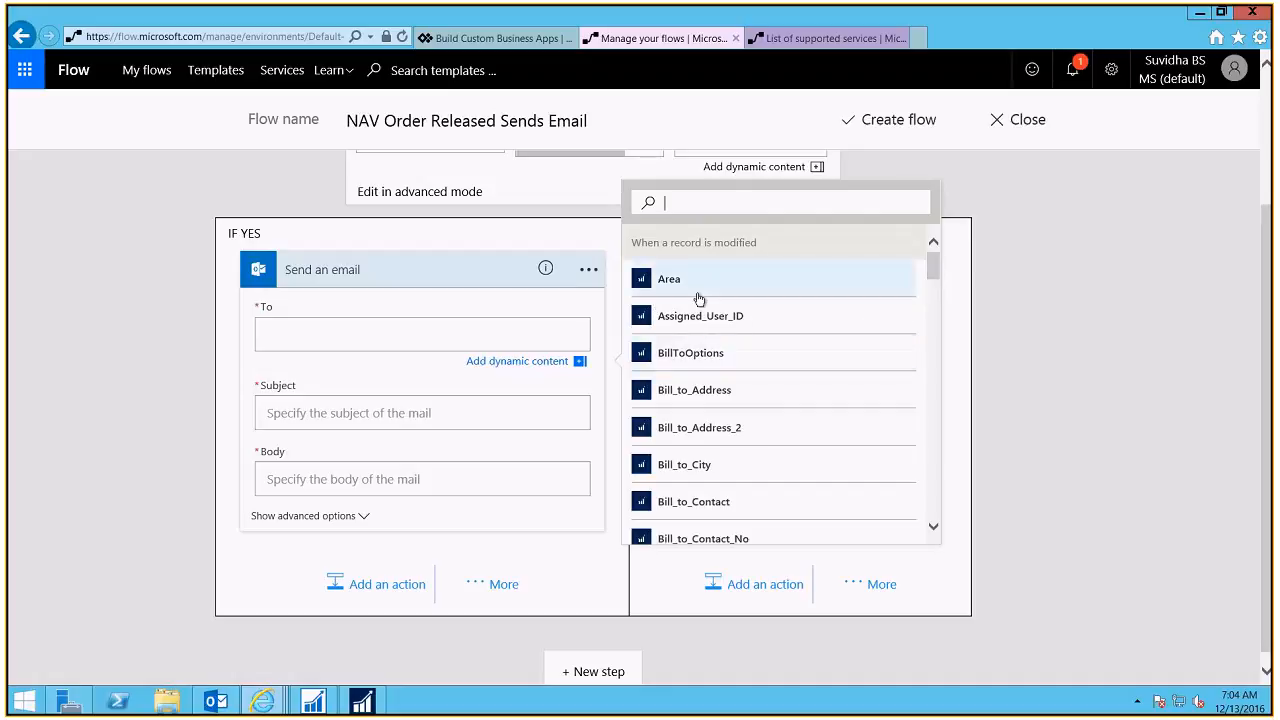
pyautogui.click(371, 334)
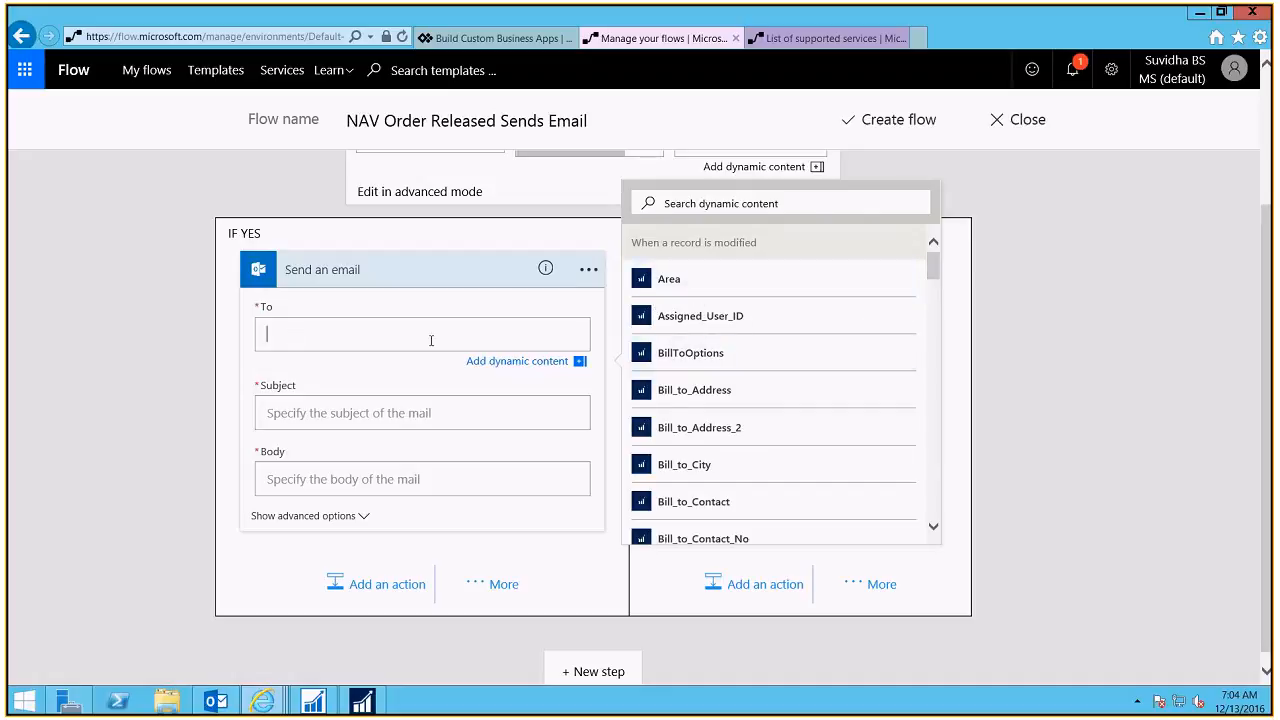
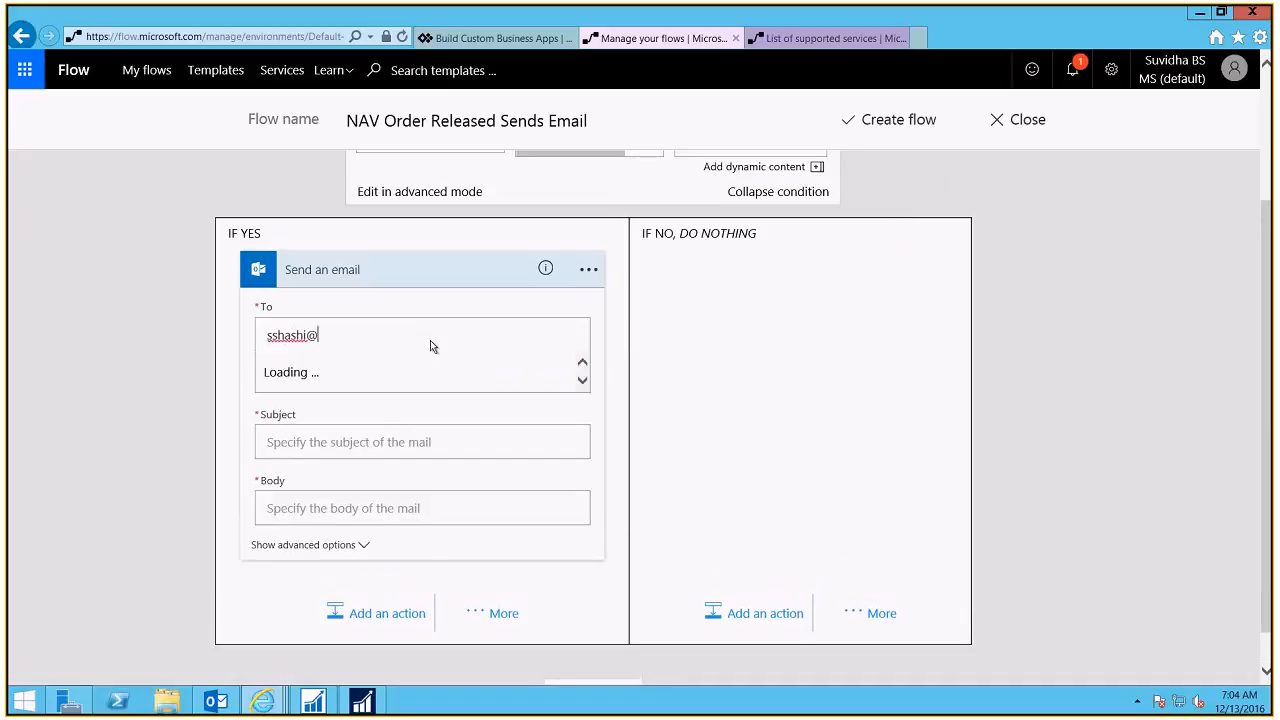
pyautogui.press('Tab')
pyautogui.click(430, 346)
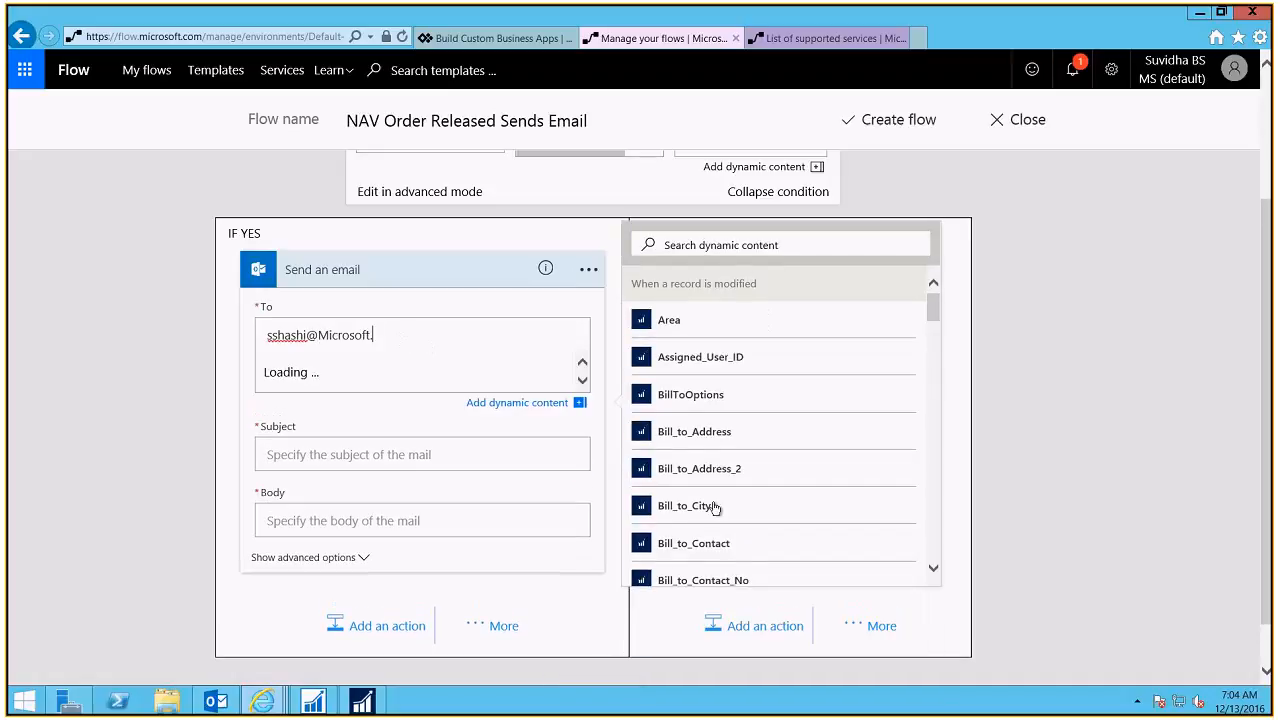
pyautogui.write('c')
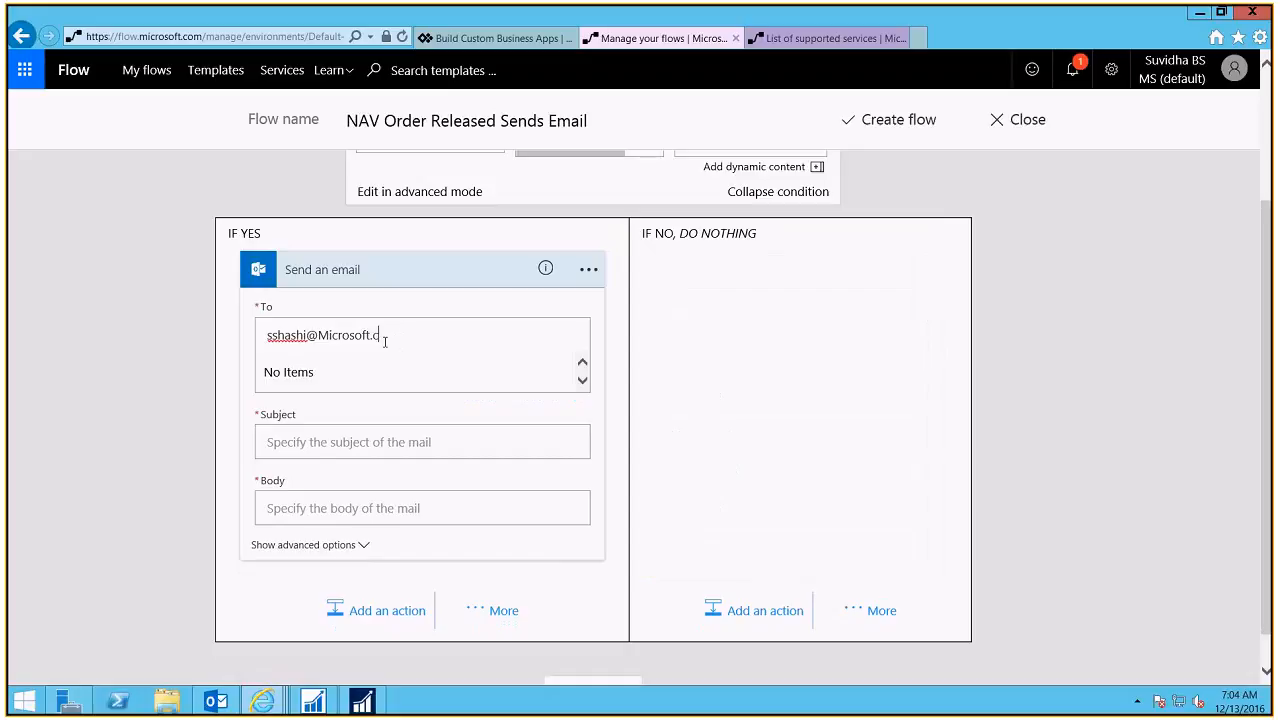
pyautogui.write('om')
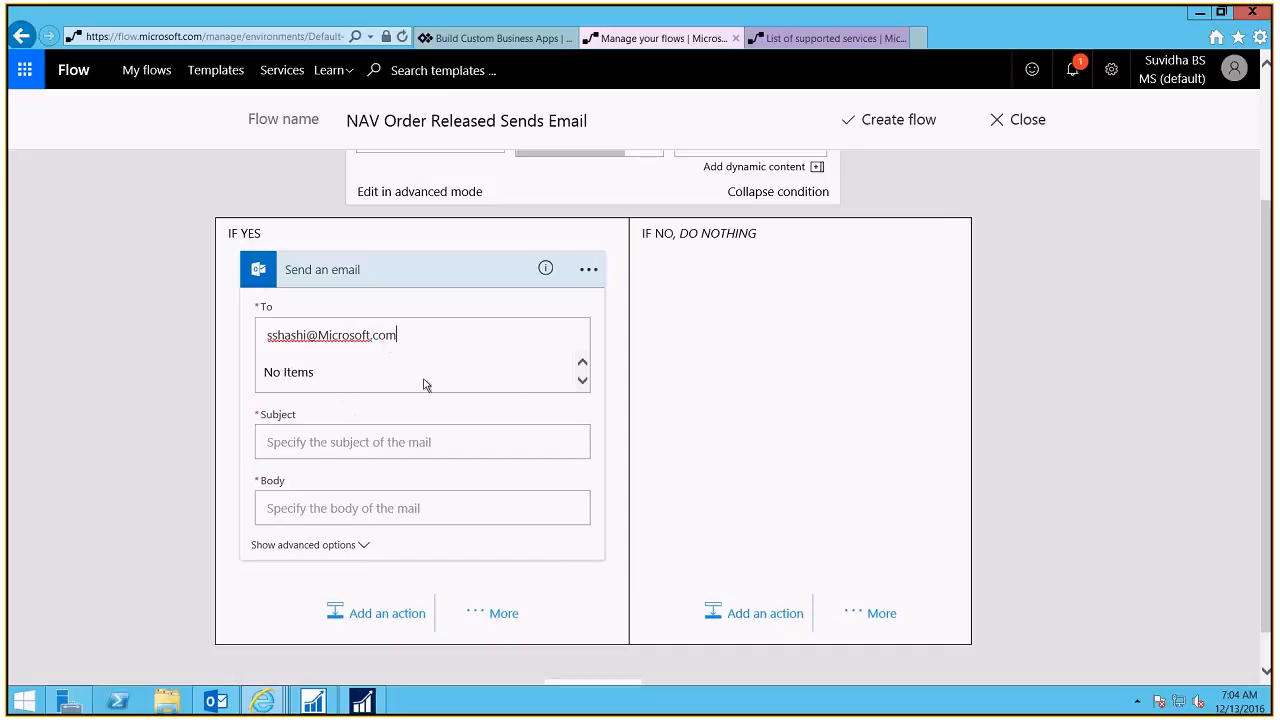
# Step: Set the Subject to 'Order [No] is Ready for Shipment' with the No token inserted
pyautogui.click(408, 447)
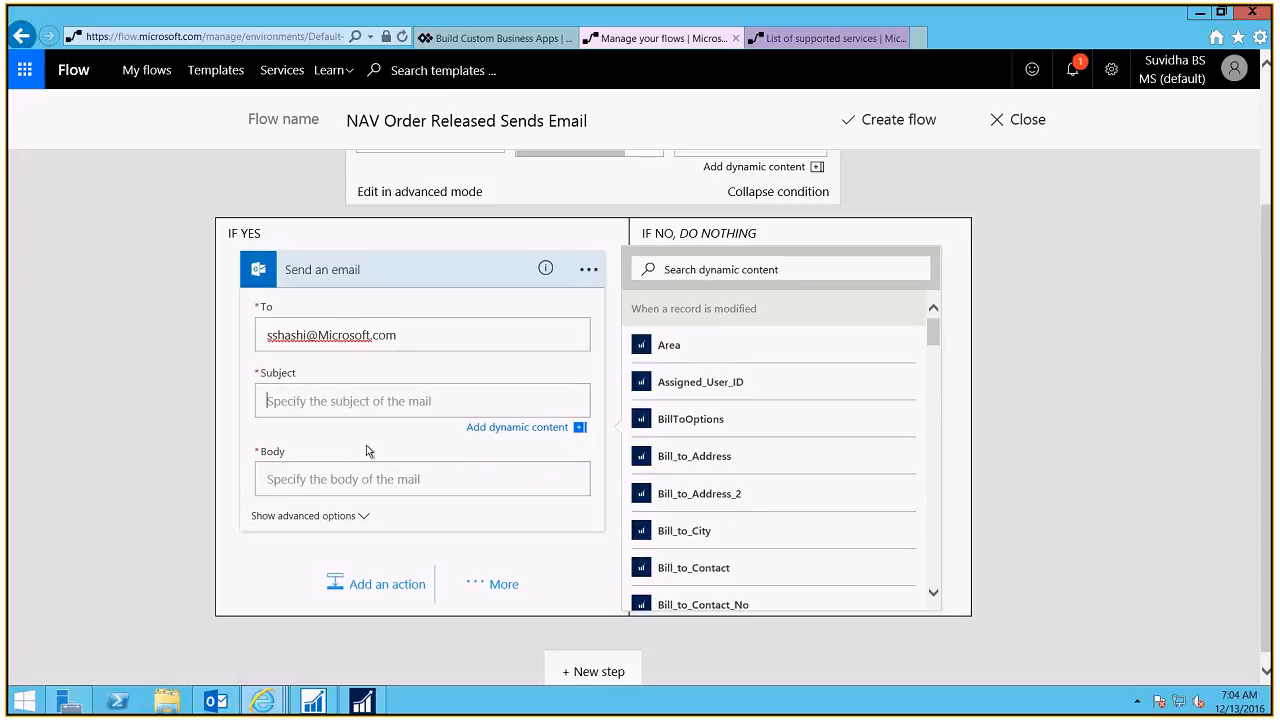
pyautogui.write('Order')
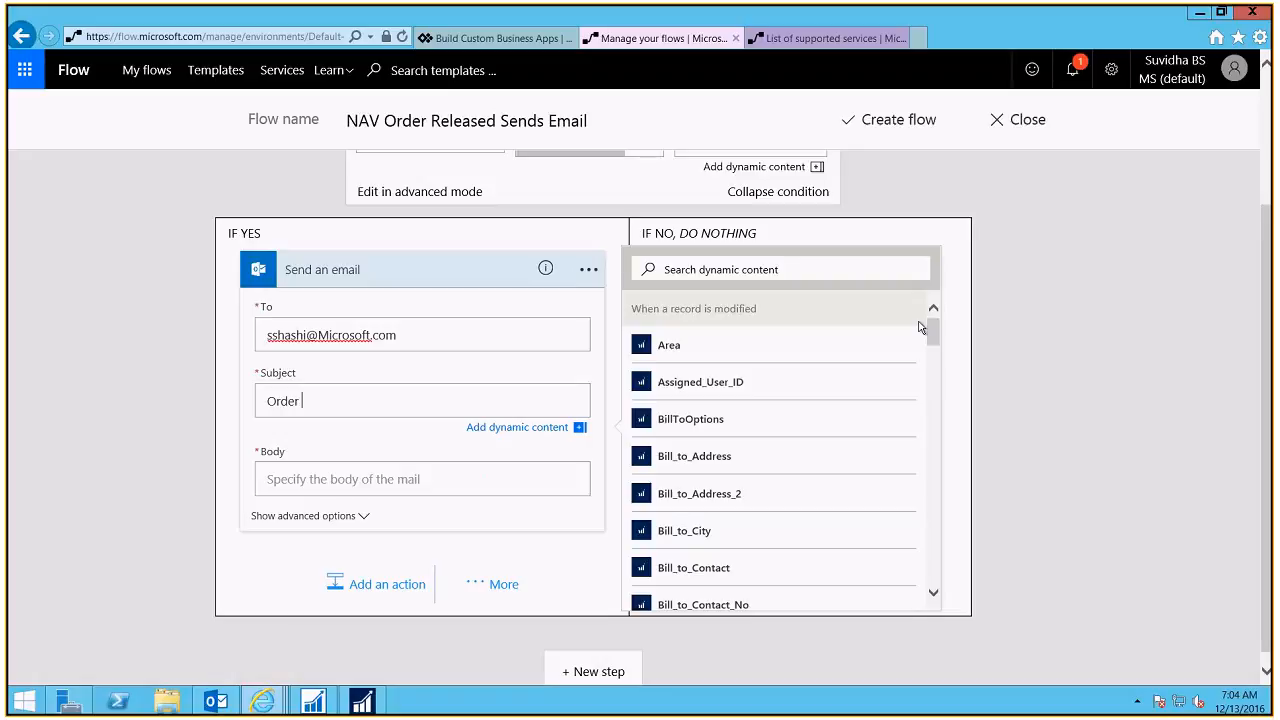
pyautogui.moveTo(931, 334); pyautogui.dragTo(932, 405)
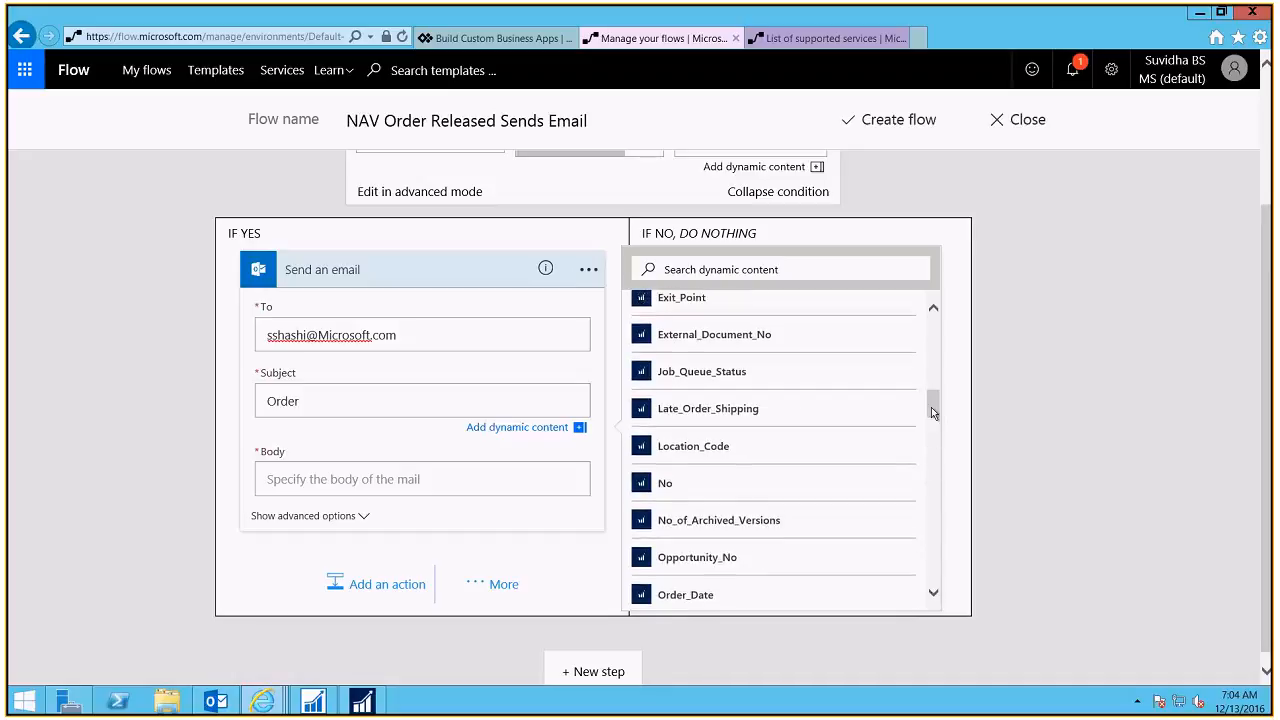
pyautogui.click(716, 487)
pyautogui.write('is')
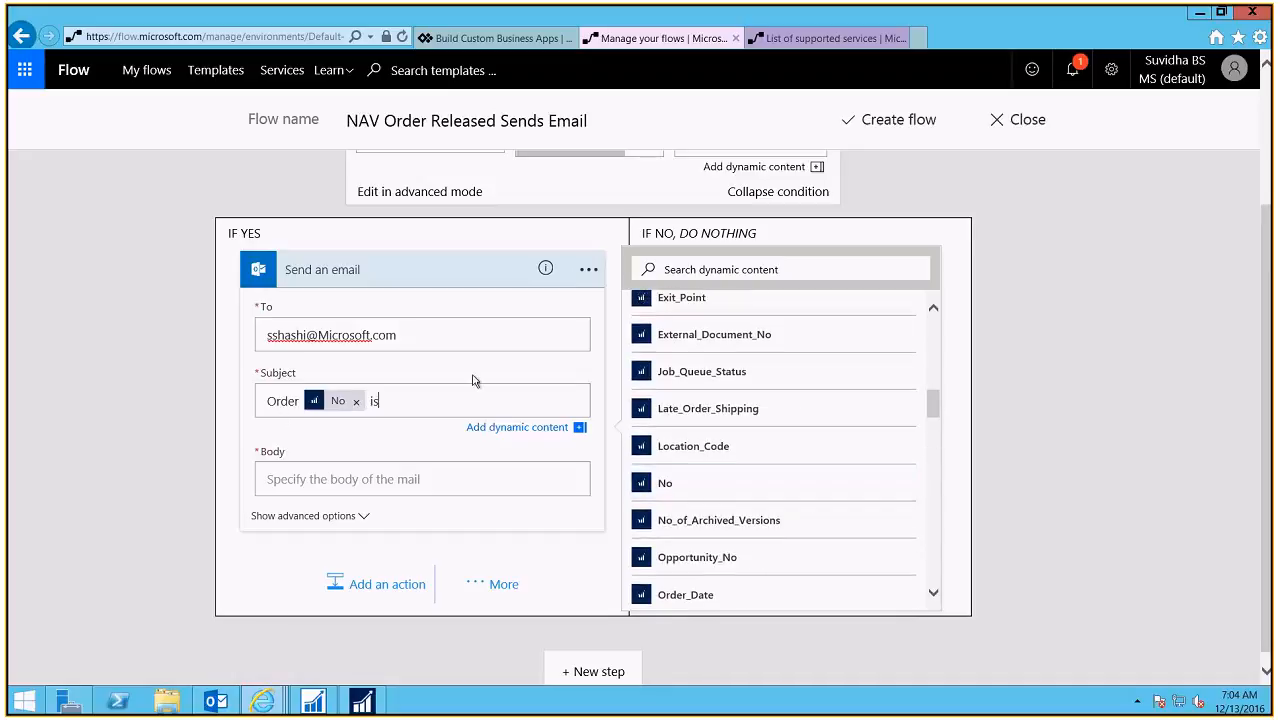
pyautogui.write(' Ready for Shipment')
pyautogui.doubleClick(470, 403)
pyautogui.press('End')
pyautogui.write('Ship')
pyautogui.press('BackSpace')
pyautogui.press('BackSpace')
pyautogui.press('BackSpace')
pyautogui.press('BackSpace')
pyautogui.moveTo(496, 404); pyautogui.dragTo(264, 402)
# Step: Start the body with 'Dear [Sell_to_Customer_Name],' followed by a new line
pyautogui.click(334, 477)
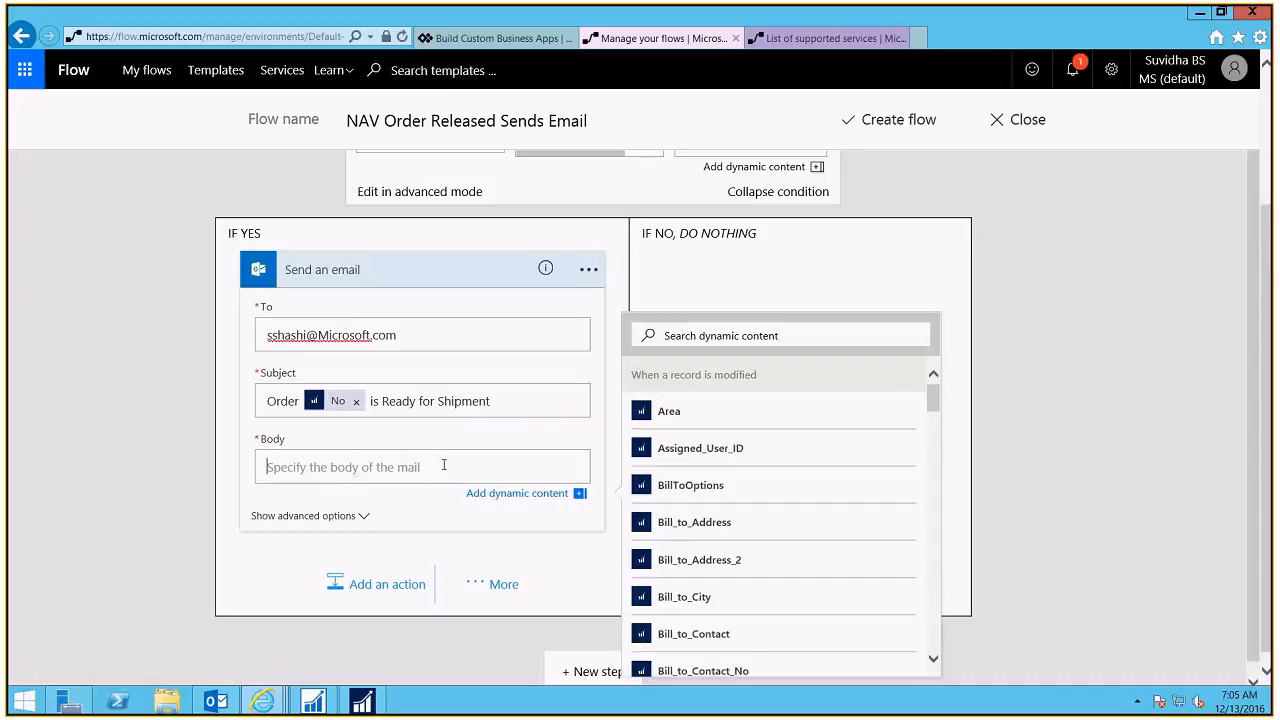
pyautogui.write('Dea')
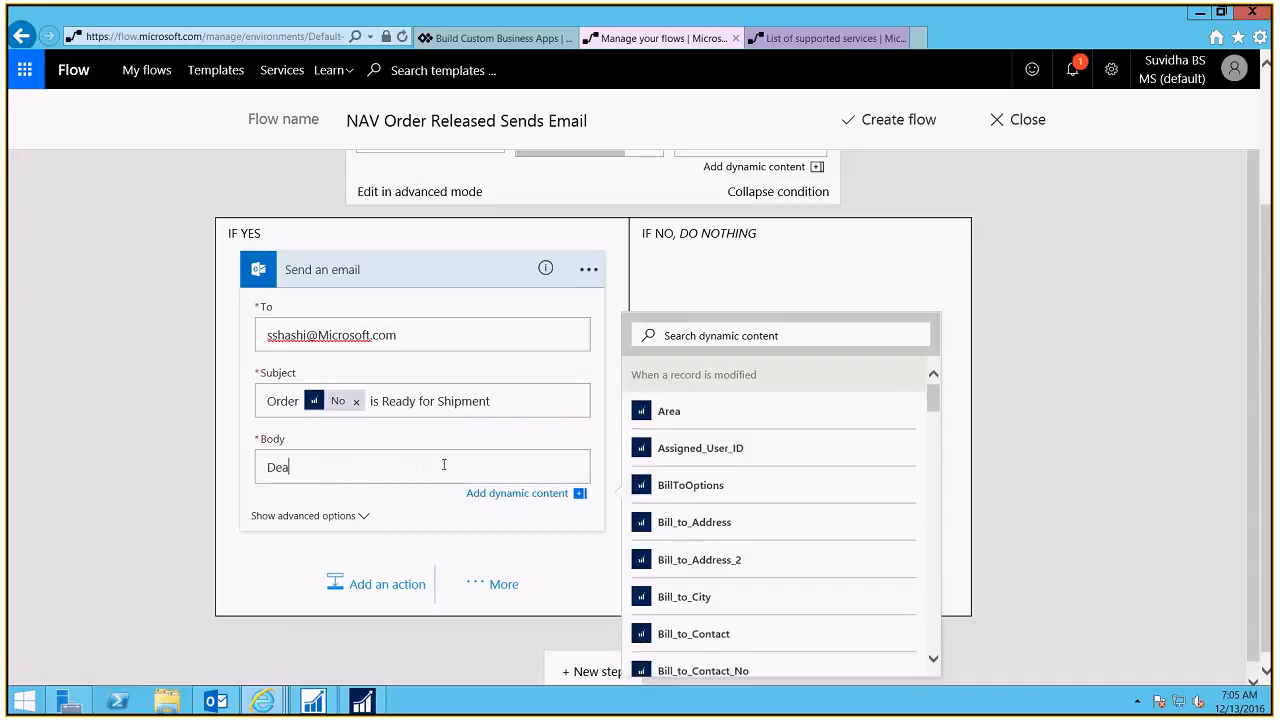
pyautogui.write('t')
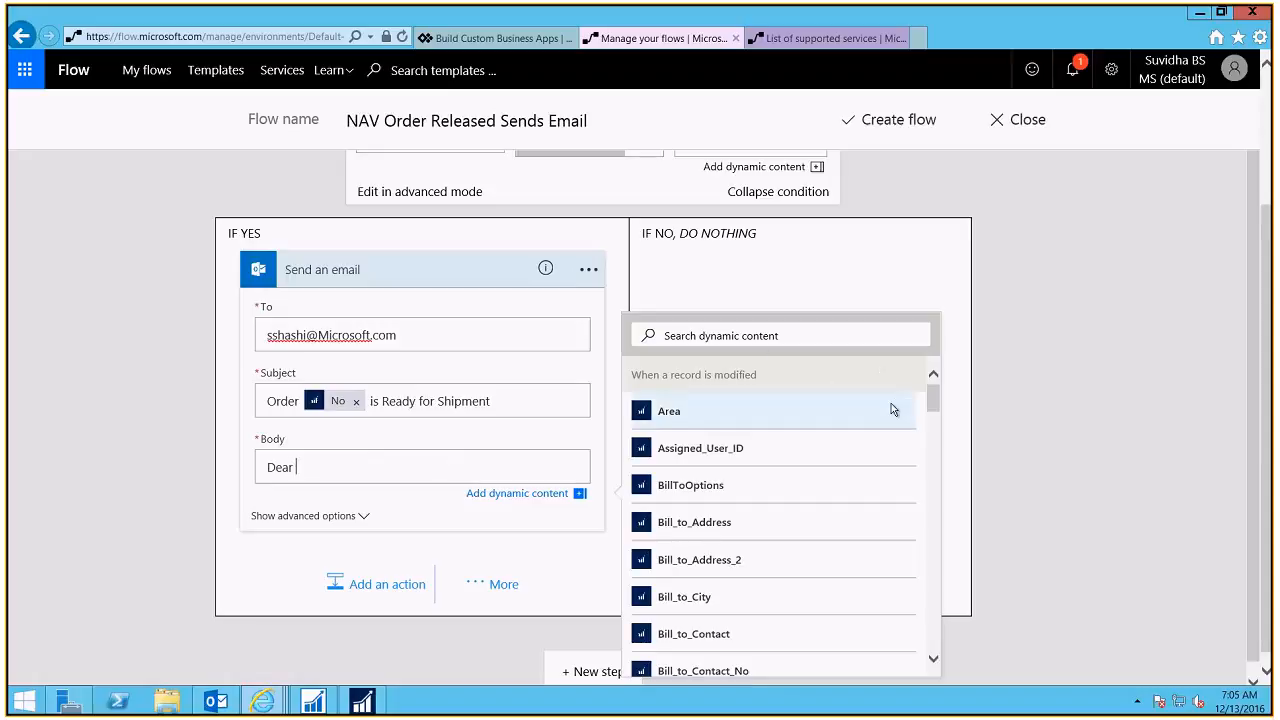
pyautogui.moveTo(934, 402); pyautogui.dragTo(914, 566)
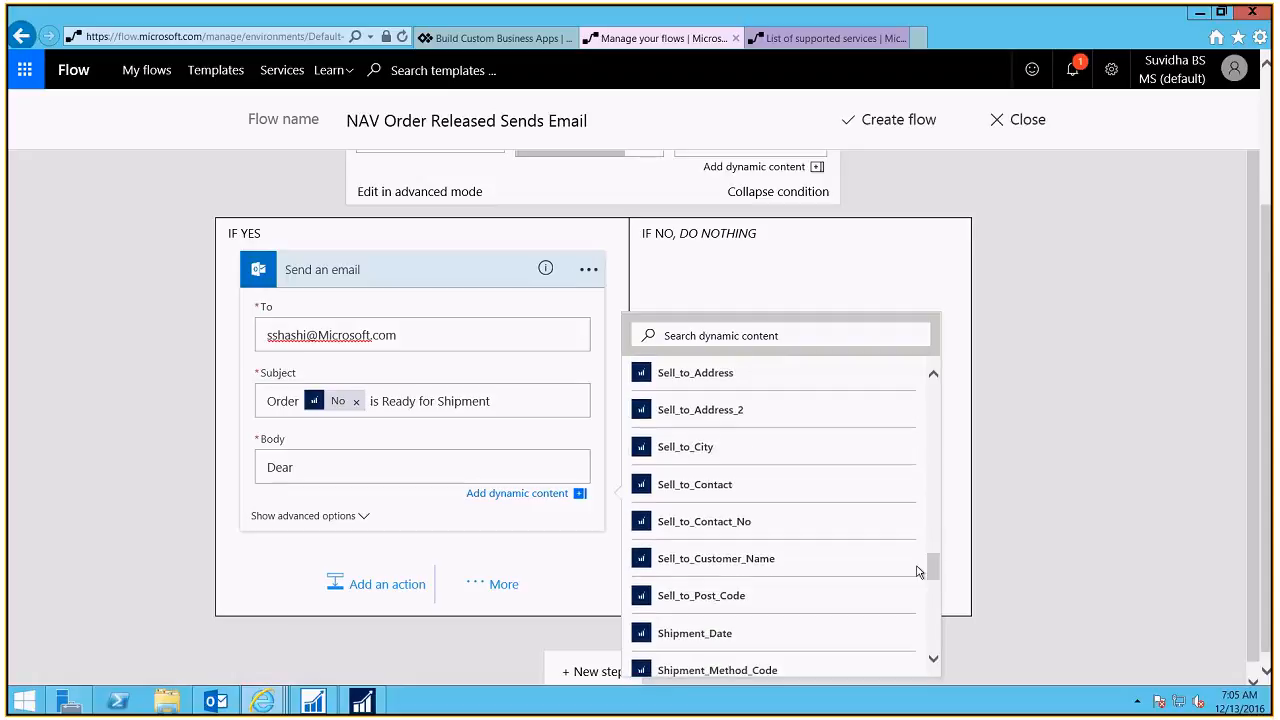
pyautogui.click(739, 566)
pyautogui.write(',')
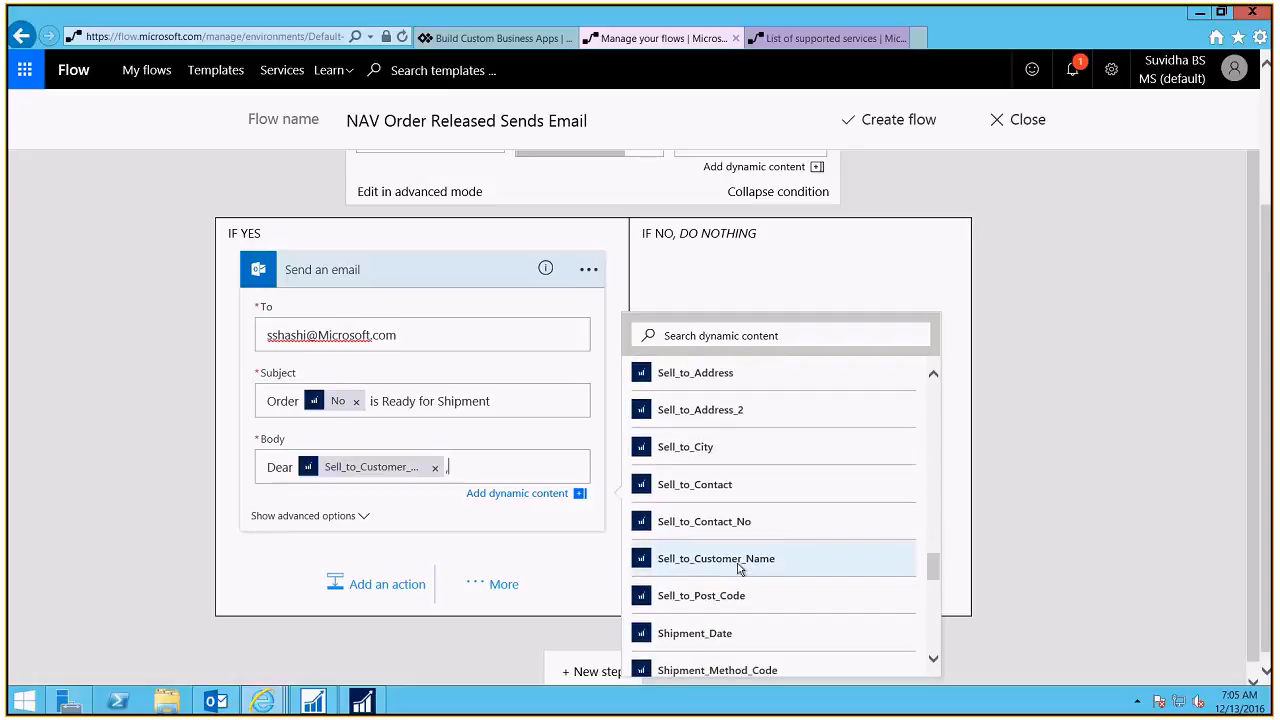
pyautogui.press('Return')
pyautogui.press('Return')
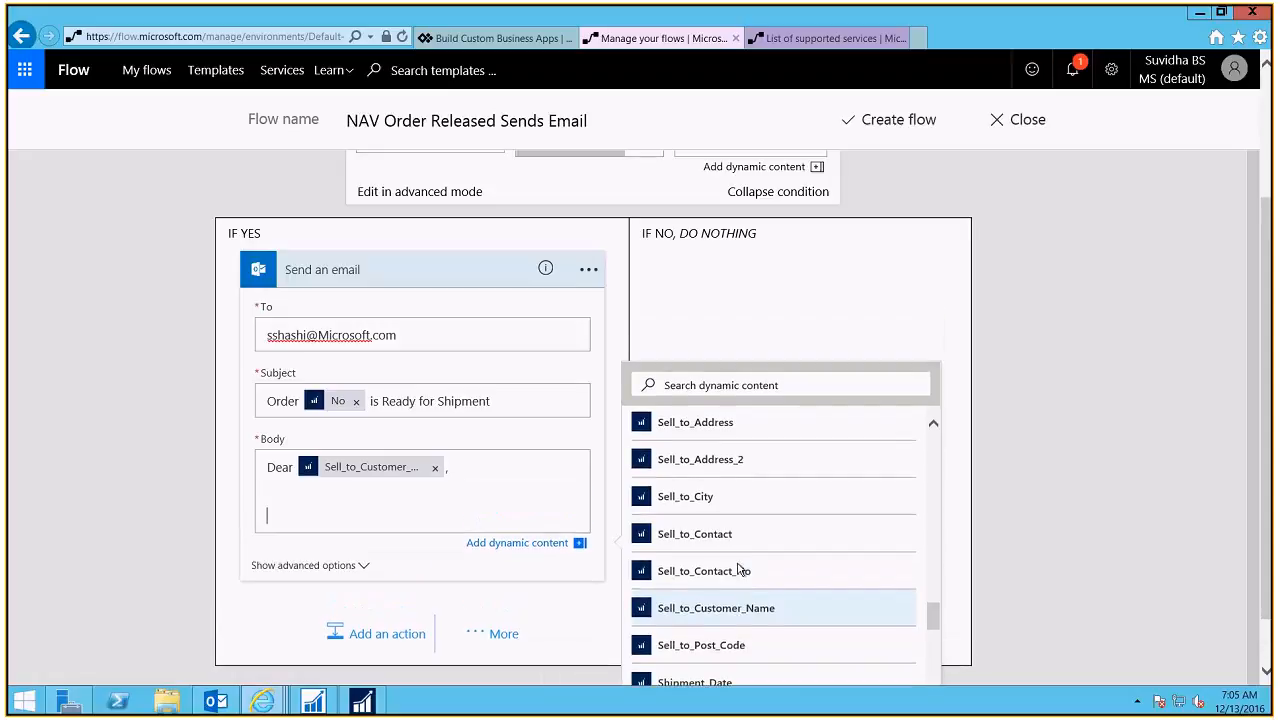
# Step: Add 'The Order [No] has been released and it is ready for shipment' to the body
pyautogui.write('The')
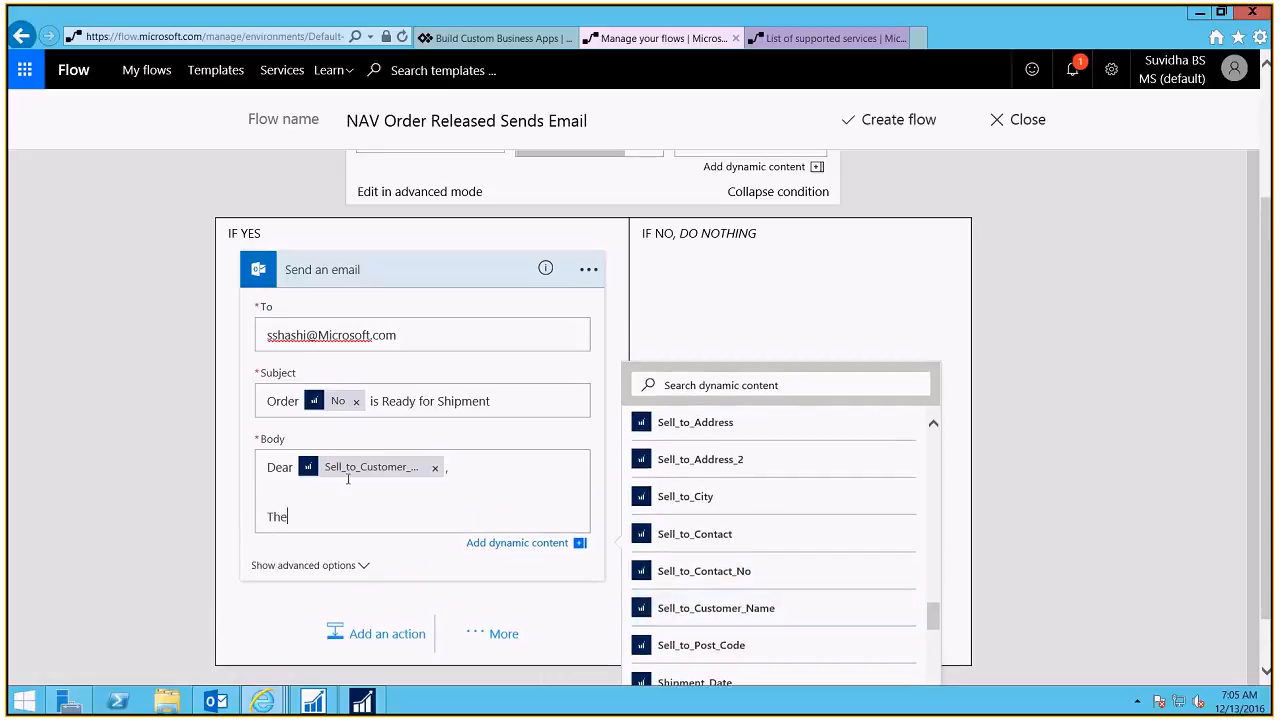
pyautogui.write(' Order')
pyautogui.moveTo(936, 603); pyautogui.dragTo(934, 528)
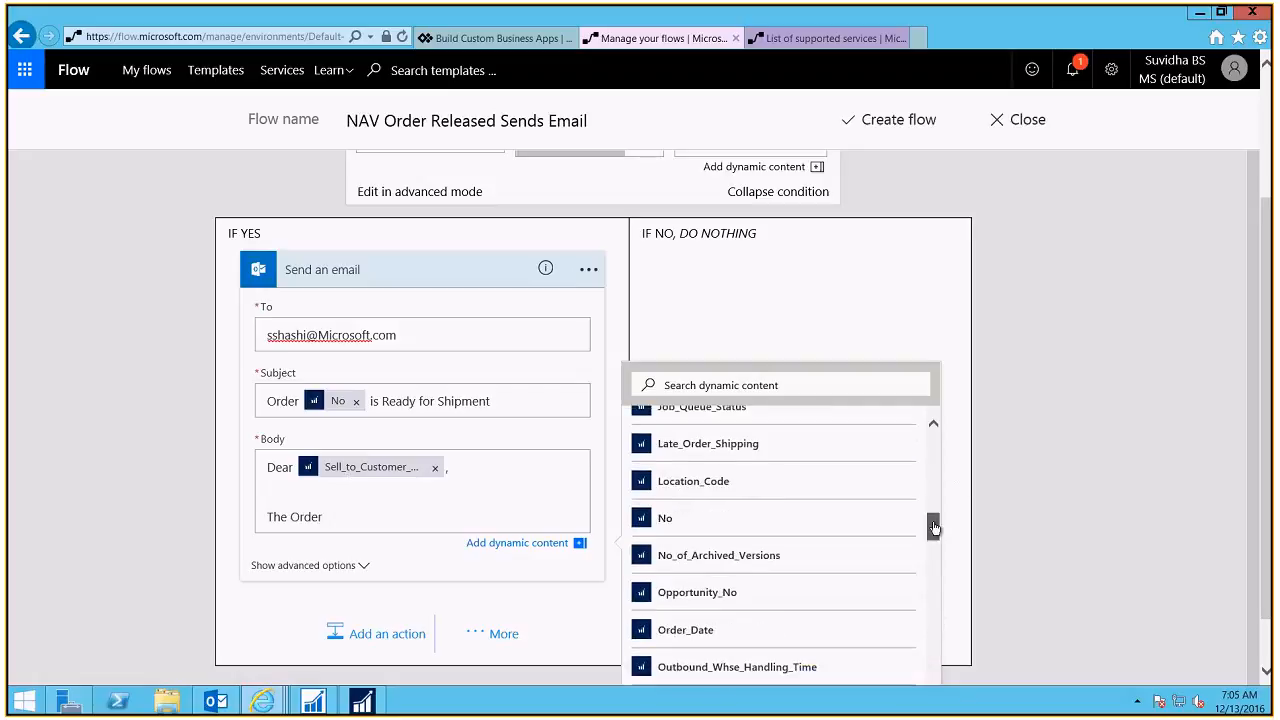
pyautogui.click(662, 518)
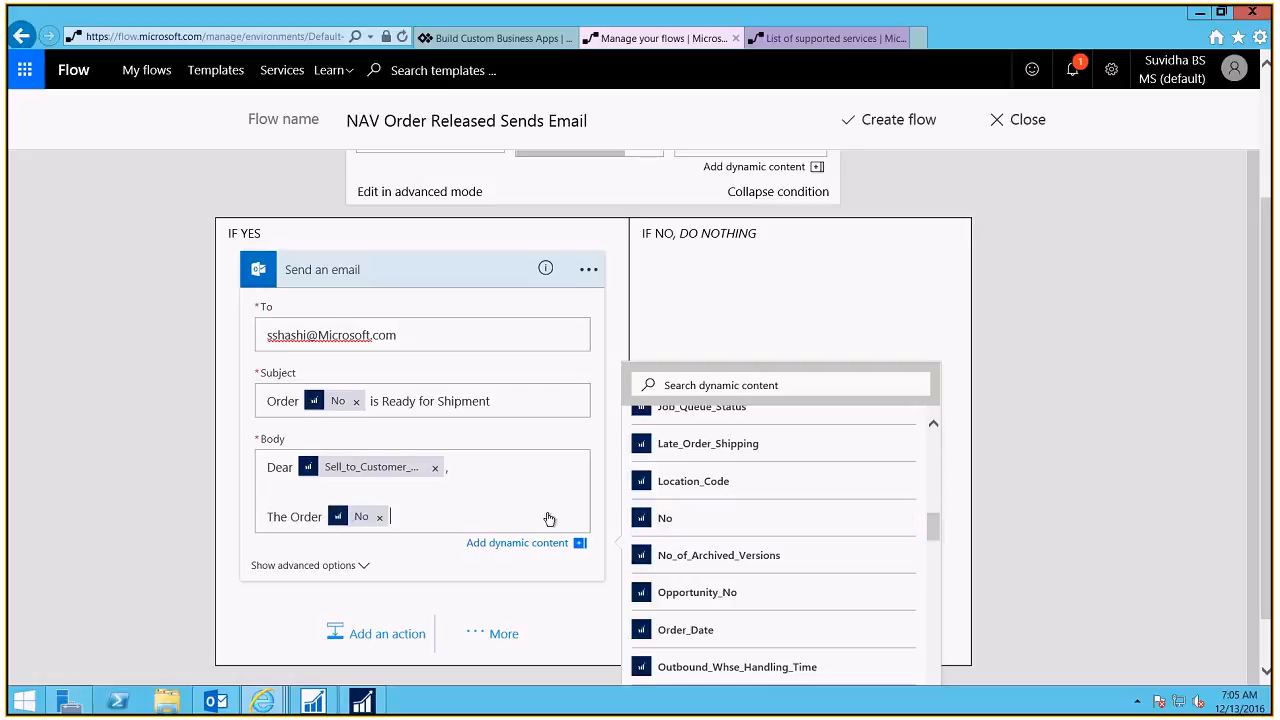
pyautogui.write('has been released and its')
pyautogui.press('BackSpace')
pyautogui.press('BackSpace')
pyautogui.press('BackSpace')
pyautogui.write('is ')
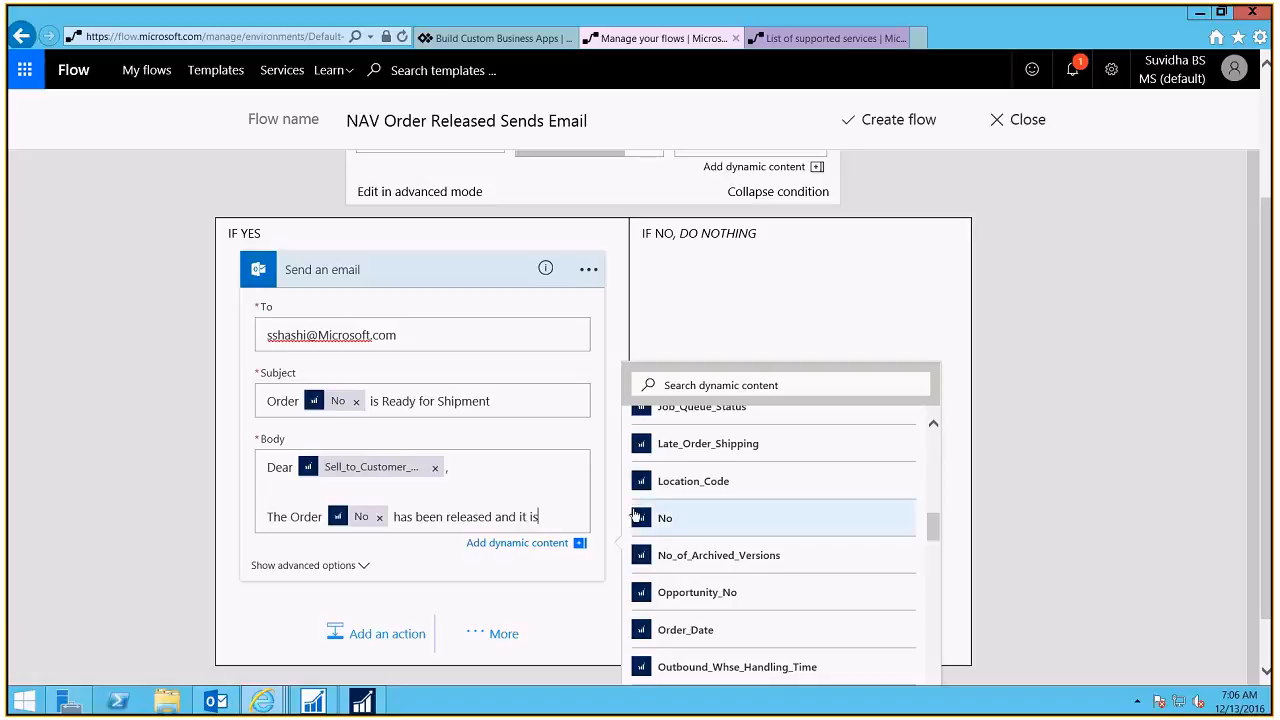
pyautogui.write('ready for shi')
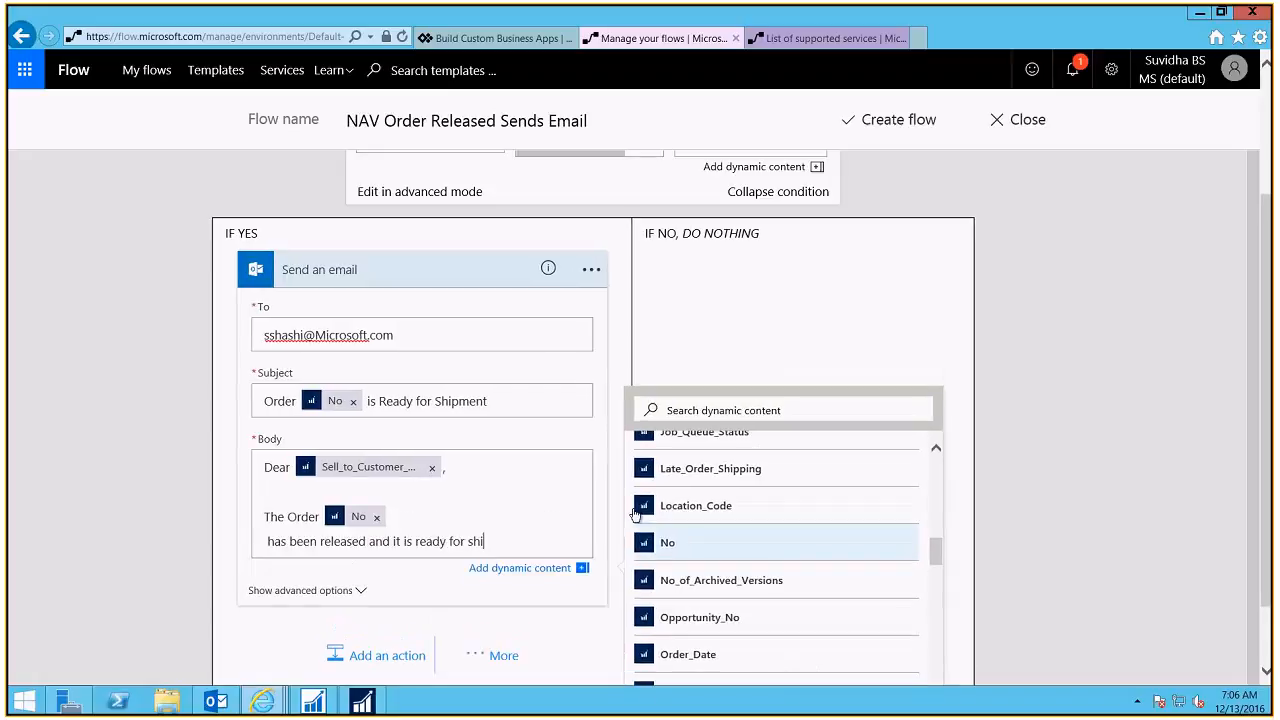
pyautogui.write('pment')
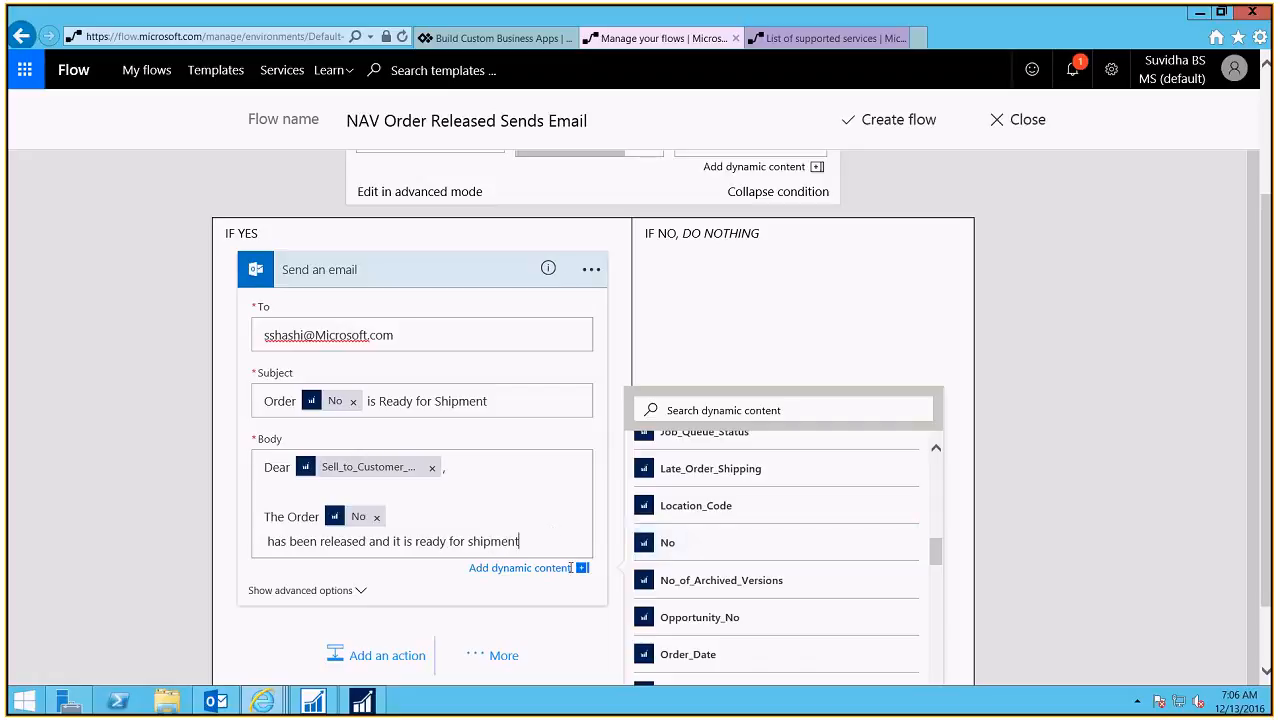
pyautogui.click(583, 568)
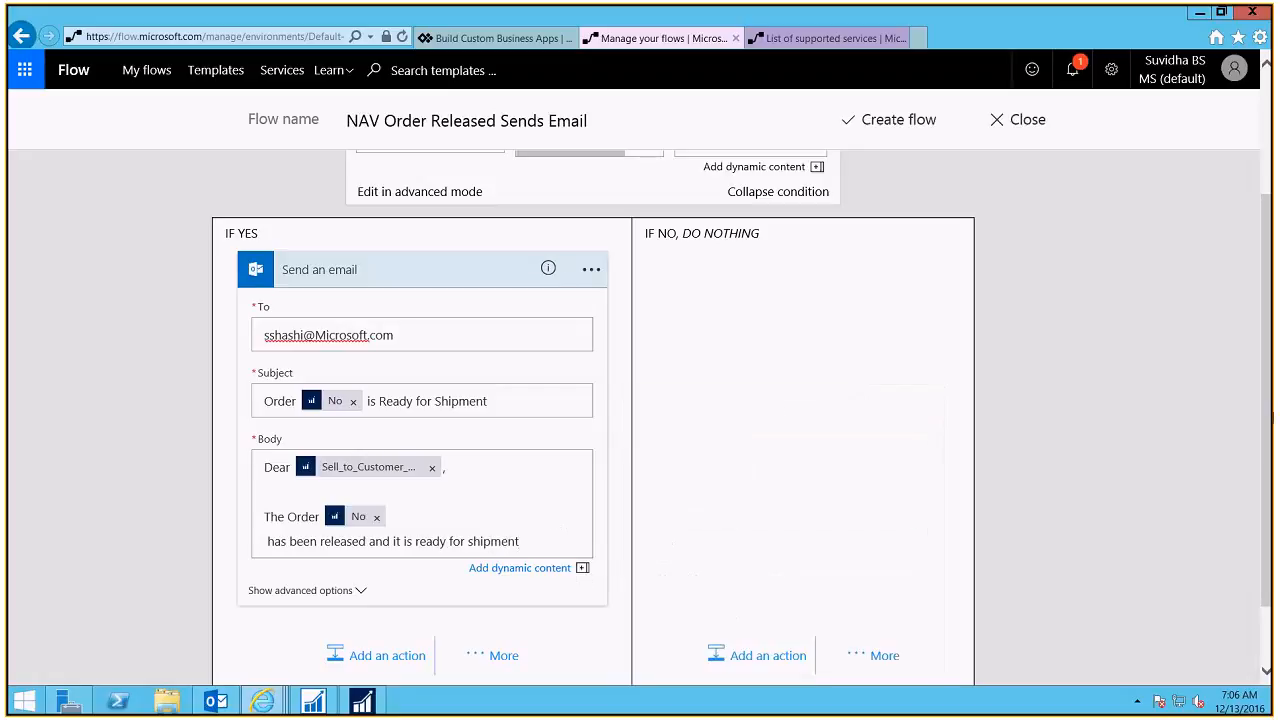
# Step: Replace the capital M in the recipient address's domain with a lowercase m
pyautogui.scroll(-2, 1270, 503)
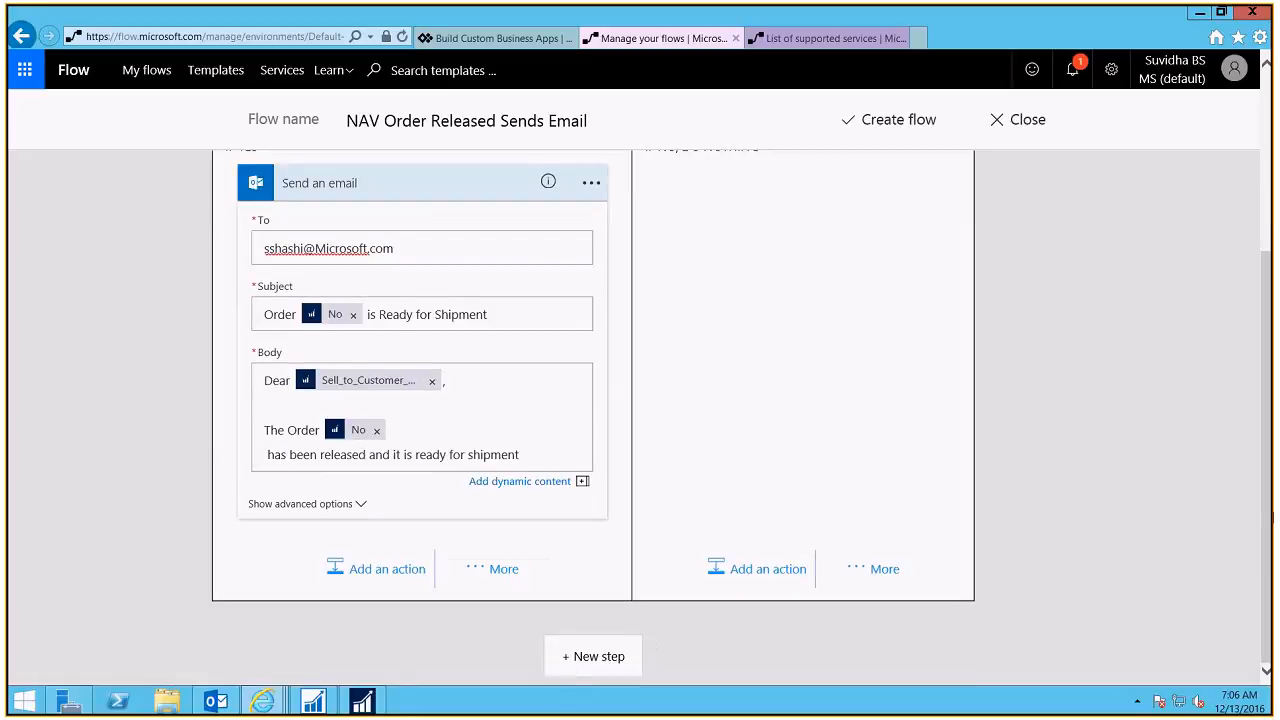
pyautogui.scroll(5, 1251, 287)
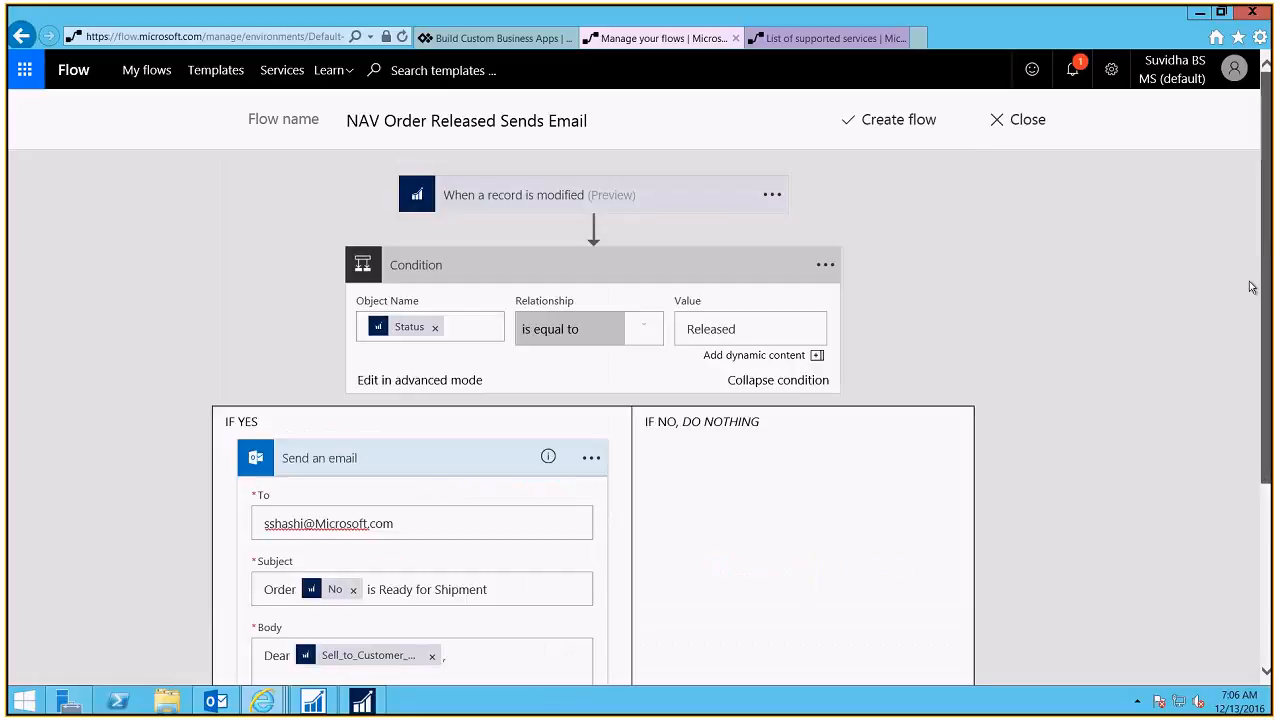
pyautogui.scroll(-1, 1251, 363)
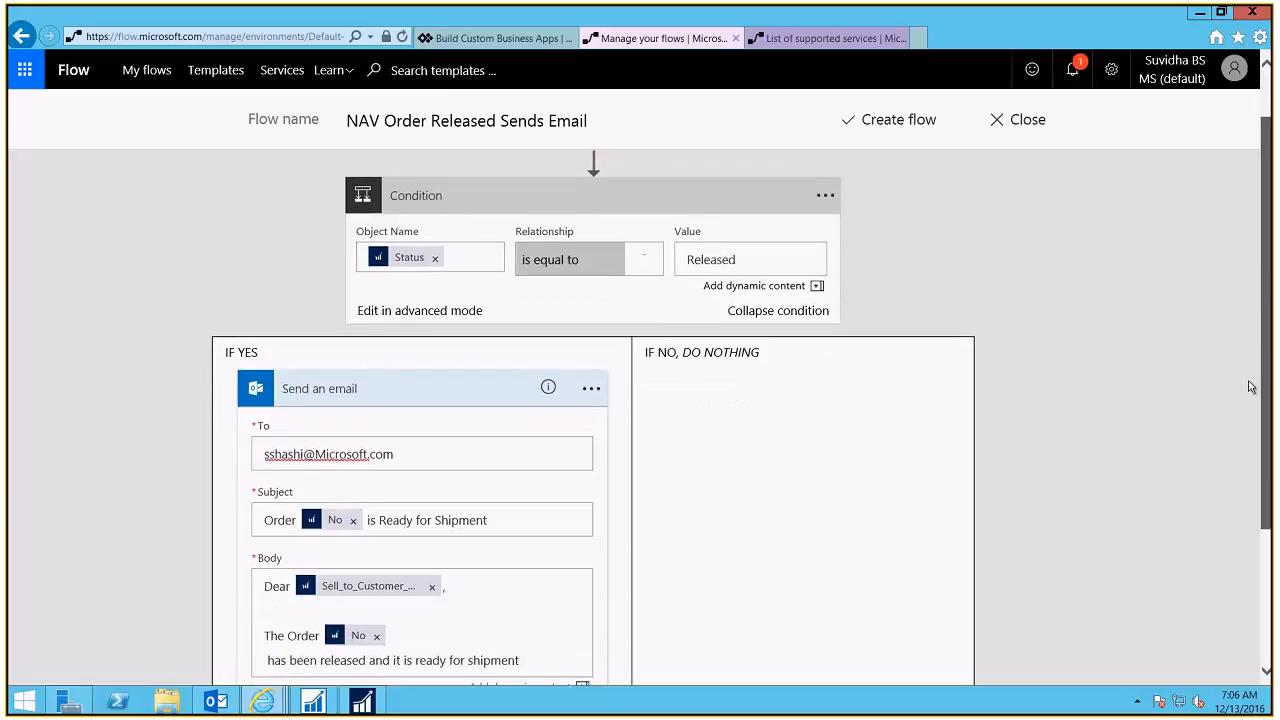
pyautogui.click(374, 497)
pyautogui.press('BackSpace')
pyautogui.write('m')
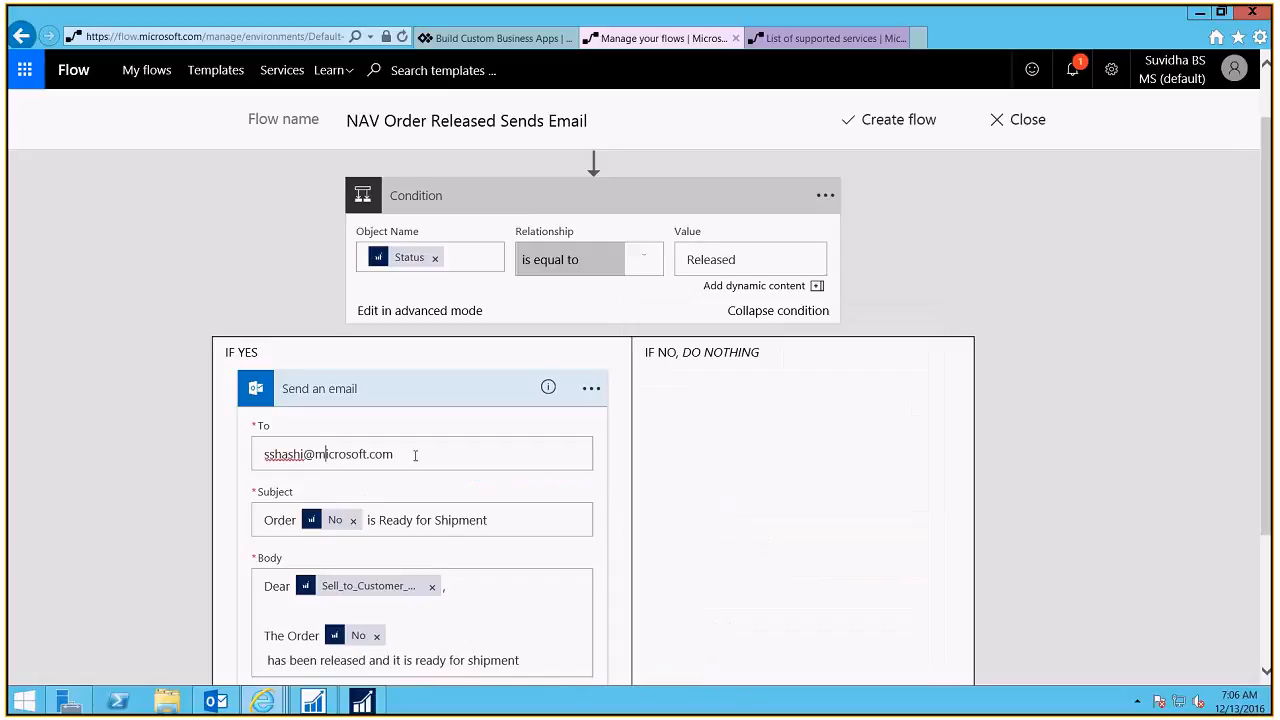
pyautogui.click(415, 456)
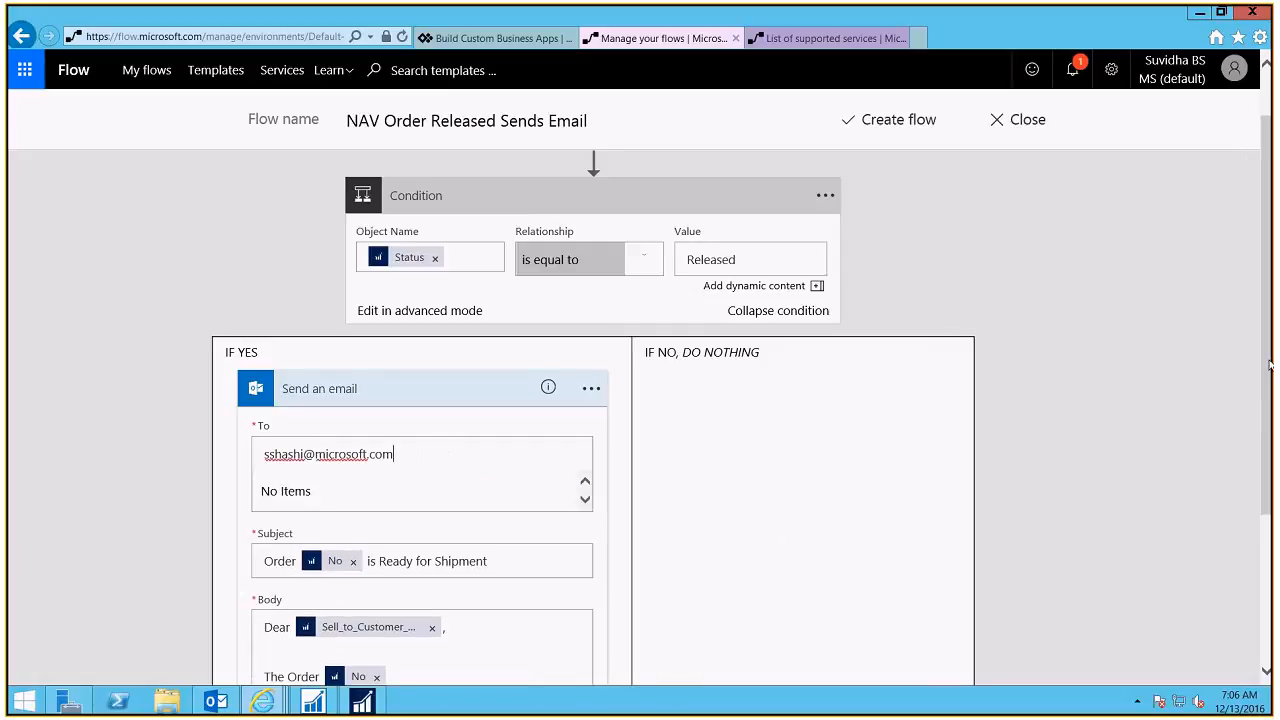
pyautogui.moveTo(1267, 365); pyautogui.dragTo(1265, 288)
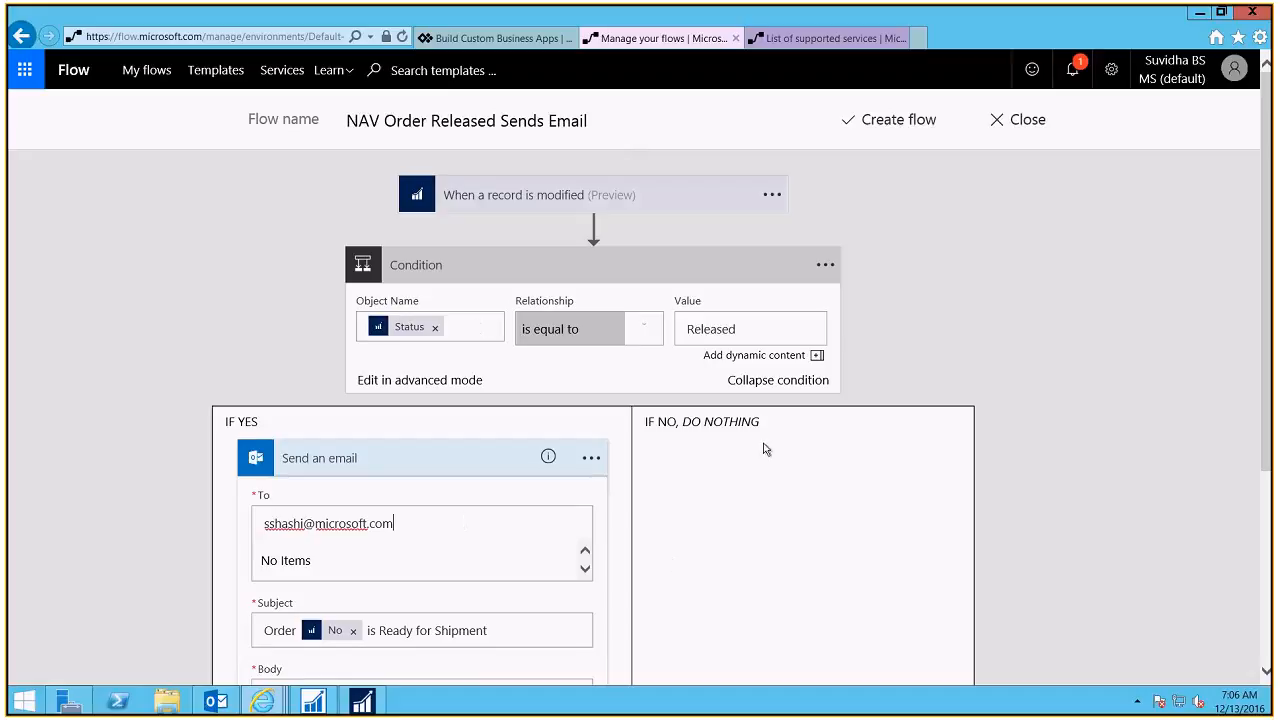
# Step: Save the 'NAV Order Released Sends Email' flow and confirm it is On in My flows
pyautogui.click(880, 120)
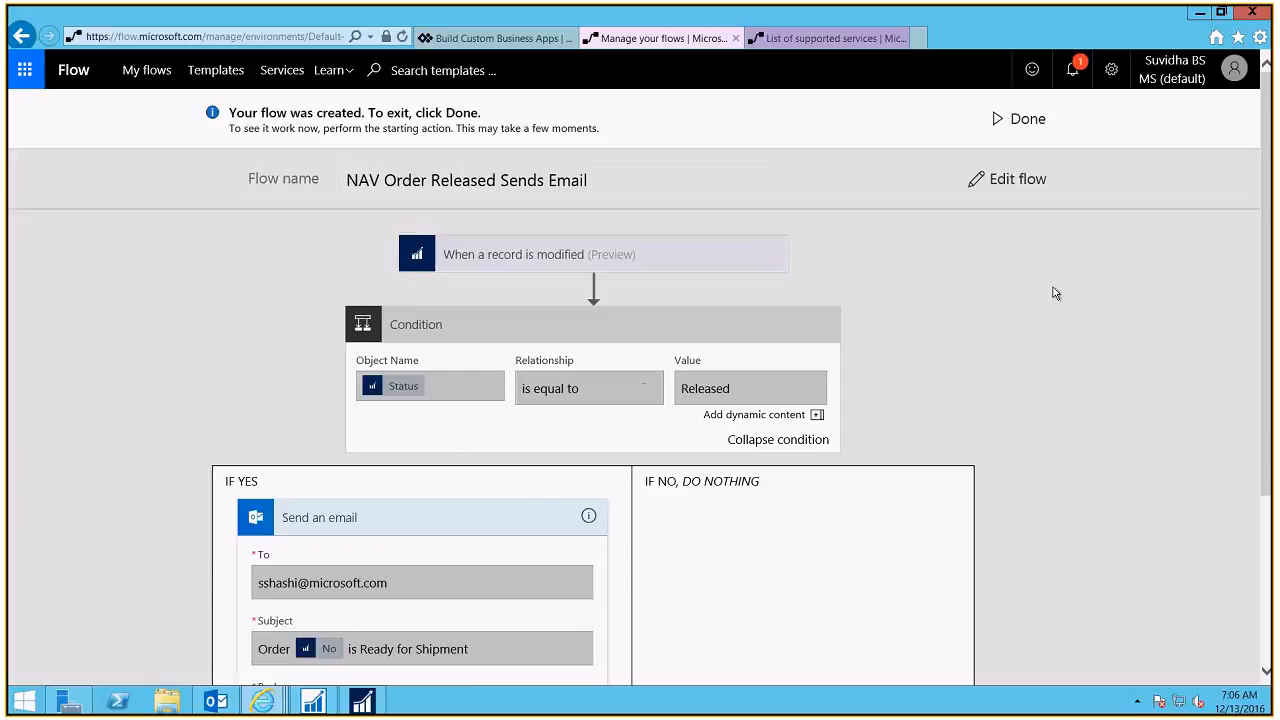
pyautogui.click(1023, 120)
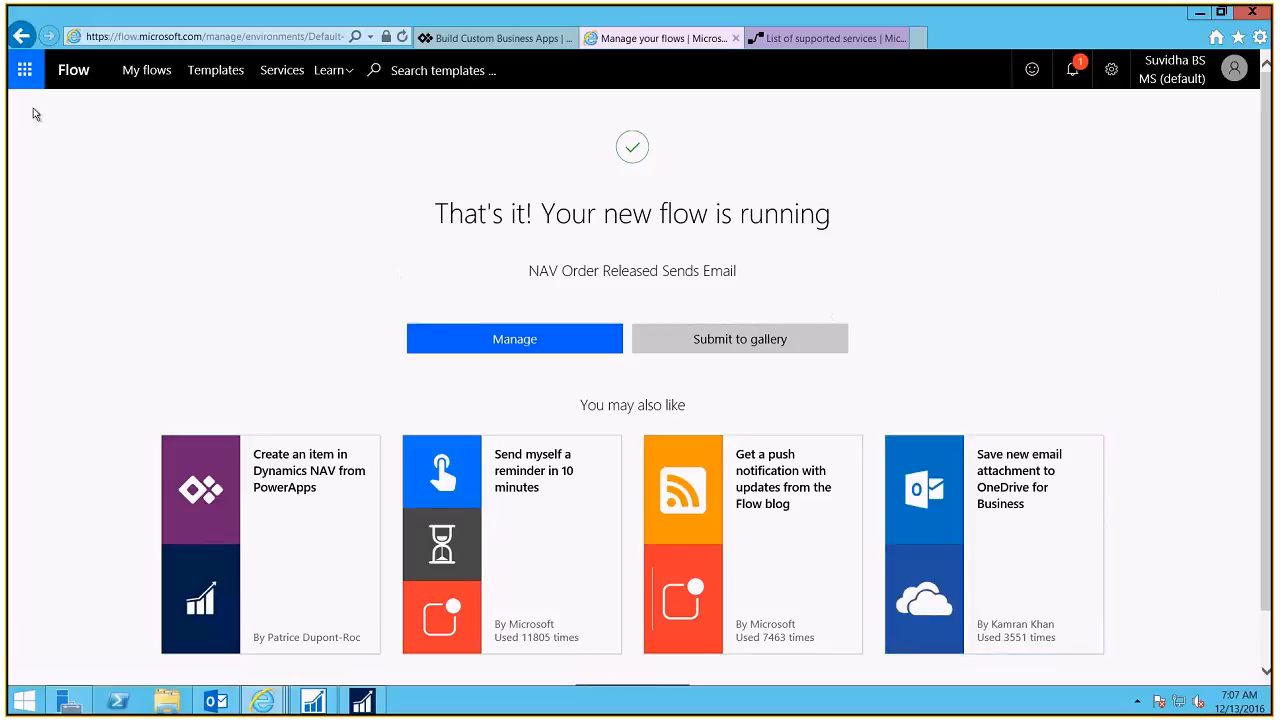
pyautogui.click(147, 70)
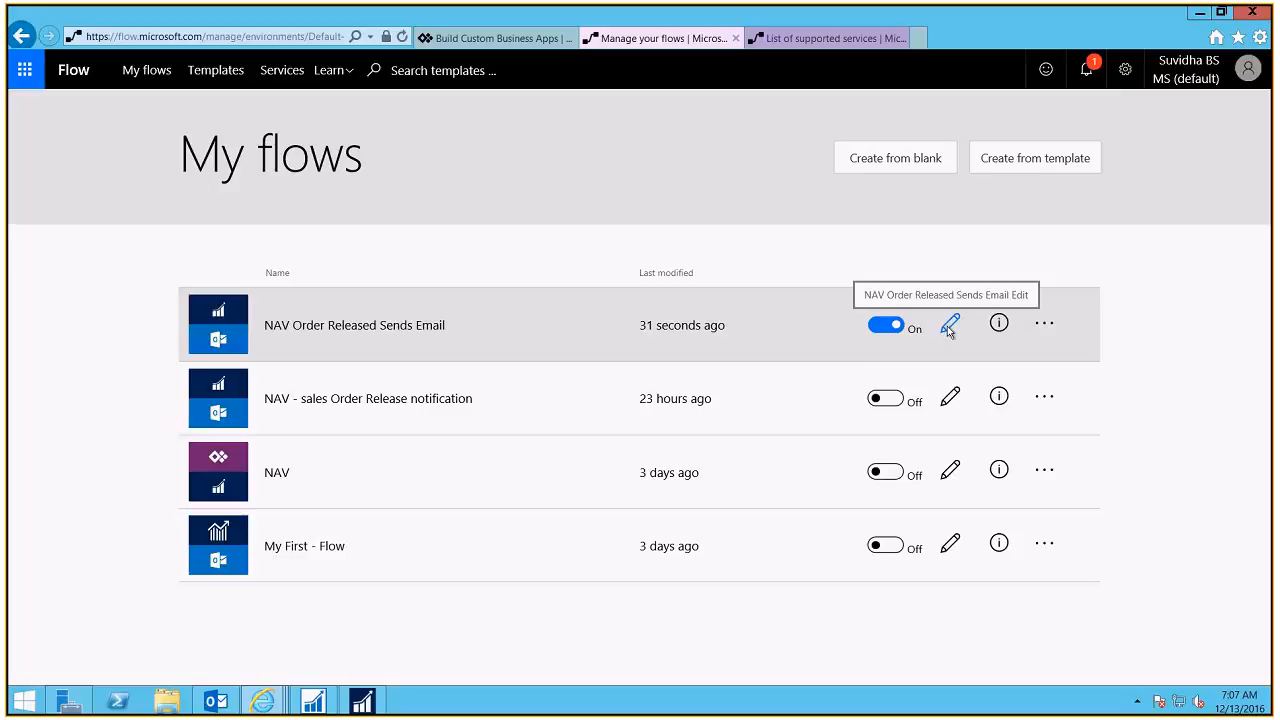
# Step: Show the flow's runs filtered to checks, successes and failures, revealing two Skipped runs, then switch to Dynamics NAV
pyautogui.click(999, 325)
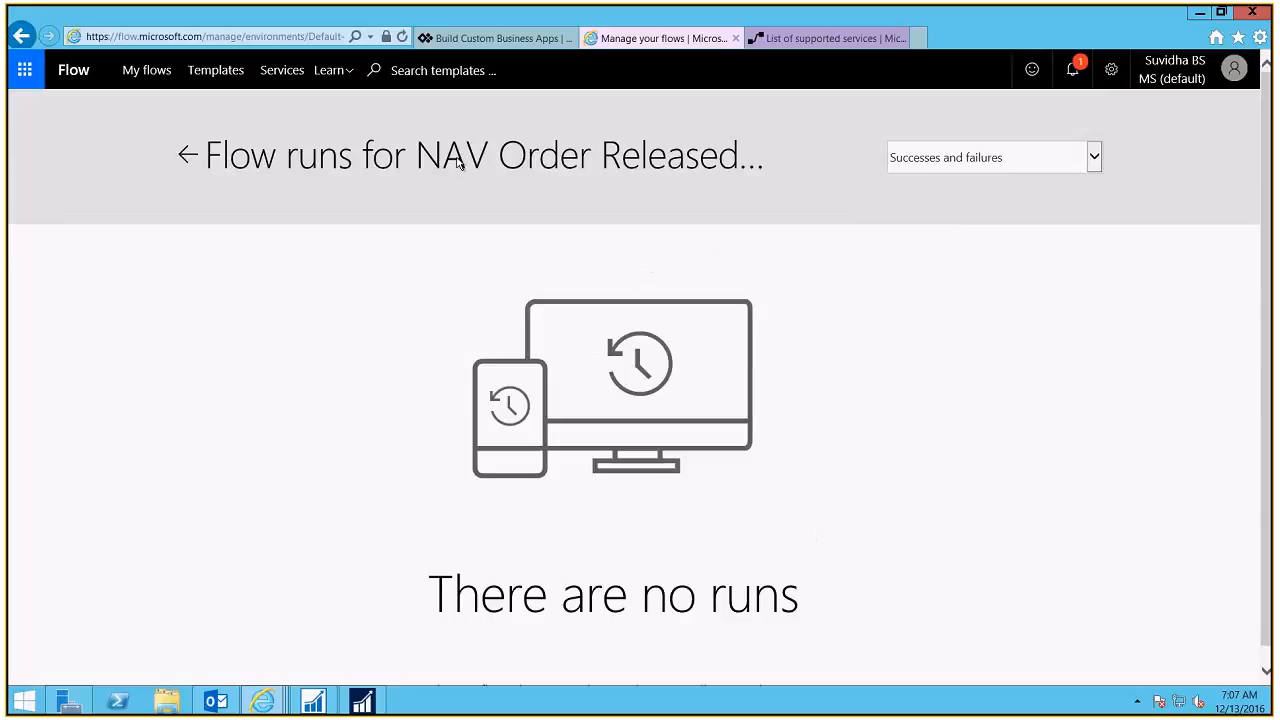
pyautogui.click(1096, 160)
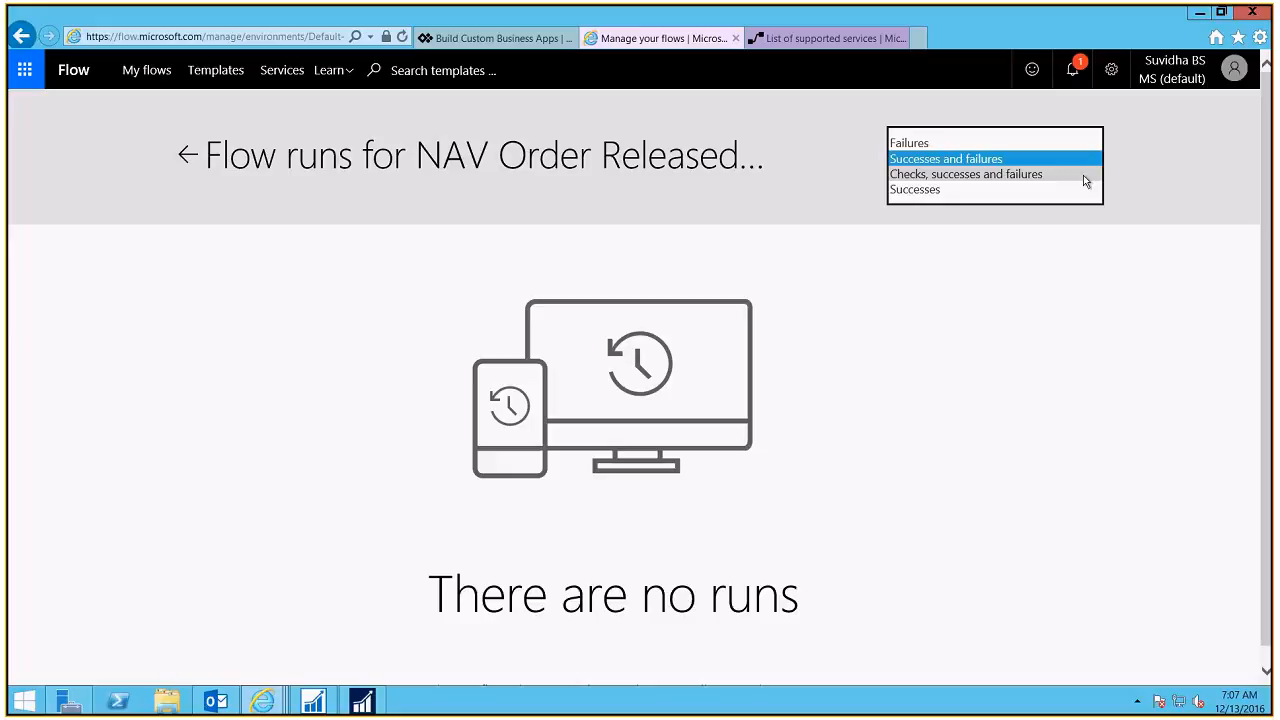
pyautogui.click(1084, 176)
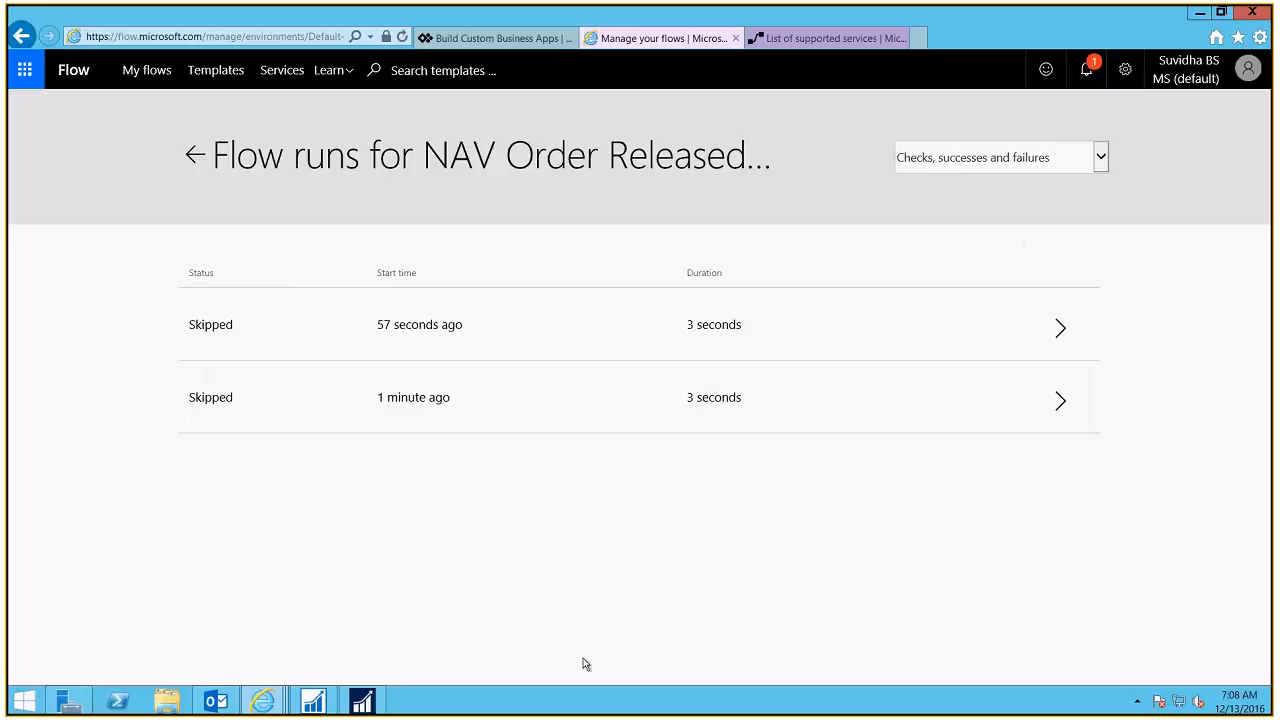
pyautogui.click(361, 700)
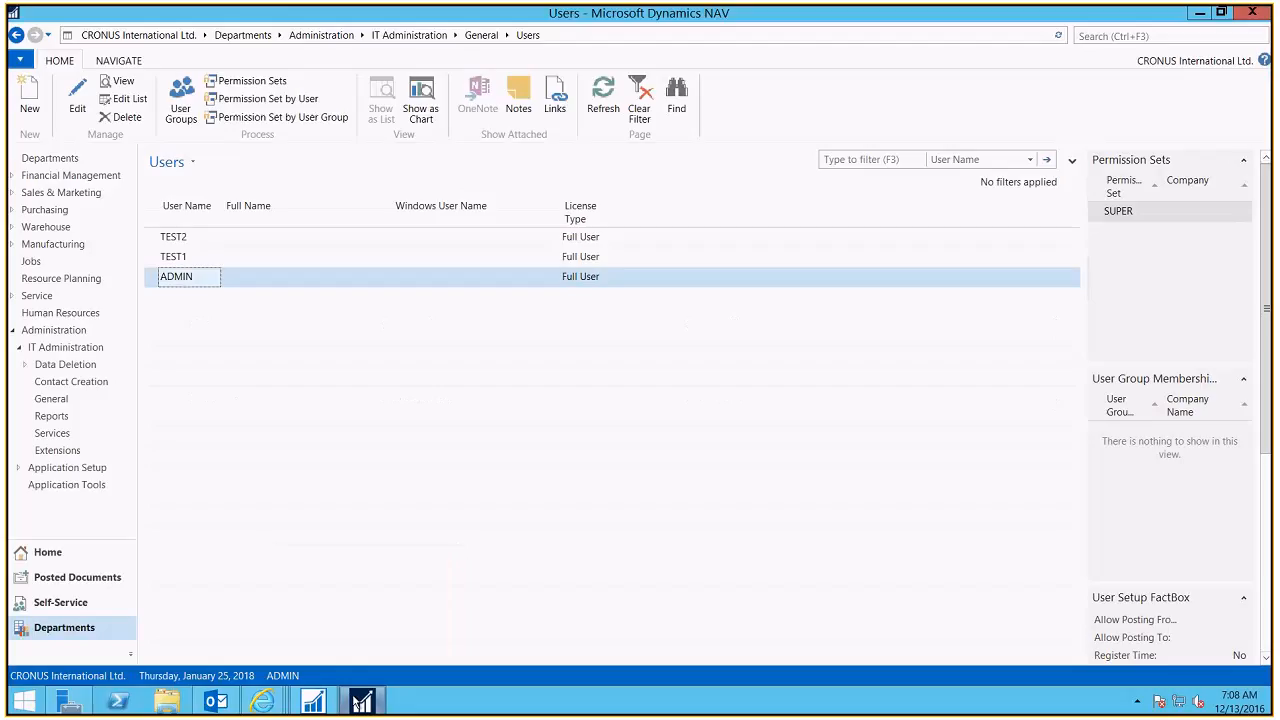
# Step: Open sales order 101020 for Lovaina Contractors from Sales & Marketing's Sales Orders list
pyautogui.click(30, 193)
pyautogui.click(222, 163)
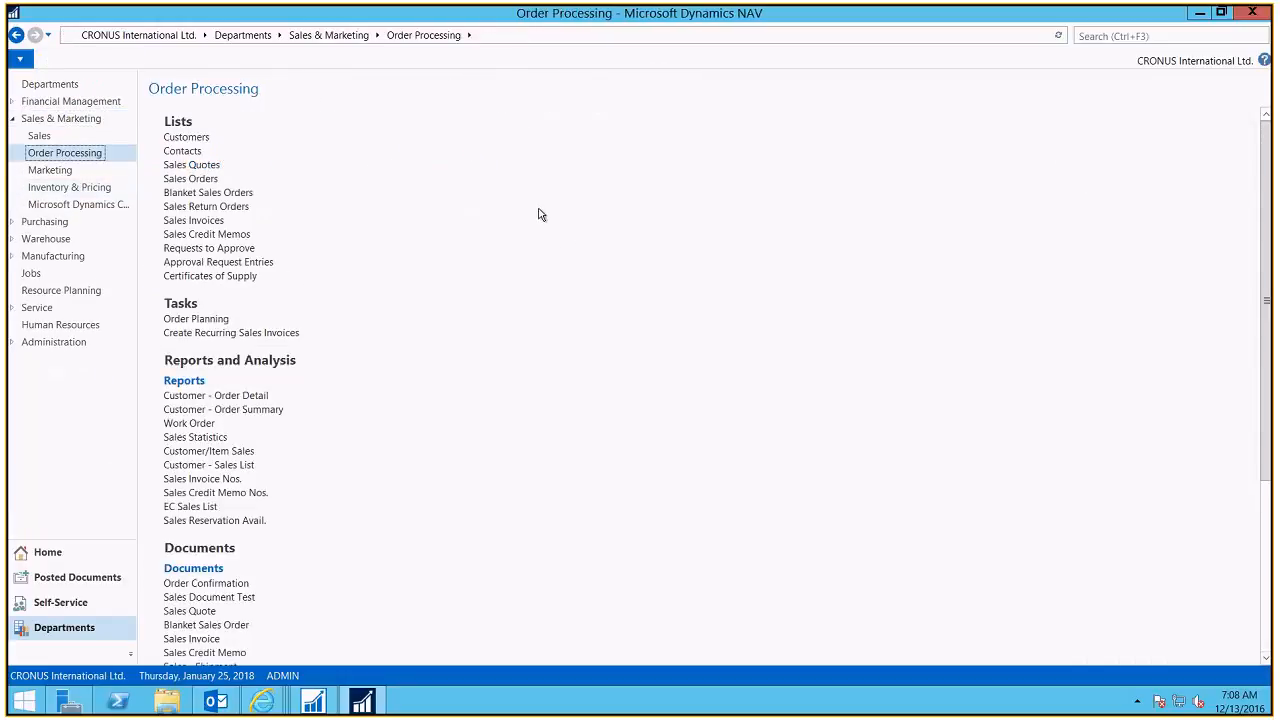
pyautogui.click(178, 180)
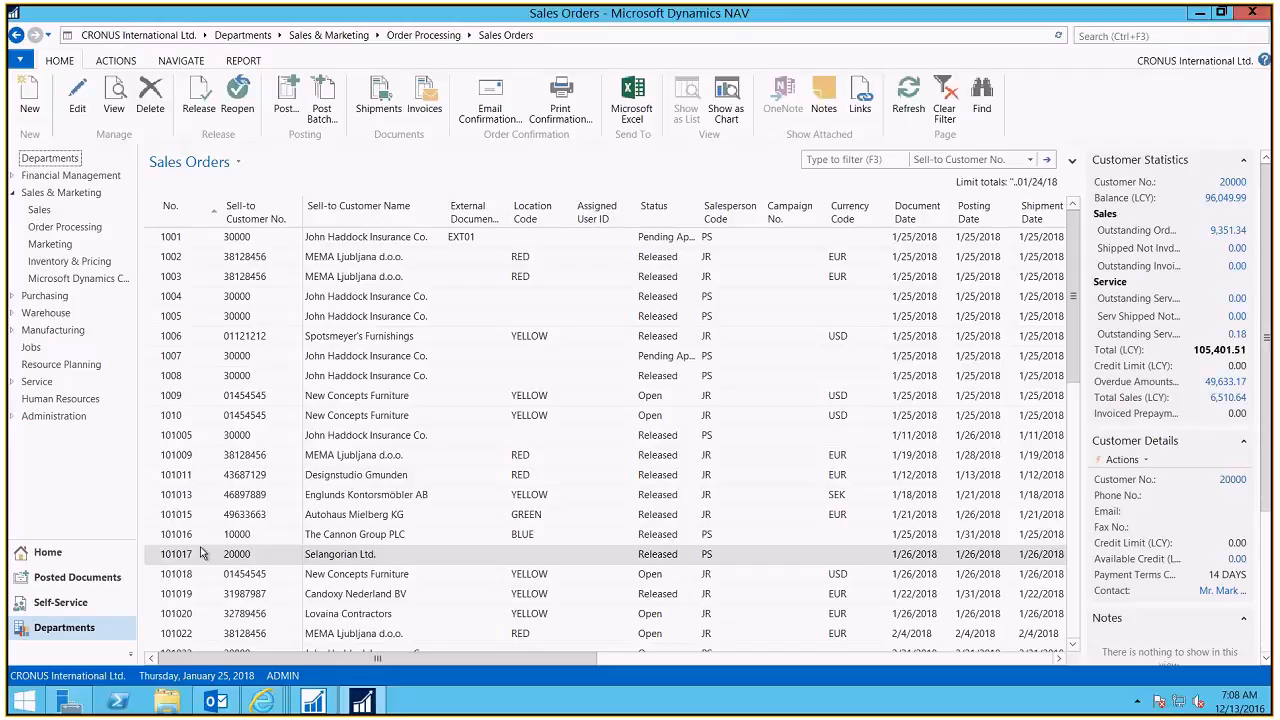
pyautogui.click(177, 618)
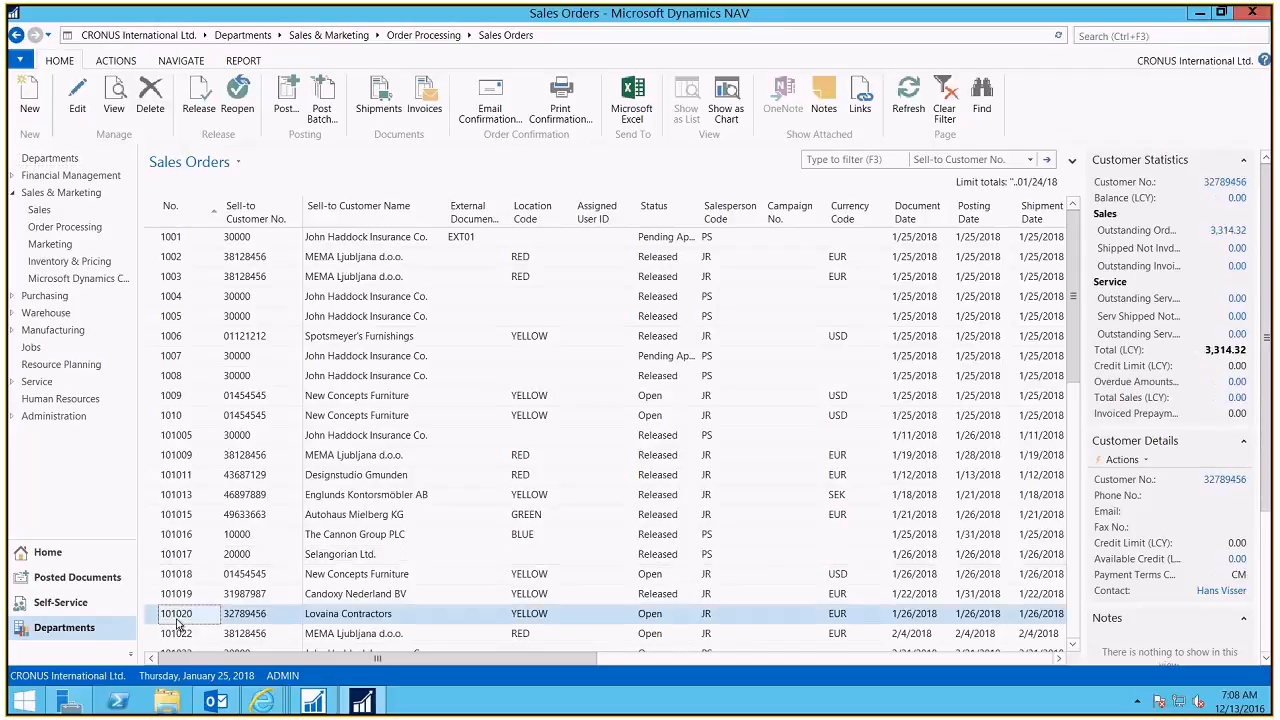
pyautogui.doubleClick(177, 622)
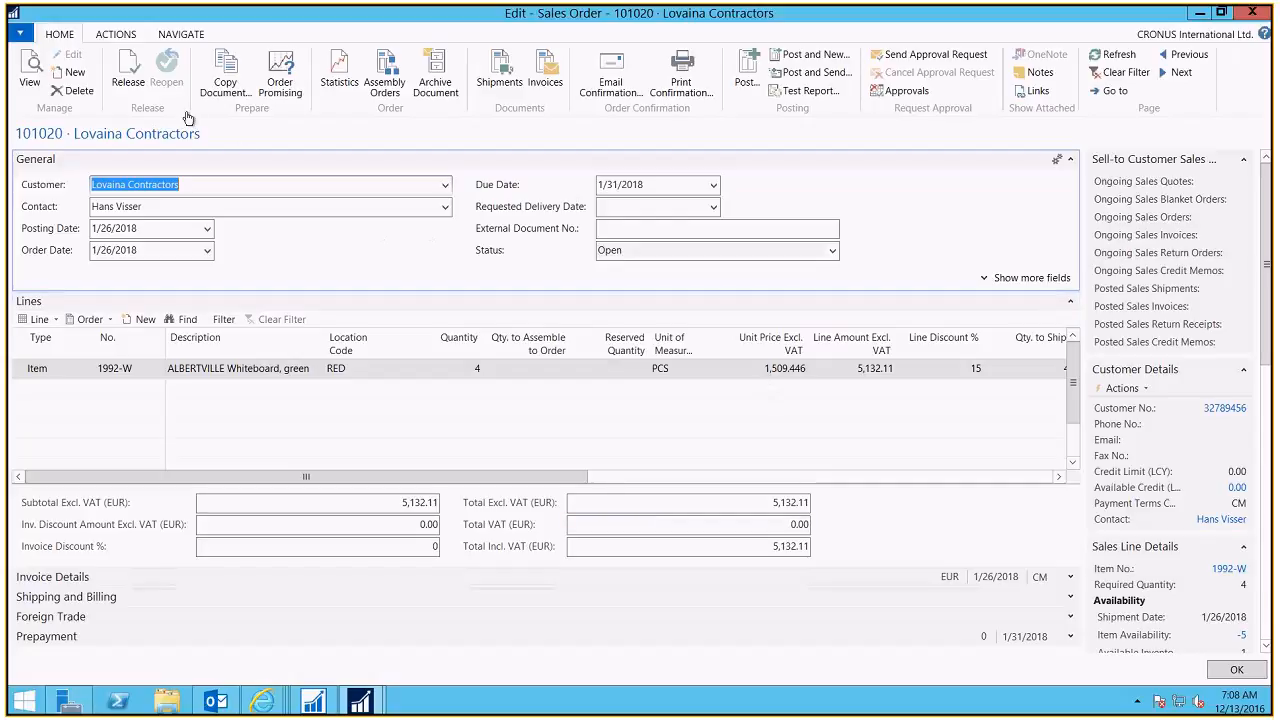
# Step: Release order 101020, check its status reads Released, and close the card confirming exit
pyautogui.click(126, 72)
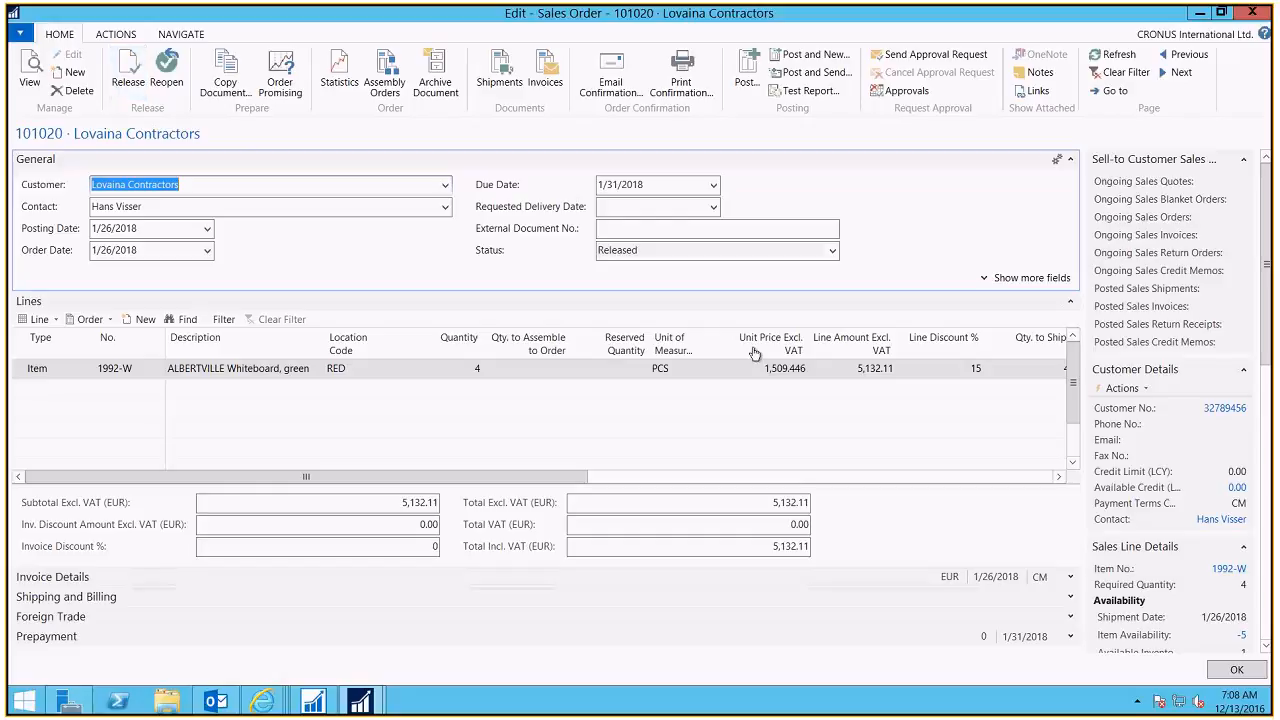
pyautogui.click(660, 251)
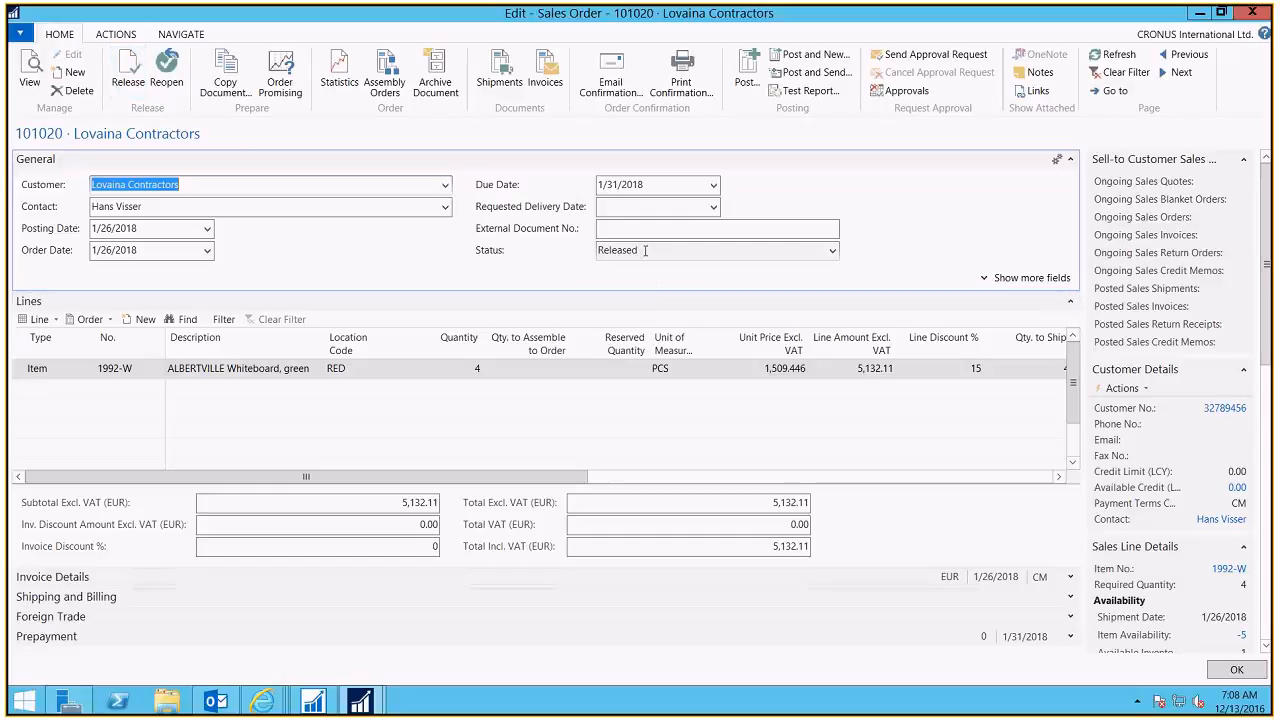
pyautogui.click(1252, 12)
pyautogui.click(640, 371)
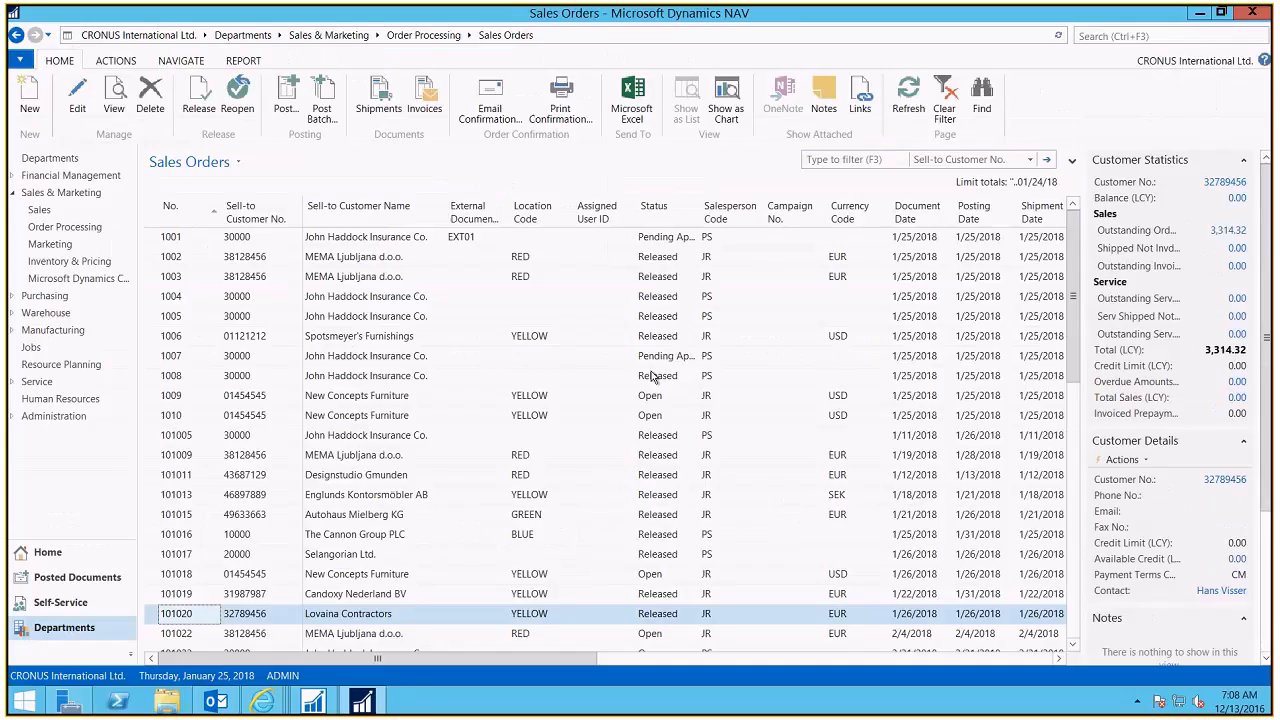
pyautogui.moveTo(262, 700)
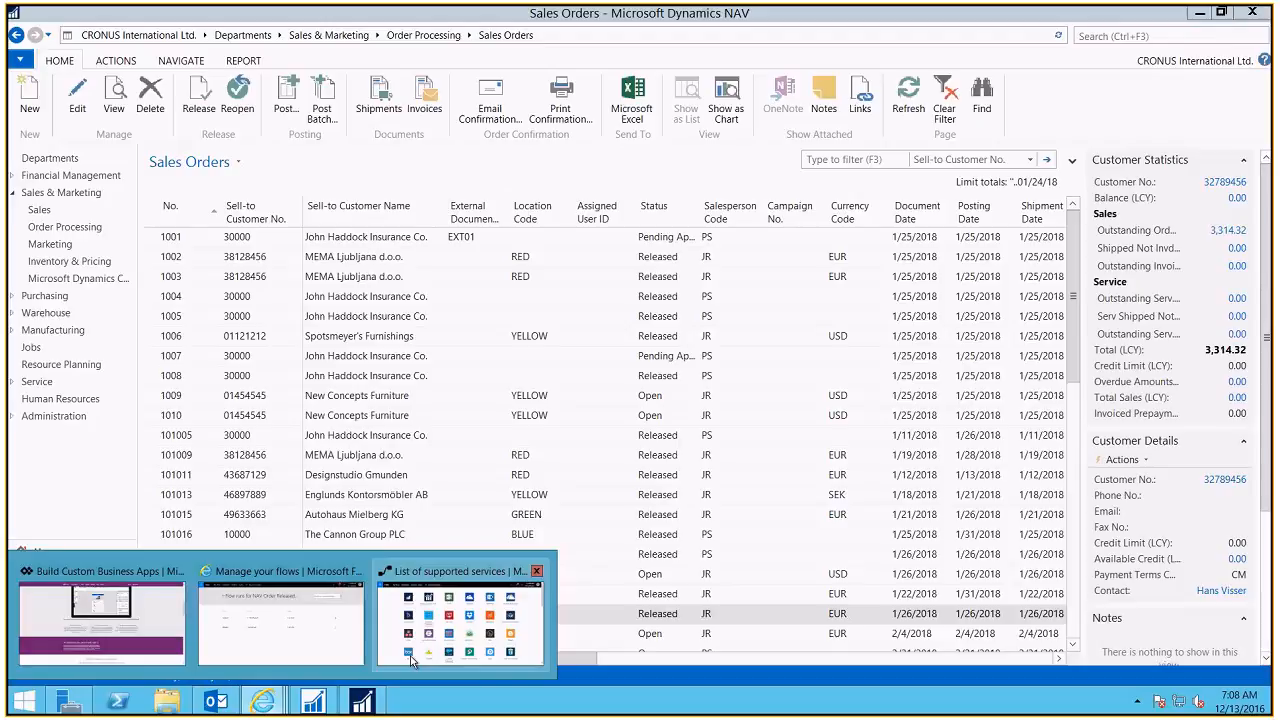
# Step: Open the run history of NAV Order Released Sends Email from My flows
pyautogui.click(281, 622)
pyautogui.click(183, 157)
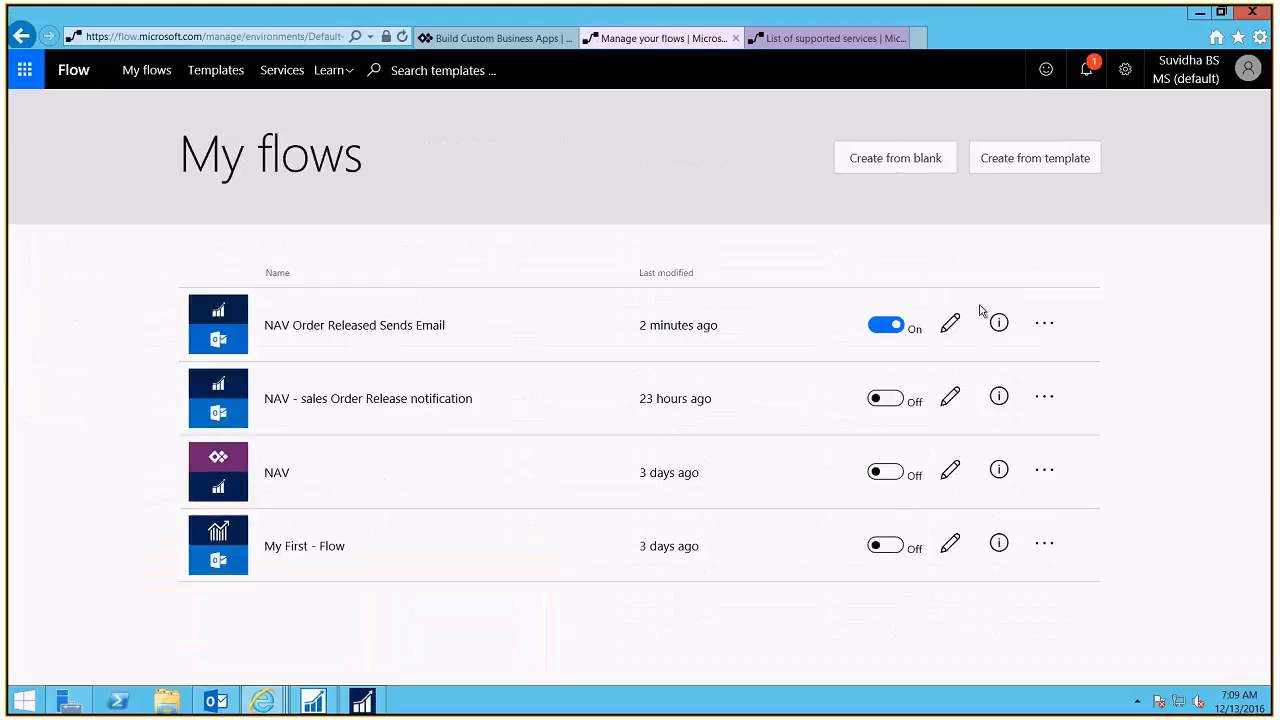
pyautogui.click(1003, 324)
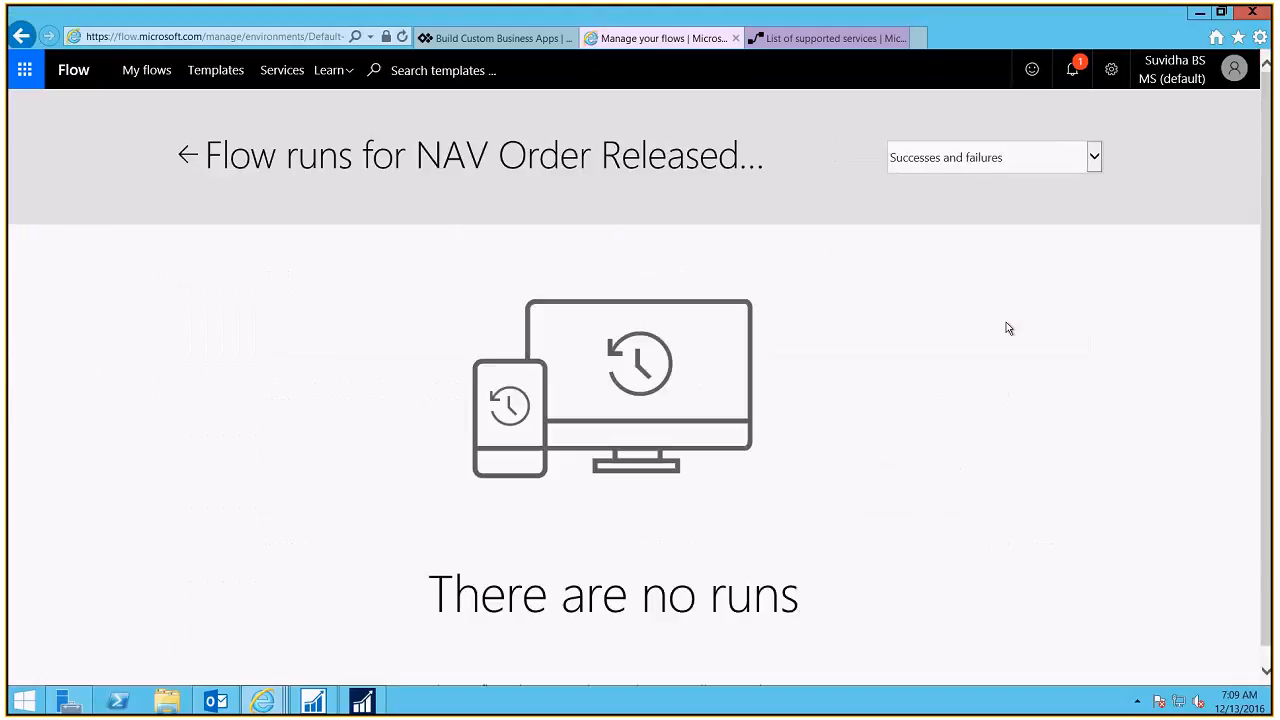
# Step: Filter runs to 'Checks, successes and failures', select the newest Succeeded run, then switch to Outlook
pyautogui.click(1094, 165)
pyautogui.click(1083, 175)
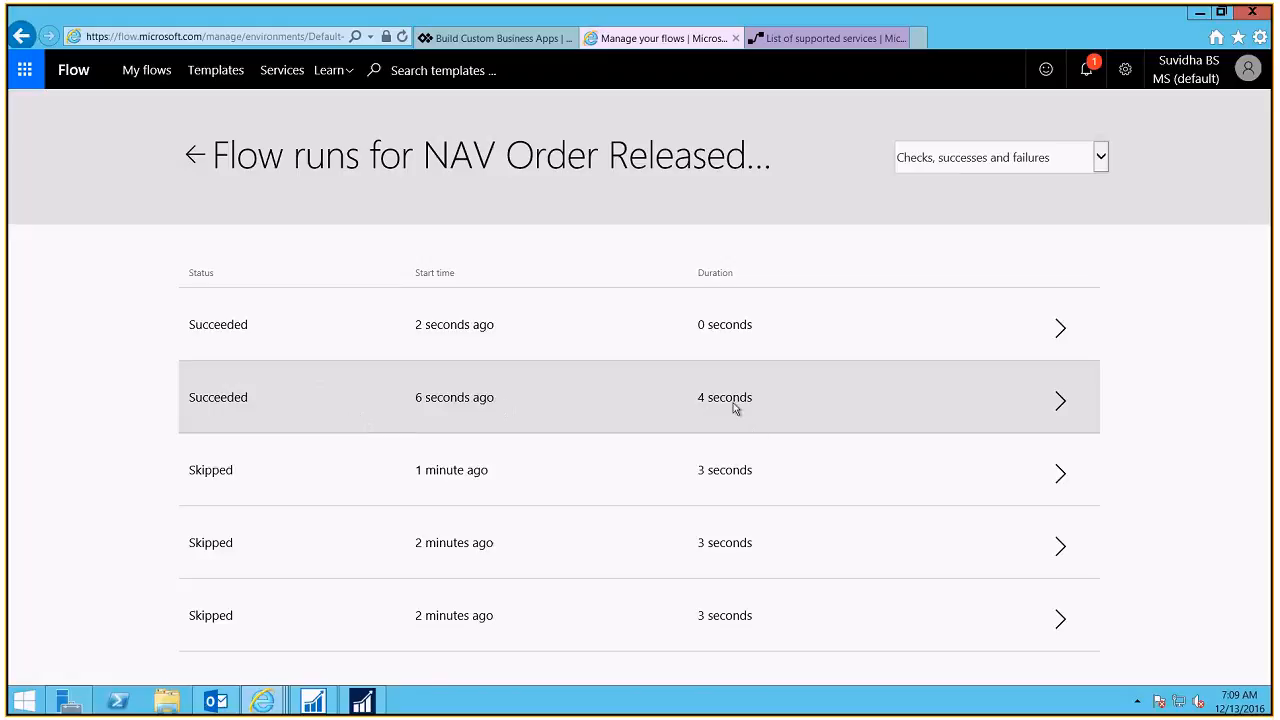
pyautogui.click(750, 330)
pyautogui.click(217, 703)
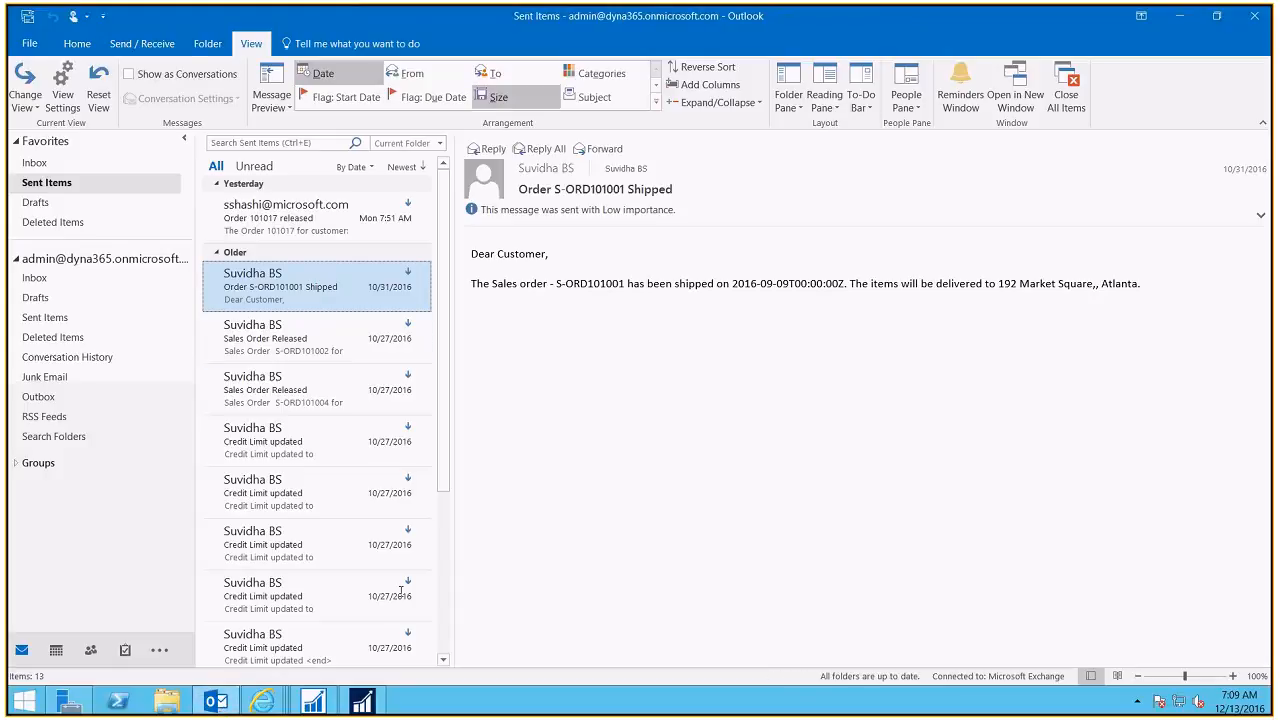
# Step: Open today's 'Order 101020 is Ready for Shipment' email from Sent Items
pyautogui.click(36, 163)
pyautogui.click(46, 182)
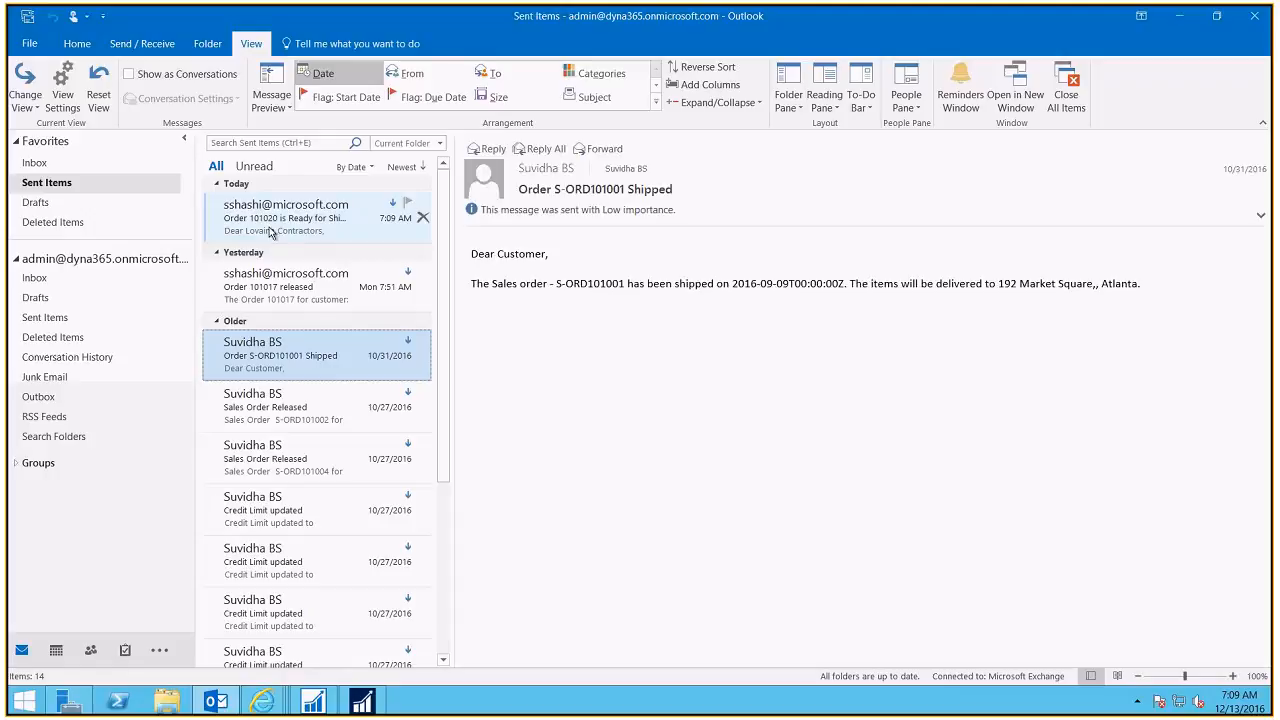
pyautogui.click(270, 233)
pyautogui.doubleClick(270, 233)
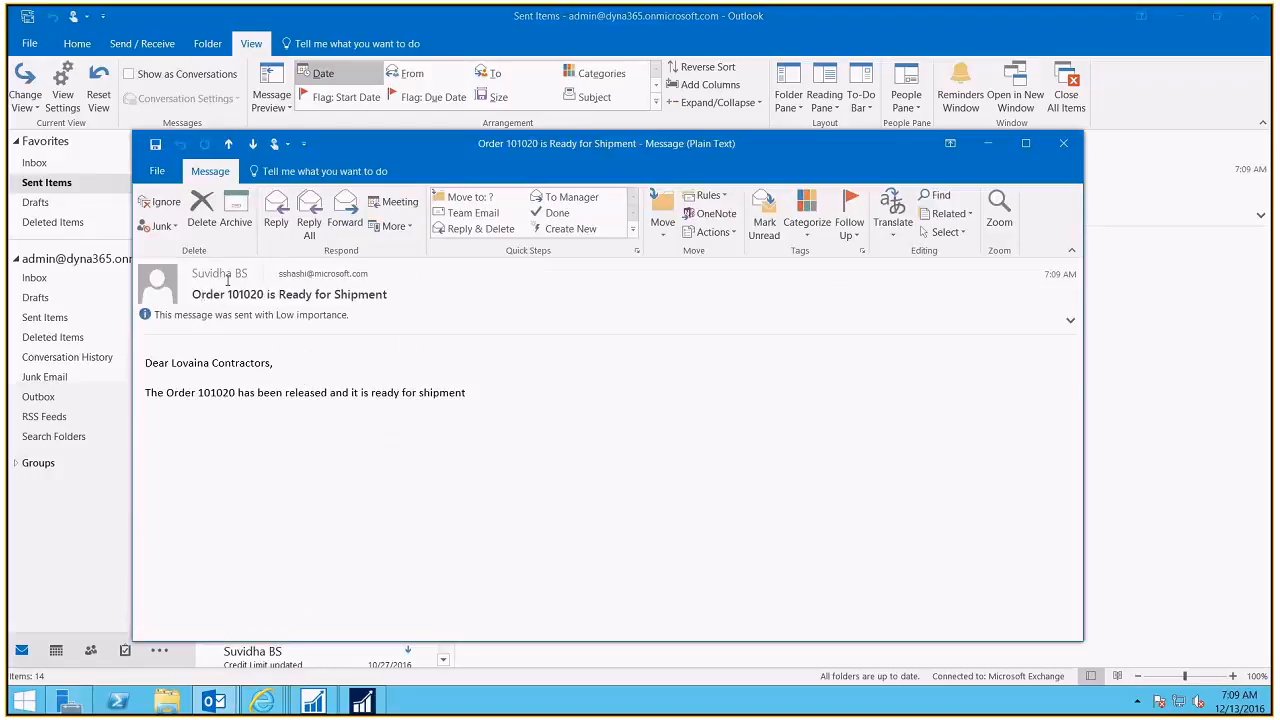
# Step: Review the sender, Lovaina Contractors greeting and order-released sentence, then close the email and minimize Outlook
pyautogui.moveTo(193, 273); pyautogui.dragTo(248, 273)
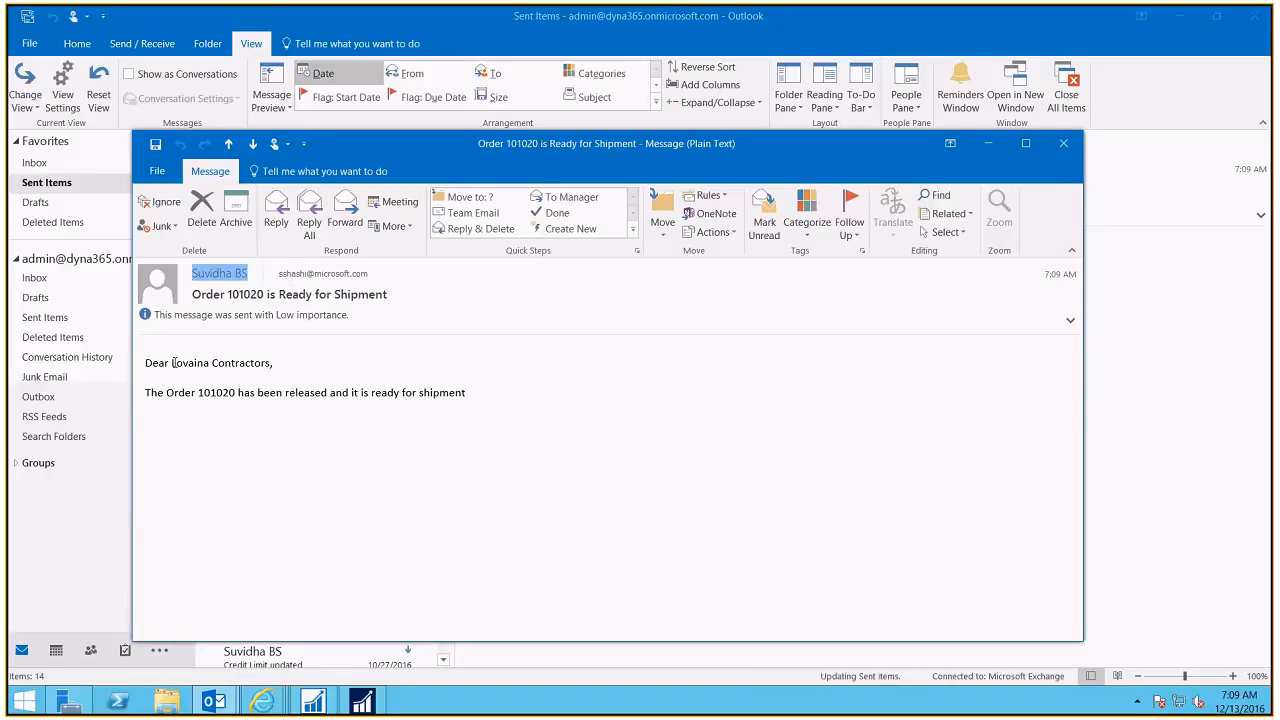
pyautogui.moveTo(172, 363); pyautogui.dragTo(273, 364)
pyautogui.moveTo(145, 393); pyautogui.dragTo(522, 389)
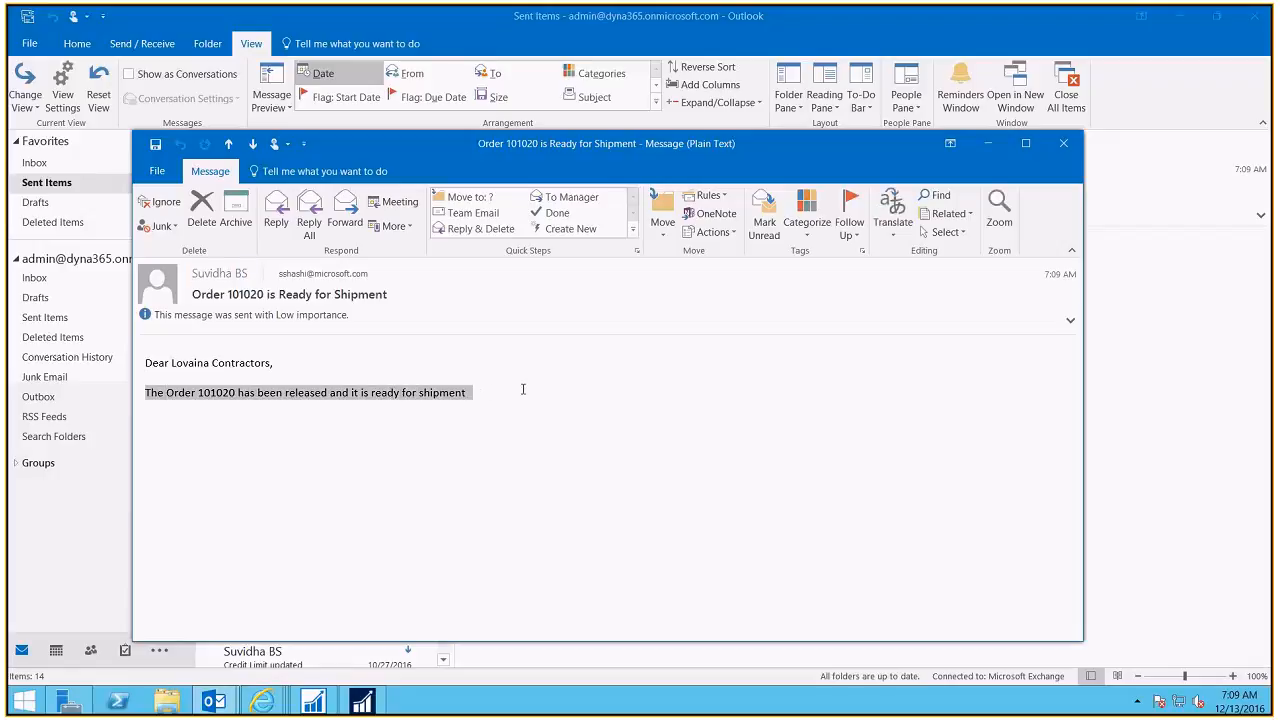
pyautogui.click(1063, 143)
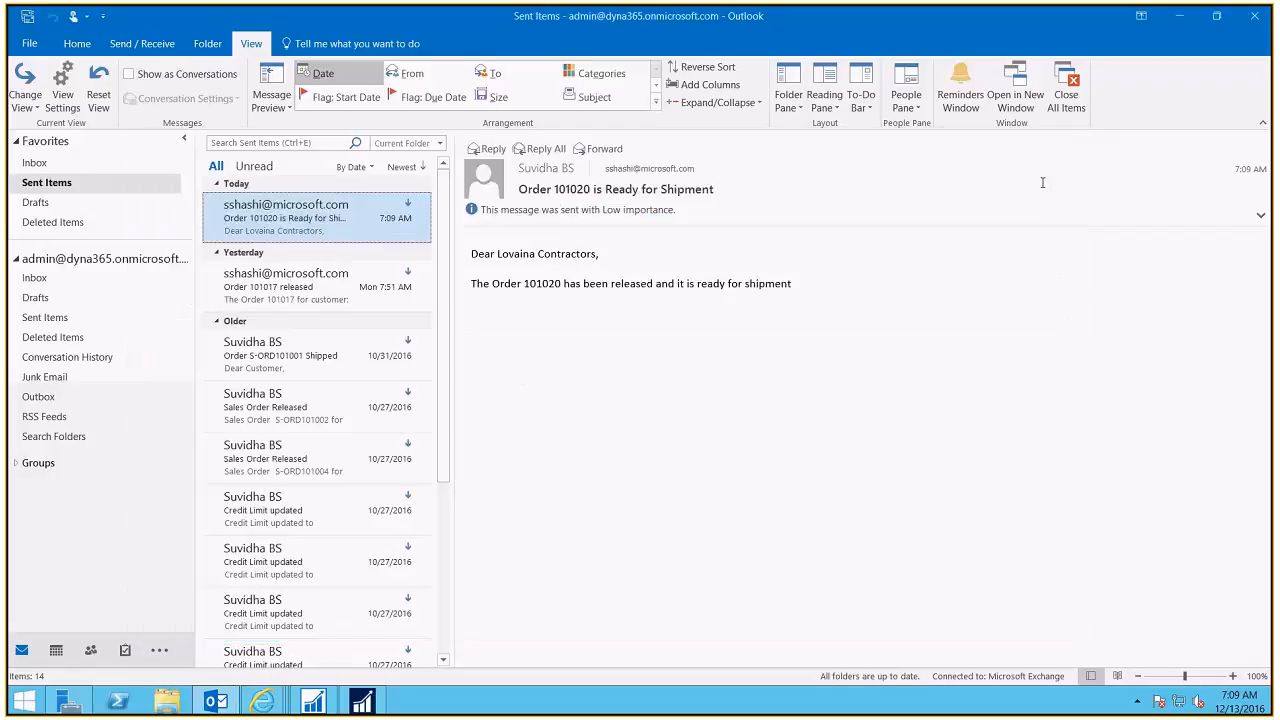
pyautogui.click(1180, 16)
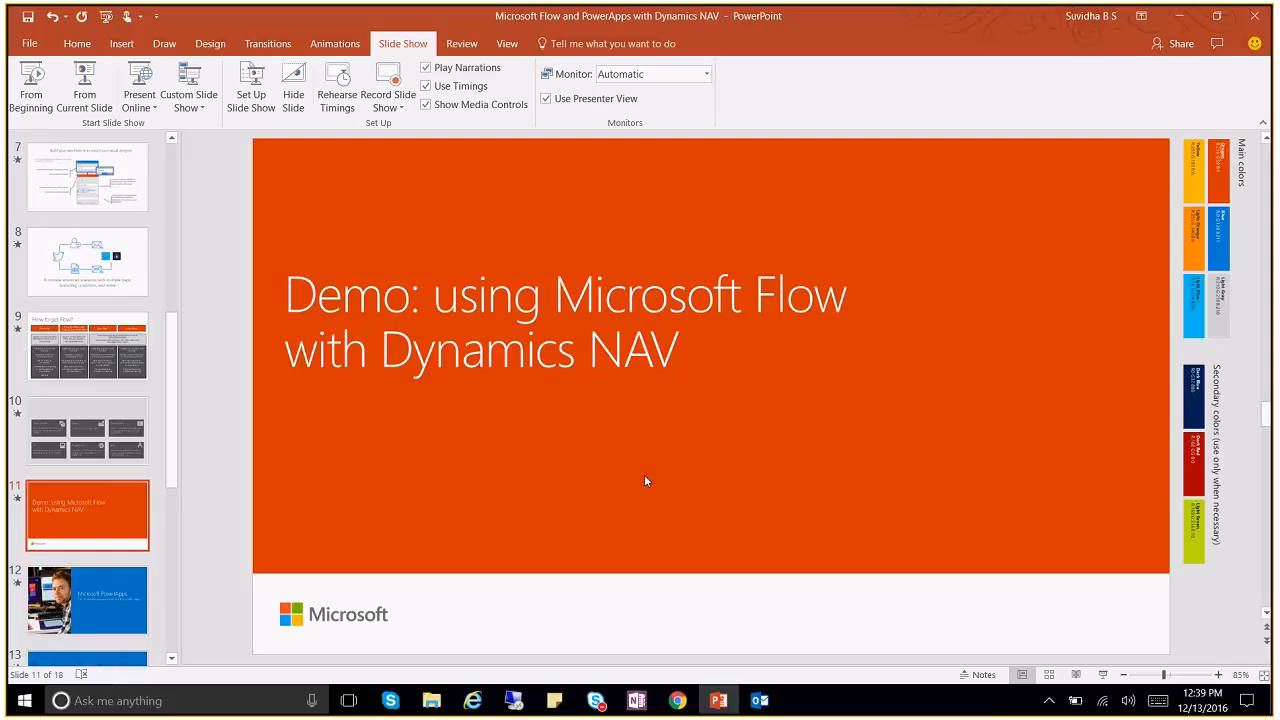
# Step: Open the received 'Order 101020 is Ready for Shipment' email in the recipient's Inbox, close it, and return to the flow runs
pyautogui.click(760, 701)
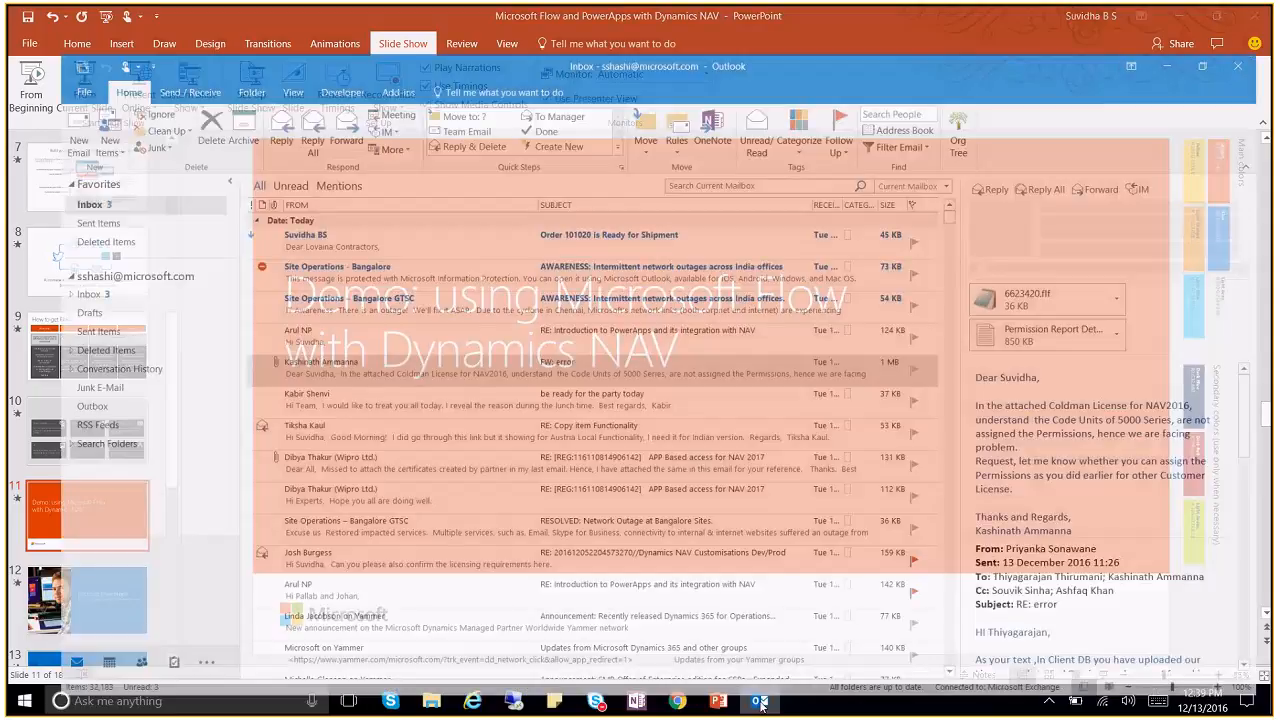
pyautogui.doubleClick(320, 240)
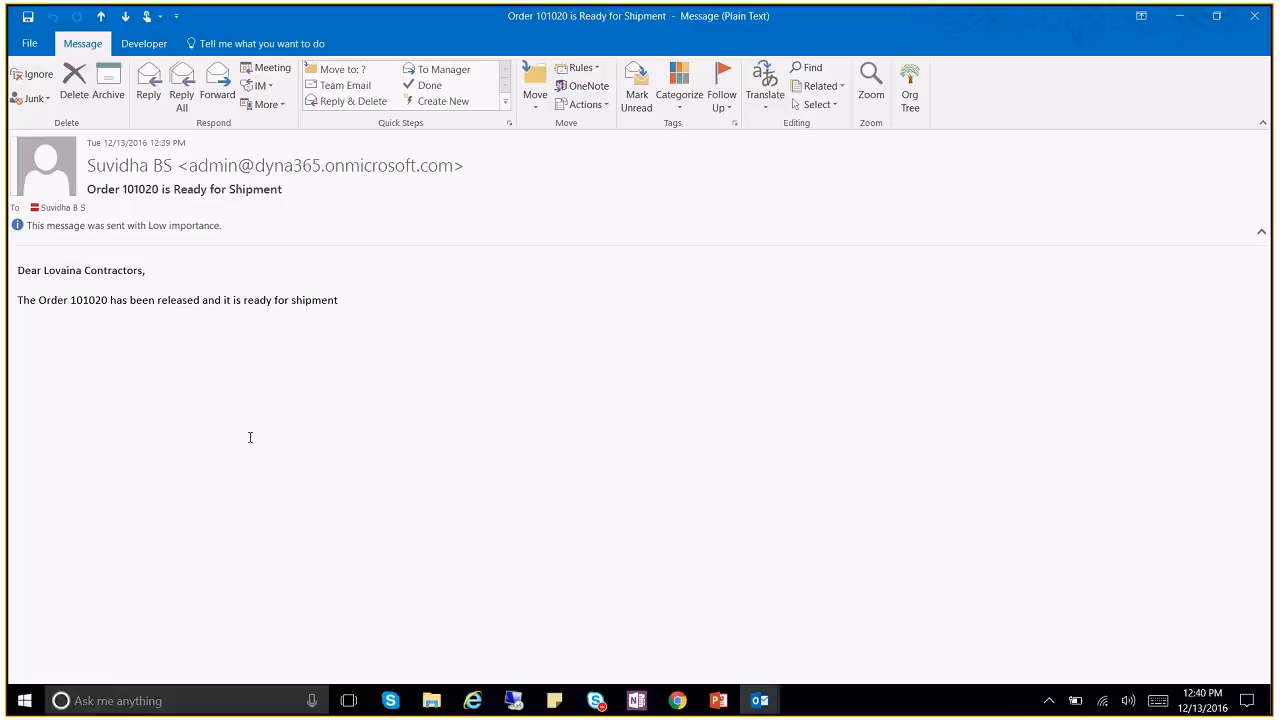
pyautogui.press('Escape')
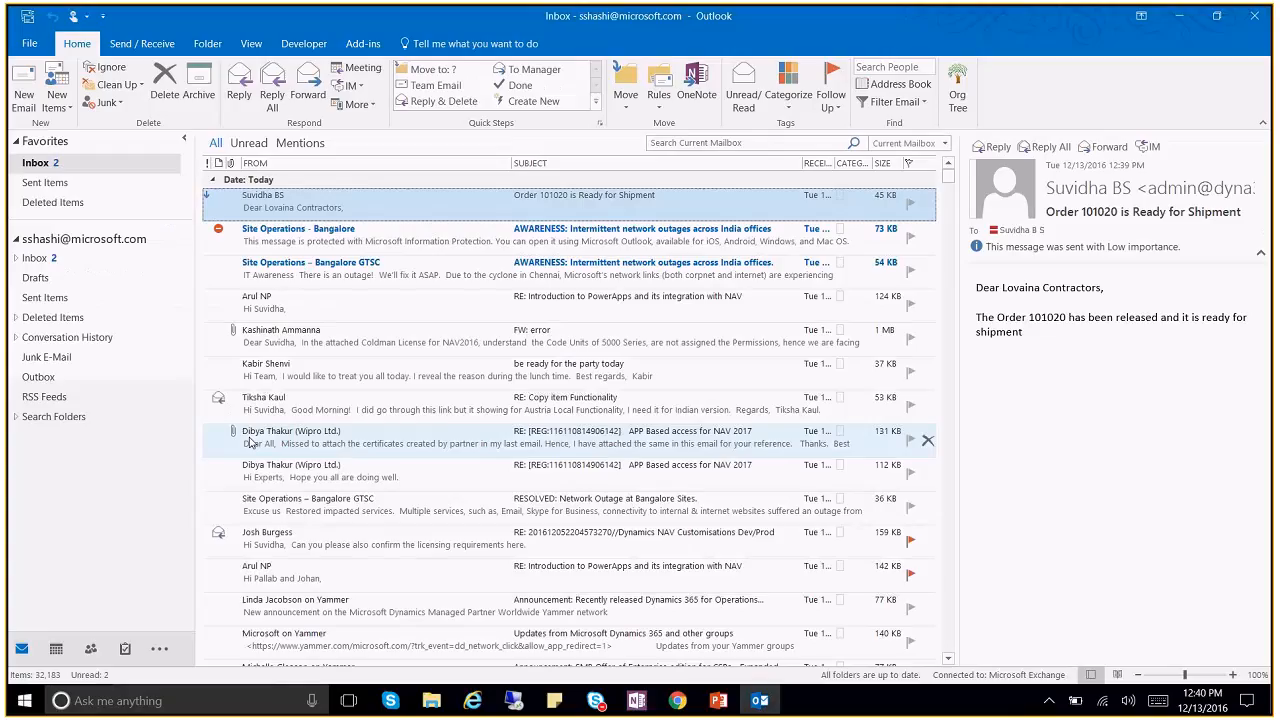
pyautogui.click(513, 701)
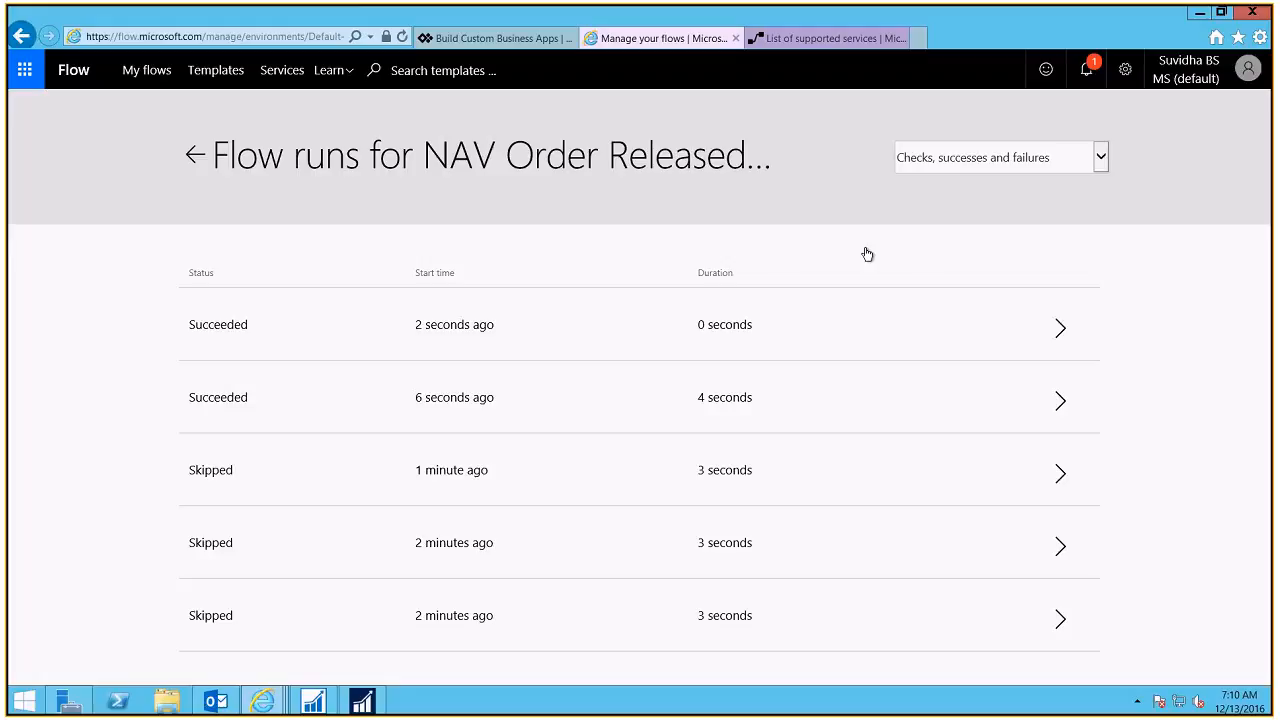
# Step: Return to My flows, open and dismiss NAV Order Released Sends Email's options without deleting, then open Learn
pyautogui.click(193, 157)
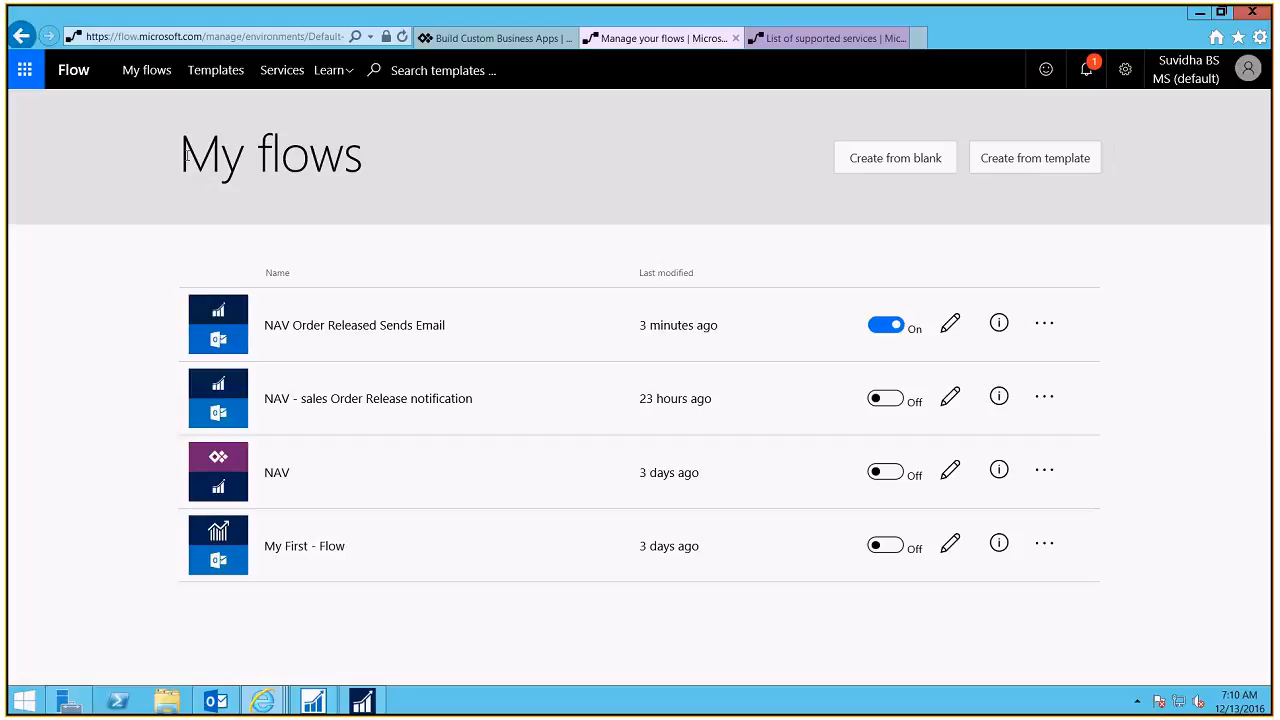
pyautogui.click(1041, 329)
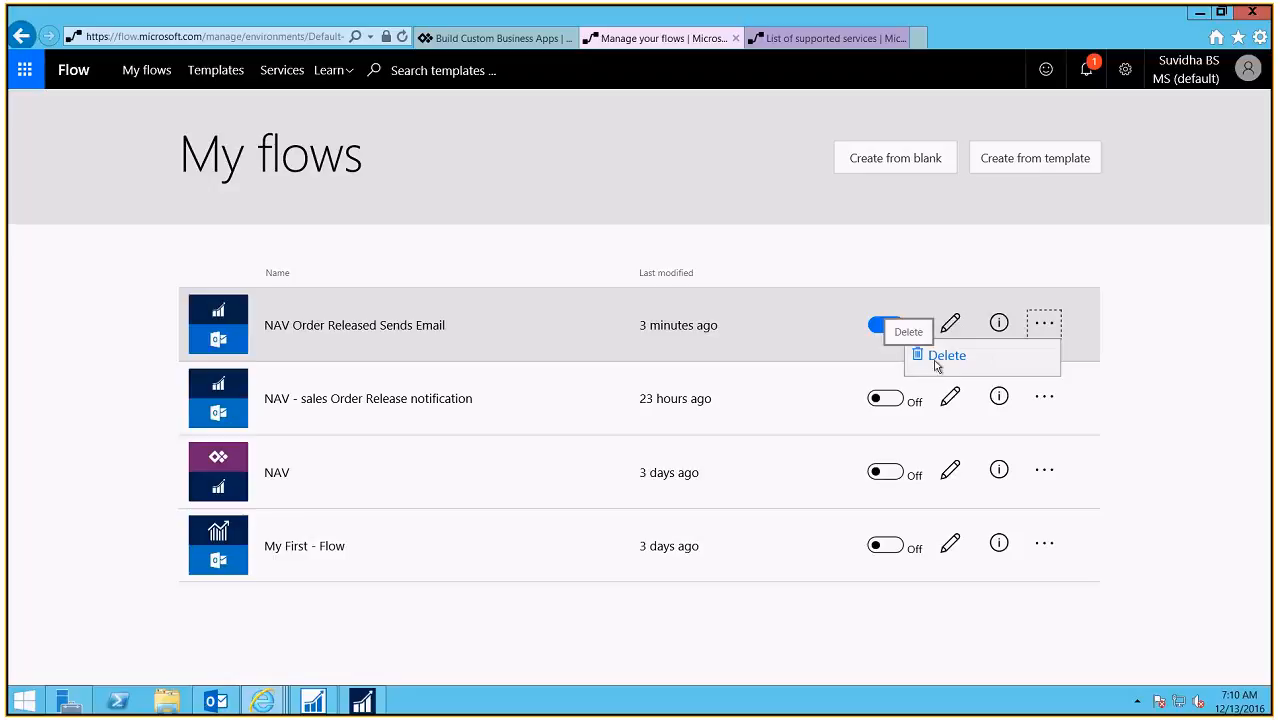
pyautogui.click(1216, 328)
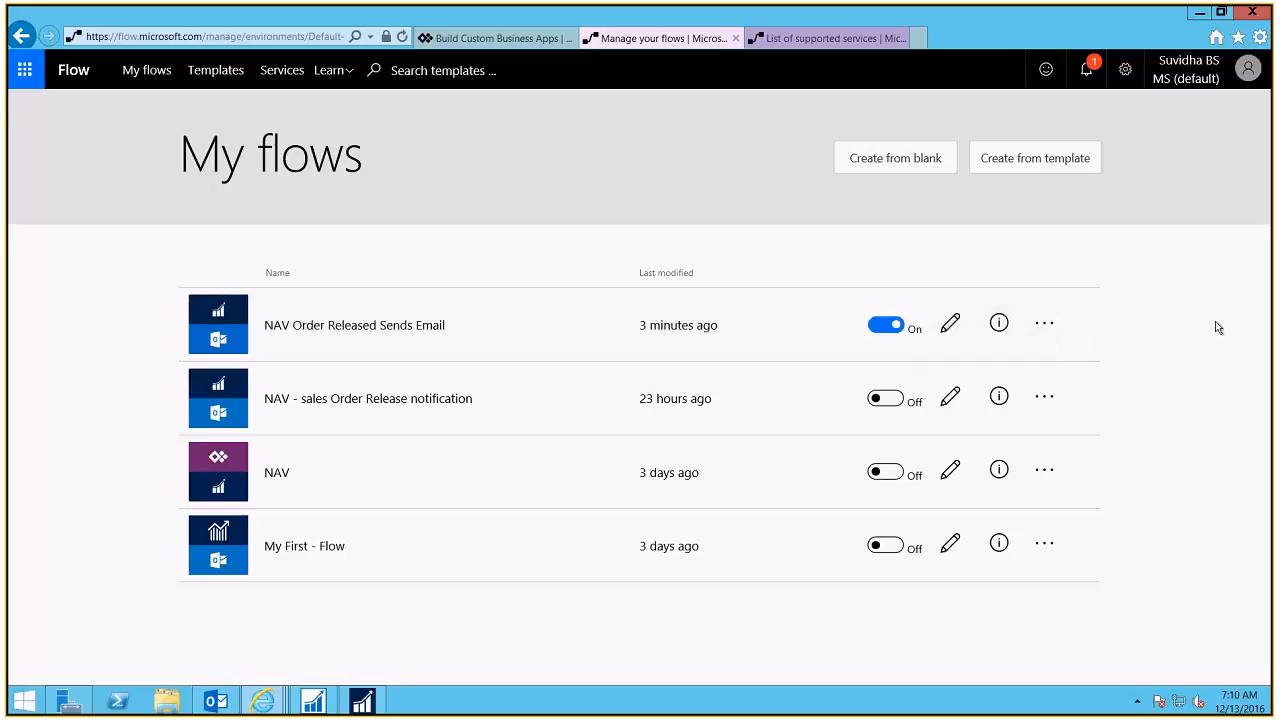
pyautogui.click(1050, 324)
pyautogui.click(1167, 360)
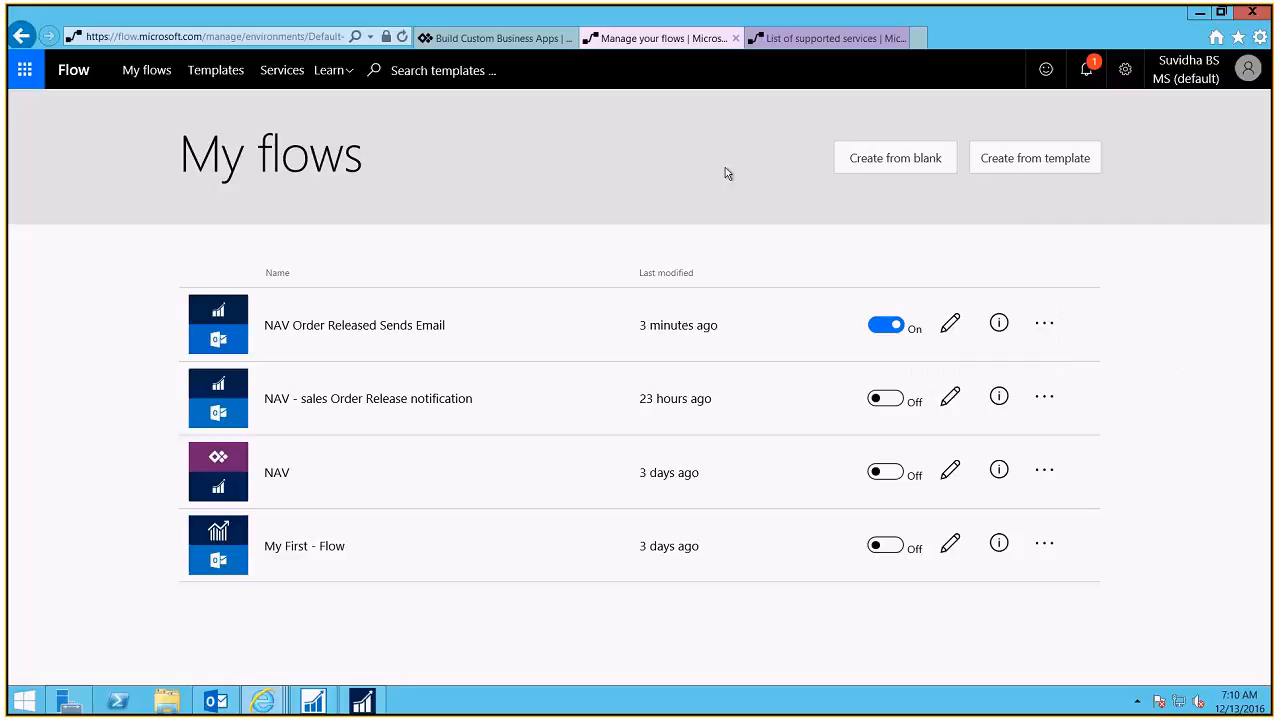
pyautogui.click(334, 71)
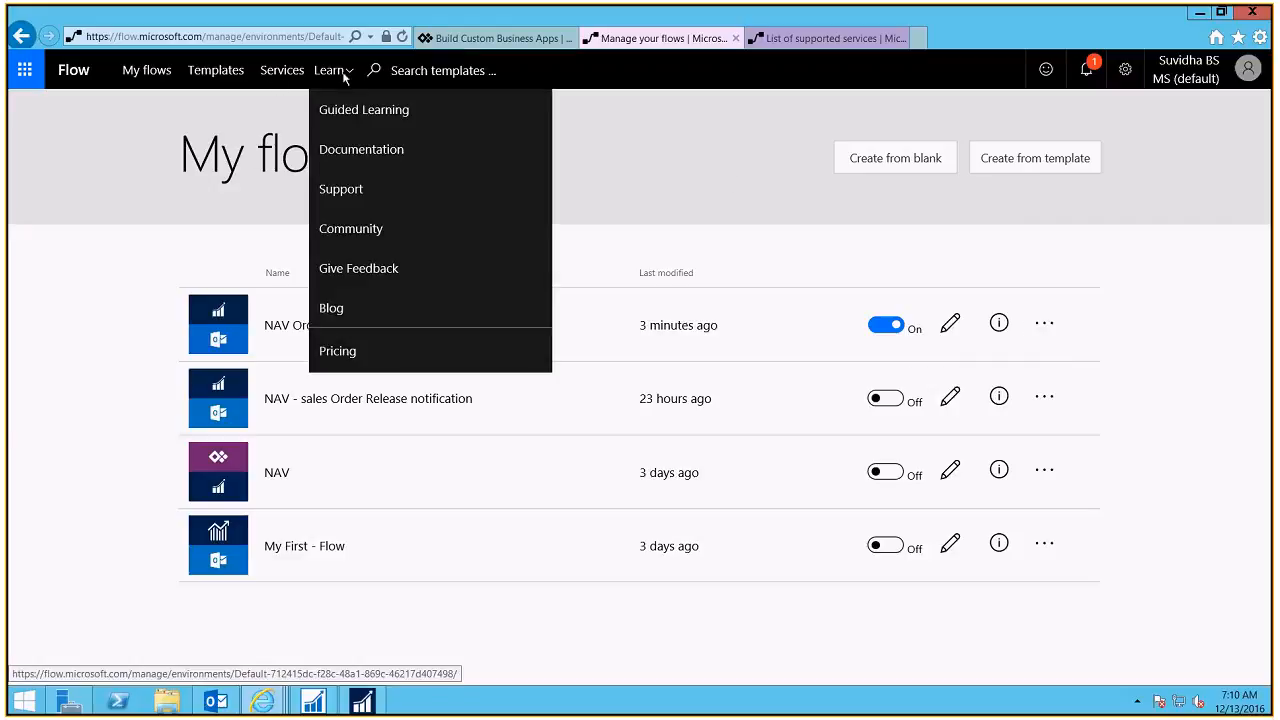
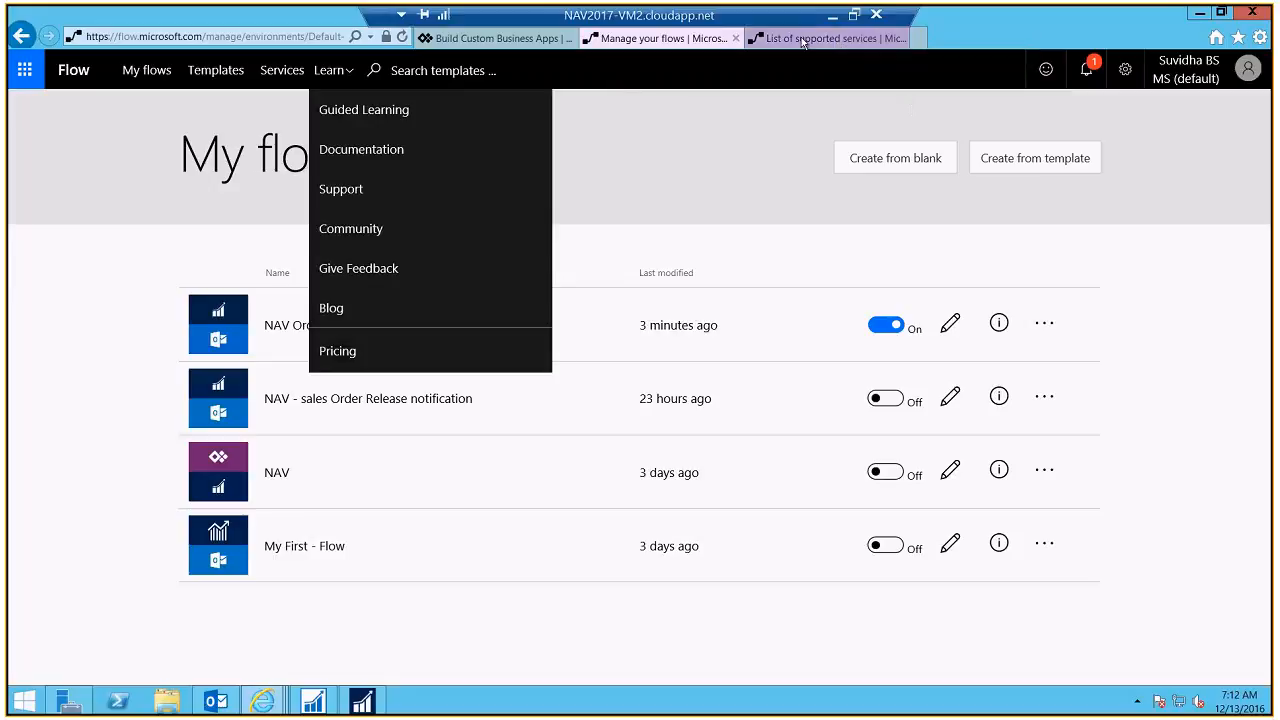
# Step: Close the Manage your flows, supported services and PowerApps pages, shutting Internet Explorer
pyautogui.click(734, 40)
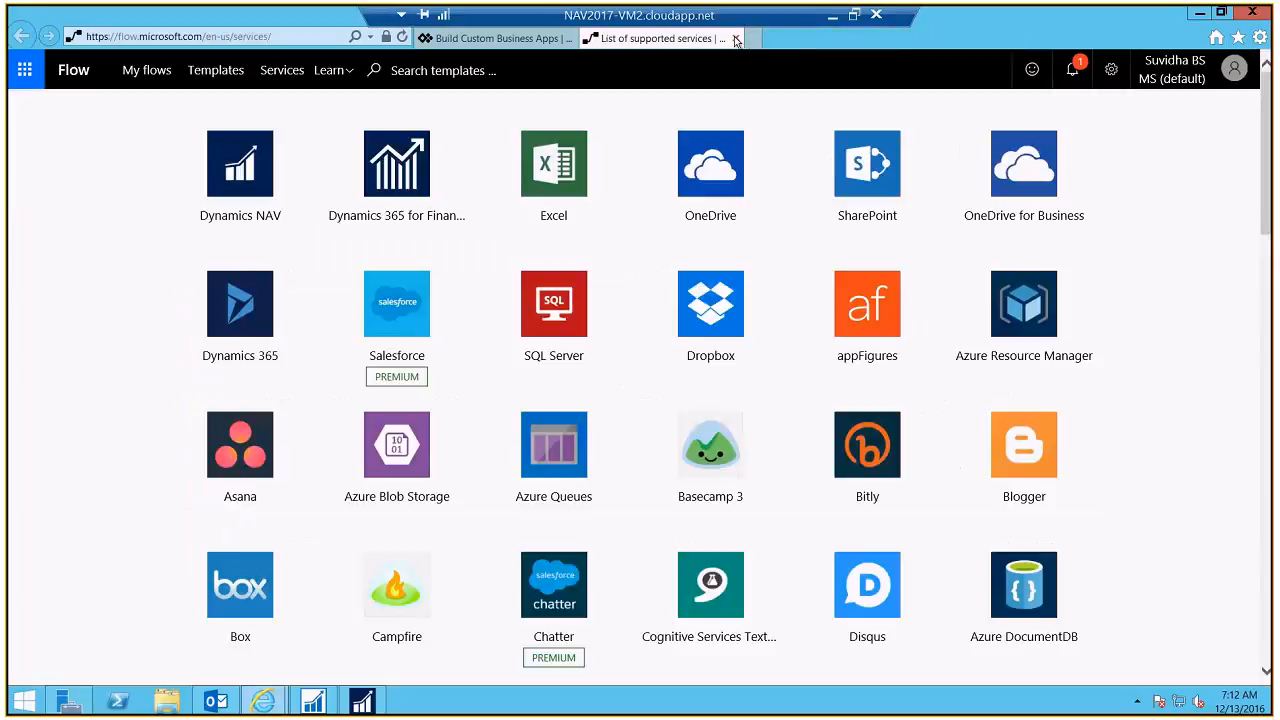
pyautogui.click(736, 40)
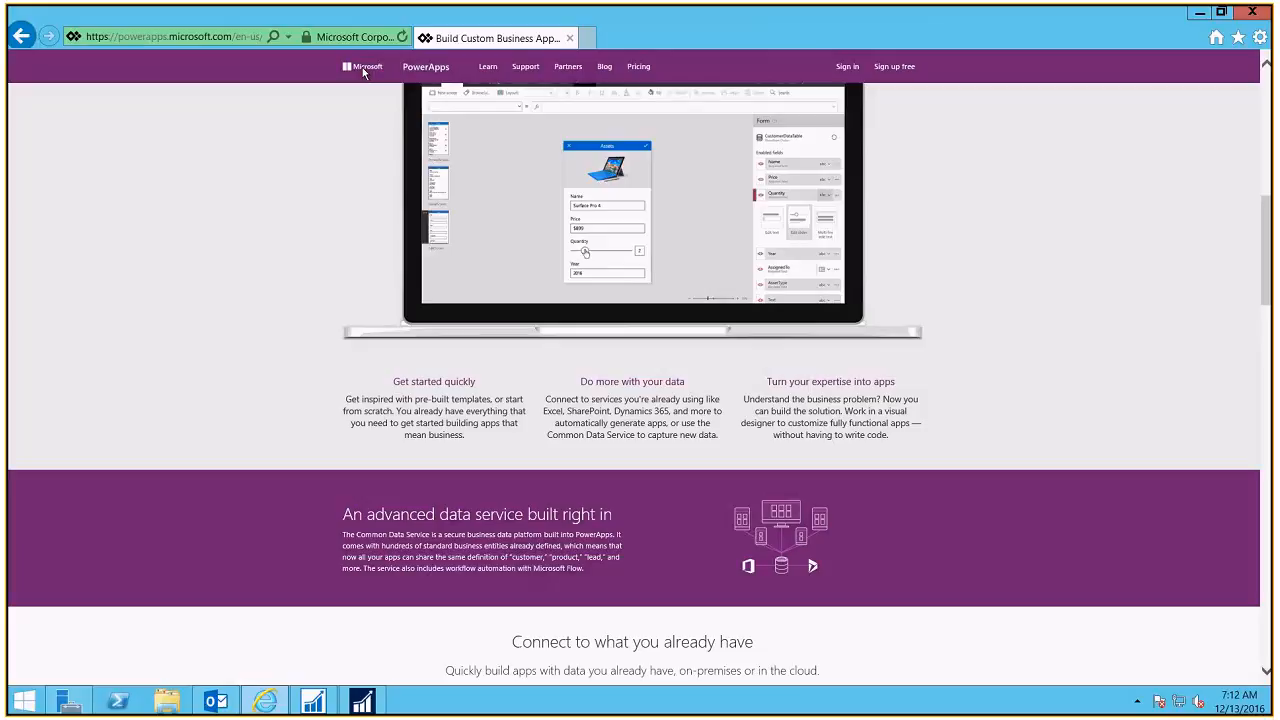
pyautogui.click(570, 39)
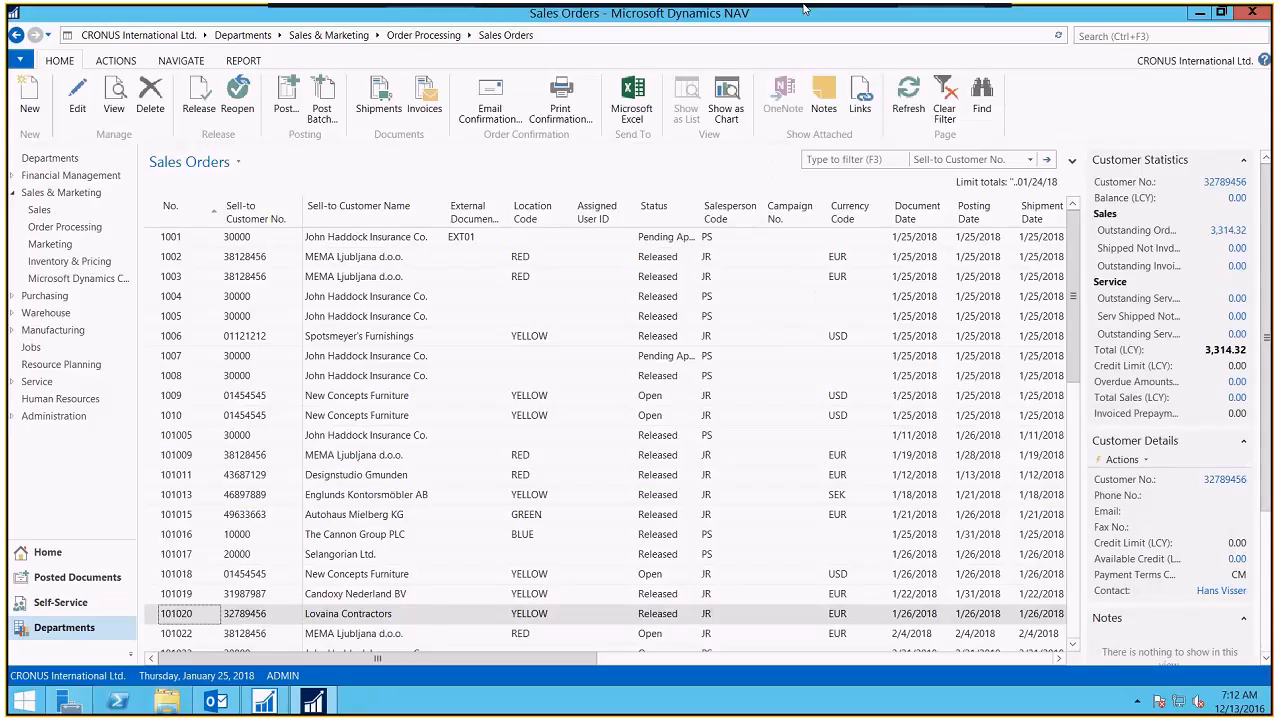
# Step: Leave NAV and the remote desktop, then present the 'Demo: using Microsoft Flow with Dynamics NAV' slide
pyautogui.click(1200, 13)
pyautogui.click(832, 15)
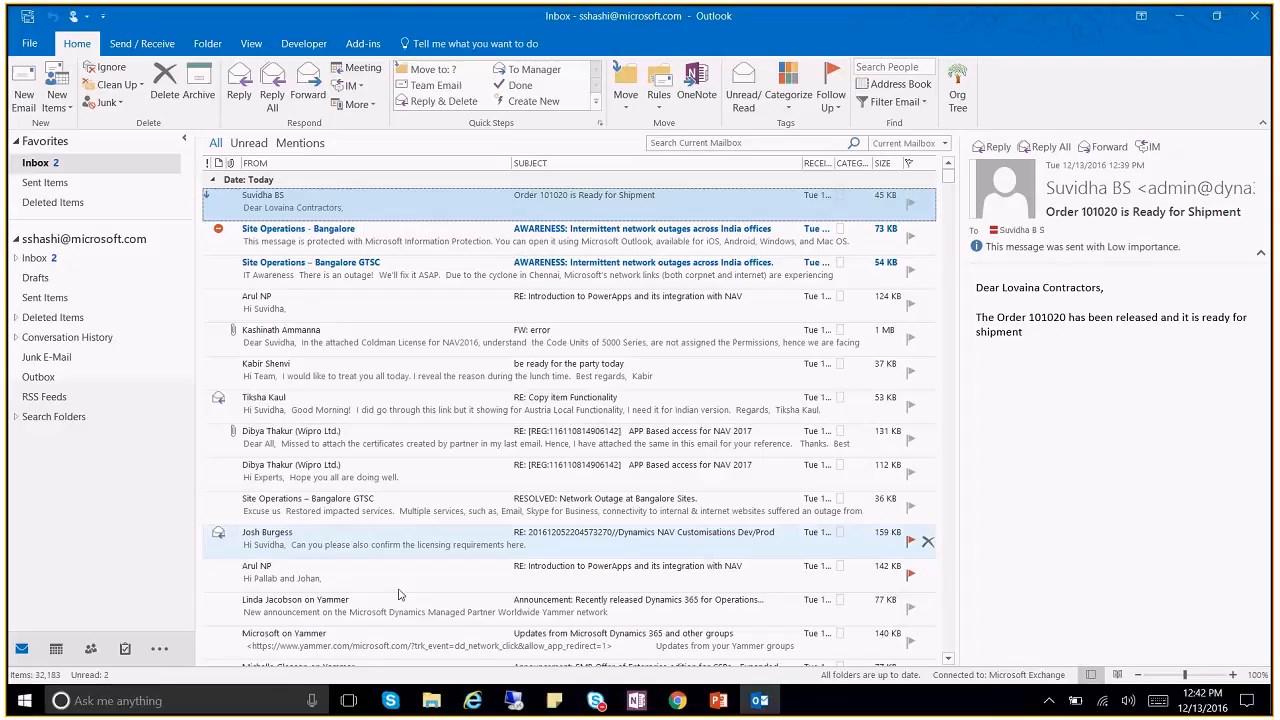
pyautogui.click(717, 701)
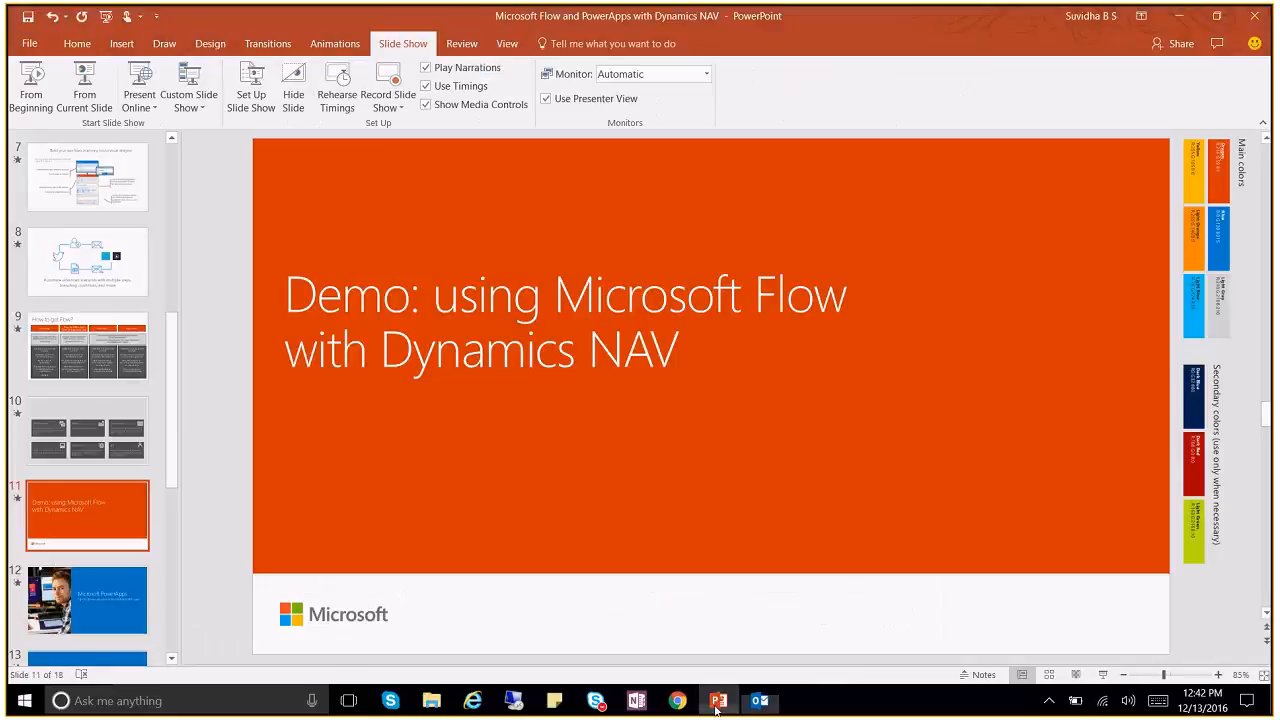
pyautogui.click(85, 100)
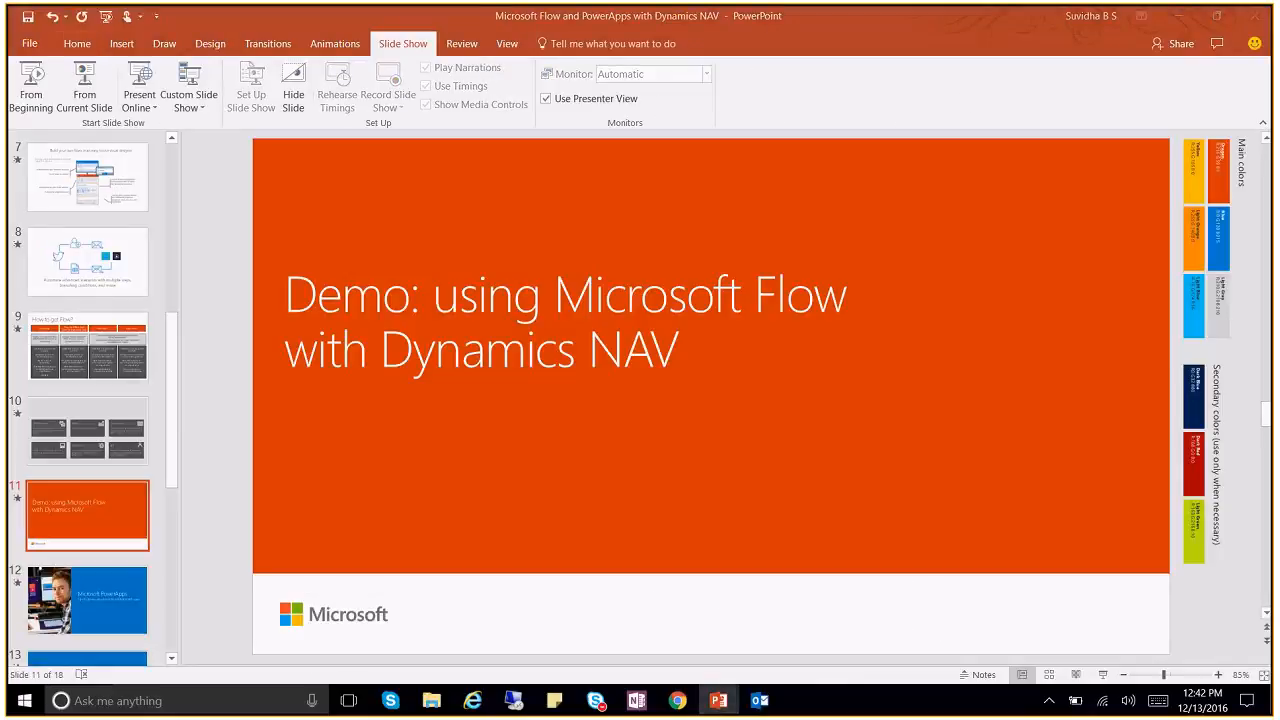
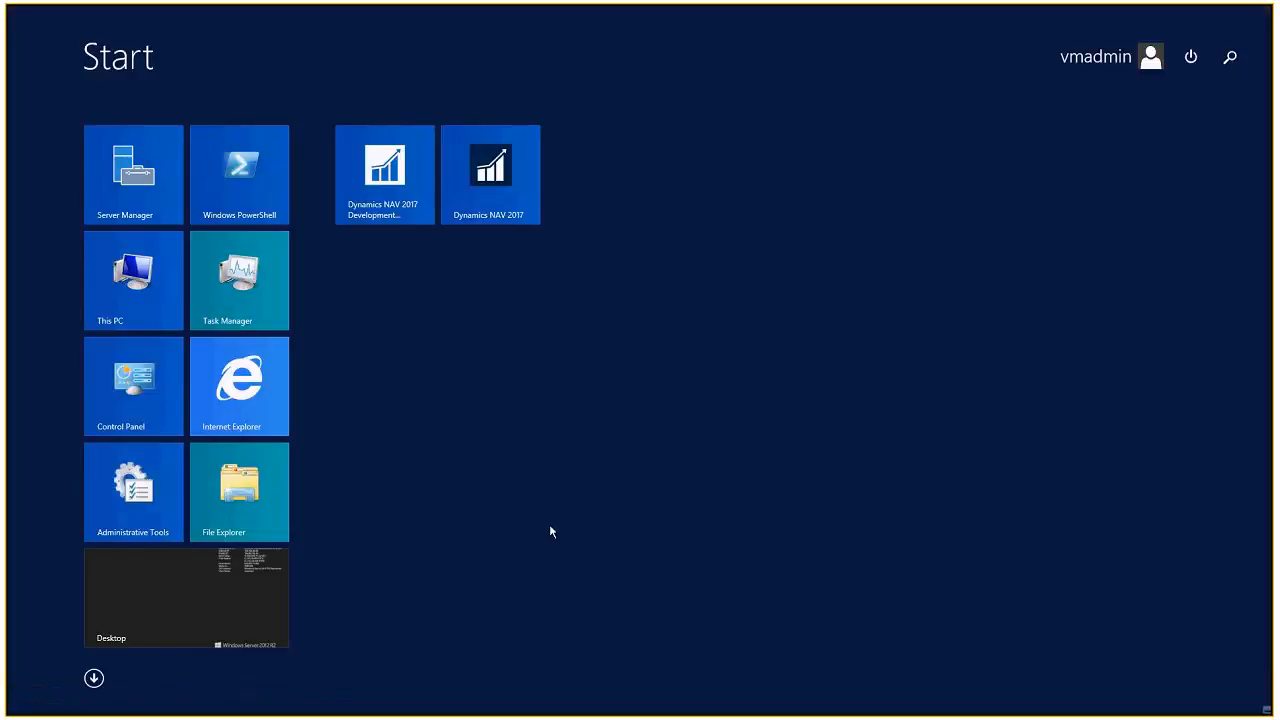
# Step: Launch Internet Explorer and go to powerapps.microsoft.com from the address-bar suggestion for 'power'
pyautogui.click(243, 370)
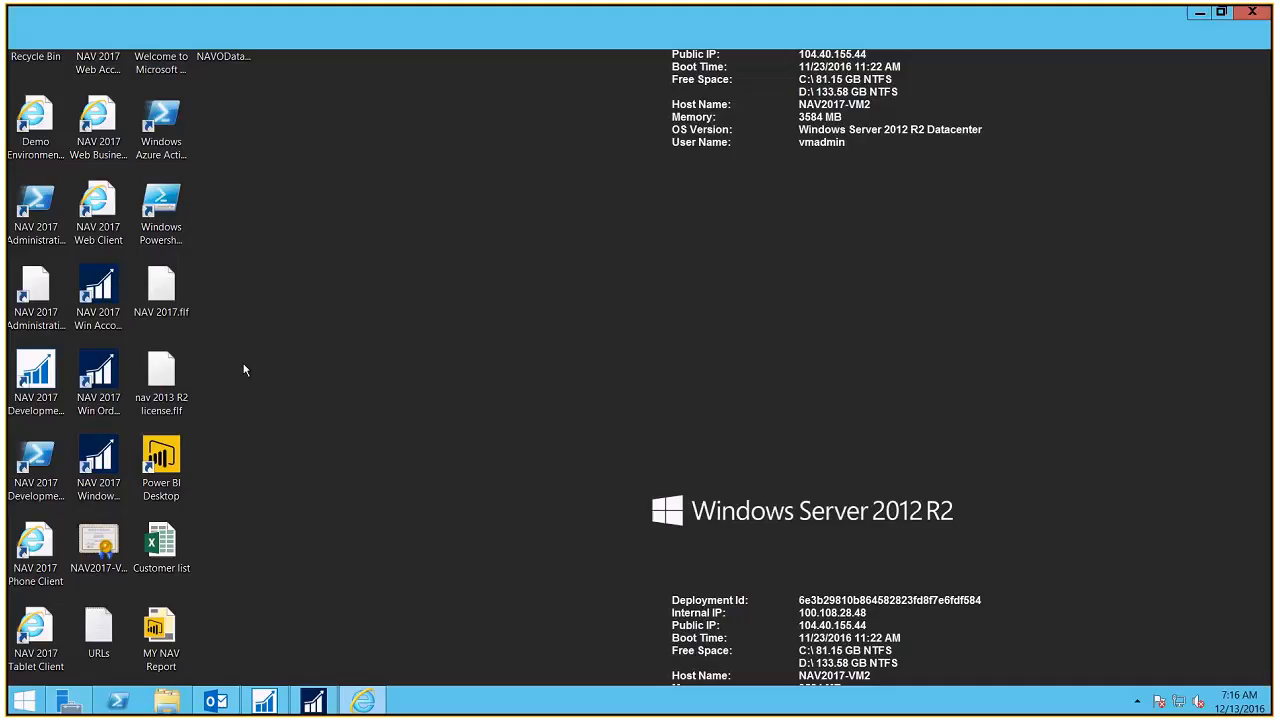
pyautogui.click(284, 46)
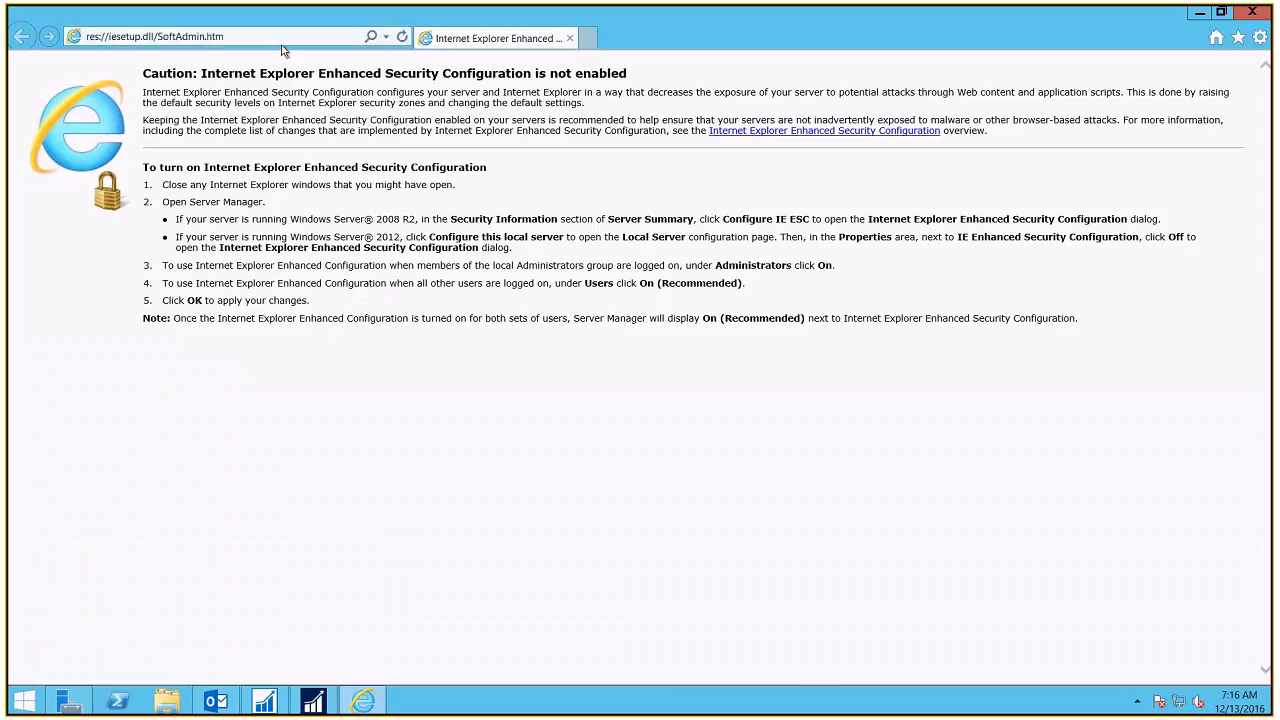
pyautogui.write('power')
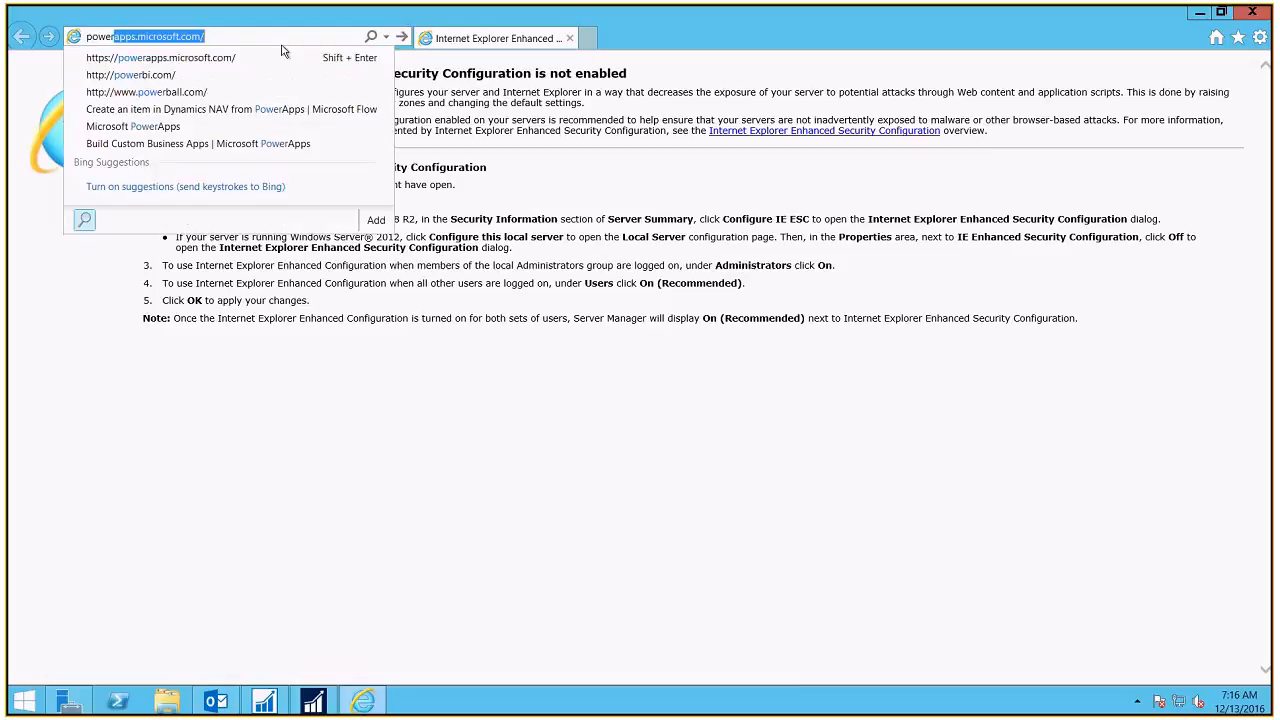
pyautogui.click(223, 36)
pyautogui.press('Return')
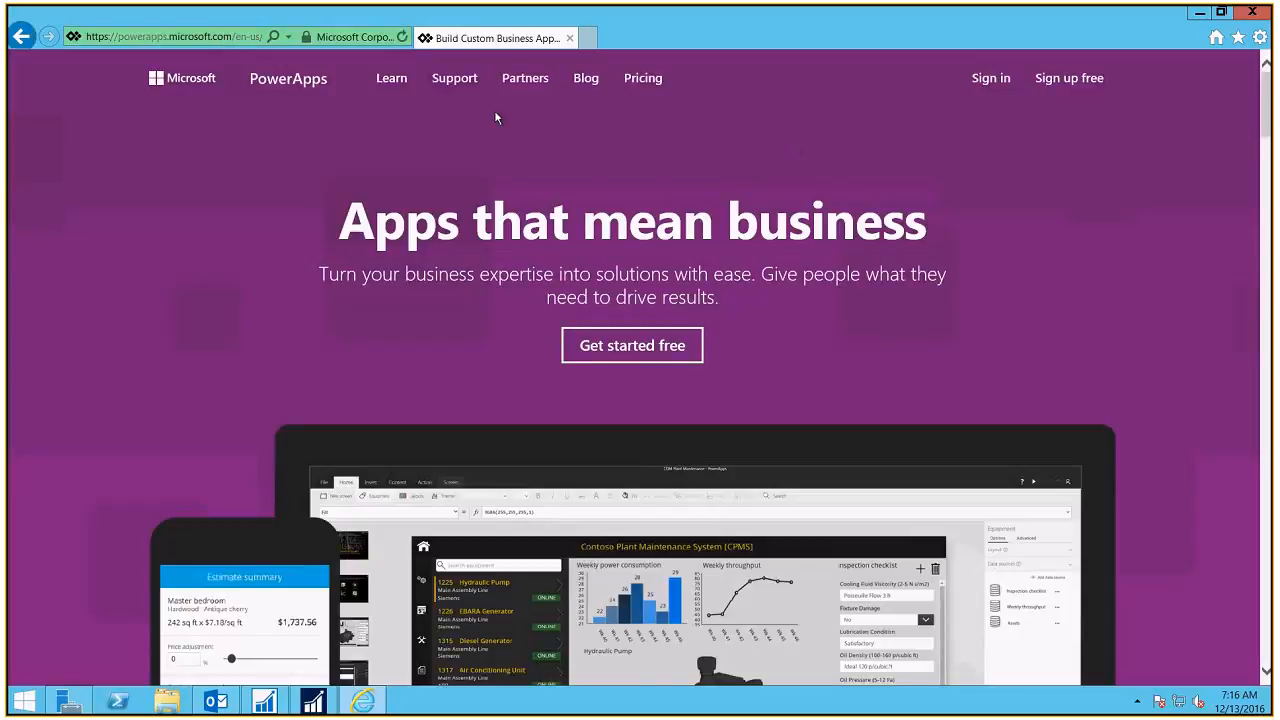
pyautogui.moveTo(1266, 124); pyautogui.dragTo(1267, 316)
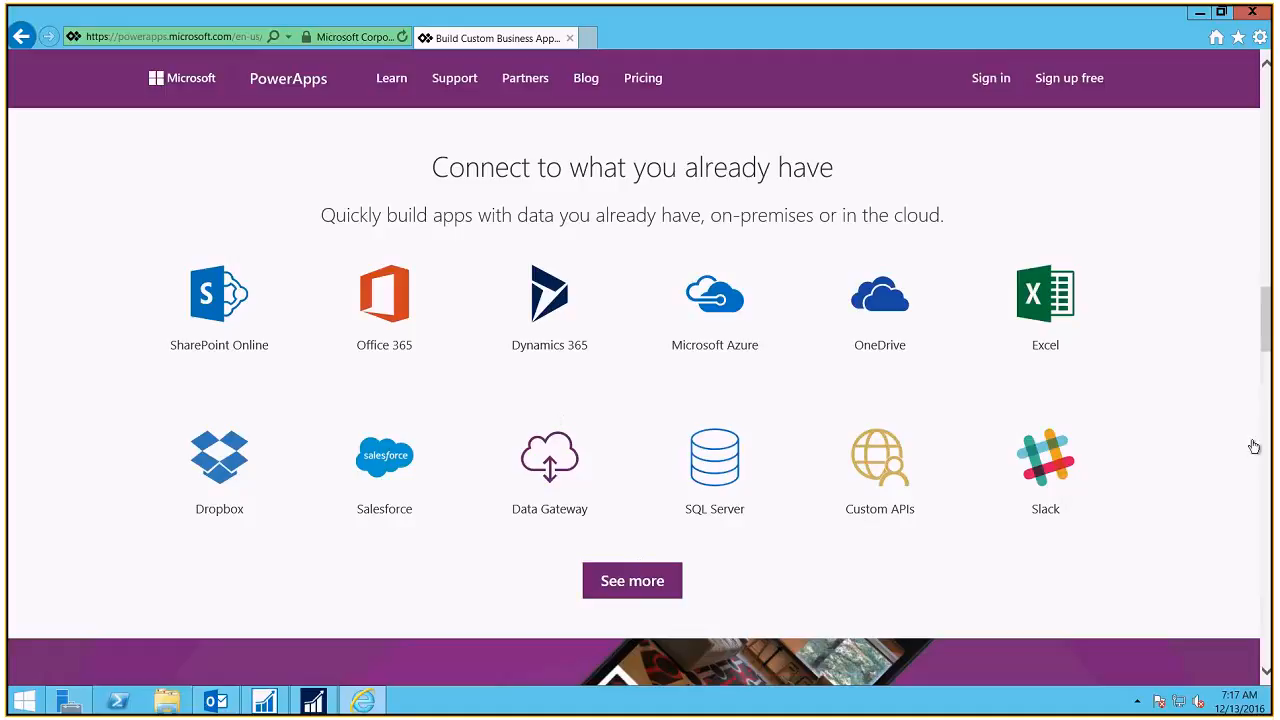
pyautogui.moveTo(1268, 340); pyautogui.dragTo(1270, 467)
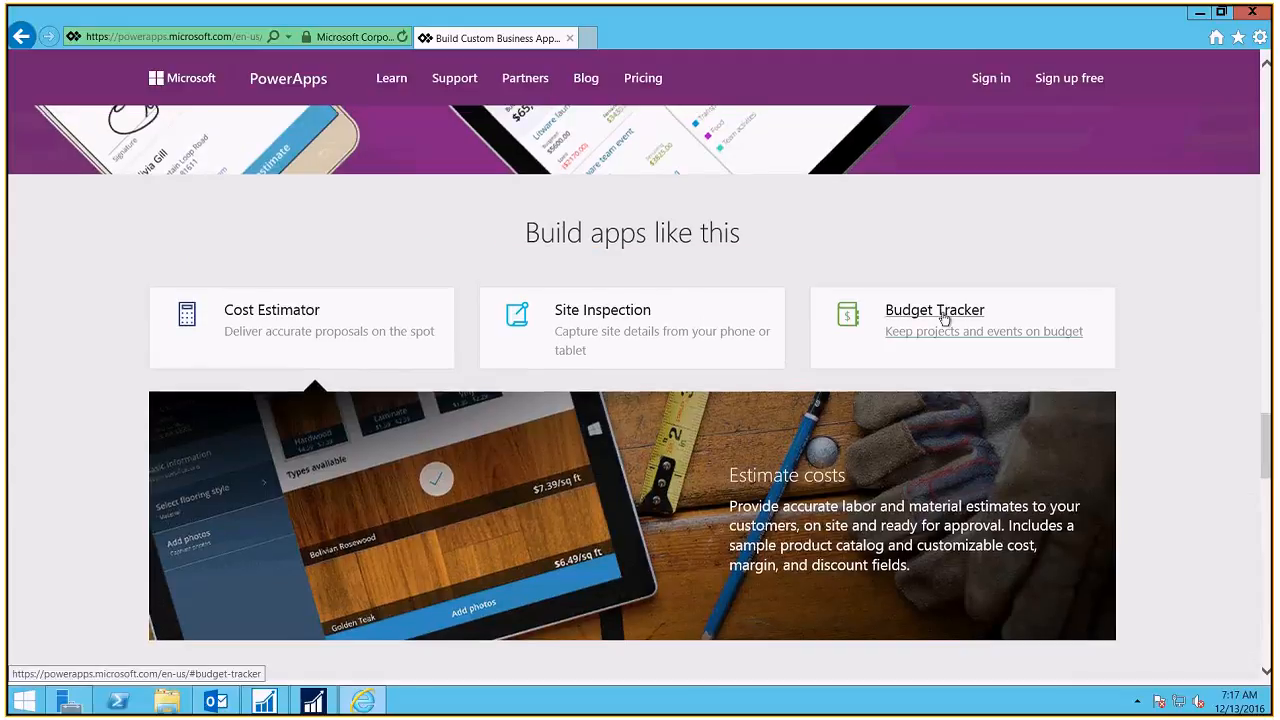
pyautogui.moveTo(1267, 432); pyautogui.dragTo(1269, 574)
pyautogui.moveTo(1232, 187); pyautogui.dragTo(1268, 70)
pyautogui.moveTo(376, 84)
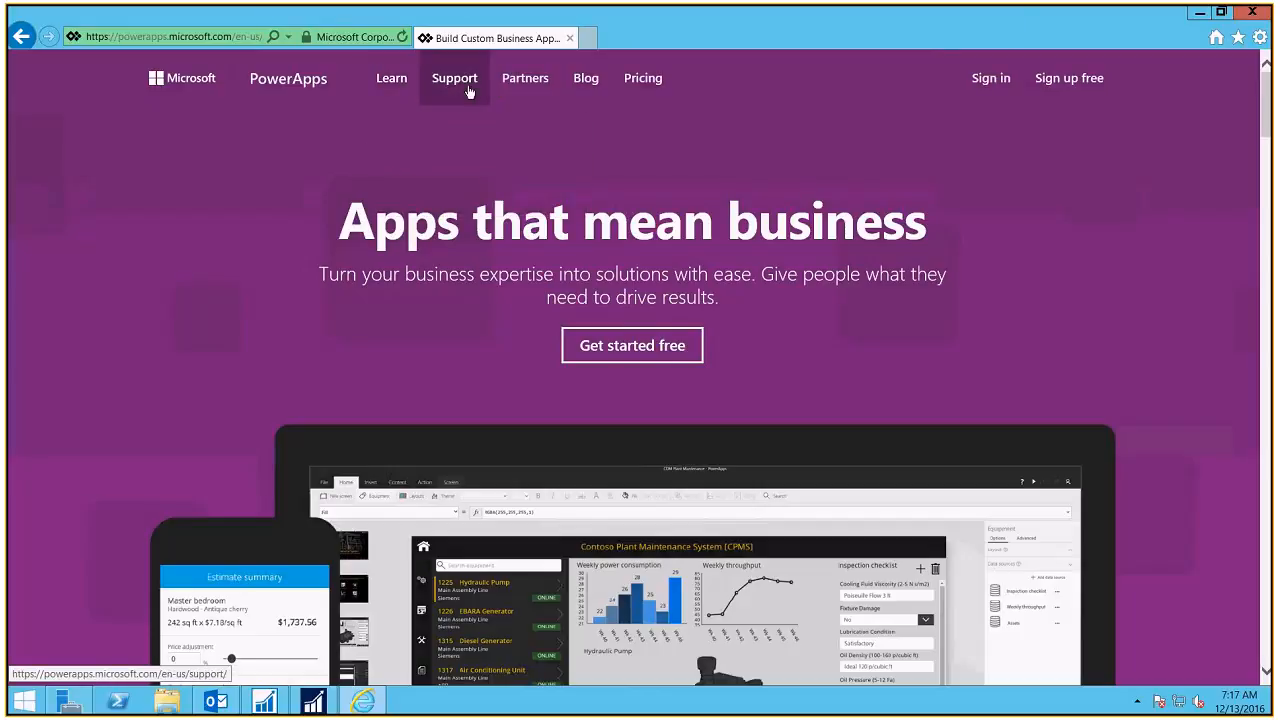
pyautogui.moveTo(520, 92)
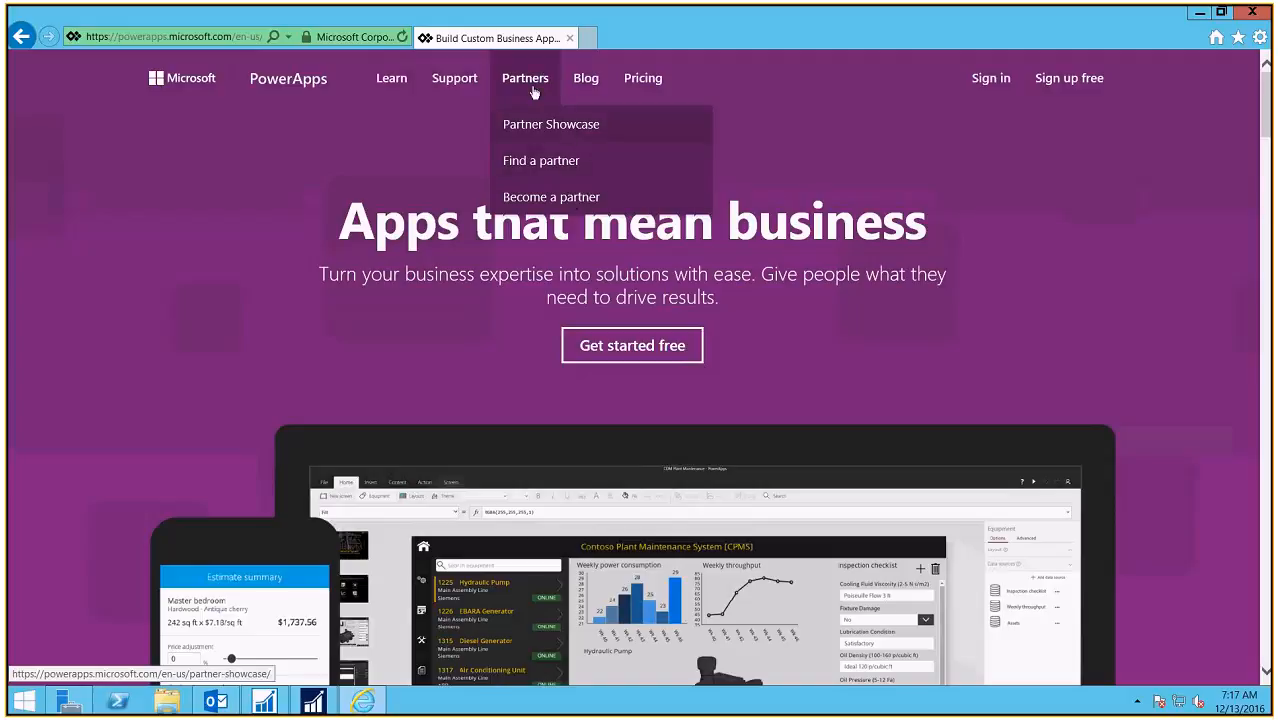
pyautogui.click(530, 80)
pyautogui.moveTo(524, 85)
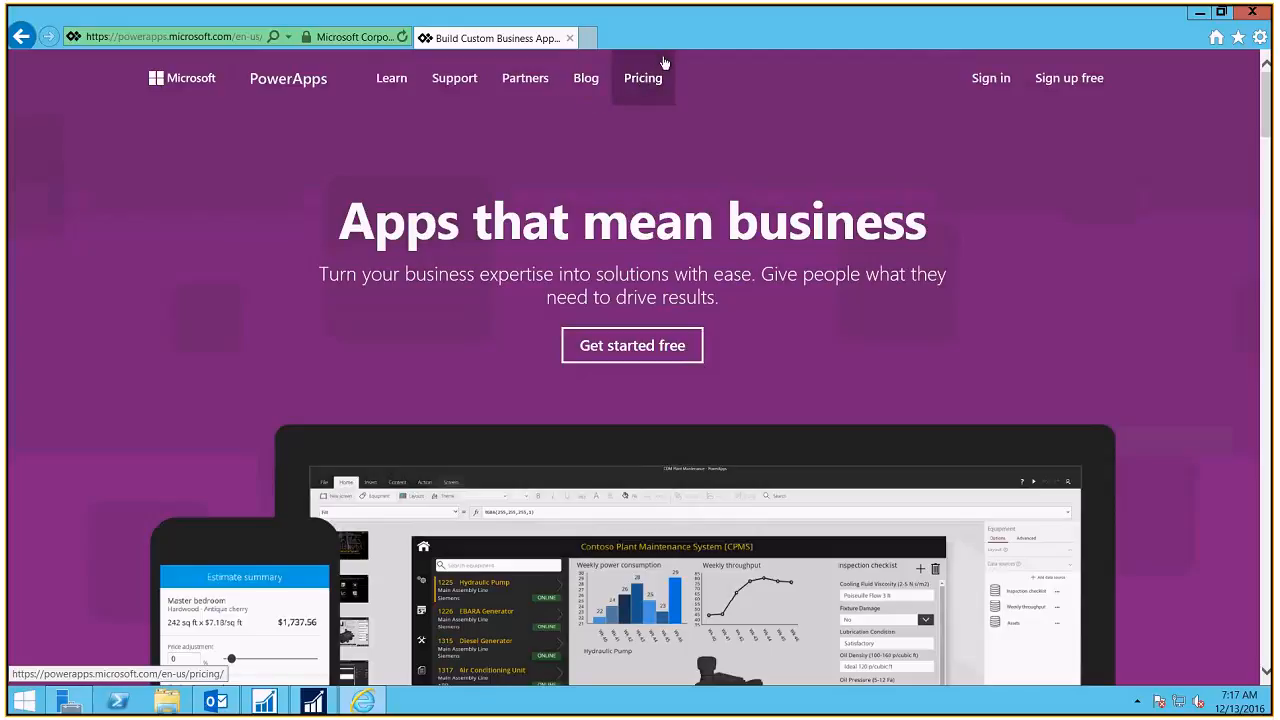
# Step: Sign in with the admin work account and its password to reach the recent apps list
pyautogui.click(1003, 80)
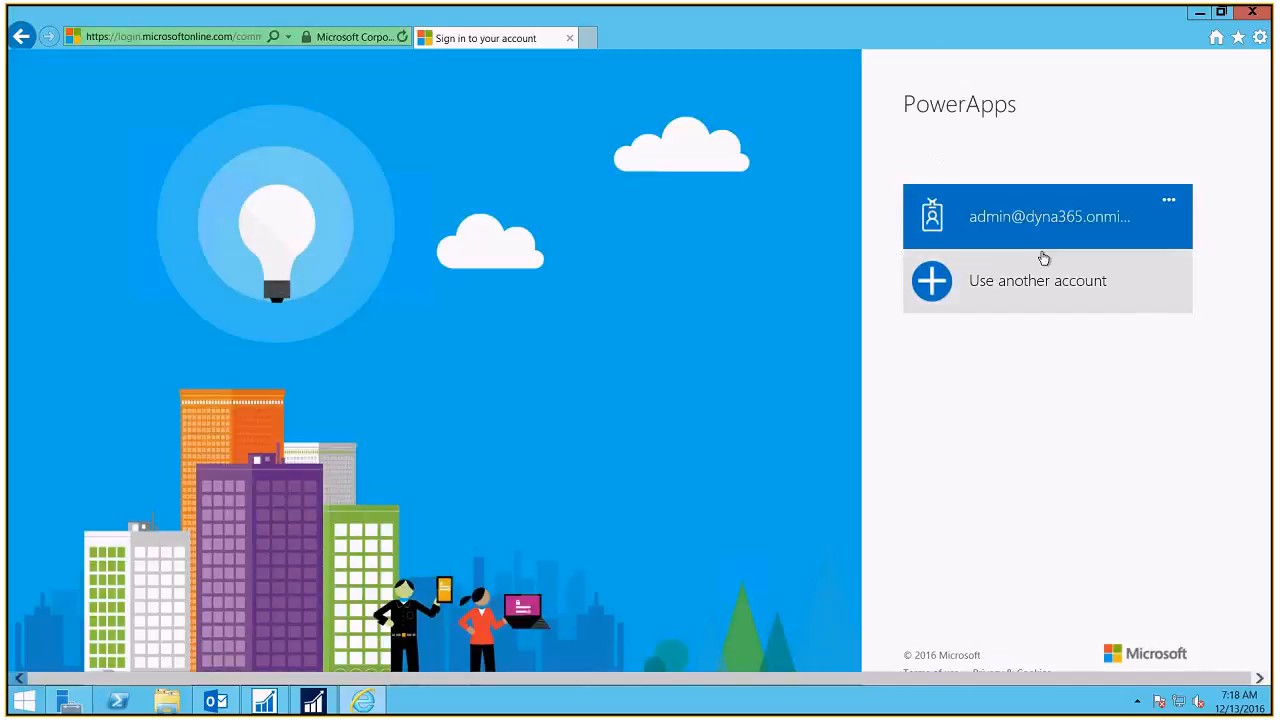
pyautogui.click(1045, 238)
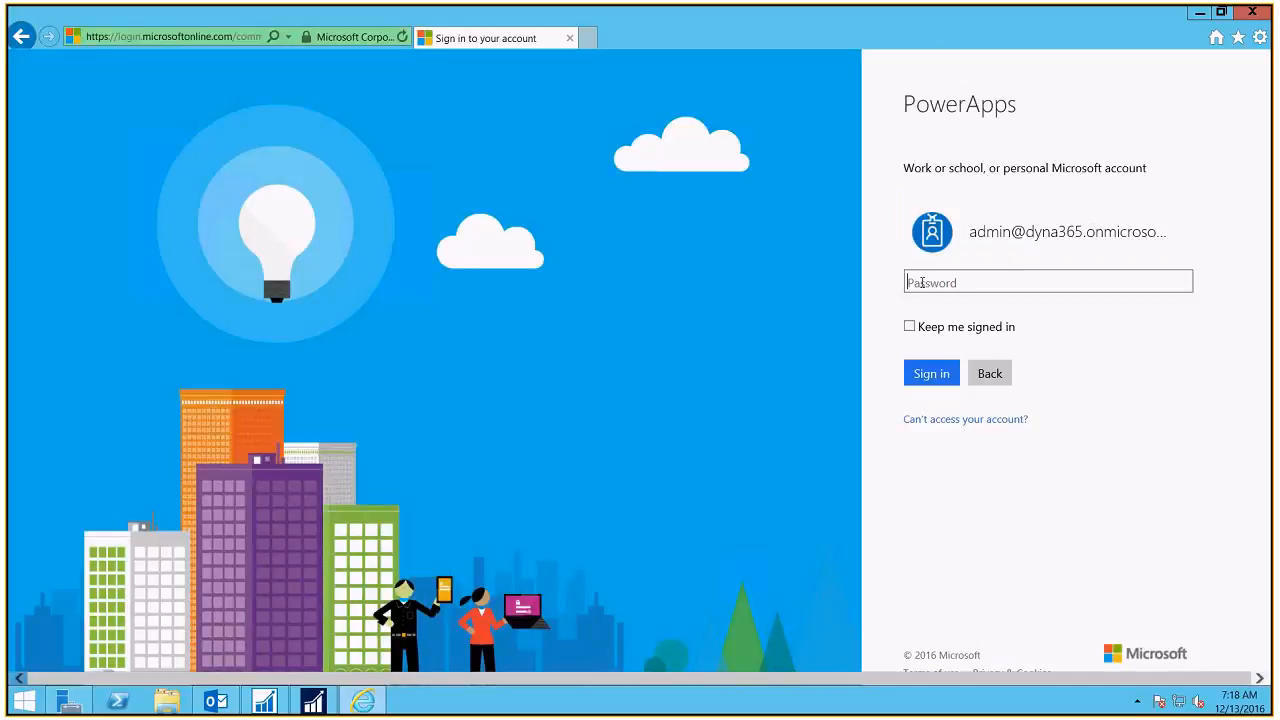
pyautogui.write('•••••••••')
pyautogui.press('Return')
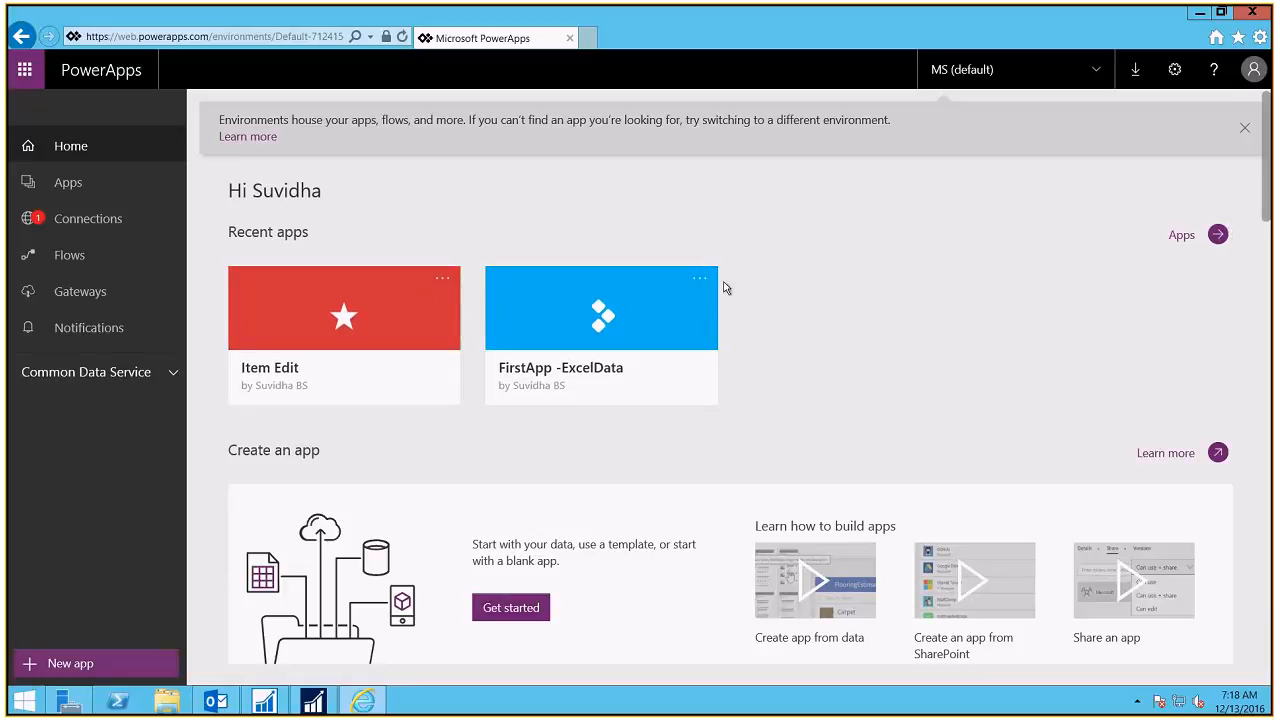
# Step: List the Sample Apps, then show the Connections page with its Dynamics NAV connection
pyautogui.click(68, 182)
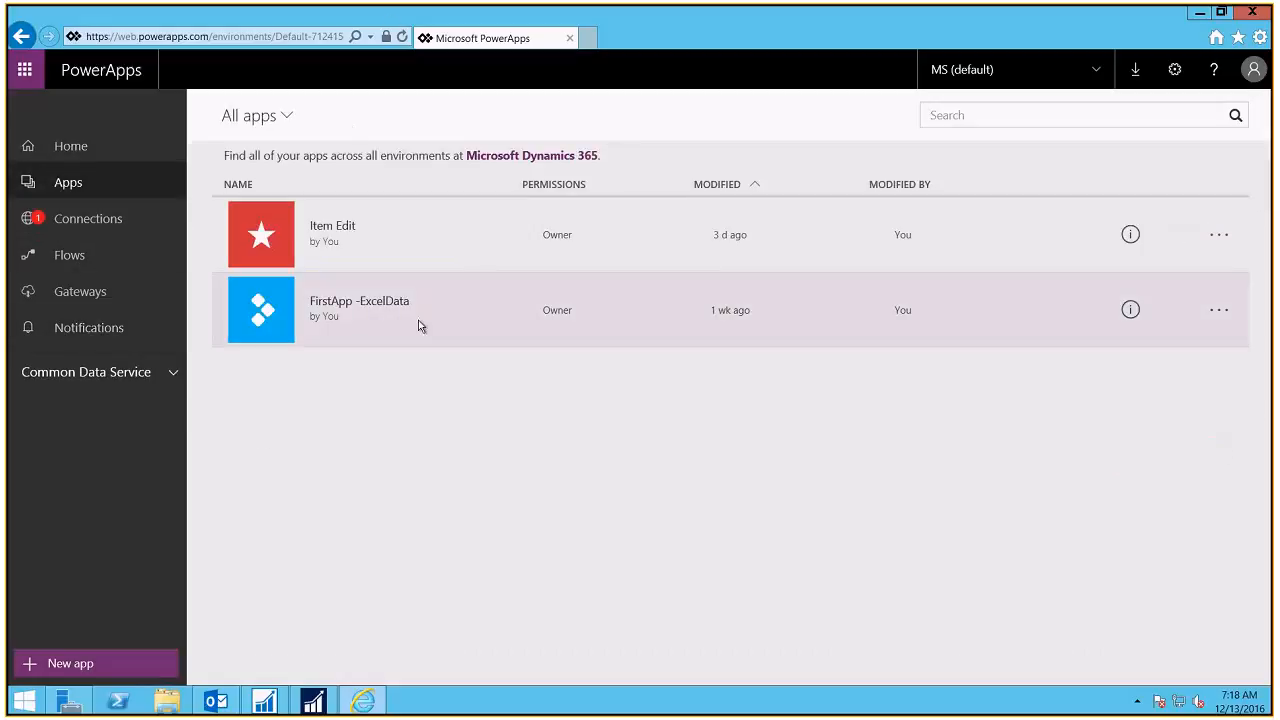
pyautogui.click(287, 118)
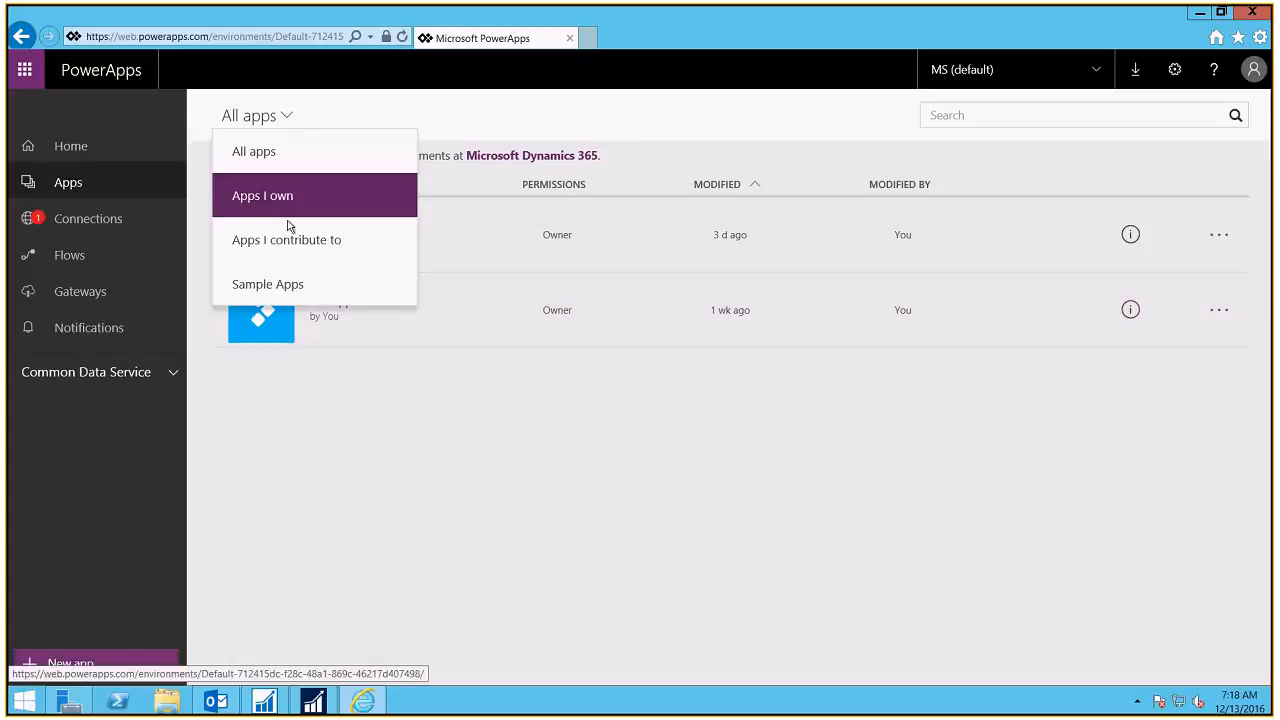
pyautogui.click(287, 285)
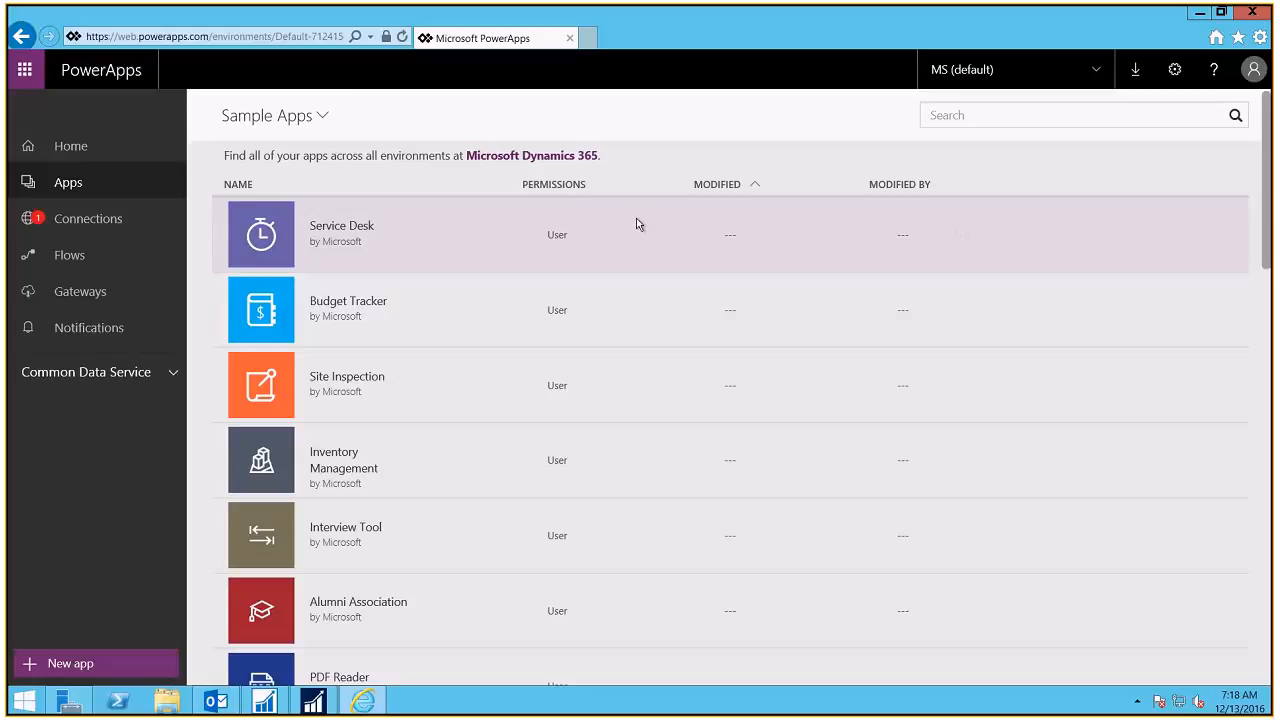
pyautogui.click(118, 218)
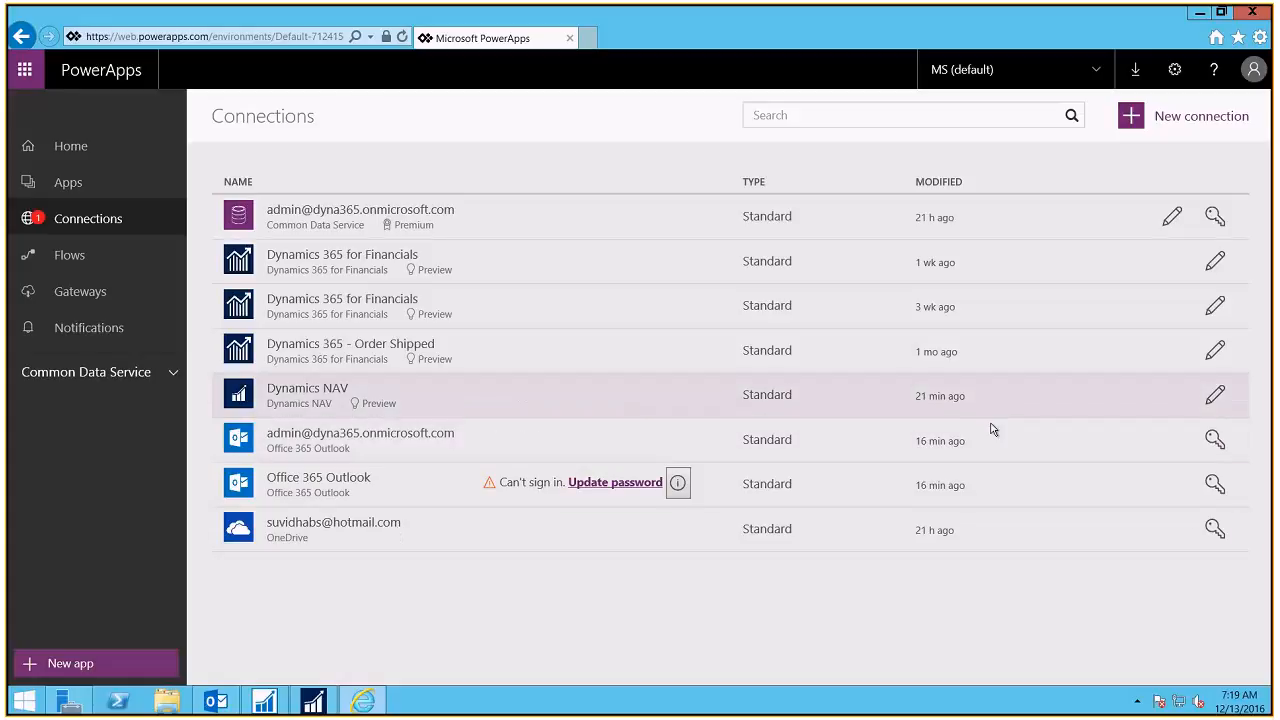
# Step: Delete the Dynamics NAV connection, leaving seven connections in the list
pyautogui.click(1215, 395)
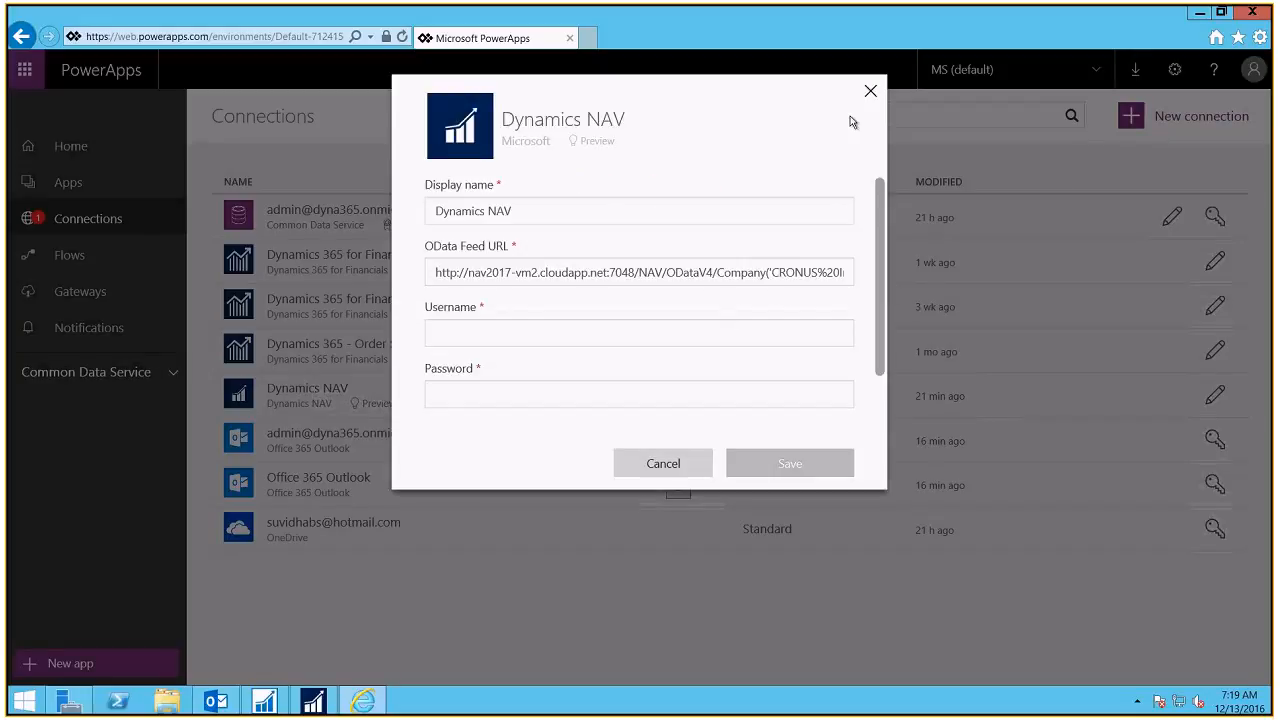
pyautogui.click(335, 377)
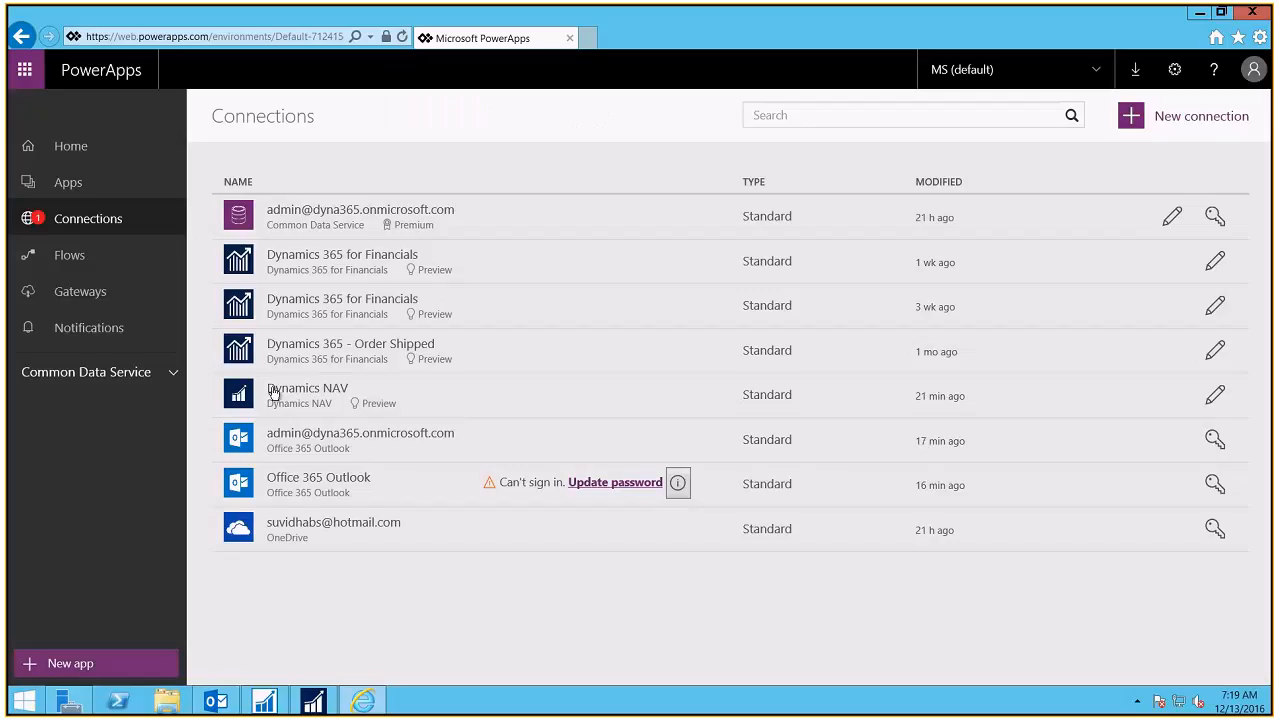
pyautogui.click(233, 399)
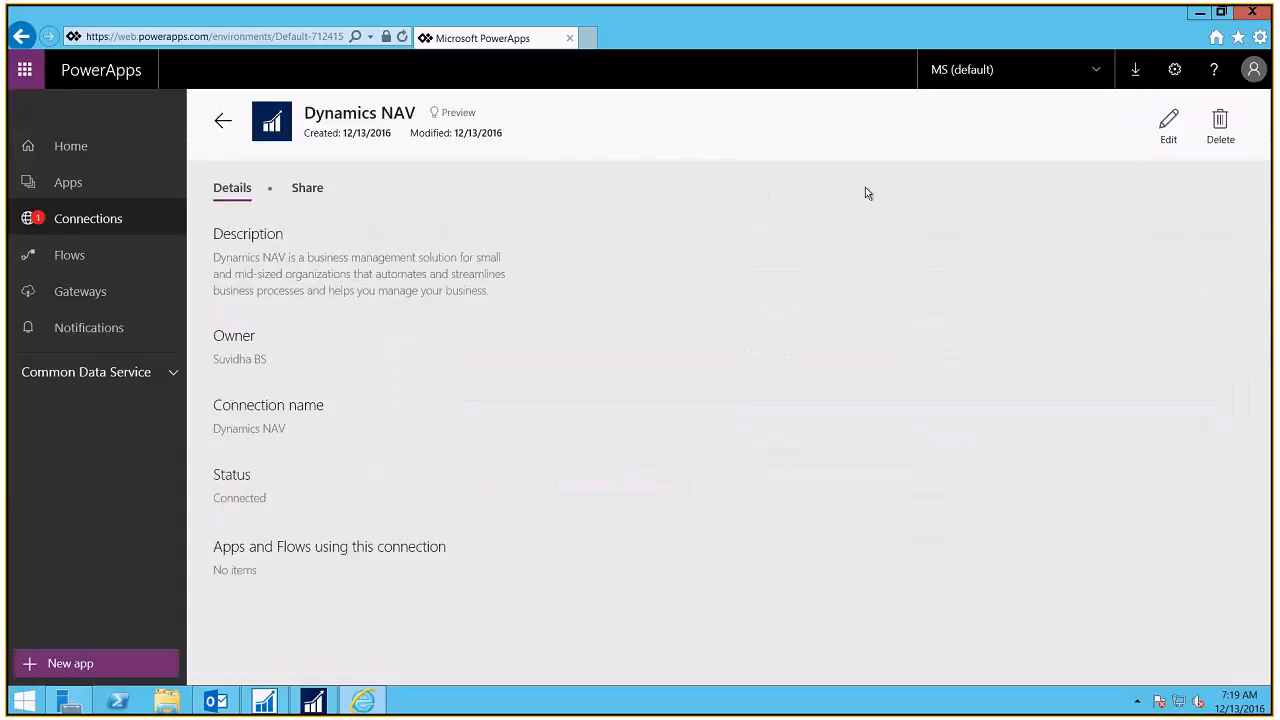
pyautogui.click(1217, 133)
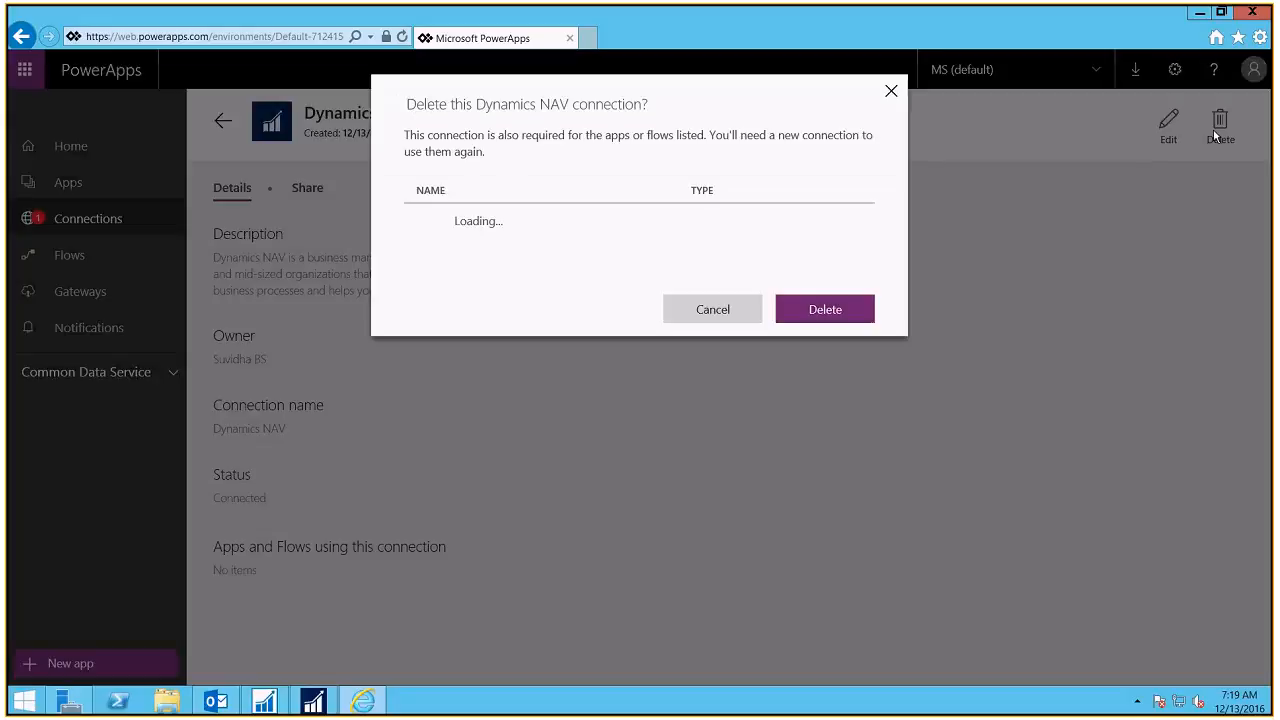
pyautogui.click(822, 311)
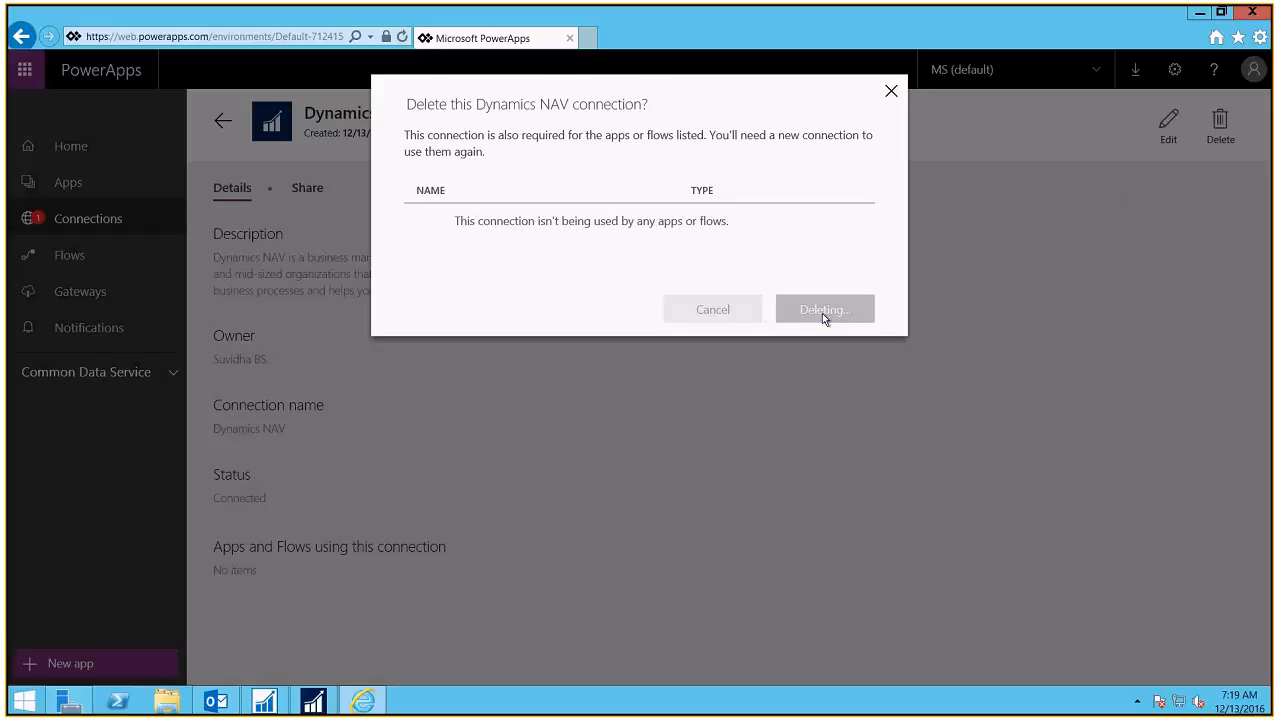
pyautogui.click(891, 92)
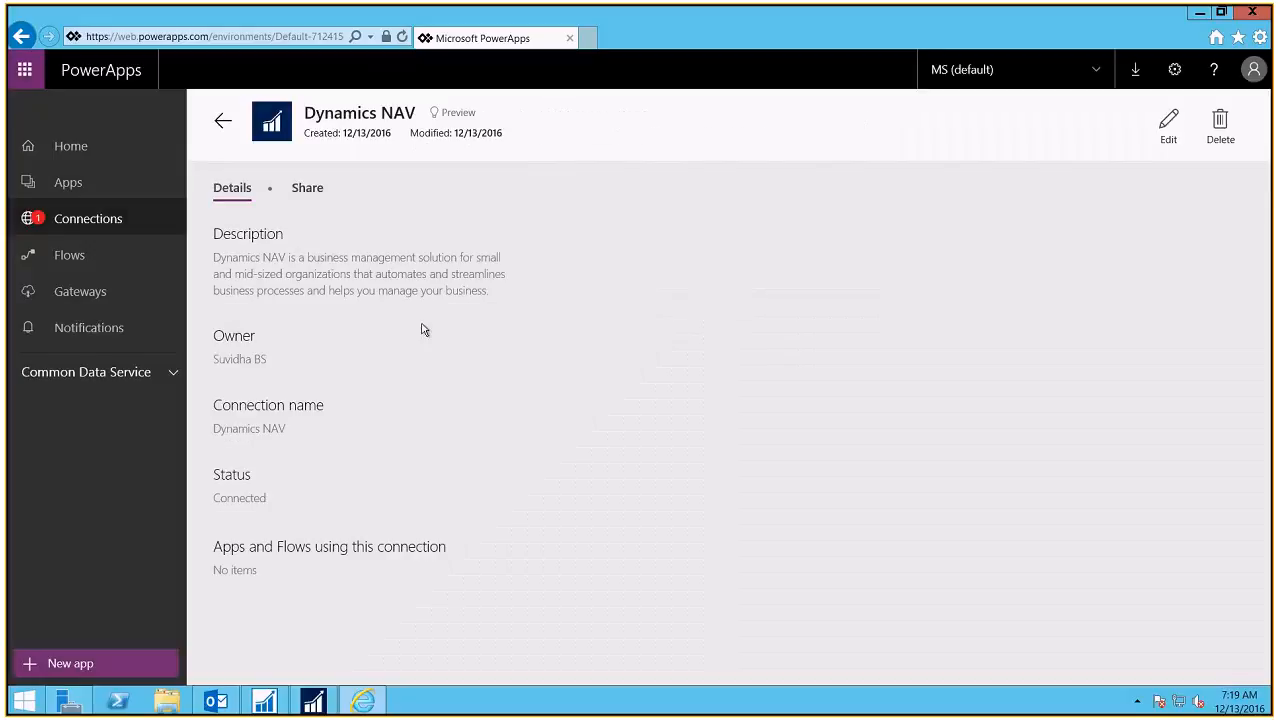
pyautogui.click(228, 124)
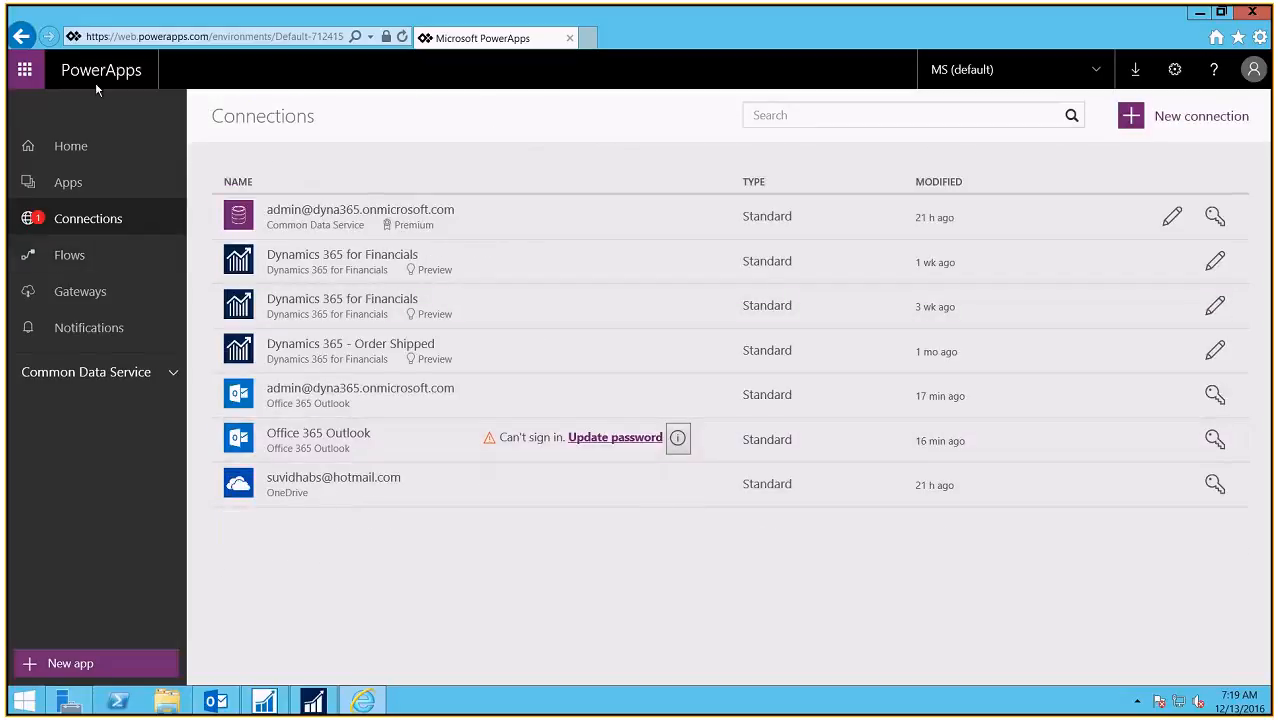
# Step: Browse the Flows, Gateways and Notifications pages, then go back to Home
pyautogui.click(91, 262)
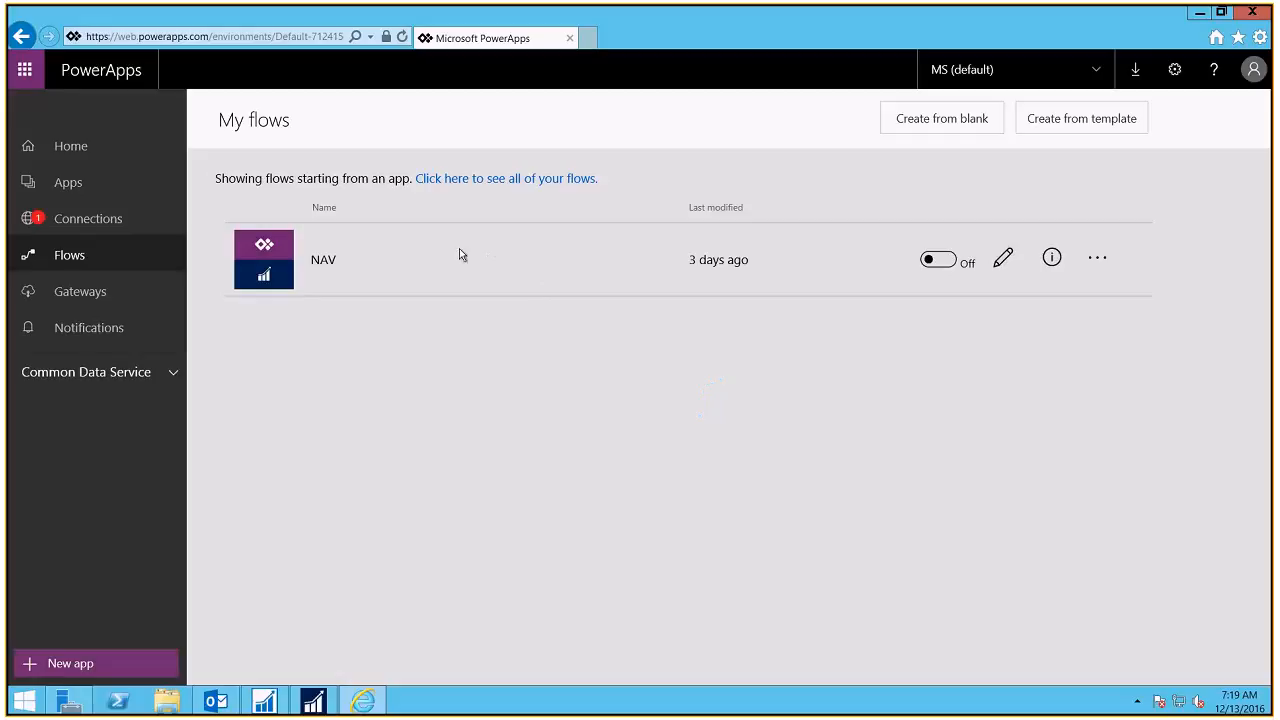
pyautogui.moveTo(62, 70); pyautogui.dragTo(150, 72)
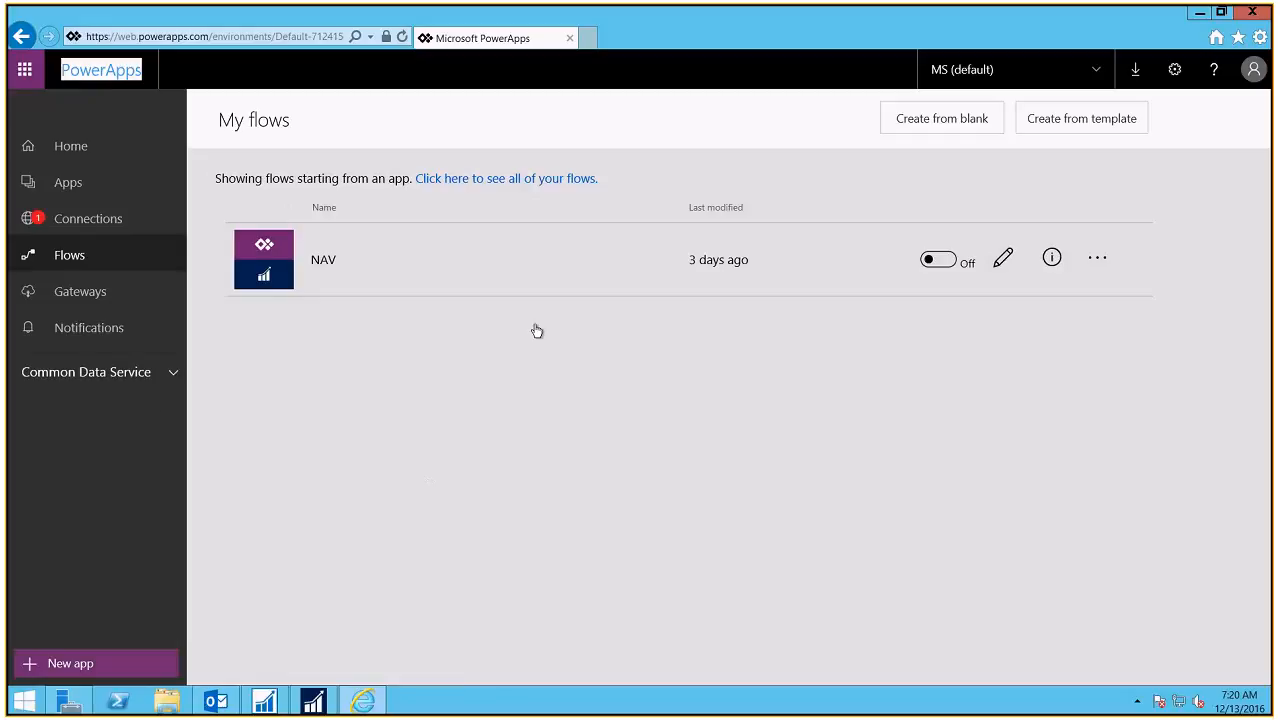
pyautogui.click(71, 299)
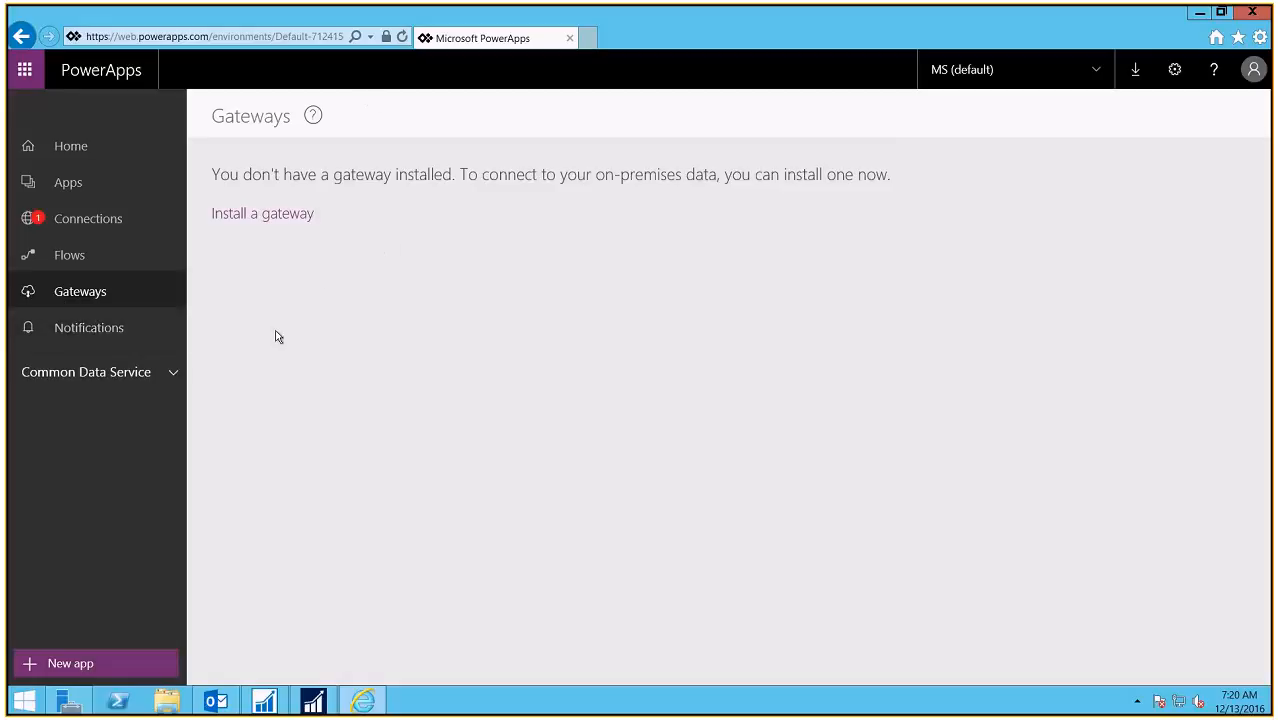
pyautogui.click(89, 331)
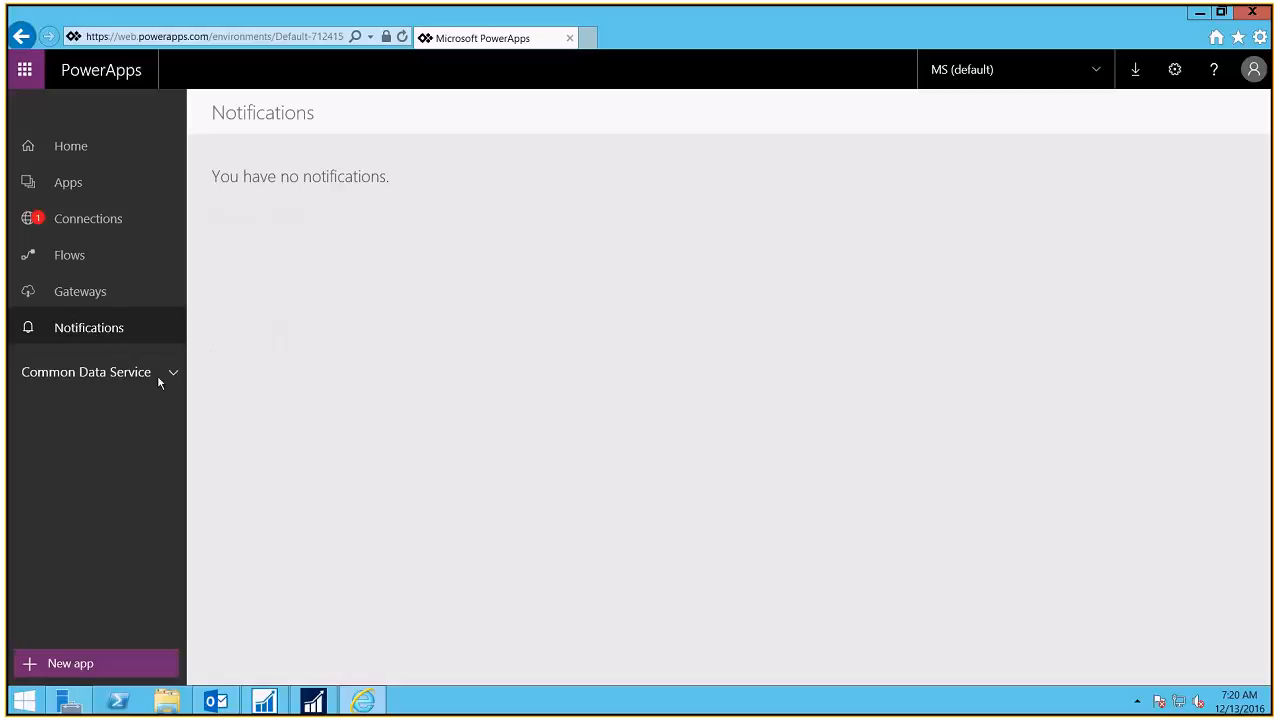
pyautogui.click(80, 148)
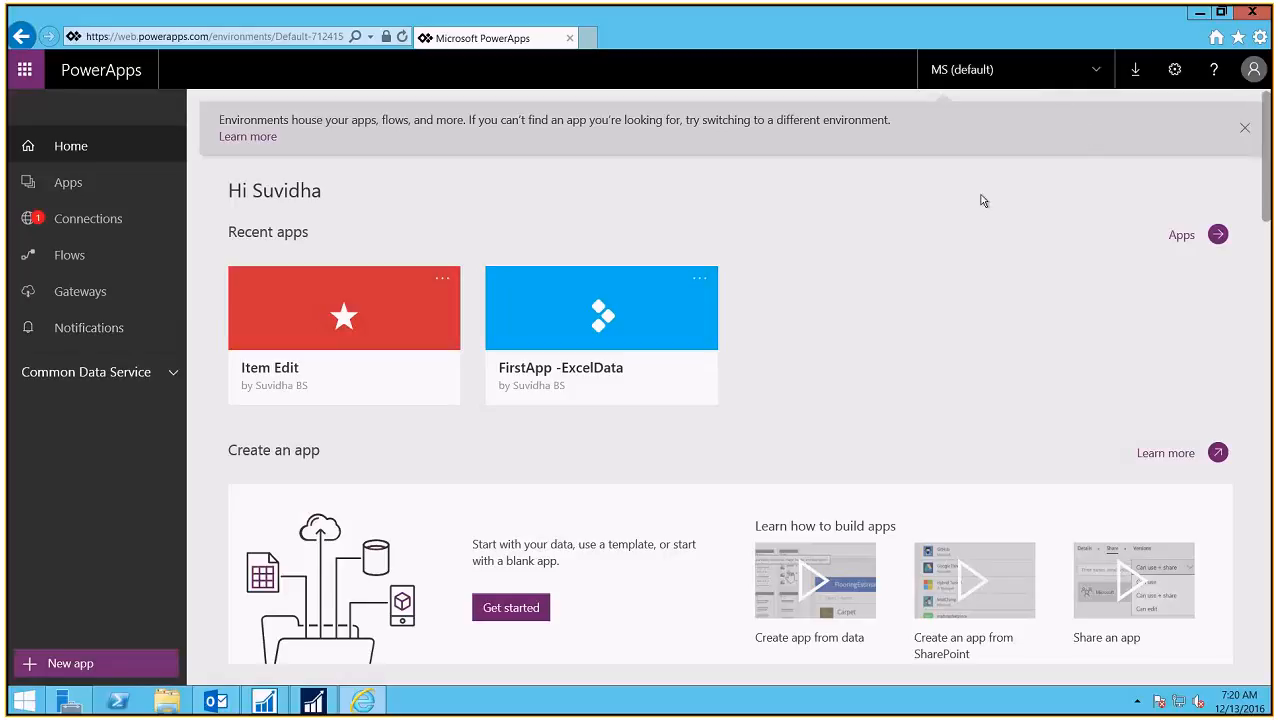
# Step: Check the app download options, then start a new app with PowerApps Studio for Windows
pyautogui.click(1135, 72)
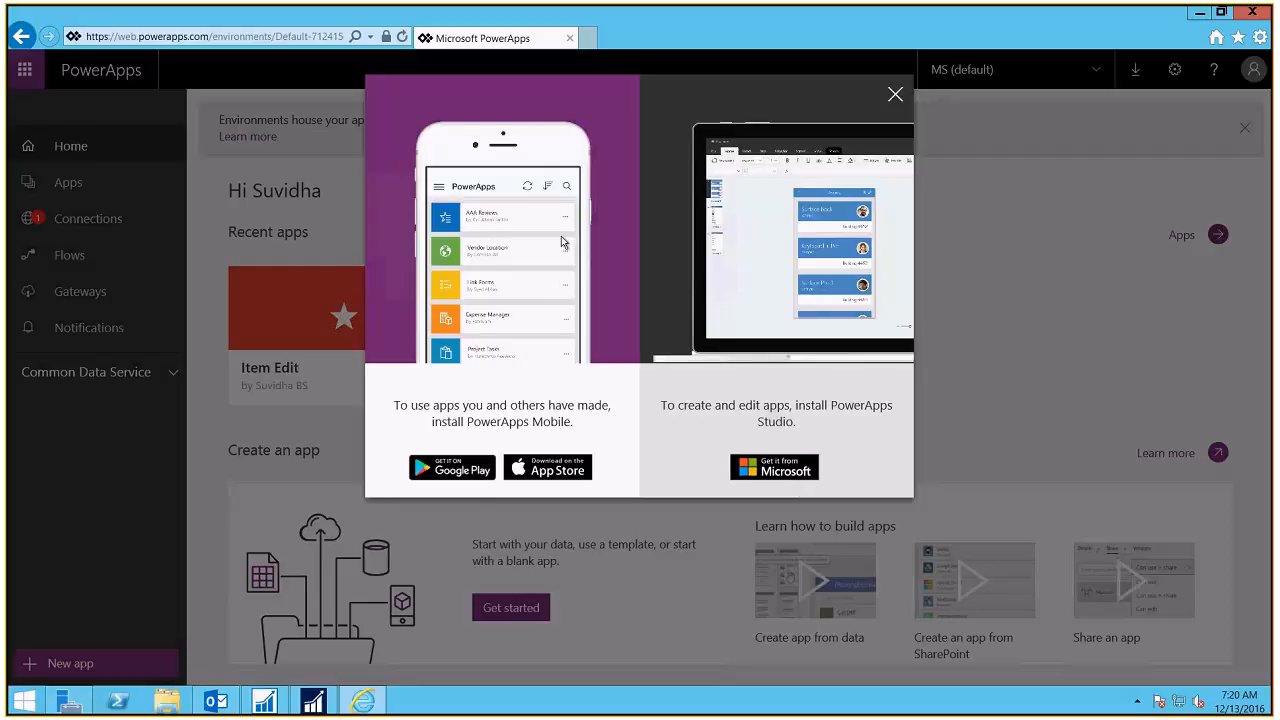
pyautogui.click(898, 97)
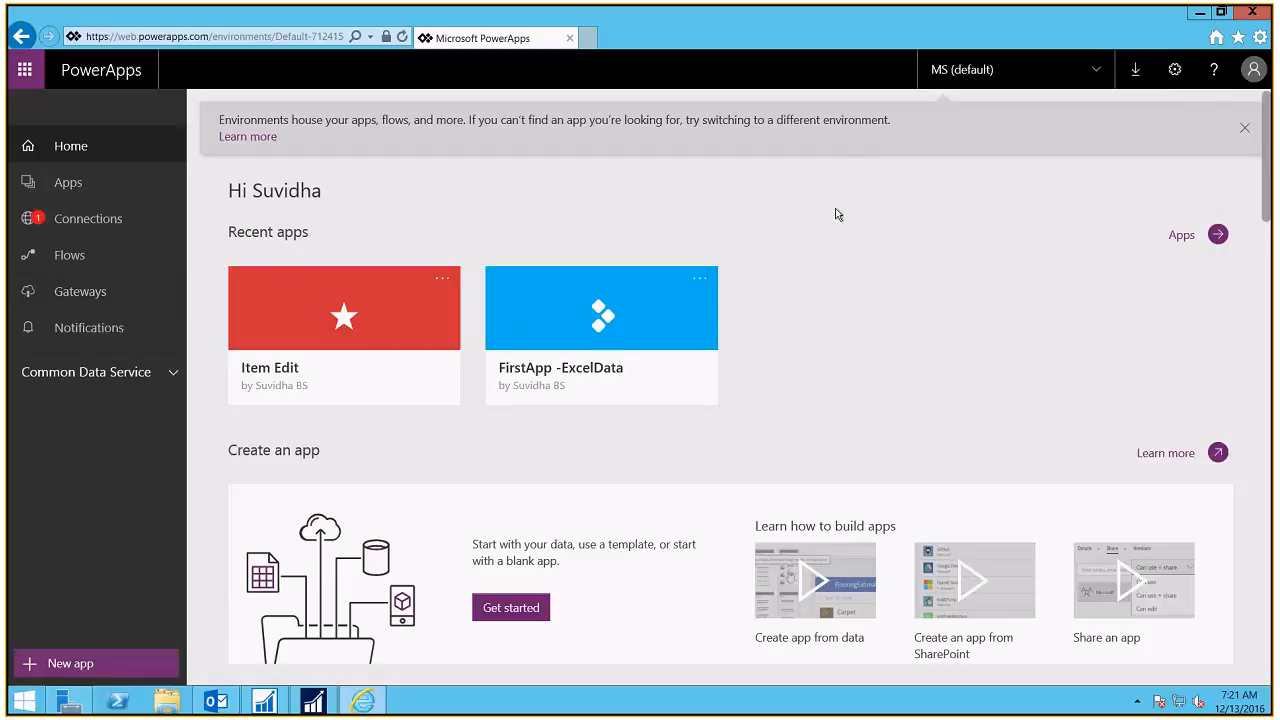
pyautogui.click(80, 664)
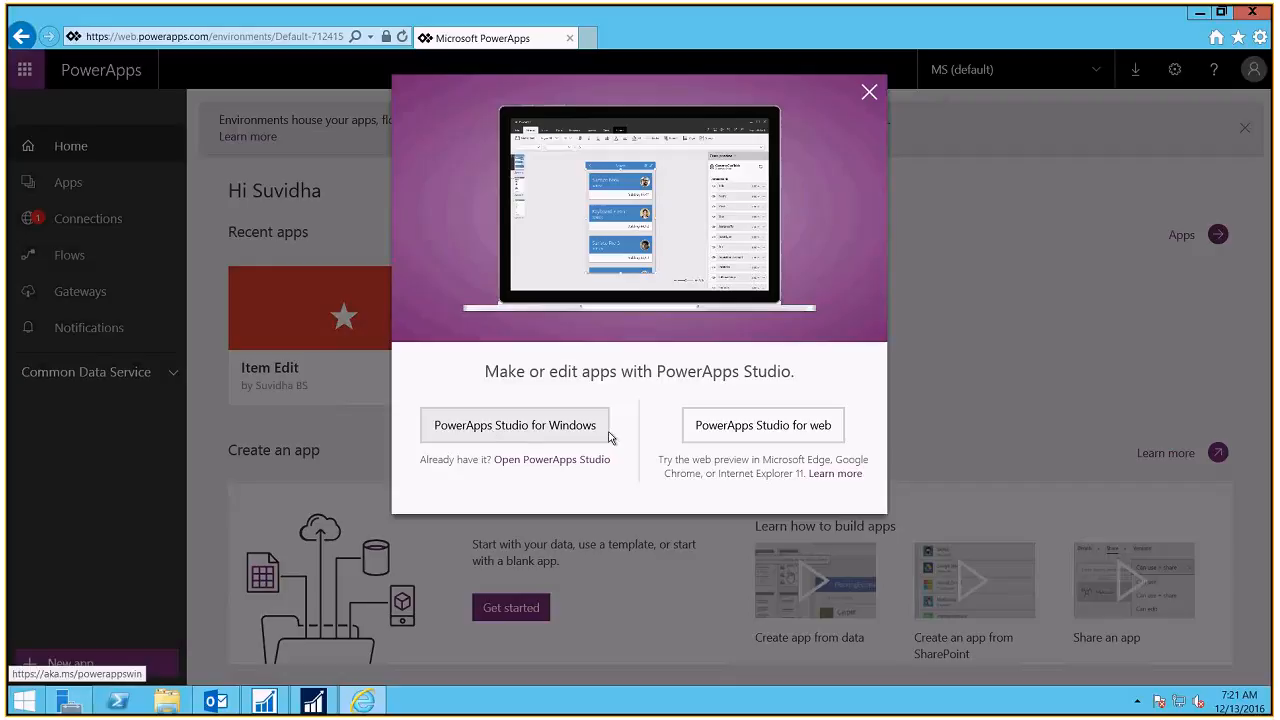
pyautogui.click(512, 432)
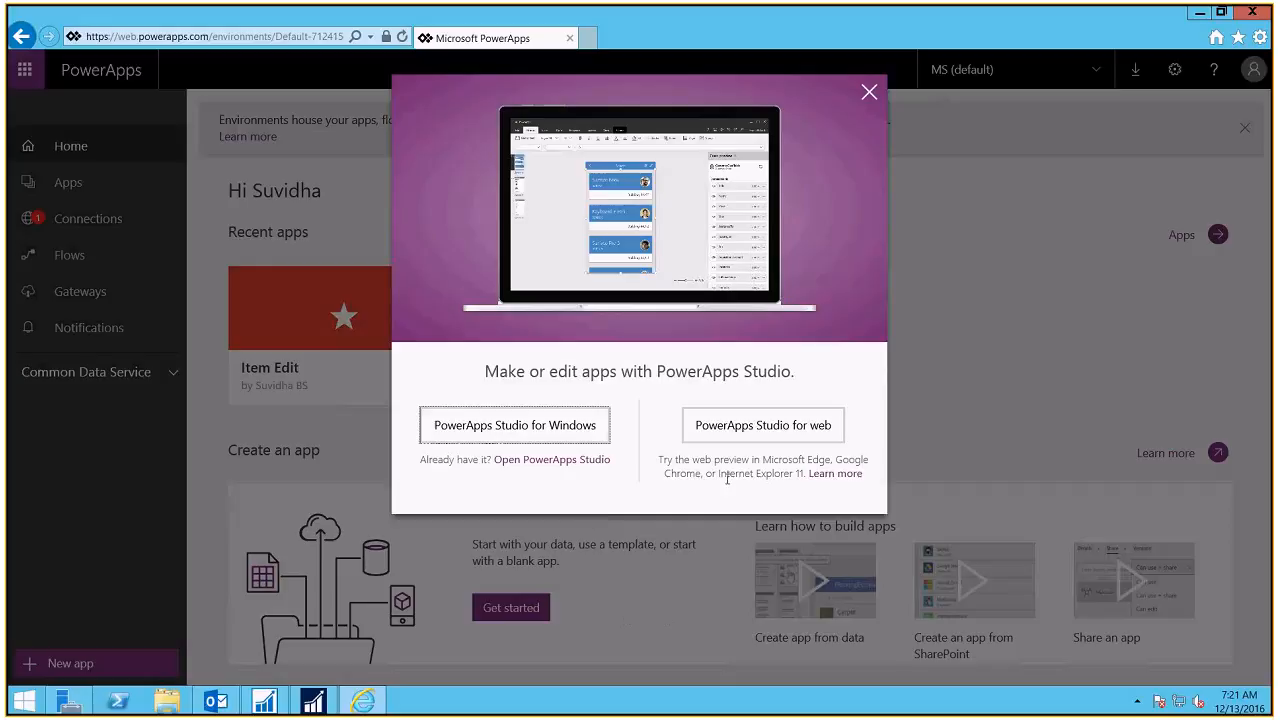
pyautogui.click(540, 432)
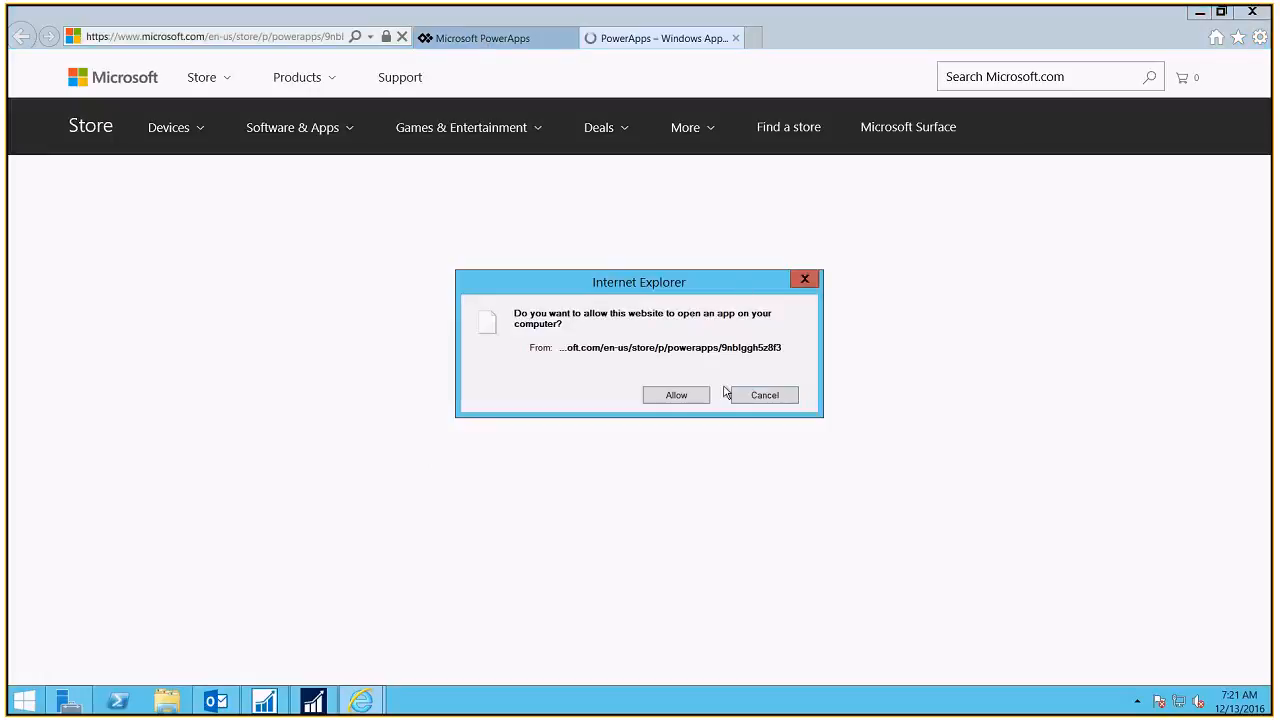
# Step: Allow the store page, review its system requirements such as 10 Mobile, then close the tab
pyautogui.click(683, 395)
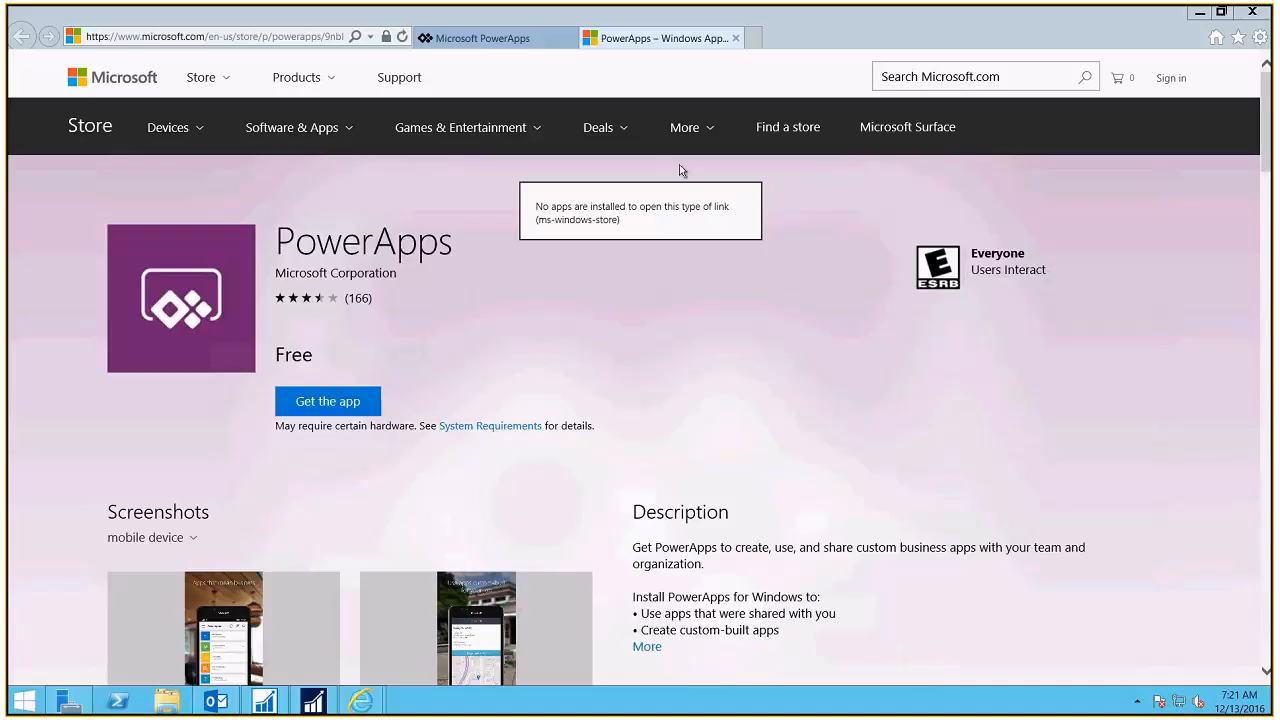
pyautogui.click(467, 479)
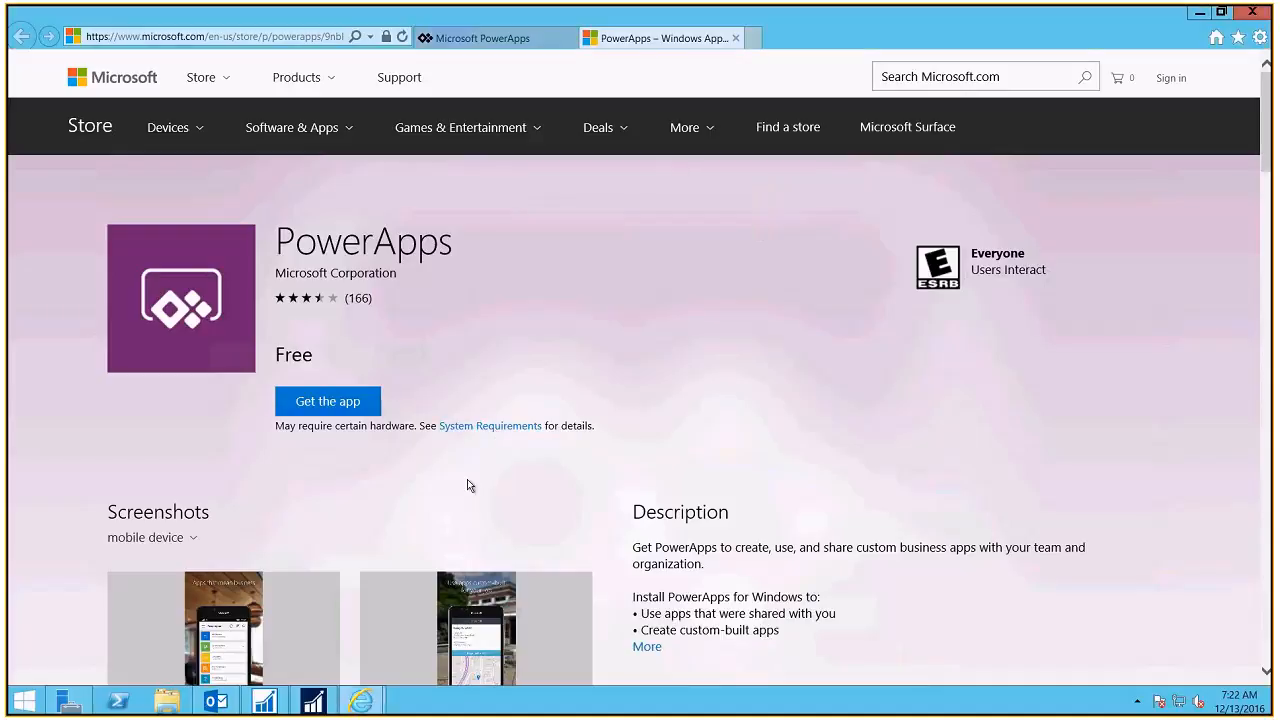
pyautogui.click(485, 424)
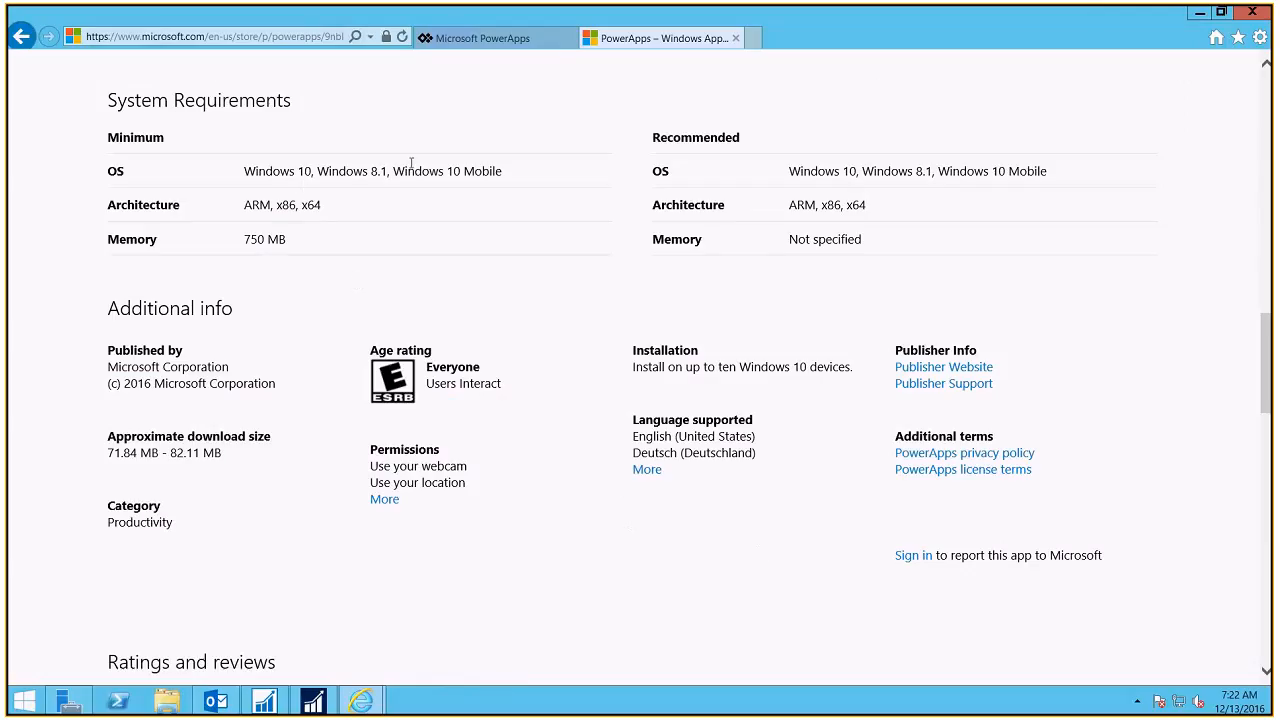
pyautogui.moveTo(445, 170); pyautogui.dragTo(571, 186)
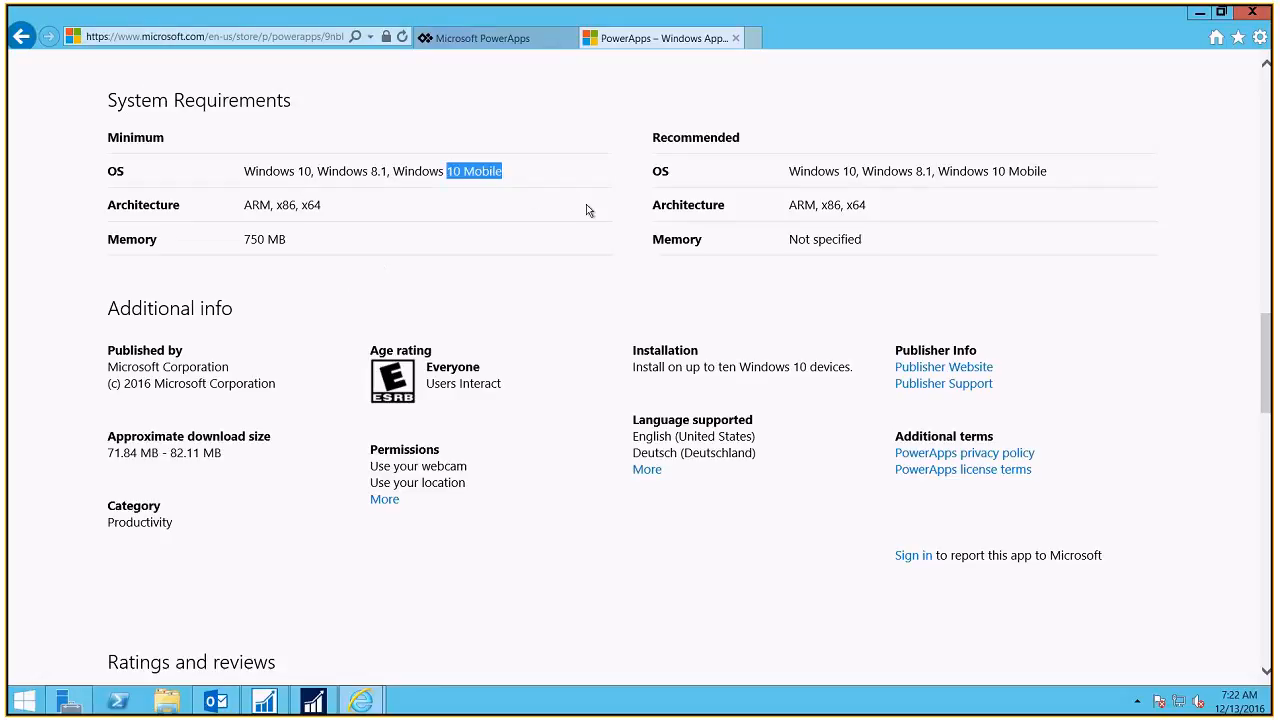
pyautogui.click(736, 39)
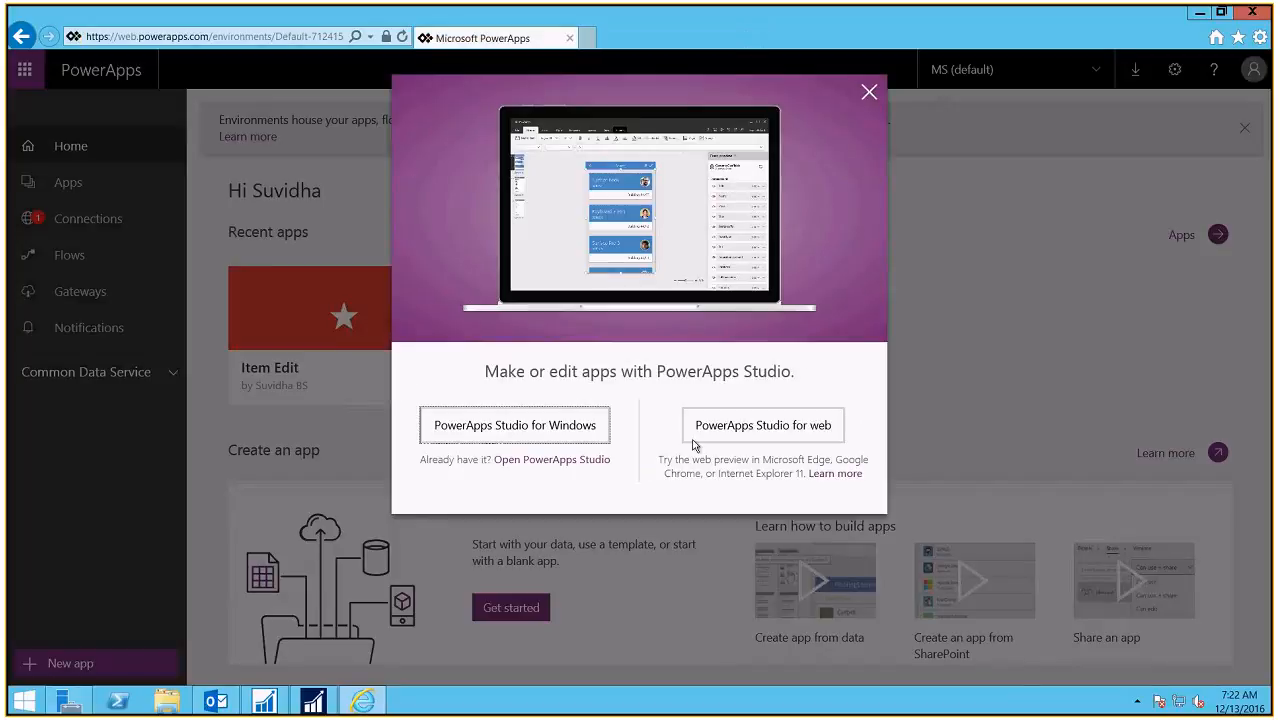
# Step: Launch PowerApps Studio for web, dismiss the unsupported Windows version warning and restart the session
pyautogui.click(788, 428)
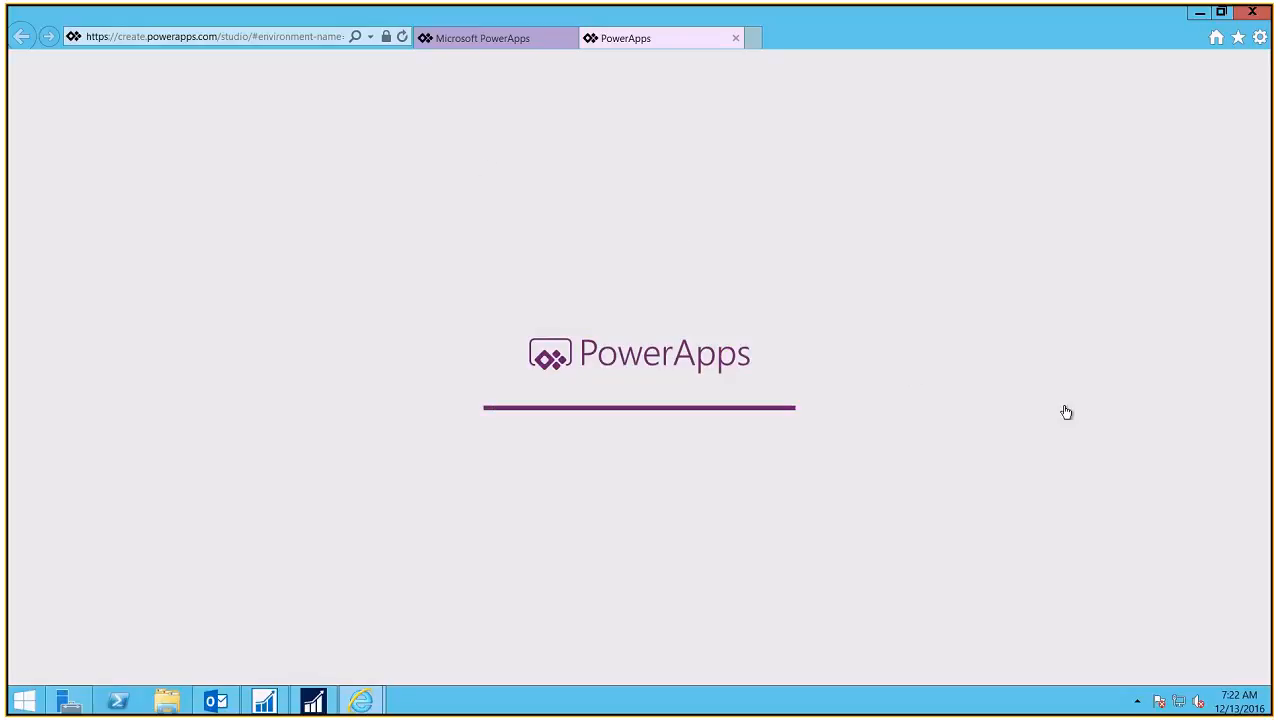
pyautogui.click(478, 42)
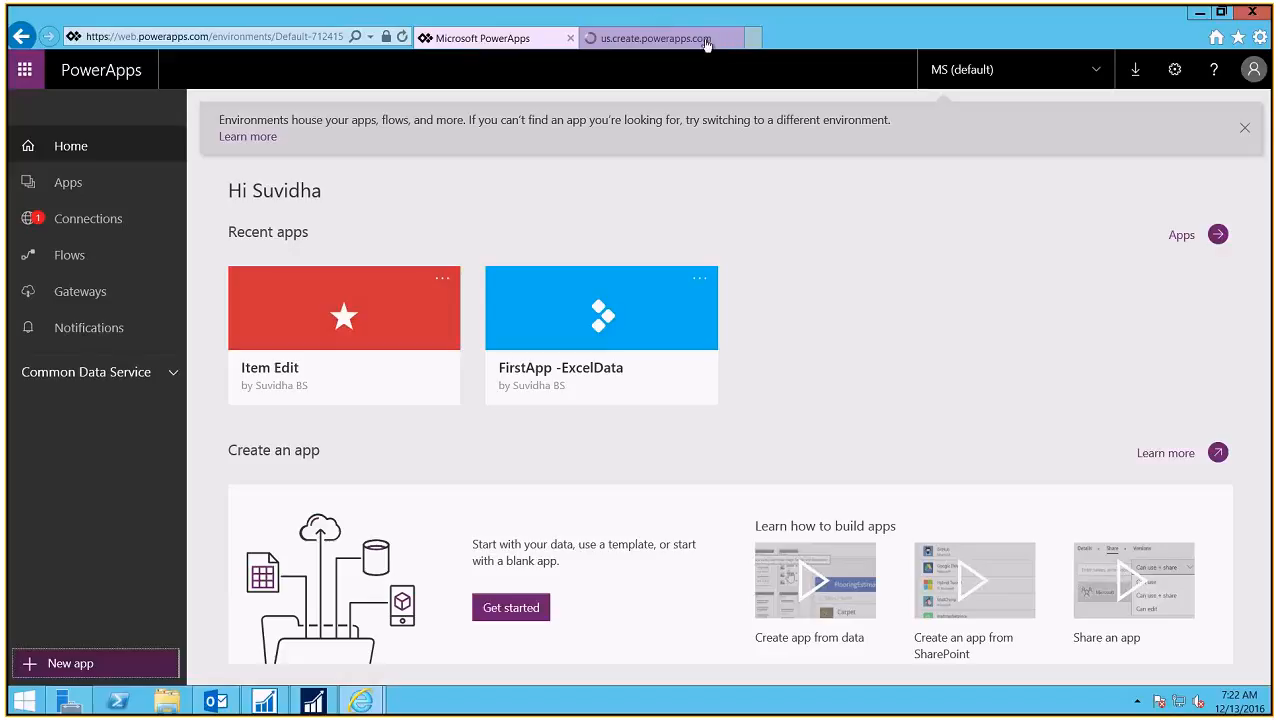
pyautogui.click(650, 38)
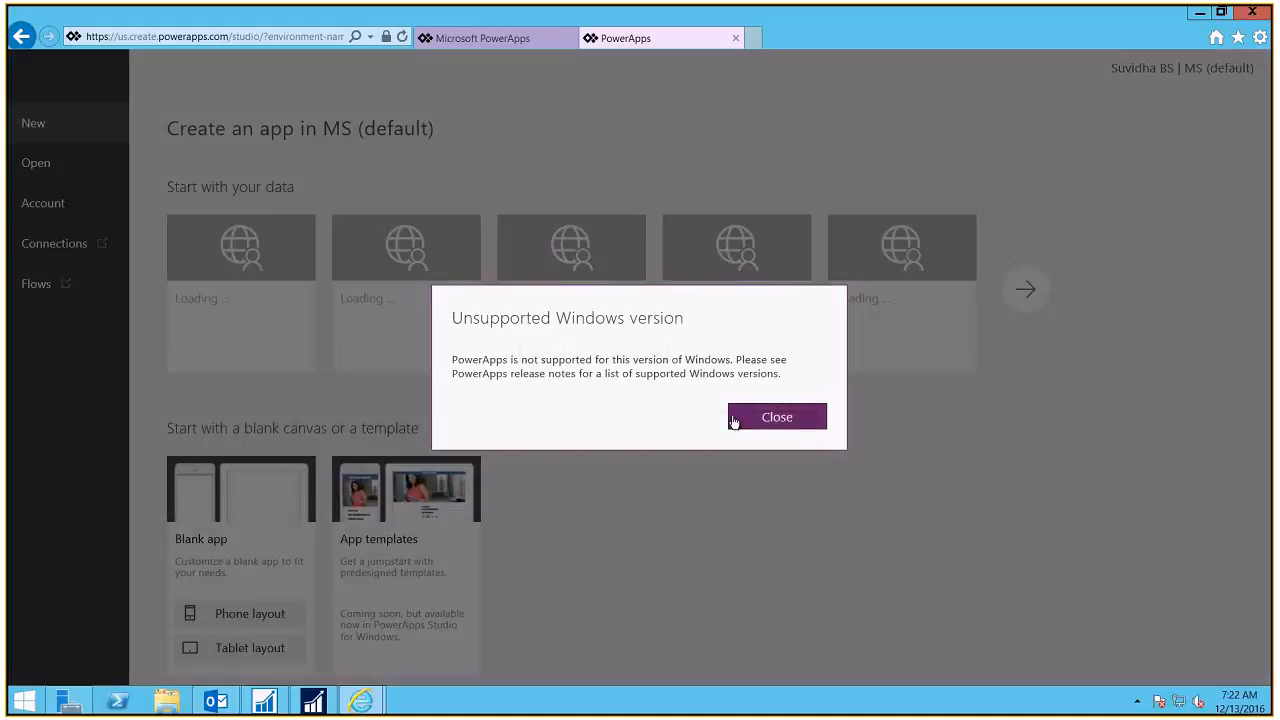
pyautogui.click(737, 421)
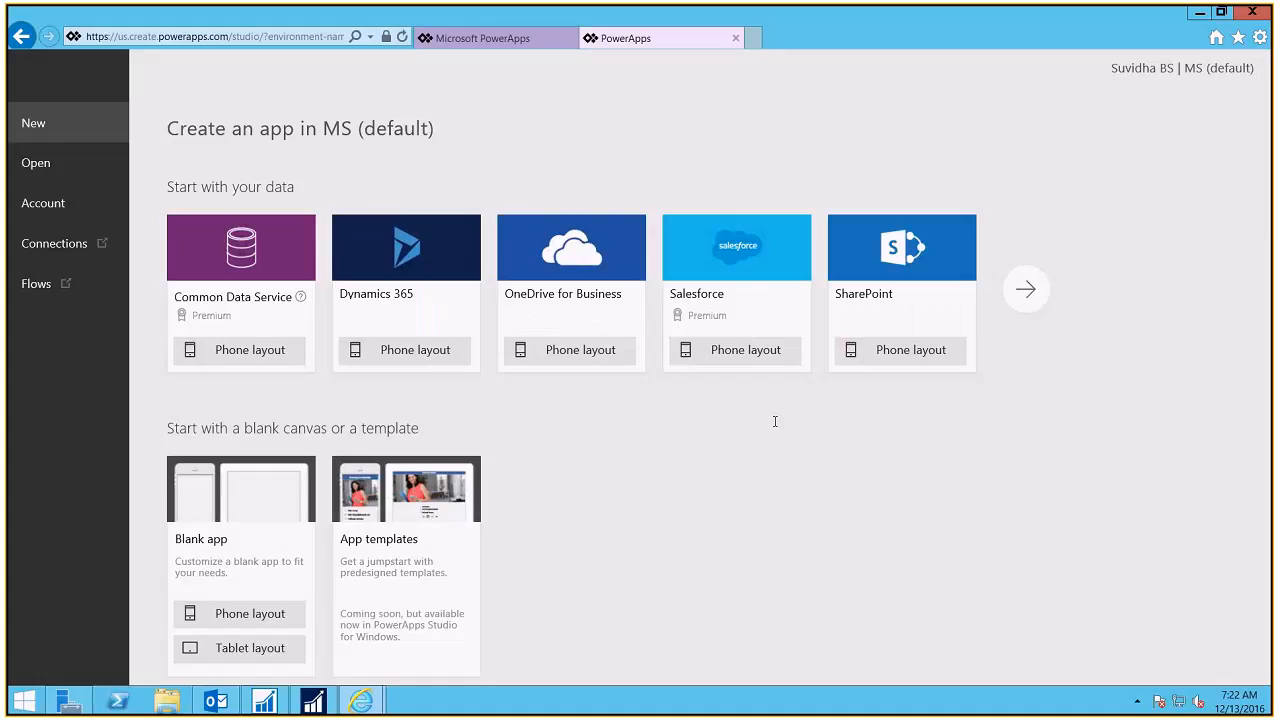
pyautogui.click(779, 506)
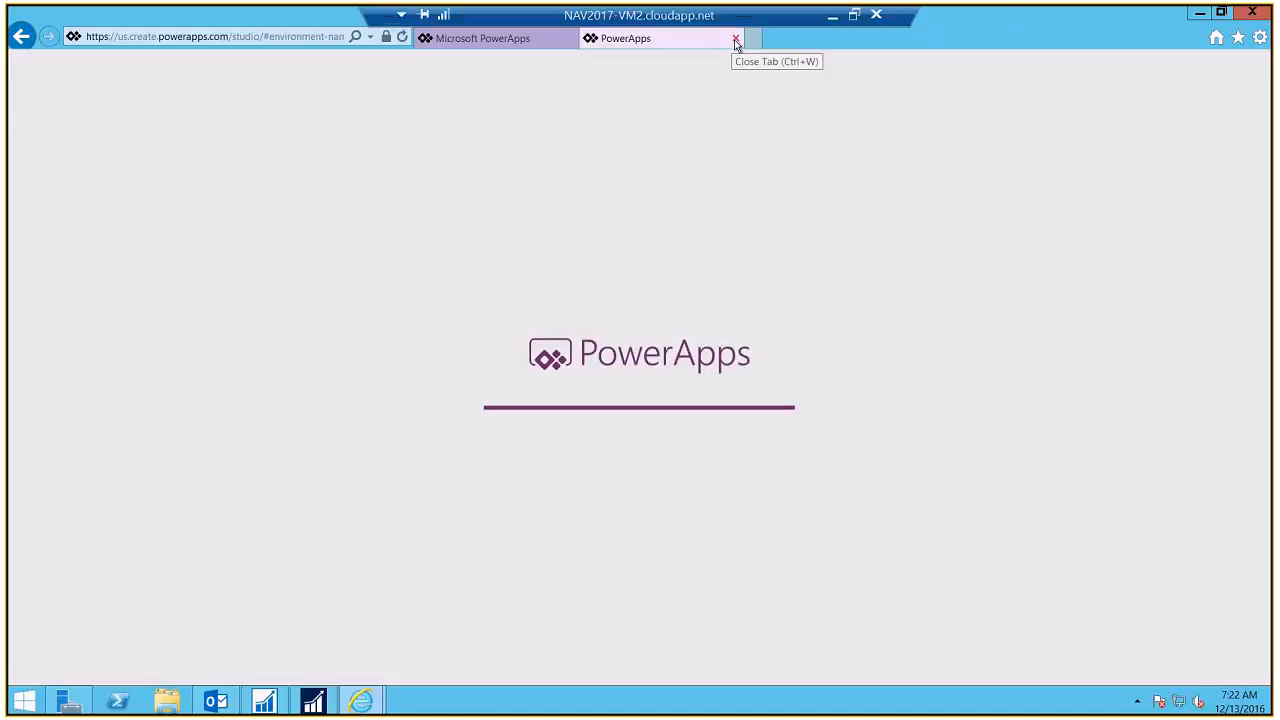
# Step: Close the web Studio tab, confirm leaving the page, and hide the remote session
pyautogui.click(735, 40)
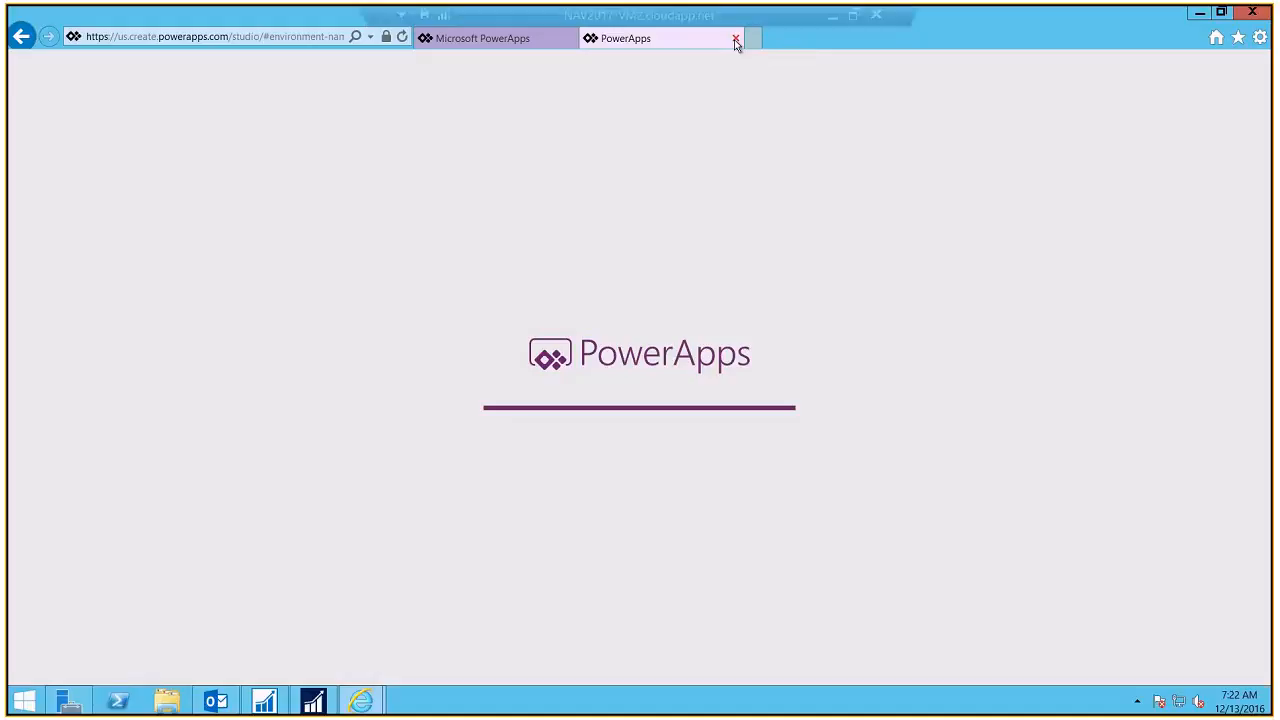
pyautogui.click(579, 359)
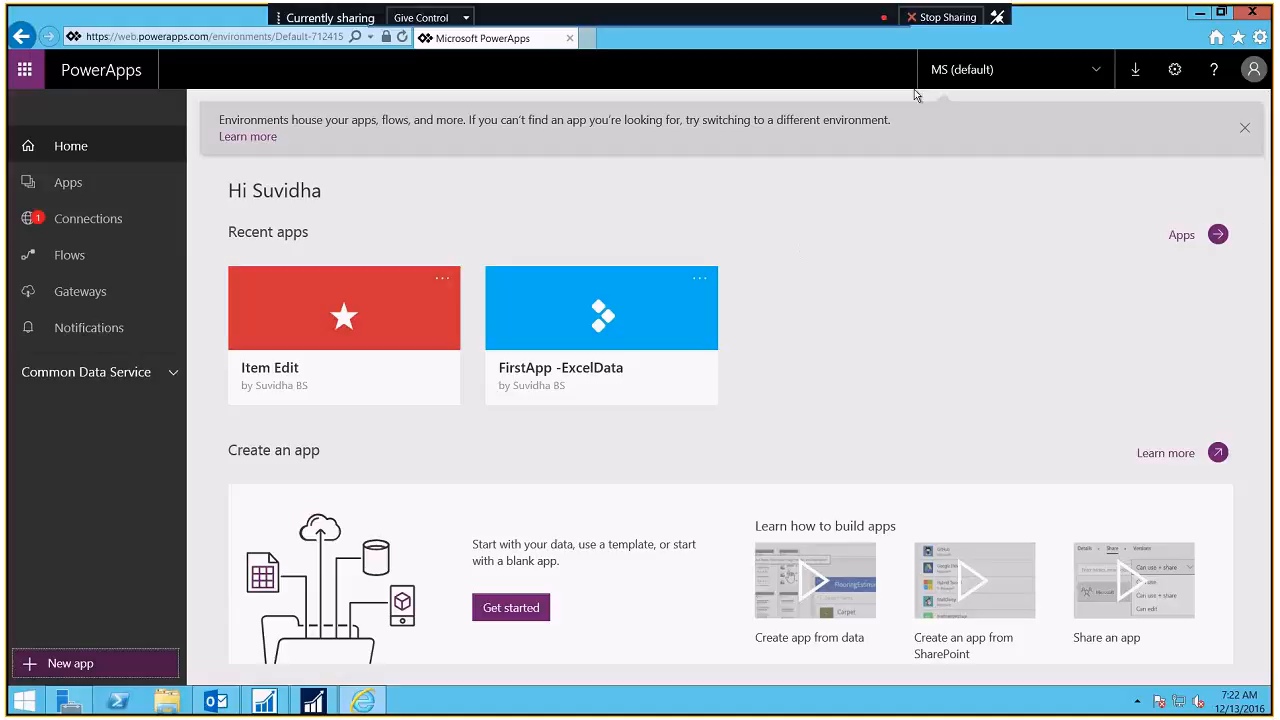
pyautogui.click(838, 11)
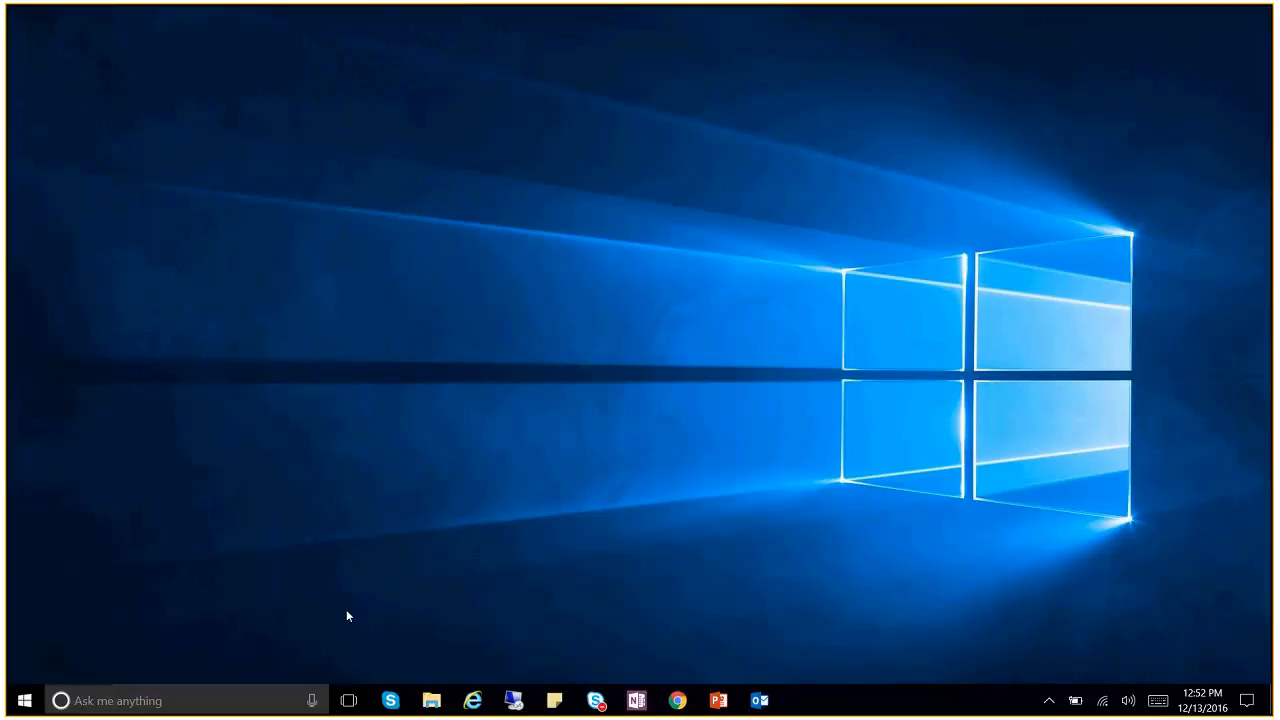
# Step: Find PowerApps by searching 'power' in Start, launch it and maximize its window
pyautogui.click(26, 700)
pyautogui.write('power')
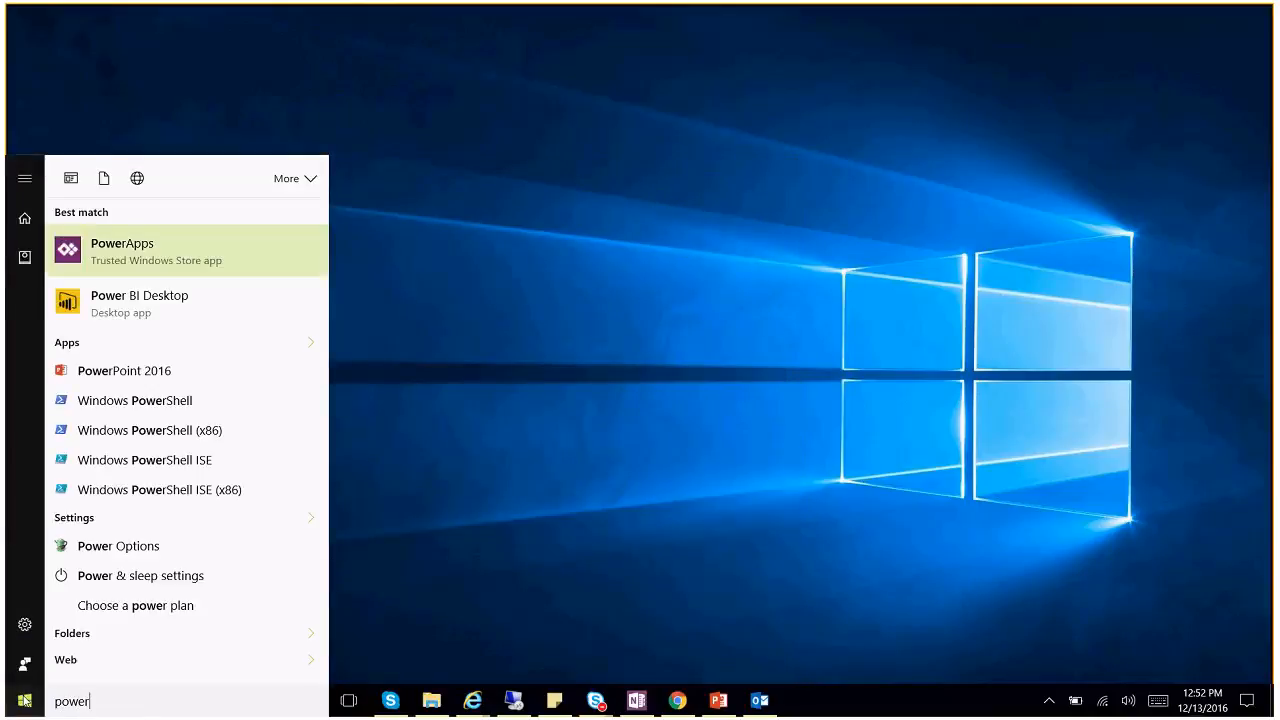
pyautogui.click(100, 247)
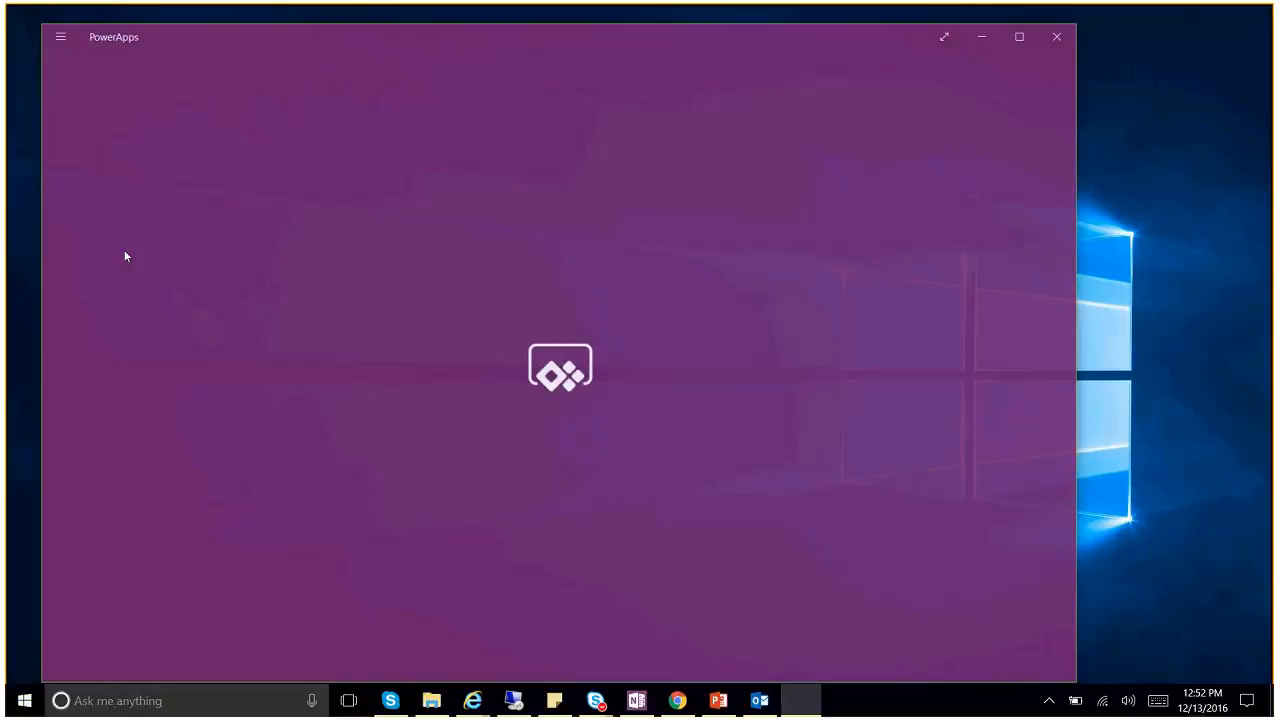
pyautogui.click(1029, 45)
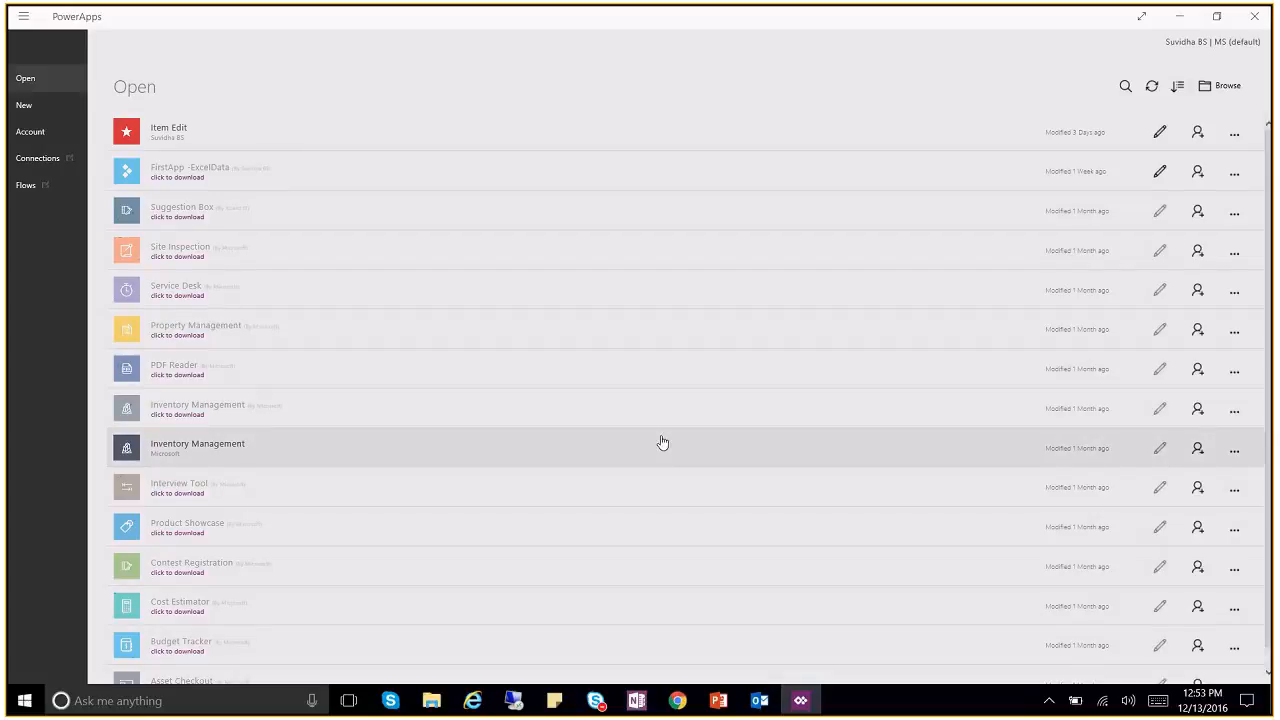
# Step: Check the account details, then under New display the five existing data connections
pyautogui.click(1193, 45)
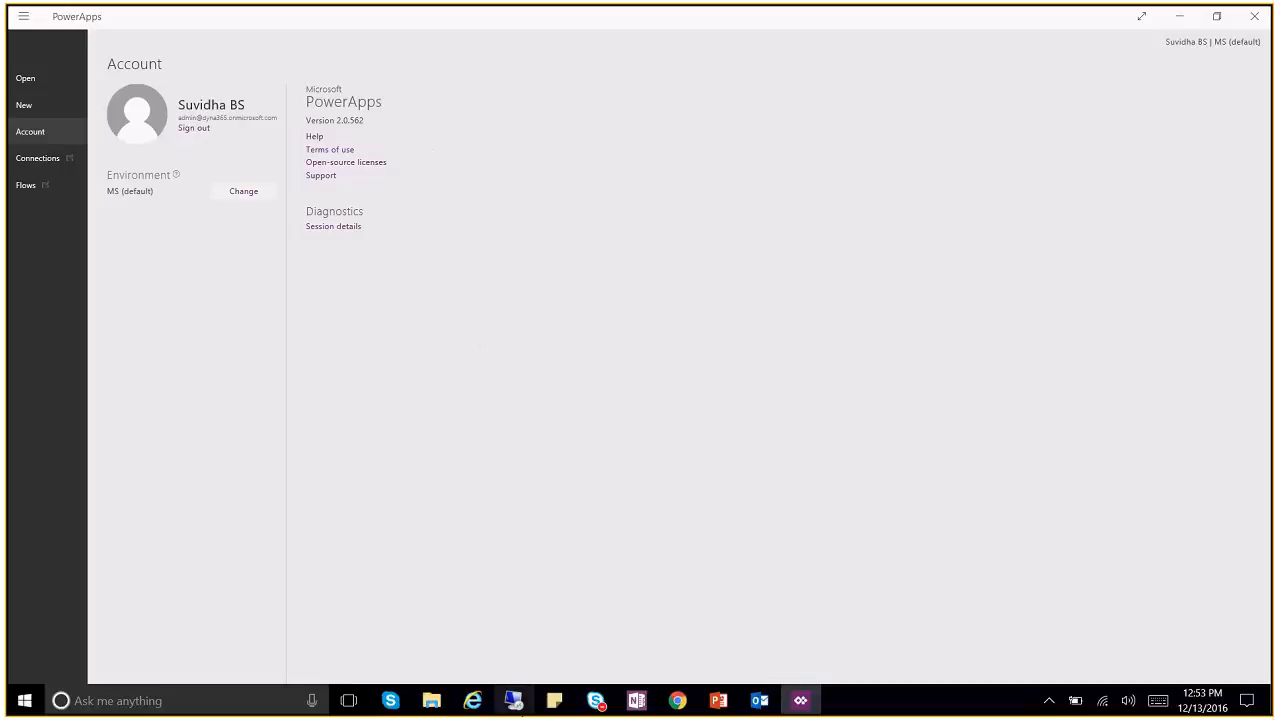
pyautogui.click(514, 700)
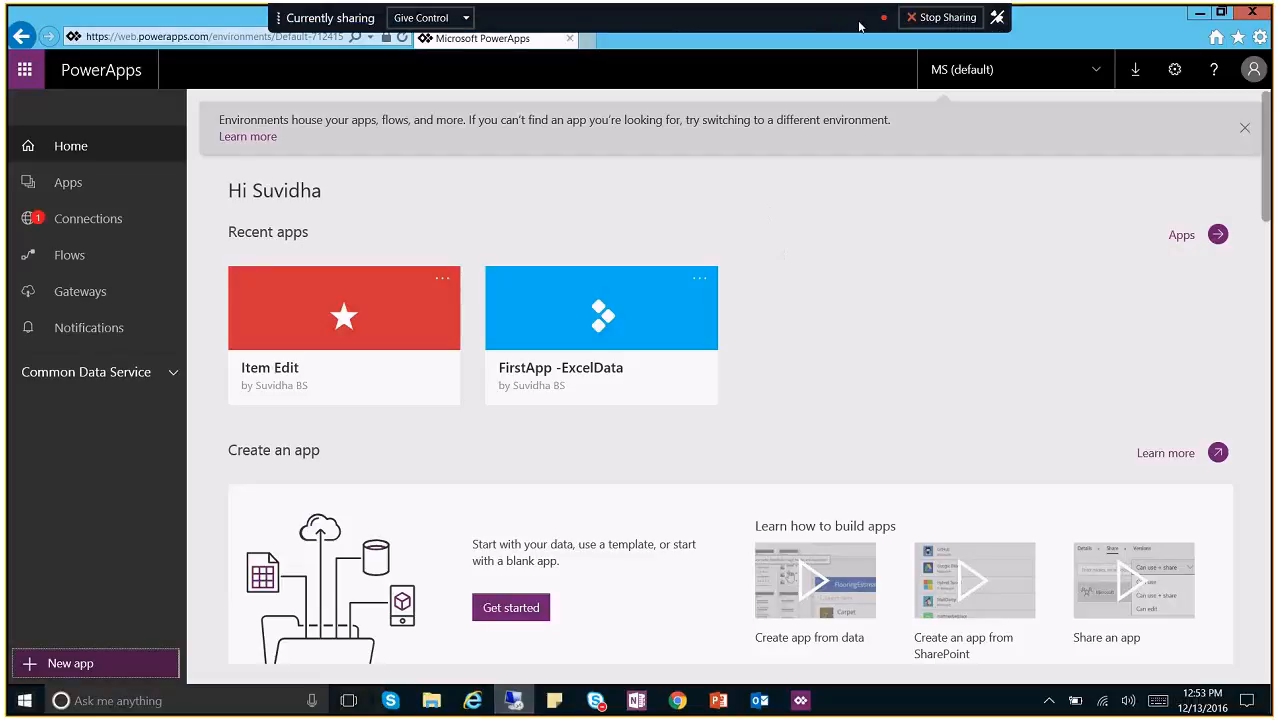
pyautogui.click(832, 16)
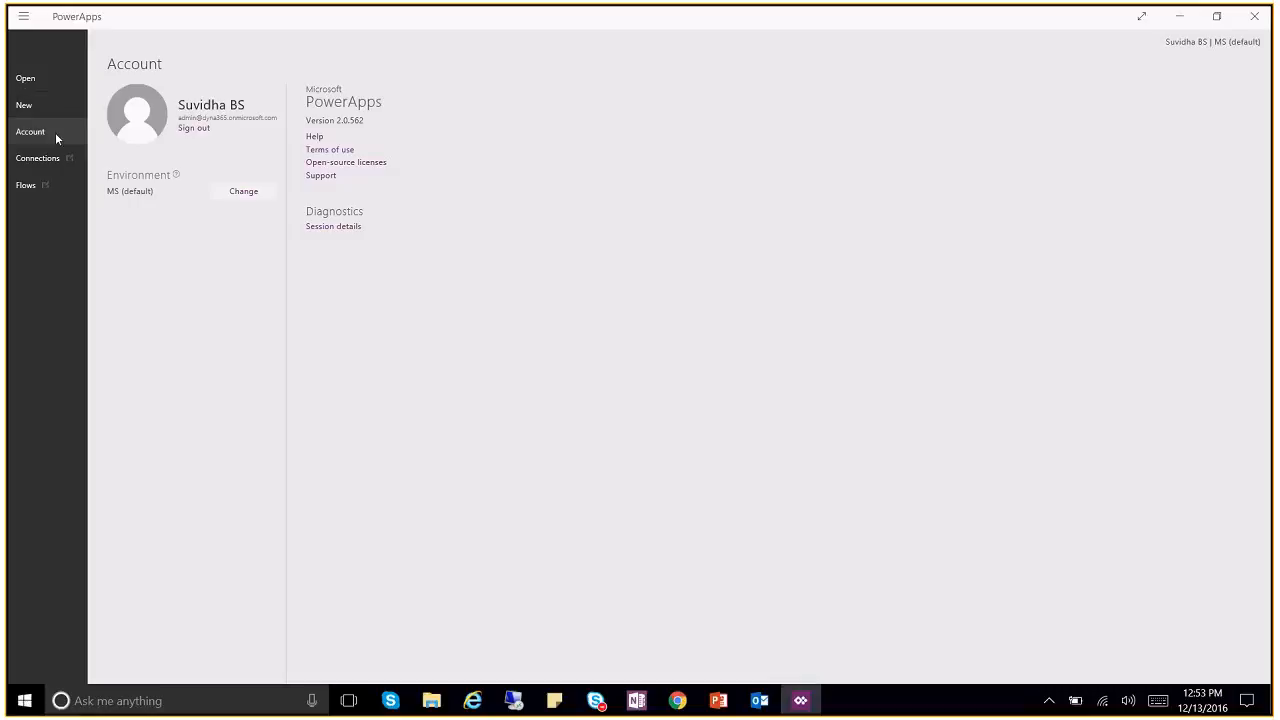
pyautogui.click(25, 106)
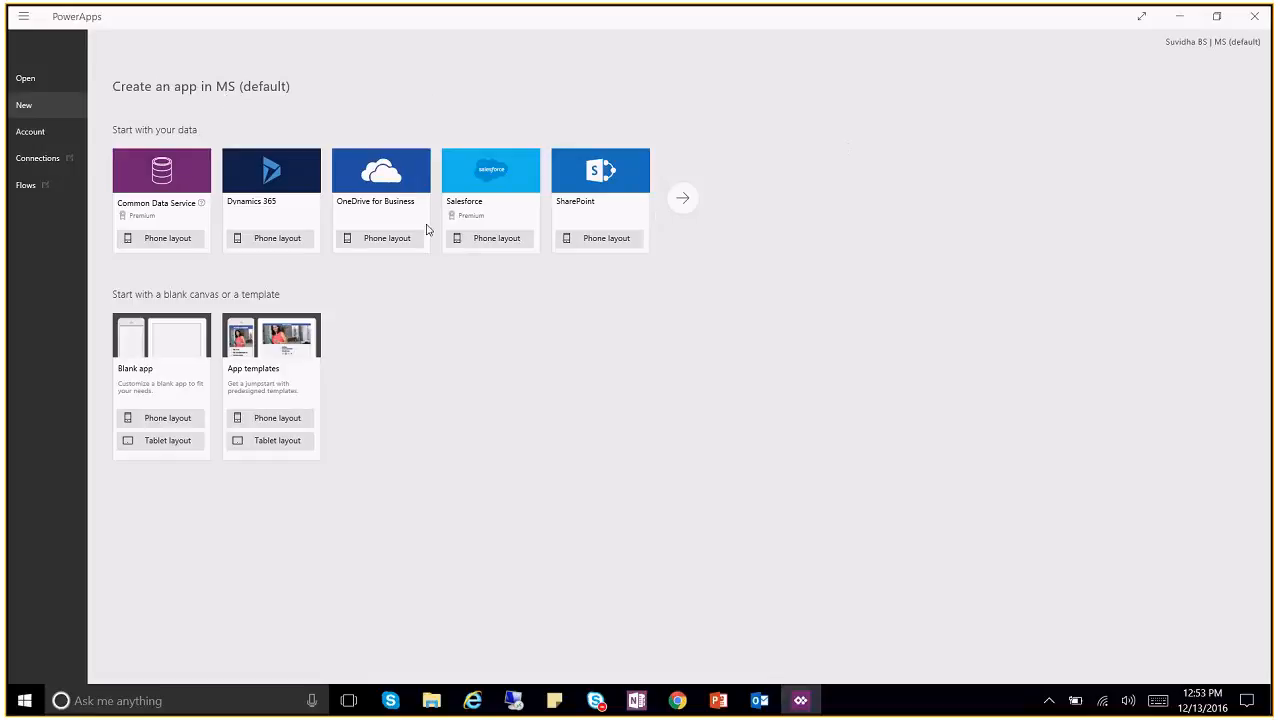
pyautogui.click(683, 200)
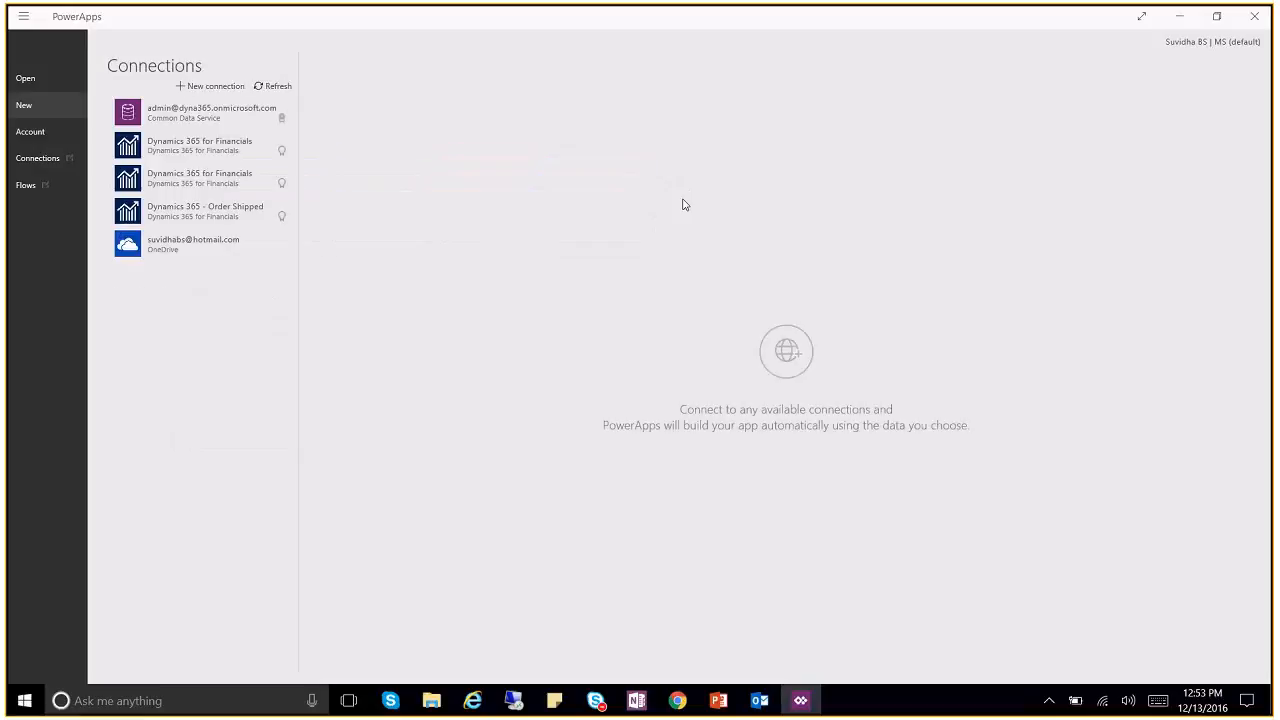
# Step: Start a new Dynamics NAV connection and switch to the remote desktop session
pyautogui.click(204, 90)
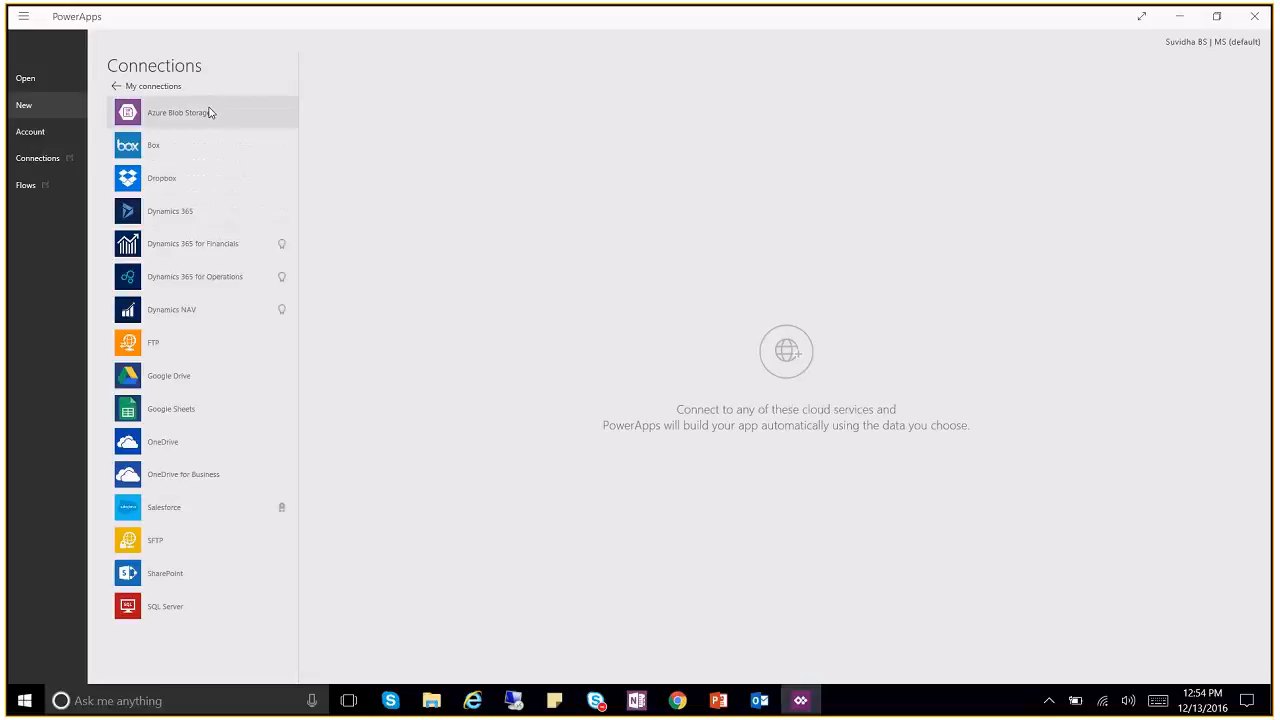
pyautogui.click(203, 312)
pyautogui.click(363, 170)
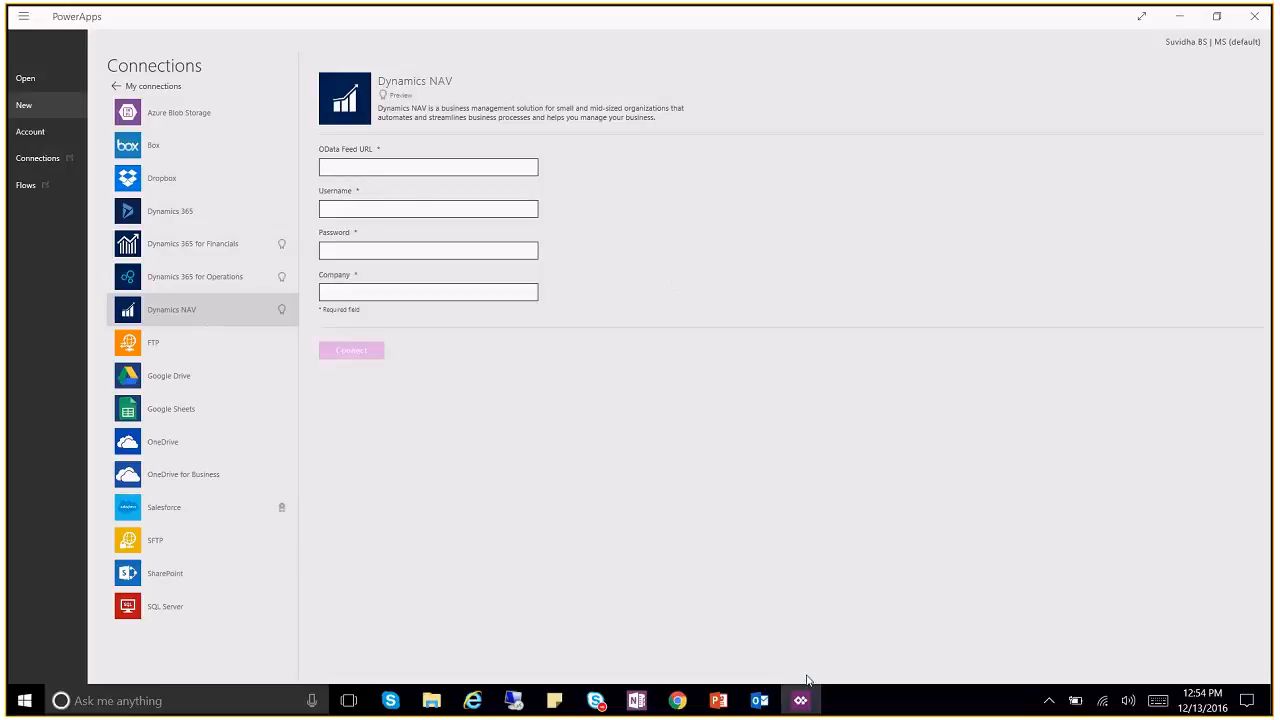
pyautogui.click(514, 702)
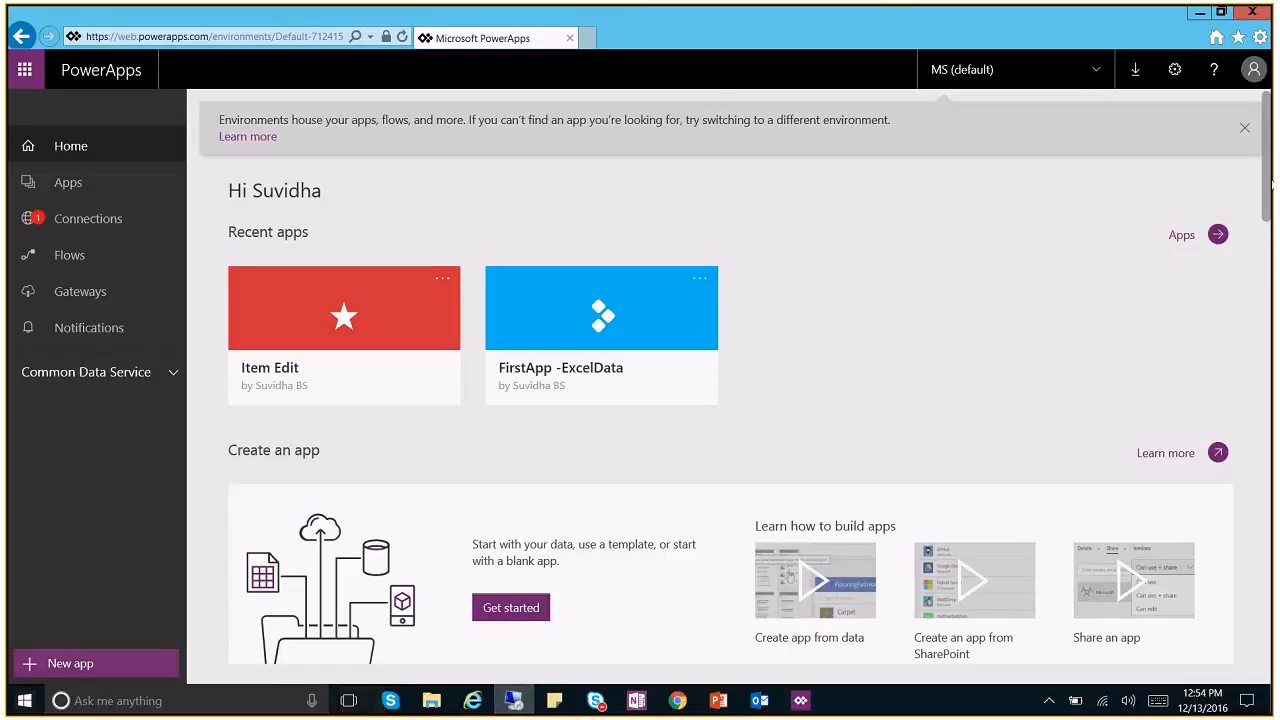
# Step: Restore the remote session window and bring up the Dynamics NAV client maximized
pyautogui.scroll(-2, 1272, 183)
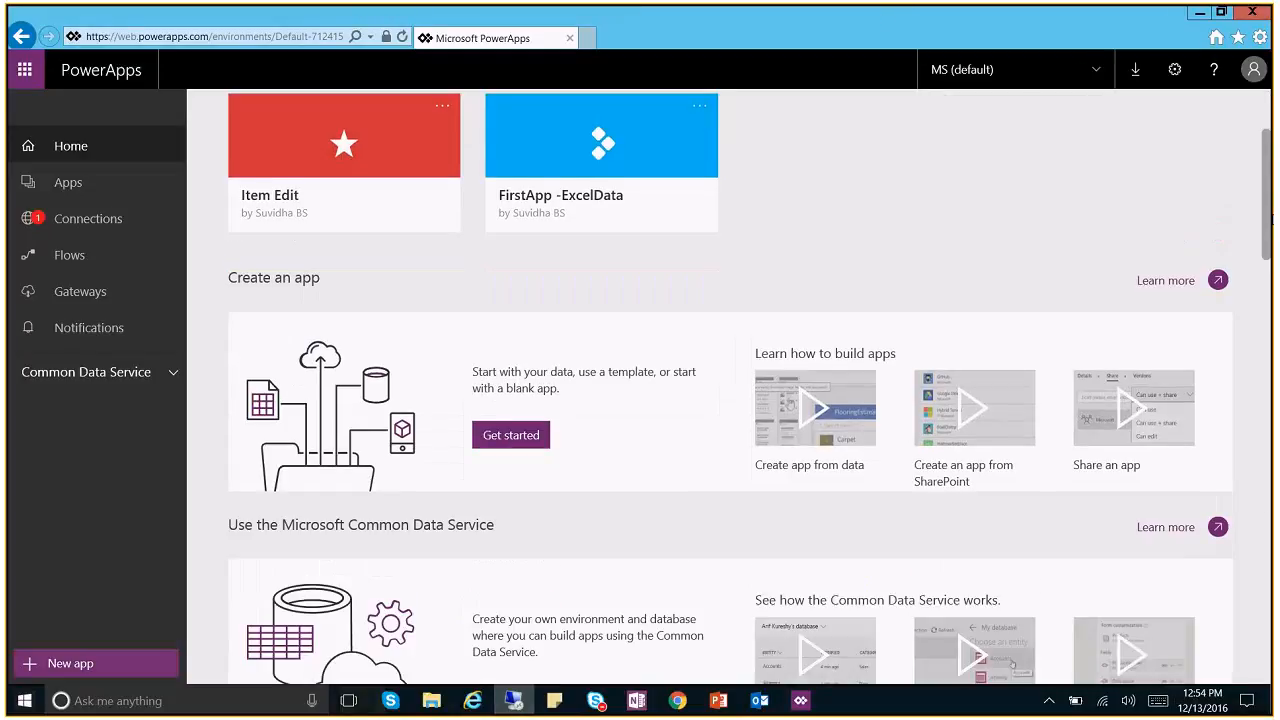
pyautogui.click(1221, 12)
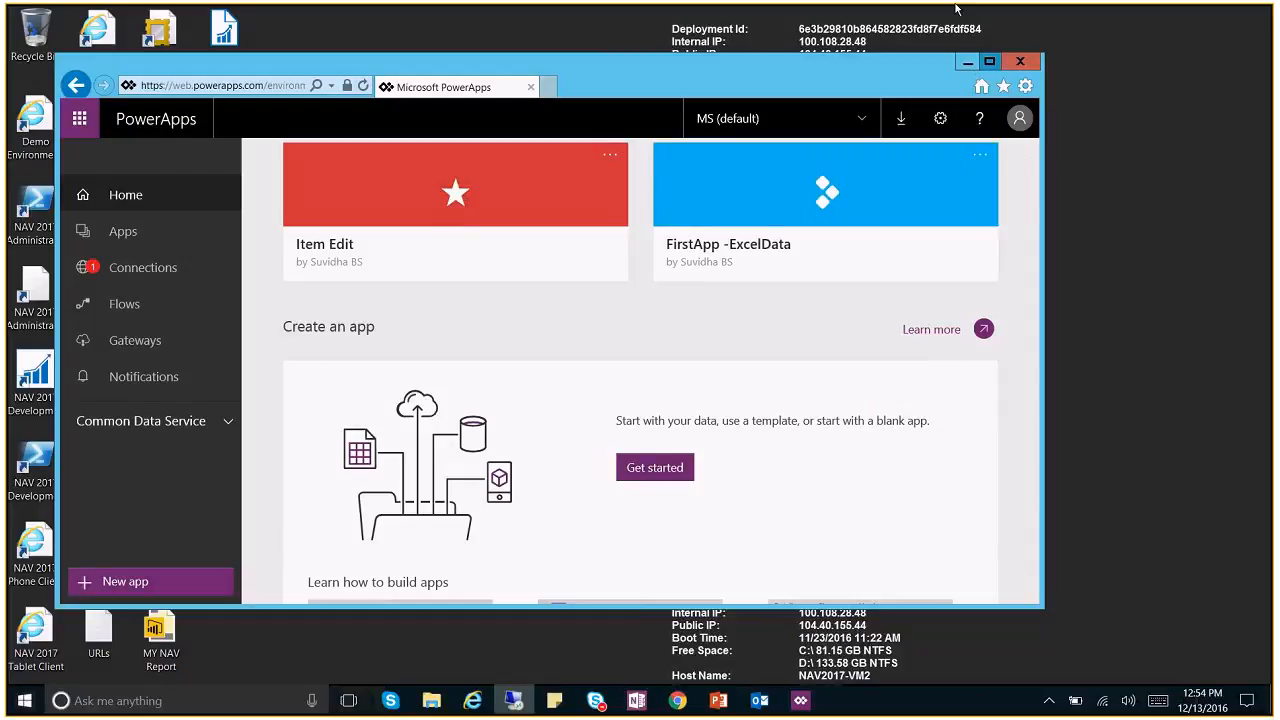
pyautogui.click(989, 61)
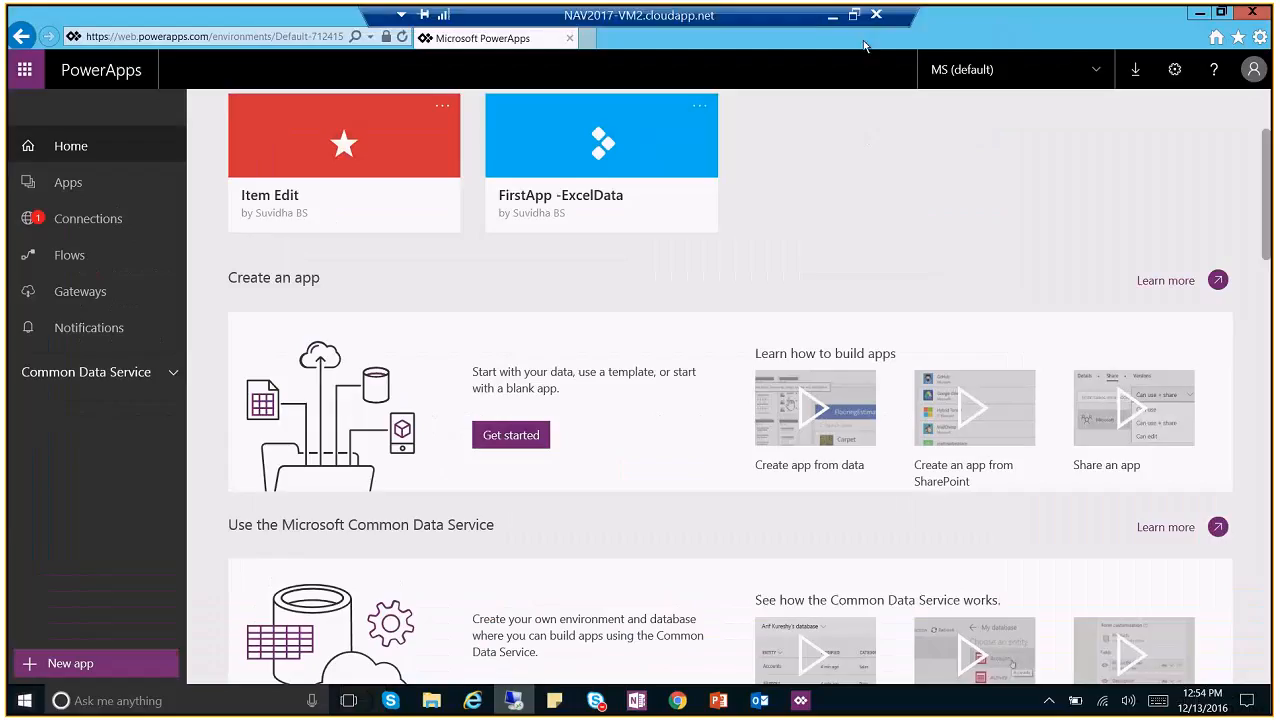
pyautogui.click(855, 16)
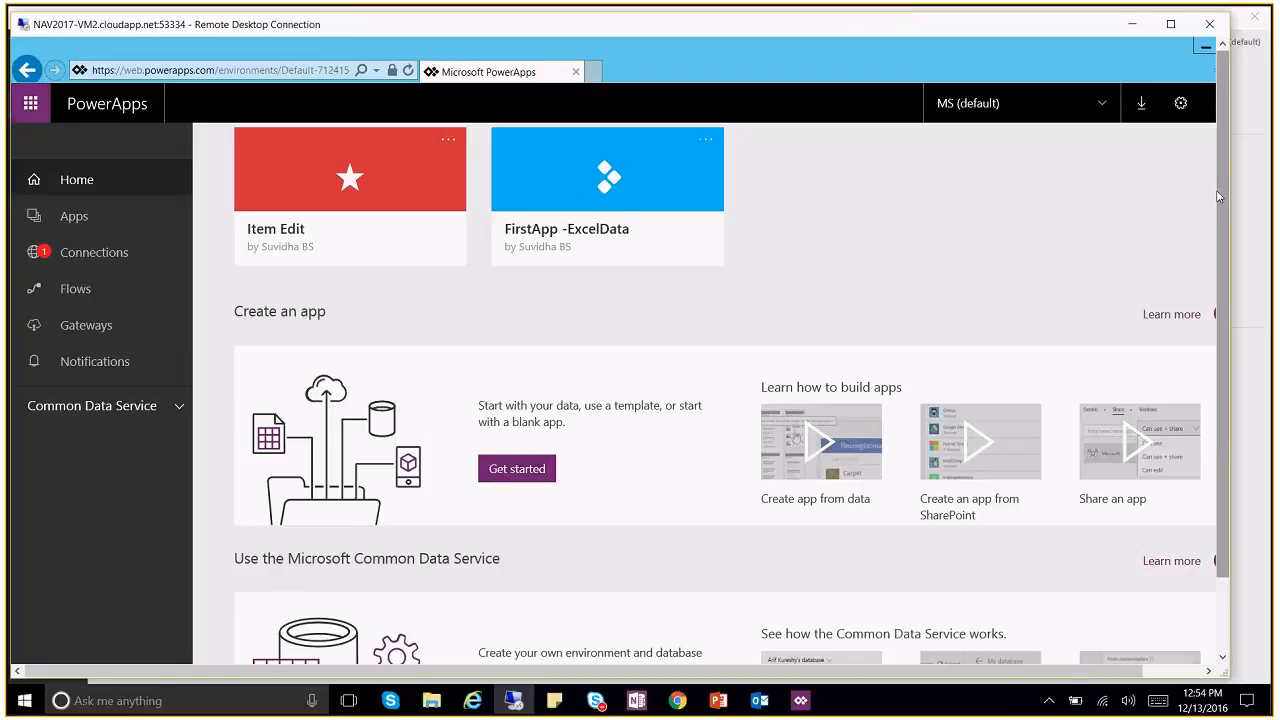
pyautogui.moveTo(1221, 197); pyautogui.dragTo(1231, 328)
pyautogui.click(319, 649)
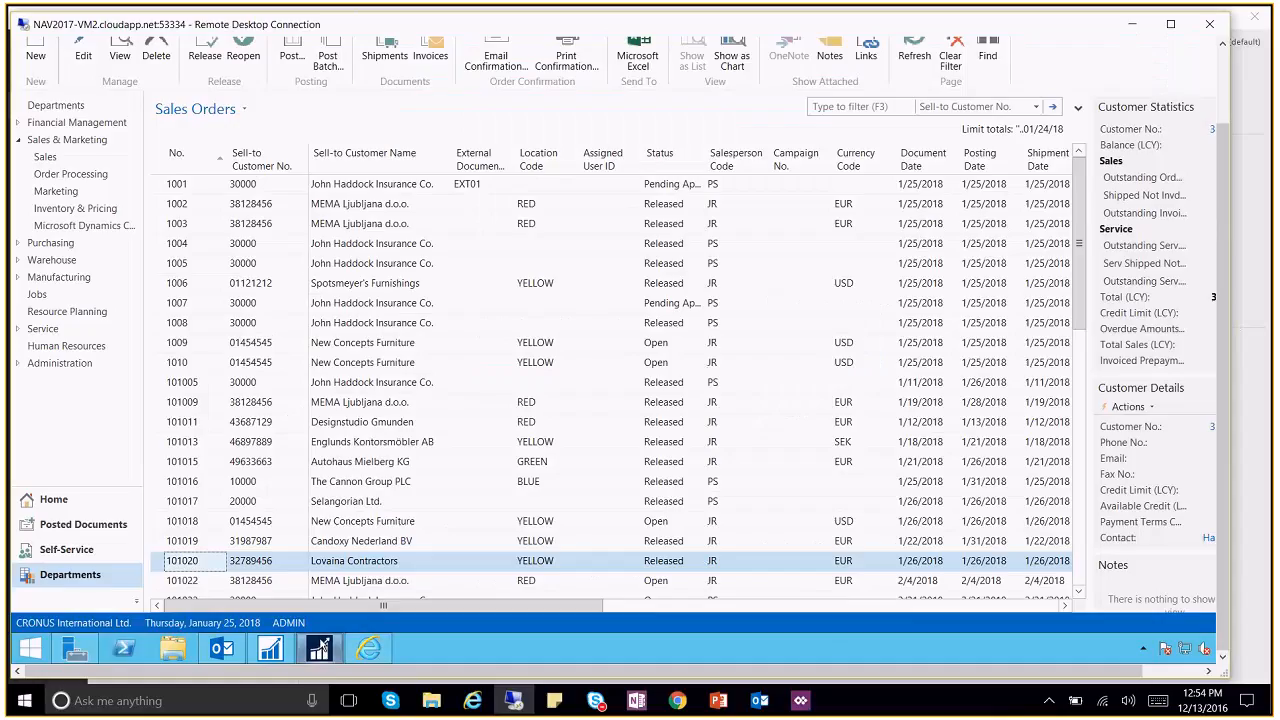
pyautogui.click(1171, 24)
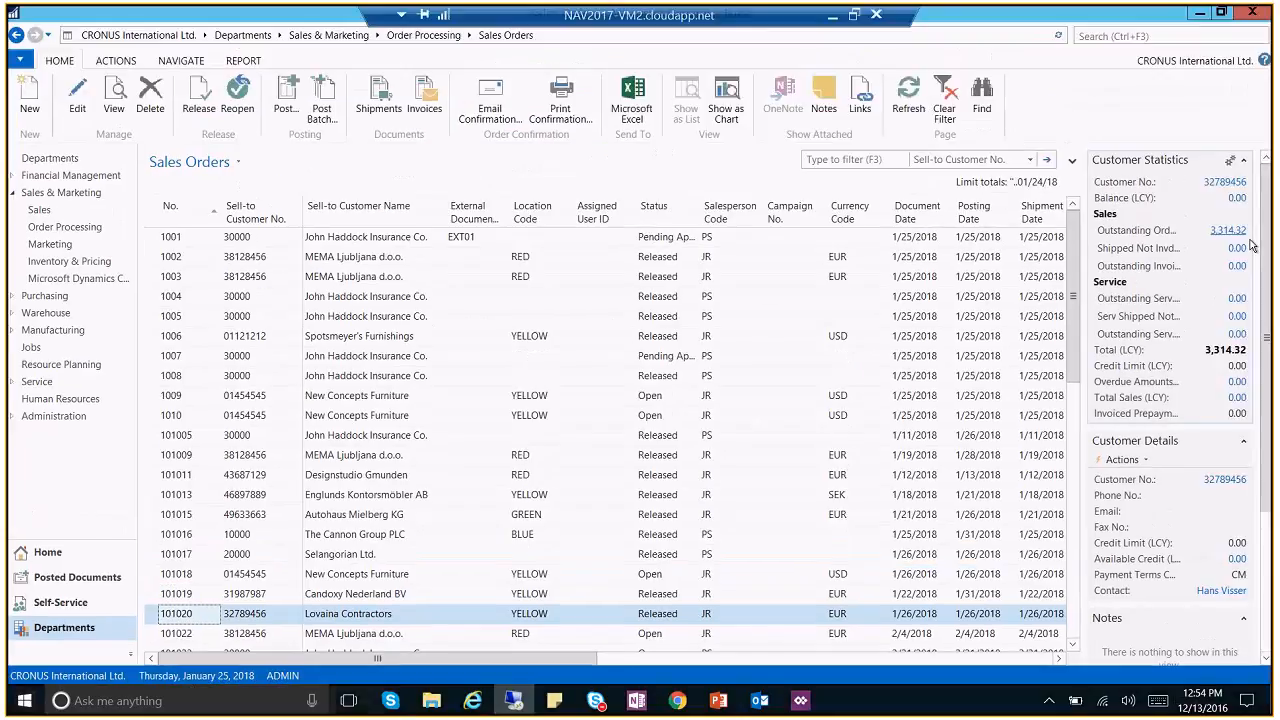
# Step: Copy the Customer OData V4 URL from NAV's Web Services page and return to PowerApps' URL field
pyautogui.click(1136, 38)
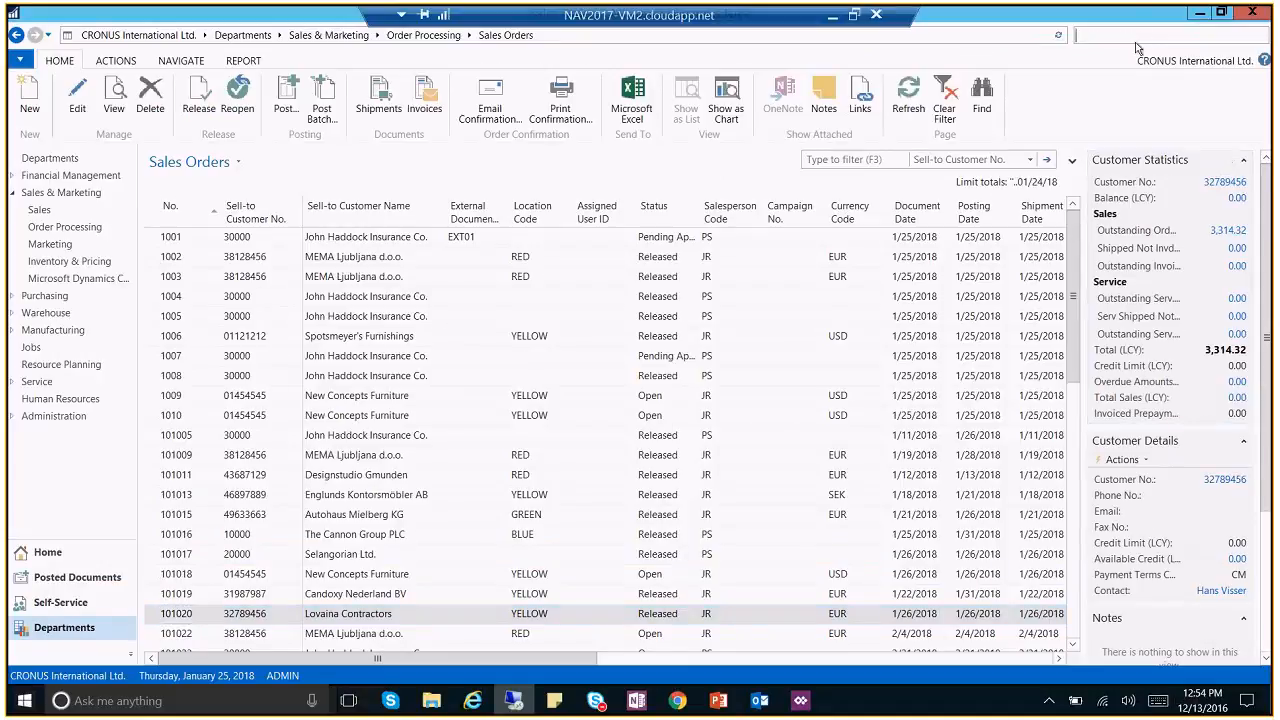
pyautogui.write('web ser')
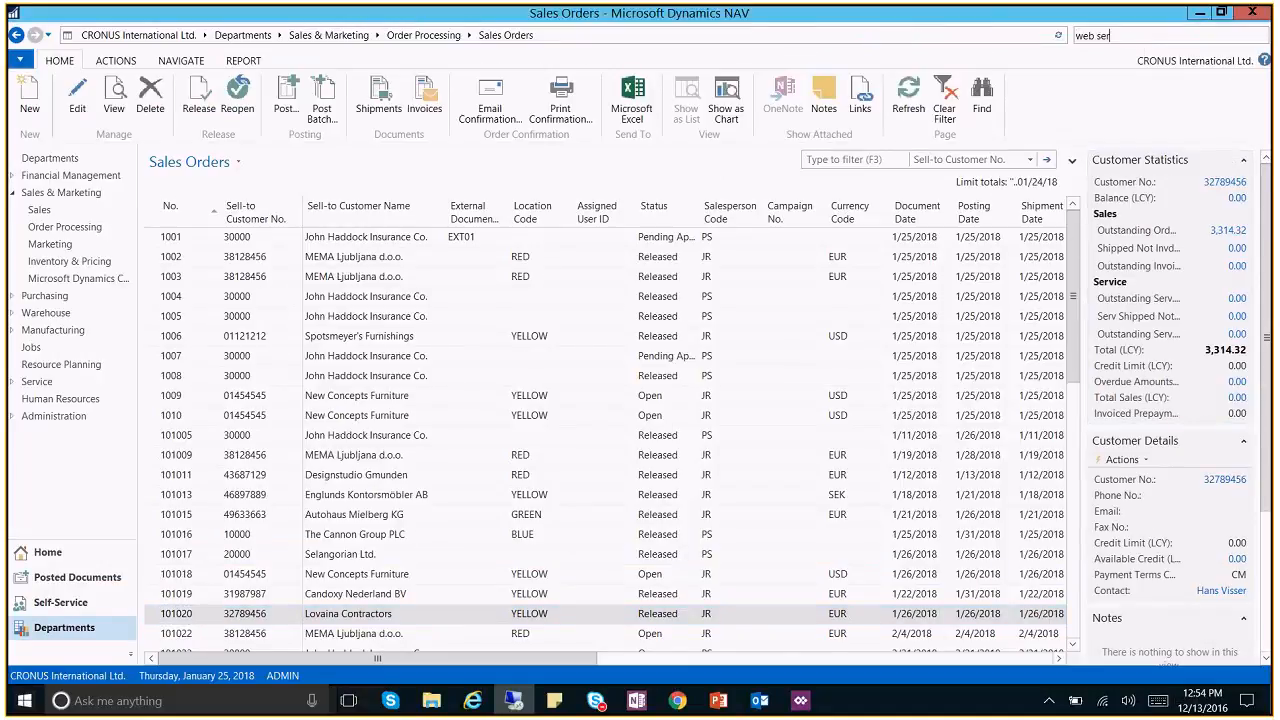
pyautogui.click(1090, 86)
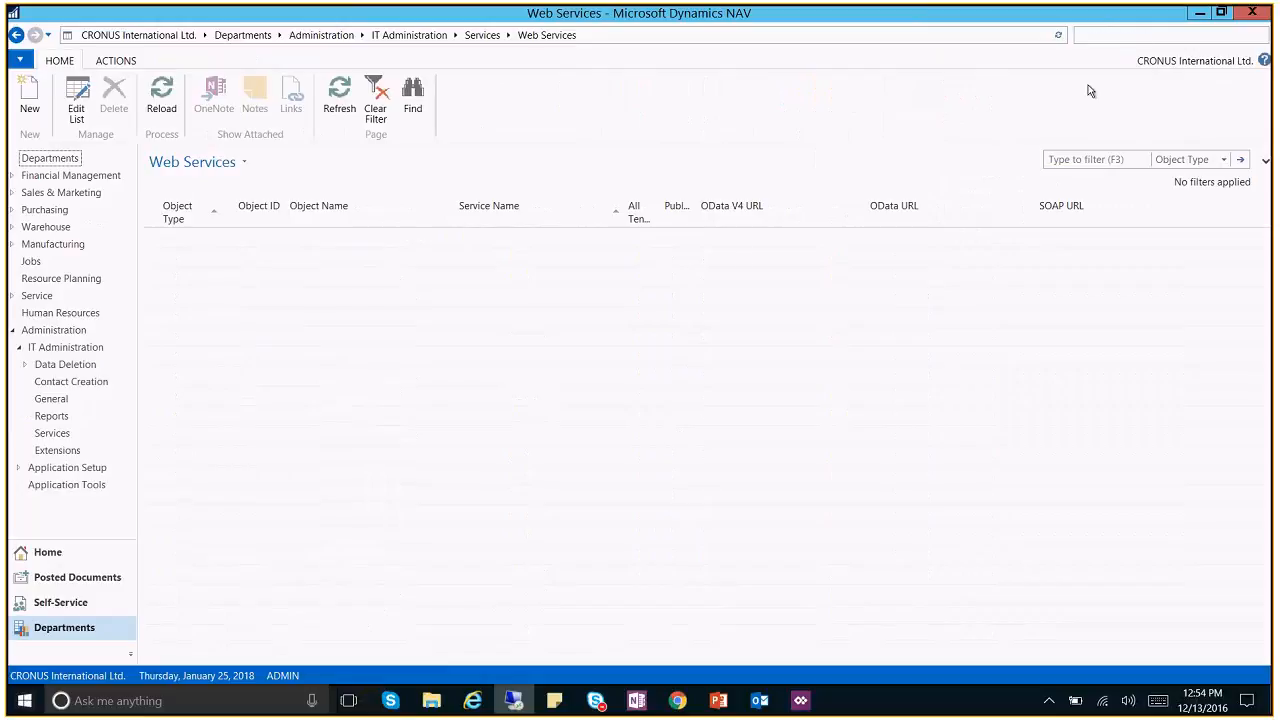
pyautogui.rightClick(783, 259)
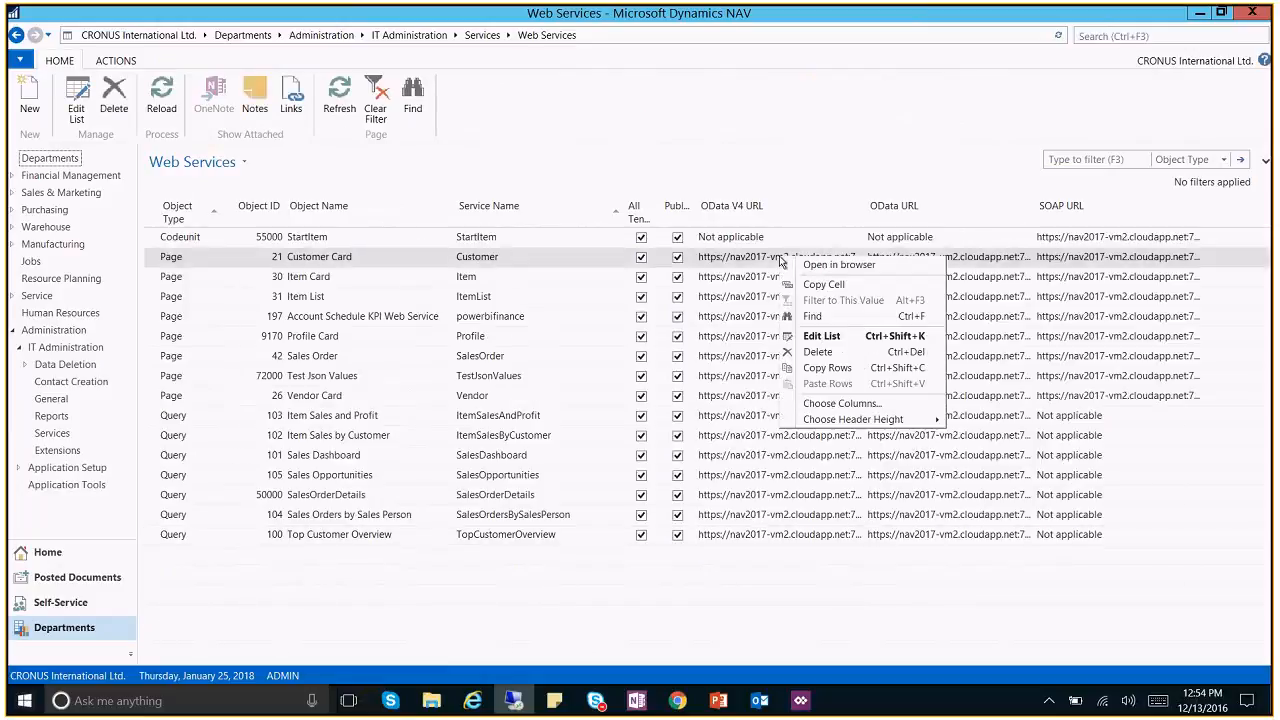
pyautogui.click(829, 298)
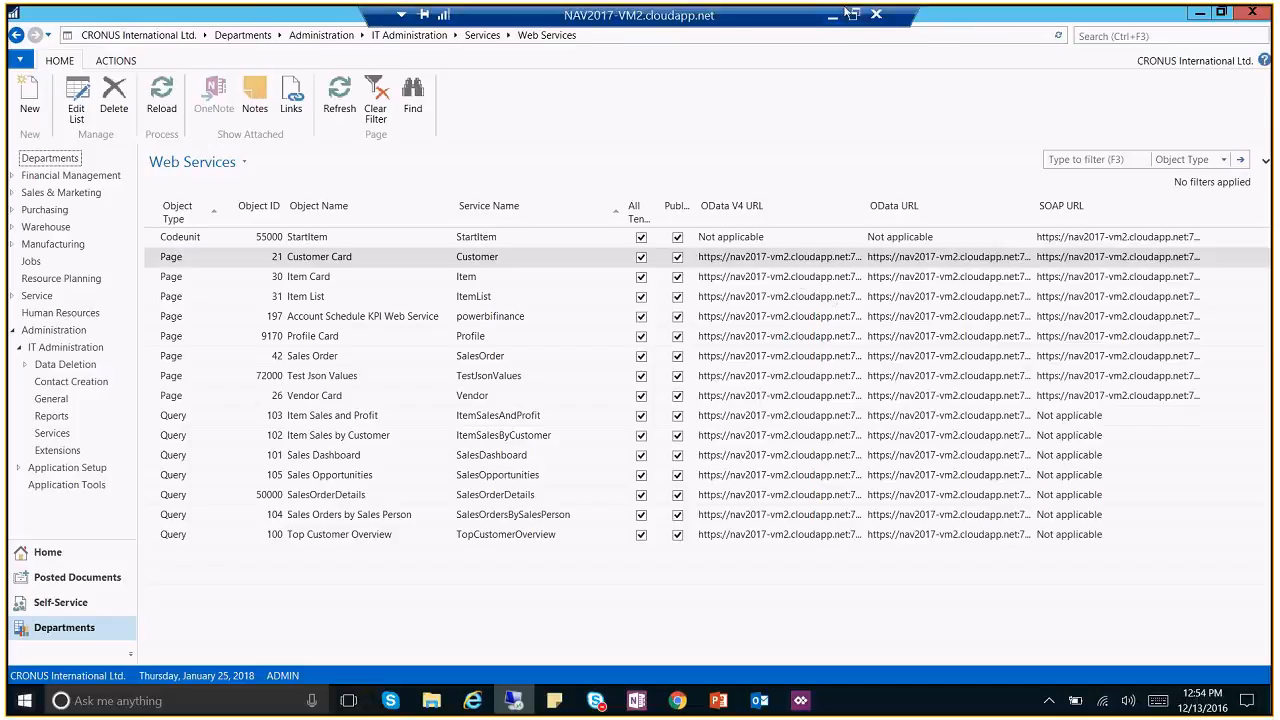
pyautogui.click(830, 14)
pyautogui.rightClick(350, 170)
# Step: Paste the OData feed URL, trimming '/Customer' and changing https to http
pyautogui.click(347, 150)
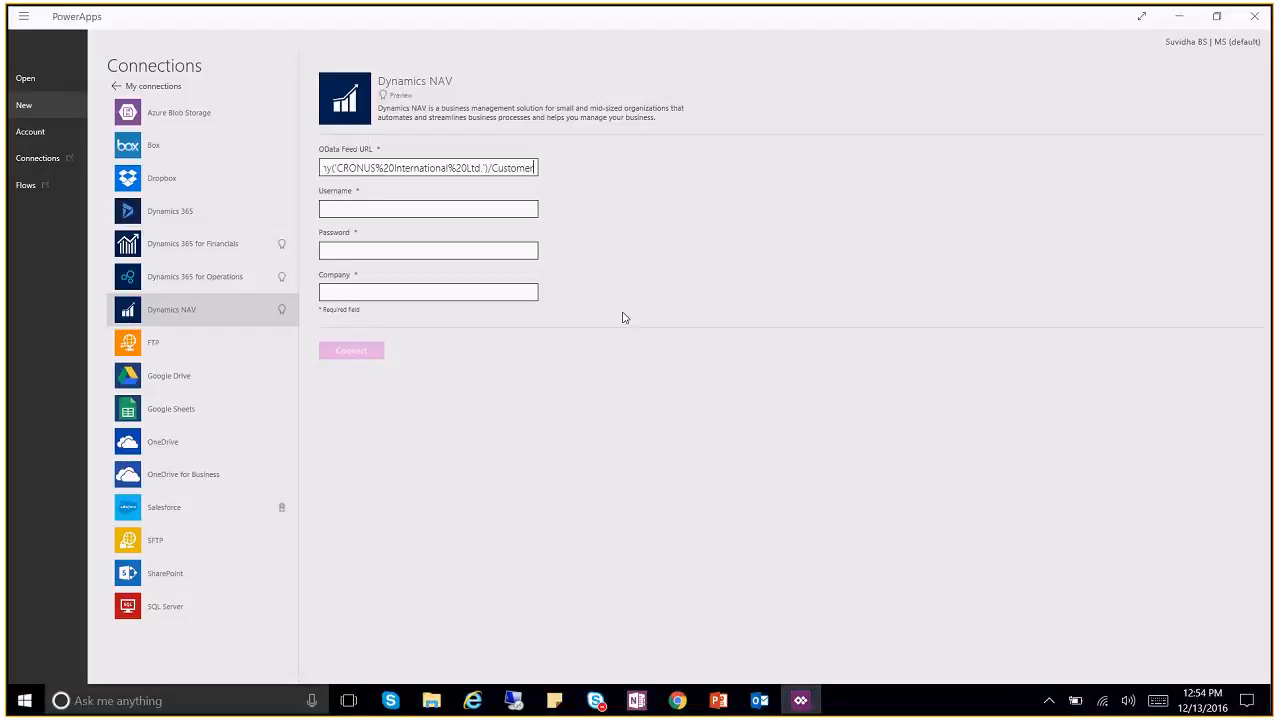
pyautogui.press('BackSpace')
pyautogui.press('BackSpace')
pyautogui.press('BackSpace')
pyautogui.press('BackSpace')
pyautogui.press('BackSpace')
pyautogui.press('BackSpace')
pyautogui.press('BackSpace')
pyautogui.press('BackSpace')
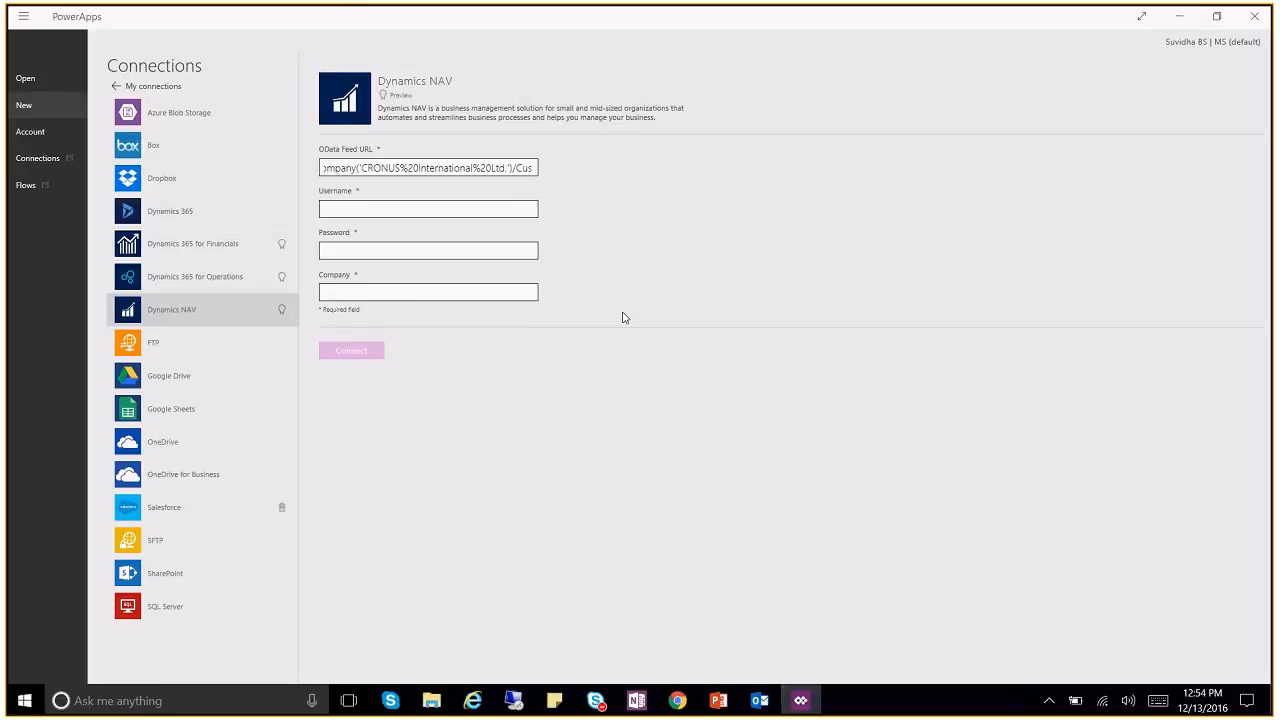
pyautogui.press('BackSpace')
pyautogui.press('Home')
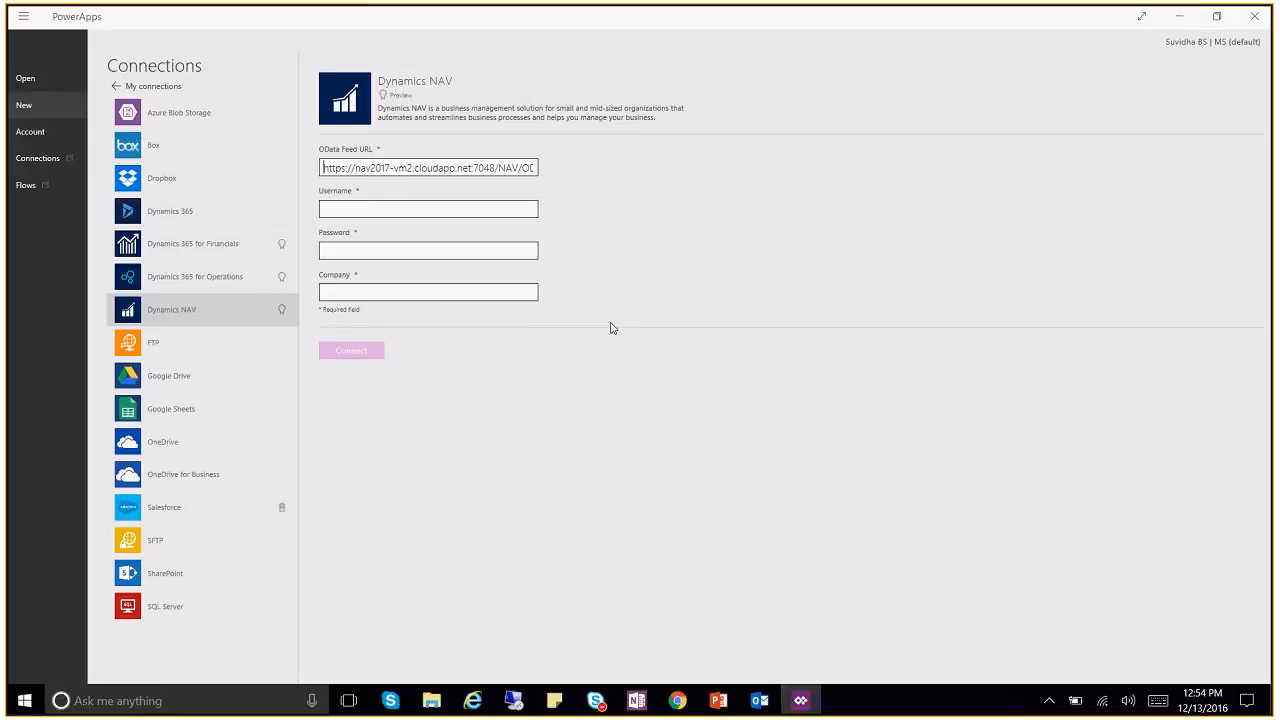
pyautogui.click(344, 169)
pyautogui.press('BackSpace')
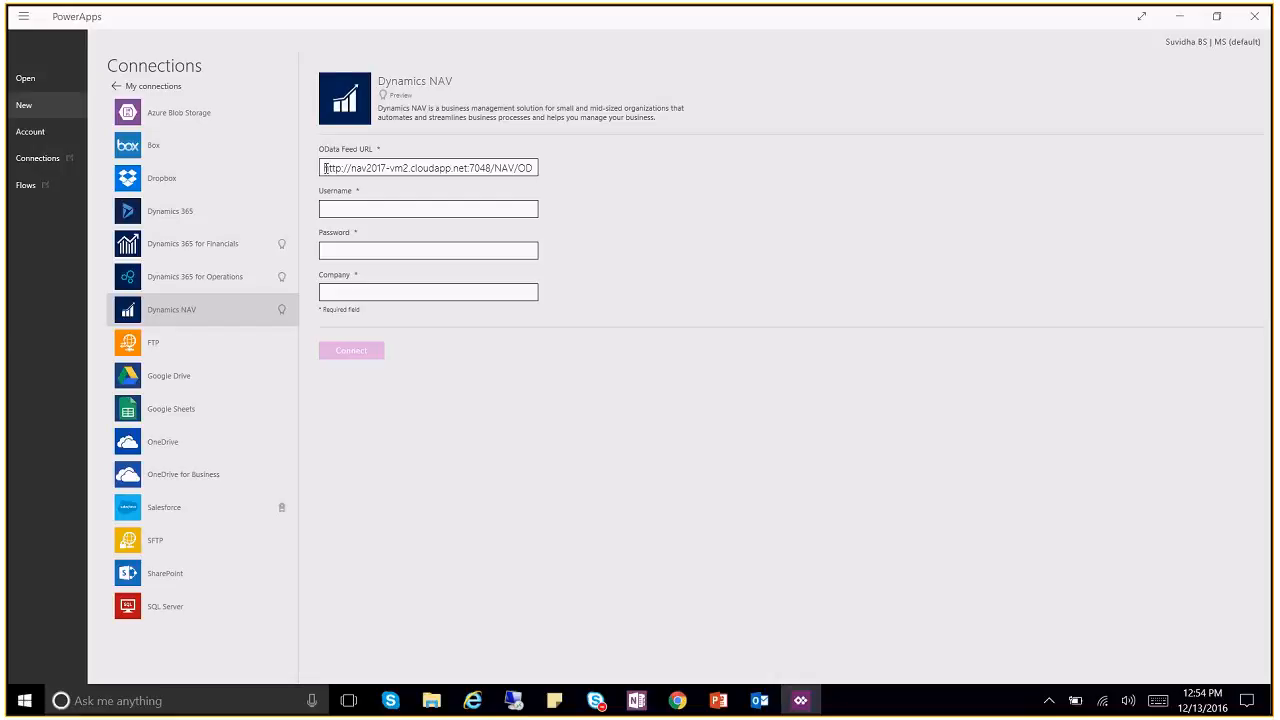
# Step: Enter the username and password, and set the company to CRONUS International Ltd
pyautogui.click(380, 202)
pyautogui.write('admin')
pyautogui.press('Tab')
pyautogui.write('*********')
pyautogui.click(377, 290)
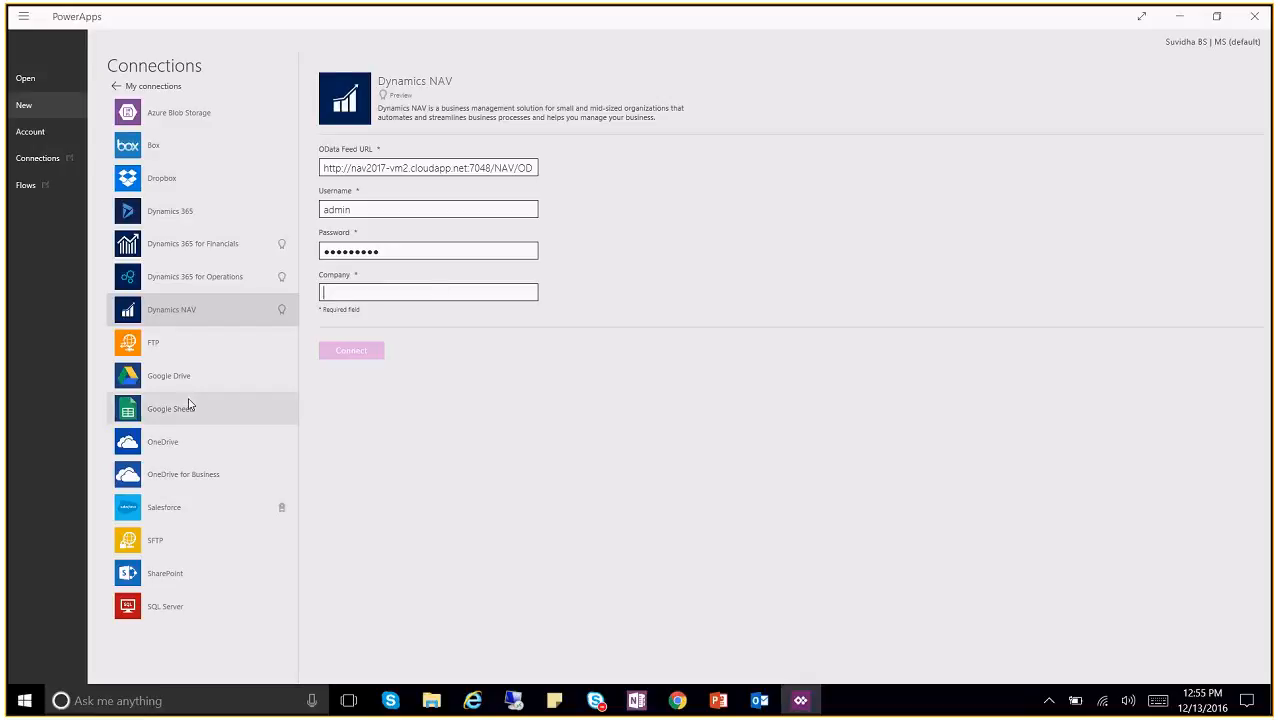
pyautogui.write('Cr')
pyautogui.press('BackSpace')
pyautogui.write('RONUS Int')
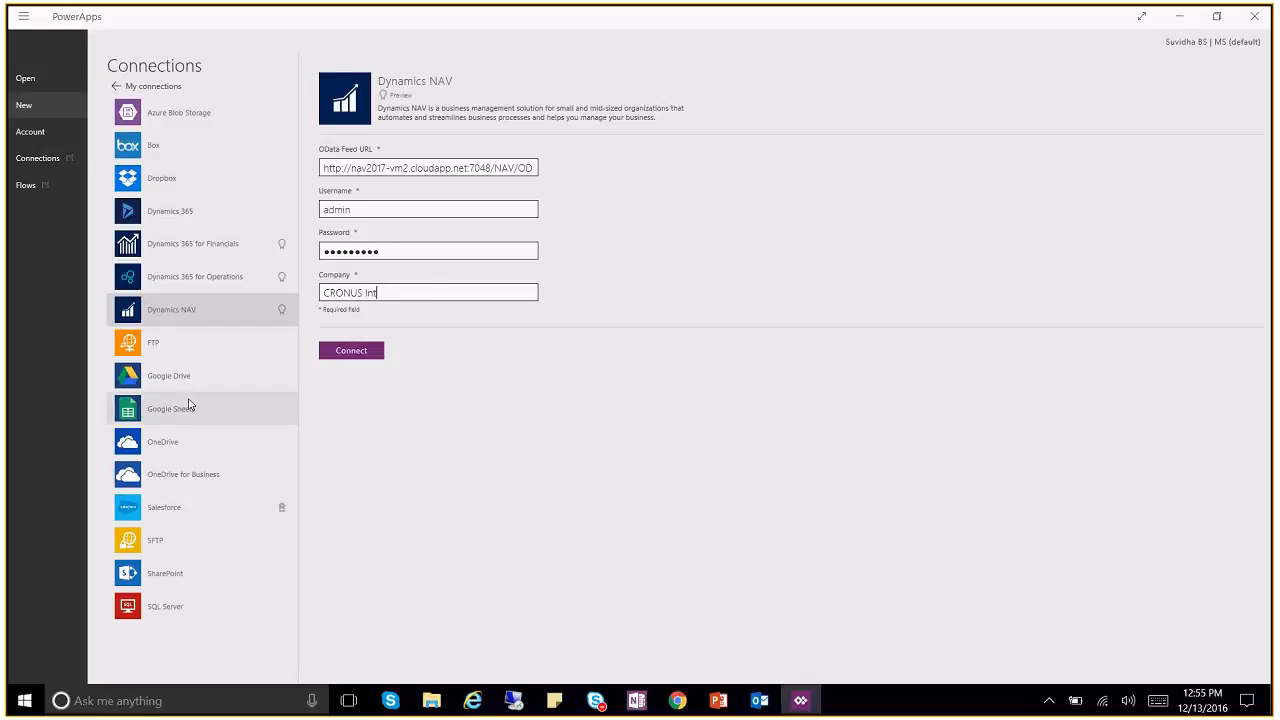
pyautogui.write('ernational Ltd.')
# Step: Connect to Dynamics NAV and open the default dataset listing Customer, Item, SalesOrder and Vendor
pyautogui.click(370, 350)
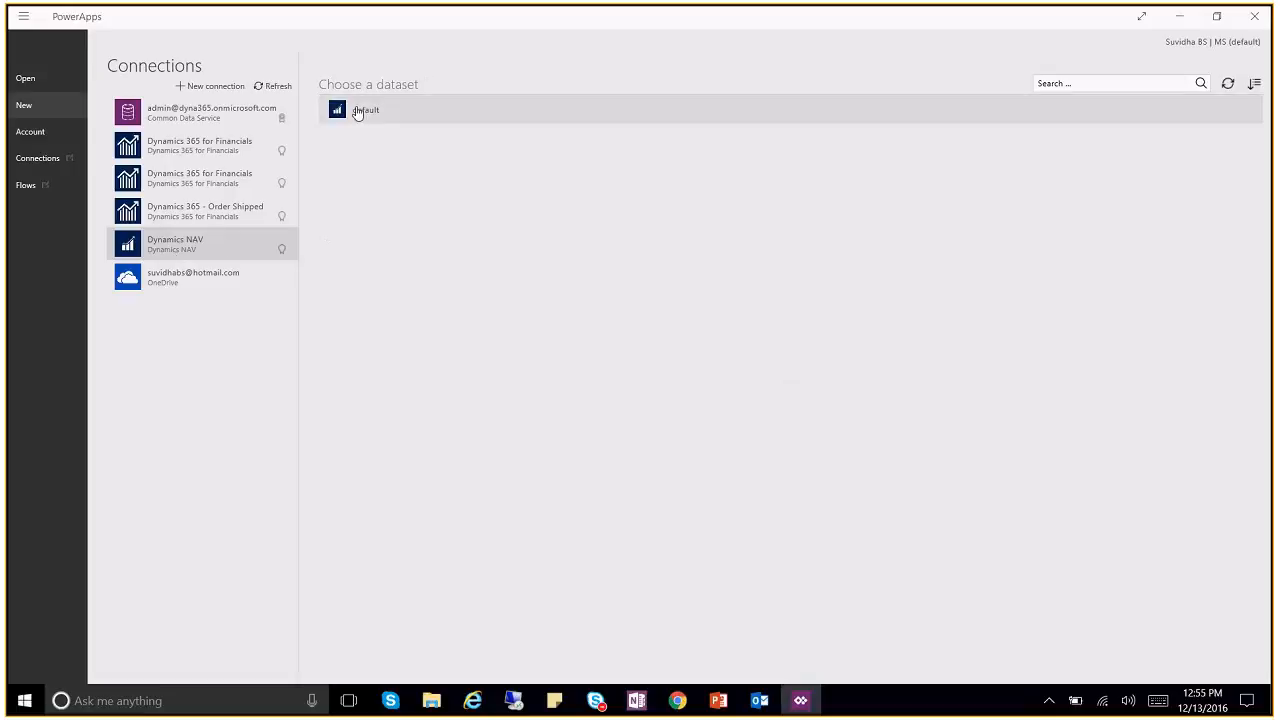
pyautogui.click(395, 111)
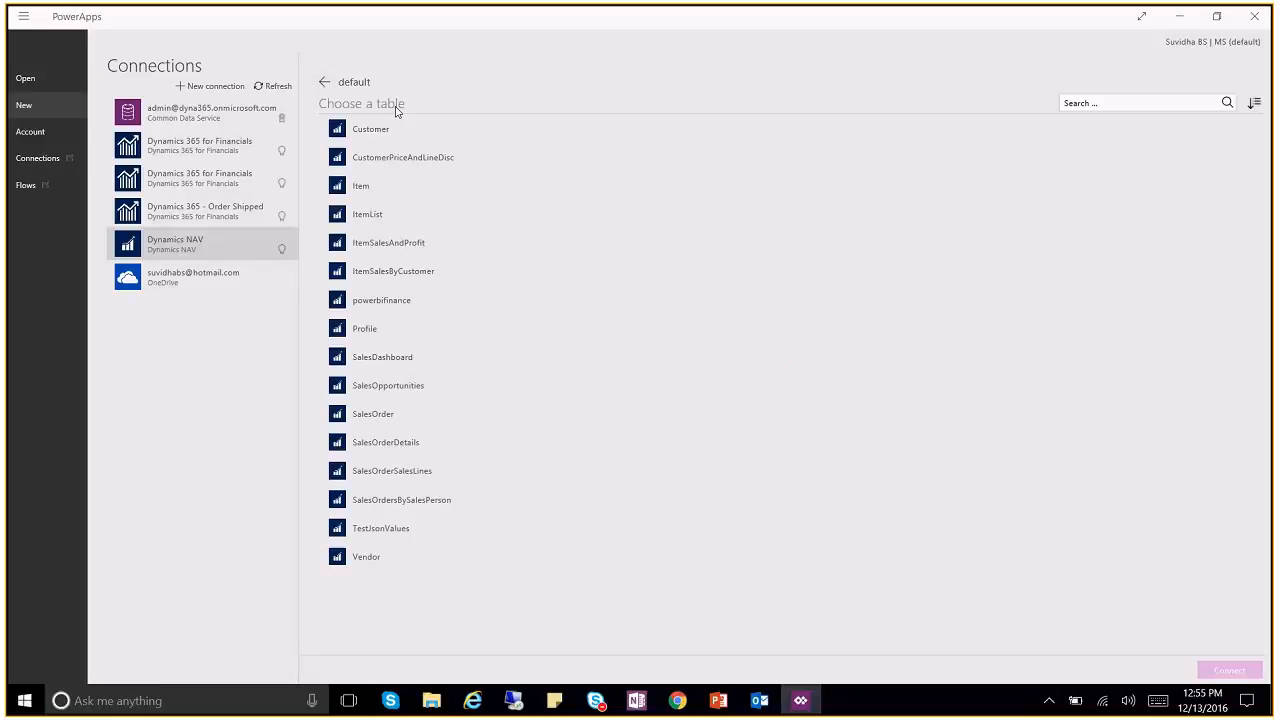
# Step: Pick the ItemList table and generate the three-screen app from it
pyautogui.click(426, 198)
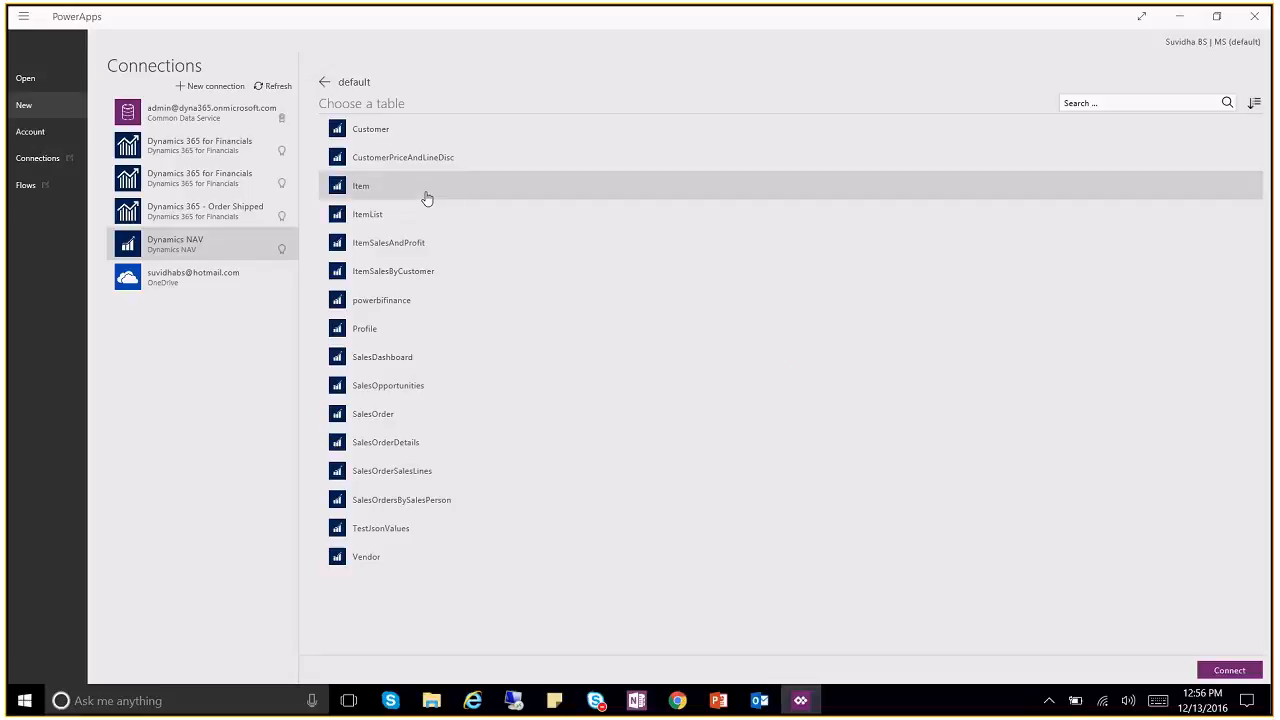
pyautogui.click(424, 212)
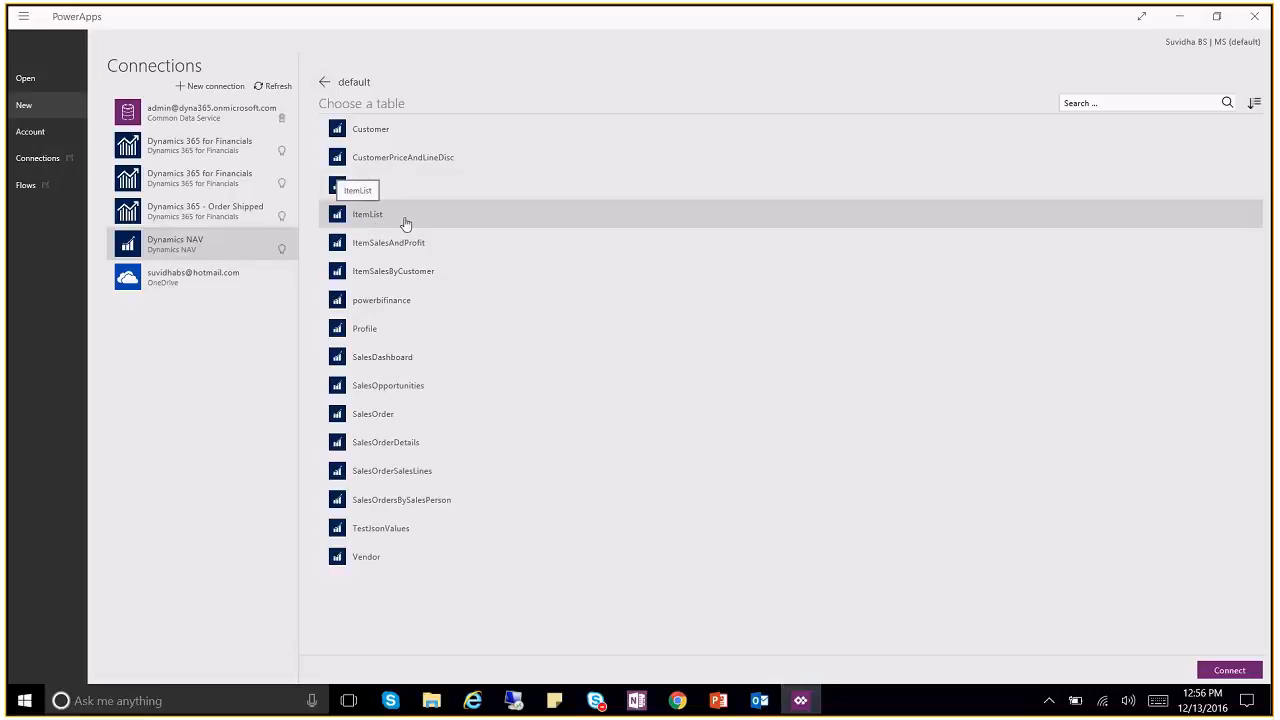
pyautogui.click(458, 224)
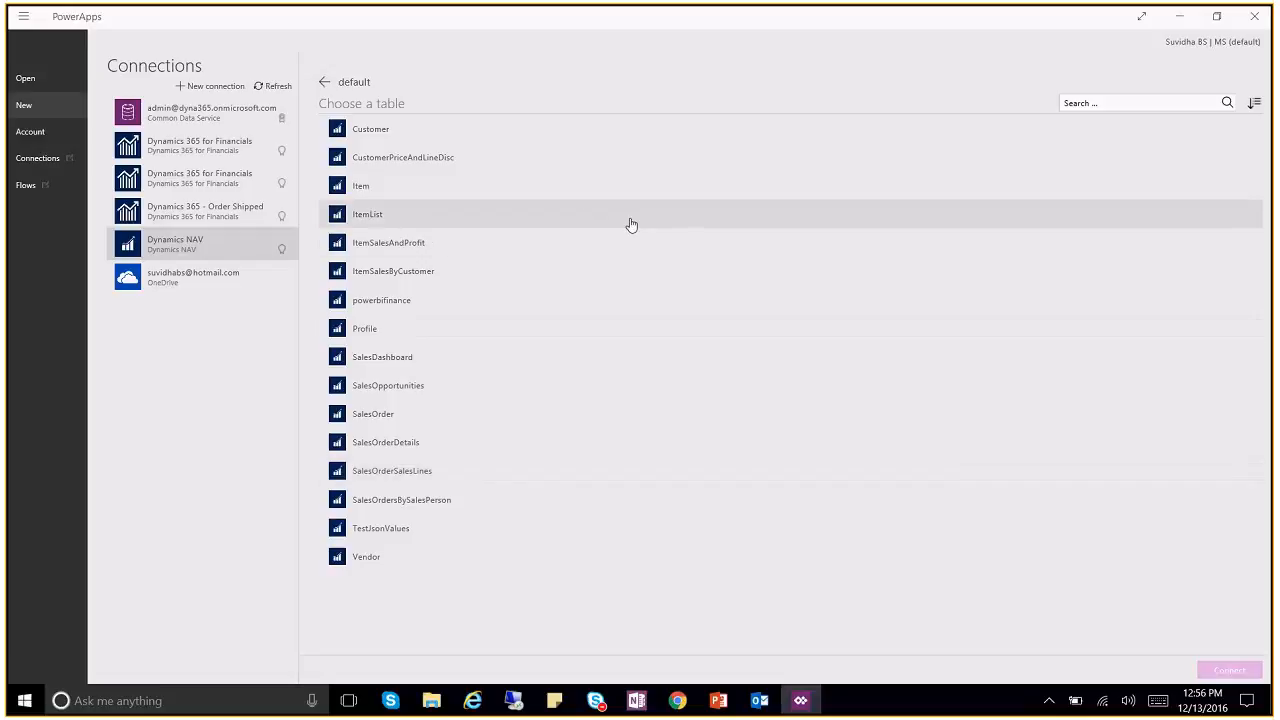
pyautogui.click(631, 225)
pyautogui.click(1232, 671)
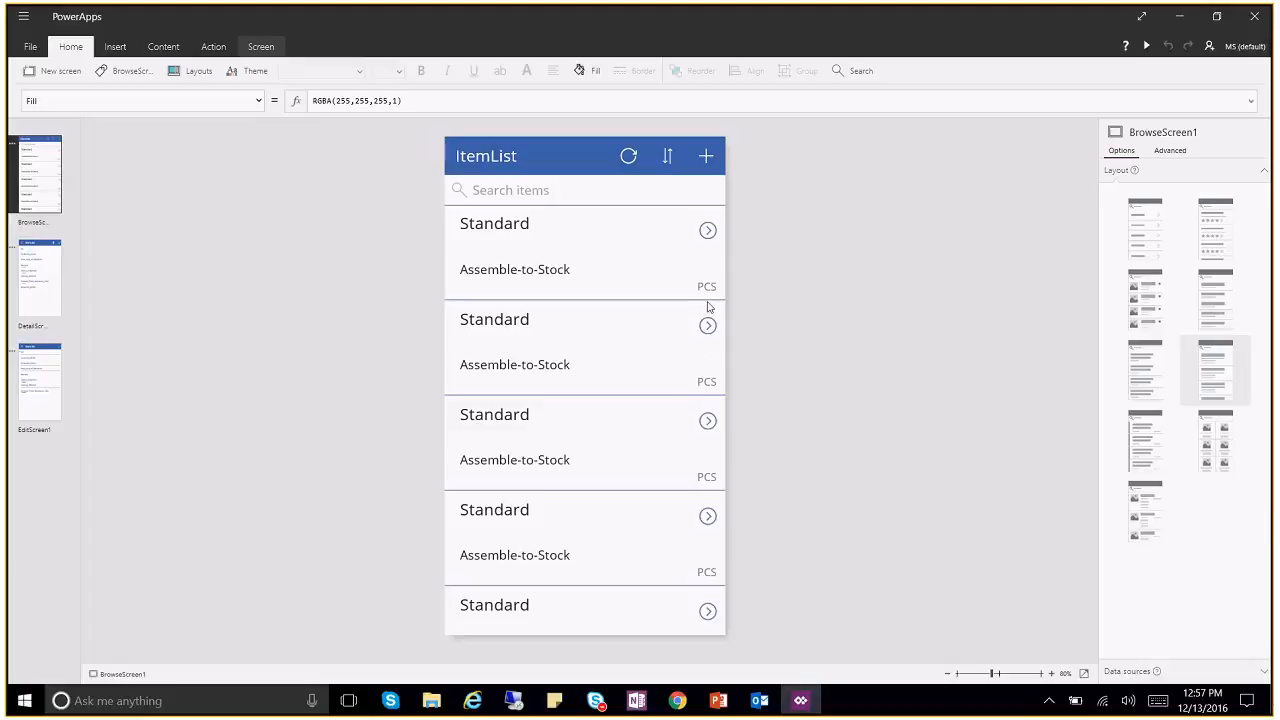
# Step: Inspect DetailScreen1, EditScreen1 and BrowseScreen1, ending on the item list
pyautogui.click(37, 289)
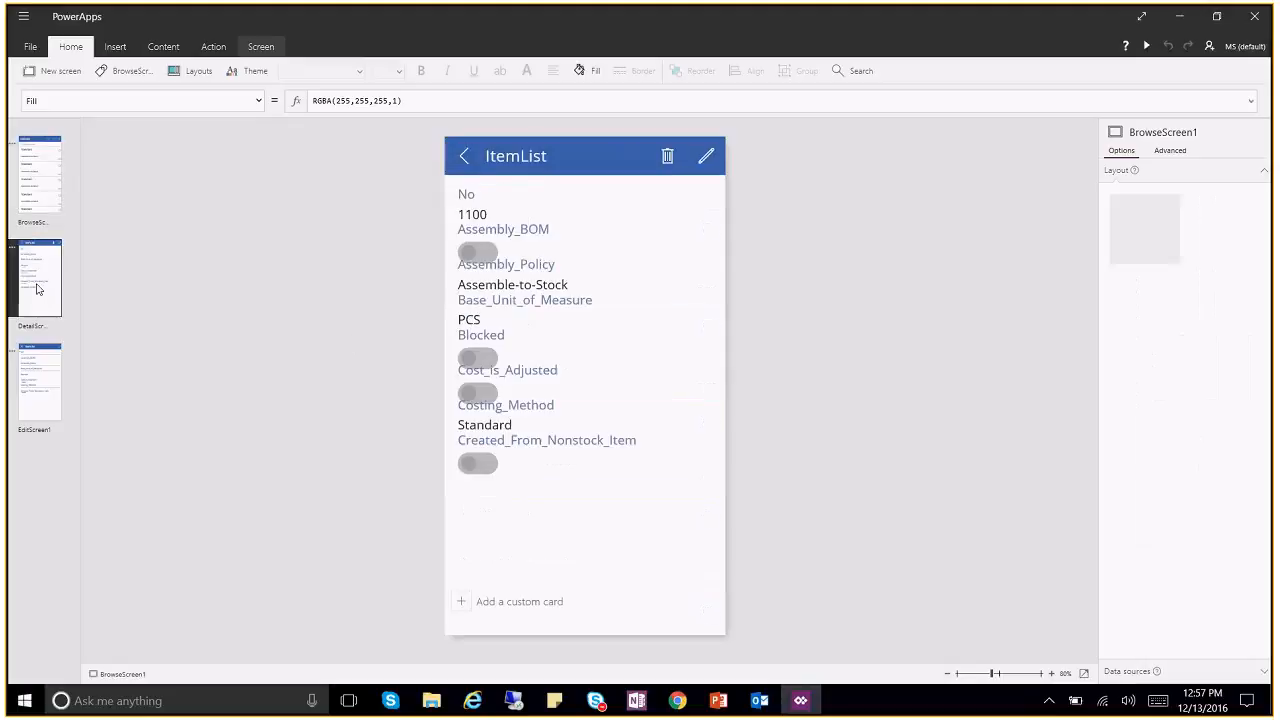
pyautogui.click(57, 403)
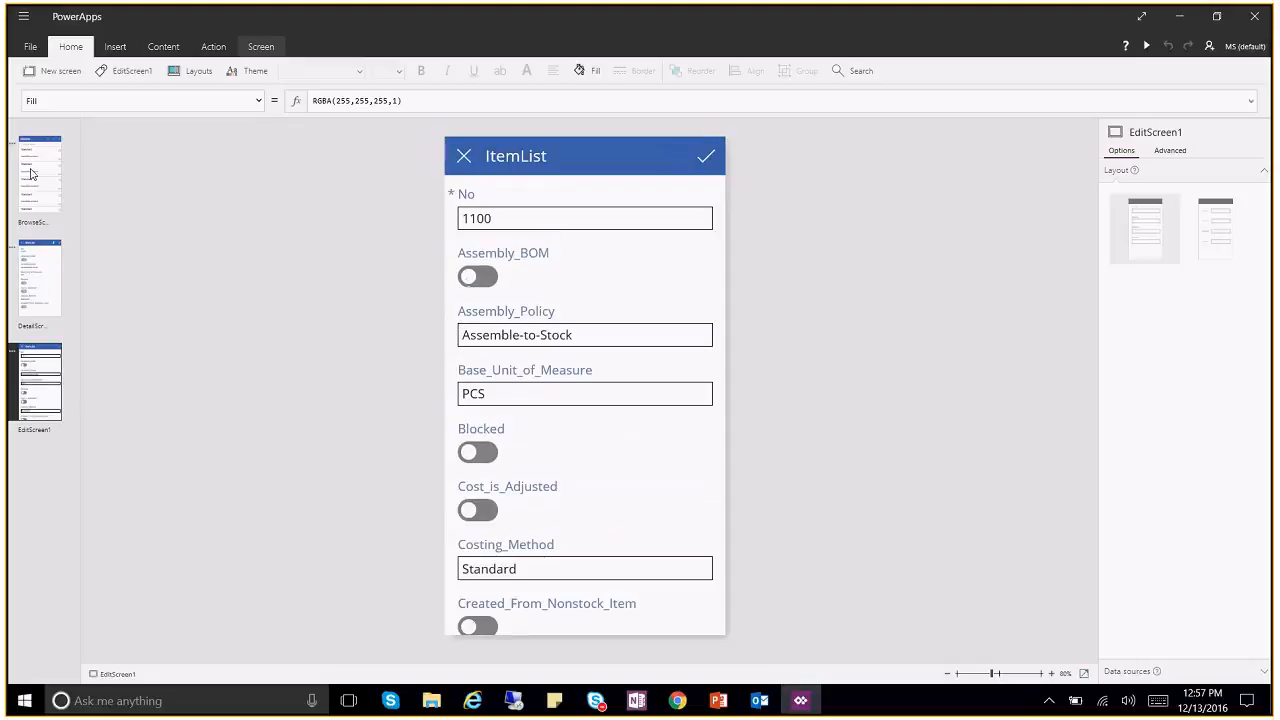
pyautogui.click(31, 174)
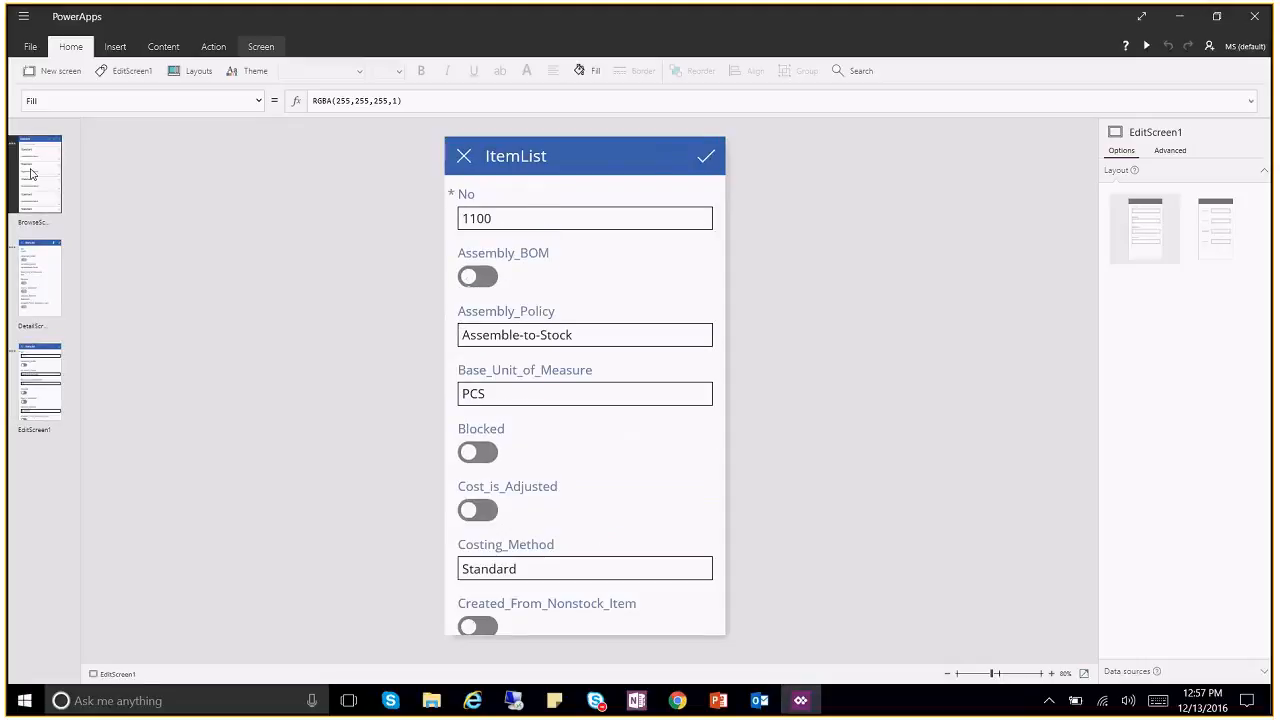
pyautogui.click(46, 278)
pyautogui.click(43, 201)
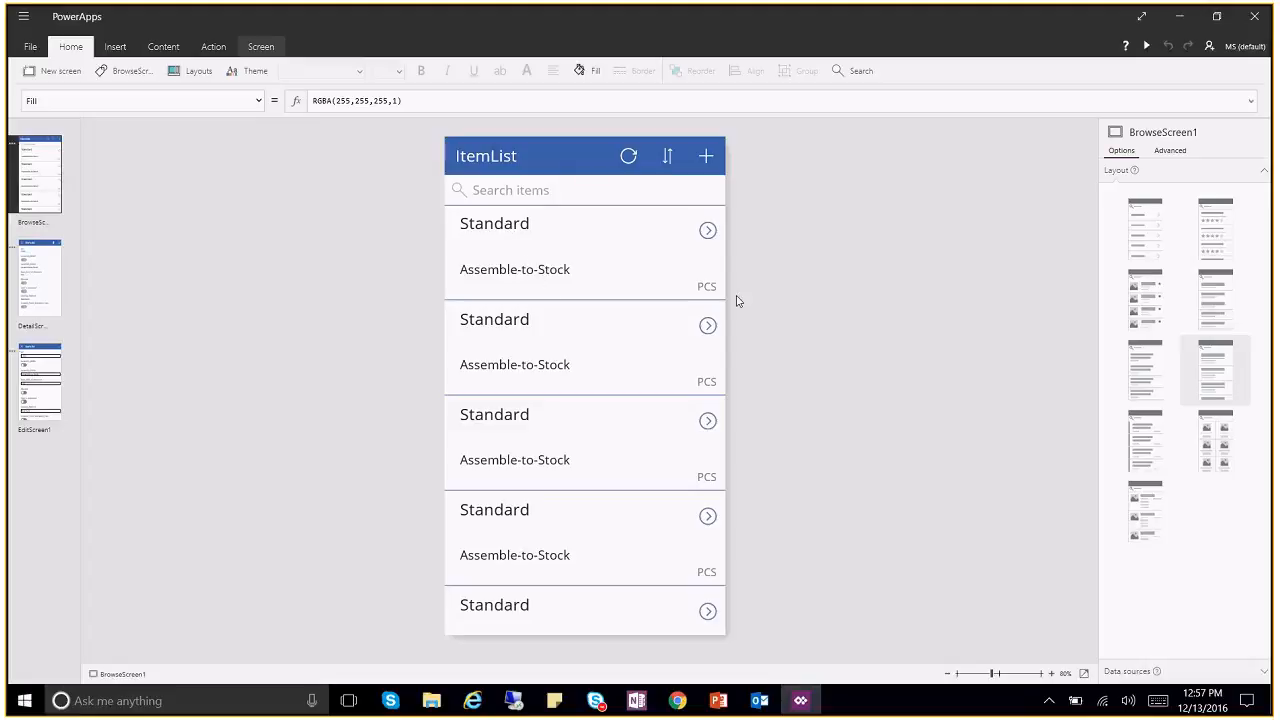
# Step: Bind the gallery heading to the No field so rows show item numbers like 1100
pyautogui.click(523, 226)
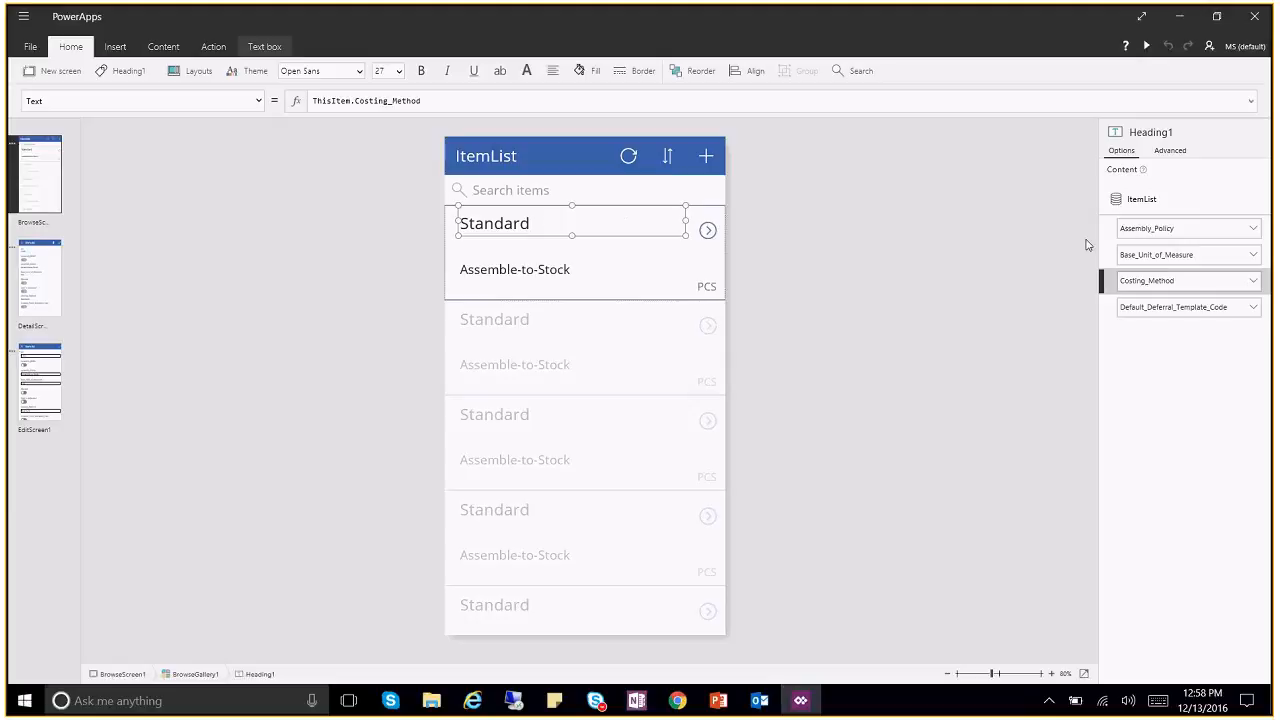
pyautogui.click(1252, 282)
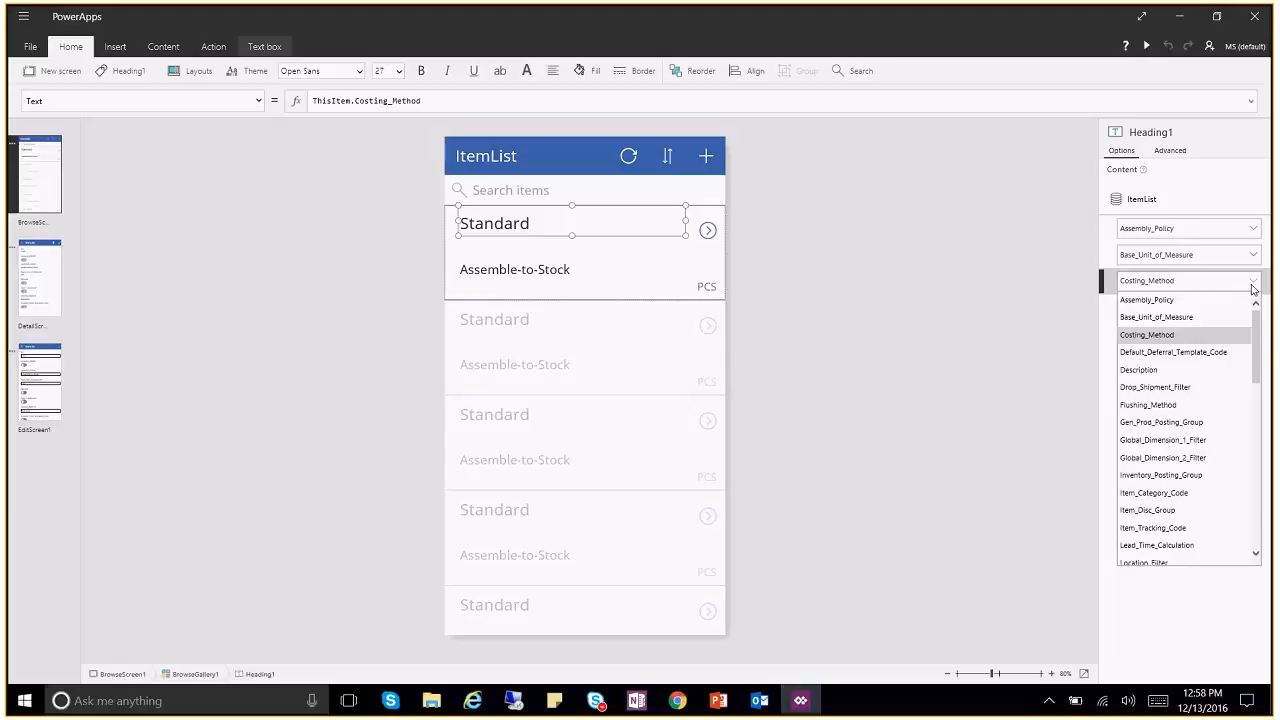
pyautogui.moveTo(1258, 345); pyautogui.dragTo(1263, 516)
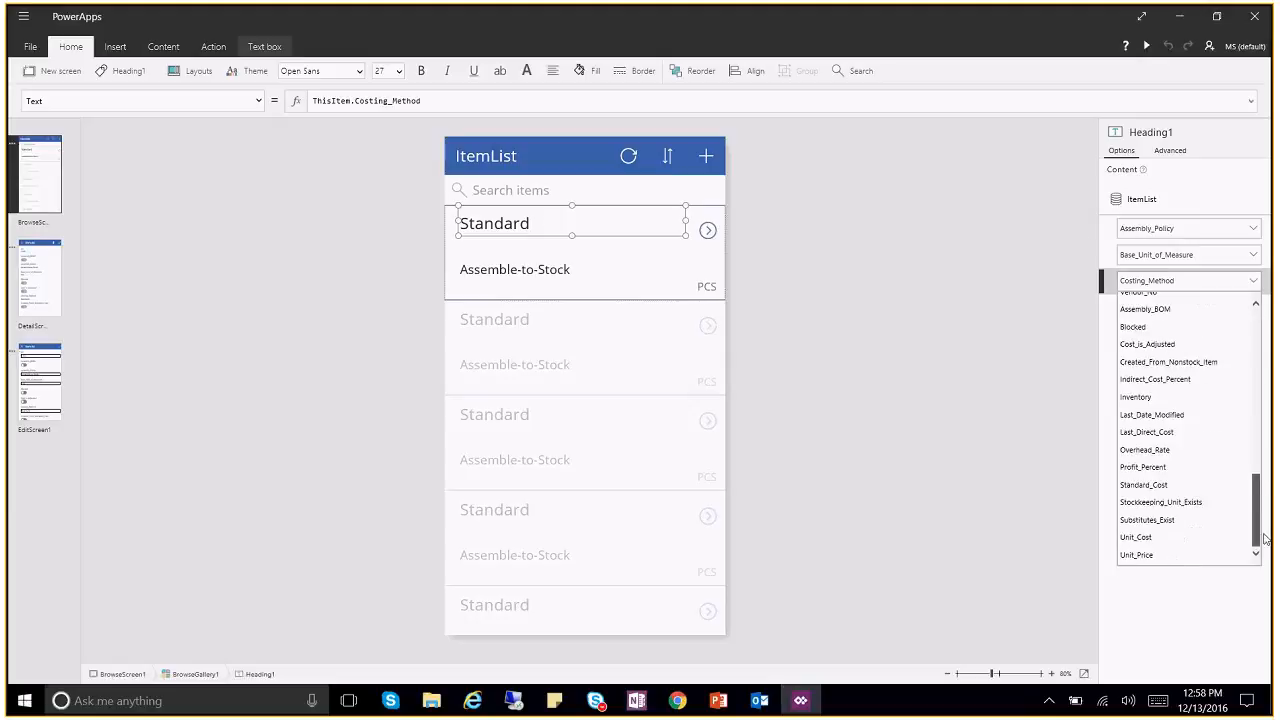
pyautogui.scroll(5, 1133, 398)
pyautogui.click(1127, 322)
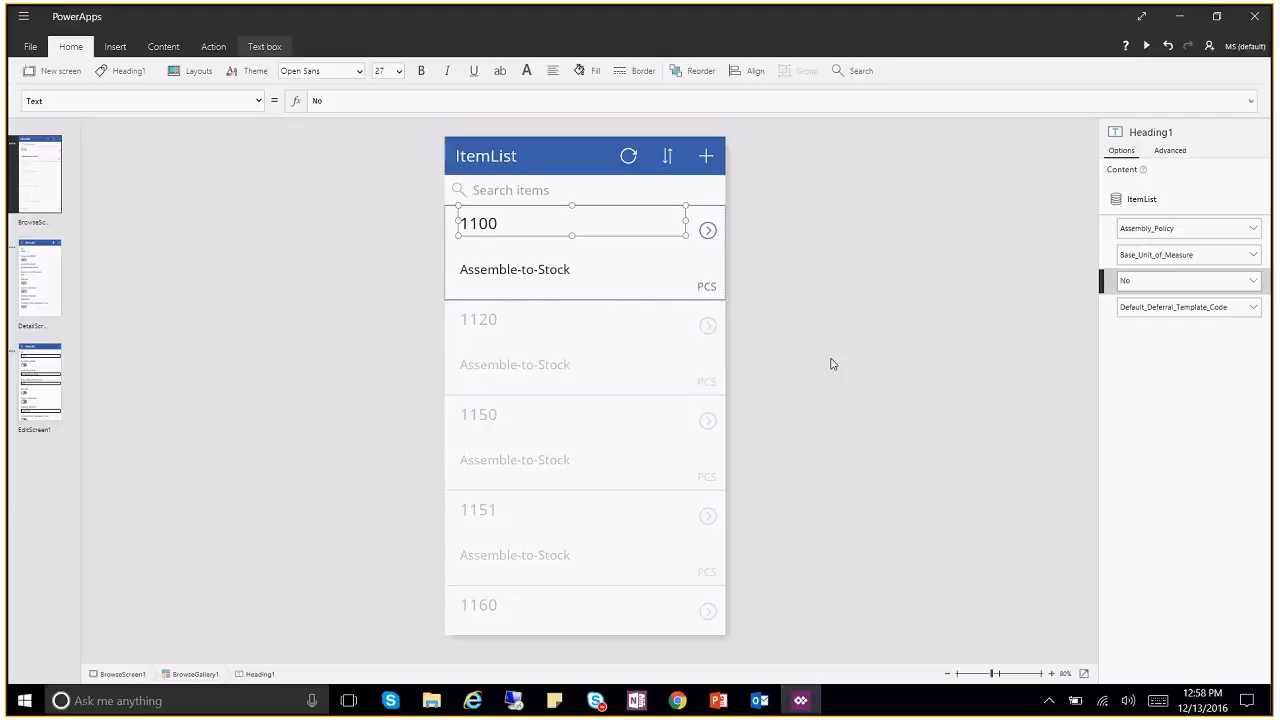
pyautogui.click(521, 251)
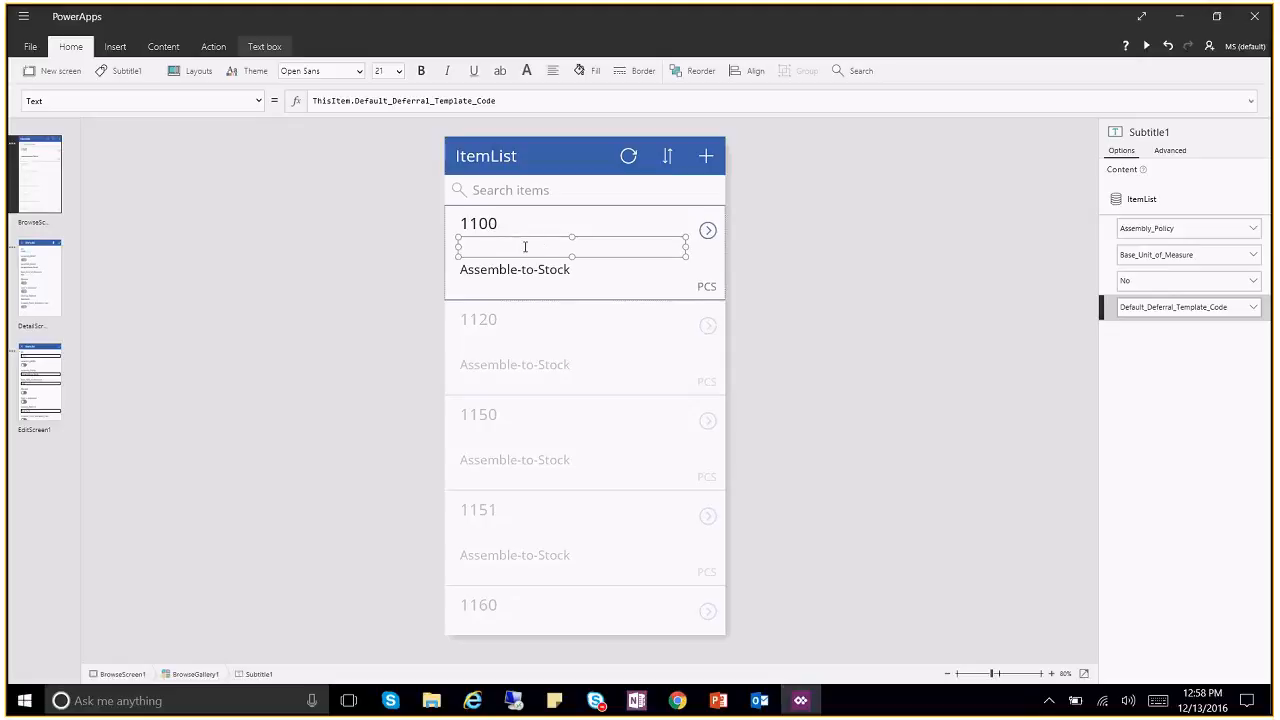
# Step: Bind the gallery subtitle to Description, showing Front Wheel, Spokes, Front Hub and so on
pyautogui.click(539, 229)
pyautogui.click(504, 248)
pyautogui.click(518, 244)
pyautogui.click(1254, 309)
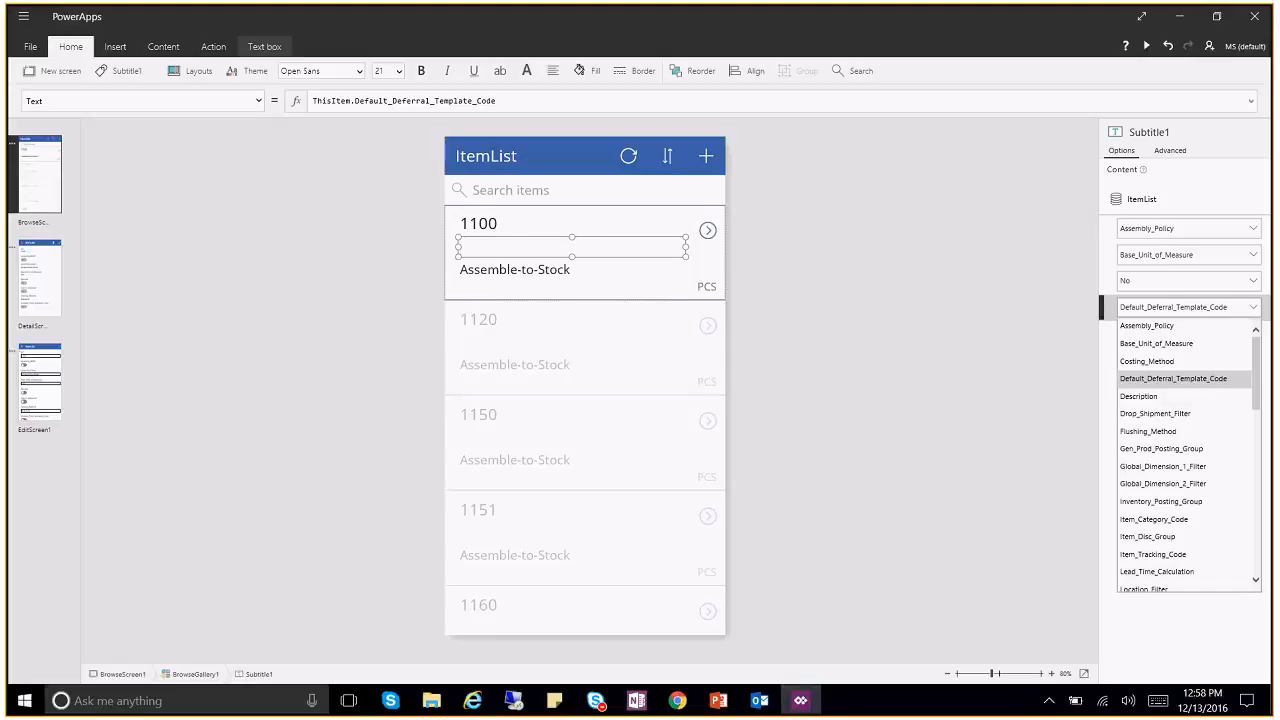
pyautogui.click(1181, 353)
pyautogui.click(1251, 305)
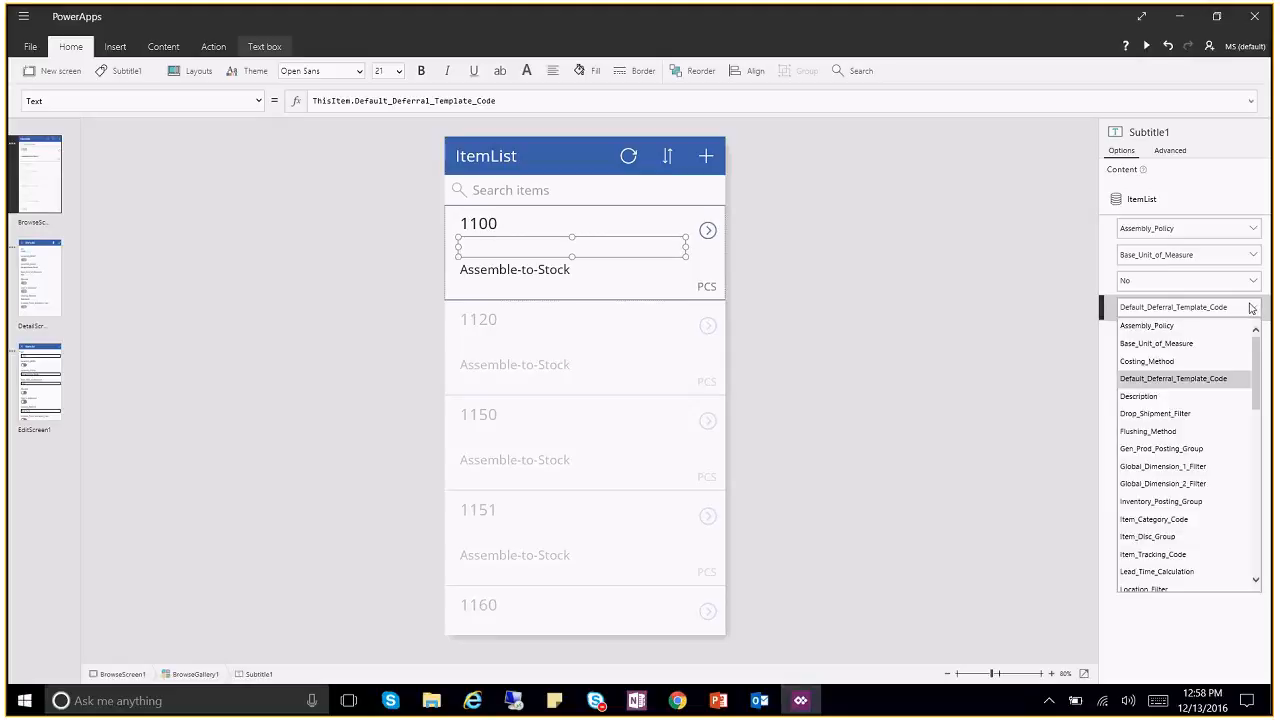
pyautogui.click(1173, 396)
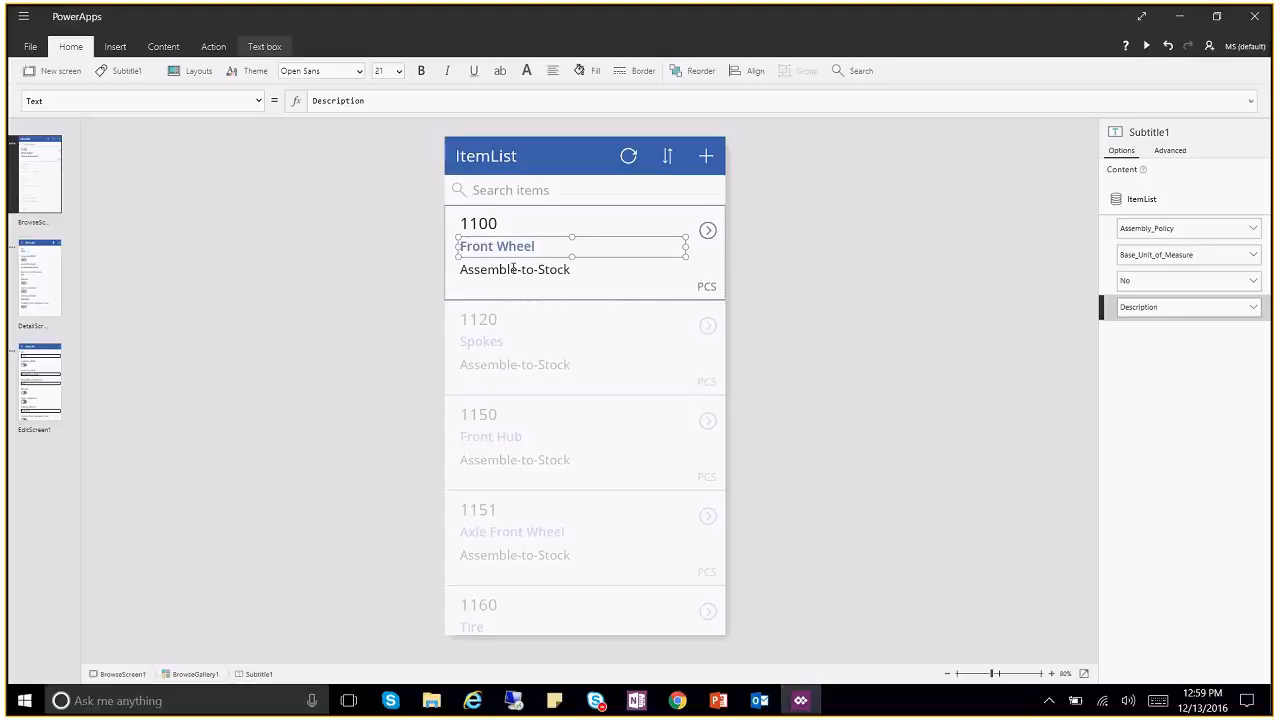
pyautogui.click(592, 270)
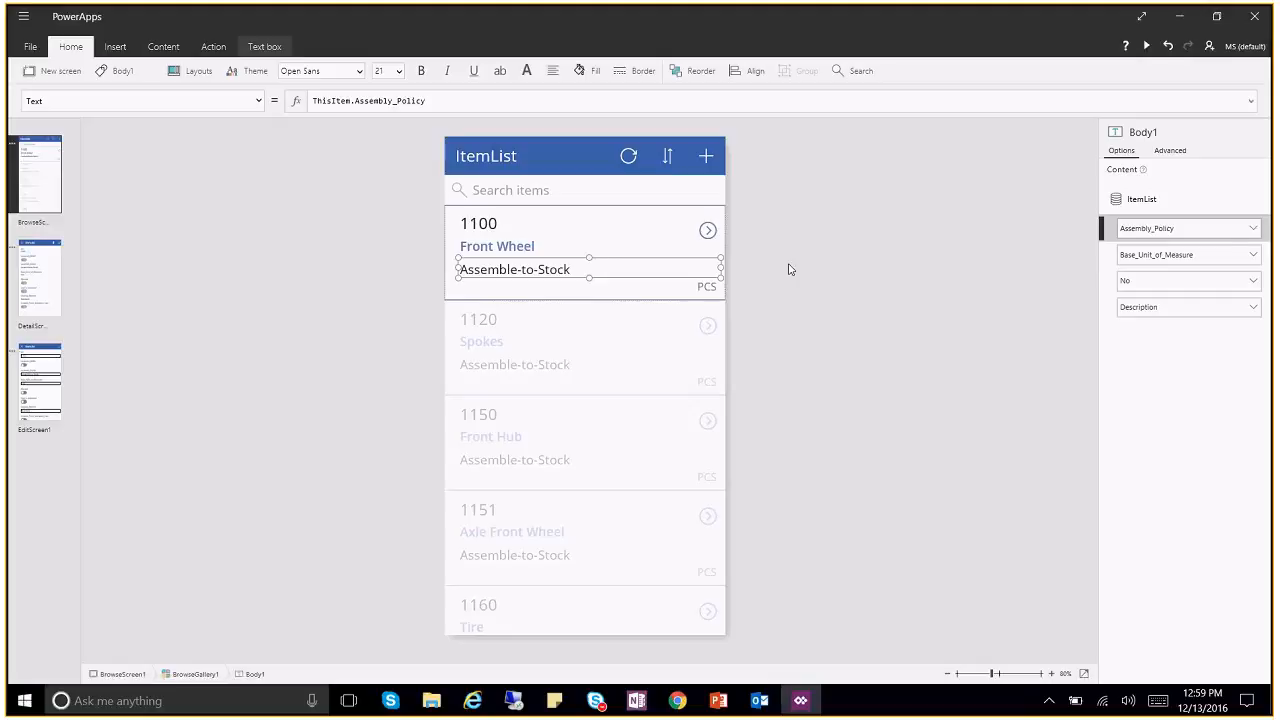
# Step: Bind the body line to Inventory and move the quantity to the row's right side
pyautogui.click(1256, 232)
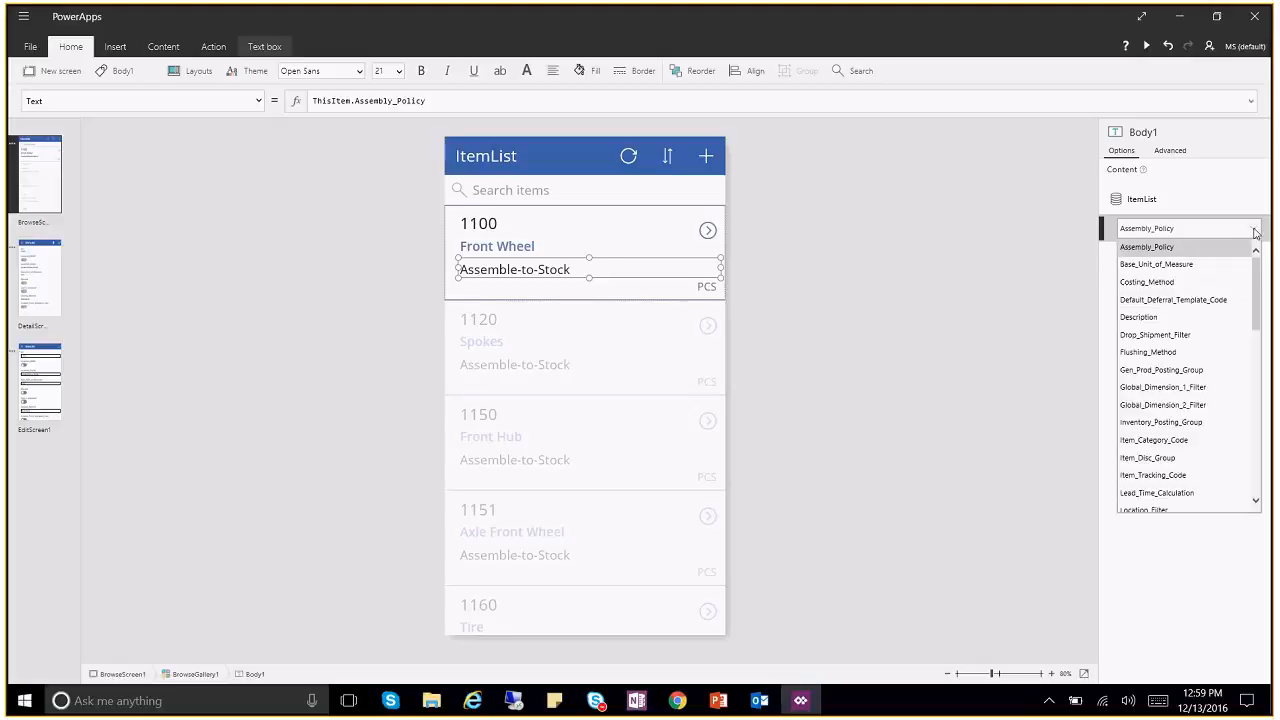
pyautogui.moveTo(1257, 272); pyautogui.dragTo(1257, 434)
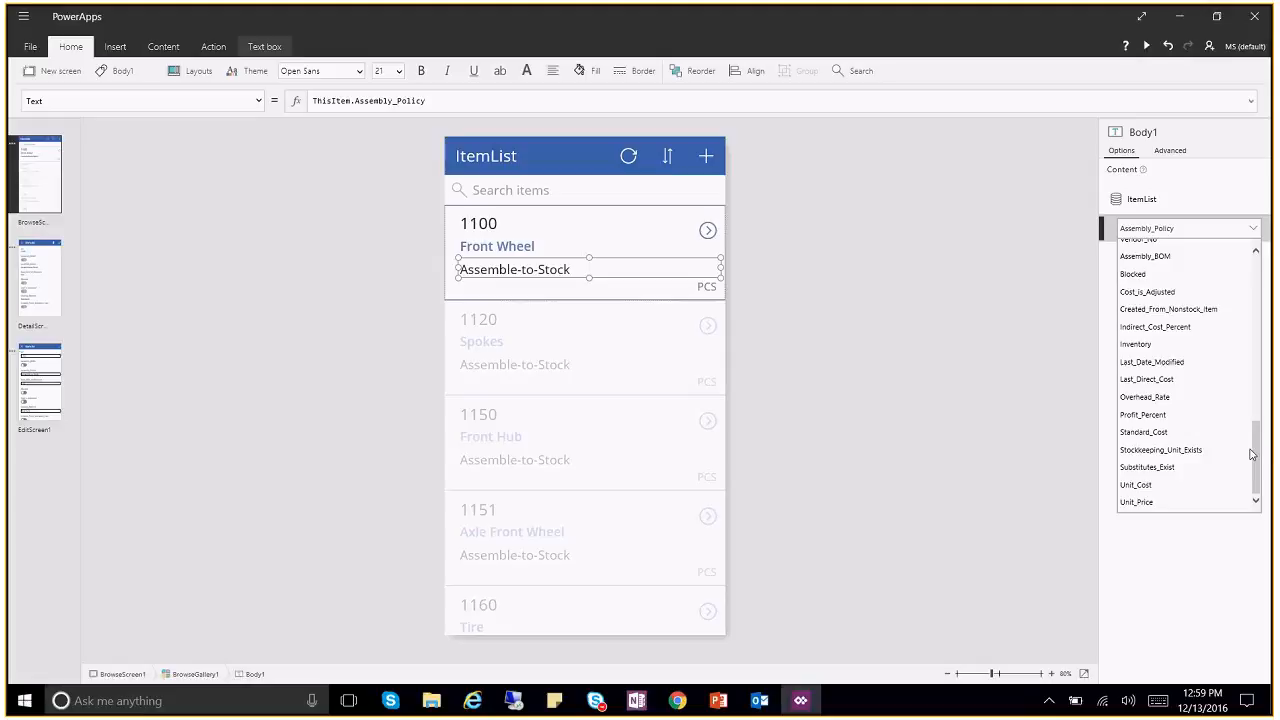
pyautogui.click(1150, 345)
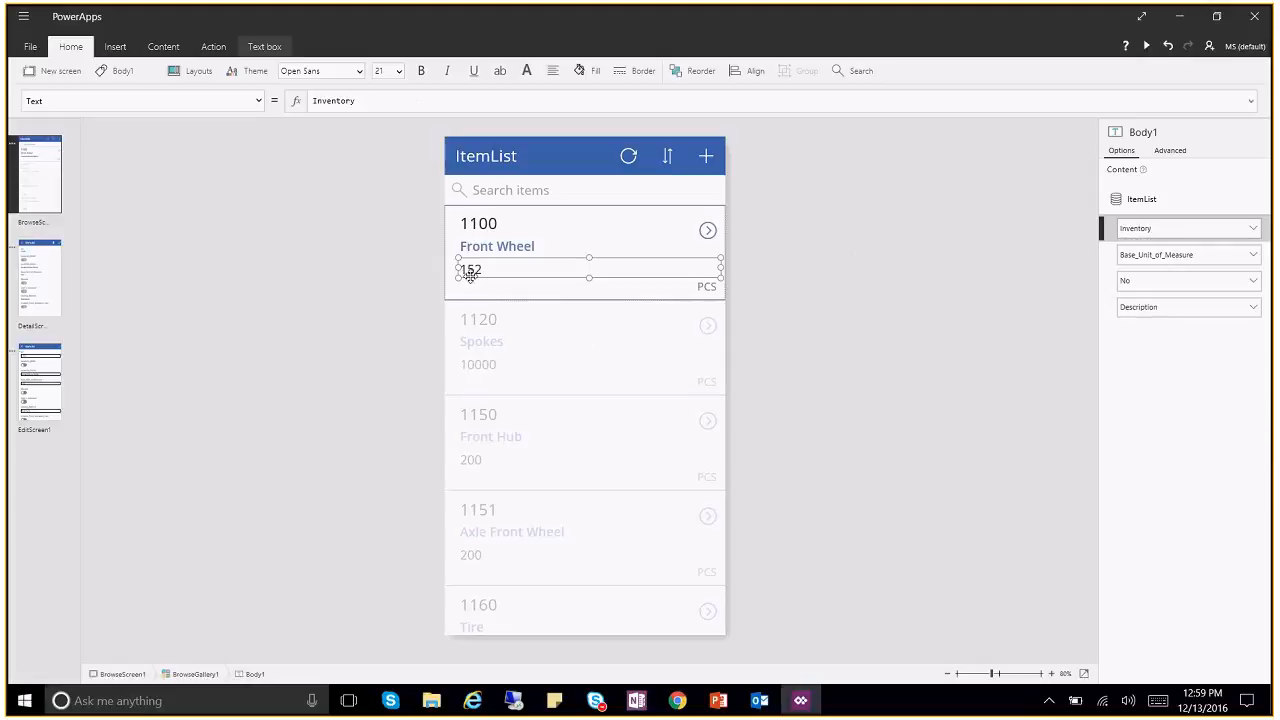
pyautogui.moveTo(460, 270); pyautogui.dragTo(654, 269)
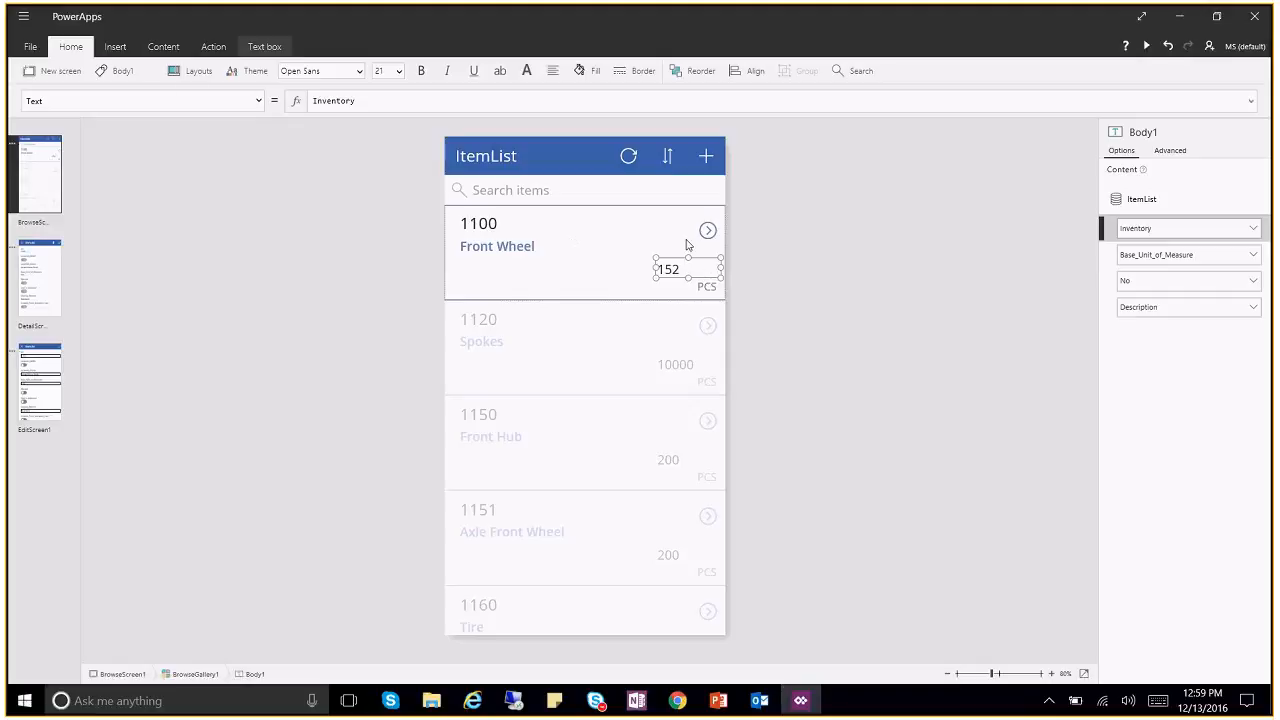
# Step: Resize and reposition the PCS unit label up beneath the description
pyautogui.click(707, 287)
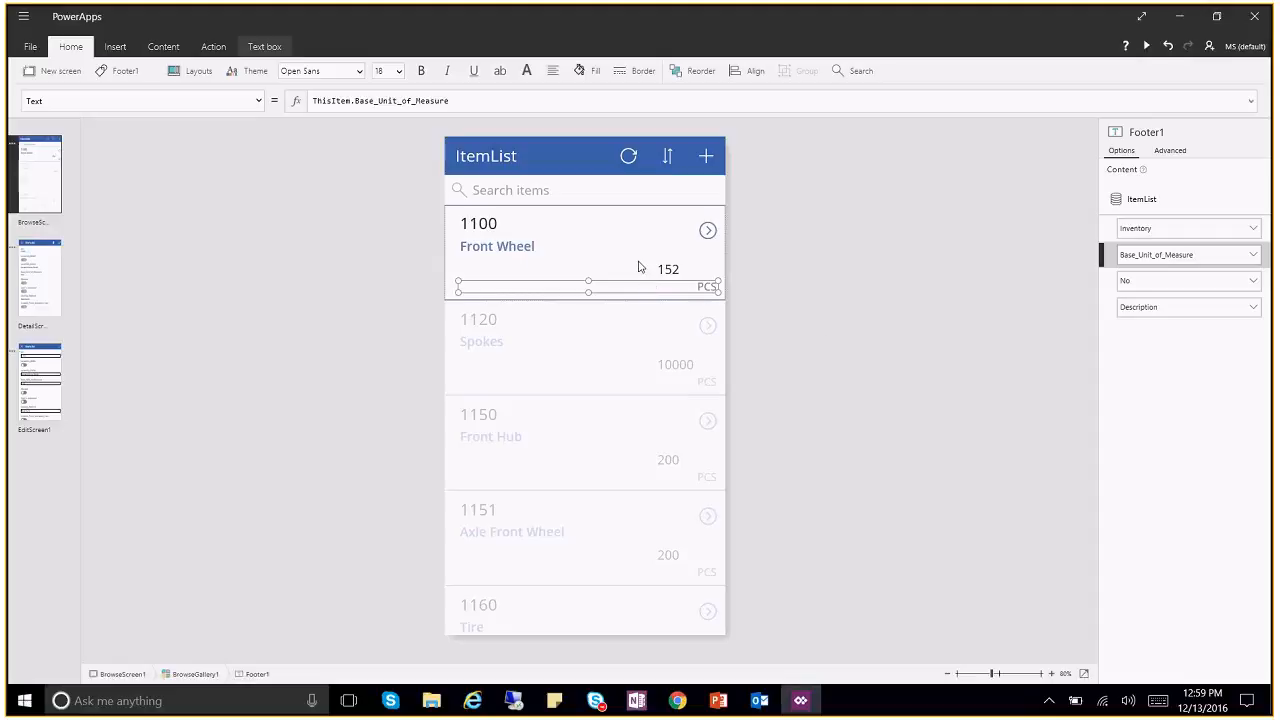
pyautogui.moveTo(591, 282); pyautogui.dragTo(591, 278)
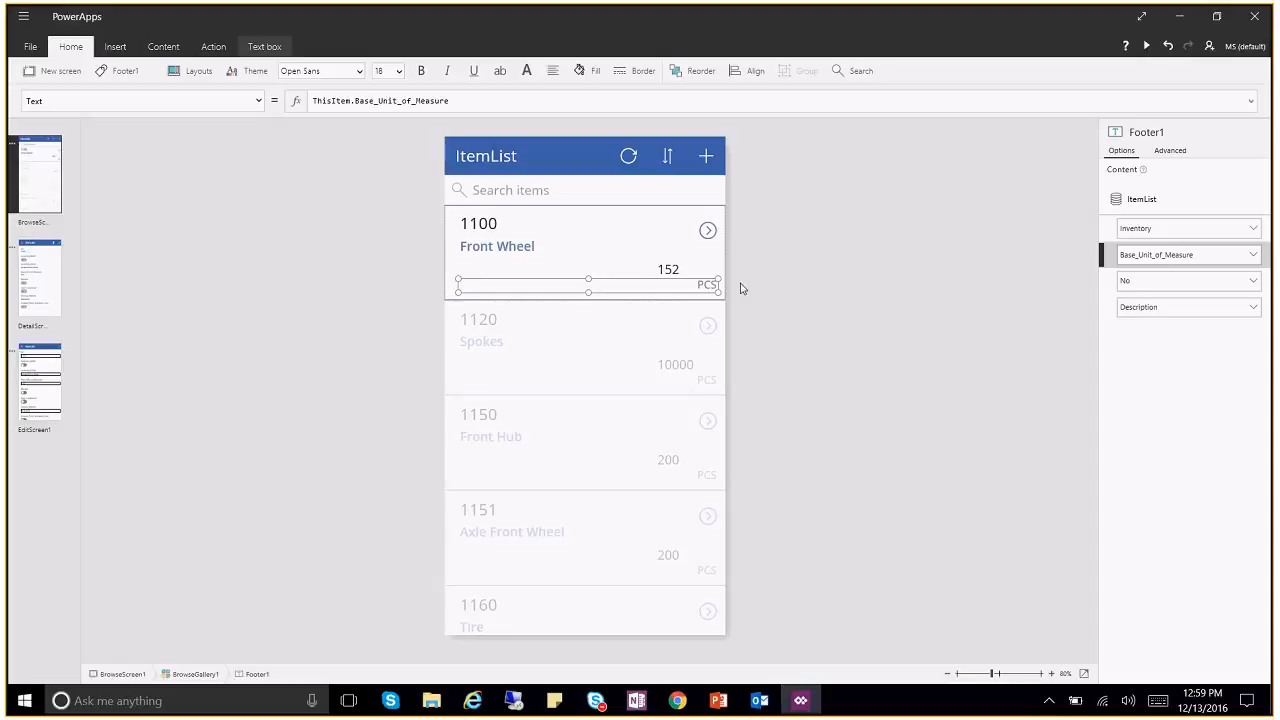
pyautogui.moveTo(718, 291); pyautogui.dragTo(489, 256)
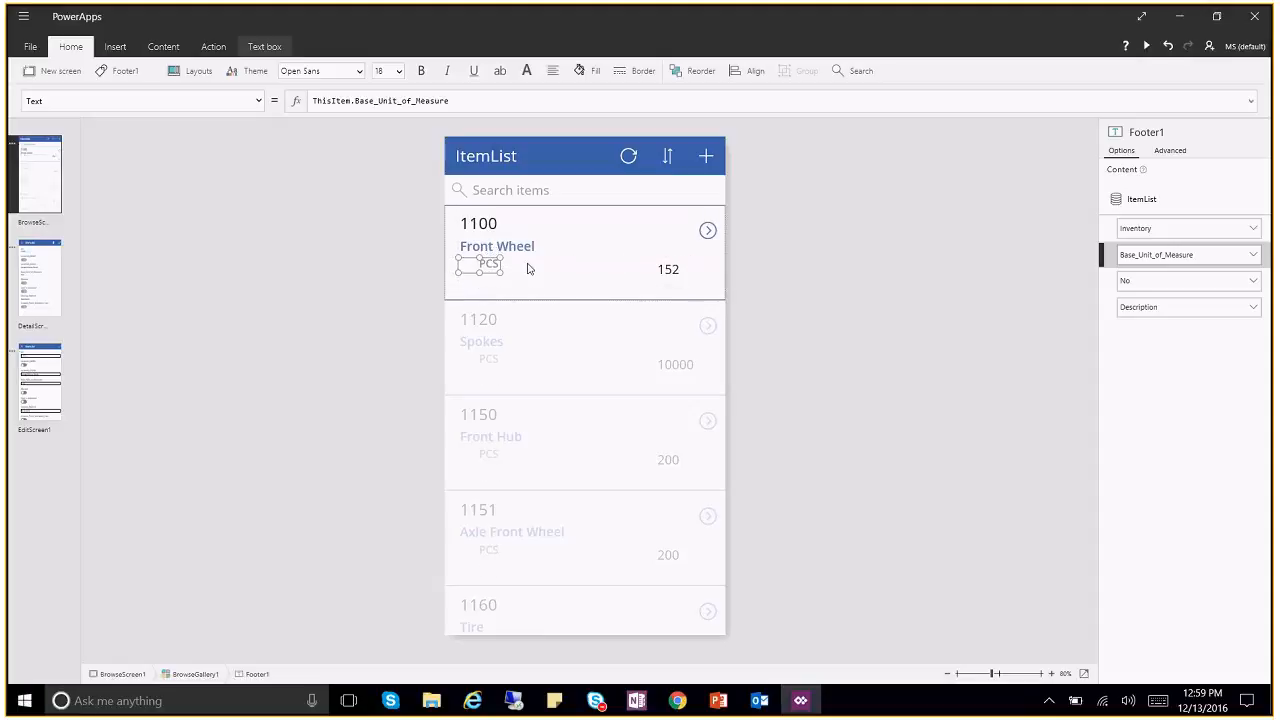
pyautogui.click(529, 269)
pyautogui.click(488, 266)
pyautogui.click(663, 272)
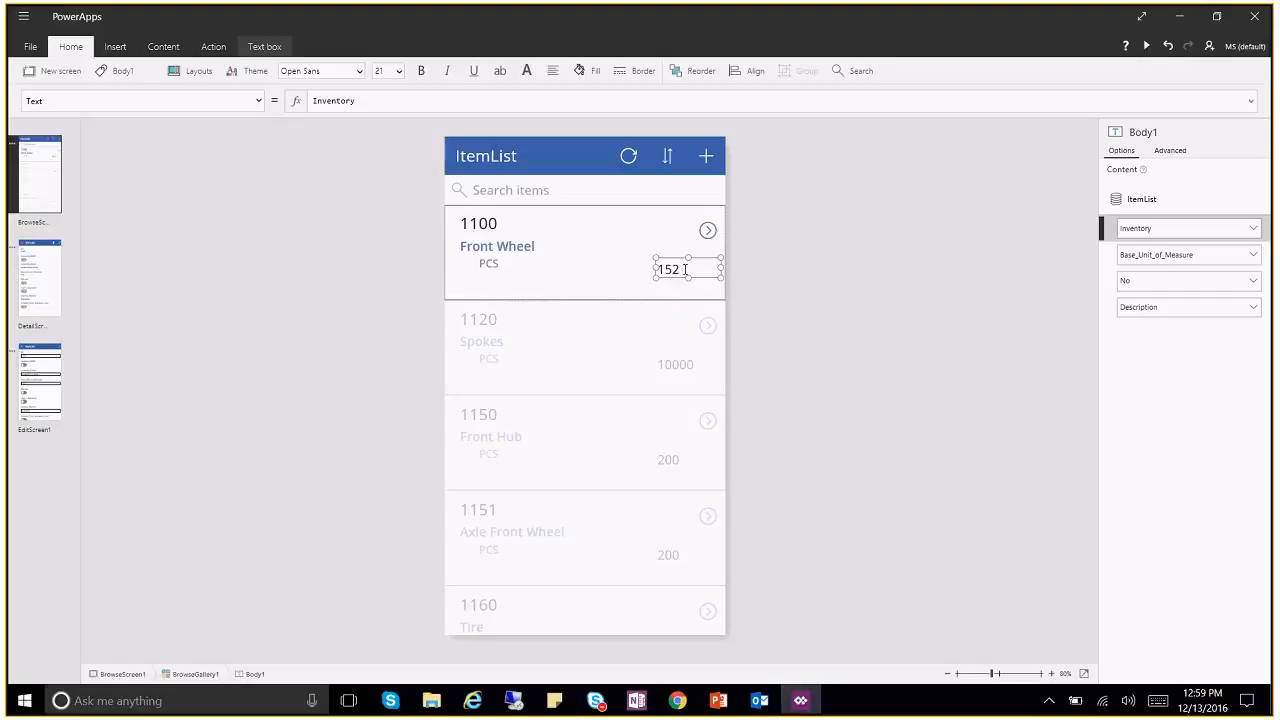
pyautogui.click(115, 47)
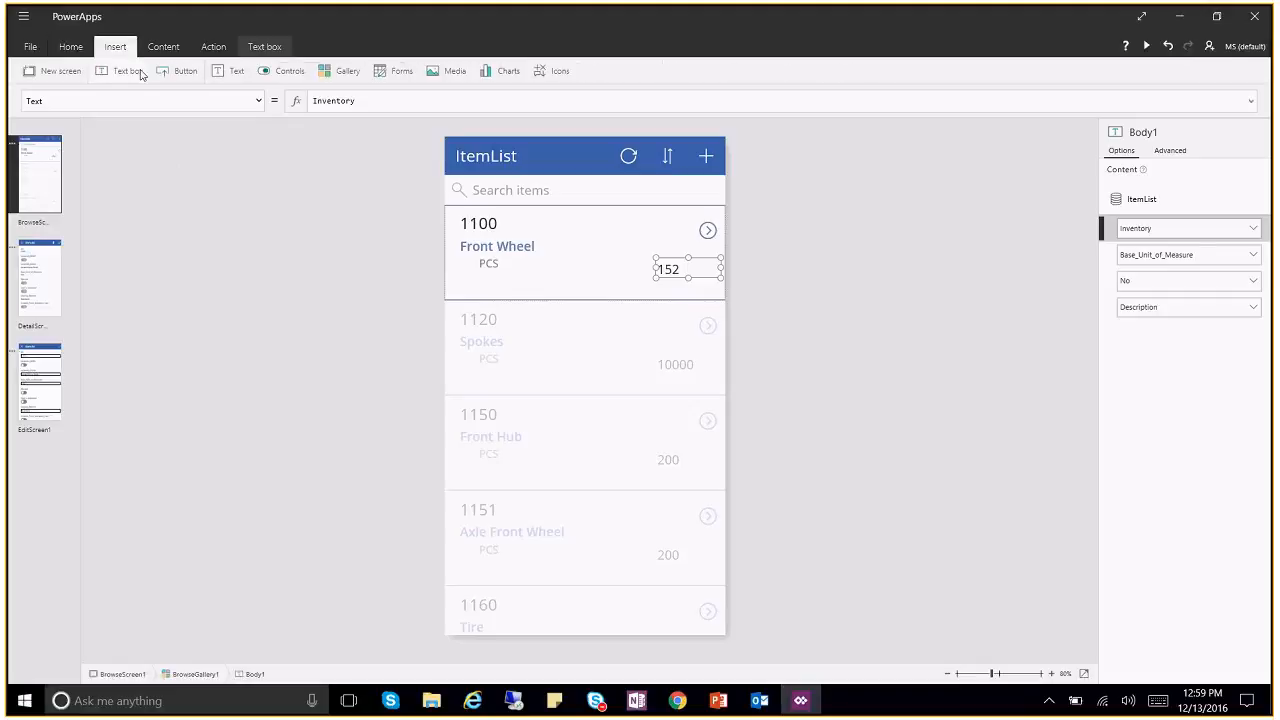
pyautogui.click(141, 75)
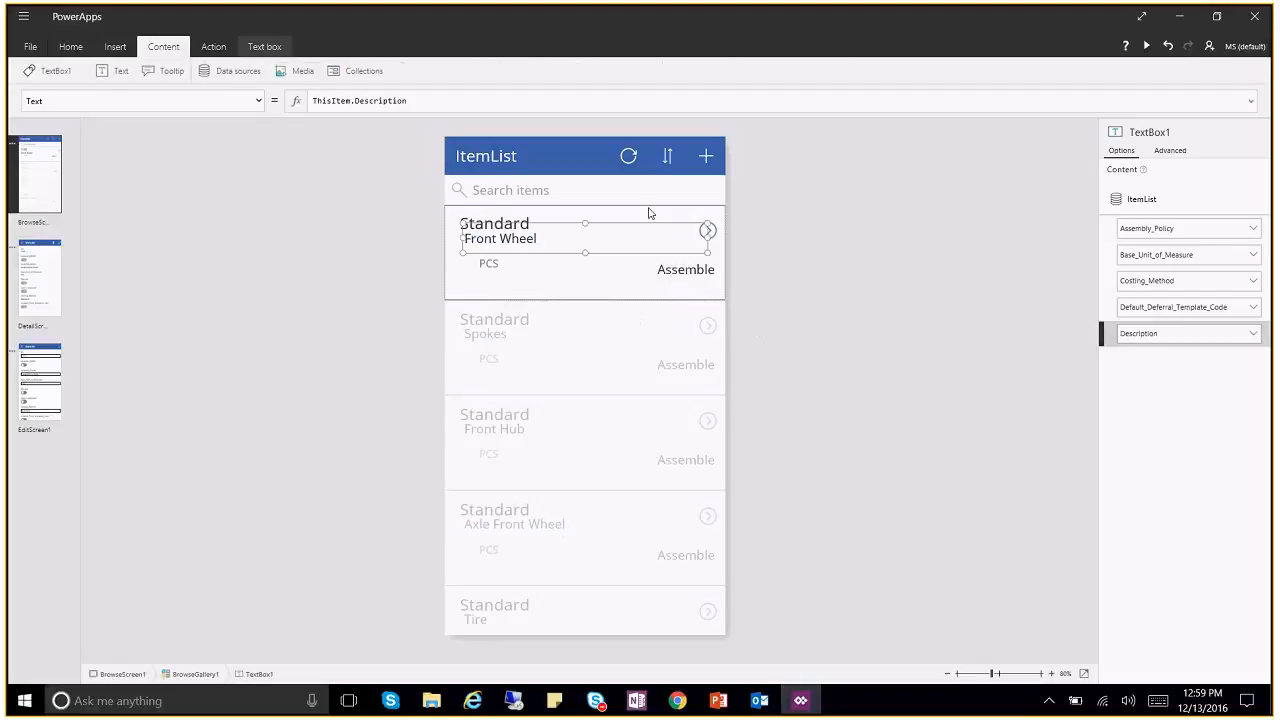
pyautogui.moveTo(711, 253); pyautogui.dragTo(695, 279)
pyautogui.hotkey('ctrl', 'z')
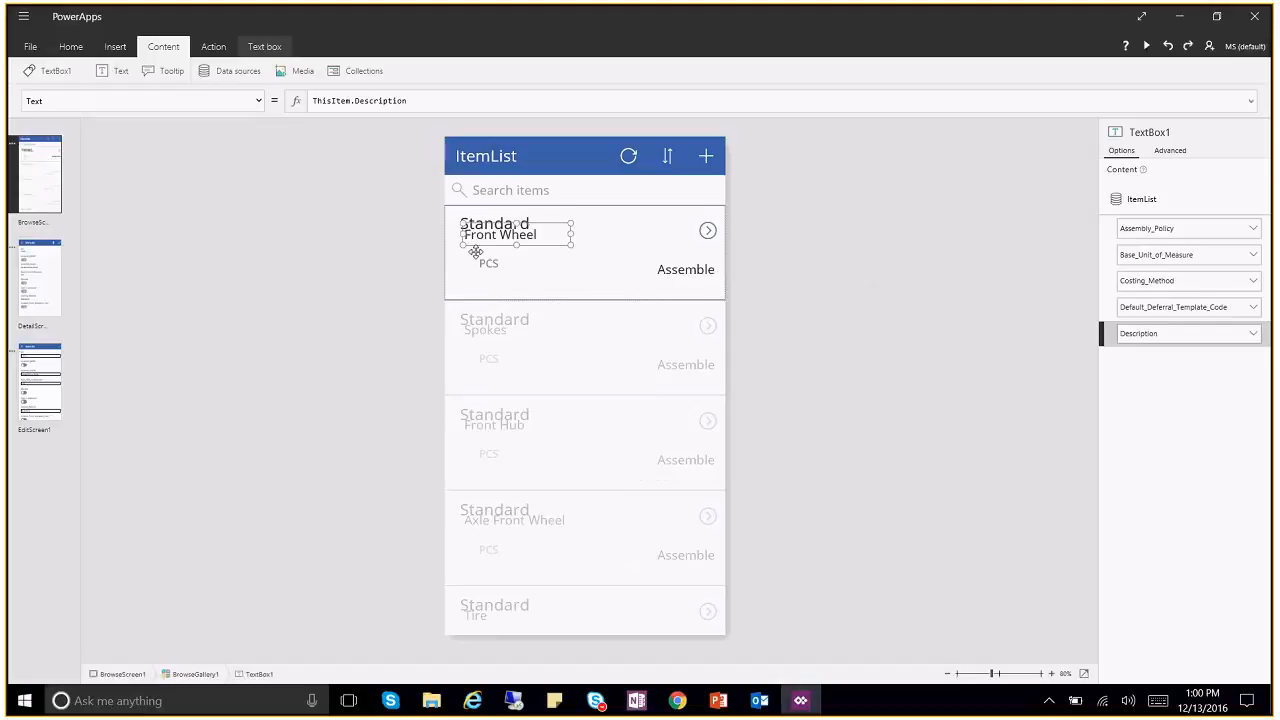
pyautogui.click(549, 256)
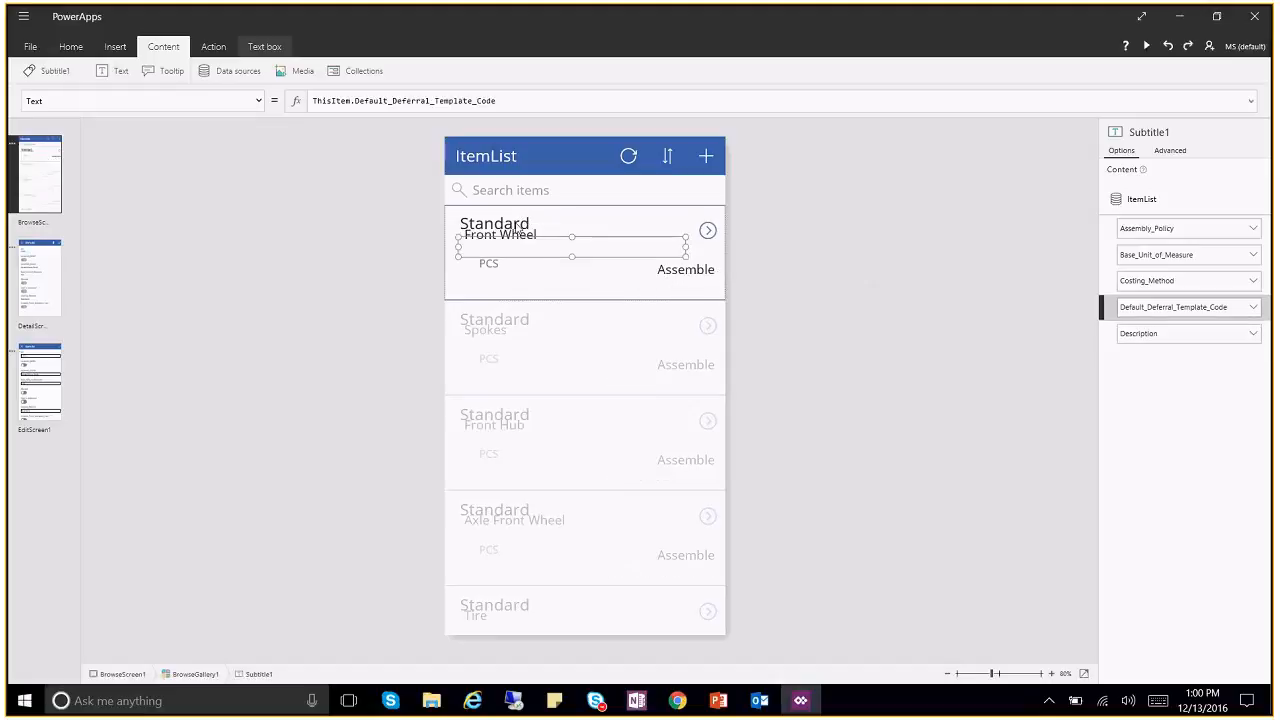
pyautogui.click(530, 230)
pyautogui.hotkey('ctrl', 'z')
pyautogui.hotkey('ctrl', 'z')
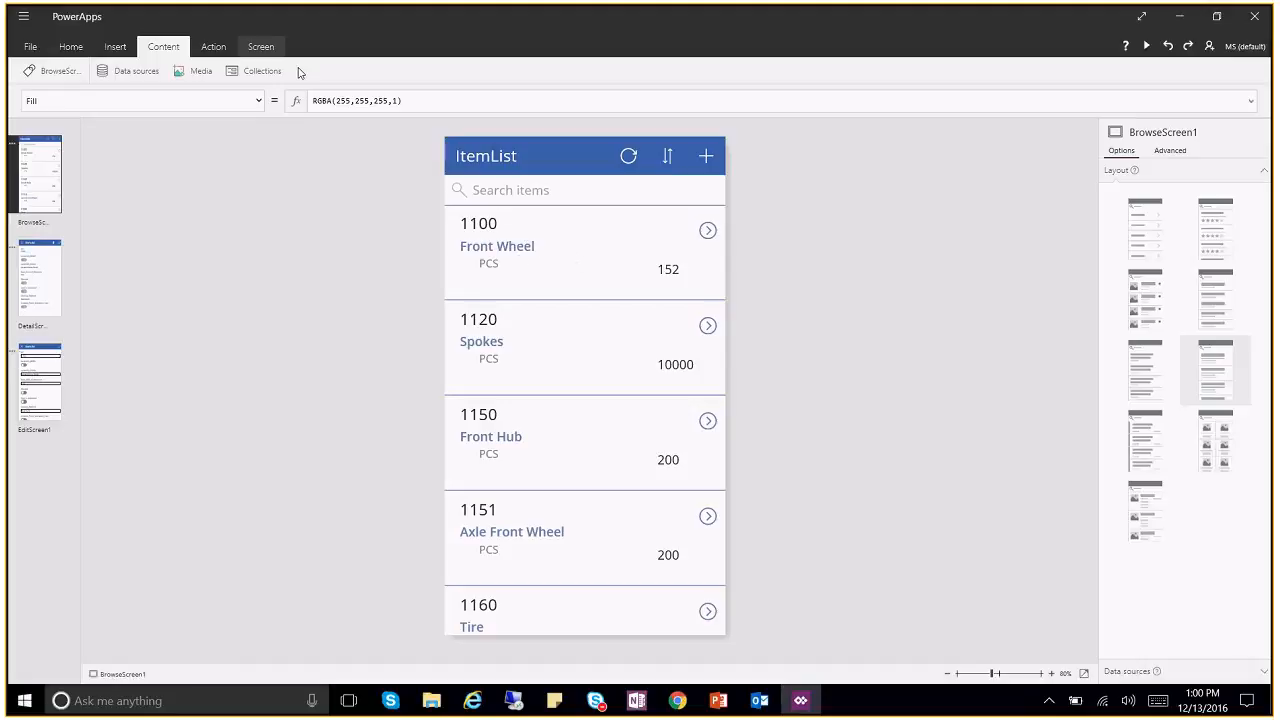
# Step: Insert a new text box and place it in the first gallery row beside the quantity
pyautogui.click(115, 47)
pyautogui.click(125, 70)
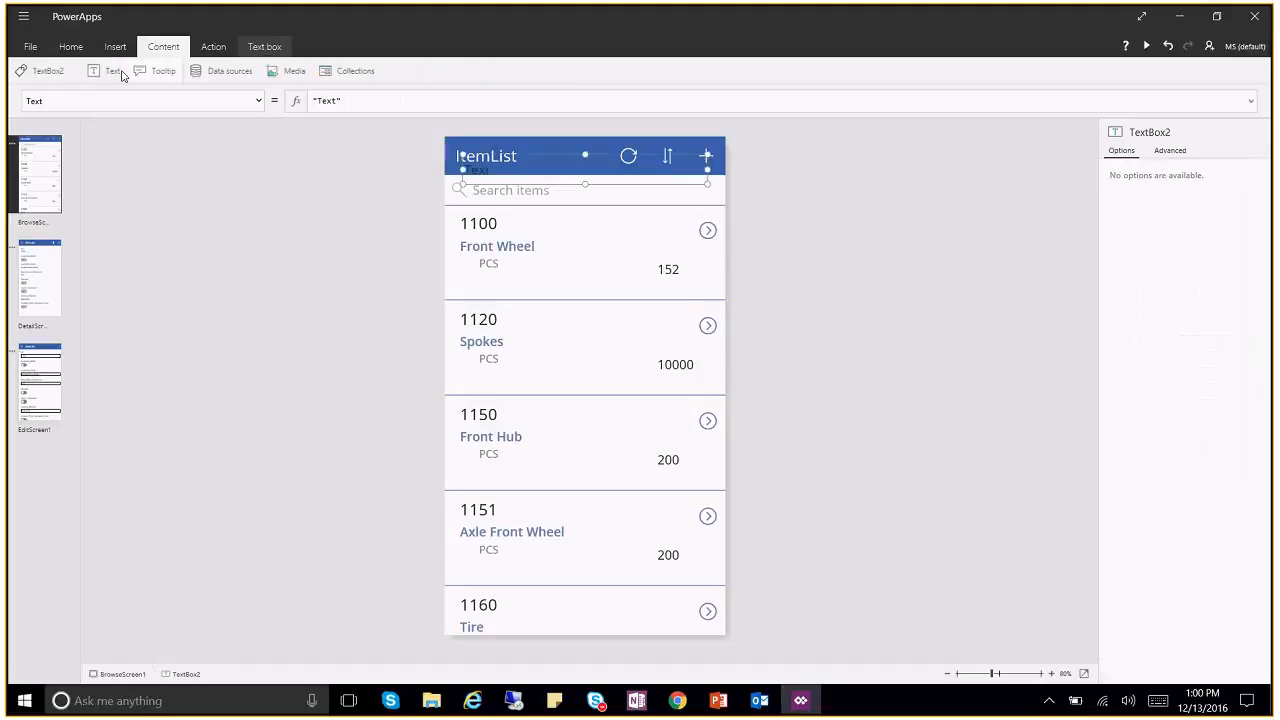
pyautogui.moveTo(540, 157); pyautogui.dragTo(546, 272)
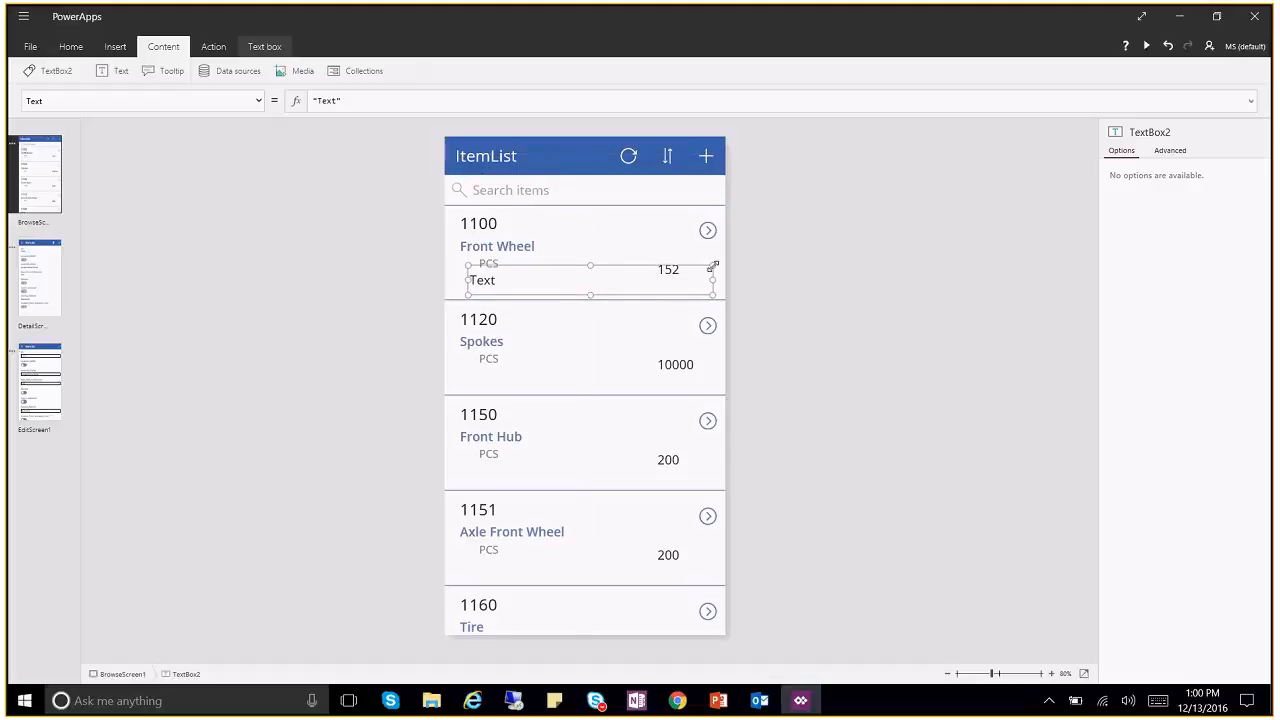
pyautogui.moveTo(713, 266); pyautogui.dragTo(639, 286)
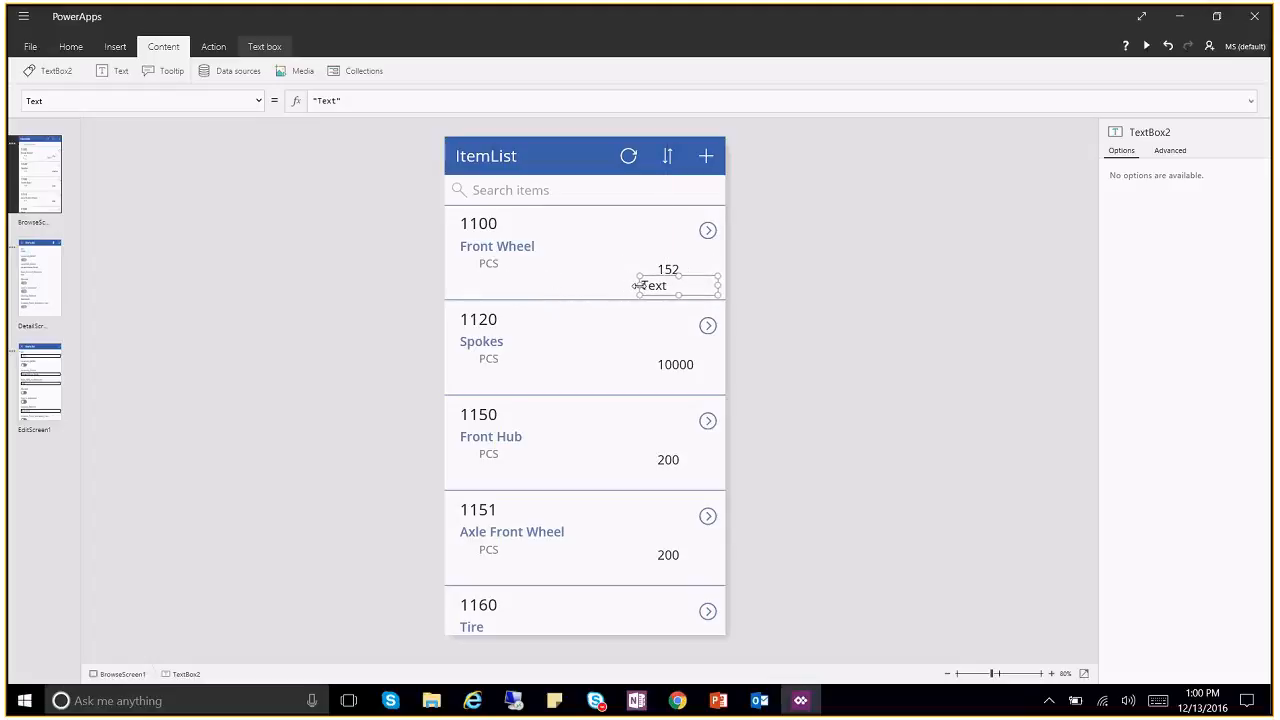
pyautogui.click(665, 270)
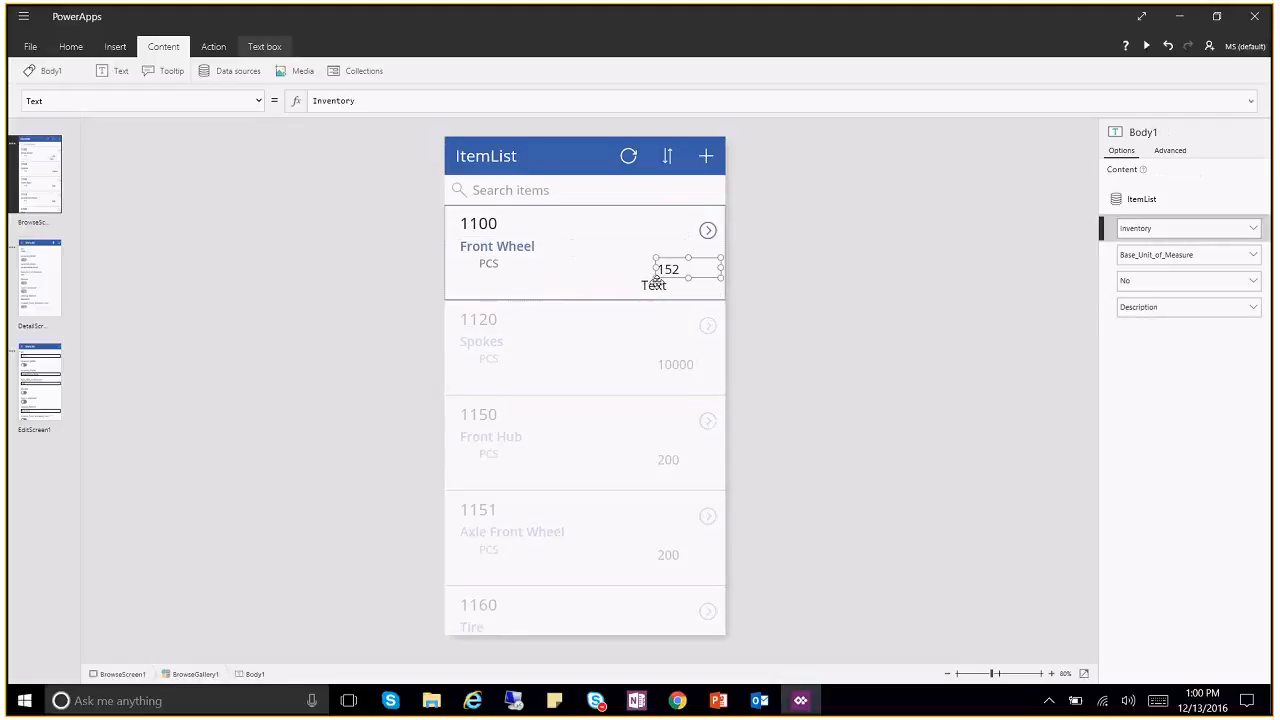
pyautogui.click(654, 284)
pyautogui.moveTo(636, 285); pyautogui.dragTo(656, 285)
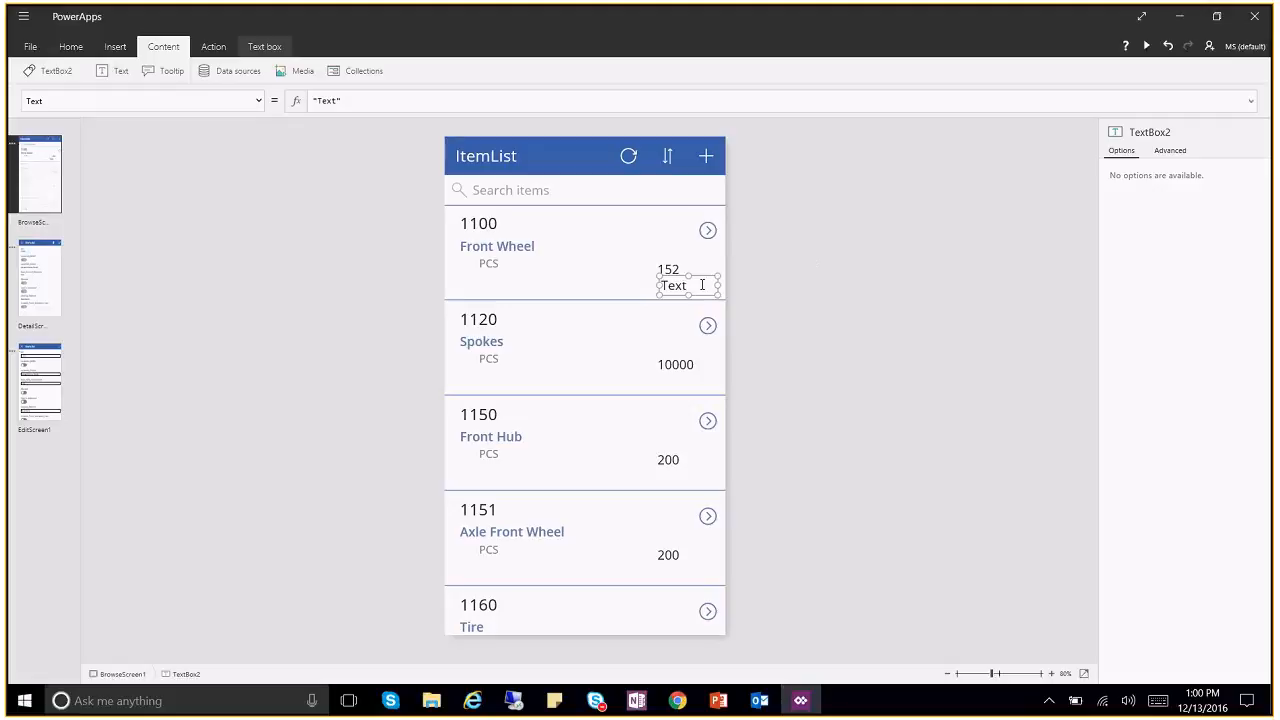
# Step: Adjust the text box's width and shift it left beneath the 152 quantity
pyautogui.click(497, 250)
pyautogui.click(488, 263)
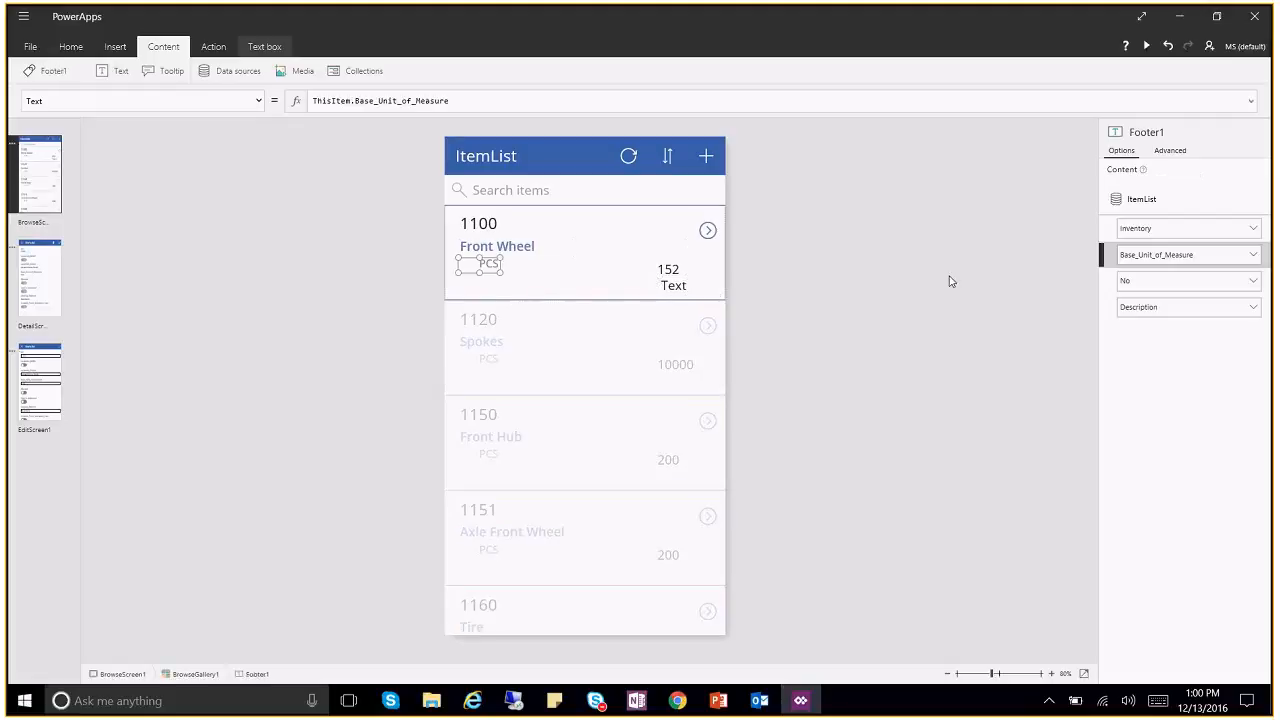
pyautogui.click(678, 284)
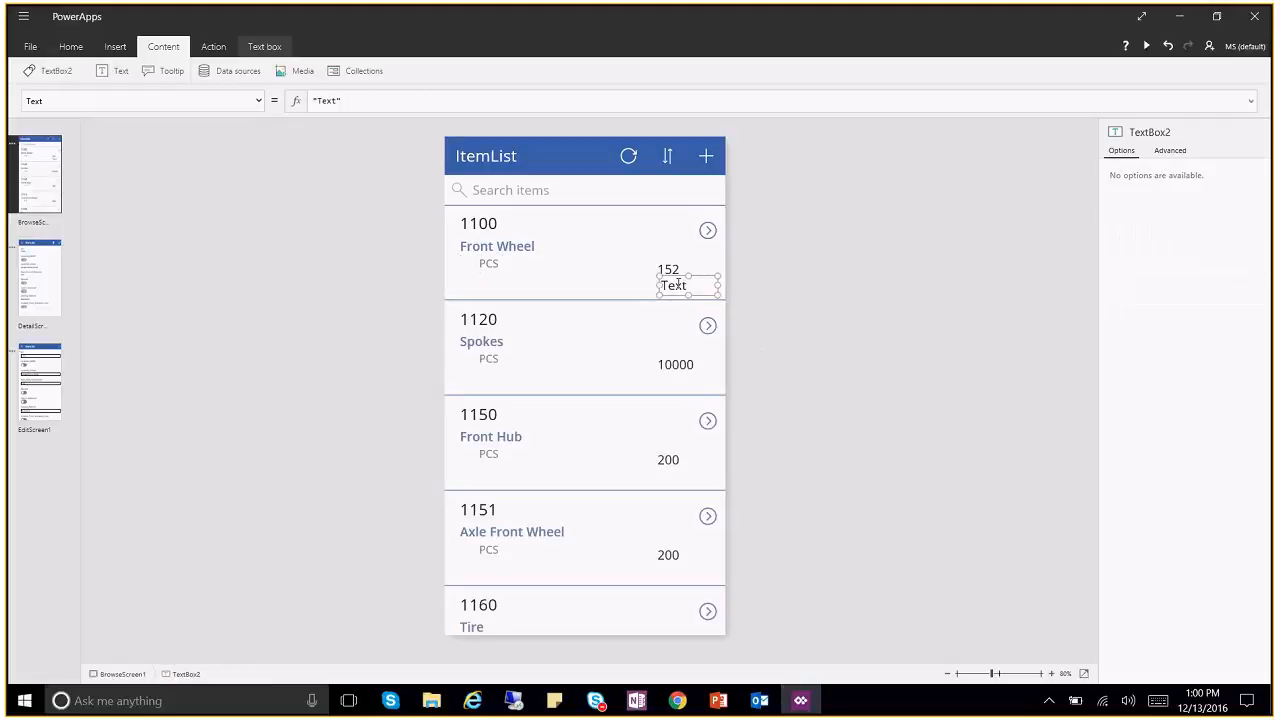
pyautogui.moveTo(657, 286); pyautogui.dragTo(652, 286)
pyautogui.moveTo(692, 277)
pyautogui.mouseDown()
pyautogui.moveTo(660, 278)
pyautogui.moveTo(703, 278)
pyautogui.mouseUp()
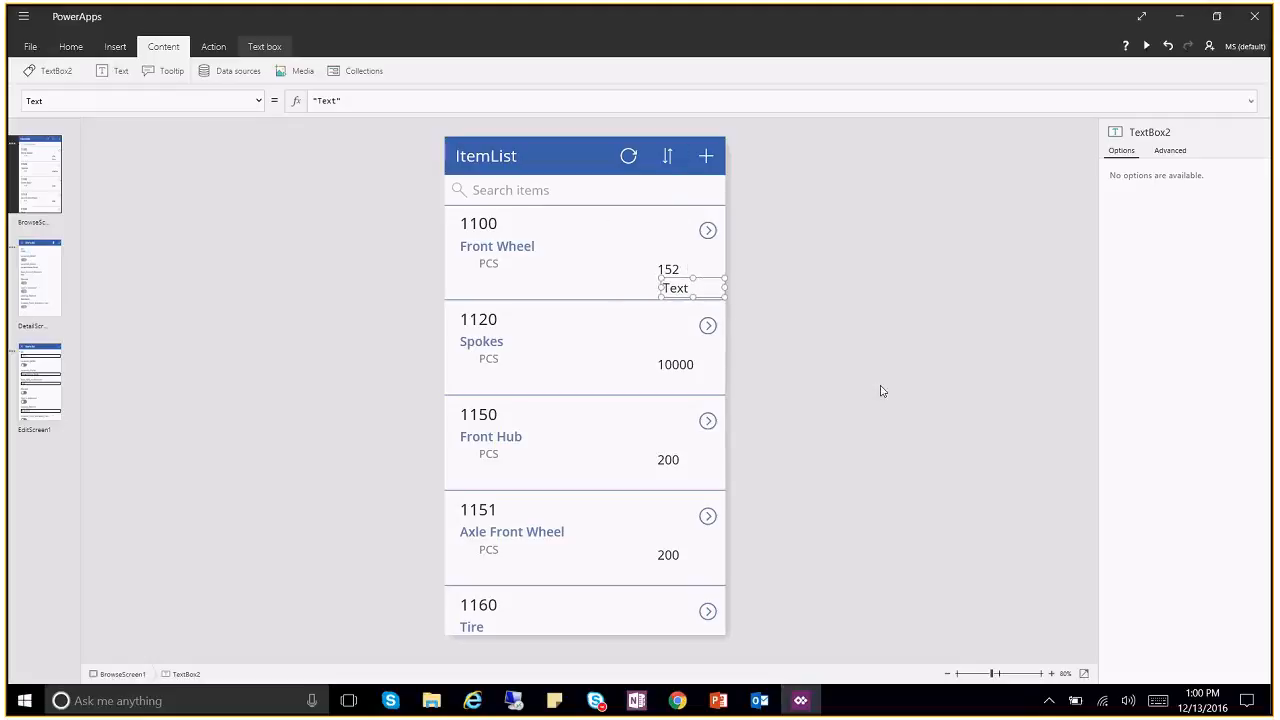
# Step: Try setting the text box's Text formula to Unit, then clear the formula
pyautogui.click(484, 225)
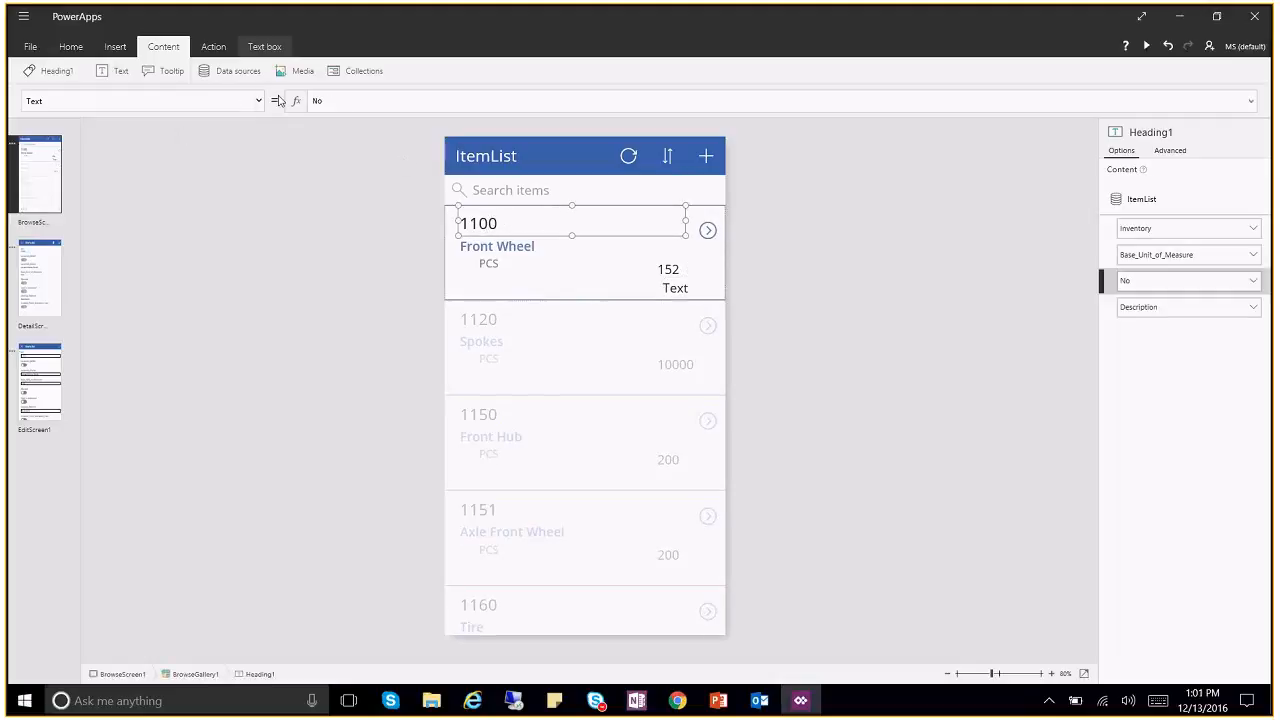
pyautogui.click(519, 251)
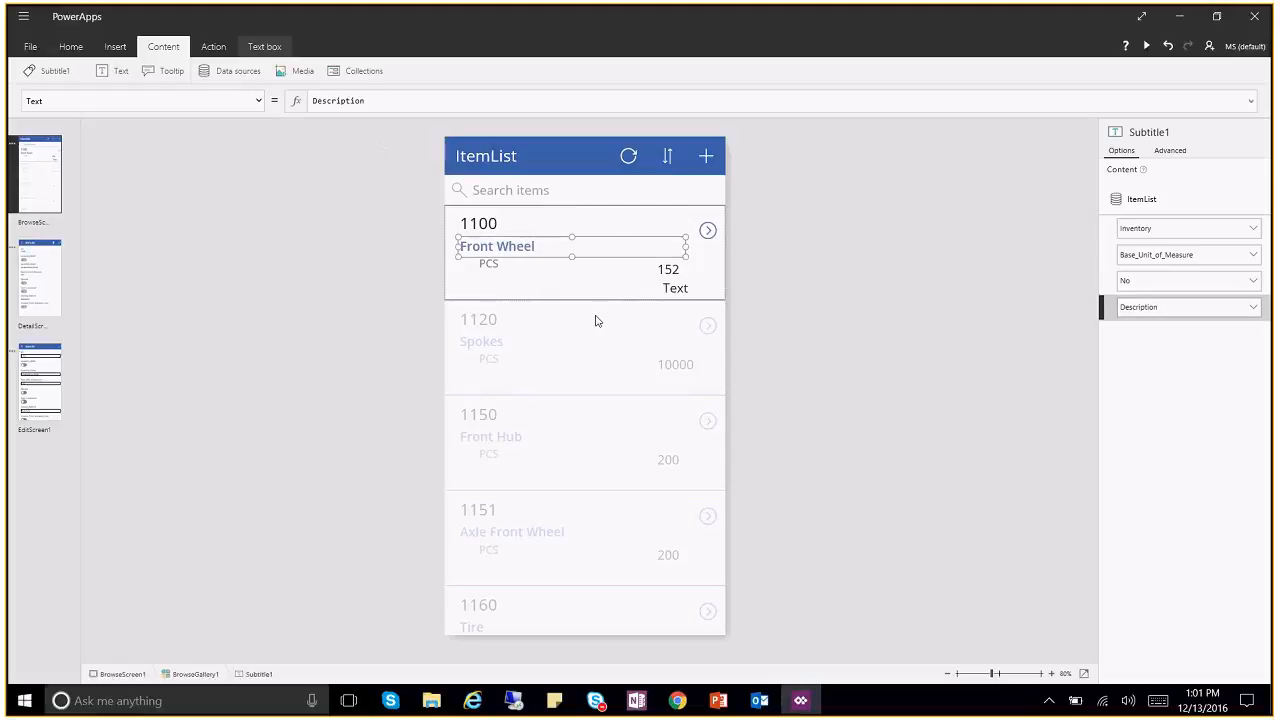
pyautogui.click(483, 268)
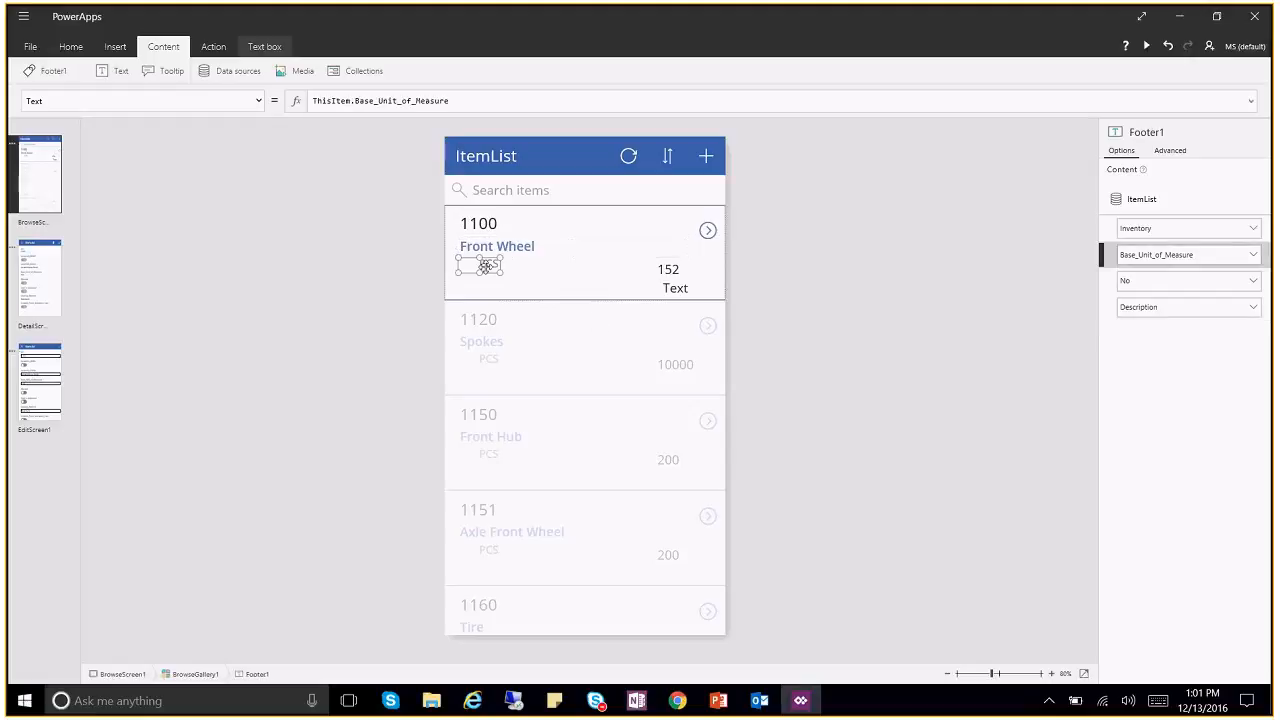
pyautogui.click(666, 268)
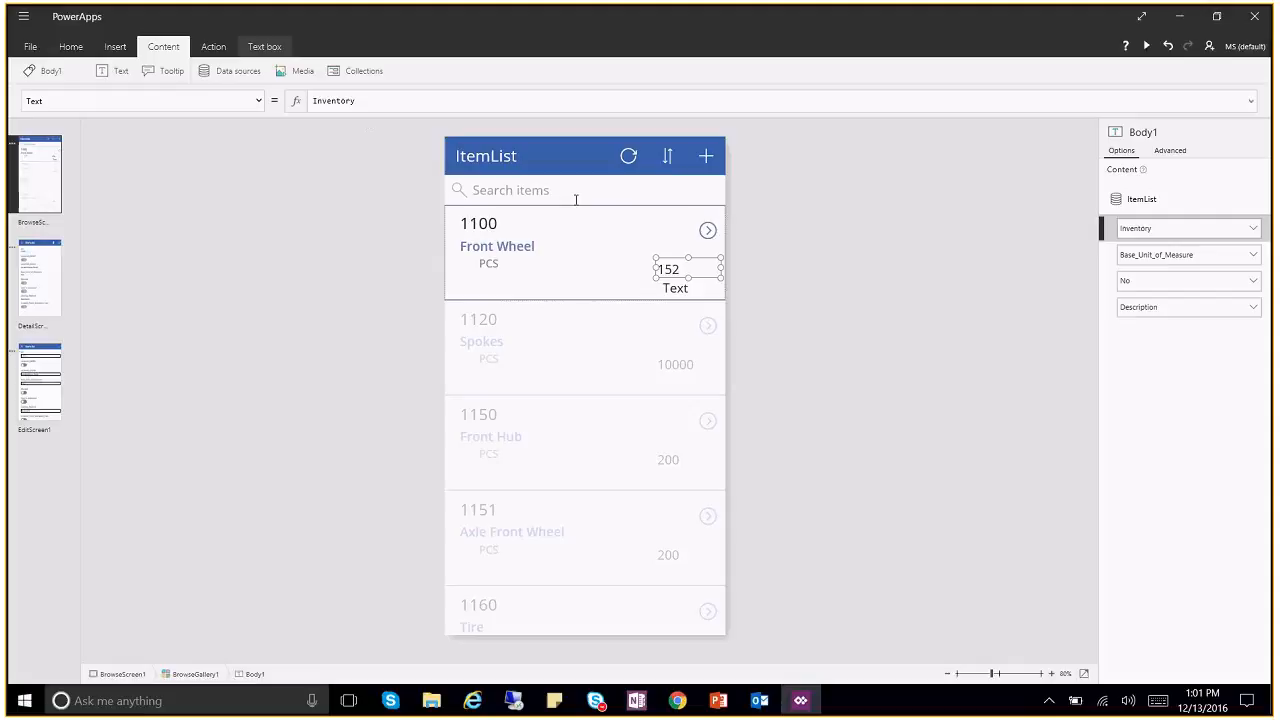
pyautogui.click(675, 292)
pyautogui.moveTo(360, 101); pyautogui.dragTo(240, 110)
pyautogui.write('Unit')
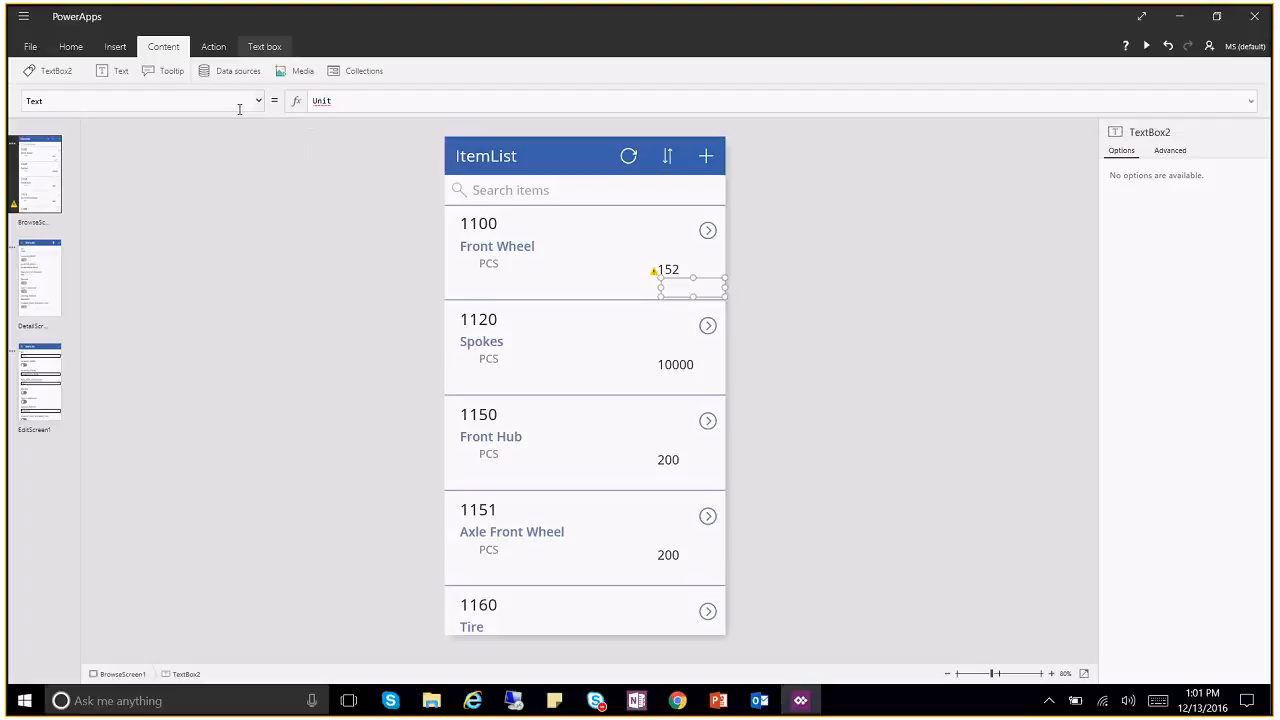
pyautogui.hotkey('ctrl', 'a')
pyautogui.write('T')
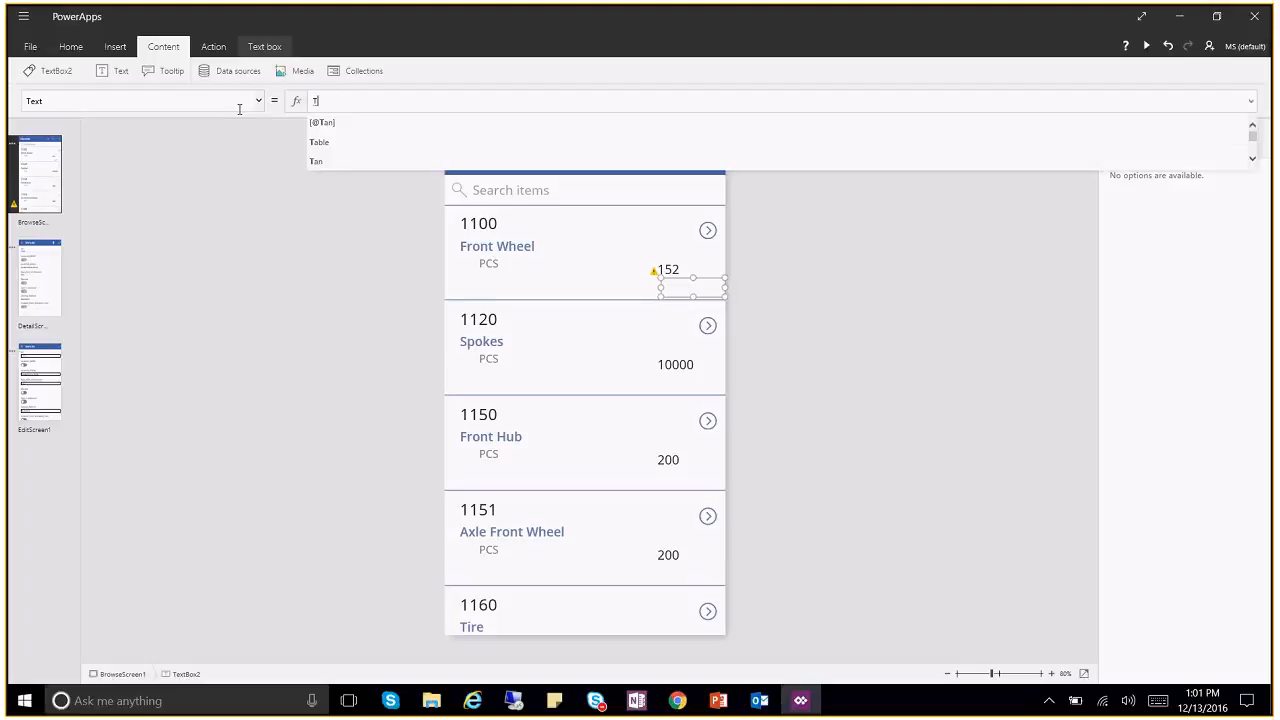
pyautogui.write('hisI')
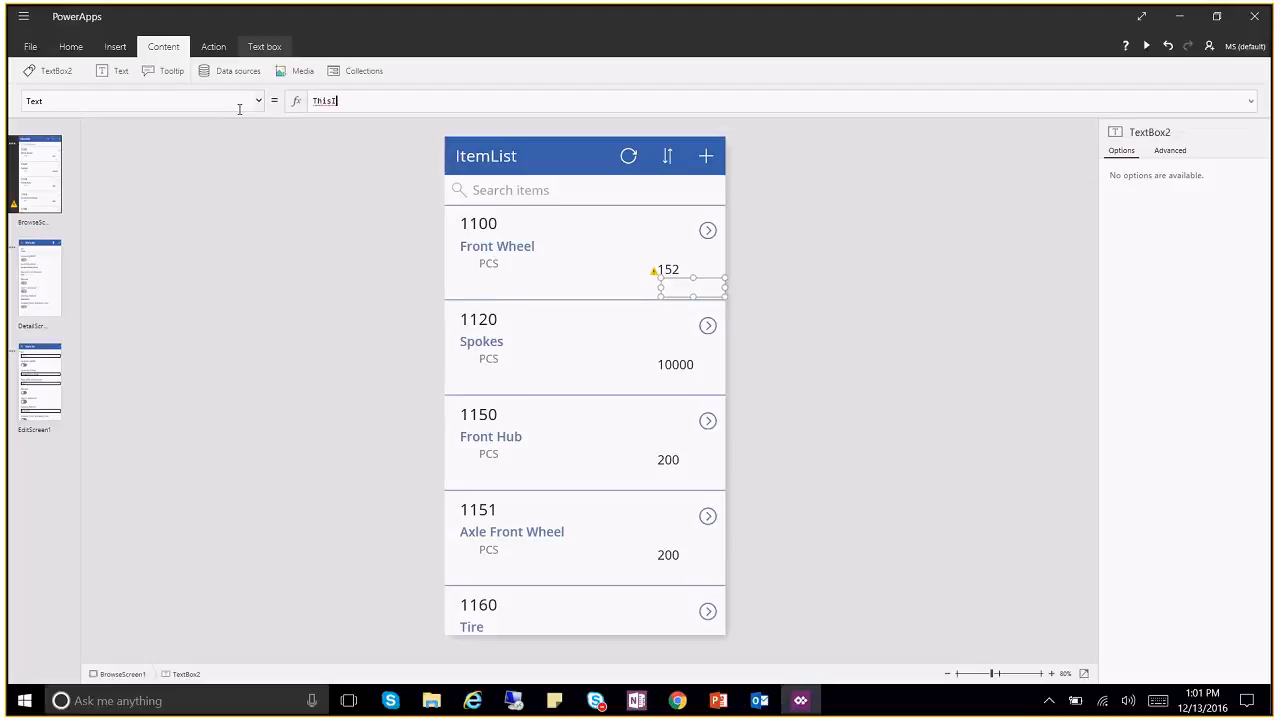
pyautogui.press('BackSpace')
pyautogui.press('BackSpace')
pyautogui.press('BackSpace')
pyautogui.press('BackSpace')
pyautogui.press('BackSpace')
# Step: Remove the stray 'Thi' from the empty box's formula and select the Front Wheel label
pyautogui.click(490, 265)
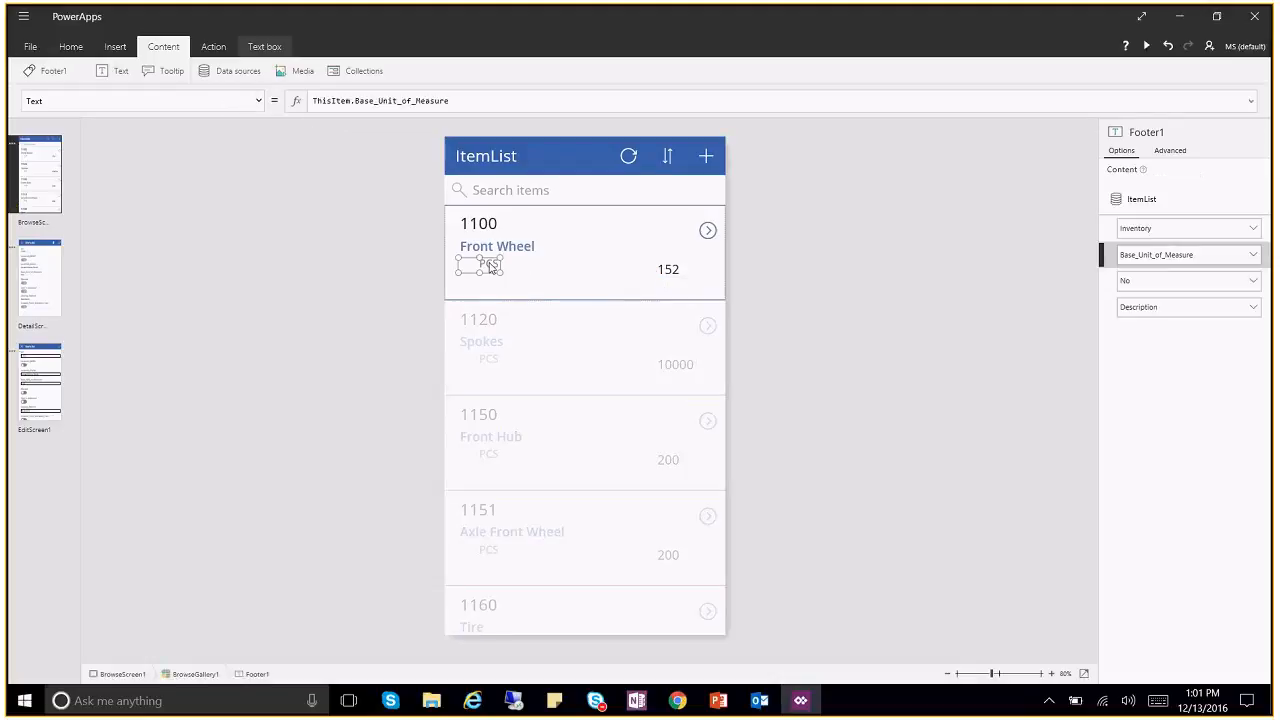
pyautogui.click(672, 290)
pyautogui.click(350, 101)
pyautogui.write('Thi')
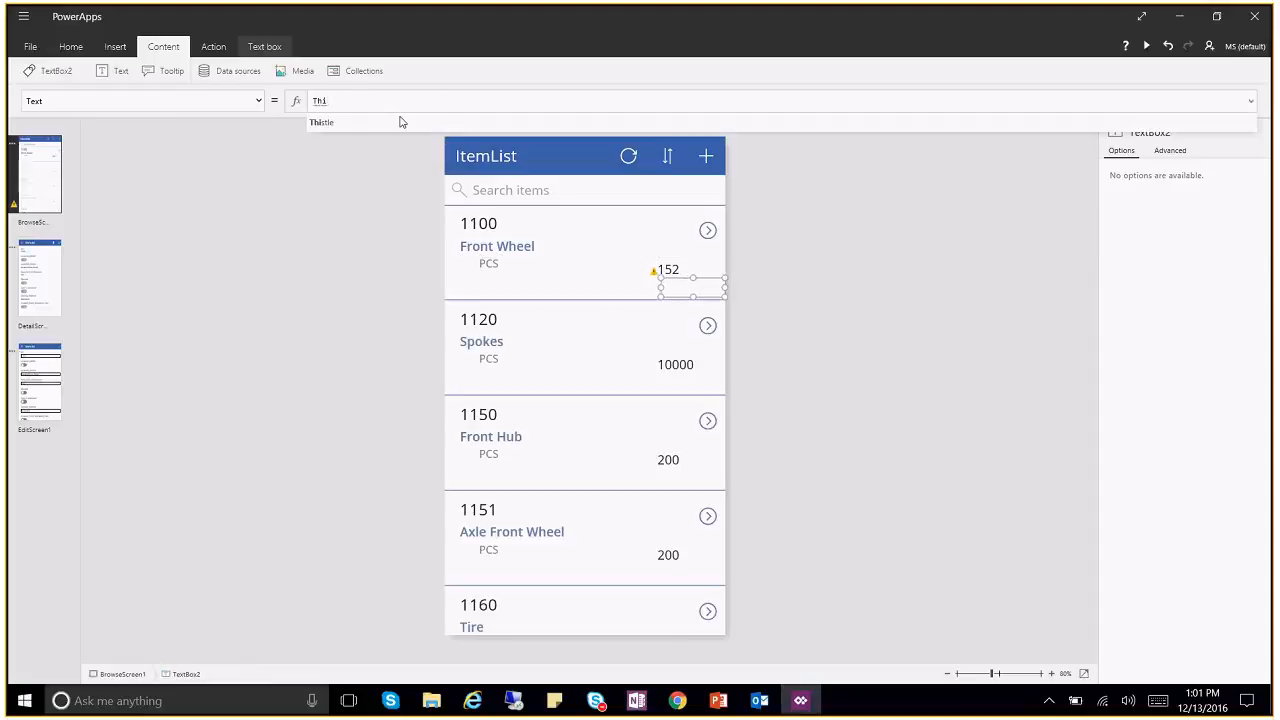
pyautogui.press('BackSpace')
pyautogui.press('BackSpace')
pyautogui.press('BackSpace')
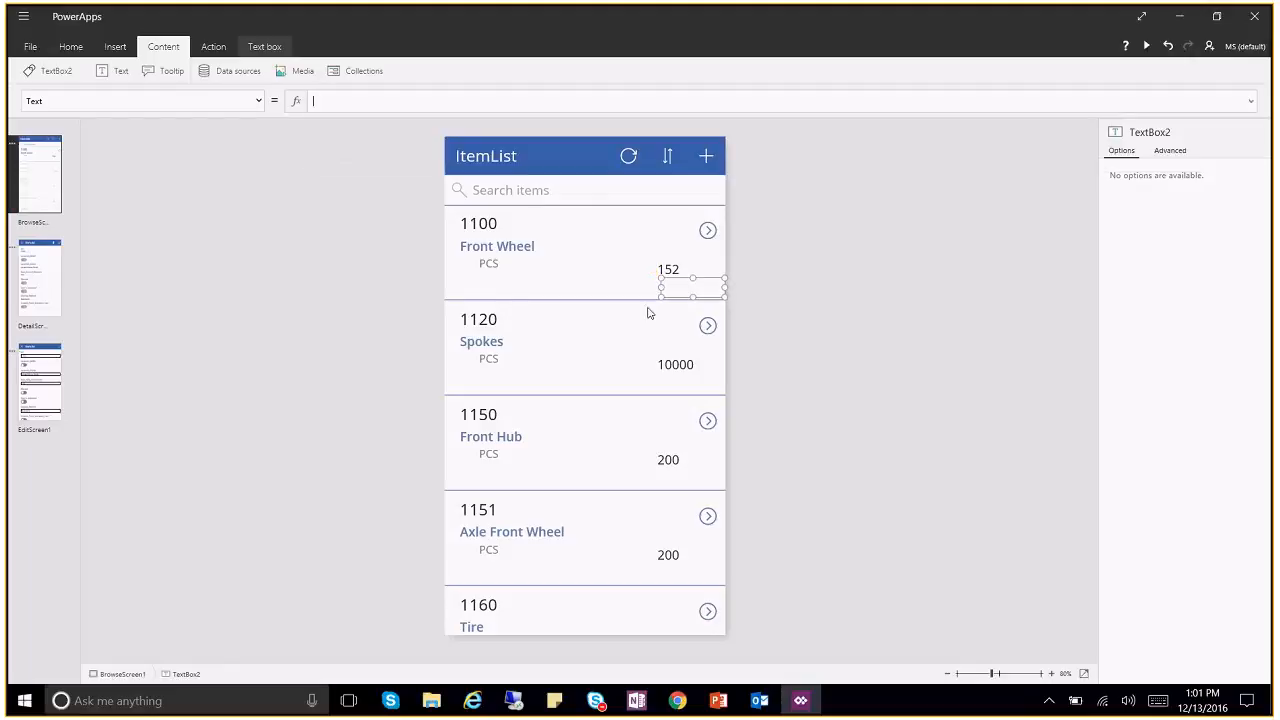
pyautogui.click(528, 247)
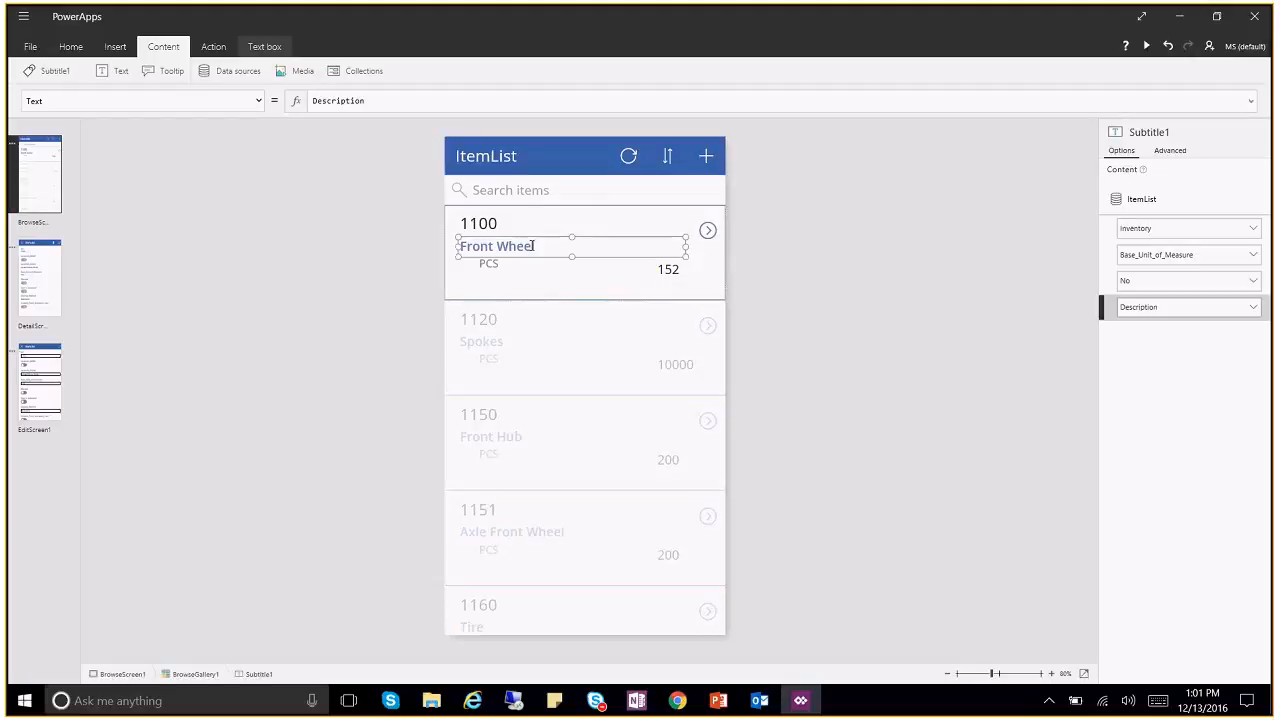
# Step: Scroll through Subtitle1's full property list in the property dropdown
pyautogui.click(258, 103)
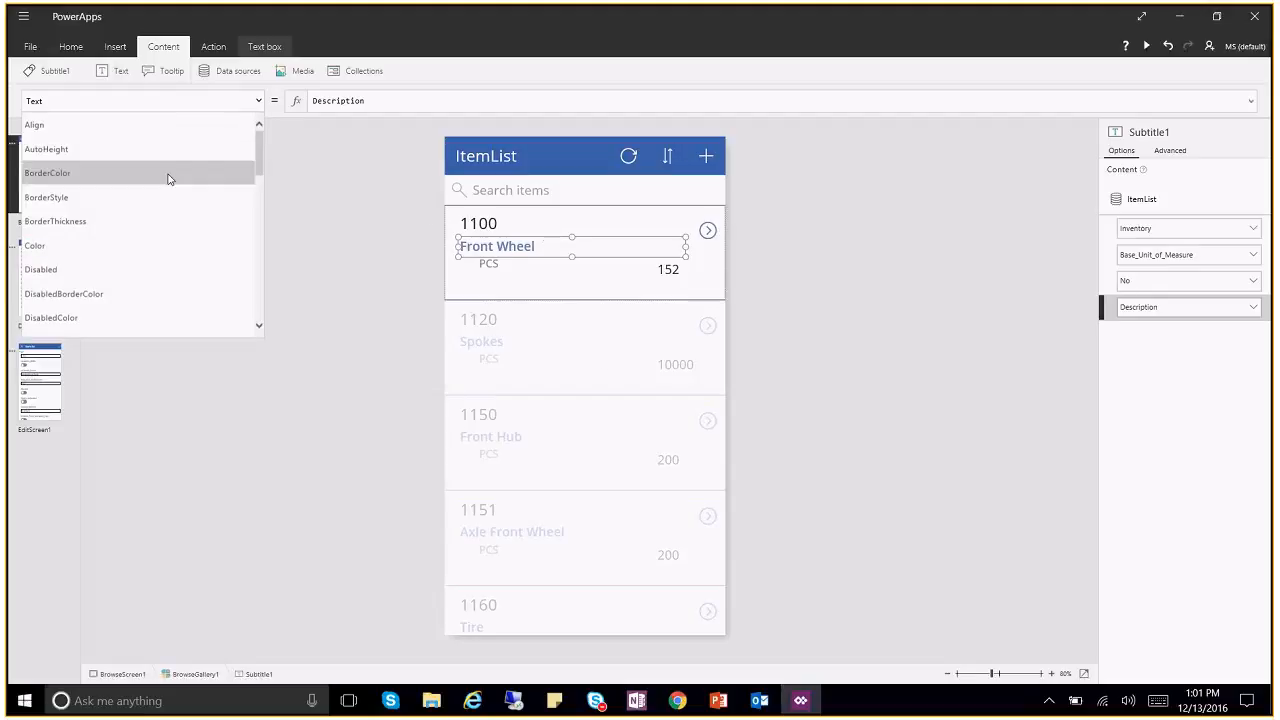
pyautogui.scroll(-3, 260, 168)
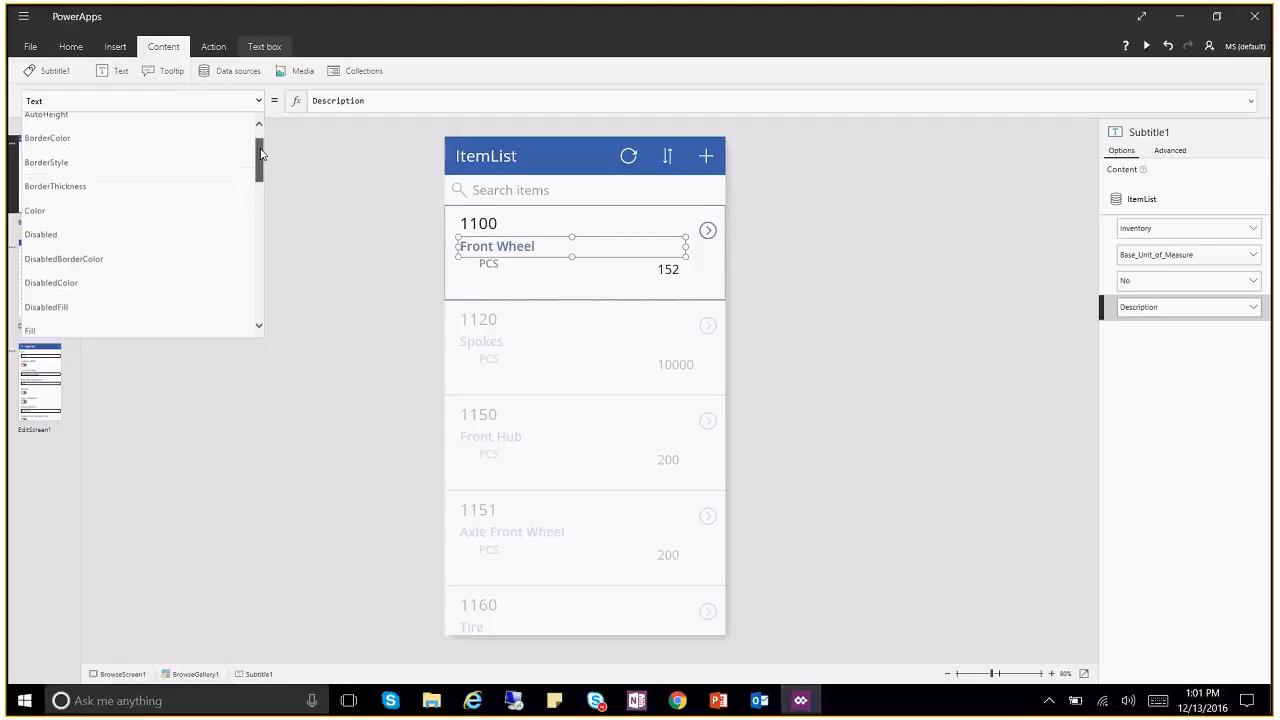
pyautogui.moveTo(260, 170); pyautogui.dragTo(262, 217)
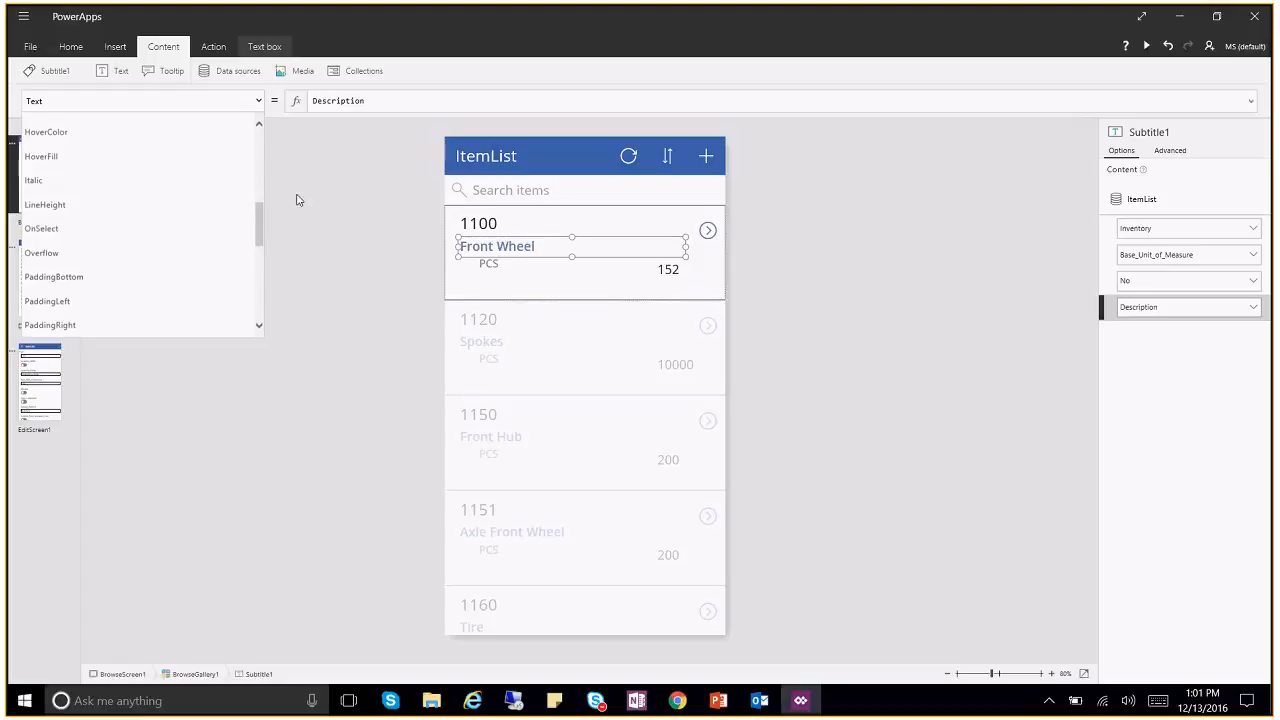
pyautogui.moveTo(259, 229); pyautogui.dragTo(267, 258)
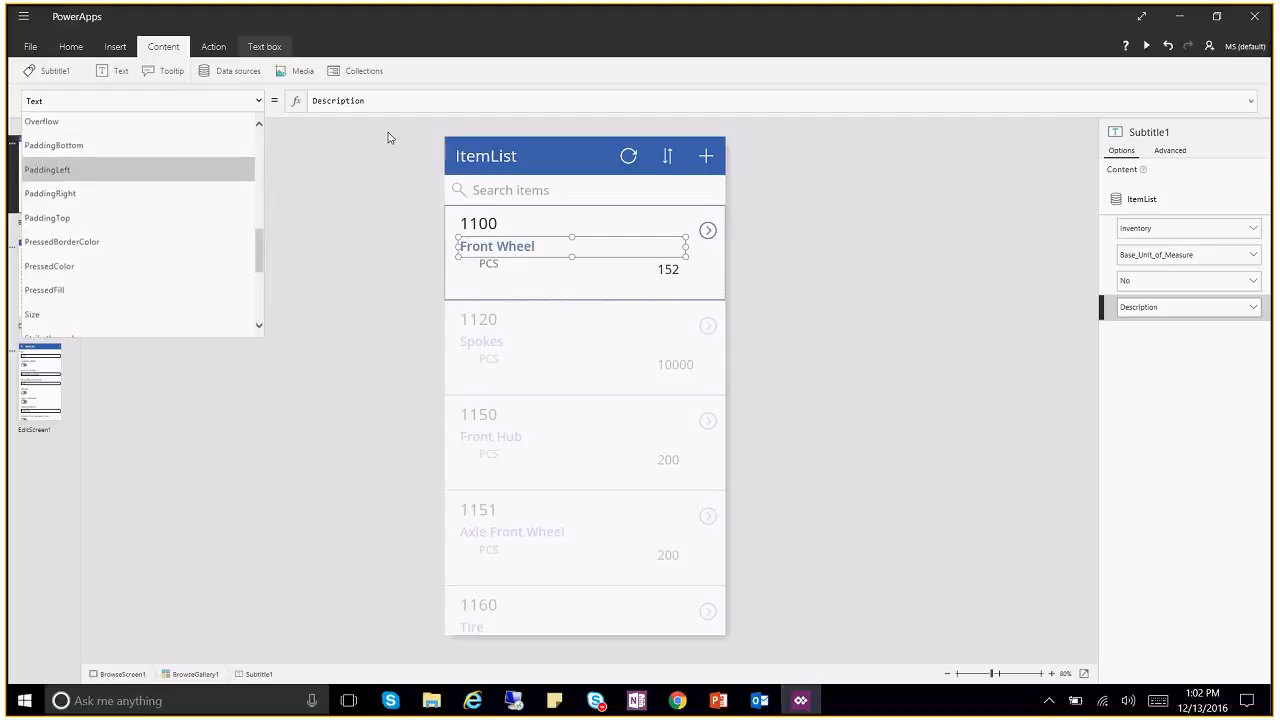
# Step: Enter Description as the empty text box's formula, then delete it again
pyautogui.click(676, 276)
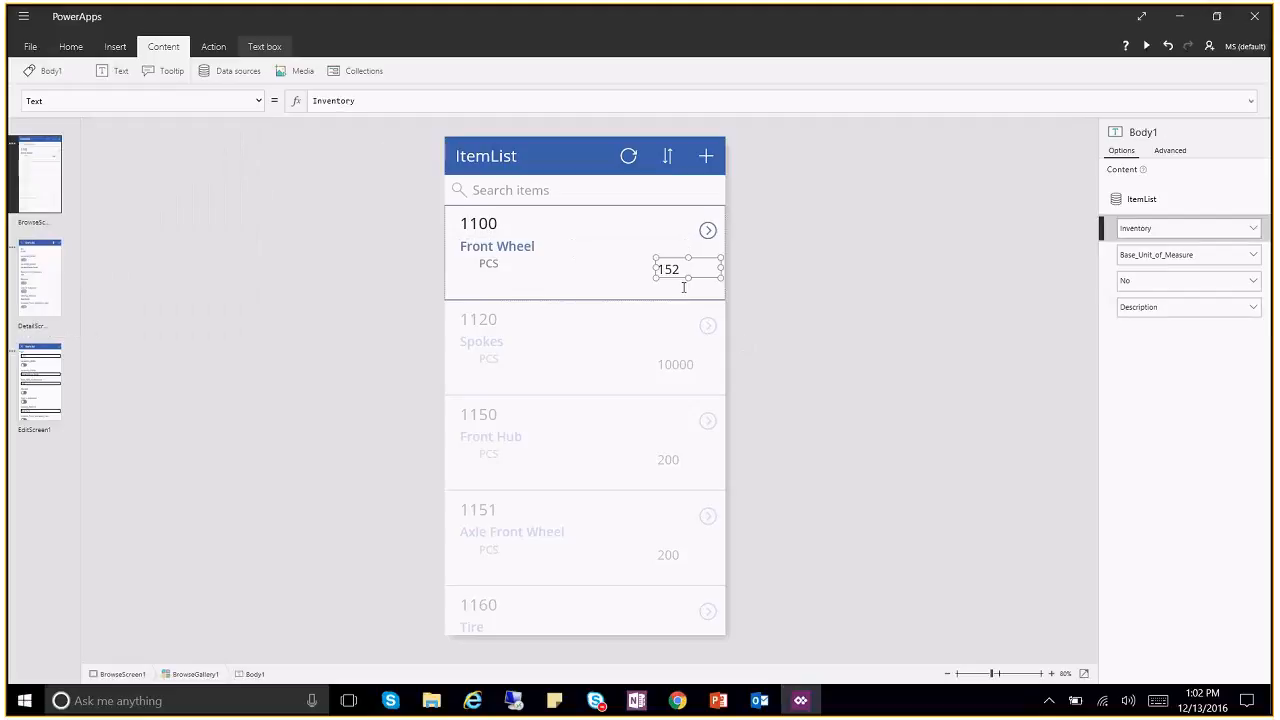
pyautogui.click(684, 287)
pyautogui.click(362, 101)
pyautogui.write('Des')
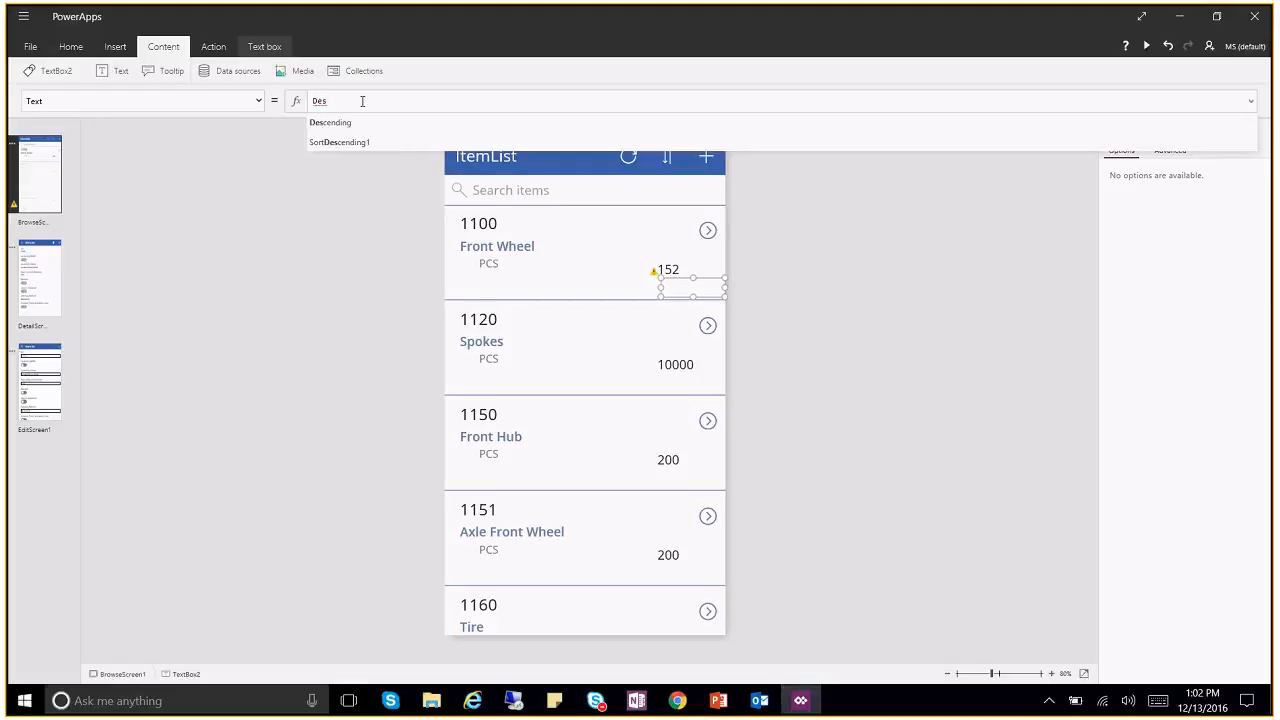
pyautogui.write('cription')
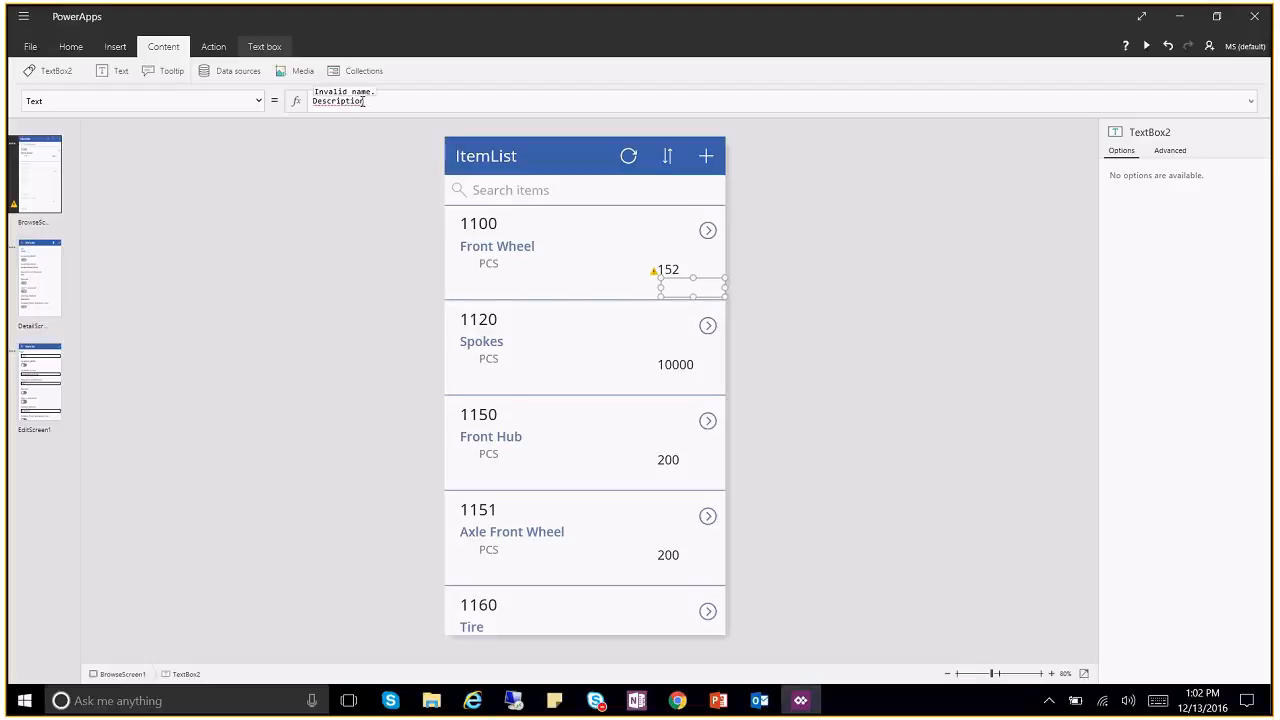
pyautogui.moveTo(406, 105); pyautogui.dragTo(211, 93)
pyautogui.press('BackSpace')
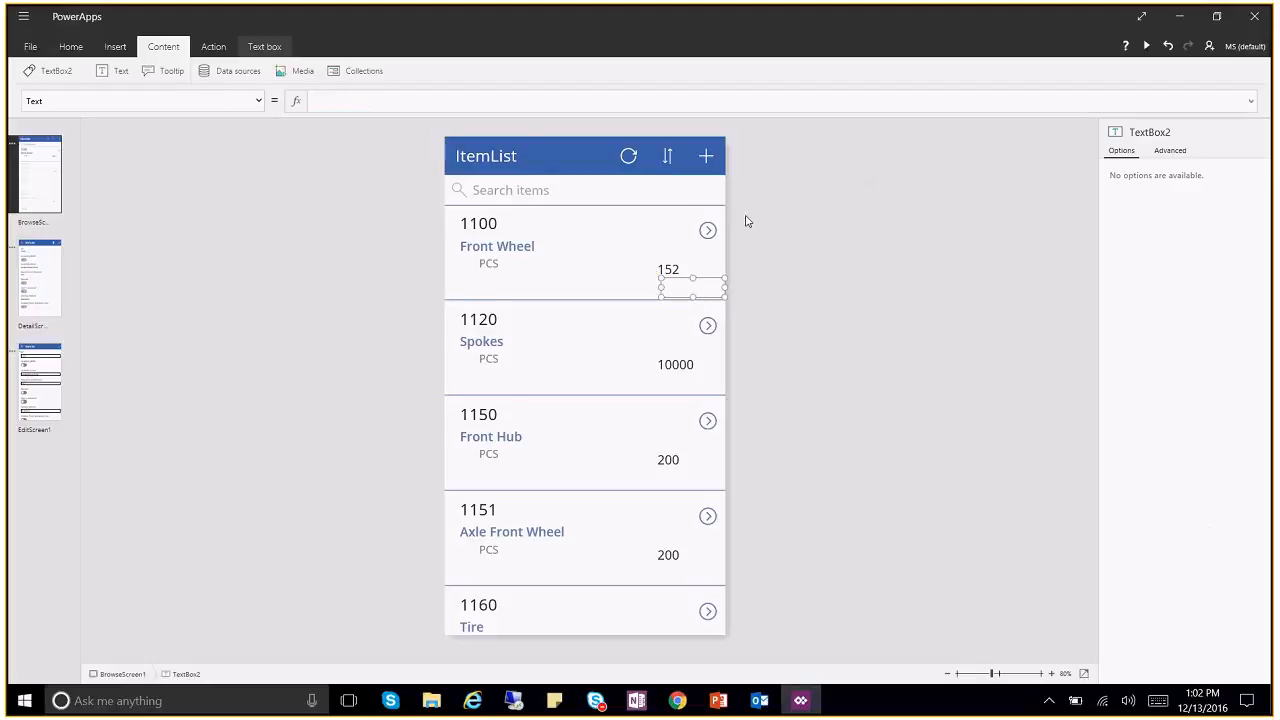
# Step: Inspect the 152 label's OnSelect and Overflow properties, confirming Overflow is Hidden
pyautogui.click(684, 271)
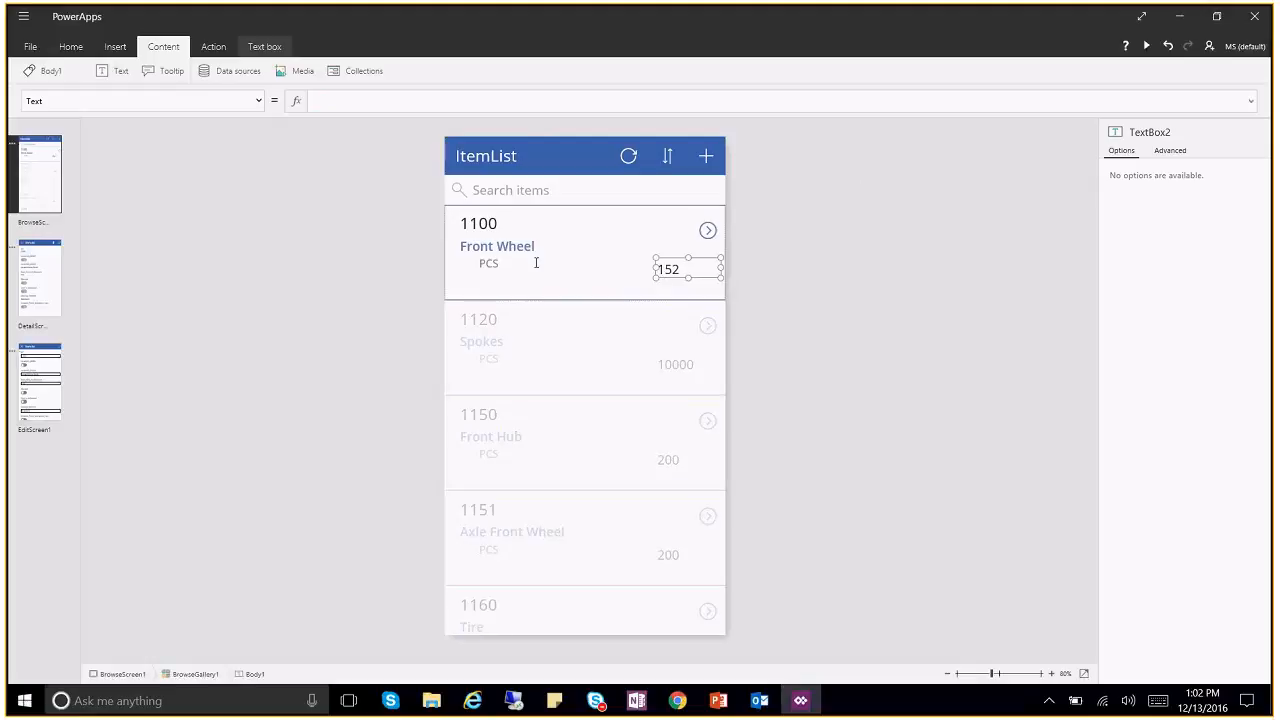
pyautogui.click(259, 101)
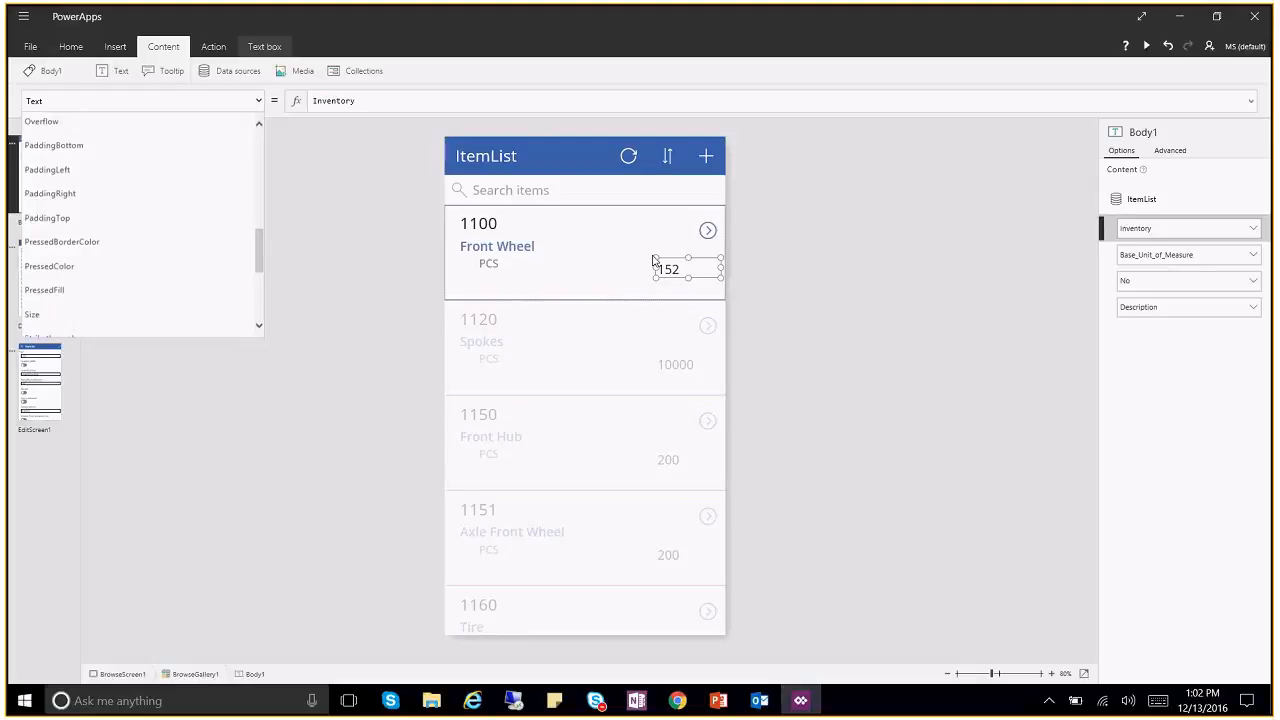
pyautogui.moveTo(258, 250); pyautogui.dragTo(259, 158)
pyautogui.scroll(-3, 259, 158)
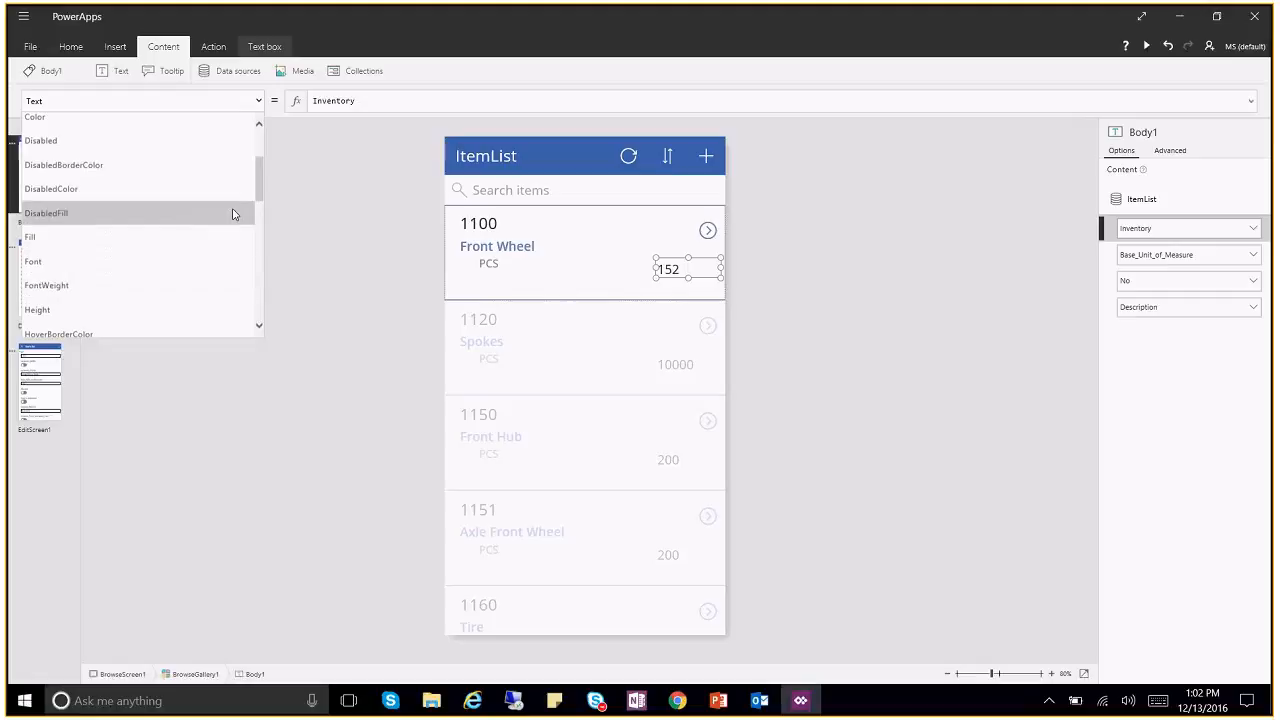
pyautogui.scroll(-3, 258, 210)
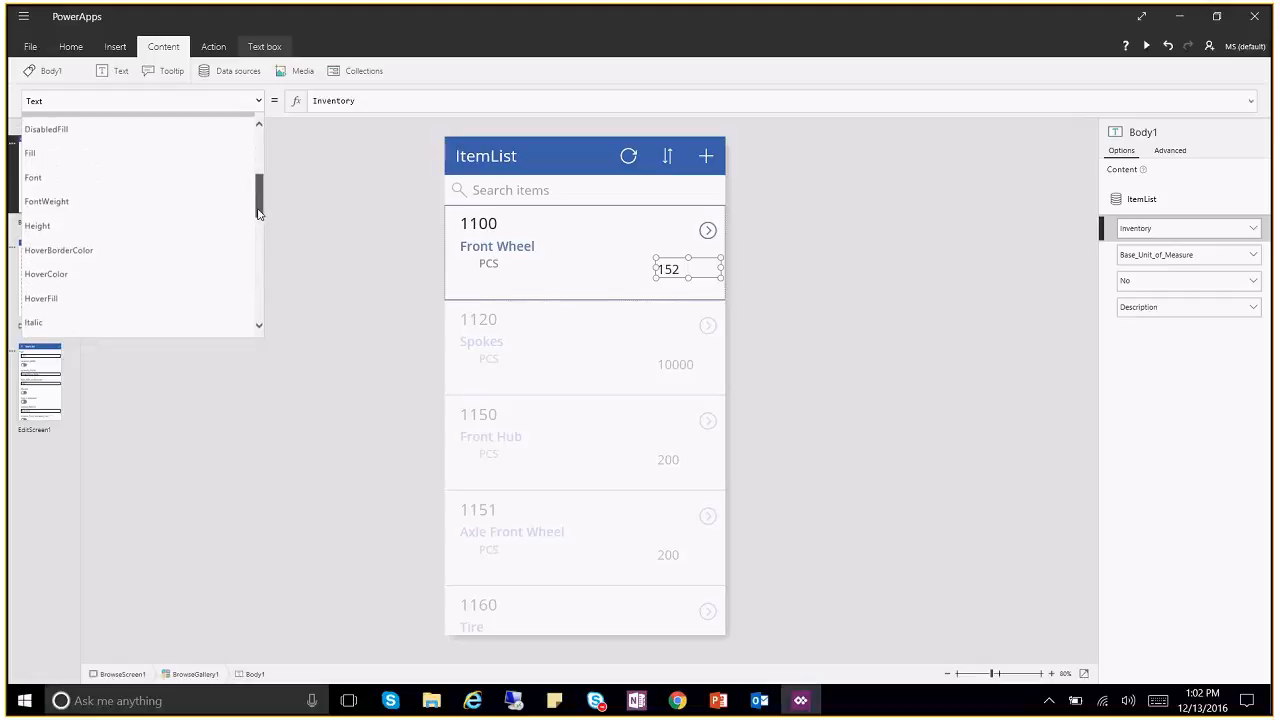
pyautogui.scroll(-3, 258, 212)
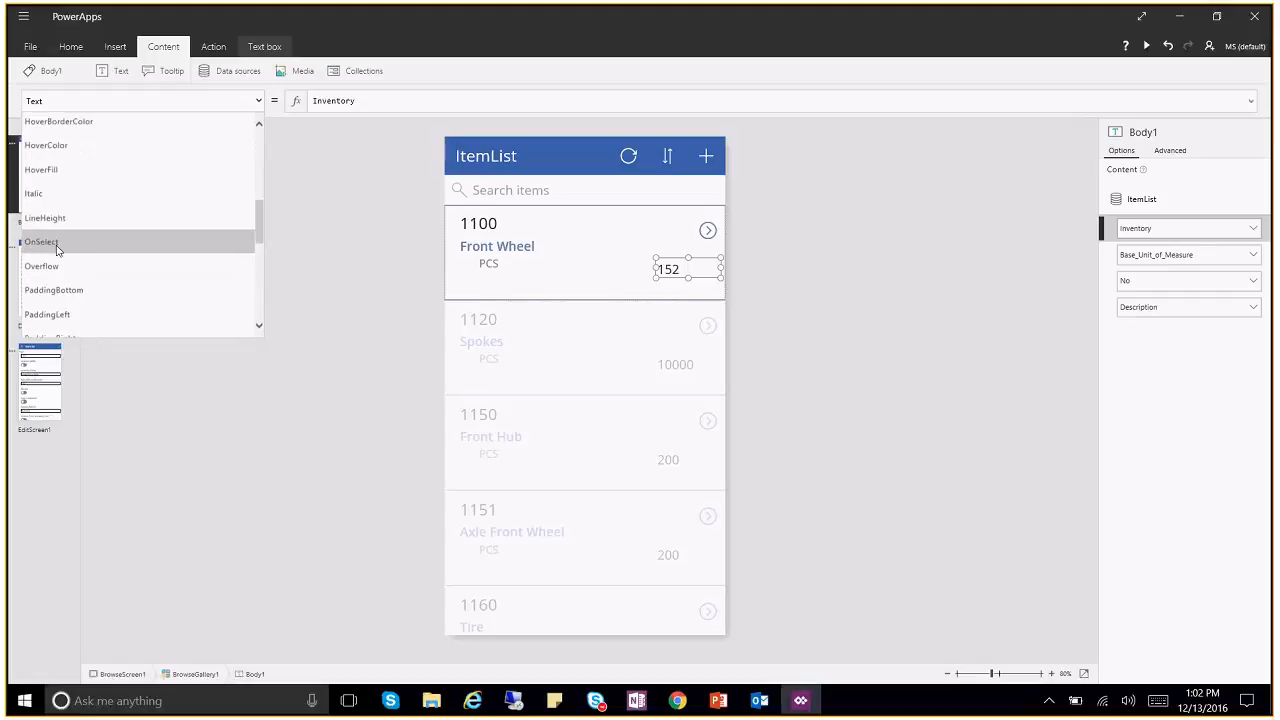
pyautogui.click(57, 252)
pyautogui.click(259, 101)
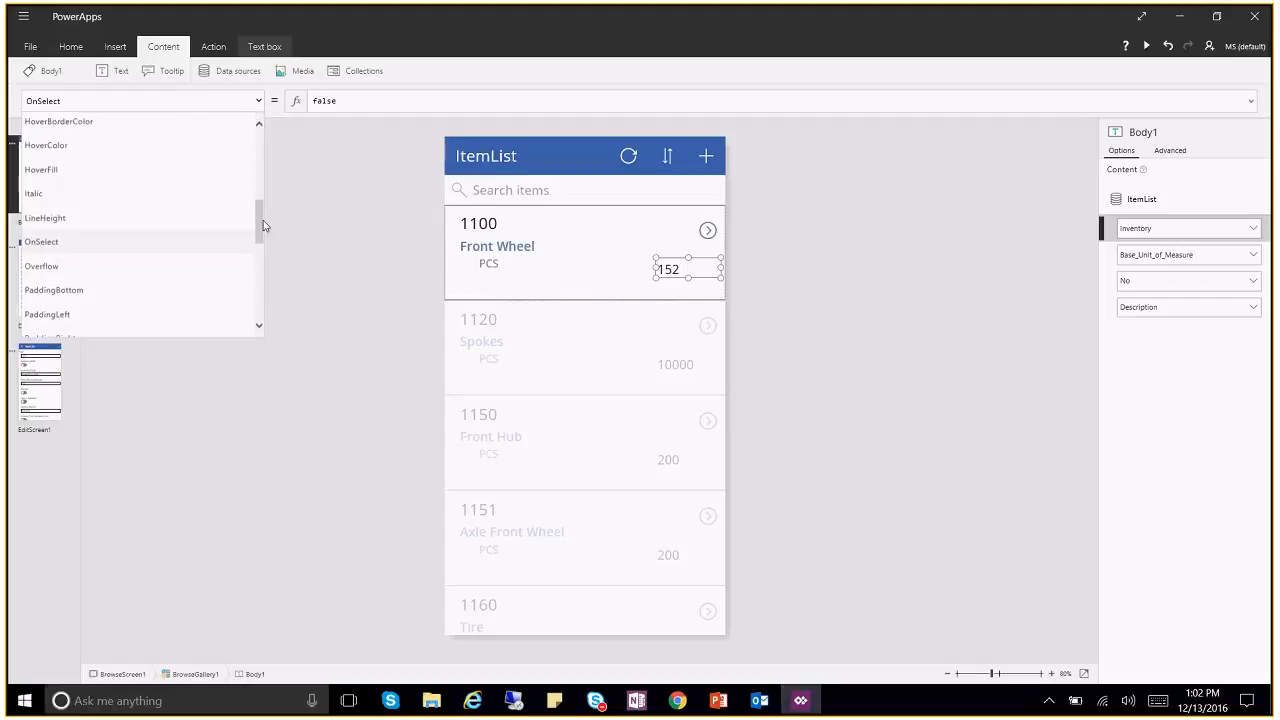
pyautogui.scroll(-3, 127, 202)
pyautogui.click(127, 202)
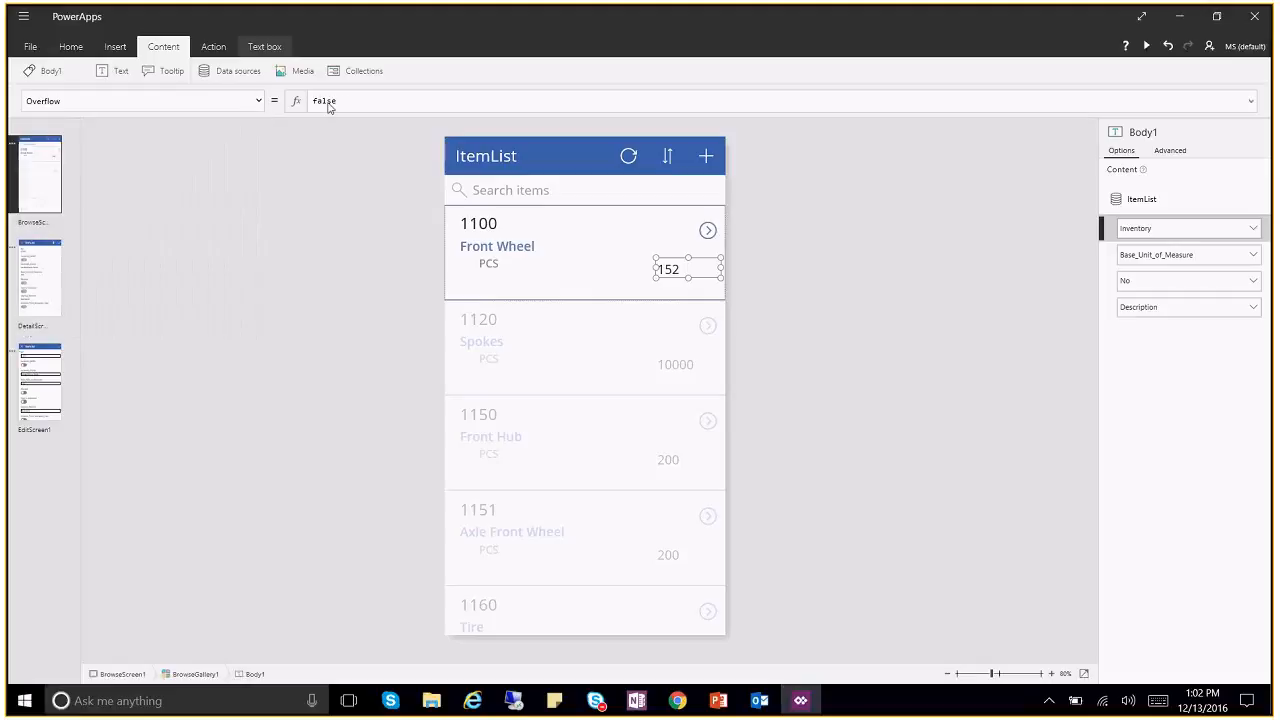
pyautogui.click(262, 102)
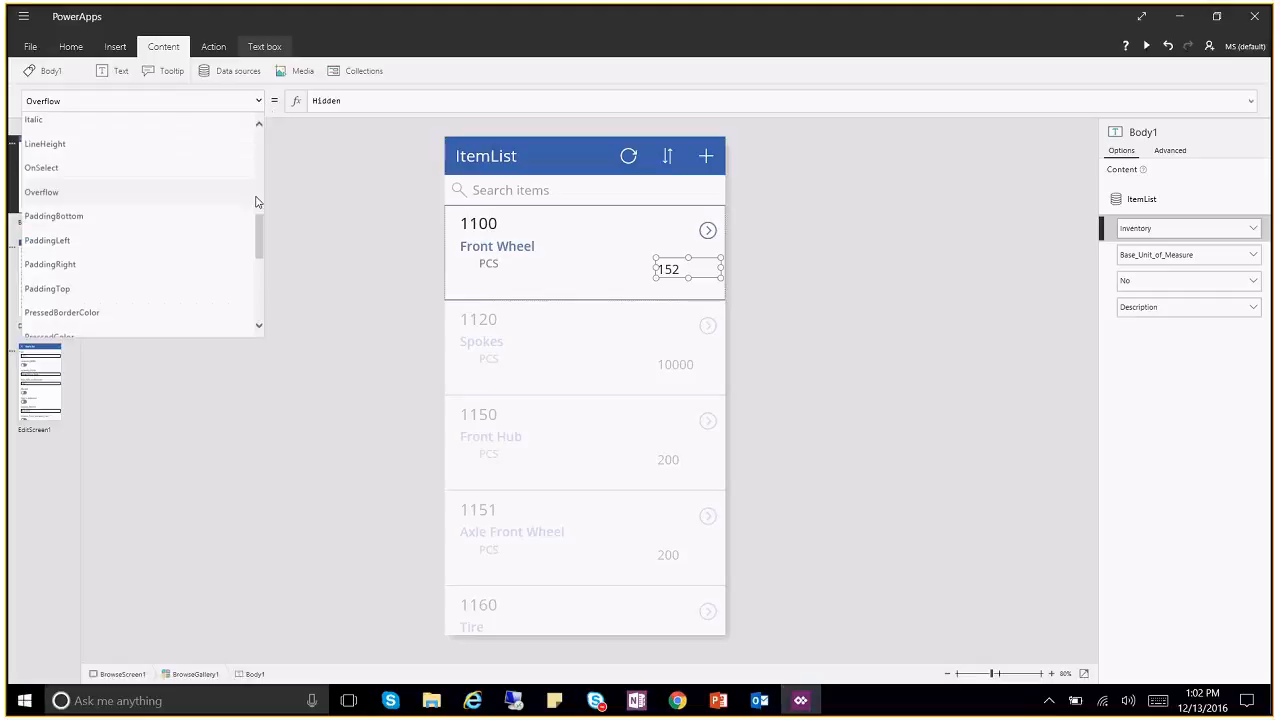
pyautogui.moveTo(261, 222); pyautogui.dragTo(263, 291)
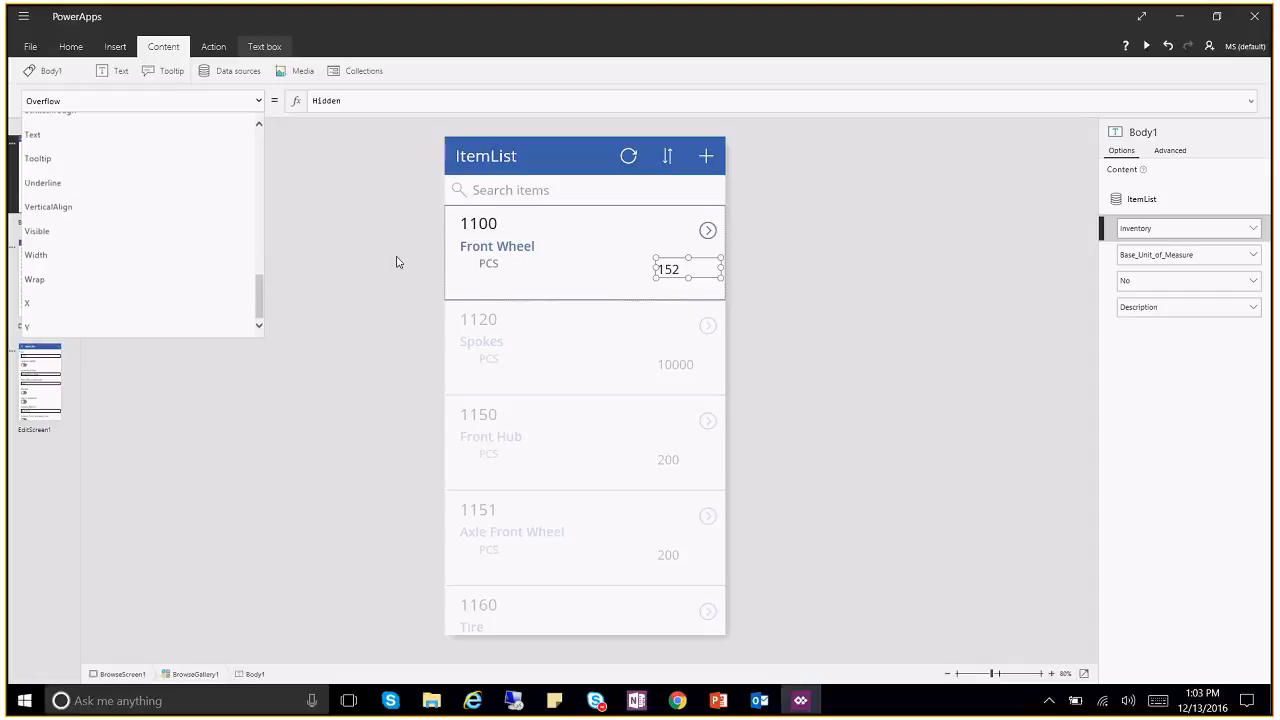
# Step: Inspect the No field in the 1100 heading's formula
pyautogui.click(482, 222)
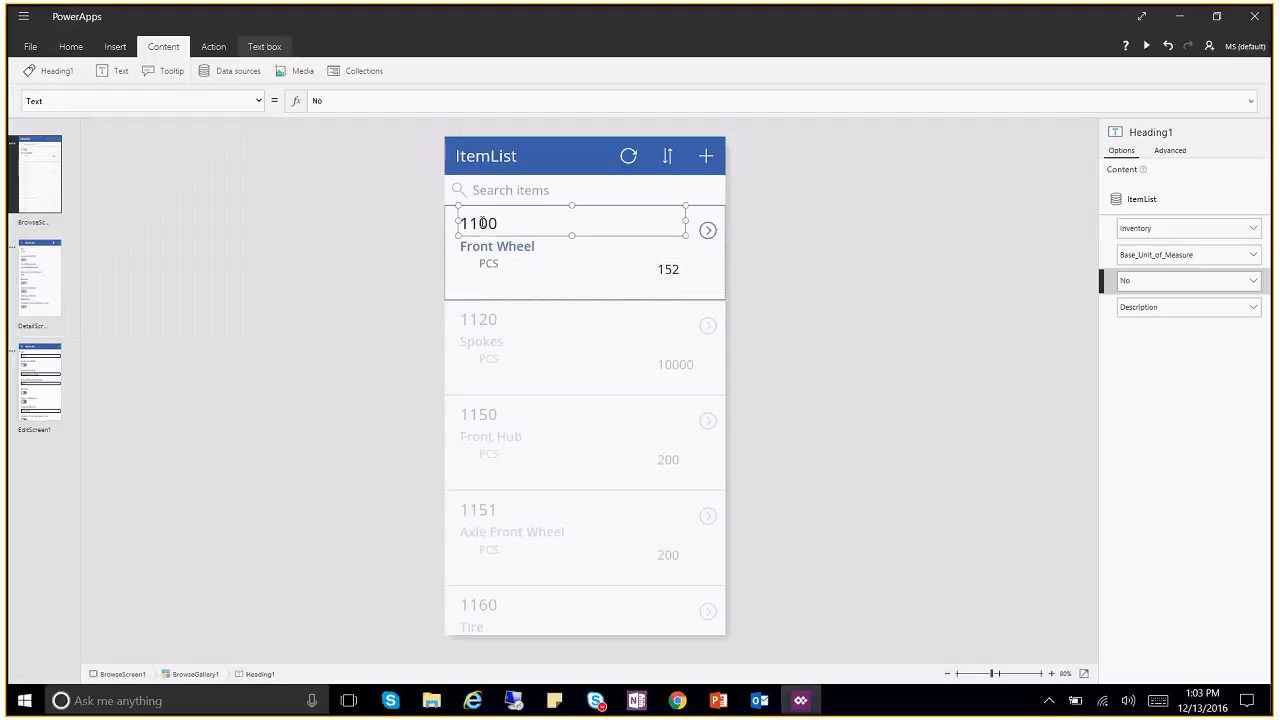
pyautogui.click(354, 101)
pyautogui.moveTo(354, 103); pyautogui.dragTo(279, 115)
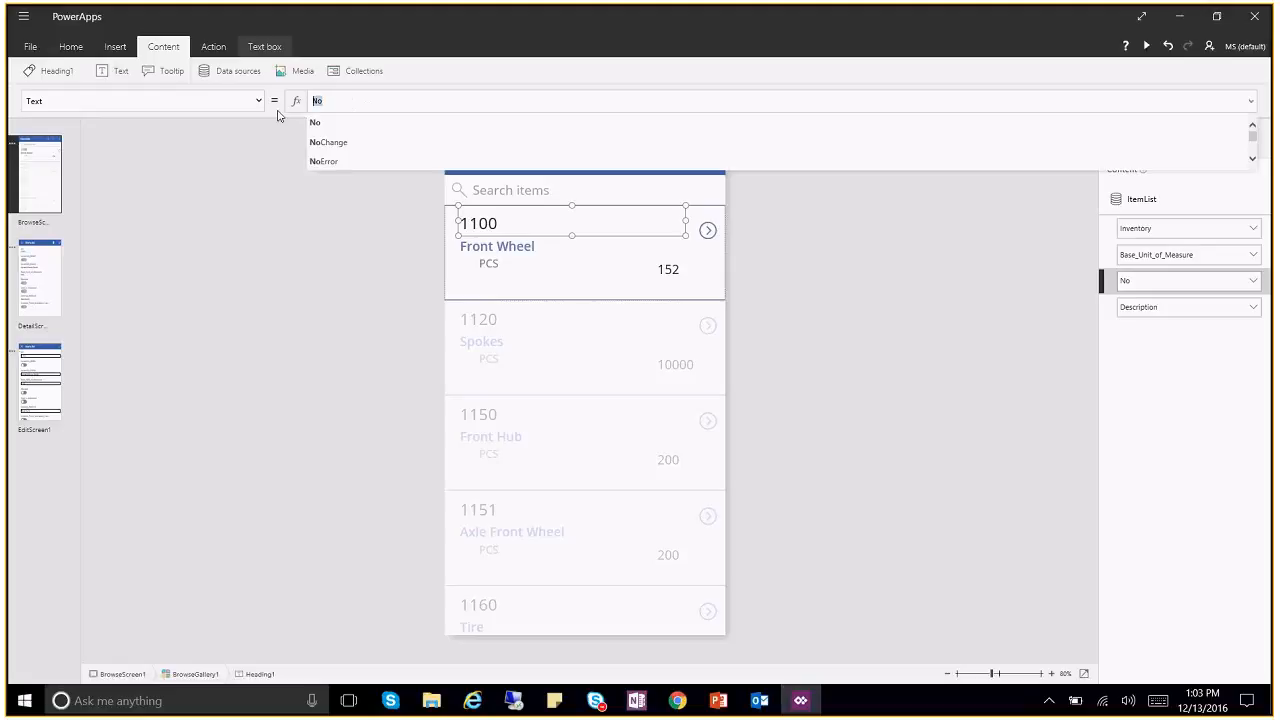
pyautogui.click(308, 280)
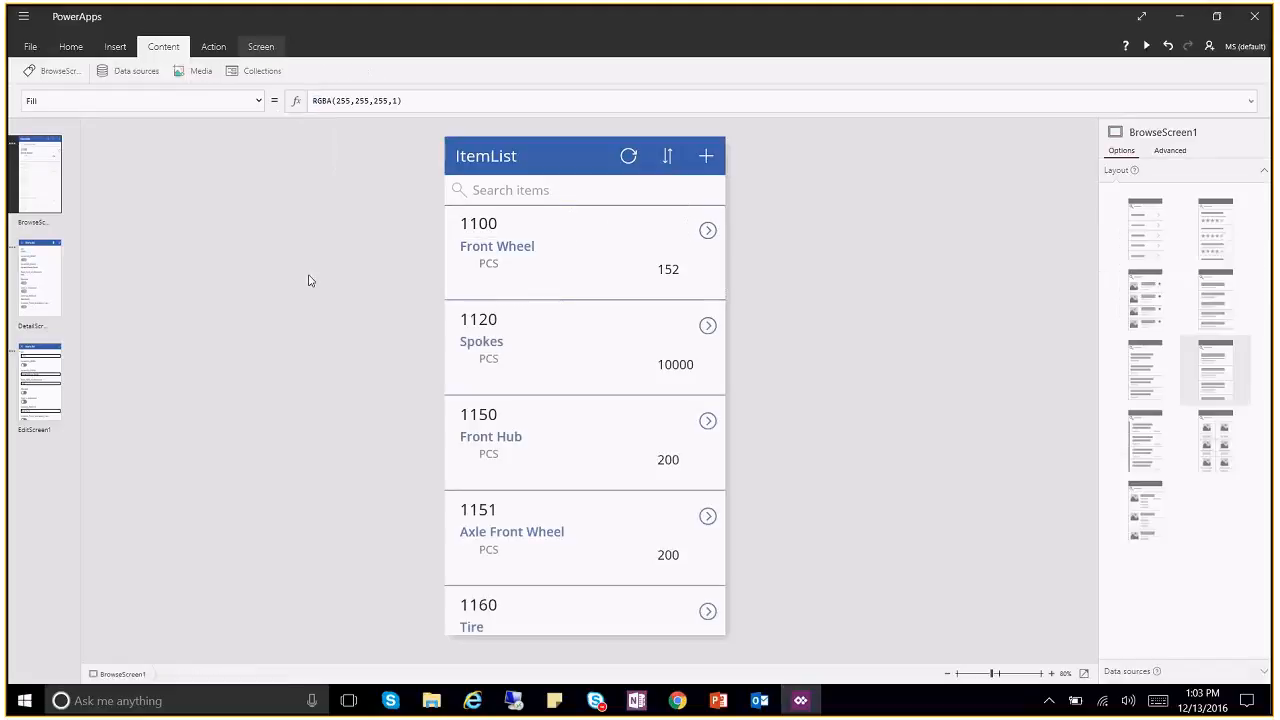
# Step: Extend the empty text box's left edge to align with 152
pyautogui.click(686, 288)
pyautogui.click(686, 290)
pyautogui.moveTo(660, 289); pyautogui.dragTo(649, 289)
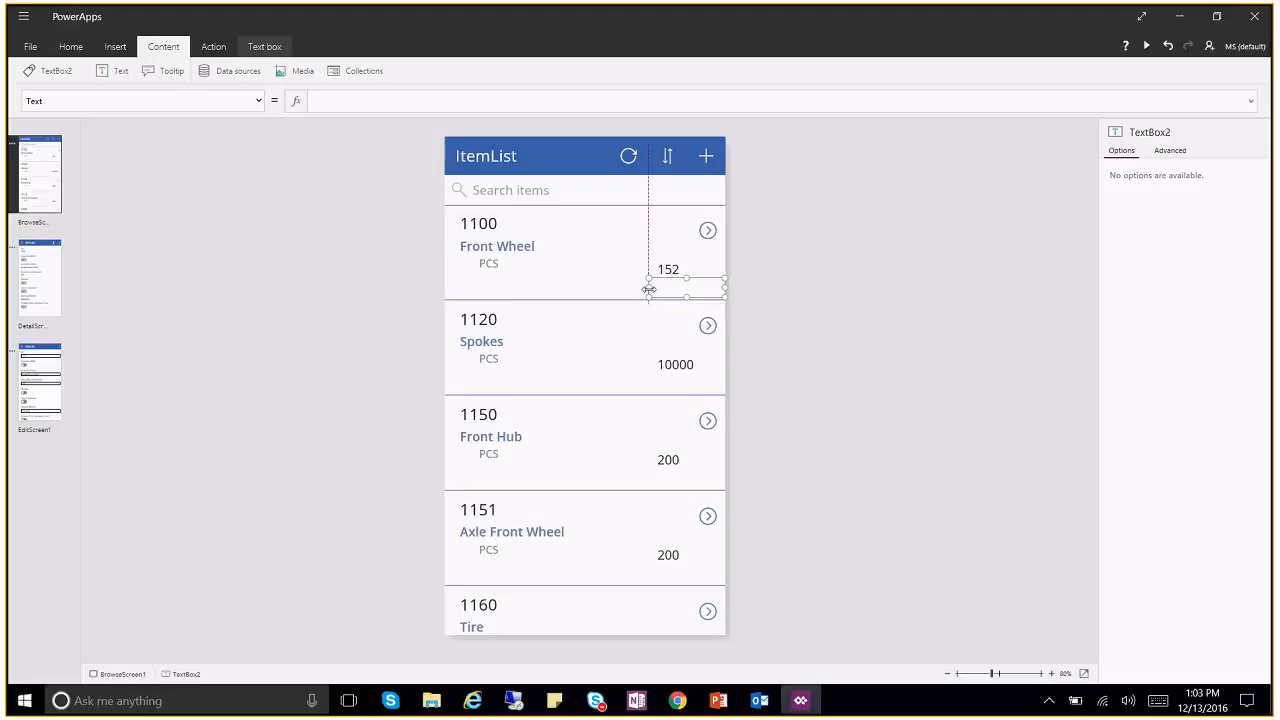
# Step: Check the gallery's WrapCount setting, then reselect the empty text box
pyautogui.click(594, 266)
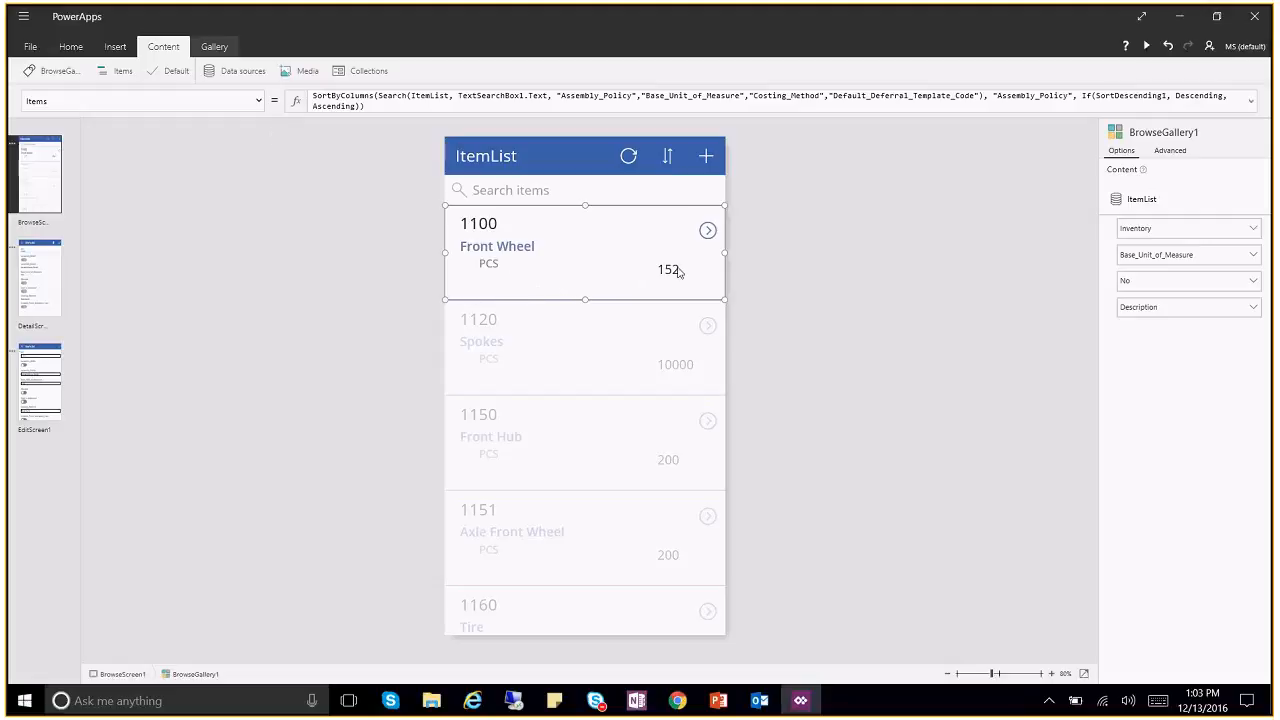
pyautogui.click(258, 101)
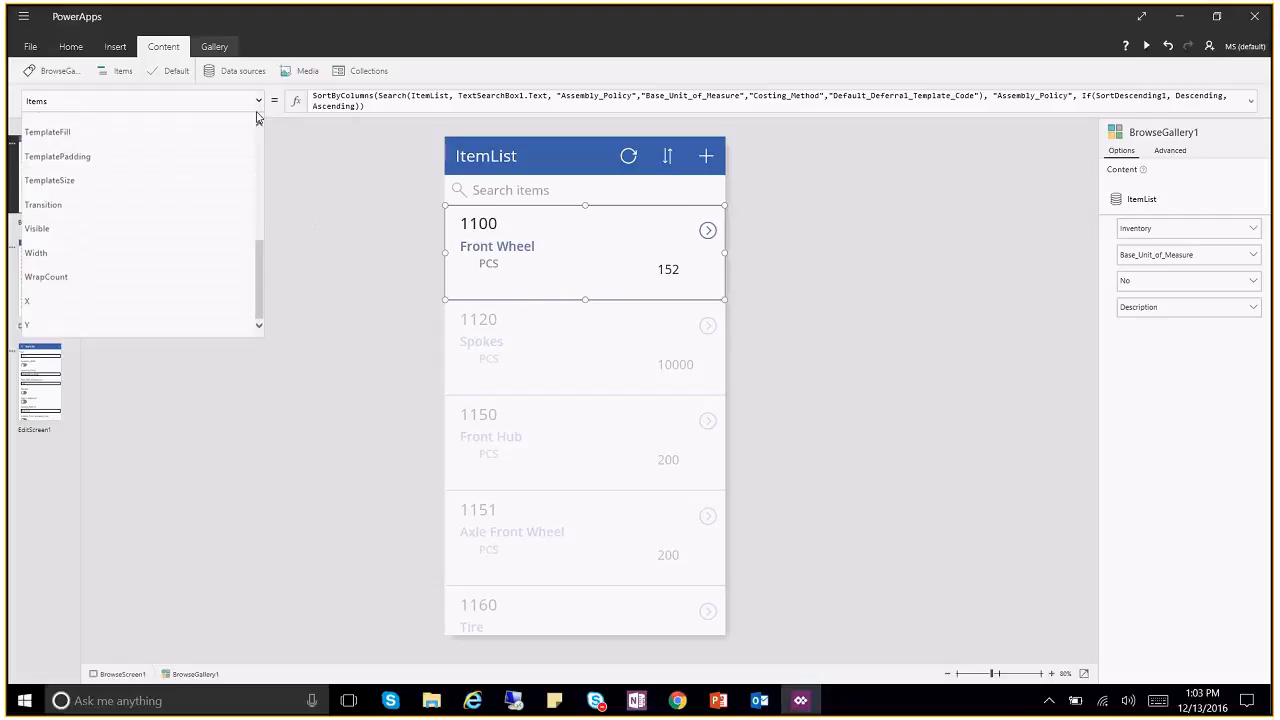
pyautogui.moveTo(257, 273)
pyautogui.mouseDown()
pyautogui.moveTo(257, 165)
pyautogui.moveTo(259, 274)
pyautogui.mouseUp()
pyautogui.click(48, 277)
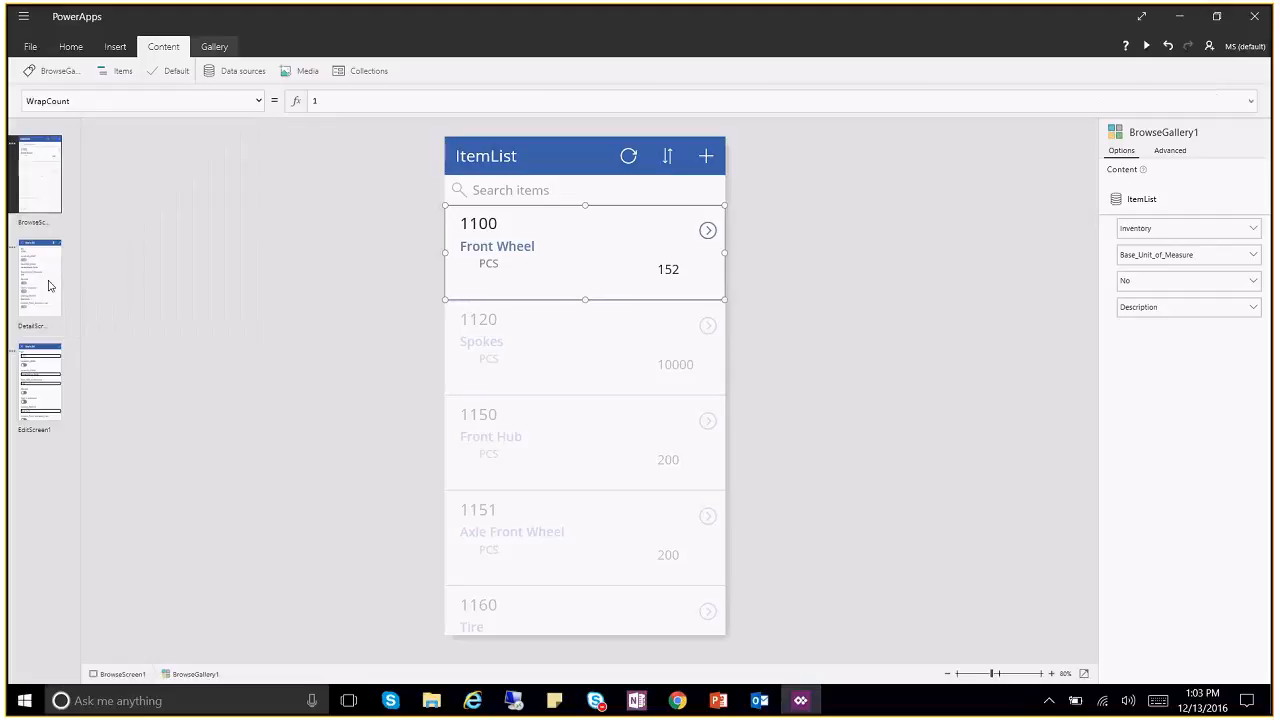
pyautogui.click(679, 293)
pyautogui.rightClick(681, 289)
pyautogui.click(1163, 149)
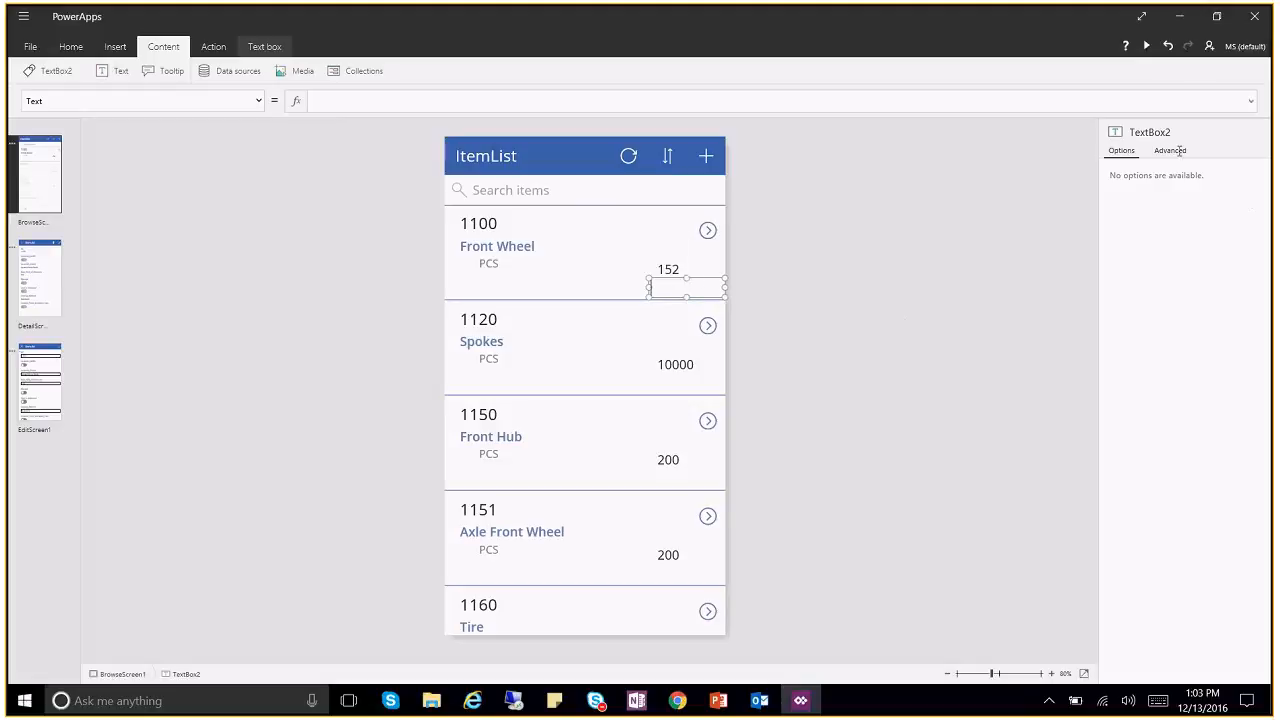
# Step: Review the empty text box's Advanced properties and reselect the gallery labels
pyautogui.click(1167, 154)
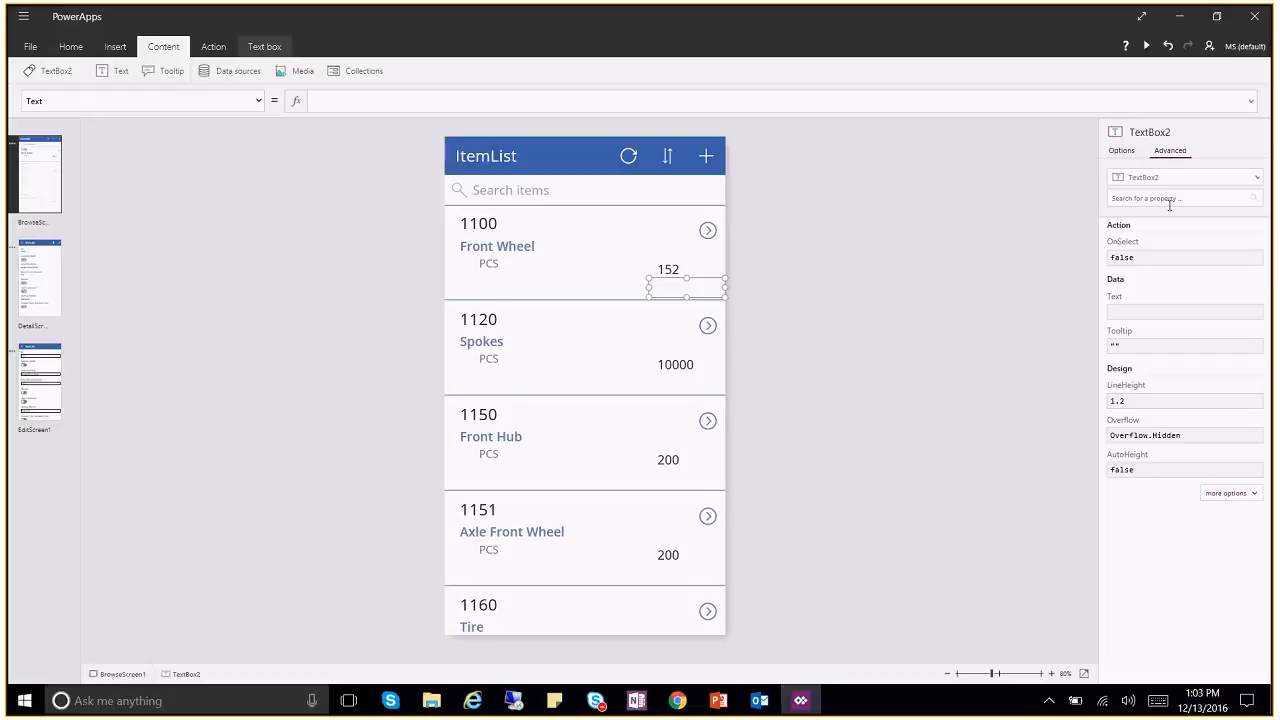
pyautogui.click(1249, 502)
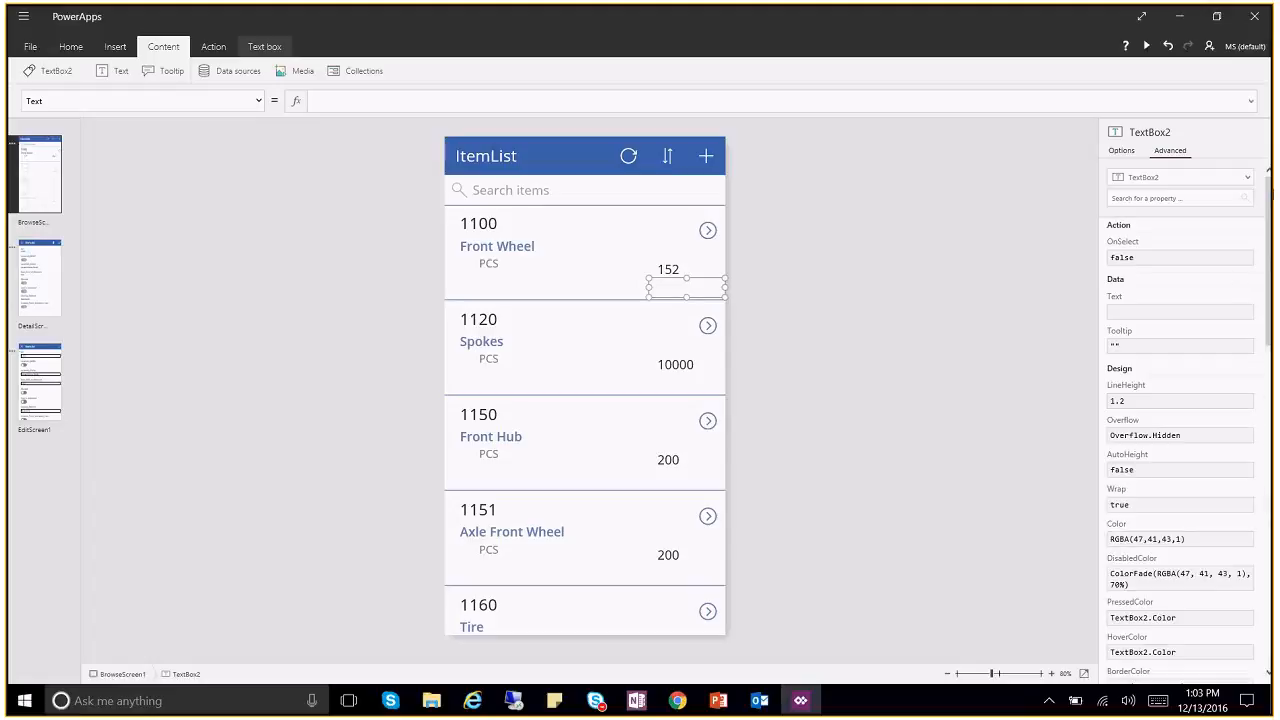
pyautogui.scroll(-1, 1272, 199)
pyautogui.moveTo(1272, 199); pyautogui.dragTo(1211, 222)
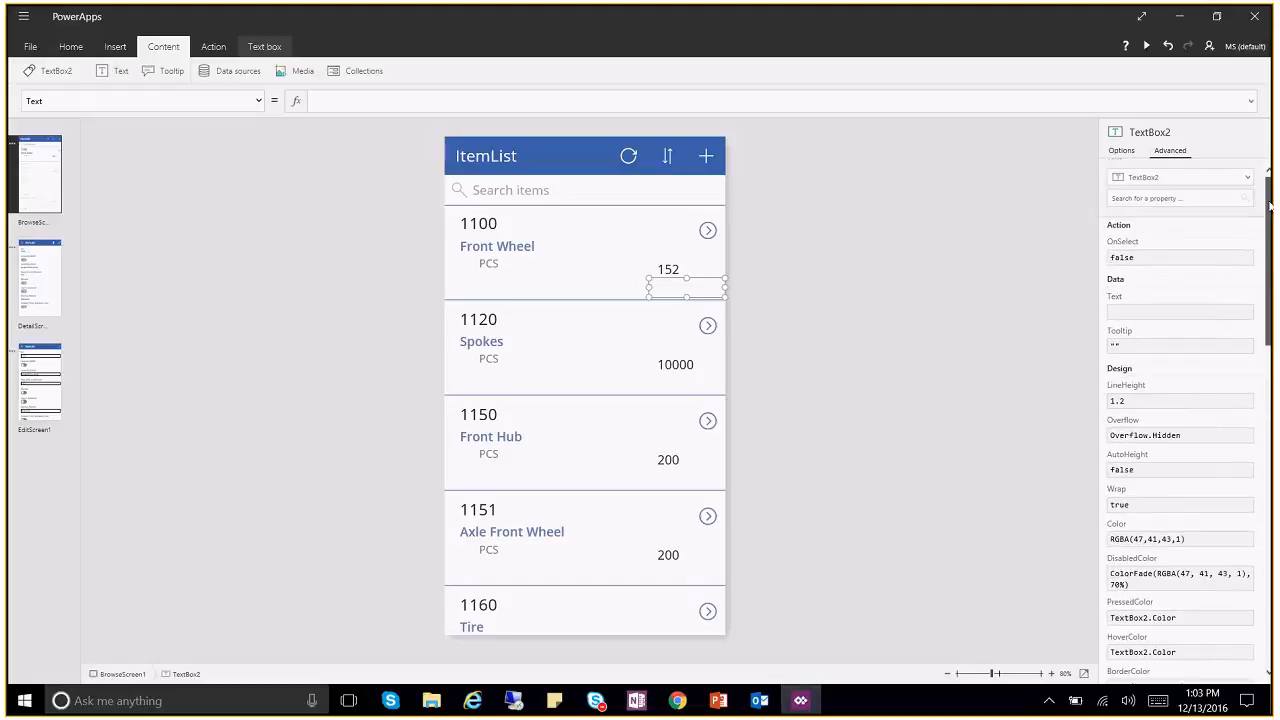
pyautogui.click(501, 242)
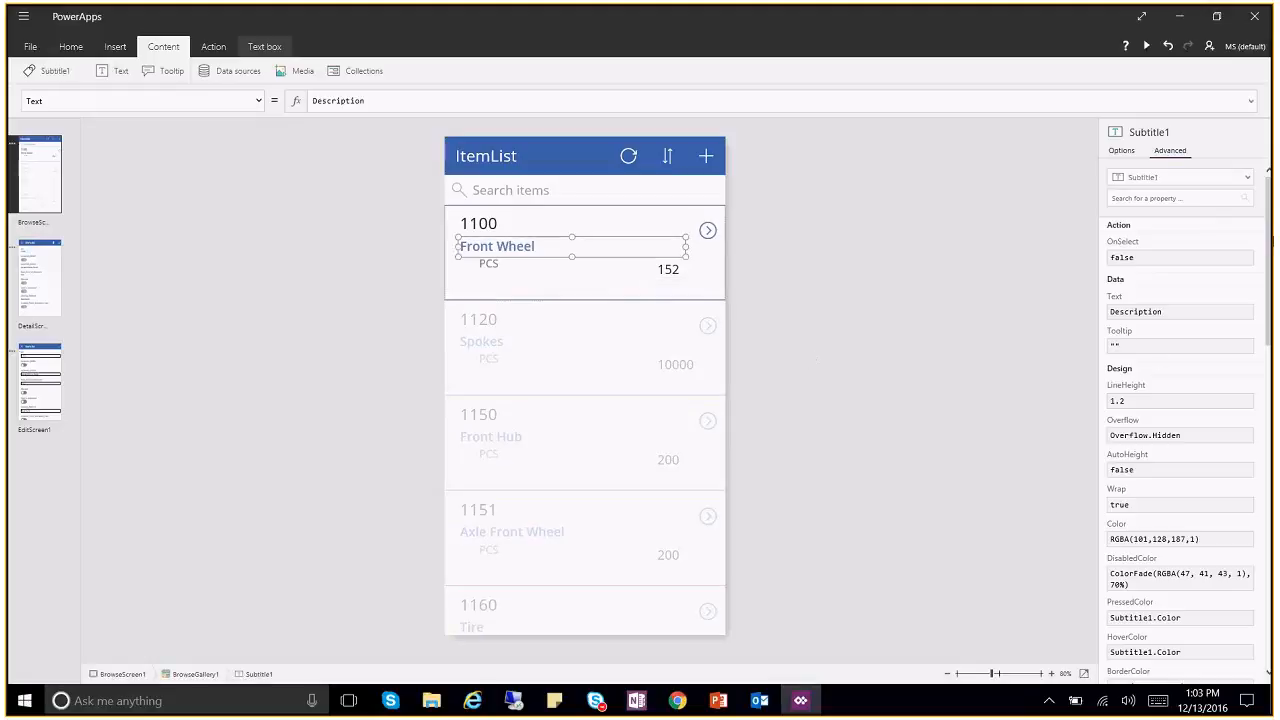
pyautogui.moveTo(1271, 233); pyautogui.dragTo(1268, 555)
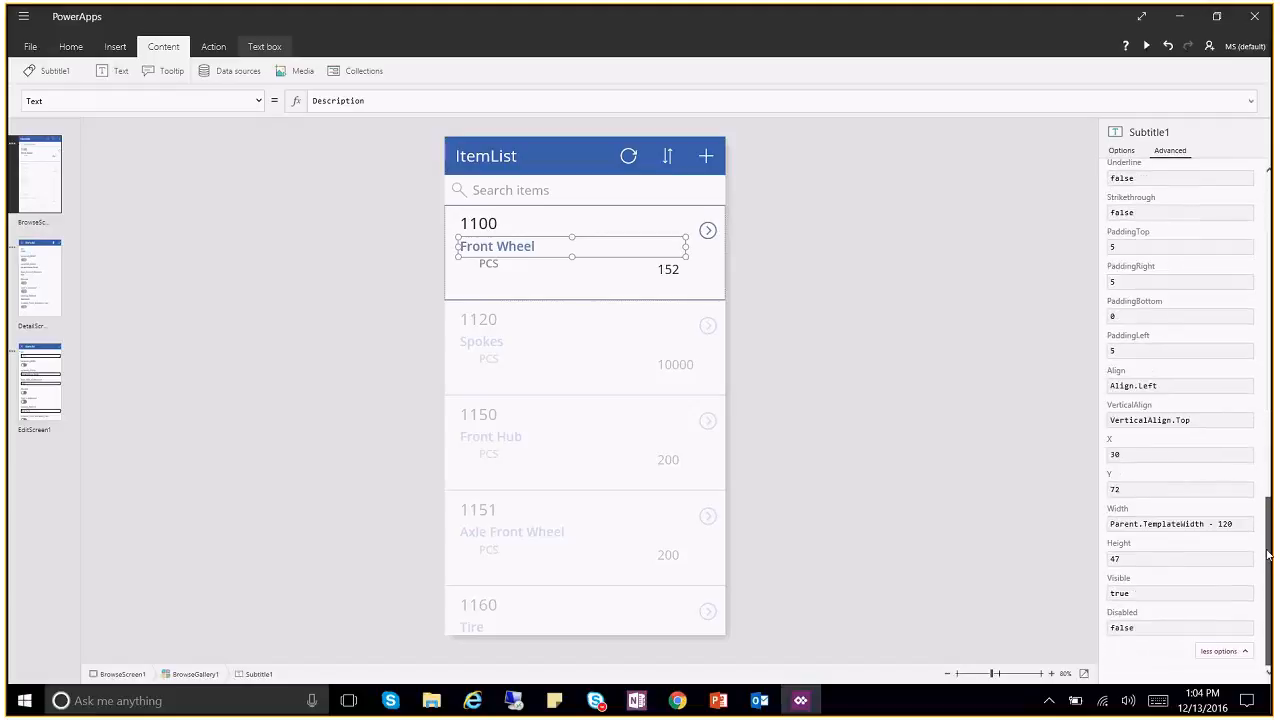
pyautogui.click(679, 272)
pyautogui.click(735, 295)
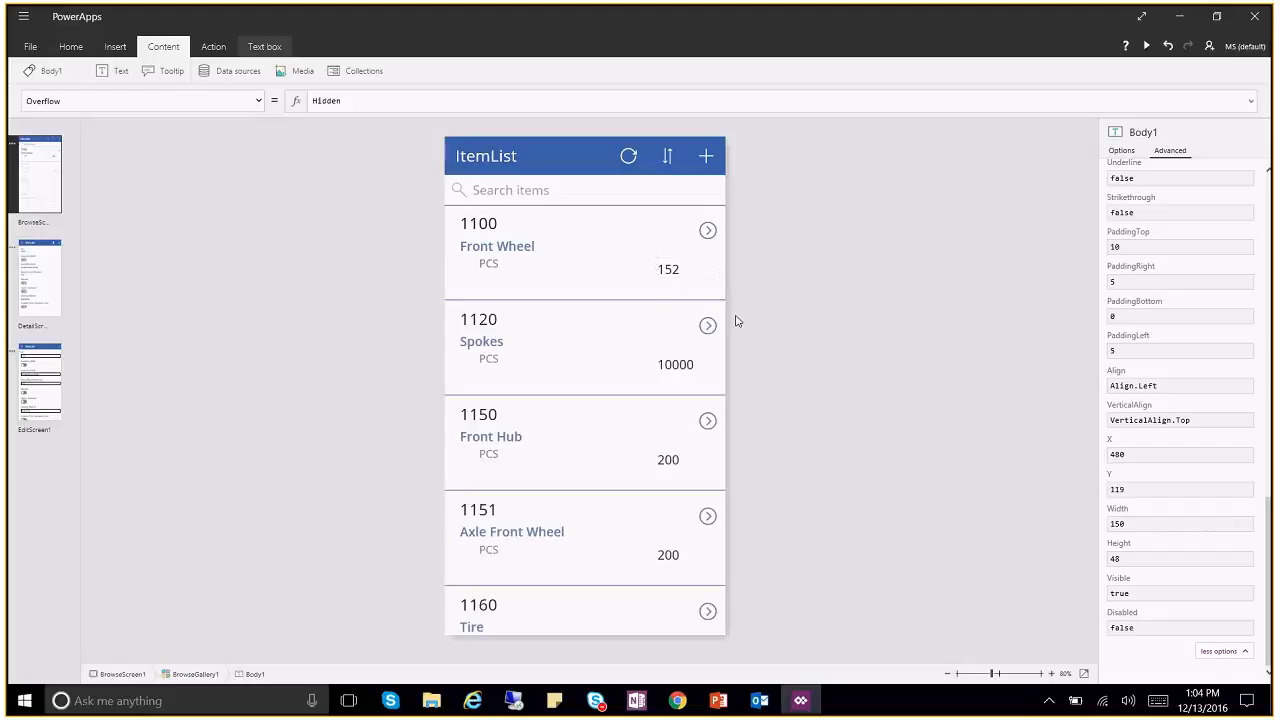
pyautogui.click(689, 290)
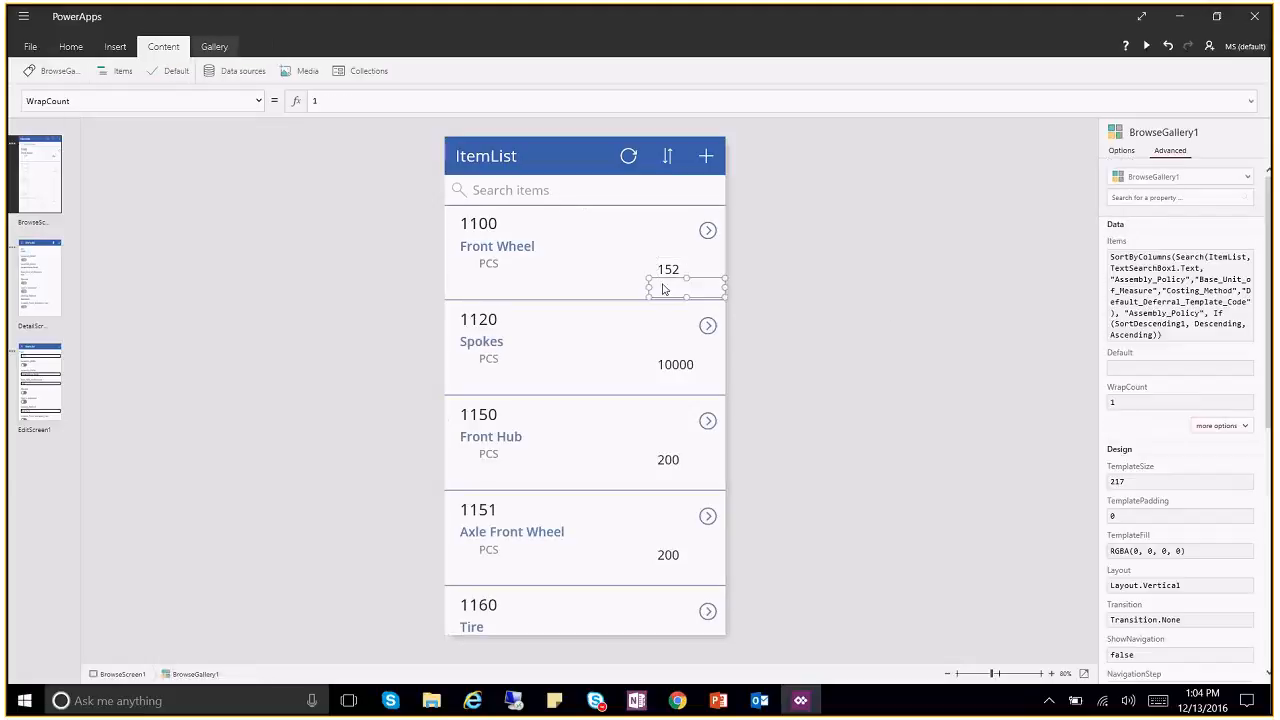
# Step: Refresh the ItemList data source and widen the empty text box further left
pyautogui.click(241, 78)
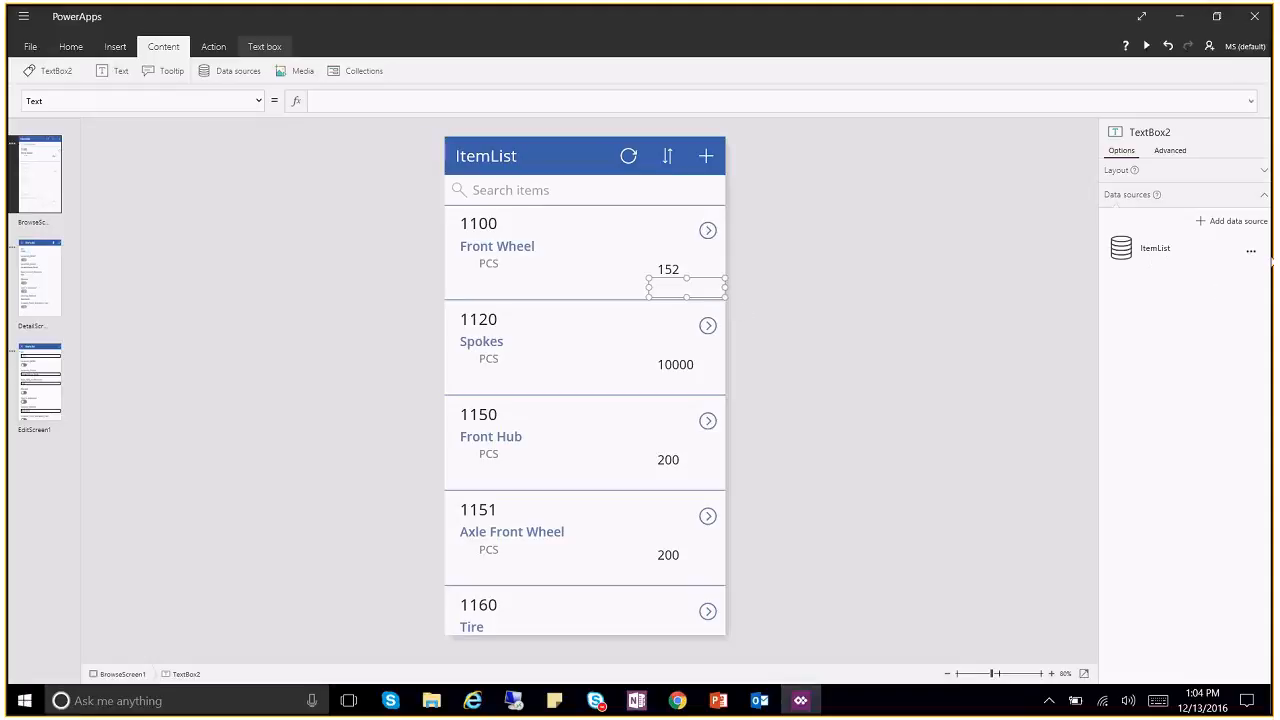
pyautogui.click(1253, 255)
pyautogui.click(1252, 268)
pyautogui.moveTo(1228, 247)
pyautogui.moveTo(648, 286); pyautogui.dragTo(626, 286)
# Step: Duplicate the PCS label, place it beside 152, and bind it to Unit_Price
pyautogui.click(486, 270)
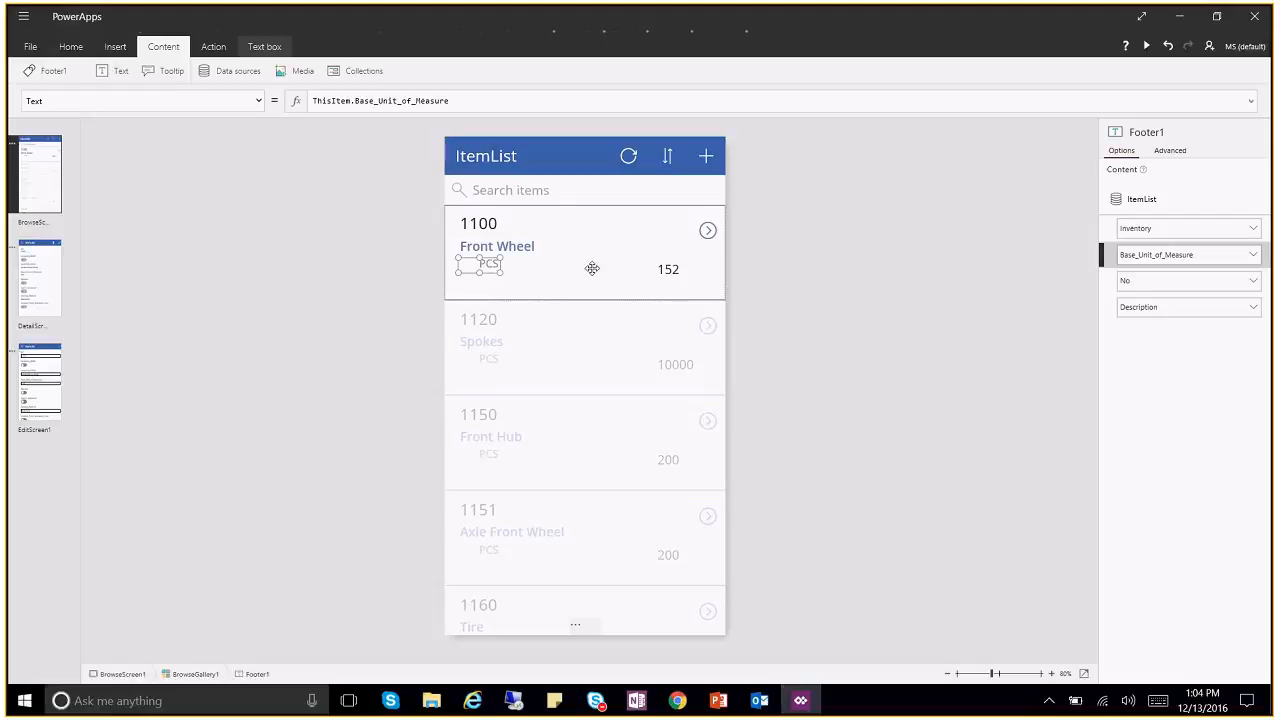
pyautogui.hotkey('ctrl', 'c')
pyautogui.hotkey('ctrl', 'v')
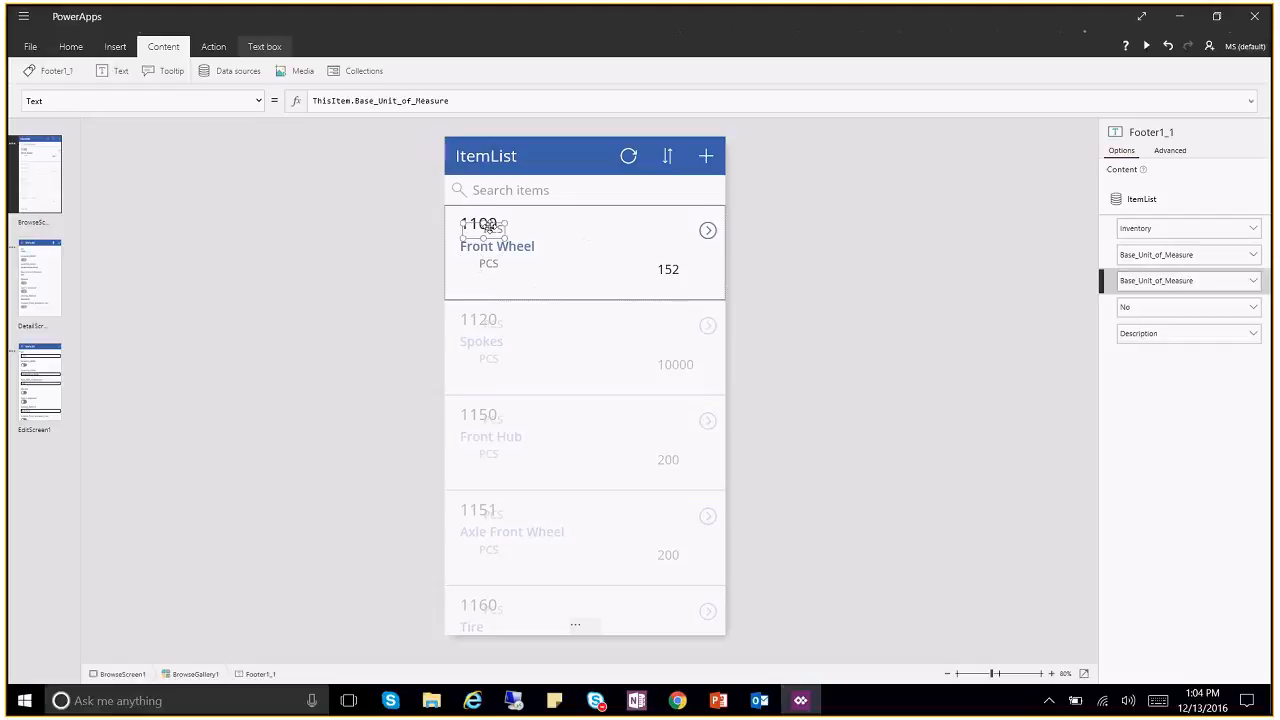
pyautogui.moveTo(468, 222); pyautogui.dragTo(583, 280)
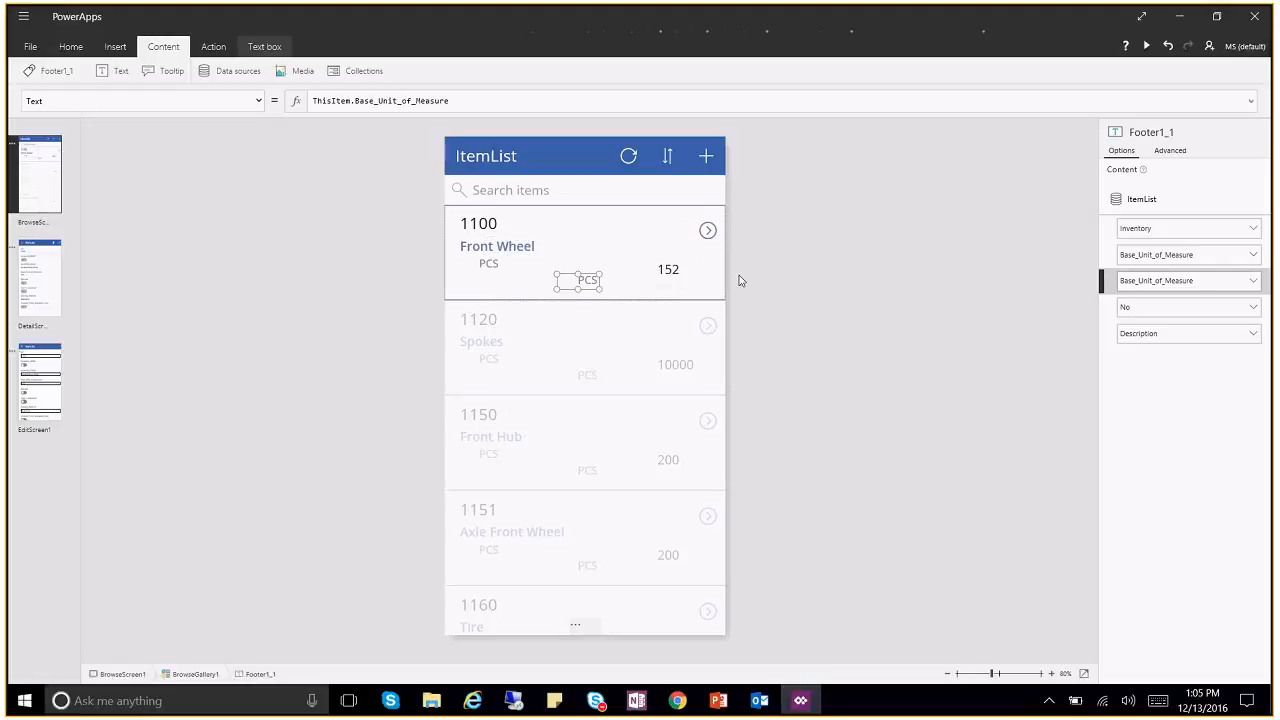
pyautogui.click(1253, 281)
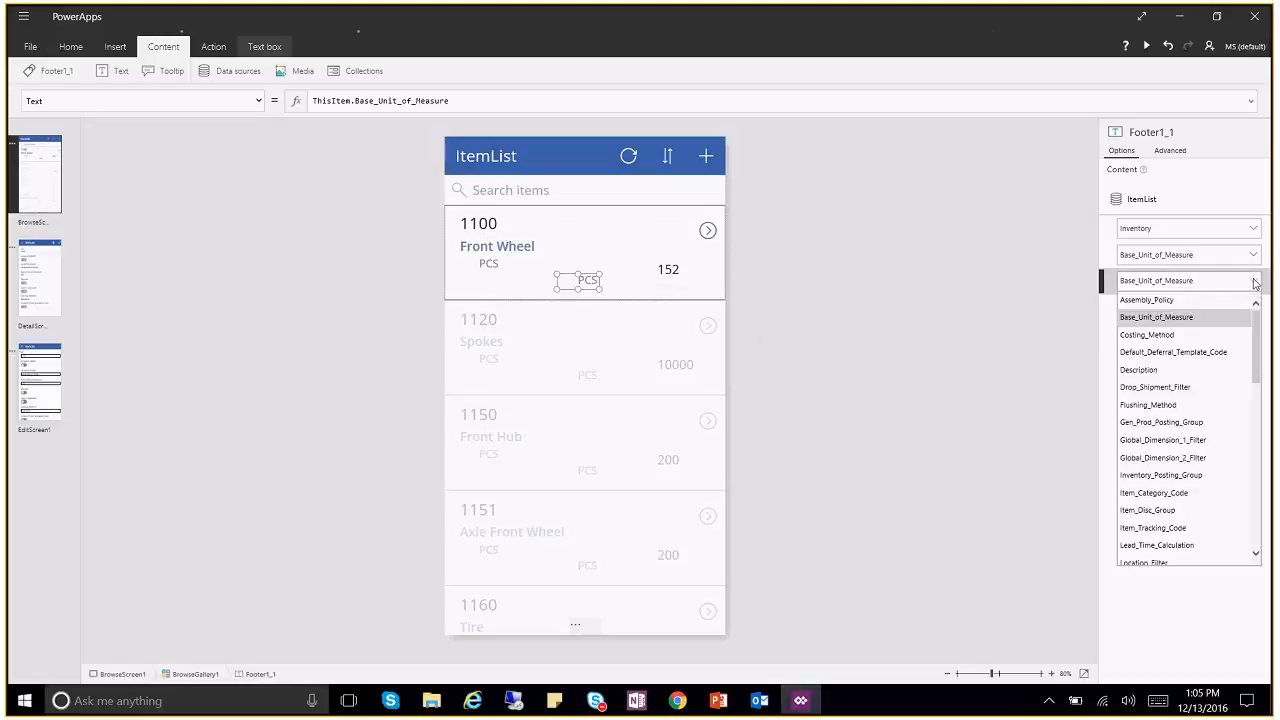
pyautogui.moveTo(1258, 340); pyautogui.dragTo(1259, 524)
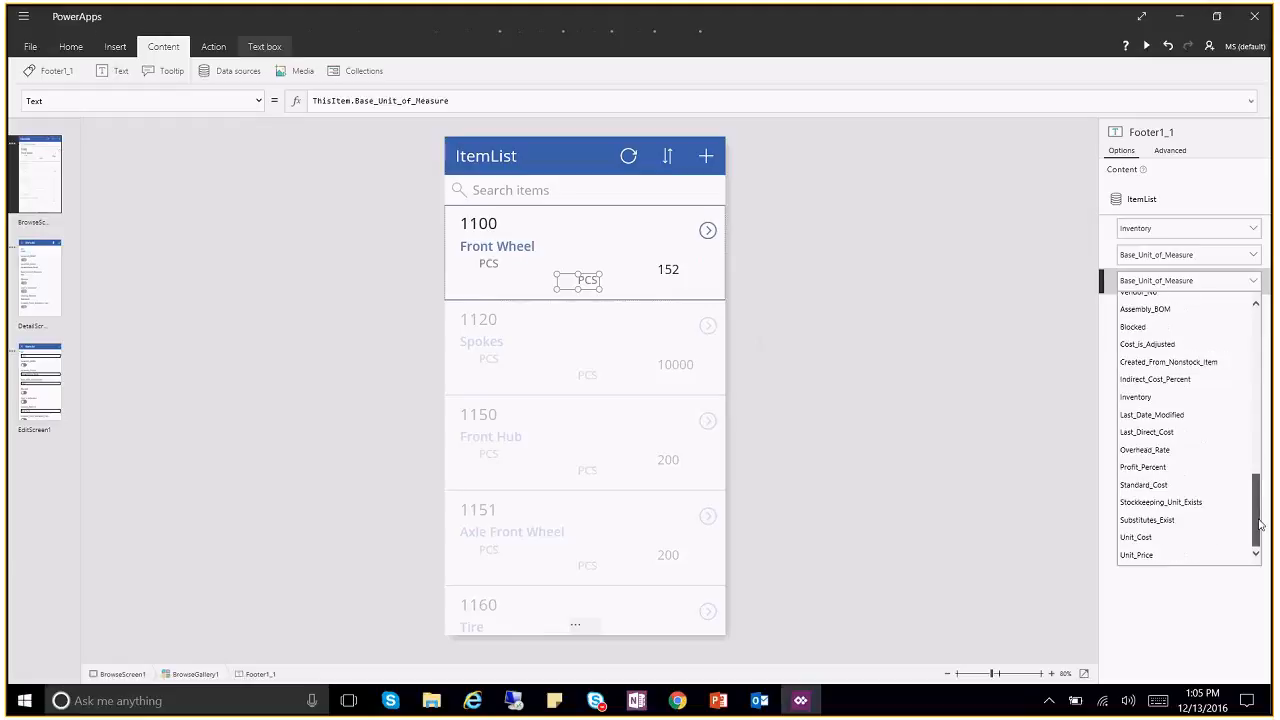
pyautogui.click(1146, 555)
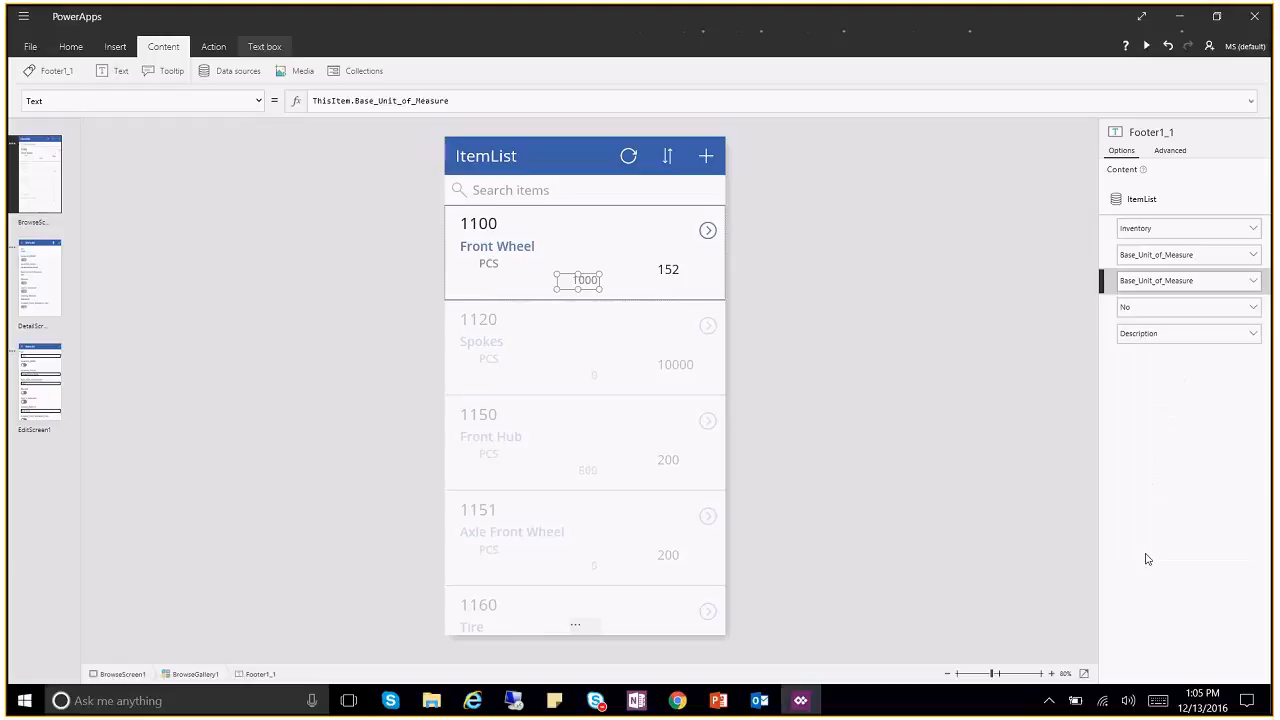
# Step: Delete the empty text box next to 152
pyautogui.click(686, 289)
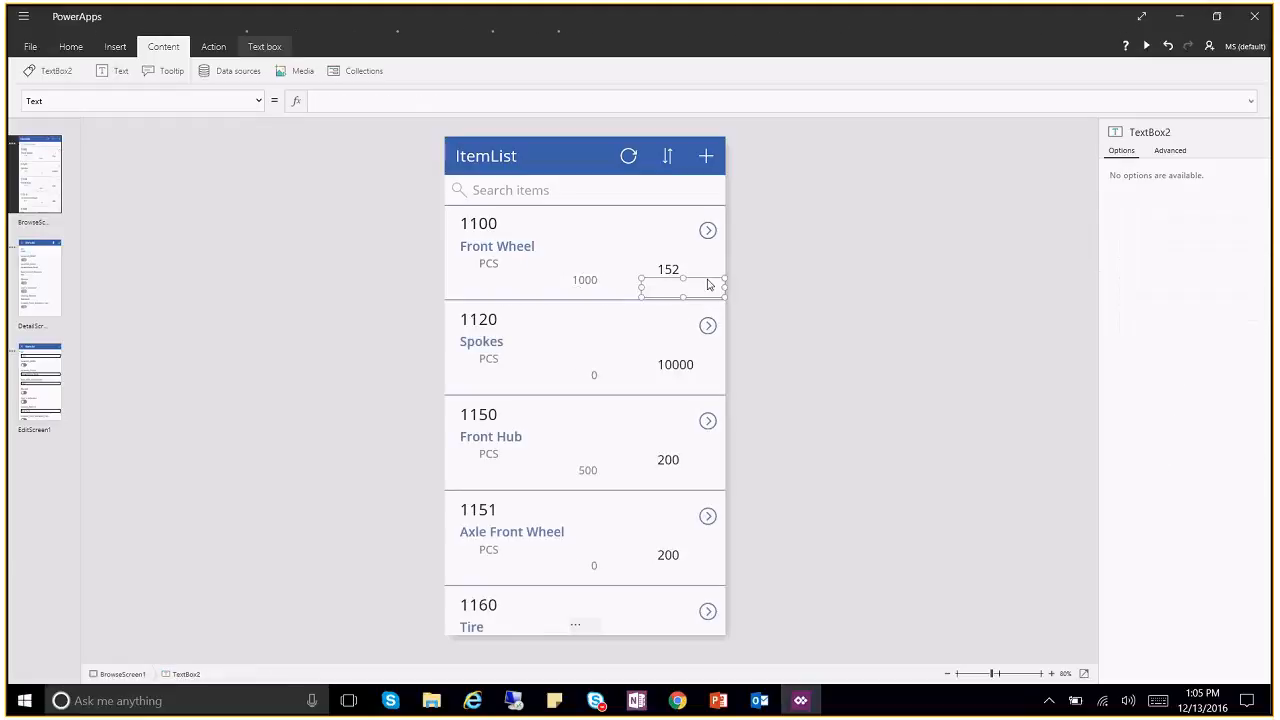
pyautogui.rightClick(709, 282)
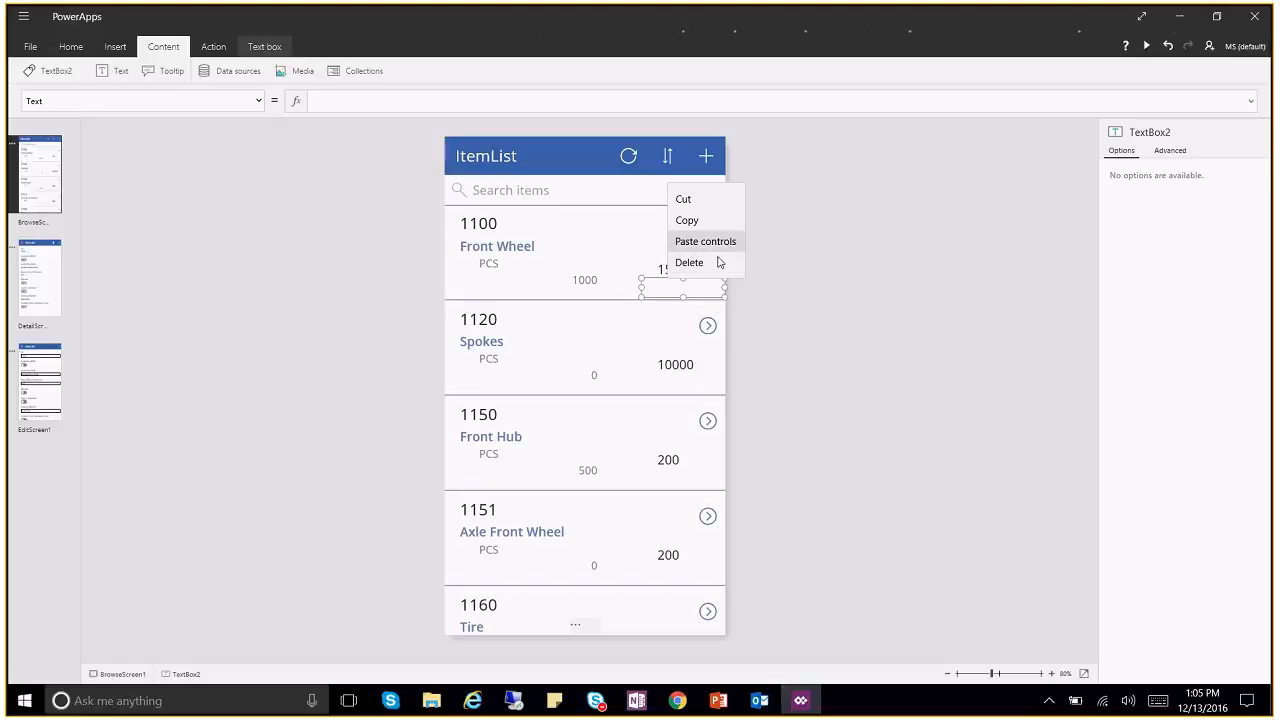
pyautogui.click(716, 263)
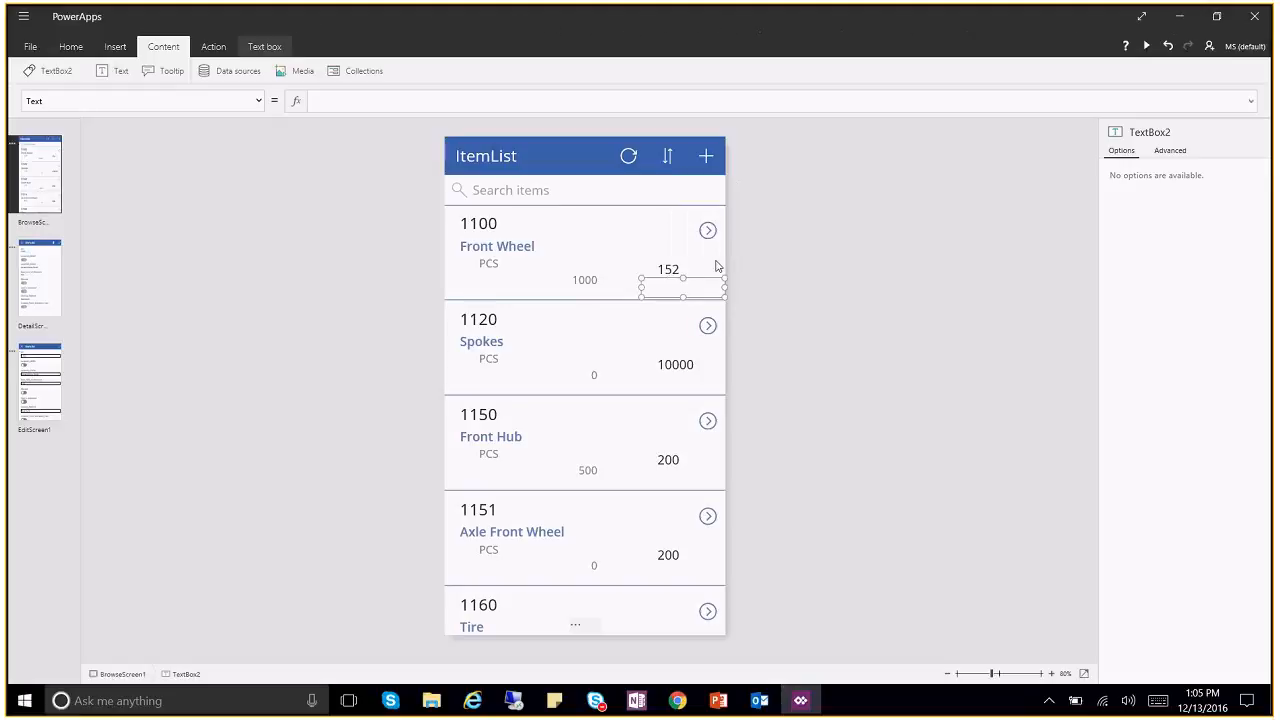
pyautogui.click(604, 280)
# Step: Move the 1000 price label under 152 and narrow the 1100 item-number heading
pyautogui.click(604, 280)
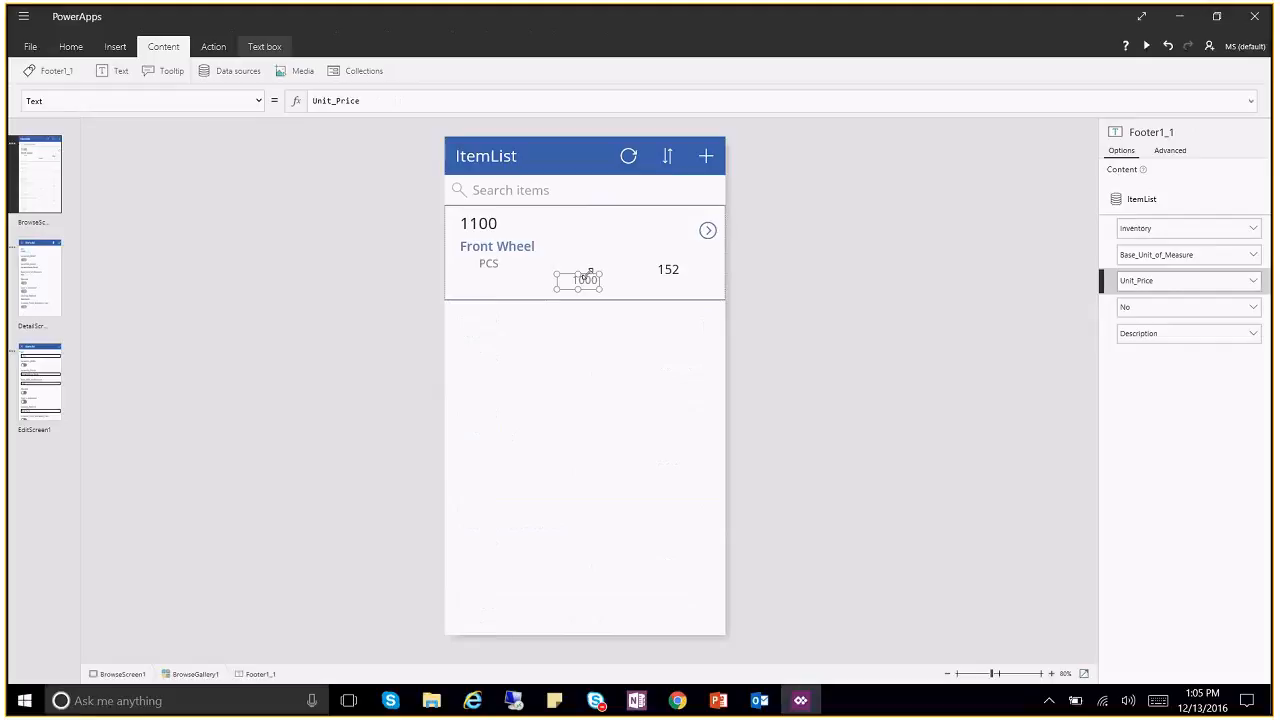
pyautogui.moveTo(564, 279); pyautogui.dragTo(655, 281)
pyautogui.click(668, 269)
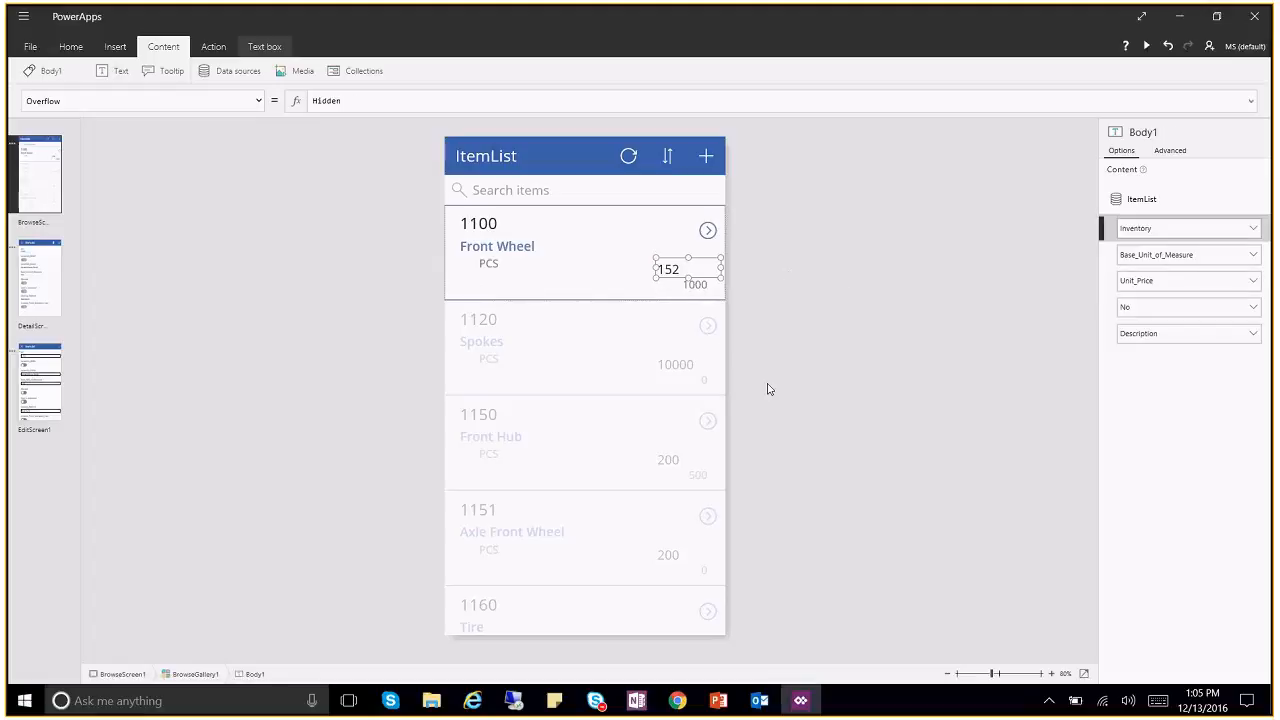
pyautogui.click(694, 285)
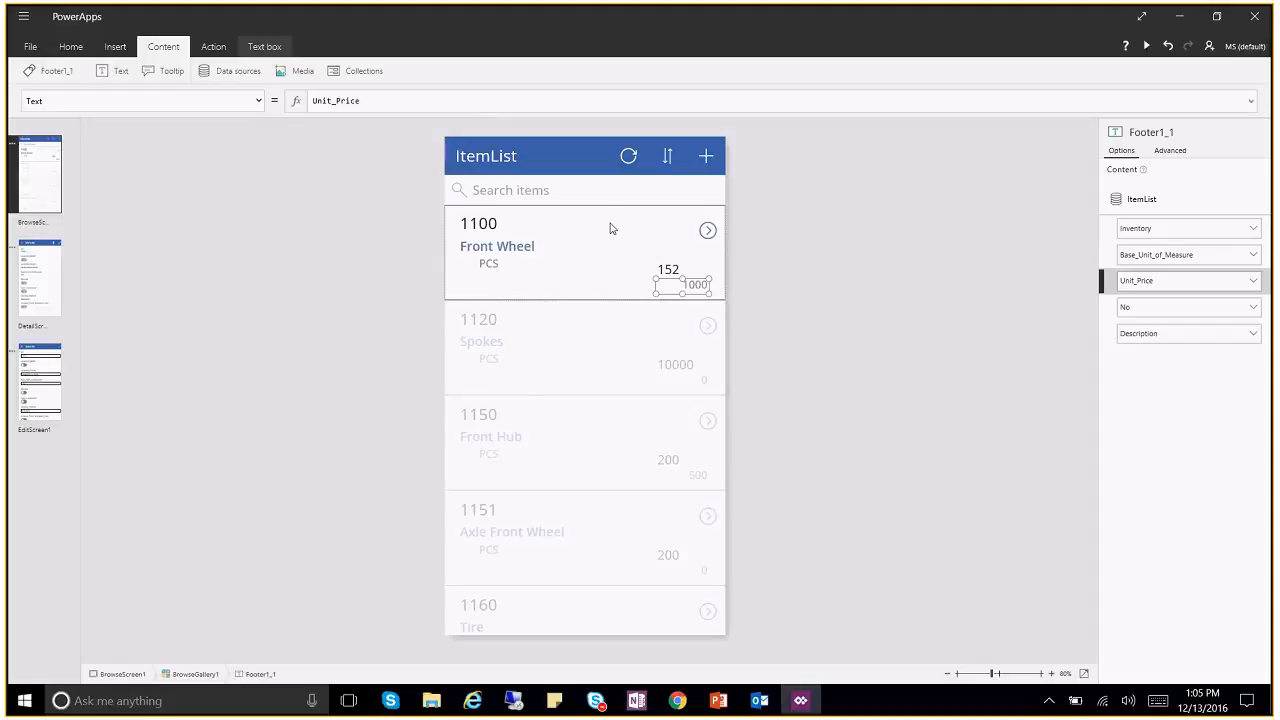
pyautogui.click(497, 230)
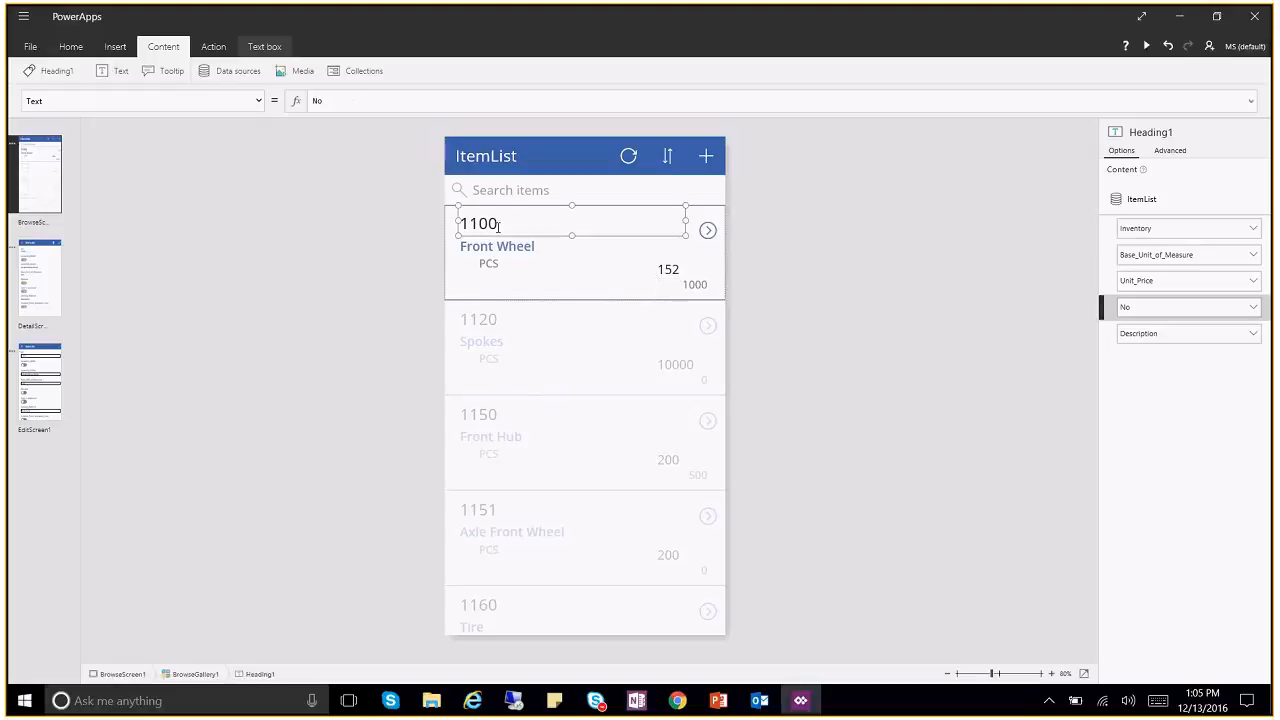
pyautogui.moveTo(680, 232); pyautogui.dragTo(607, 231)
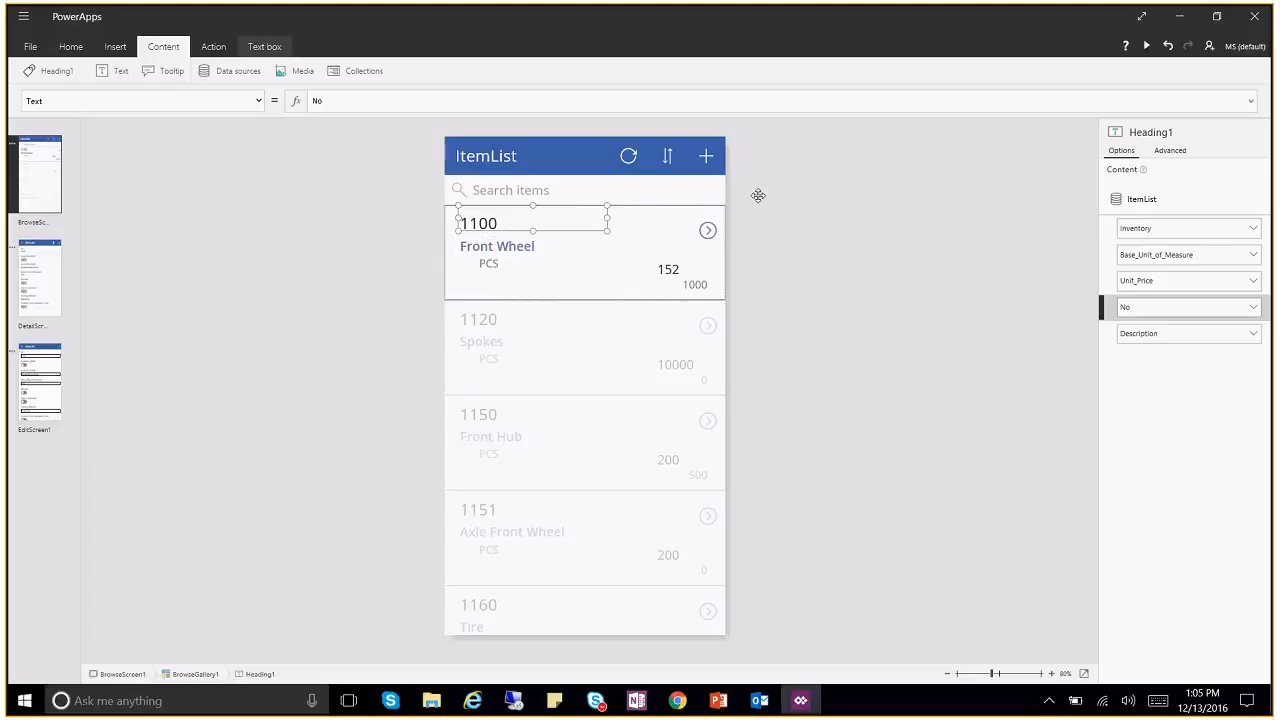
# Step: Search Heading1's Advanced properties for Size and change it from 27 to 20
pyautogui.click(1176, 151)
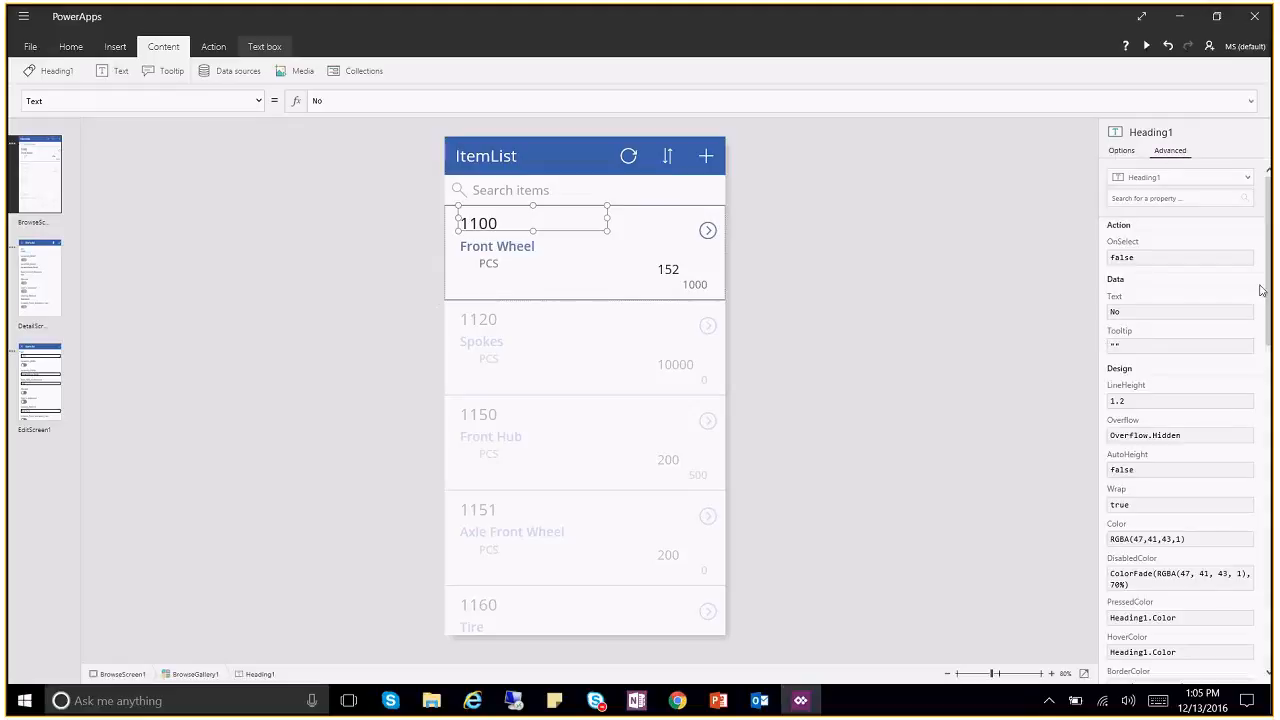
pyautogui.click(1141, 198)
pyautogui.write('Fon')
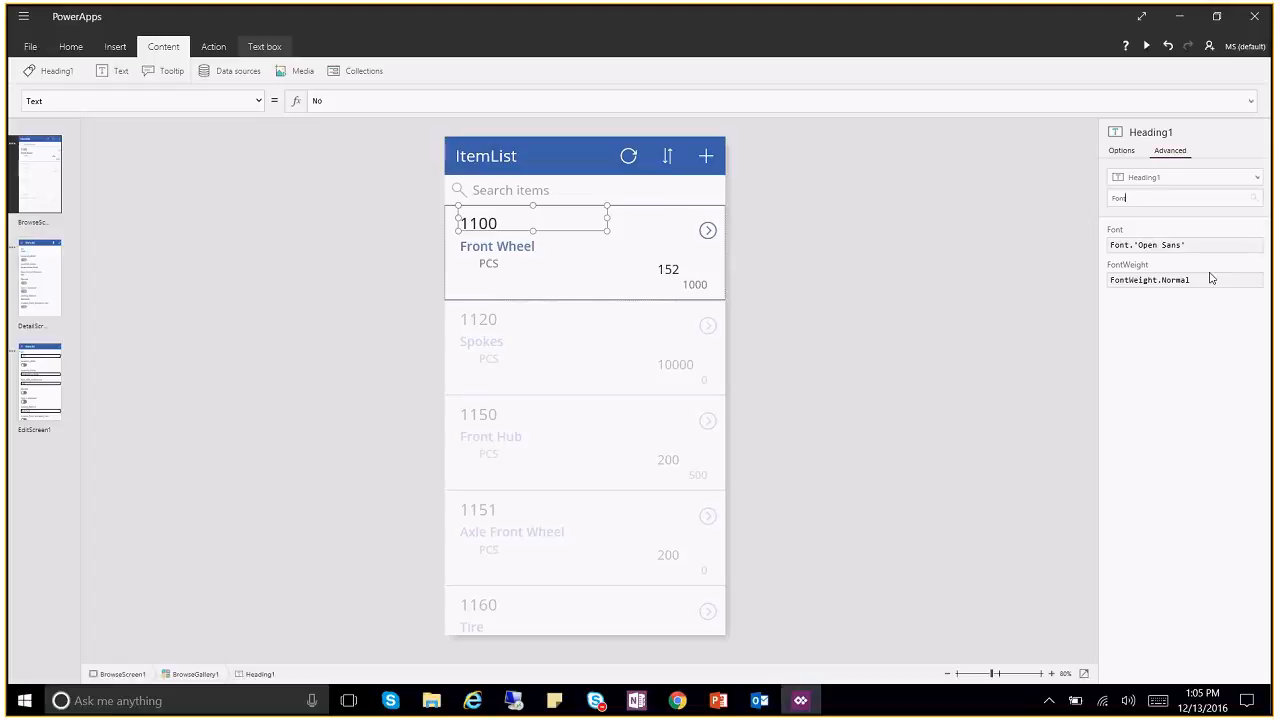
pyautogui.write('t')
pyautogui.doubleClick(1120, 198)
pyautogui.write('Size')
pyautogui.click(1137, 245)
pyautogui.press('BackSpace')
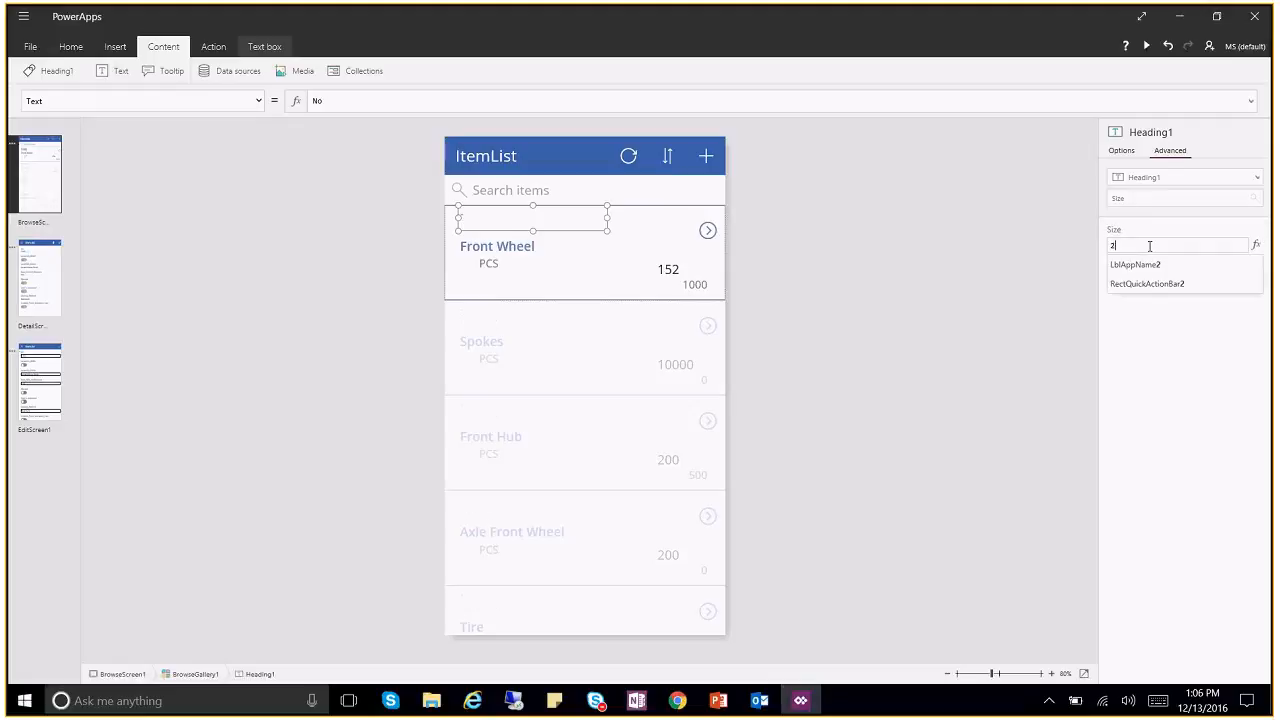
pyautogui.write('0')
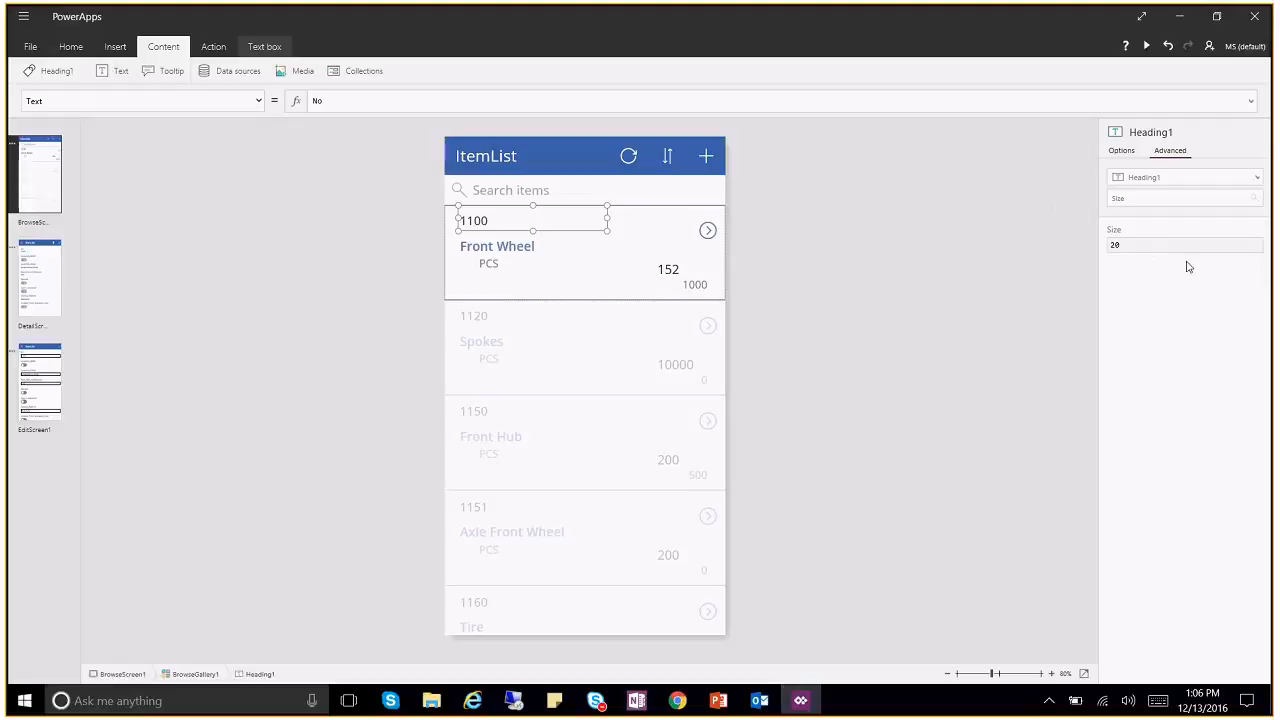
# Step: Move and resize the Front Wheel description under 1100; drop PCS level with 1000
pyautogui.click(520, 246)
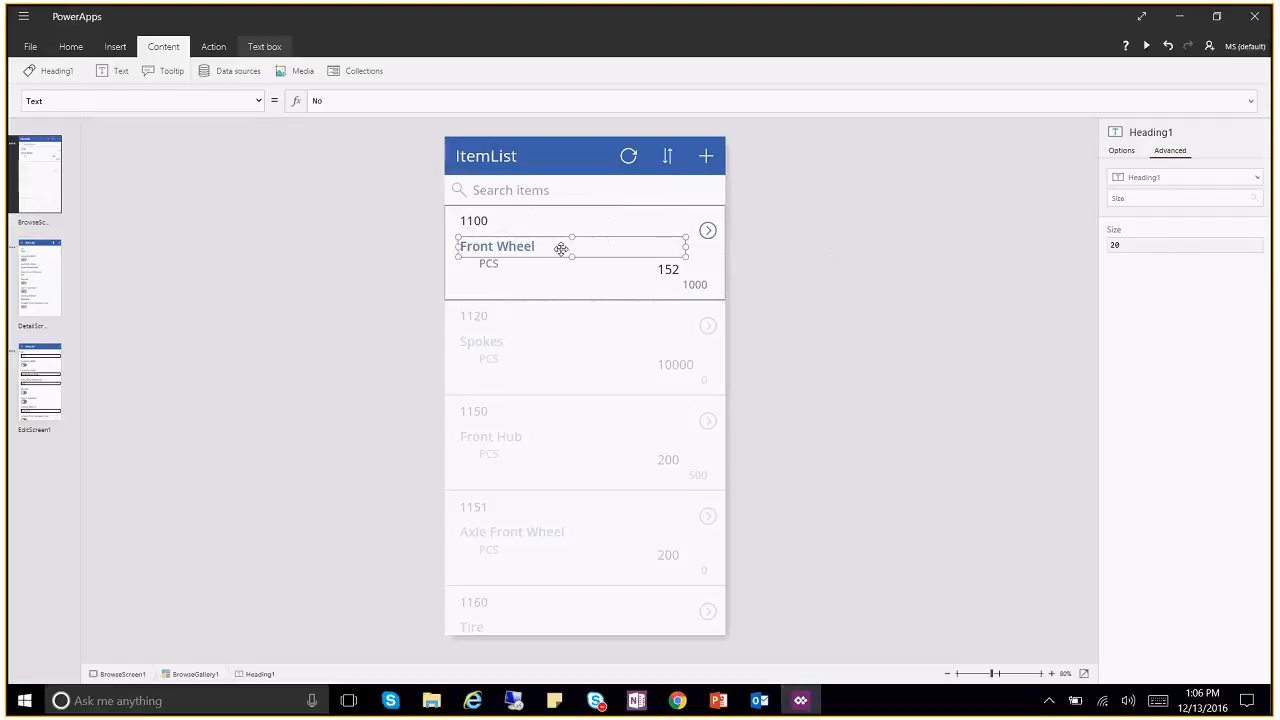
pyautogui.moveTo(602, 231); pyautogui.dragTo(604, 236)
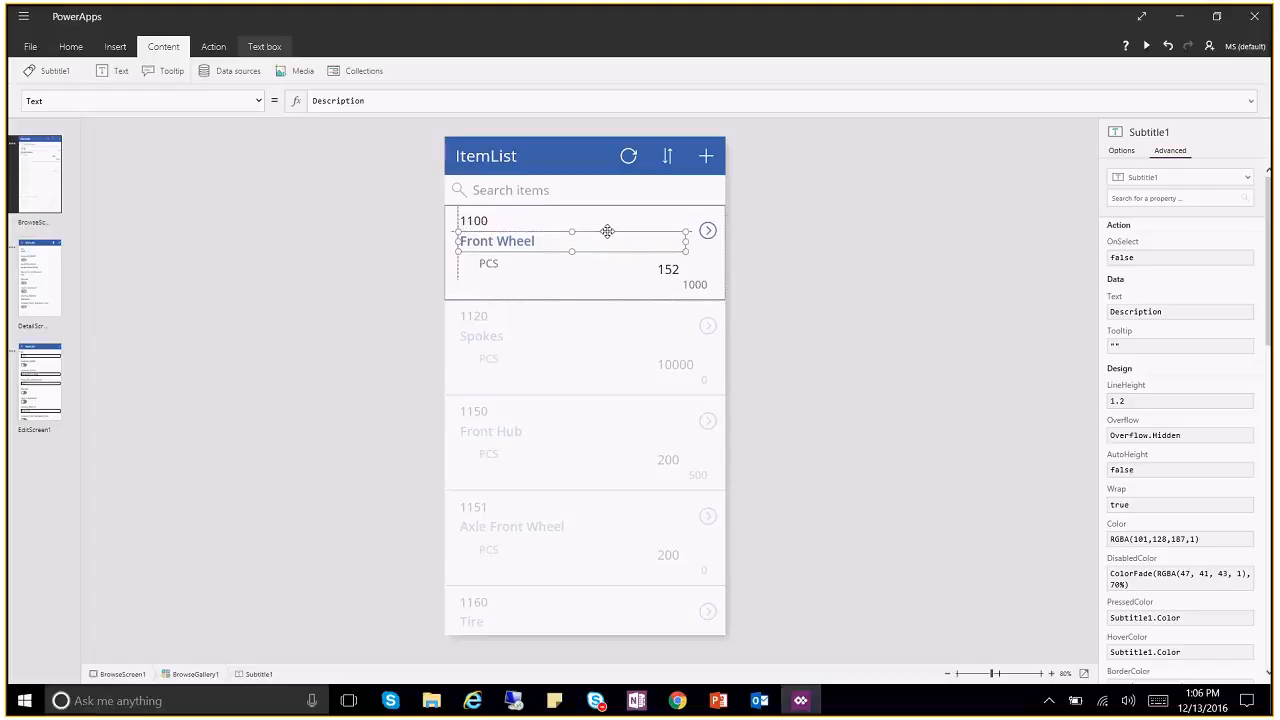
pyautogui.moveTo(686, 252); pyautogui.dragTo(670, 258)
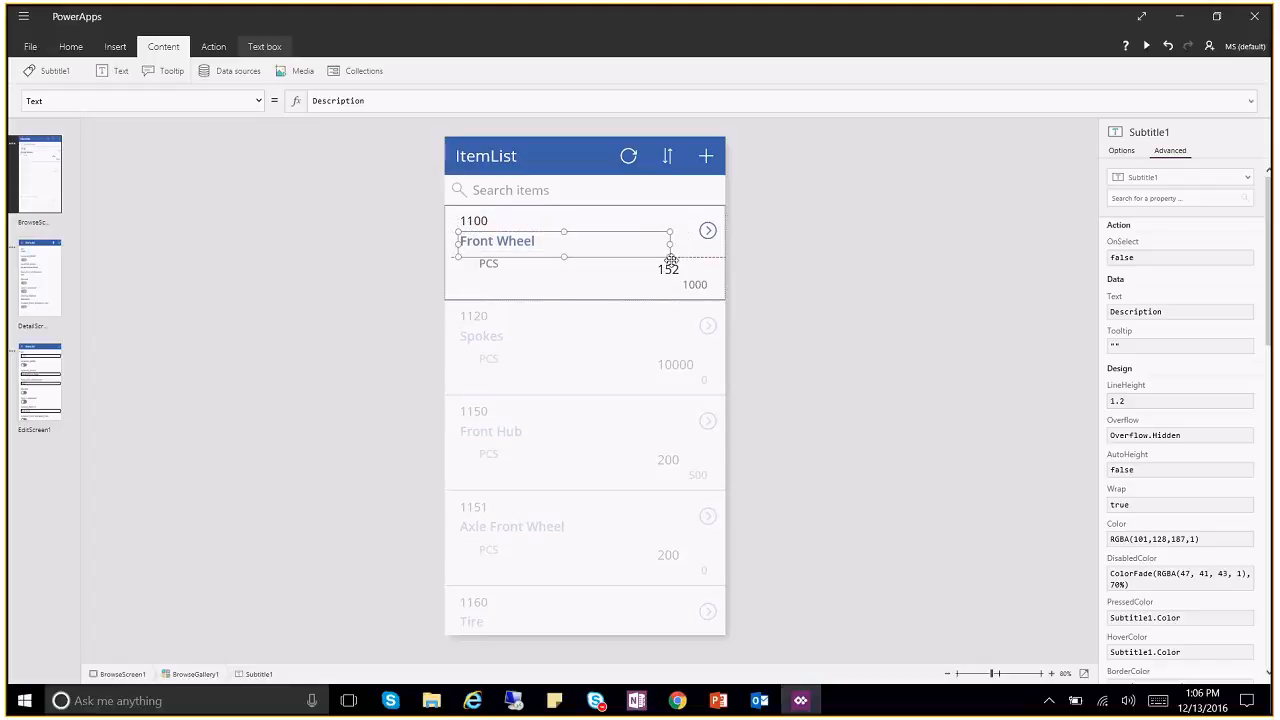
pyautogui.click(467, 260)
pyautogui.moveTo(467, 260); pyautogui.dragTo(470, 280)
pyautogui.click(527, 241)
pyautogui.moveTo(669, 262)
pyautogui.mouseDown()
pyautogui.moveTo(650, 263)
pyautogui.moveTo(651, 276)
pyautogui.moveTo(652, 251)
pyautogui.mouseUp()
pyautogui.click(494, 286)
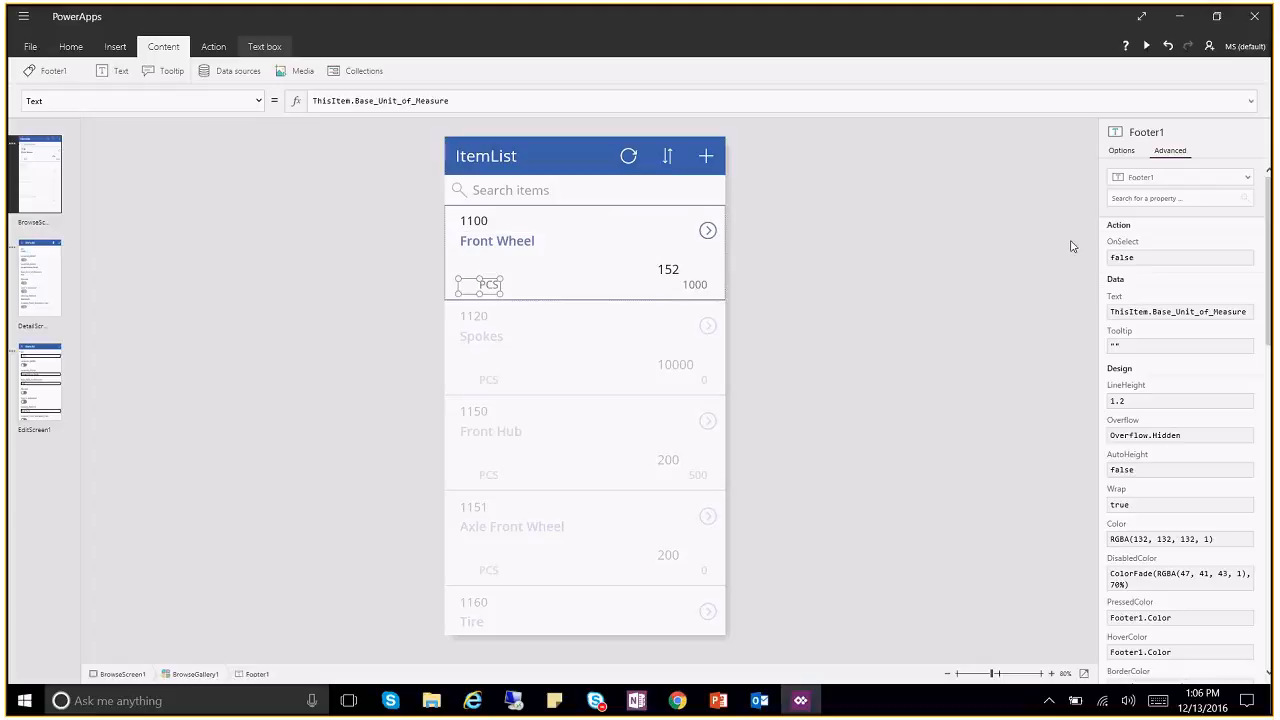
pyautogui.click(1144, 199)
# Step: Set the PCS label's Align property to Align.Left
pyautogui.write('Alight')
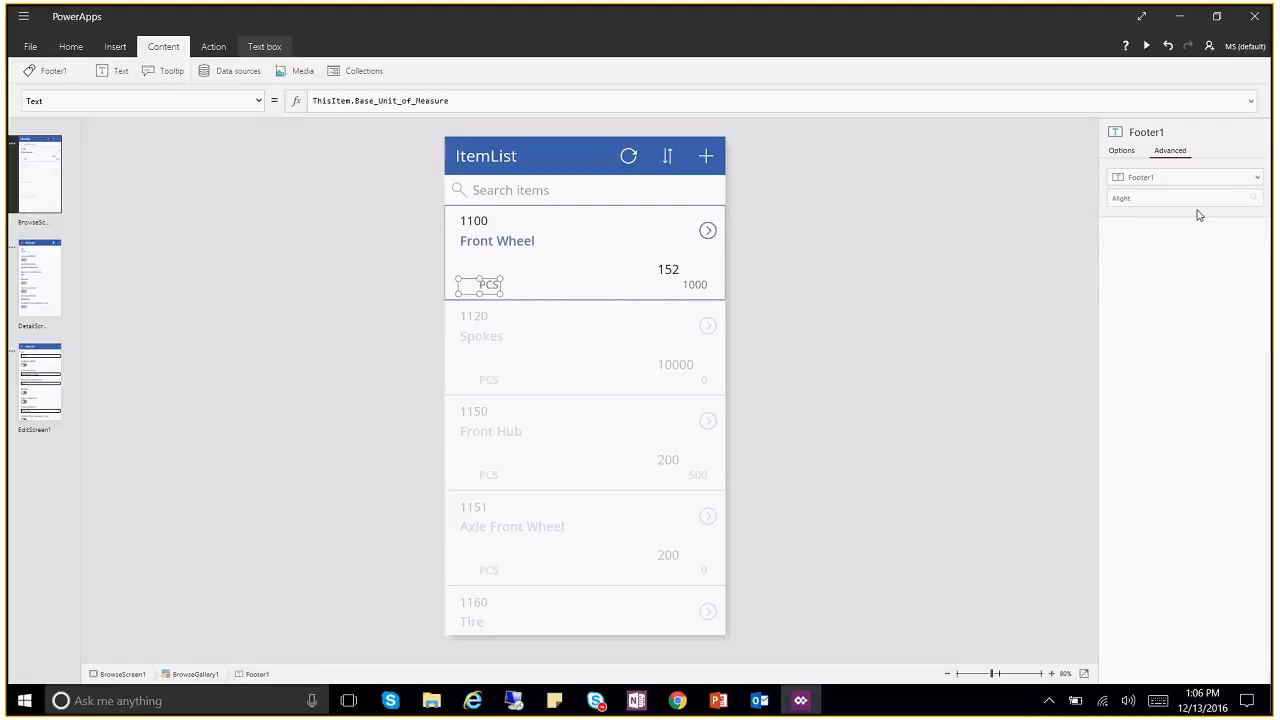
pyautogui.press('BackSpace')
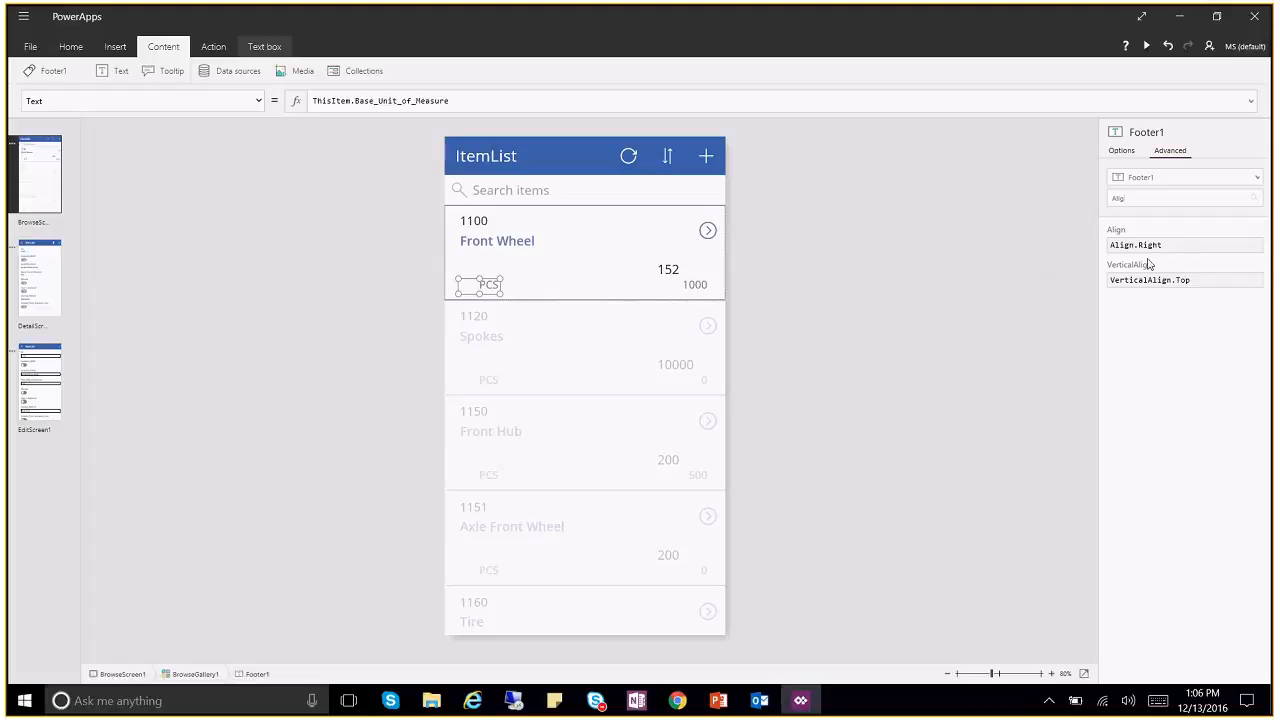
pyautogui.click(1172, 246)
pyautogui.press('BackSpace')
pyautogui.press('BackSpace')
pyautogui.press('BackSpace')
pyautogui.press('BackSpace')
pyautogui.press('BackSpace')
pyautogui.write('Le')
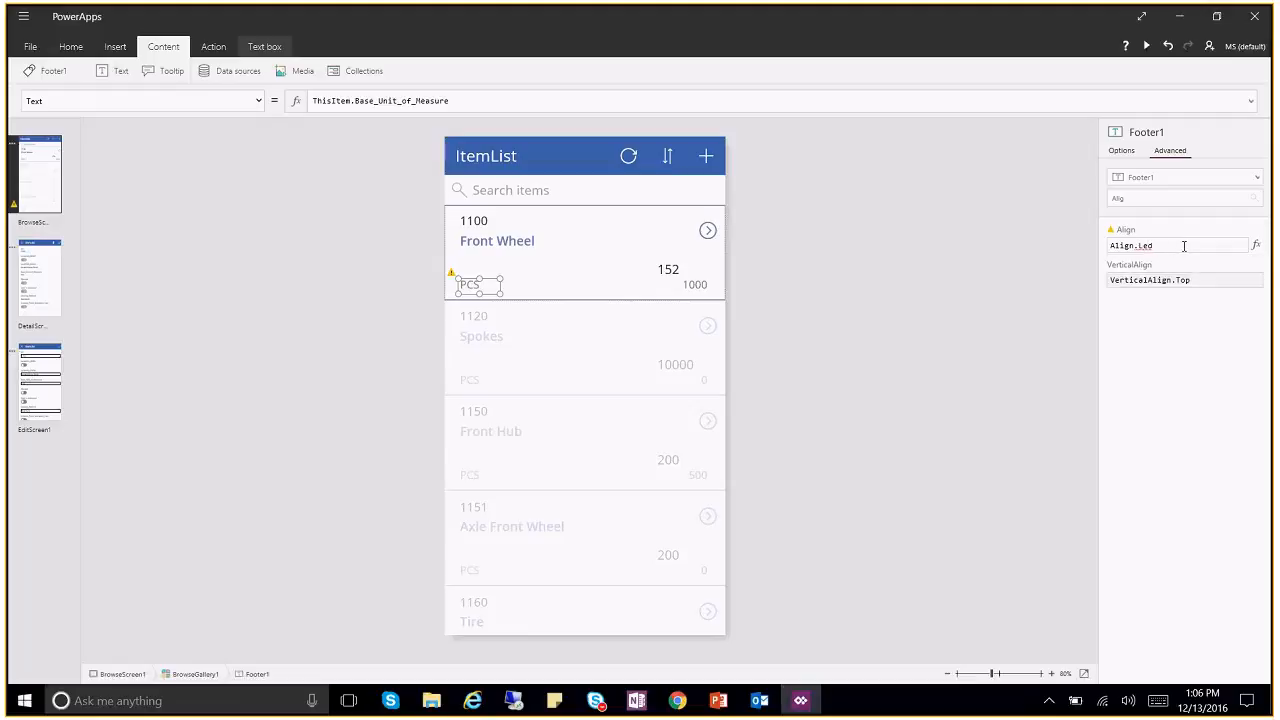
pyautogui.write('ft')
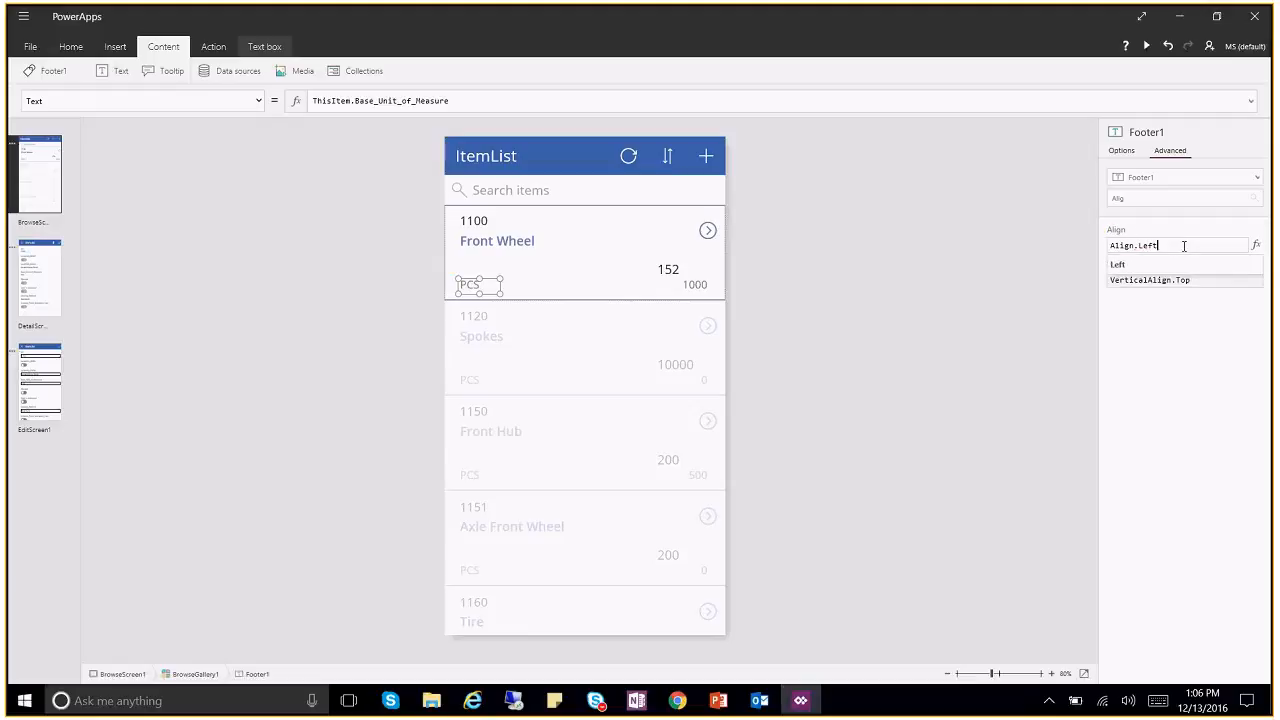
pyautogui.click(1117, 266)
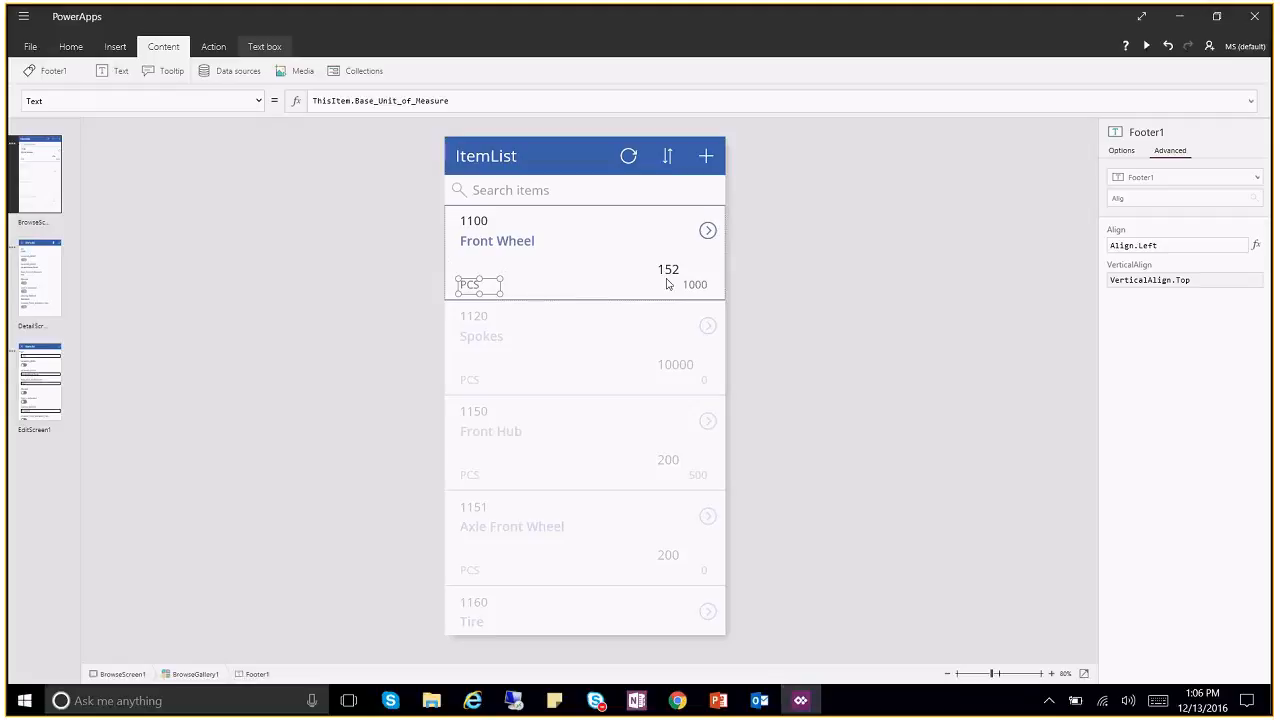
pyautogui.click(697, 283)
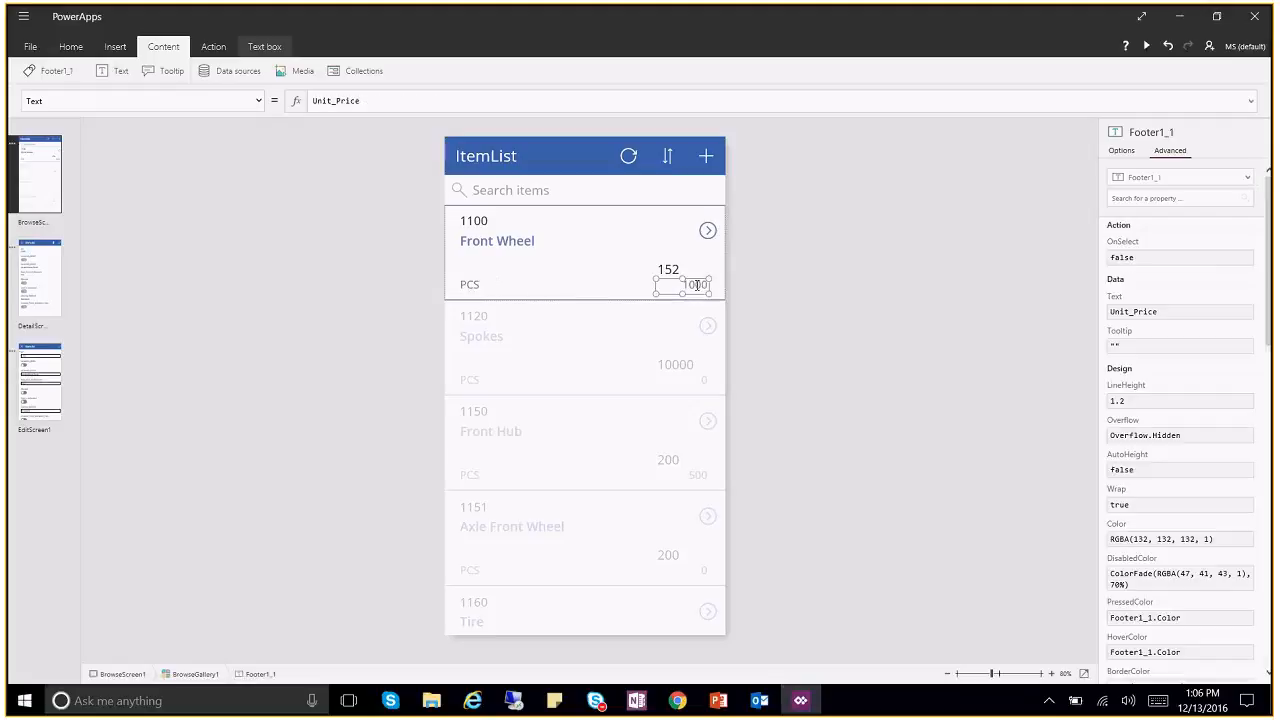
# Step: Set the 152 inventory label's Align property to Align.Right
pyautogui.click(675, 264)
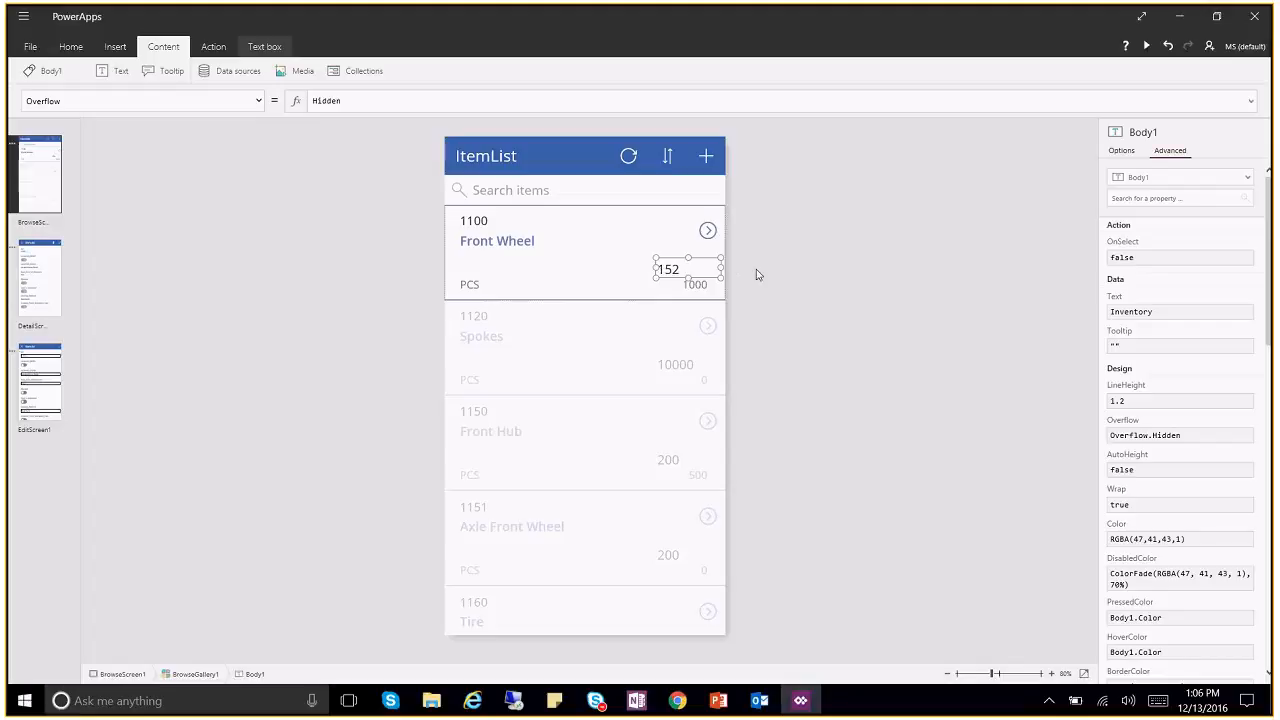
pyautogui.click(1187, 200)
pyautogui.write('Alig')
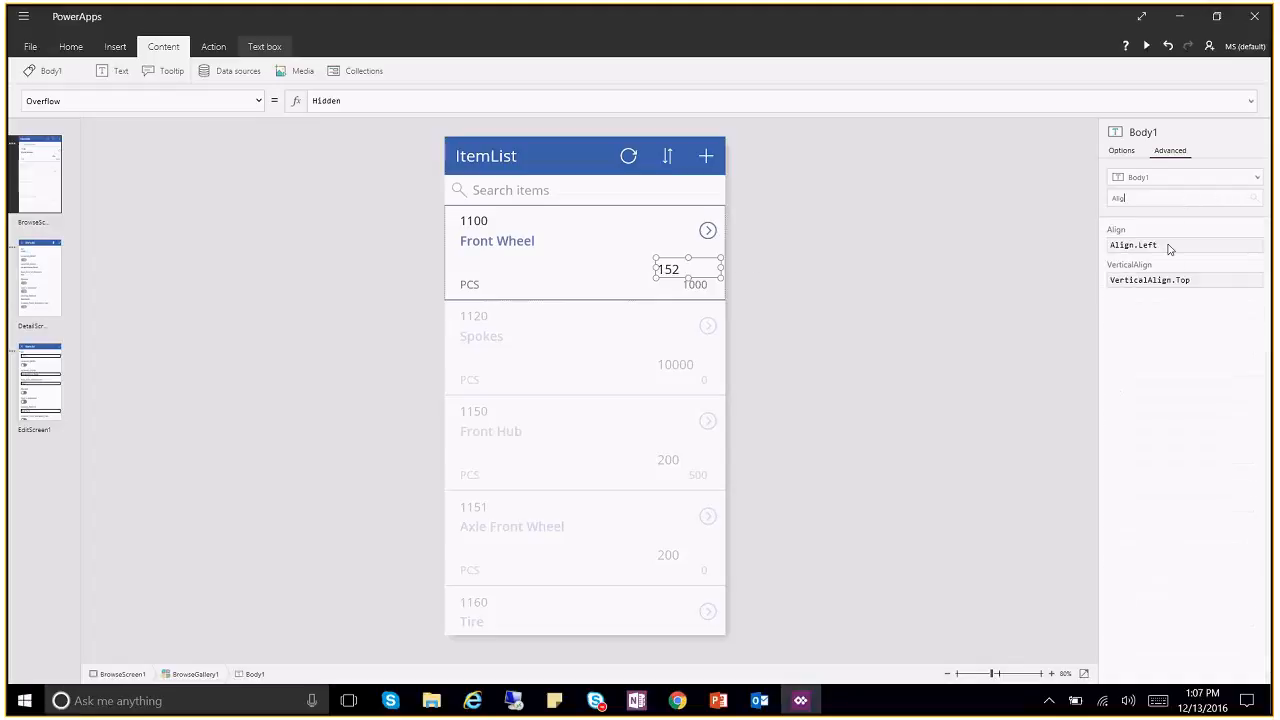
pyautogui.click(1175, 246)
pyautogui.press('BackSpace')
pyautogui.press('BackSpace')
pyautogui.press('BackSpace')
pyautogui.press('BackSpace')
pyautogui.write('Righ')
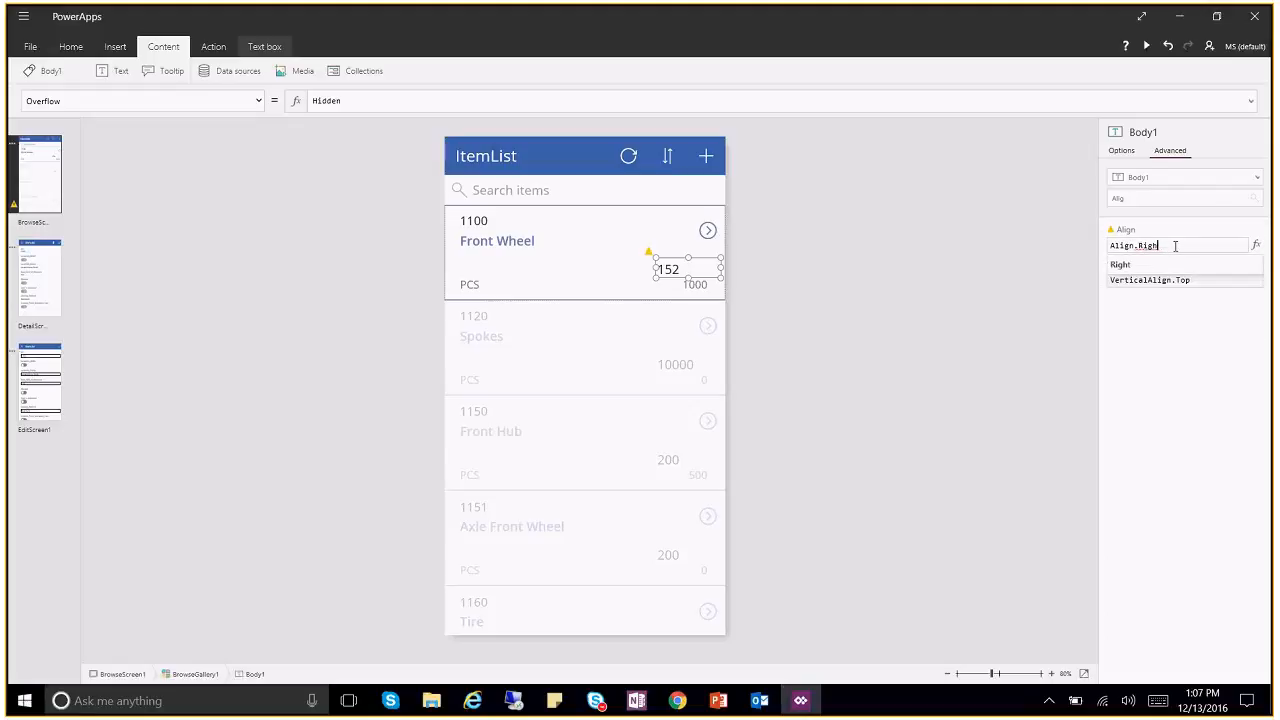
pyautogui.click(1122, 265)
# Step: Reposition and resize the 152 and 1000 labels so both sit flush right
pyautogui.click(690, 287)
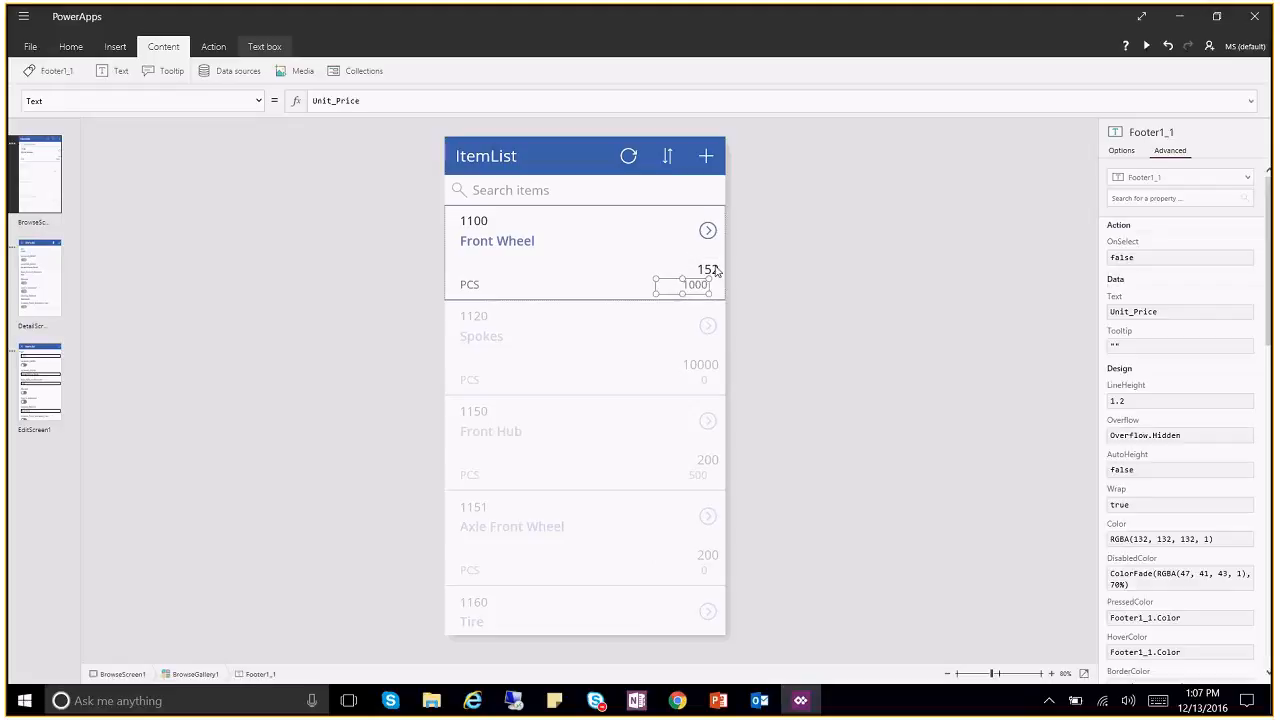
pyautogui.click(698, 261)
pyautogui.moveTo(697, 257); pyautogui.dragTo(697, 248)
pyautogui.click(688, 284)
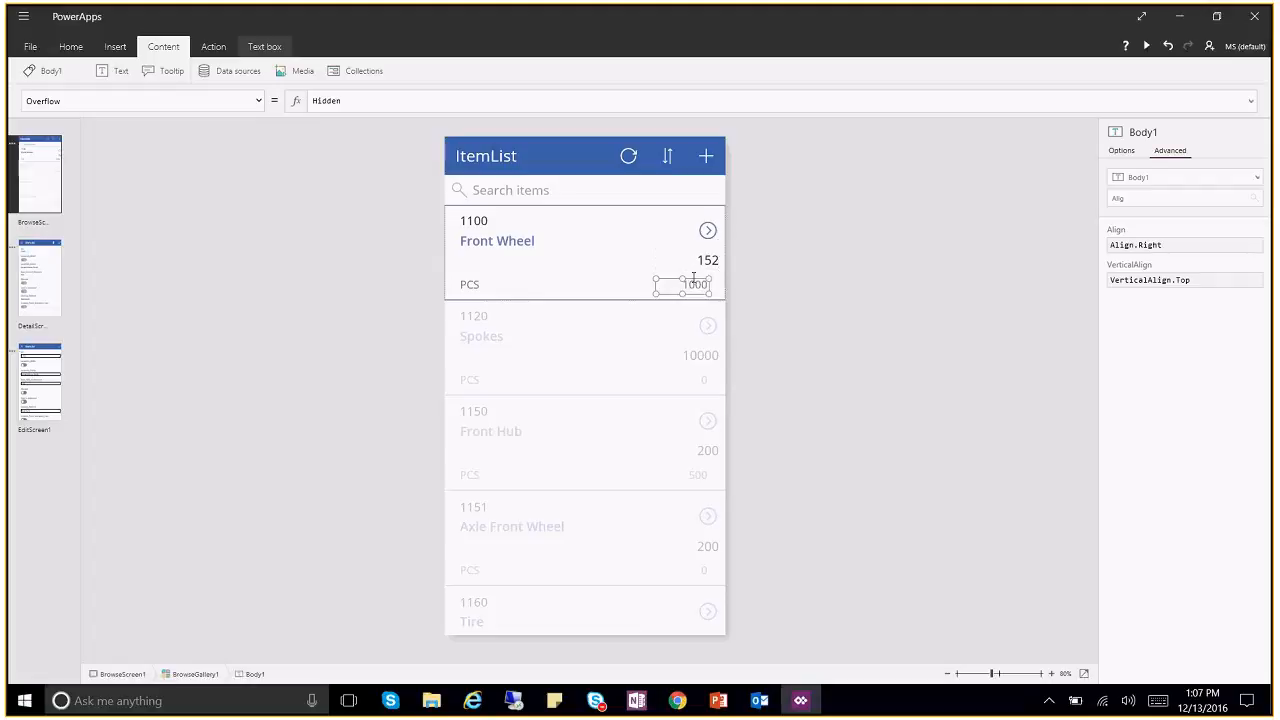
pyautogui.moveTo(666, 279); pyautogui.dragTo(681, 276)
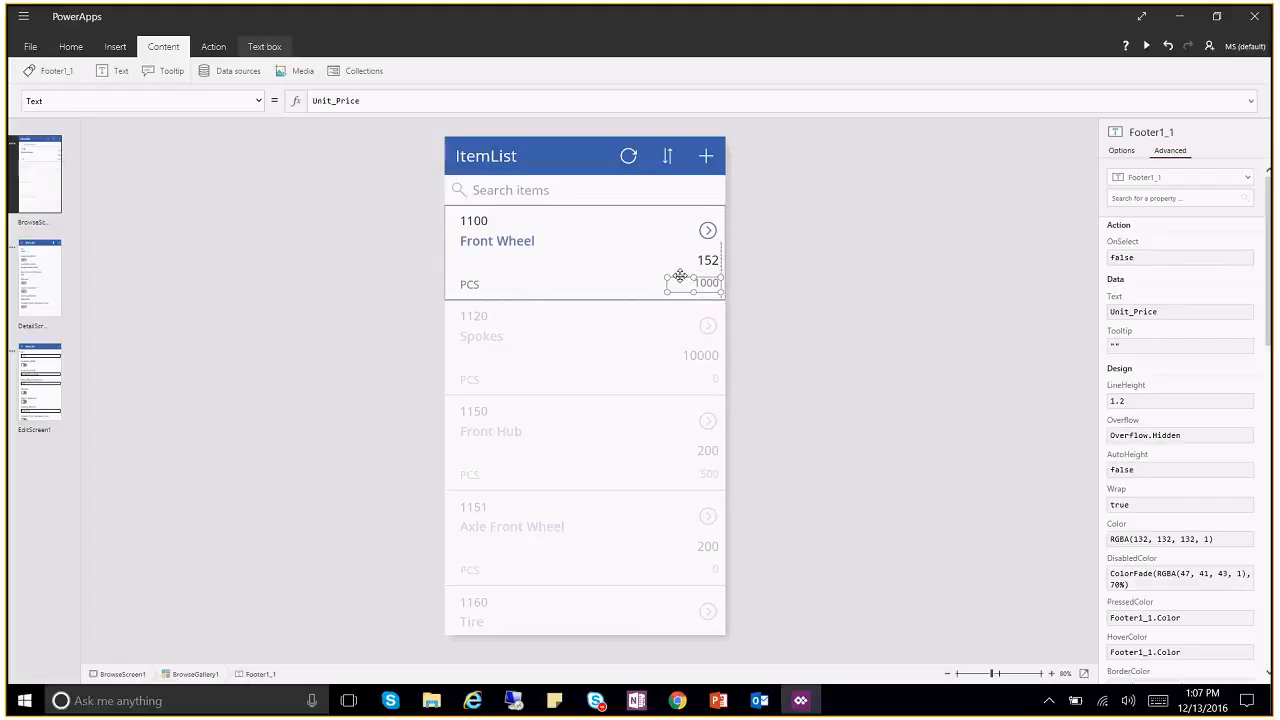
pyautogui.moveTo(683, 275); pyautogui.dragTo(679, 277)
pyautogui.moveTo(679, 277); pyautogui.dragTo(683, 277)
pyautogui.moveTo(663, 278); pyautogui.dragTo(663, 276)
pyautogui.click(703, 261)
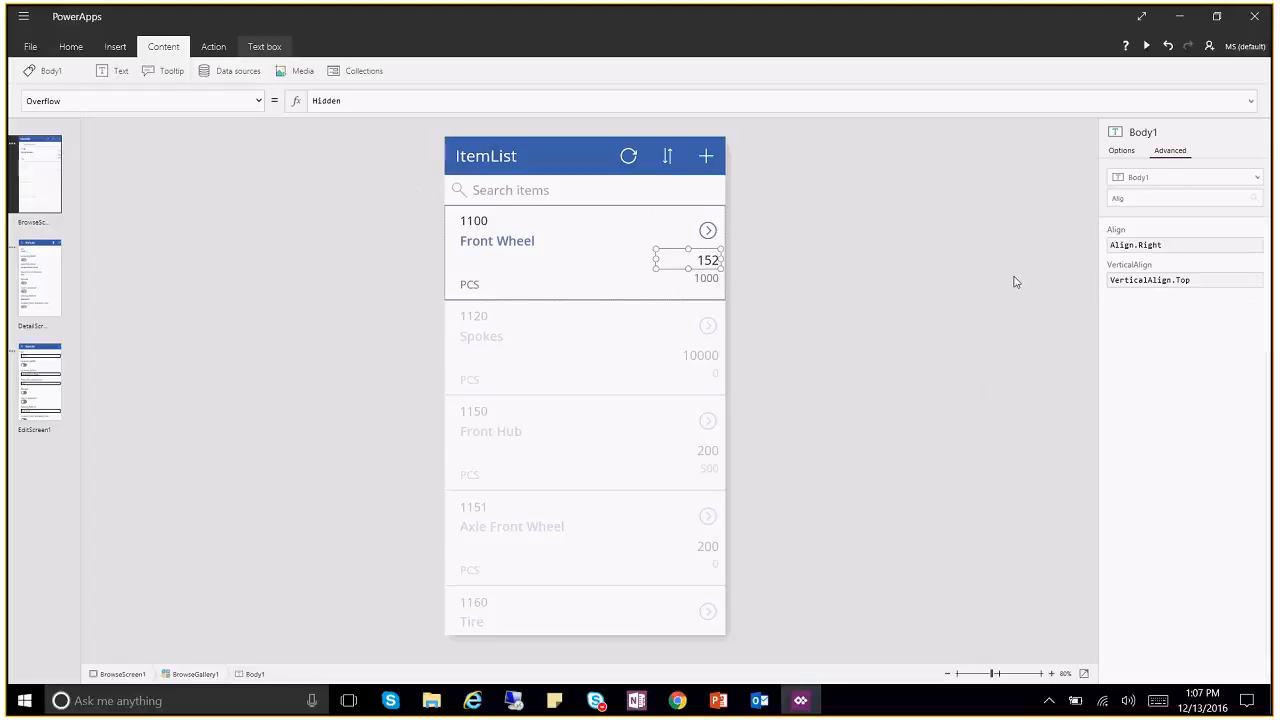
# Step: Copy the inventory label's colour value RGBA(47,41,43,1)
pyautogui.doubleClick(1157, 197)
pyautogui.write('colo')
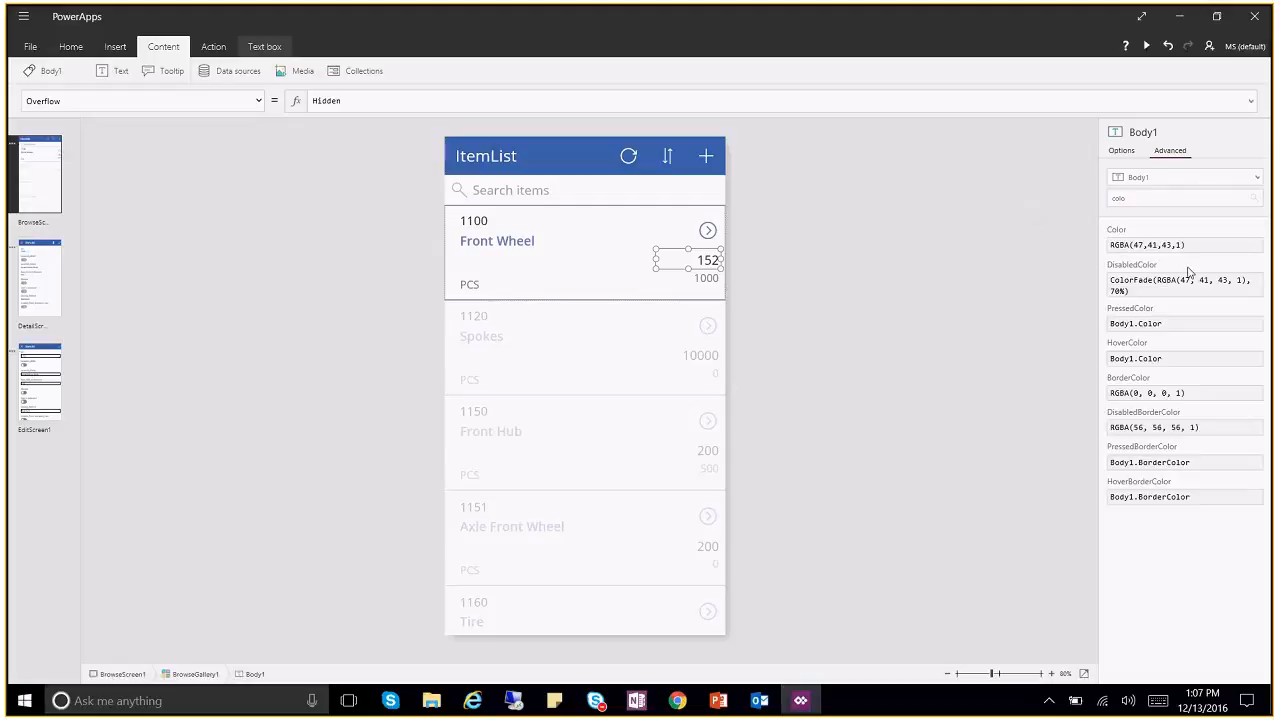
pyautogui.click(1199, 251)
pyautogui.moveTo(1199, 251); pyautogui.dragTo(1080, 254)
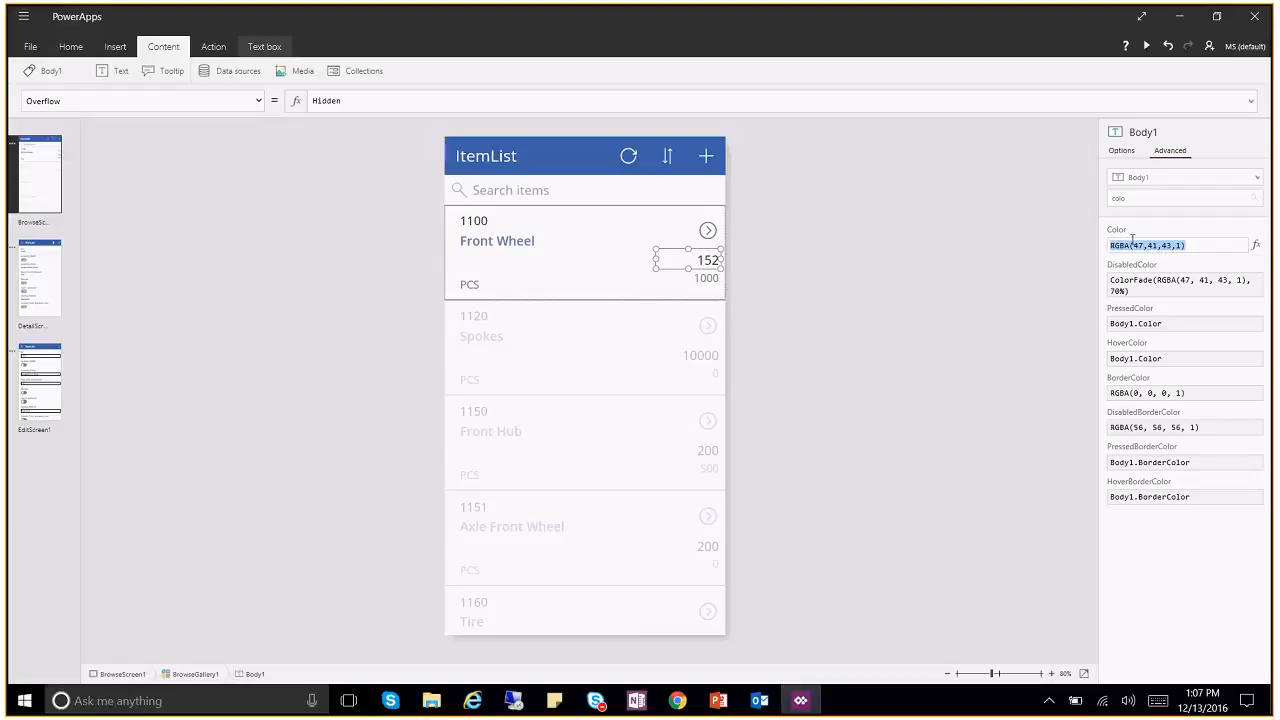
pyautogui.rightClick(1127, 244)
pyautogui.moveTo(1188, 245); pyautogui.dragTo(1101, 247)
# Step: Paste the dark colour RGBA(47,41,43,1) into the 1000 unit price label's Color property
pyautogui.click(715, 283)
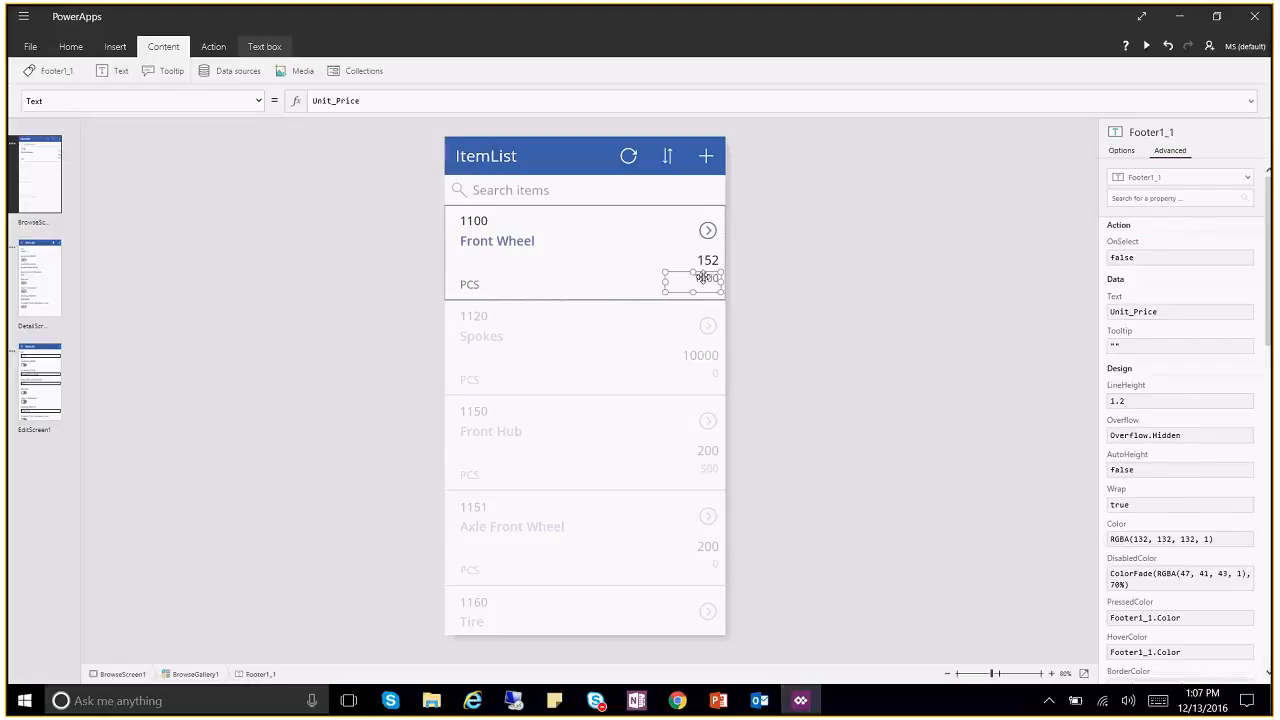
pyautogui.click(1169, 199)
pyautogui.write('color')
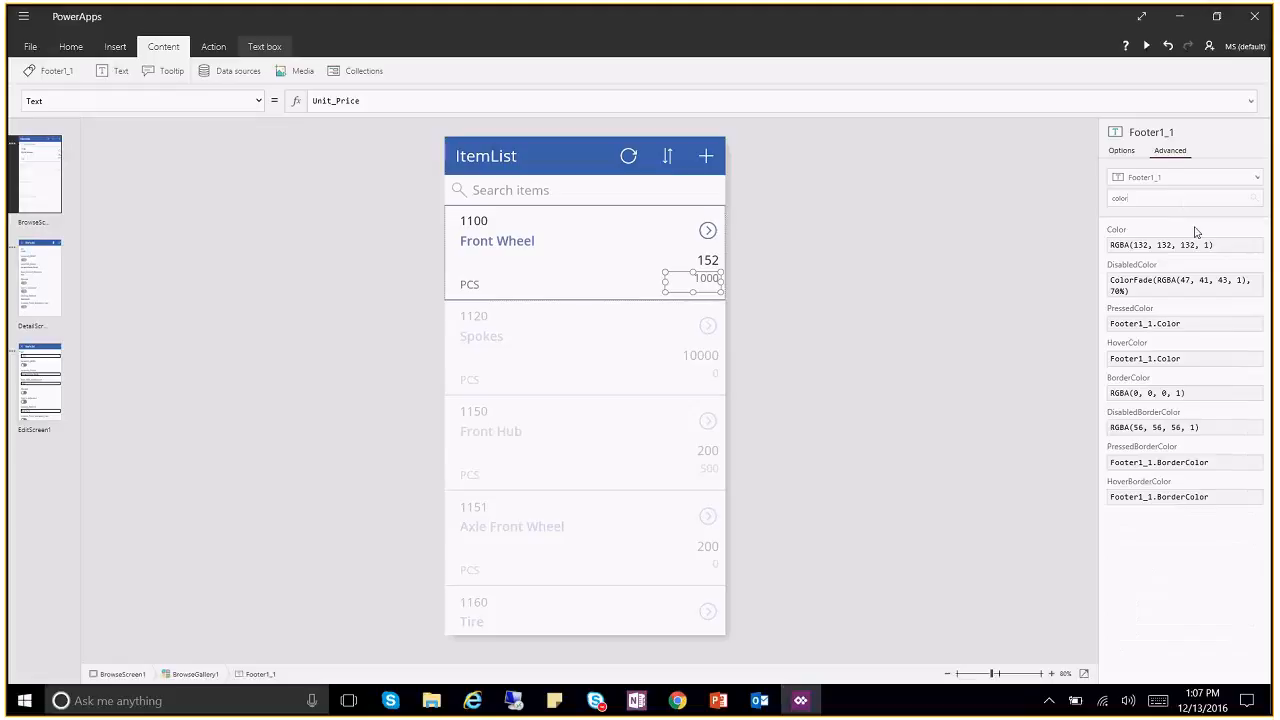
pyautogui.moveTo(1232, 244); pyautogui.dragTo(1082, 243)
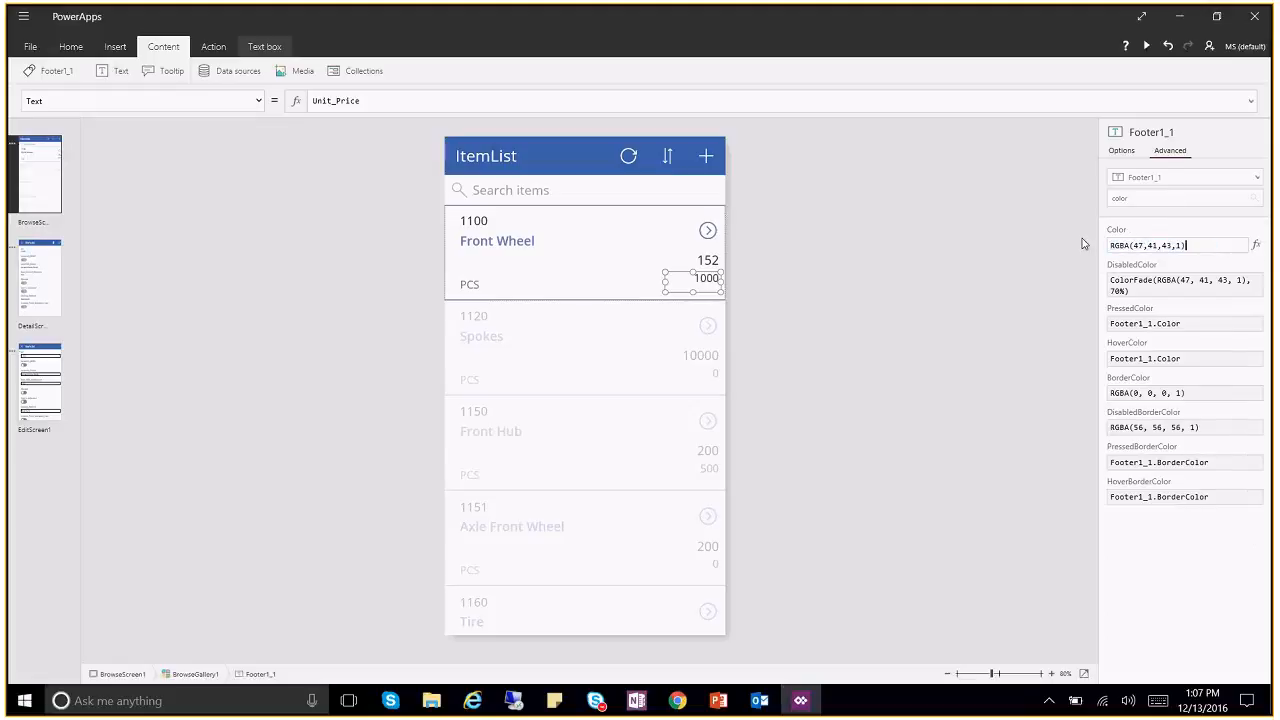
pyautogui.click(790, 368)
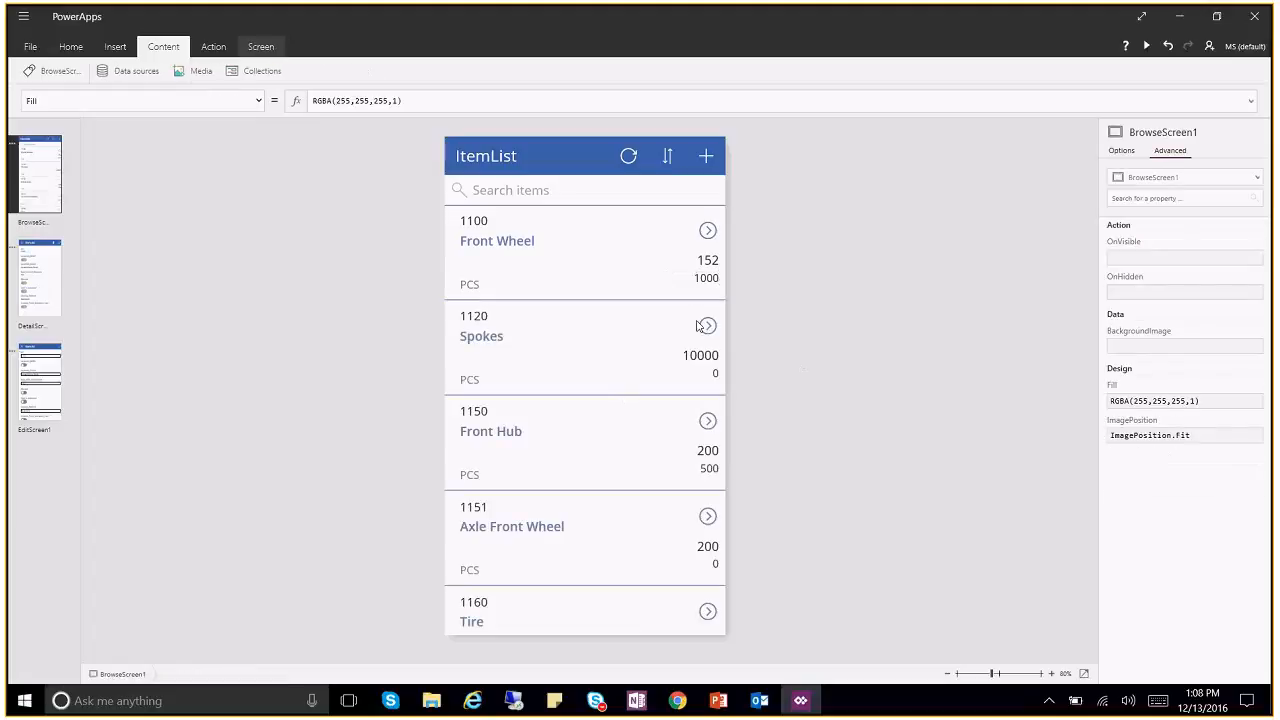
# Step: Move the 1000 price label down beside PCS on each gallery row
pyautogui.click(676, 278)
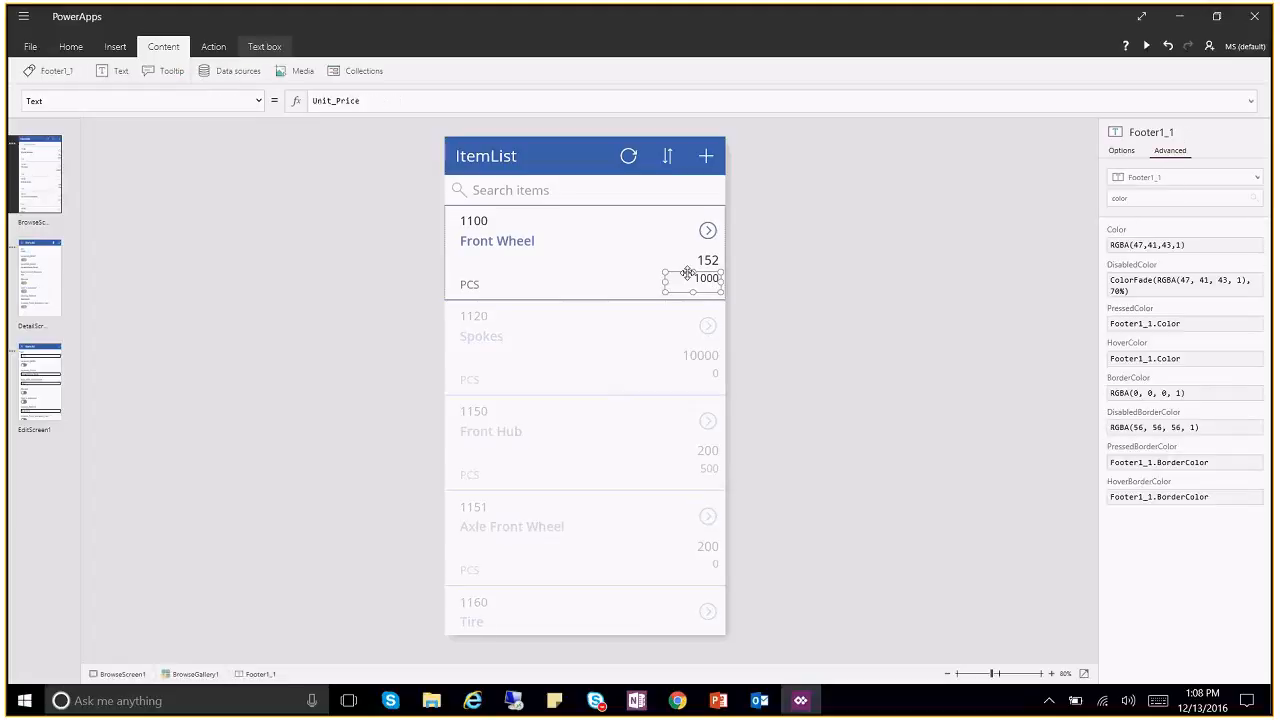
pyautogui.moveTo(693, 272); pyautogui.dragTo(692, 284)
pyautogui.click(846, 287)
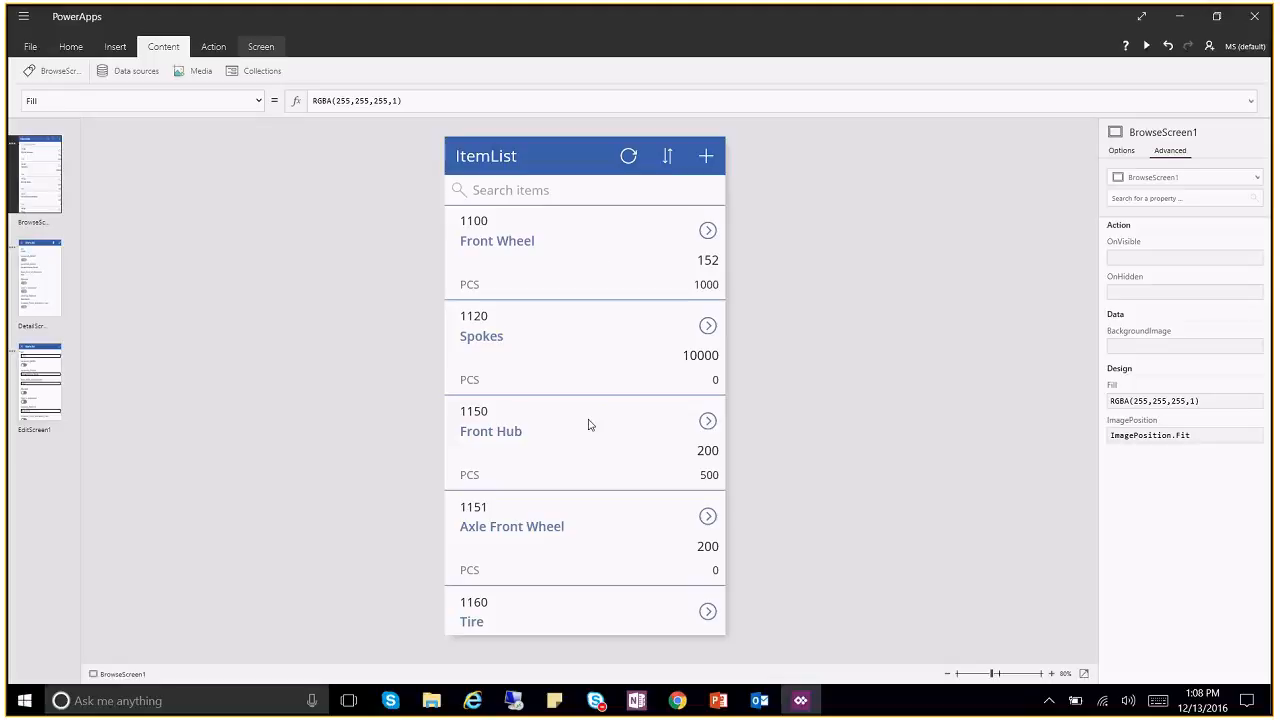
pyautogui.click(490, 700)
pyautogui.click(708, 231)
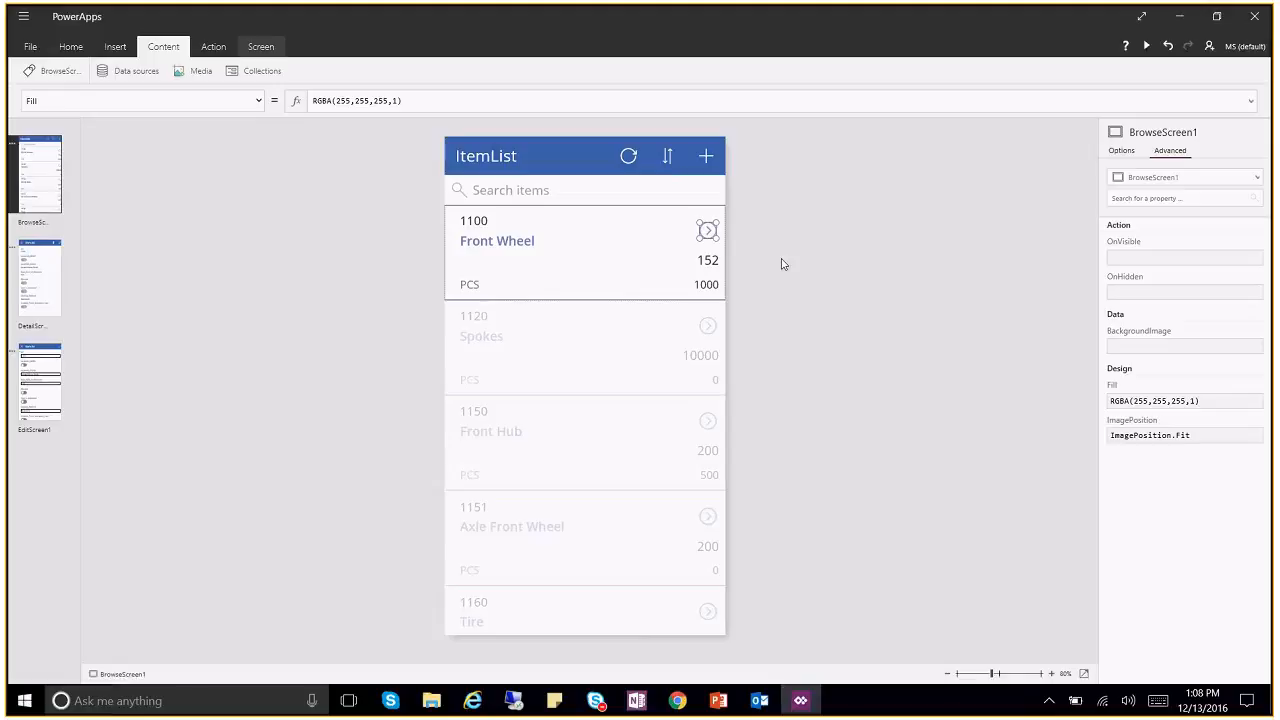
pyautogui.click(714, 244)
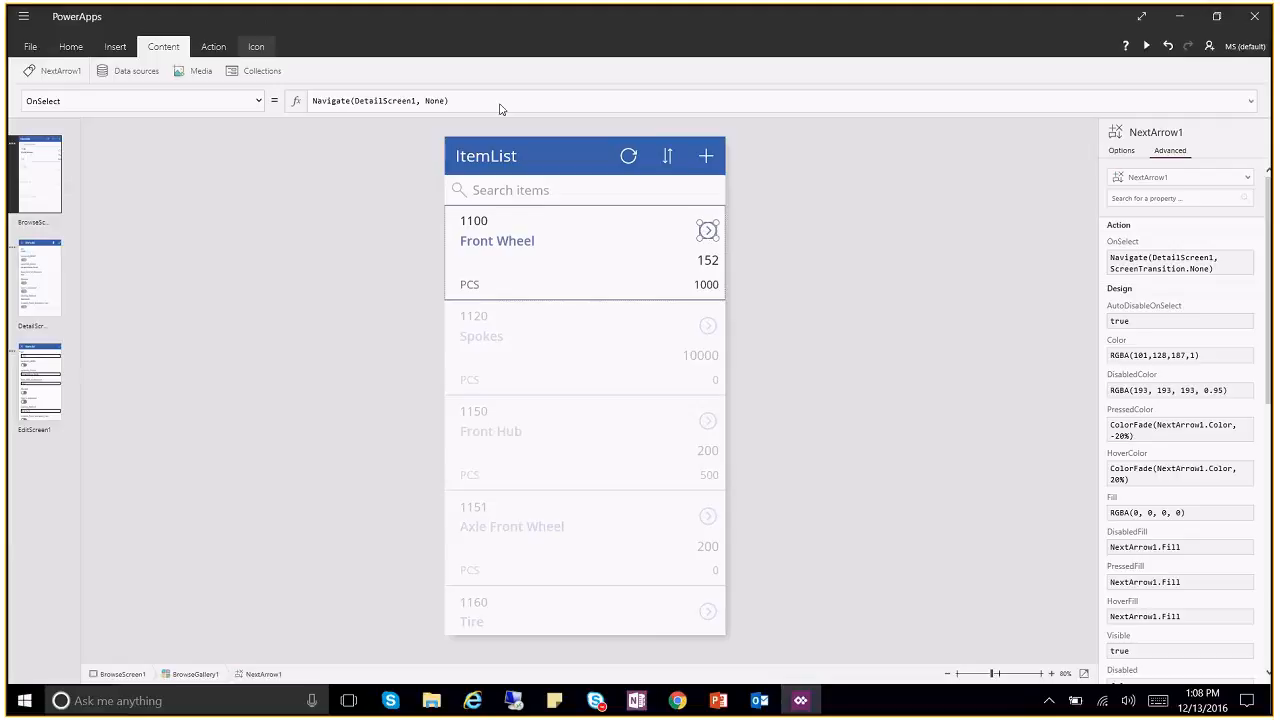
pyautogui.click(433, 108)
pyautogui.click(529, 111)
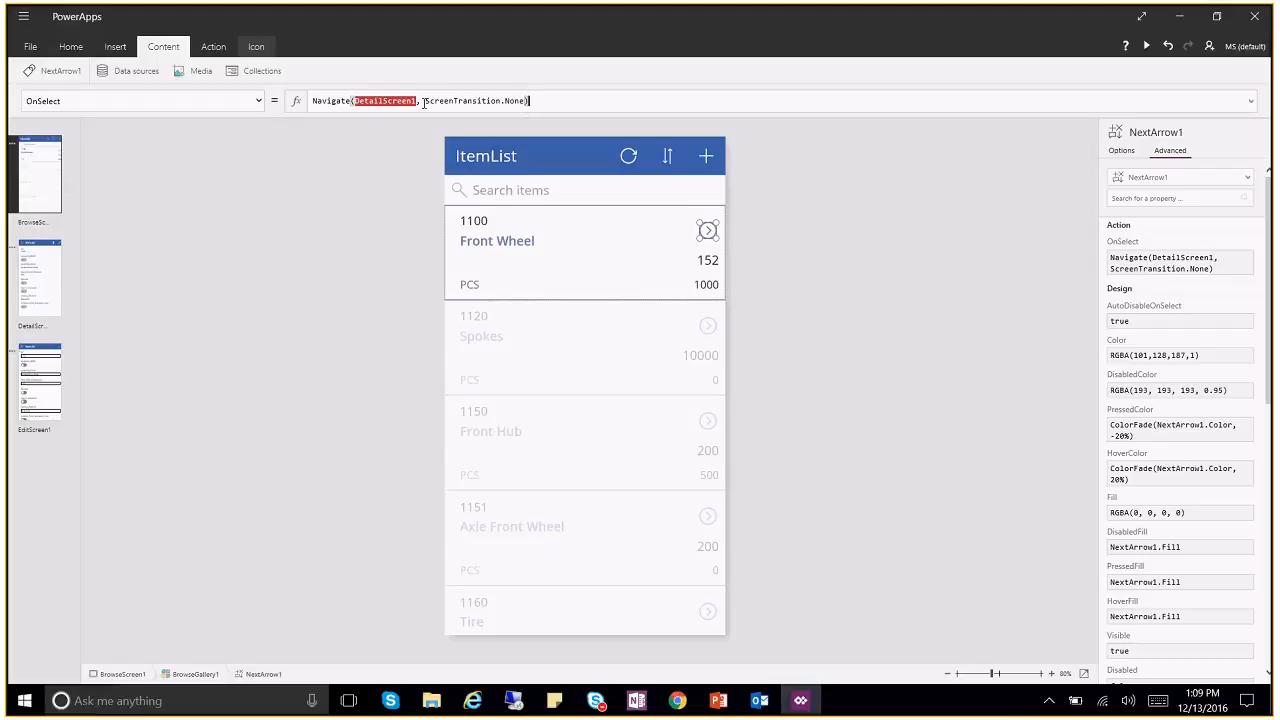
pyautogui.moveTo(425, 101); pyautogui.dragTo(524, 101)
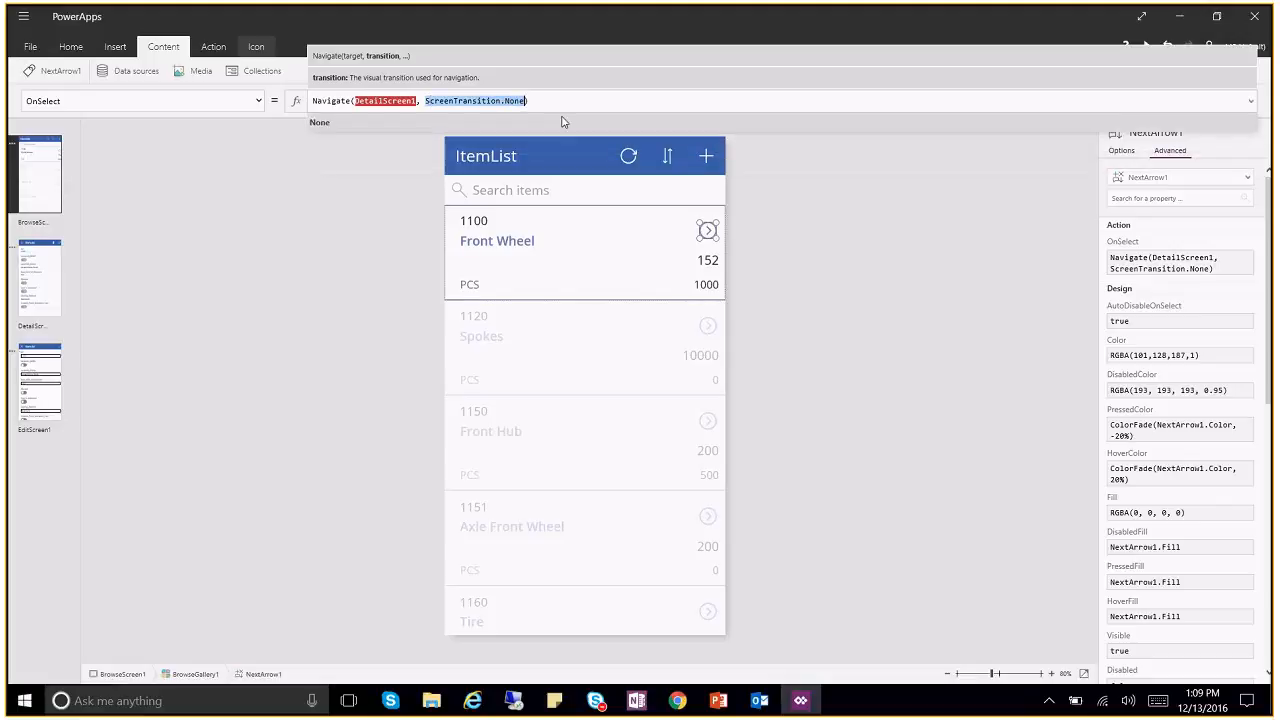
pyautogui.click(905, 260)
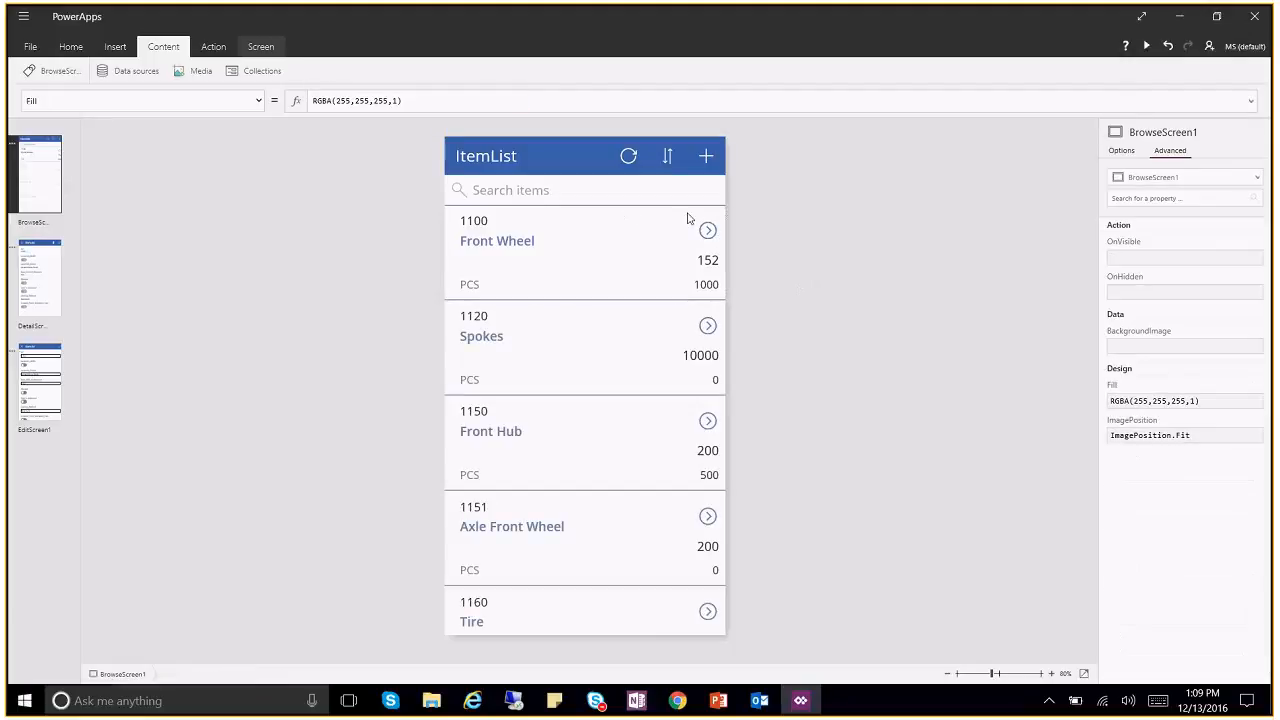
pyautogui.click(716, 232)
pyautogui.click(716, 232)
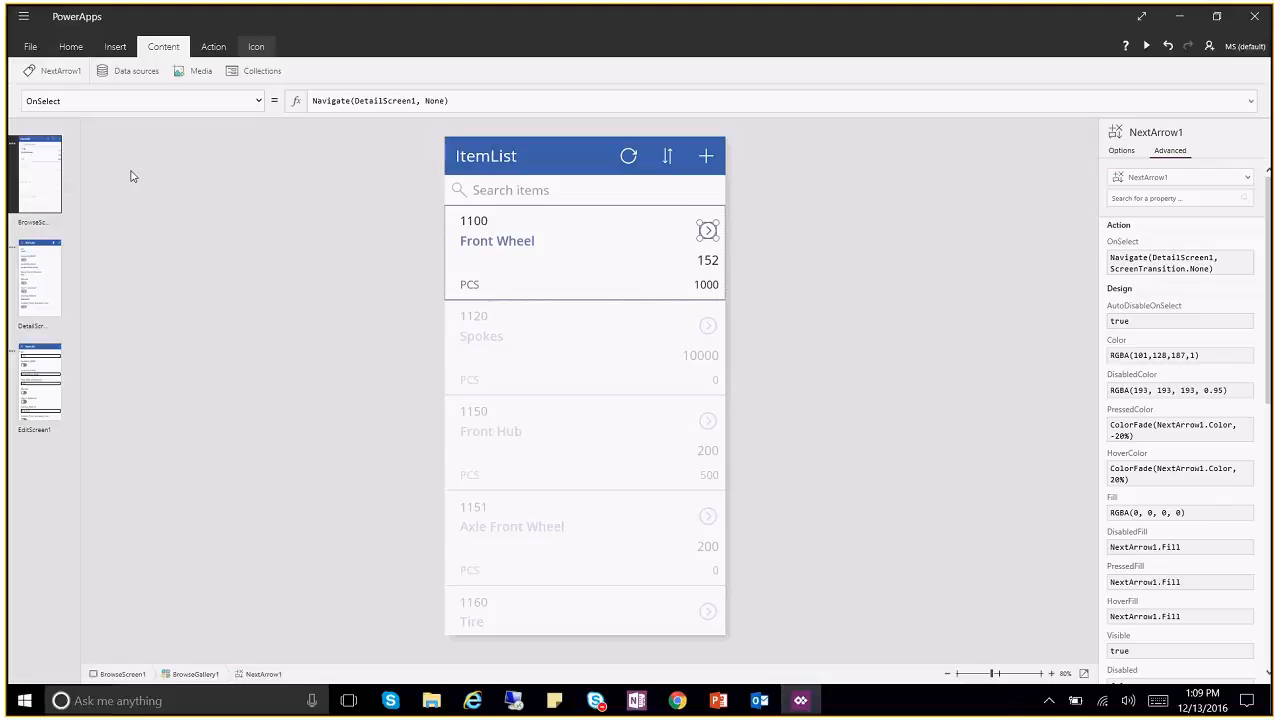
pyautogui.click(738, 464)
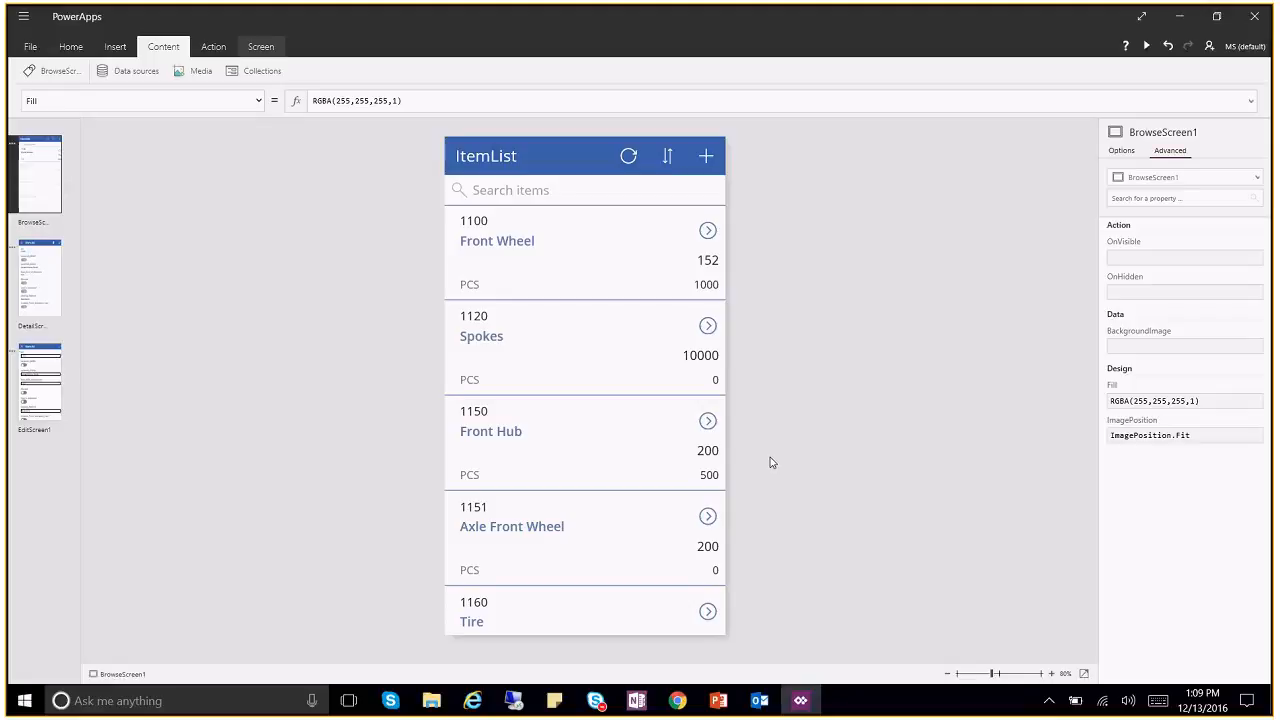
pyautogui.click(70, 46)
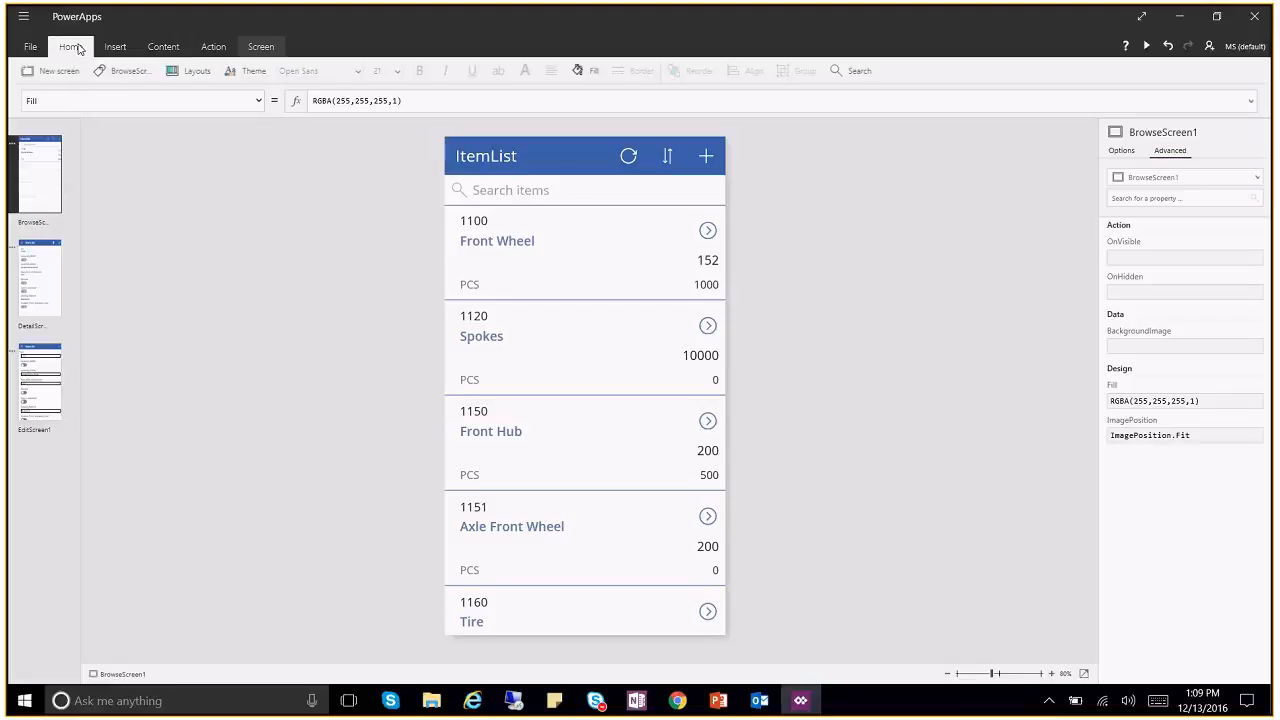
pyautogui.click(137, 74)
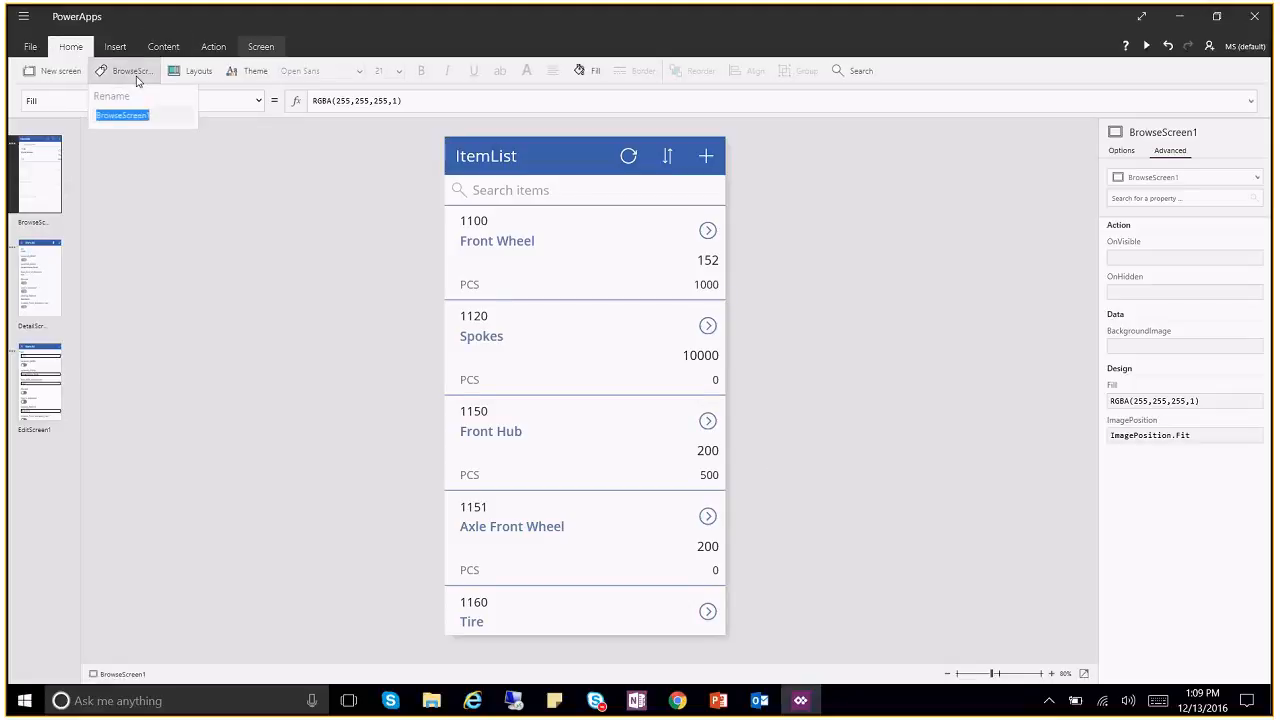
pyautogui.click(160, 119)
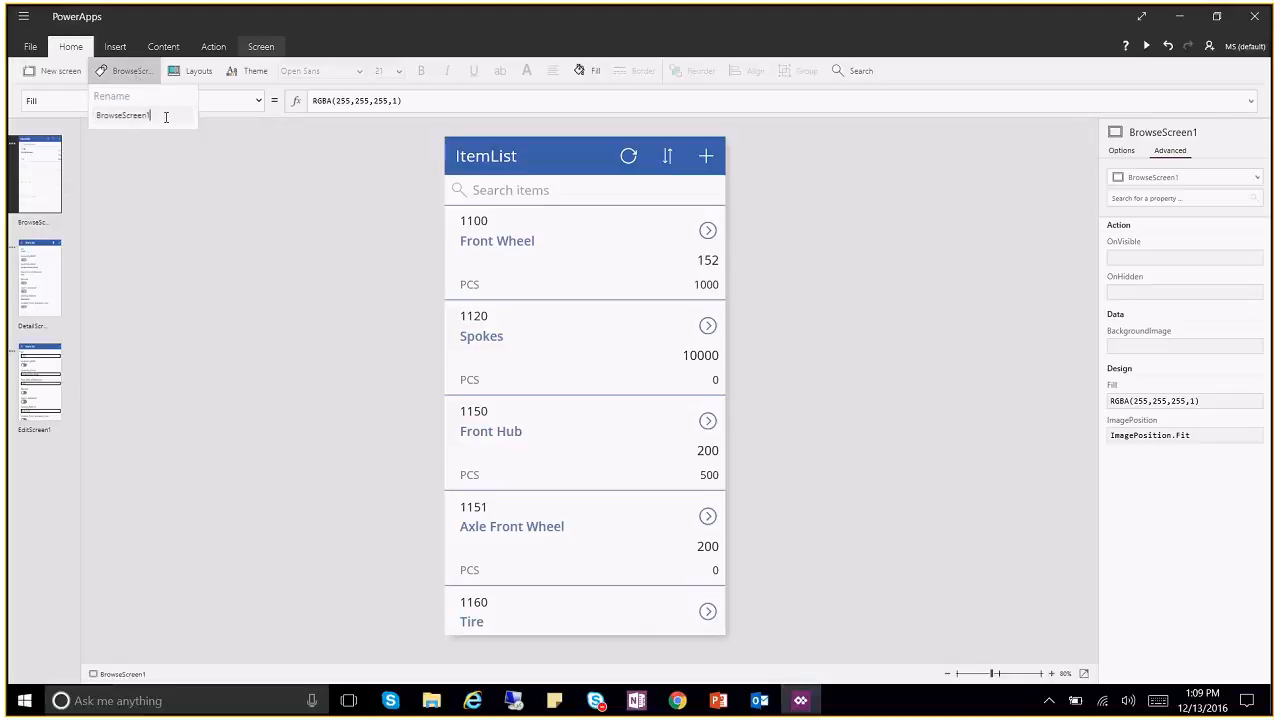
pyautogui.moveTo(162, 117); pyautogui.dragTo(63, 115)
pyautogui.click(708, 229)
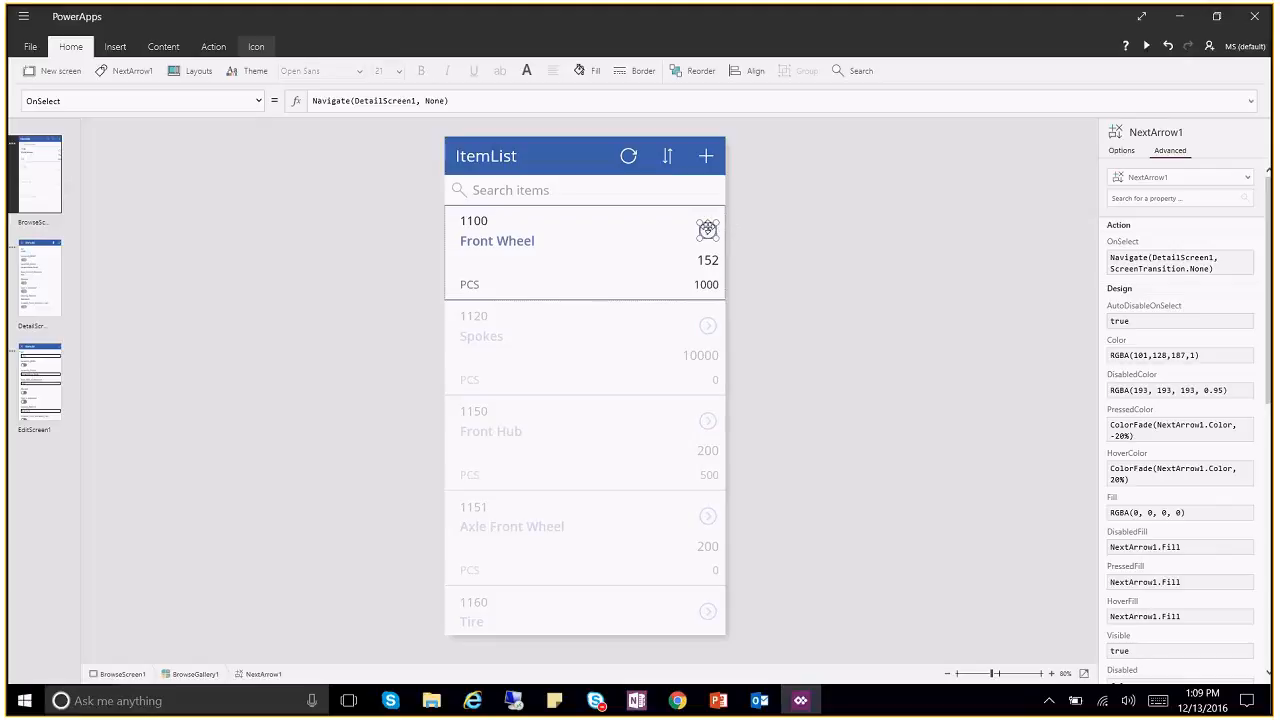
pyautogui.click(115, 46)
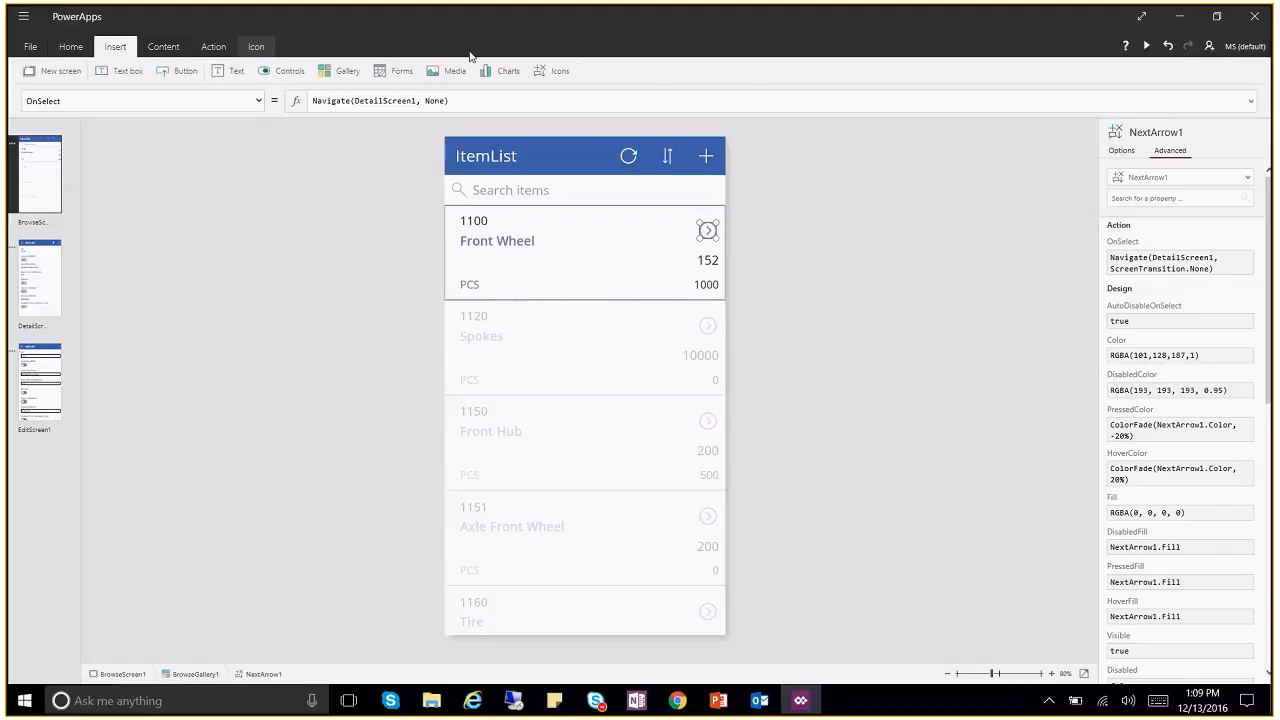
pyautogui.click(541, 77)
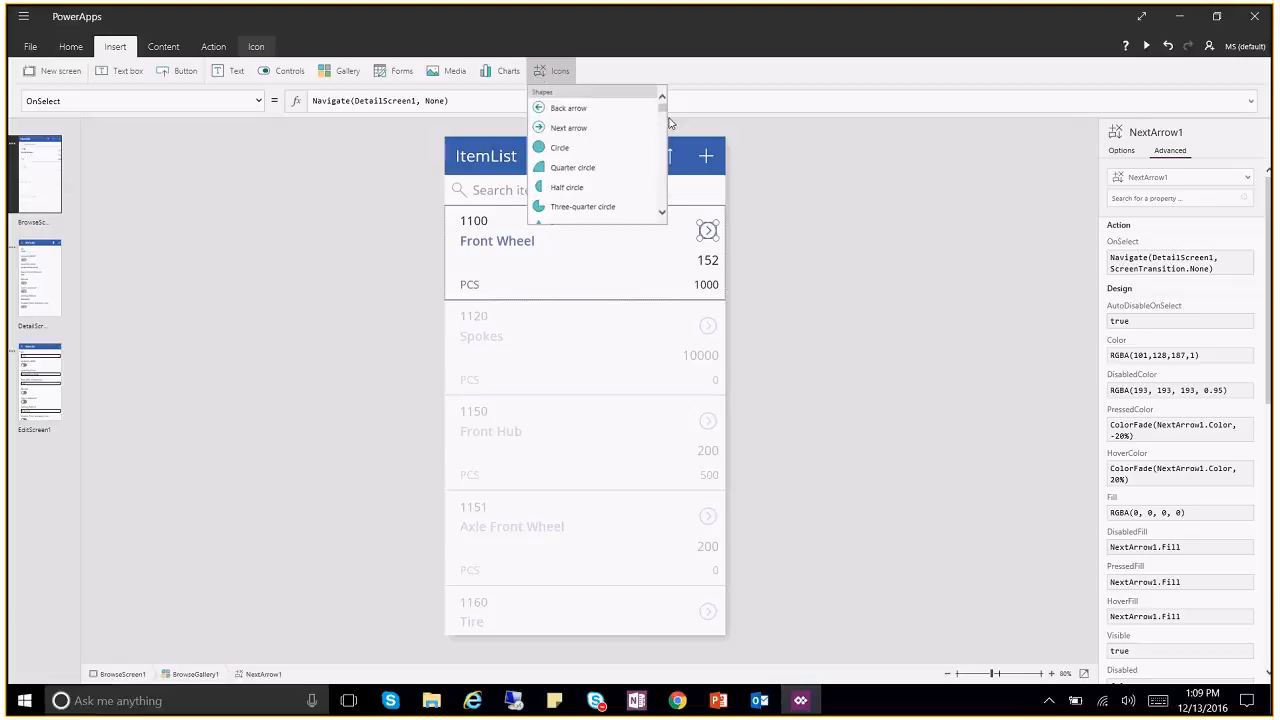
pyautogui.moveTo(662, 107)
pyautogui.mouseDown()
pyautogui.moveTo(665, 190)
pyautogui.moveTo(663, 94)
pyautogui.mouseUp()
pyautogui.moveTo(665, 109); pyautogui.dragTo(677, 80)
pyautogui.click(833, 232)
pyautogui.click(779, 255)
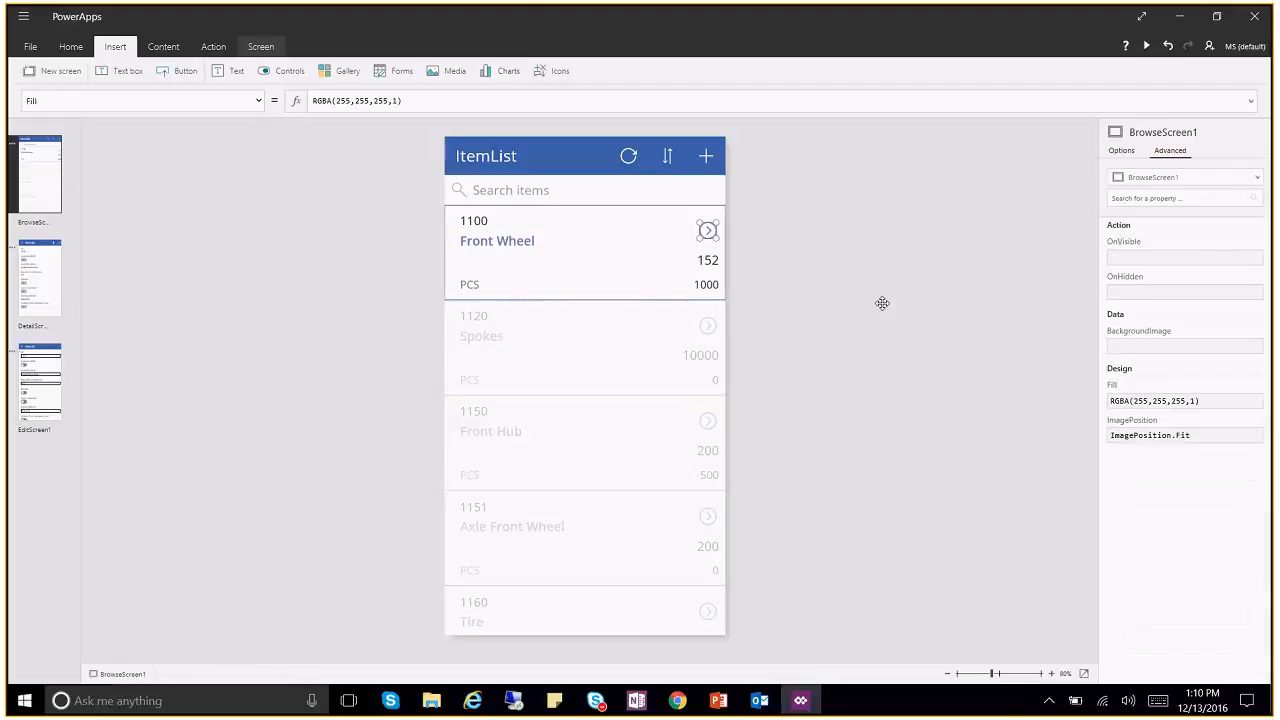
# Step: Select the No card on DetailScreen1's form and show its field list
pyautogui.click(40, 285)
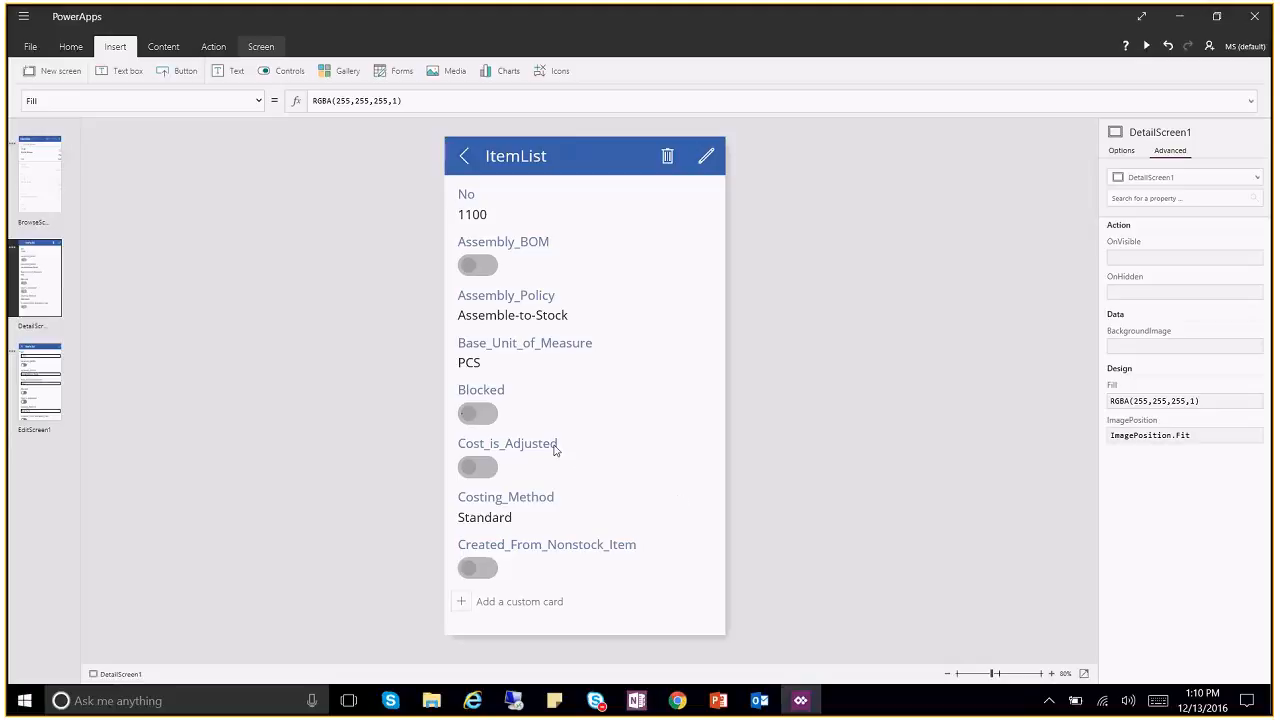
pyautogui.click(475, 221)
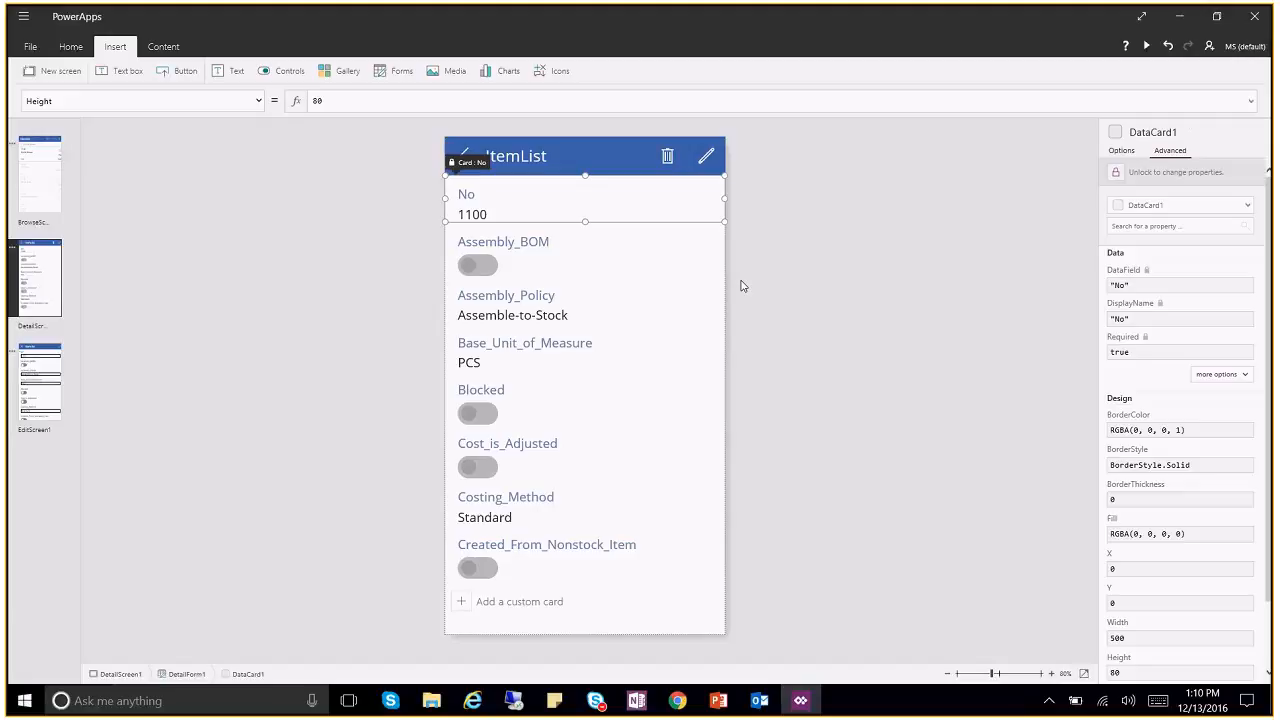
pyautogui.click(1121, 152)
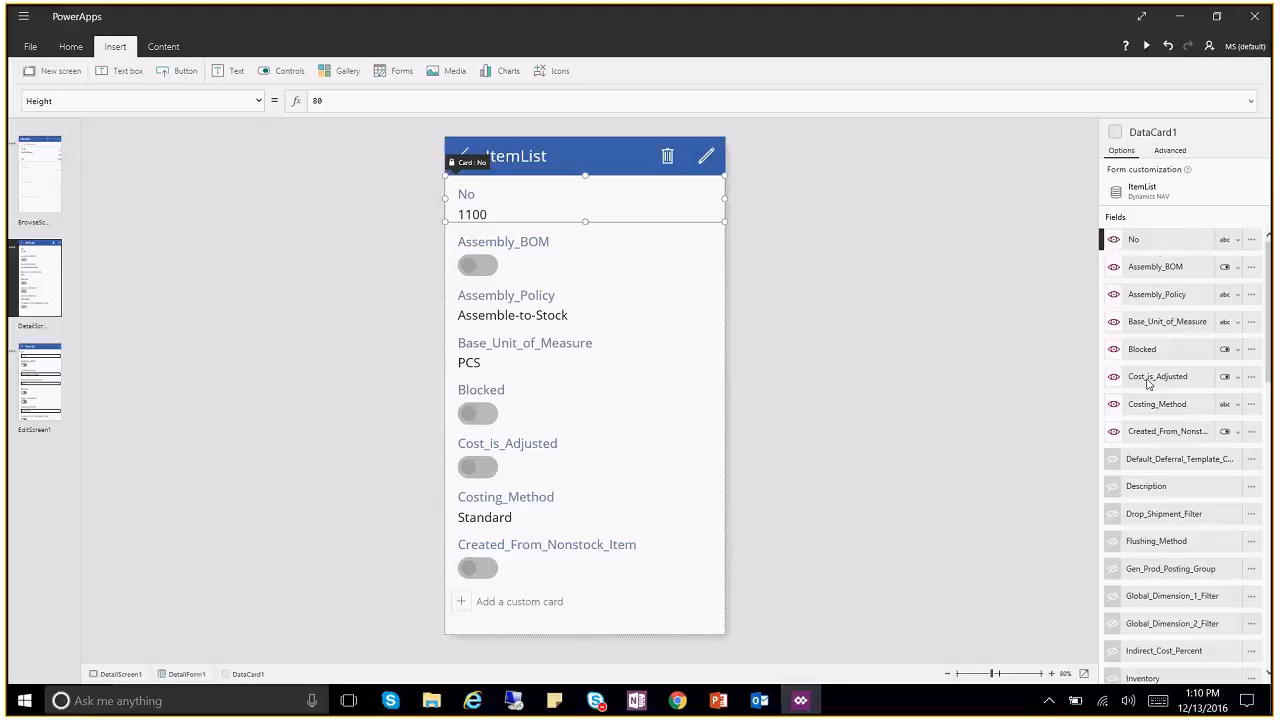
# Step: Hide Assembly_BOM, Assembly_Policy, Base_Unit_of_Measure, Blocked, Cost_is_Adjusted and Created_From_Nonstock_Item fields
pyautogui.click(1115, 272)
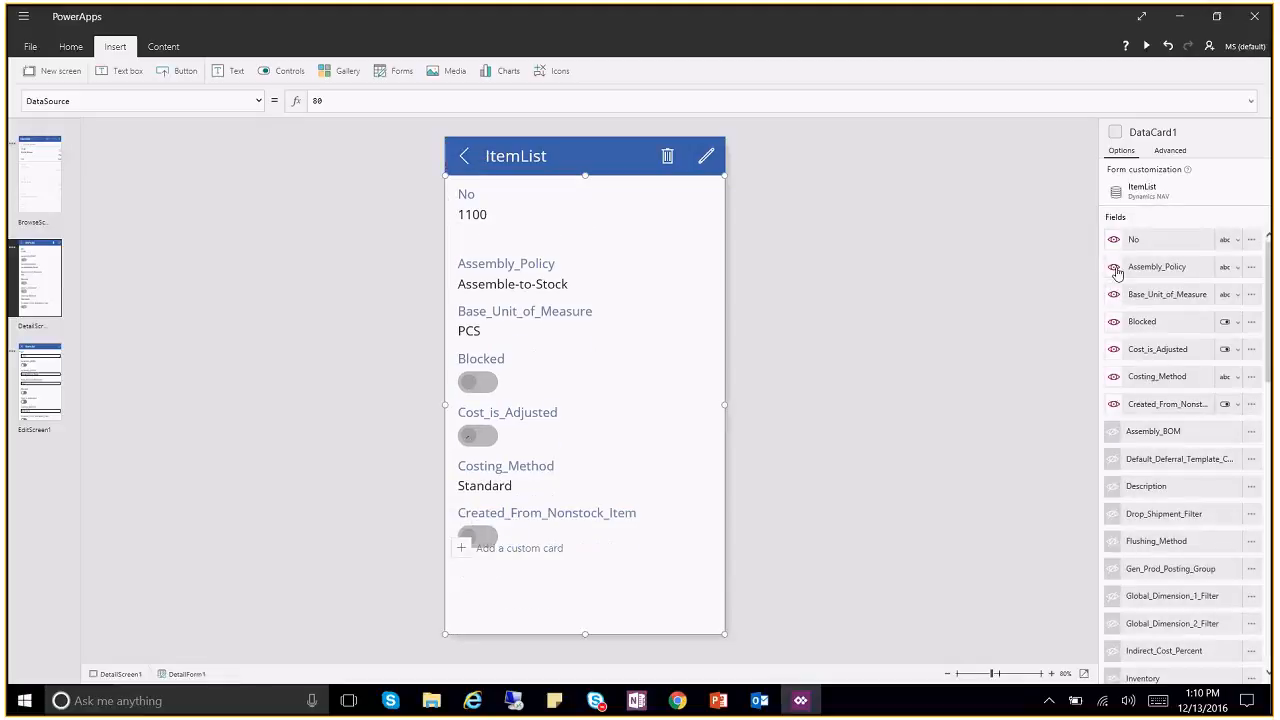
pyautogui.click(1114, 269)
pyautogui.click(1114, 268)
pyautogui.click(1114, 270)
pyautogui.click(1113, 266)
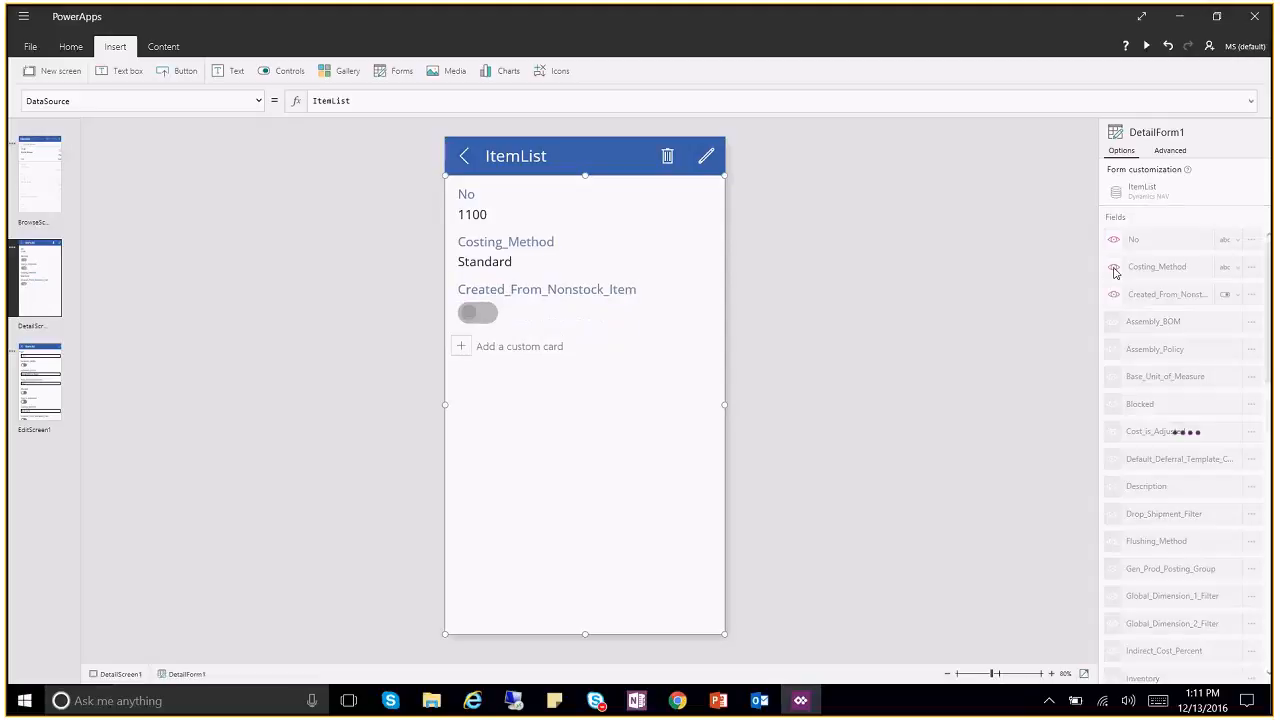
pyautogui.click(1112, 270)
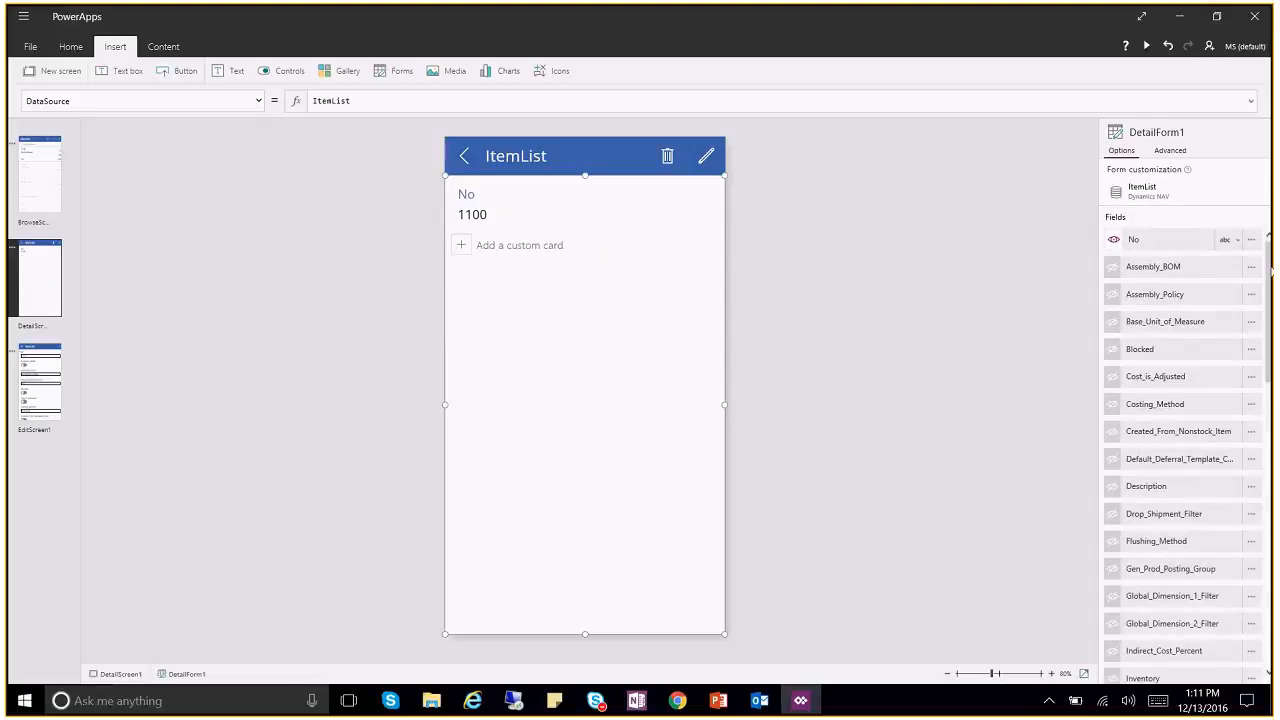
# Step: Show the Description and Base_Unit_of_Measure fields on the detail form
pyautogui.moveTo(1269, 272); pyautogui.dragTo(1268, 290)
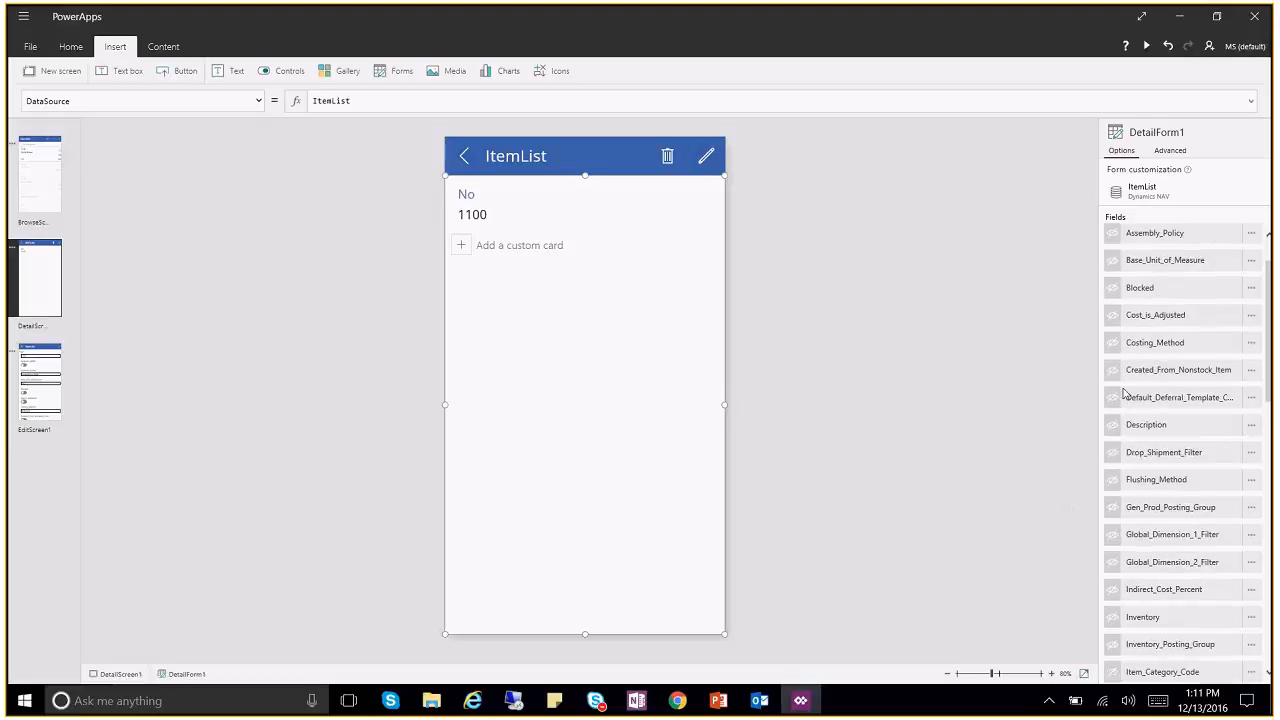
pyautogui.click(1113, 434)
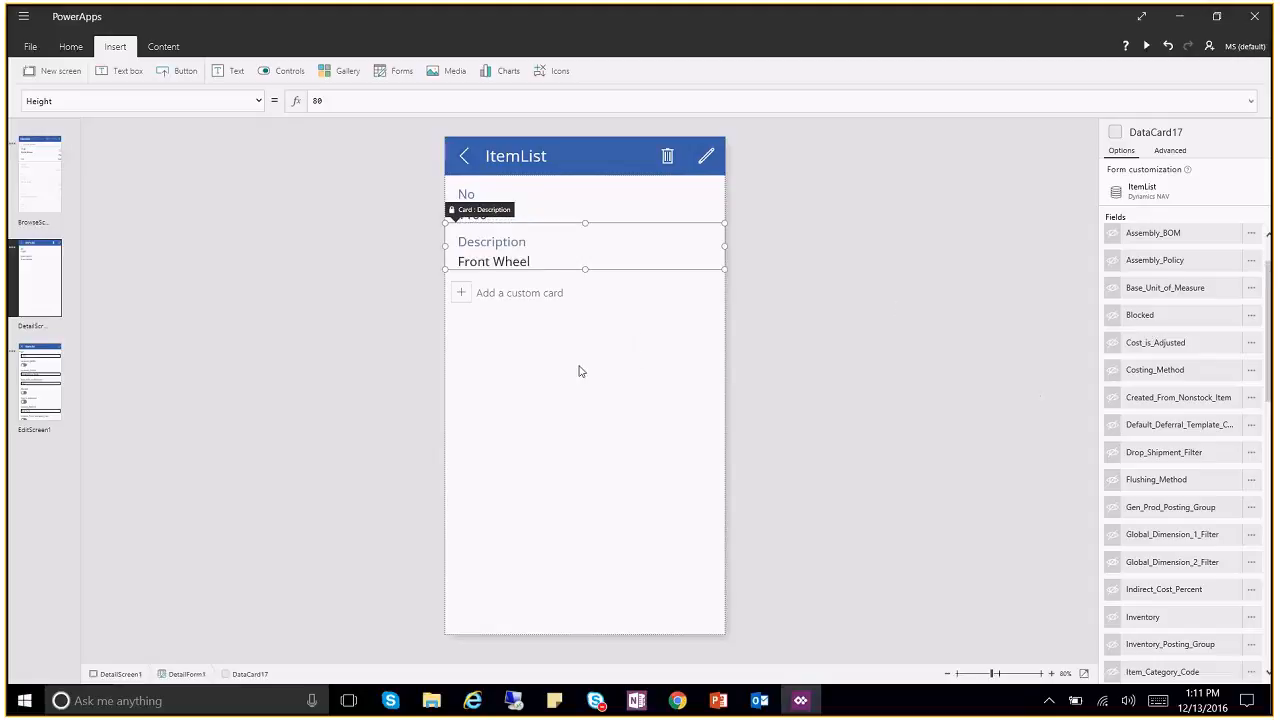
pyautogui.click(534, 341)
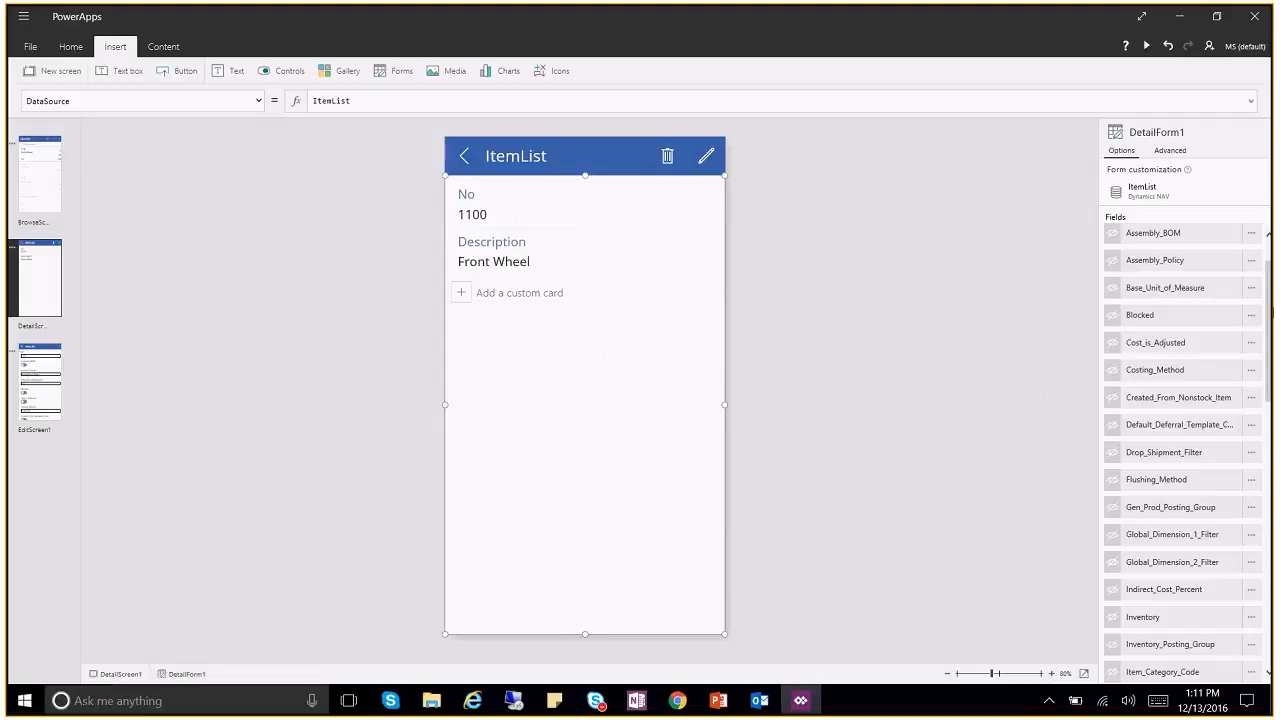
pyautogui.moveTo(1271, 329)
pyautogui.mouseDown()
pyautogui.moveTo(1271, 341)
pyautogui.moveTo(1268, 310)
pyautogui.mouseUp()
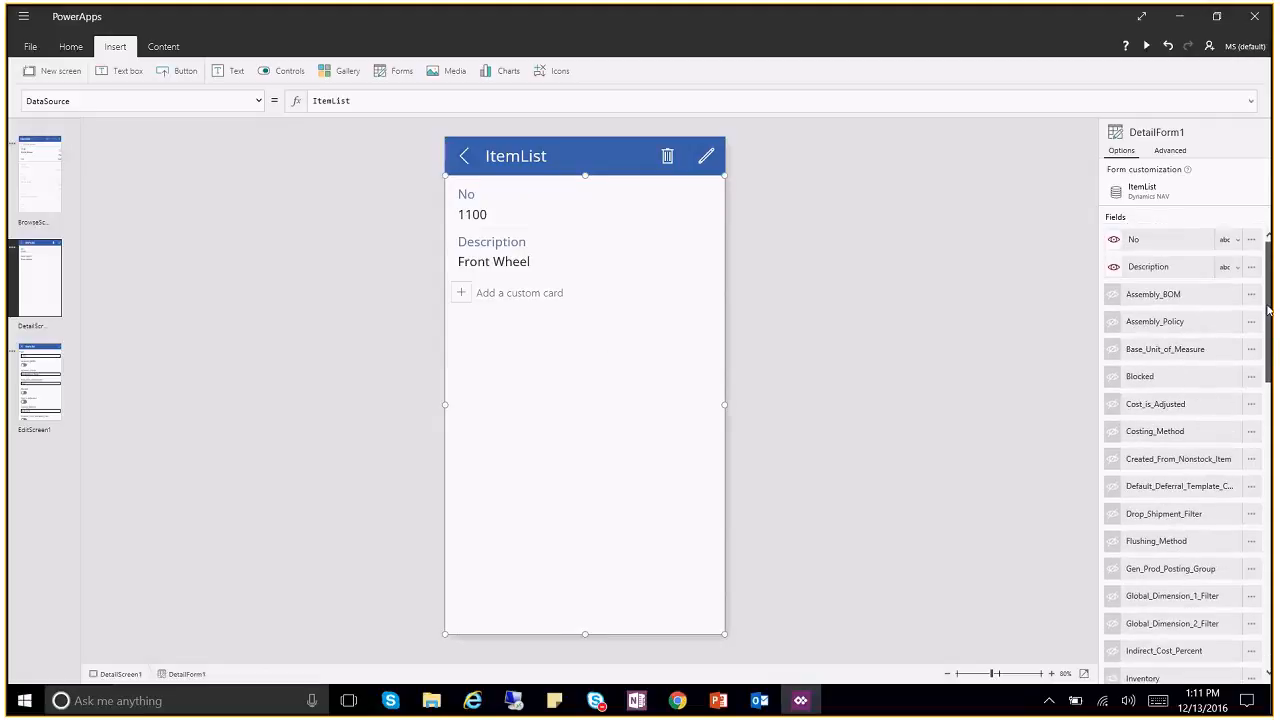
pyautogui.click(1114, 351)
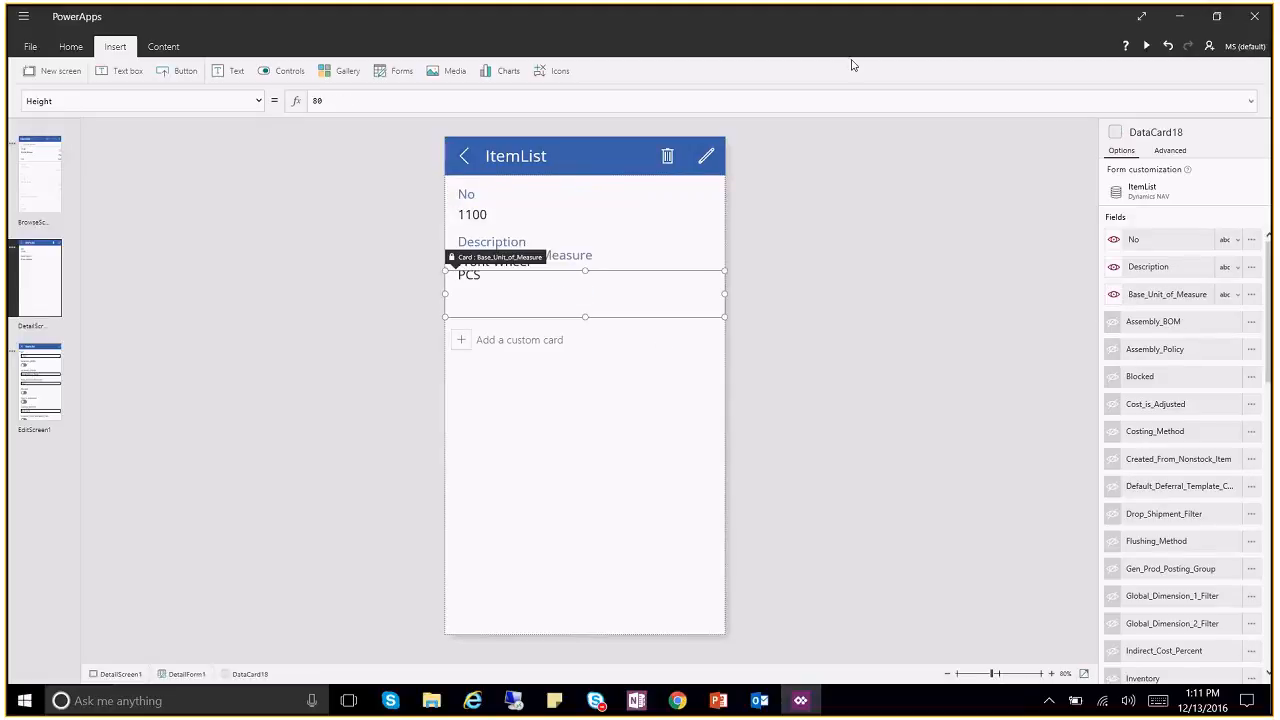
# Step: Show the Blocked, Inventory and Unit_Price fields on the detail form
pyautogui.scroll(-1, 1271, 296)
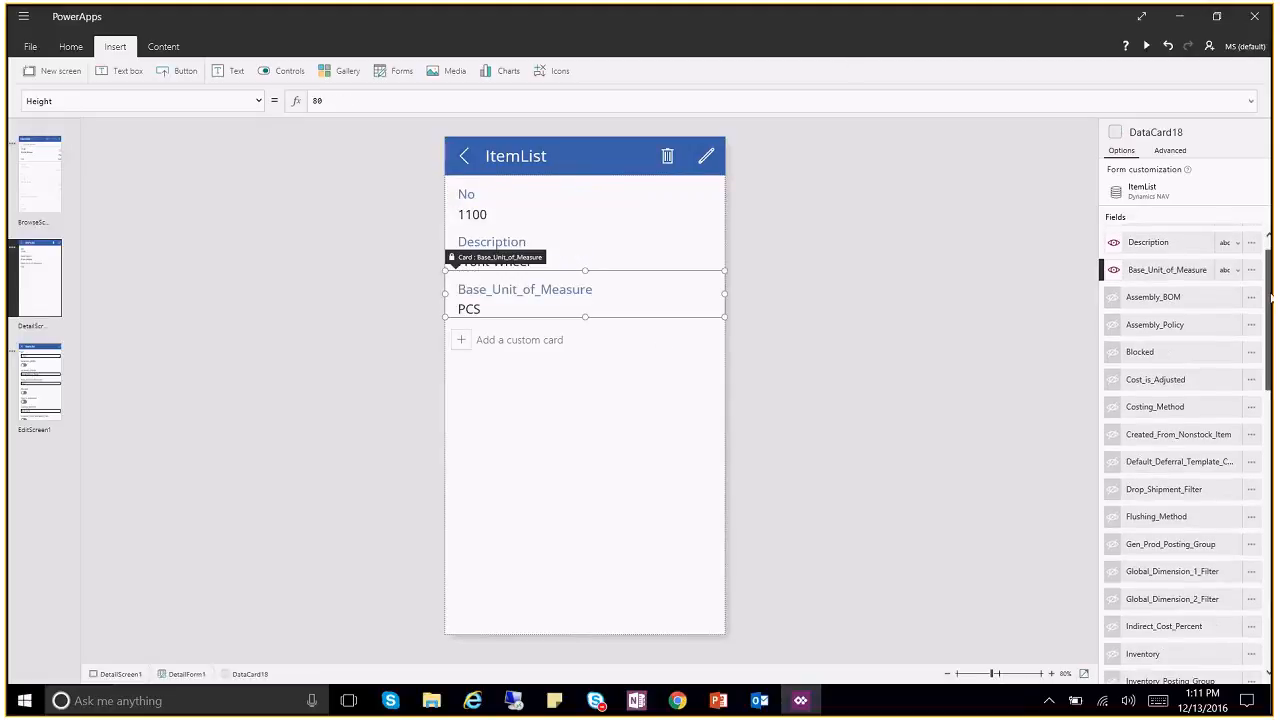
pyautogui.scroll(-1, 1271, 296)
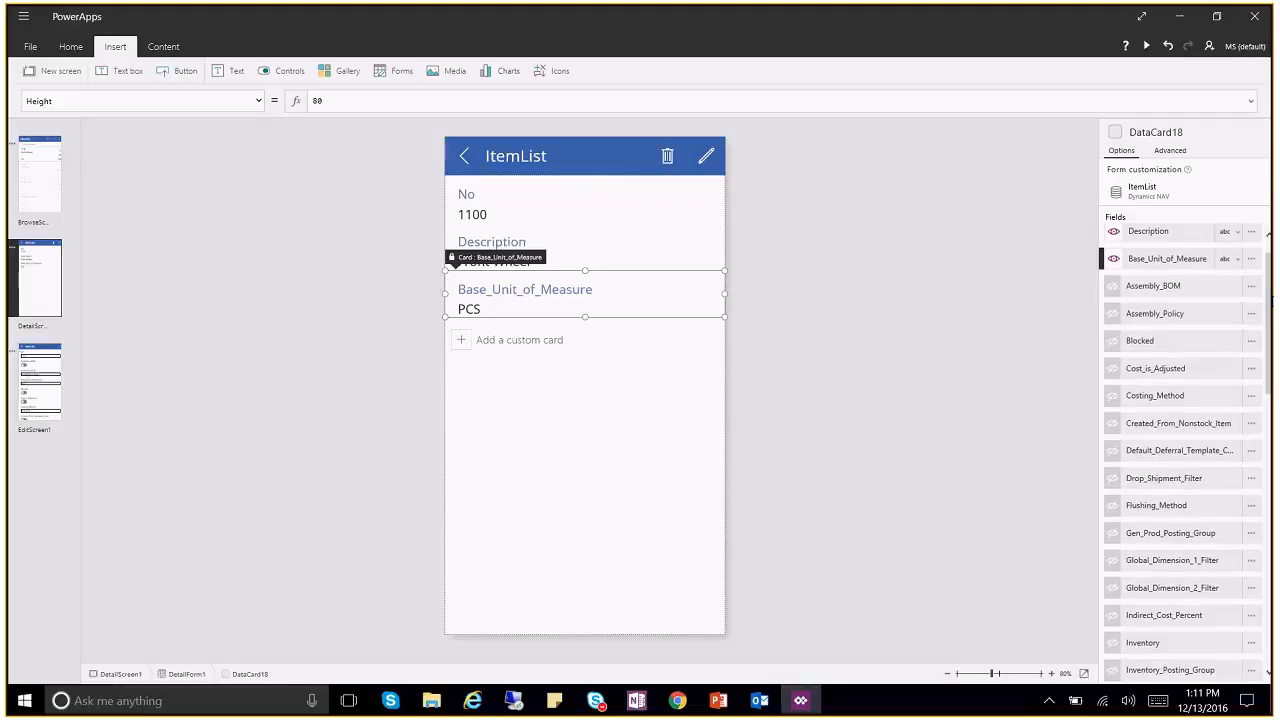
pyautogui.click(1114, 342)
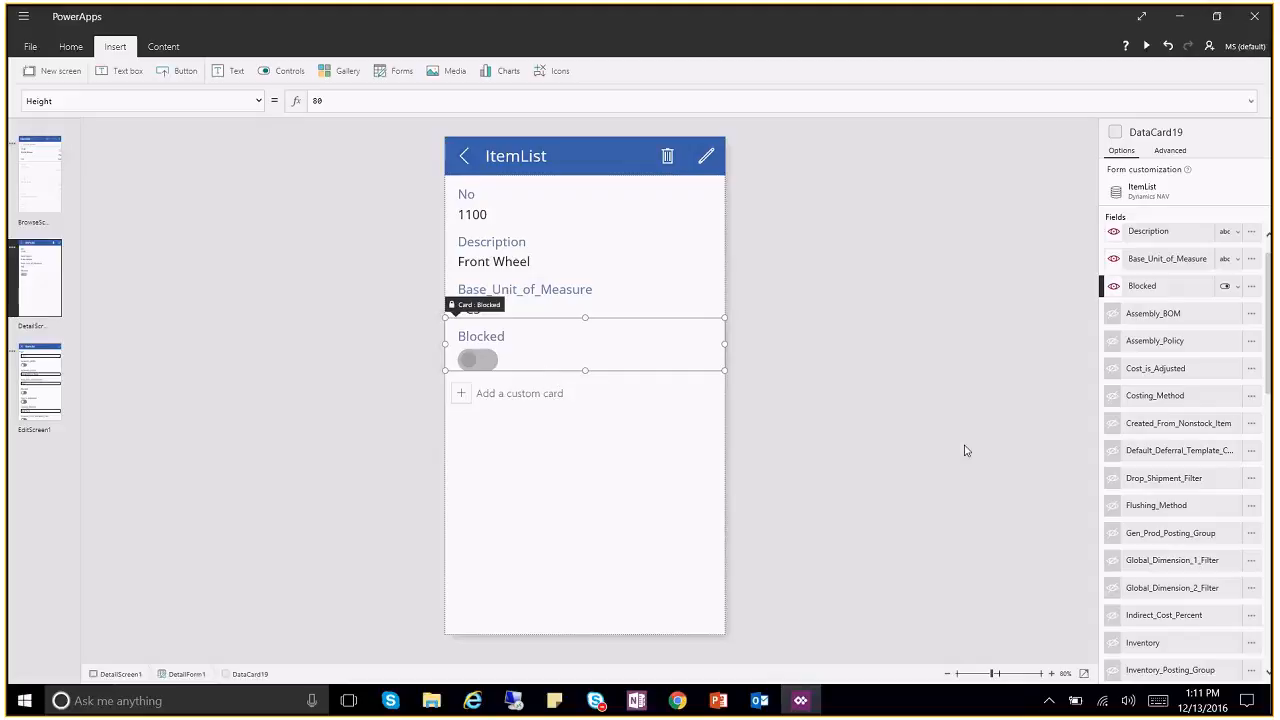
pyautogui.scroll(-3, 1163, 460)
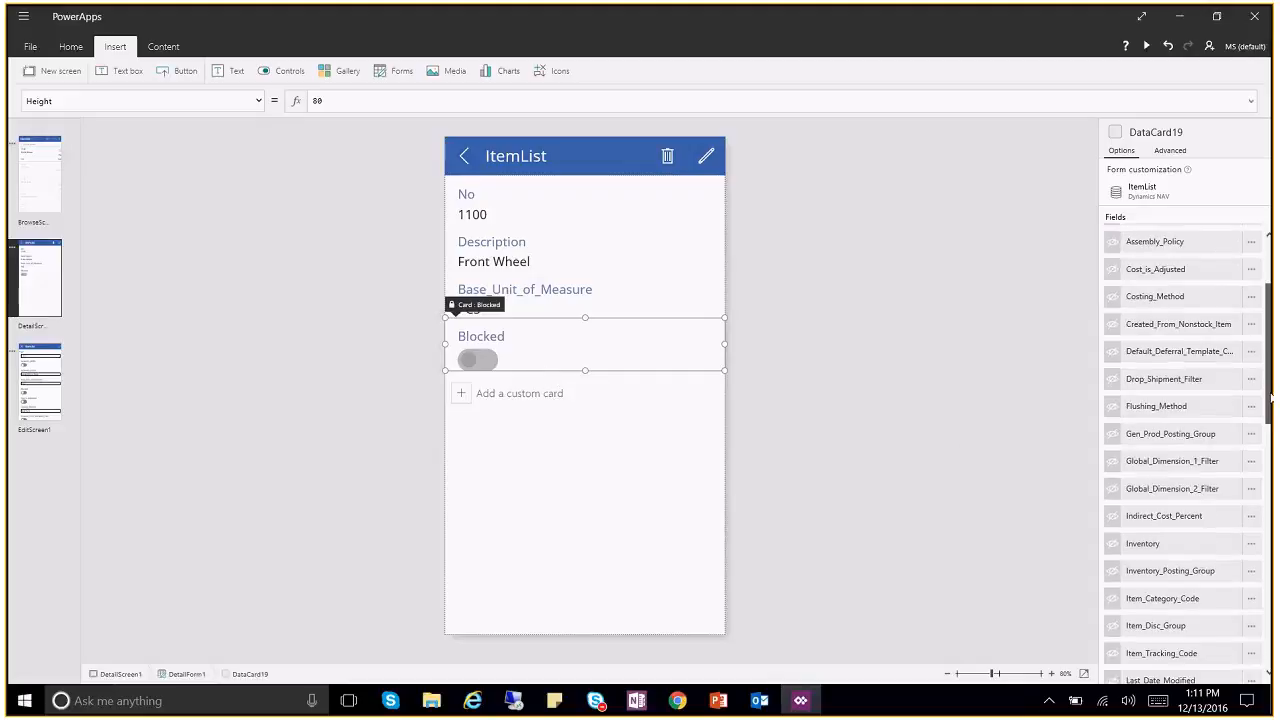
pyautogui.click(1112, 496)
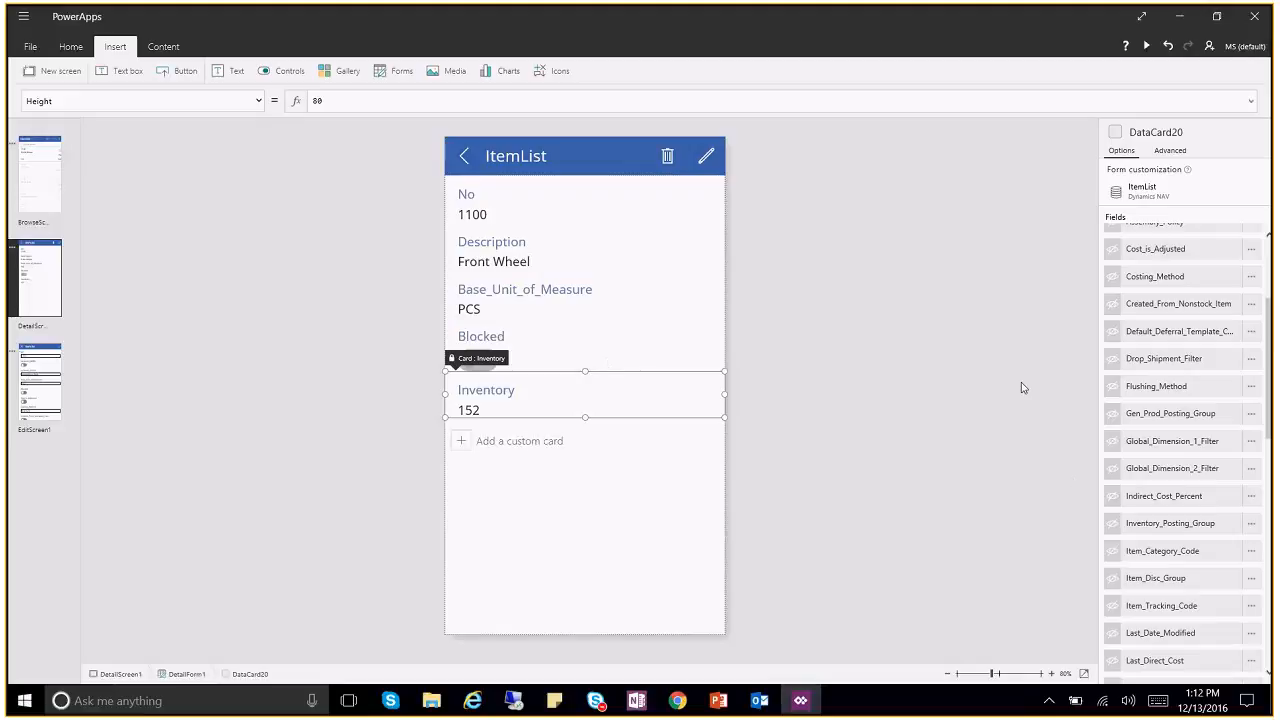
pyautogui.scroll(-5, 1268, 333)
pyautogui.scroll(-5, 1180, 450)
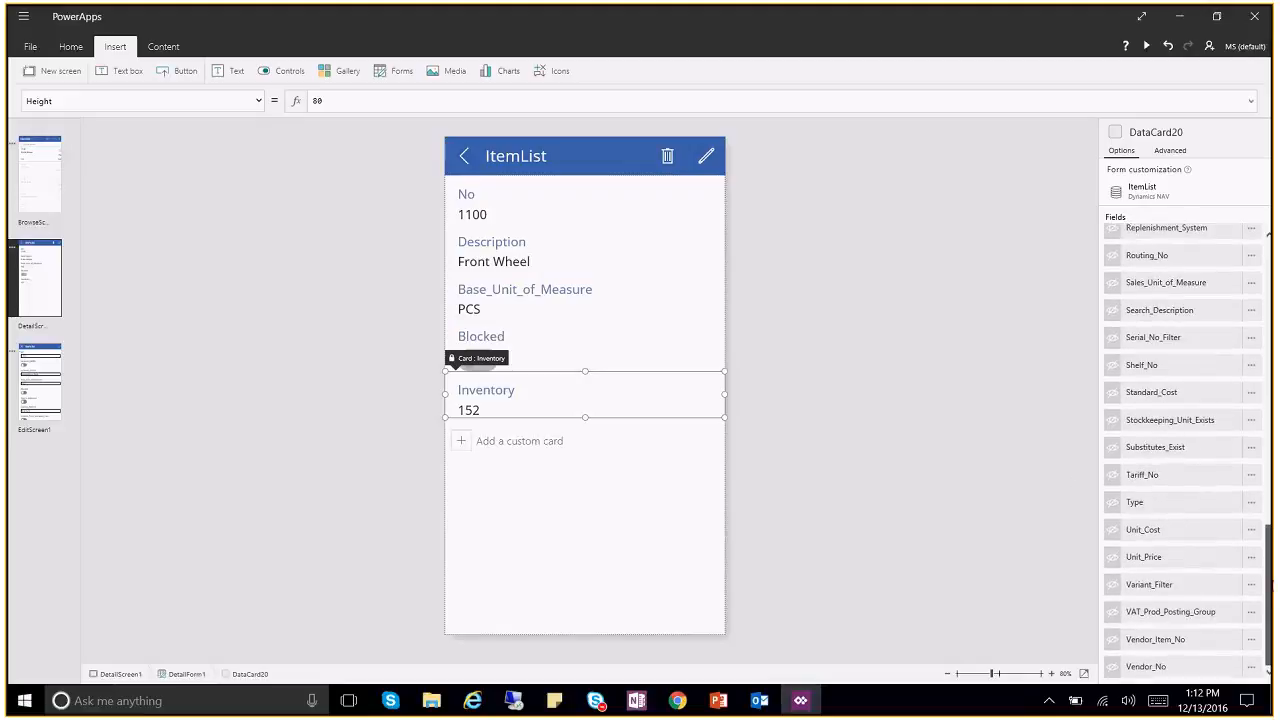
pyautogui.click(1112, 559)
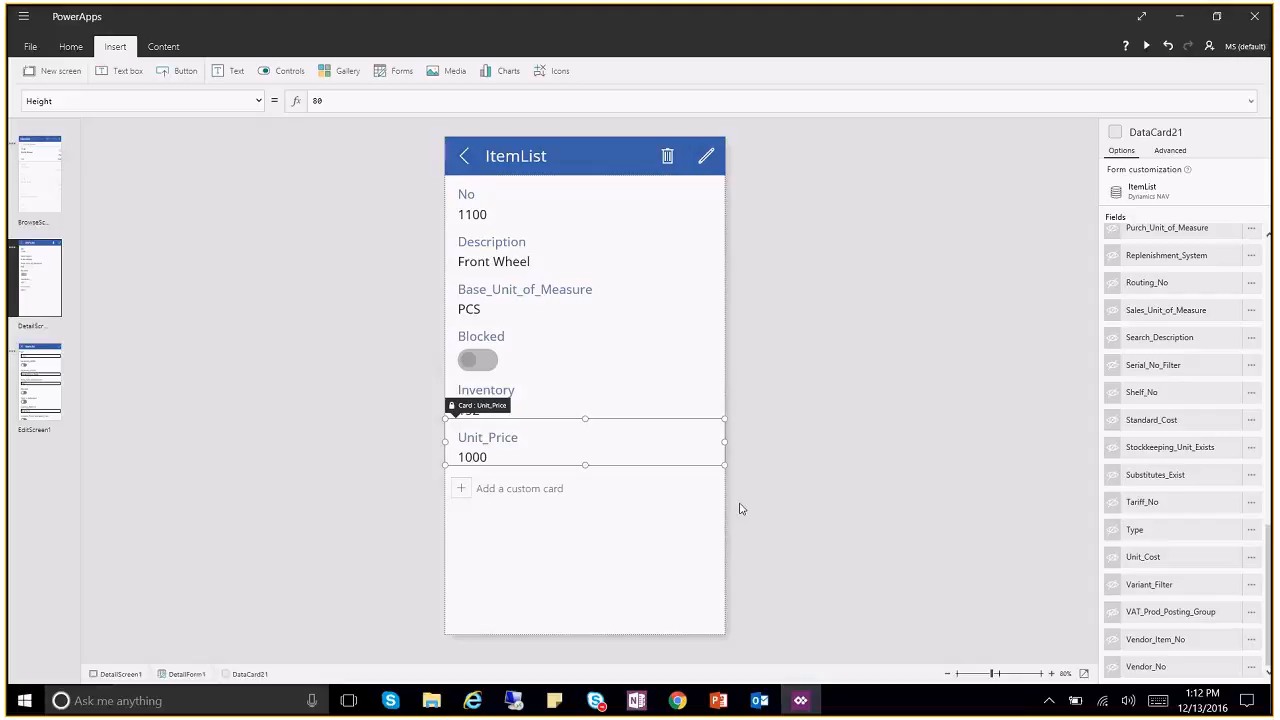
pyautogui.click(891, 431)
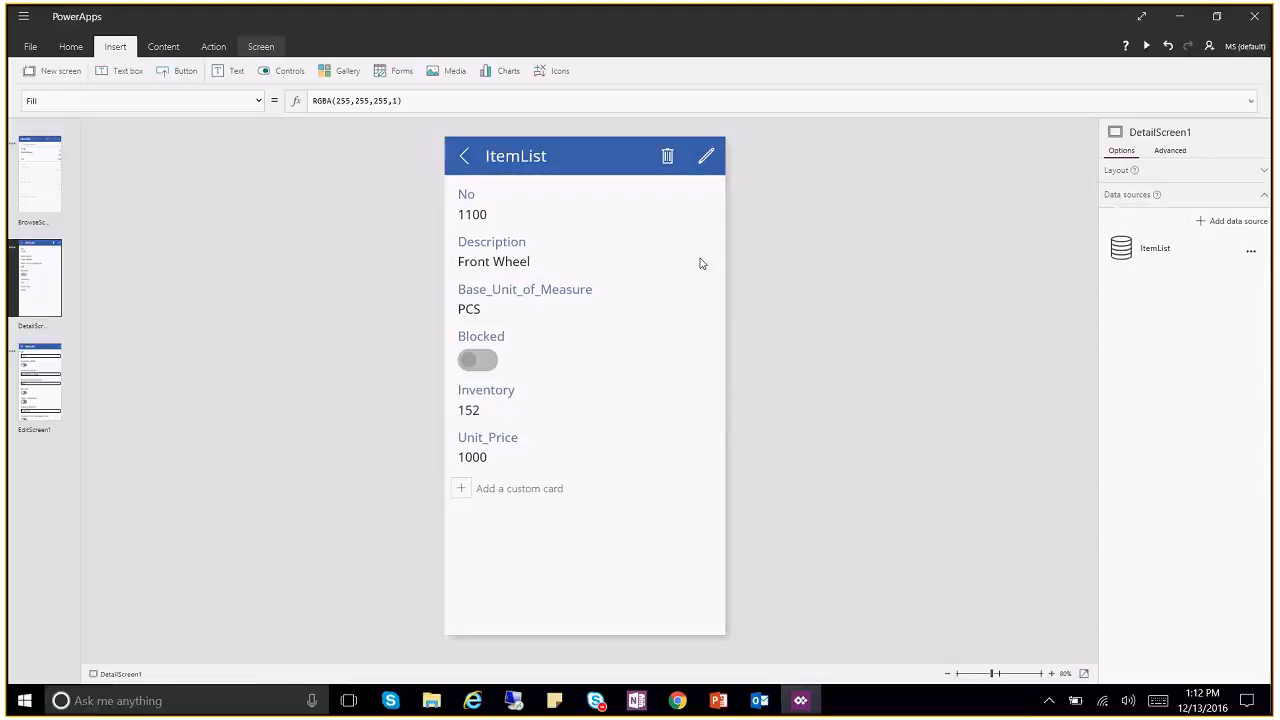
# Step: Check BrowseScreen1 and DetailScreen1, then switch to EditScreen1
pyautogui.click(55, 193)
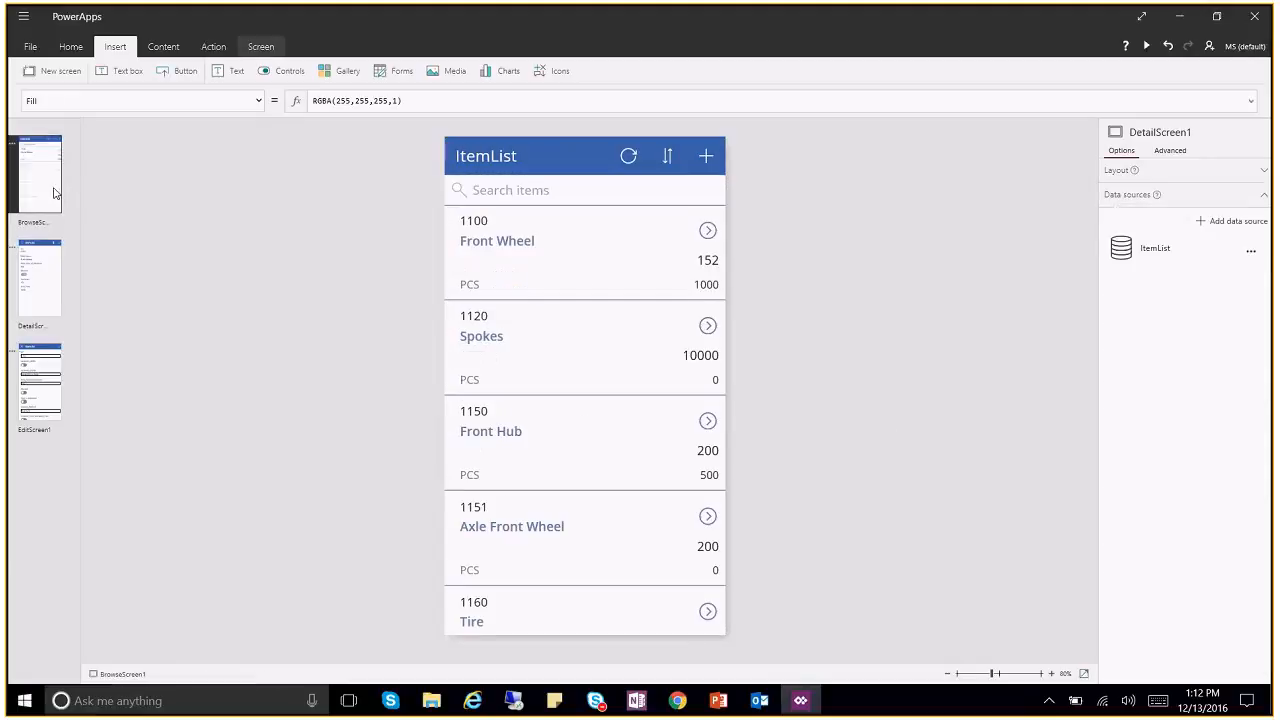
pyautogui.click(40, 280)
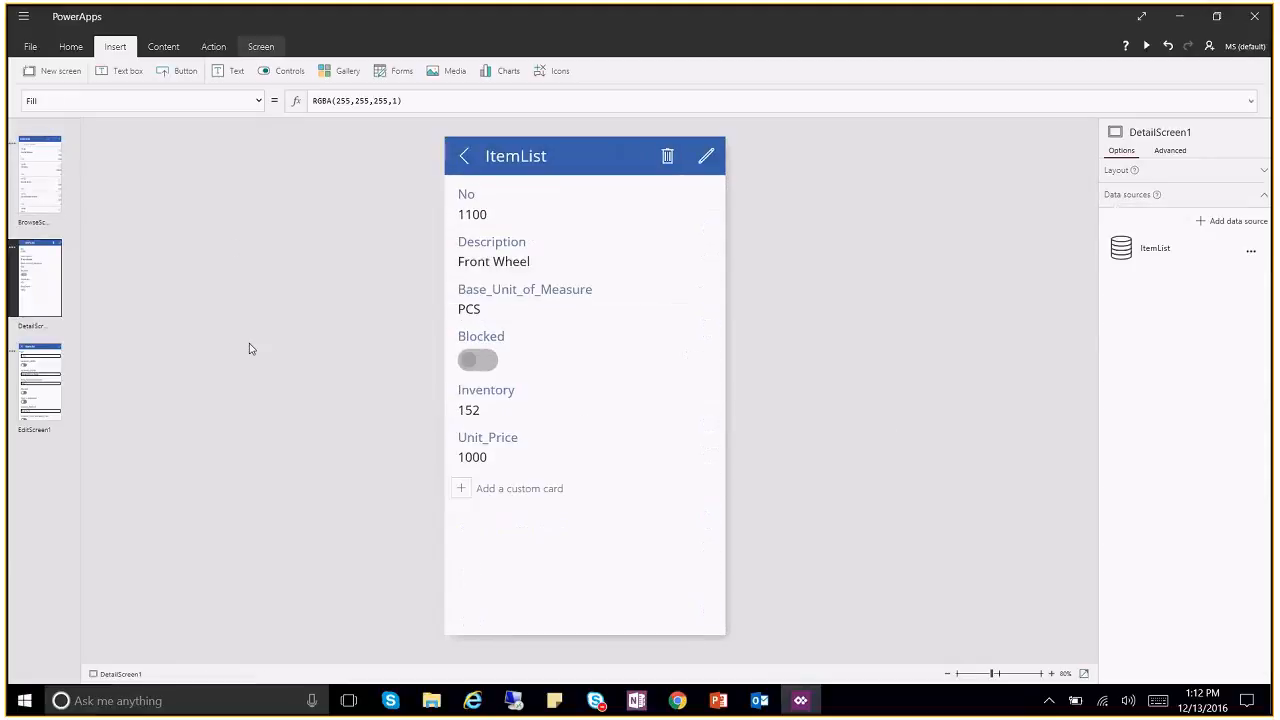
pyautogui.click(55, 370)
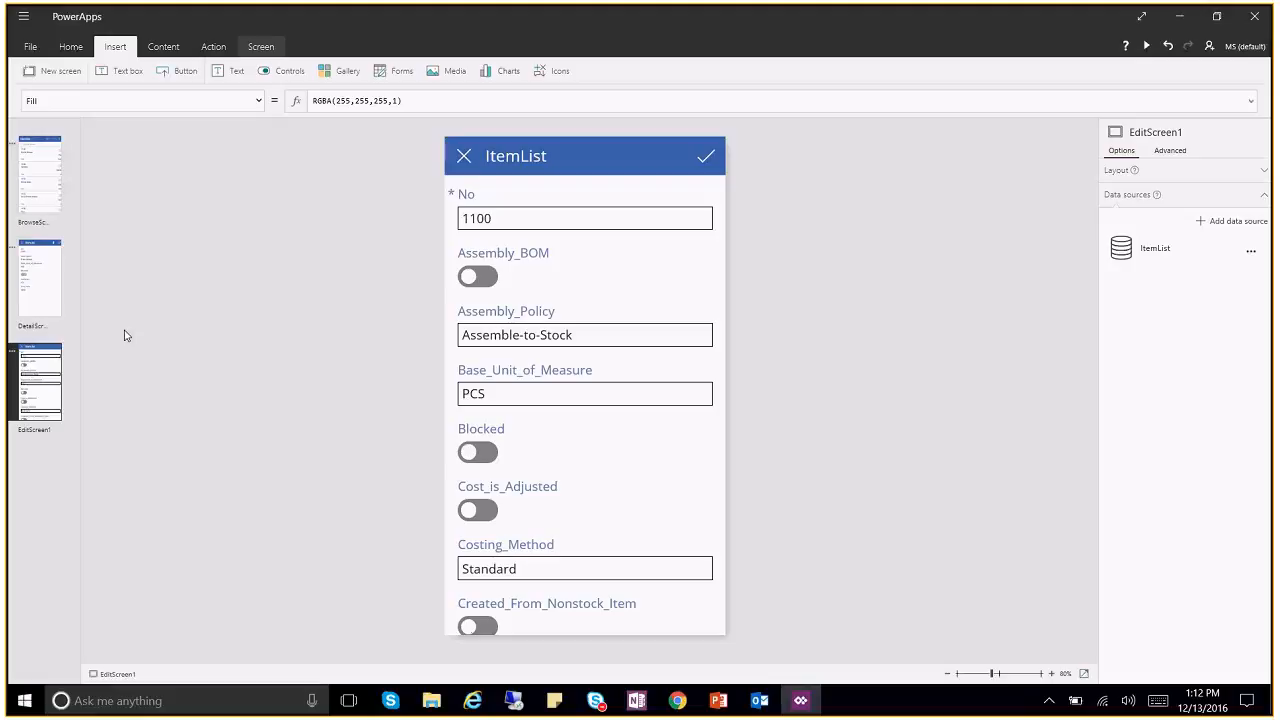
# Step: Delete EditScreen1 from the app and go back to BrowseScreen1's item gallery
pyautogui.click(12, 352)
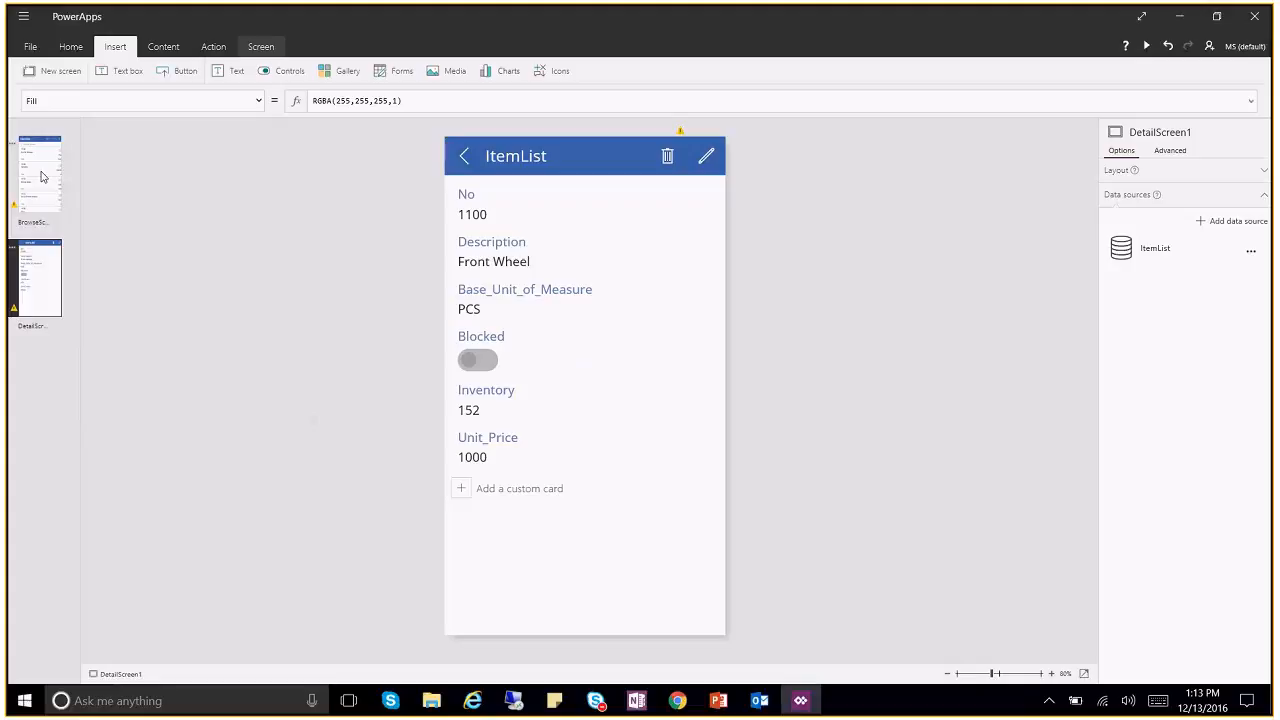
pyautogui.click(42, 177)
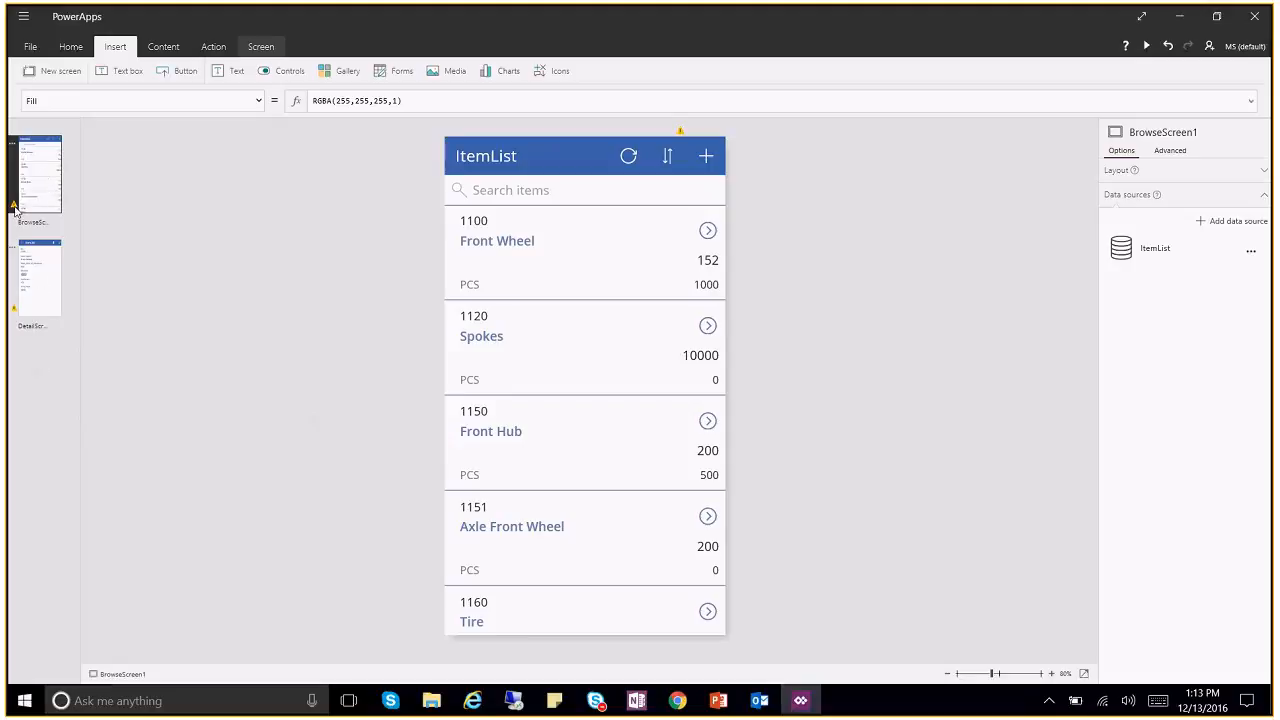
# Step: Delete the add-item + icon from the browse screen header
pyautogui.click(680, 134)
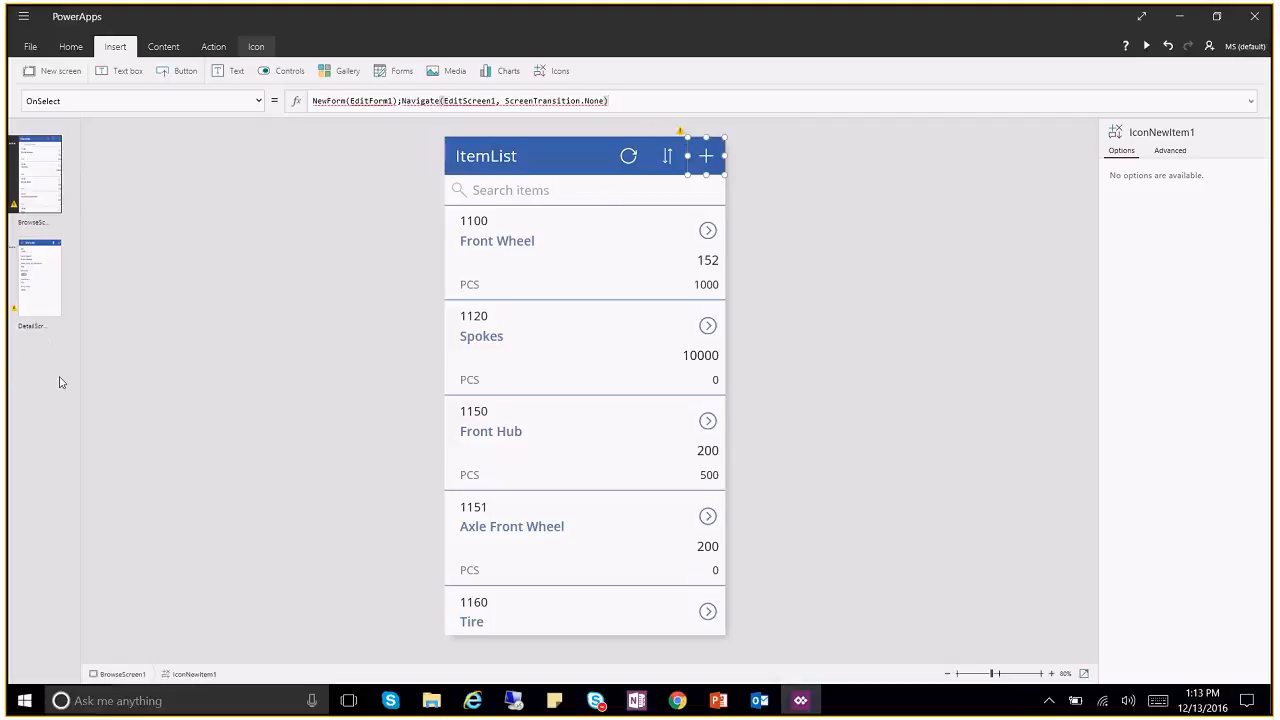
pyautogui.moveTo(681, 133)
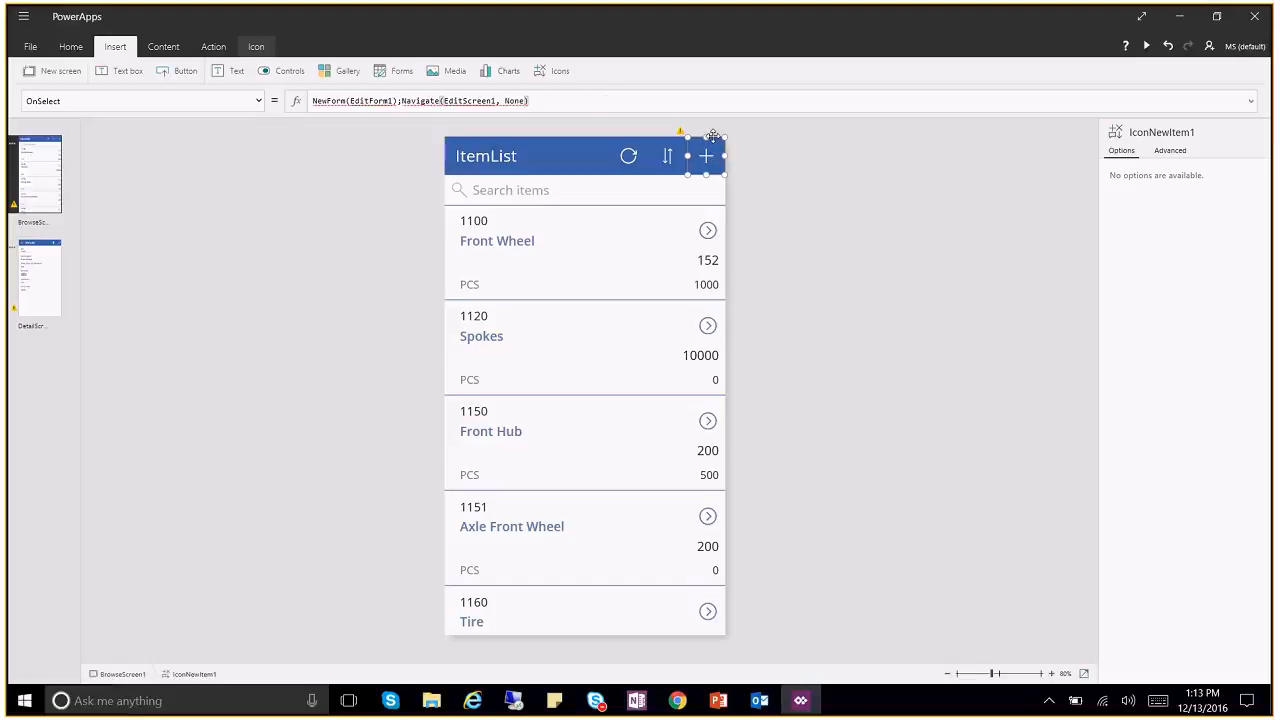
pyautogui.click(714, 142)
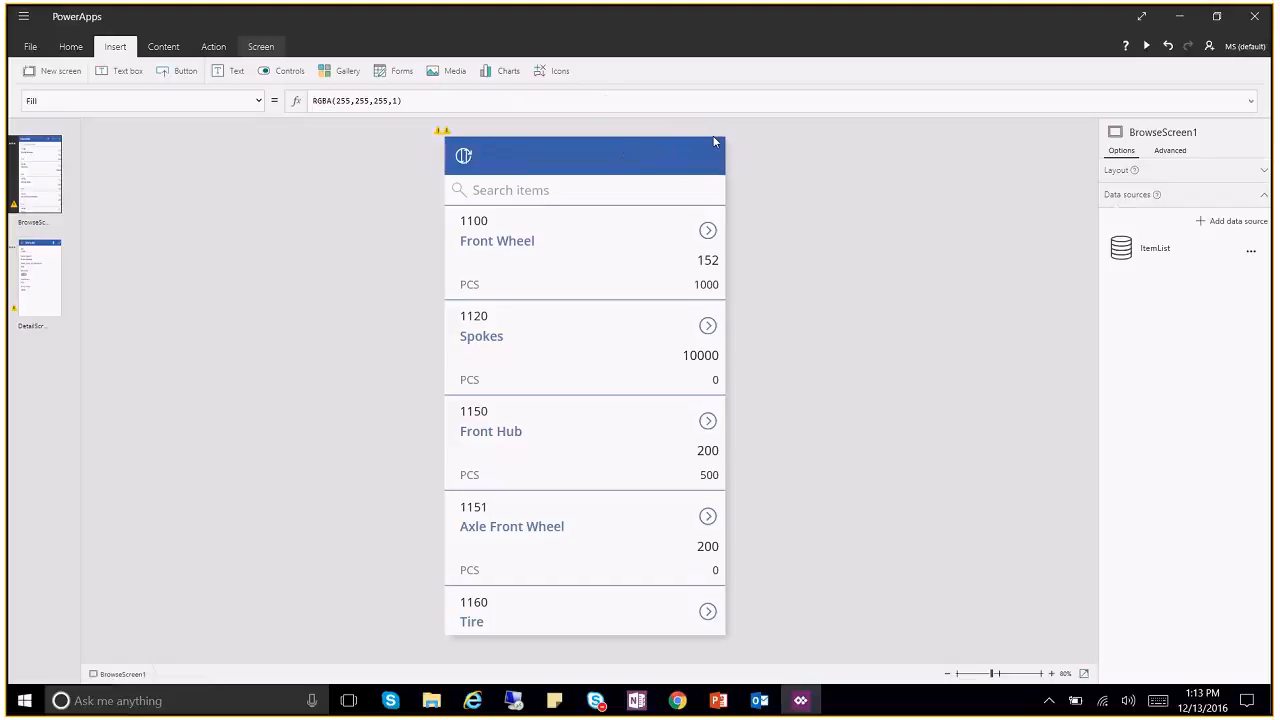
# Step: Move the sort and refresh icons to the right end of the header
pyautogui.click(463, 158)
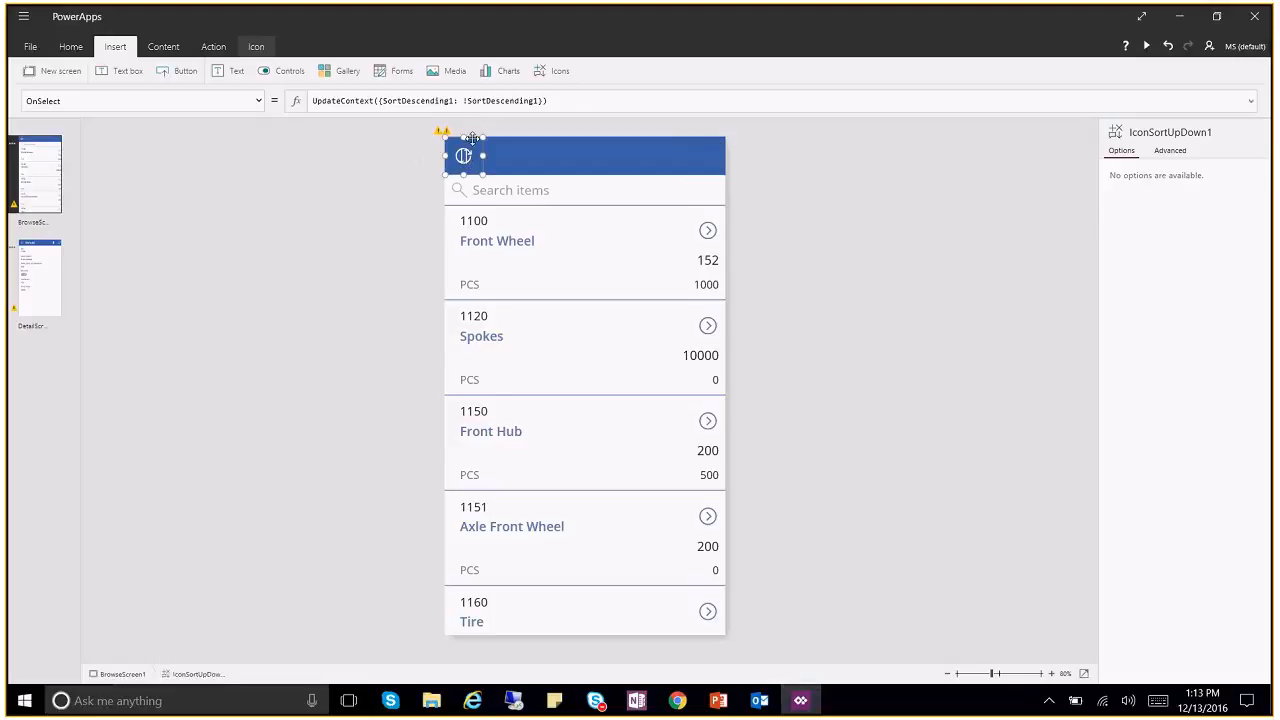
pyautogui.moveTo(472, 139); pyautogui.dragTo(716, 141)
pyautogui.click(463, 156)
pyautogui.moveTo(477, 133); pyautogui.dragTo(680, 133)
pyautogui.click(823, 177)
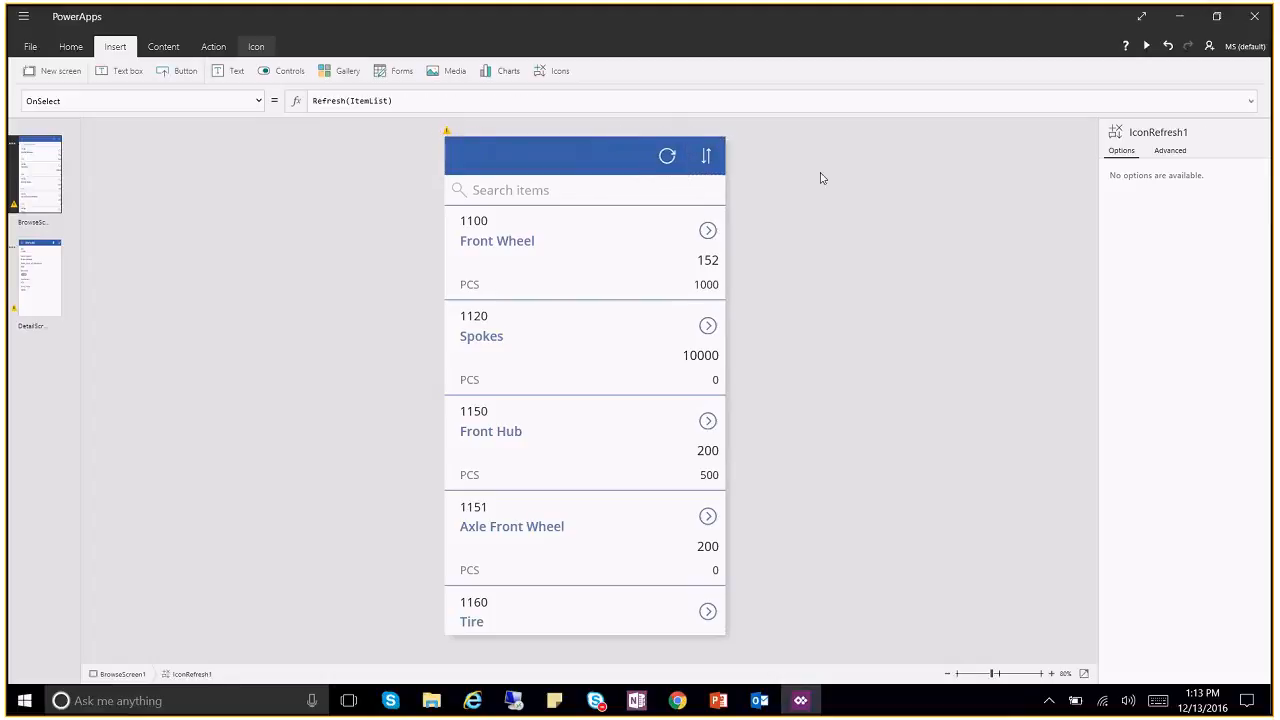
# Step: Widen the ItemList title label to 273 so the full title shows
pyautogui.click(452, 138)
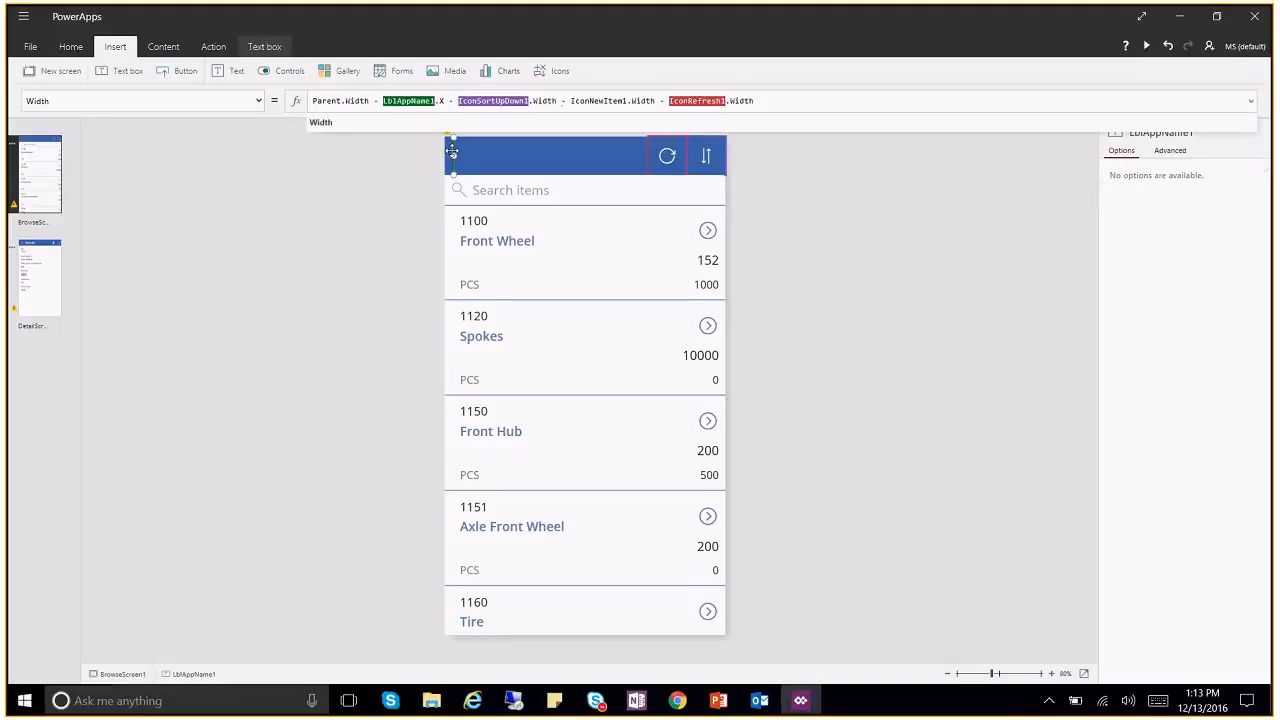
pyautogui.moveTo(454, 155); pyautogui.dragTo(572, 150)
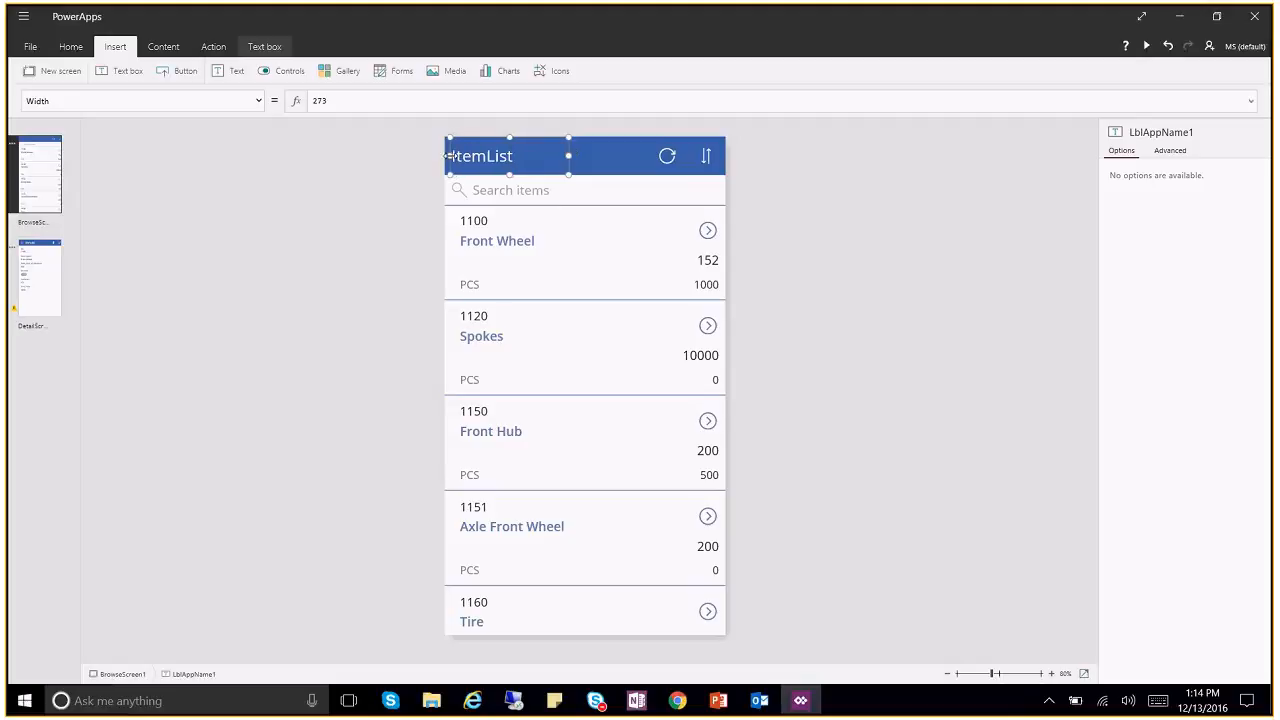
pyautogui.click(871, 237)
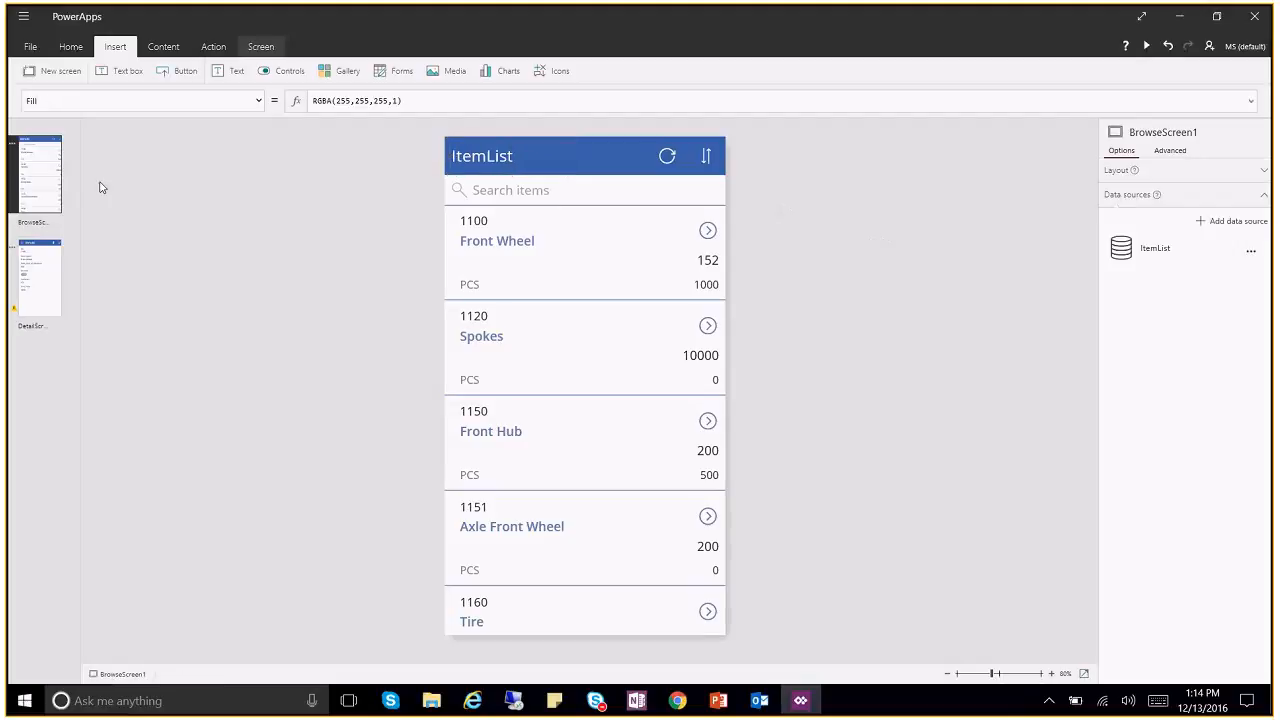
# Step: On DetailScreen1, delete the edit pencil and trash icons from the header
pyautogui.click(30, 285)
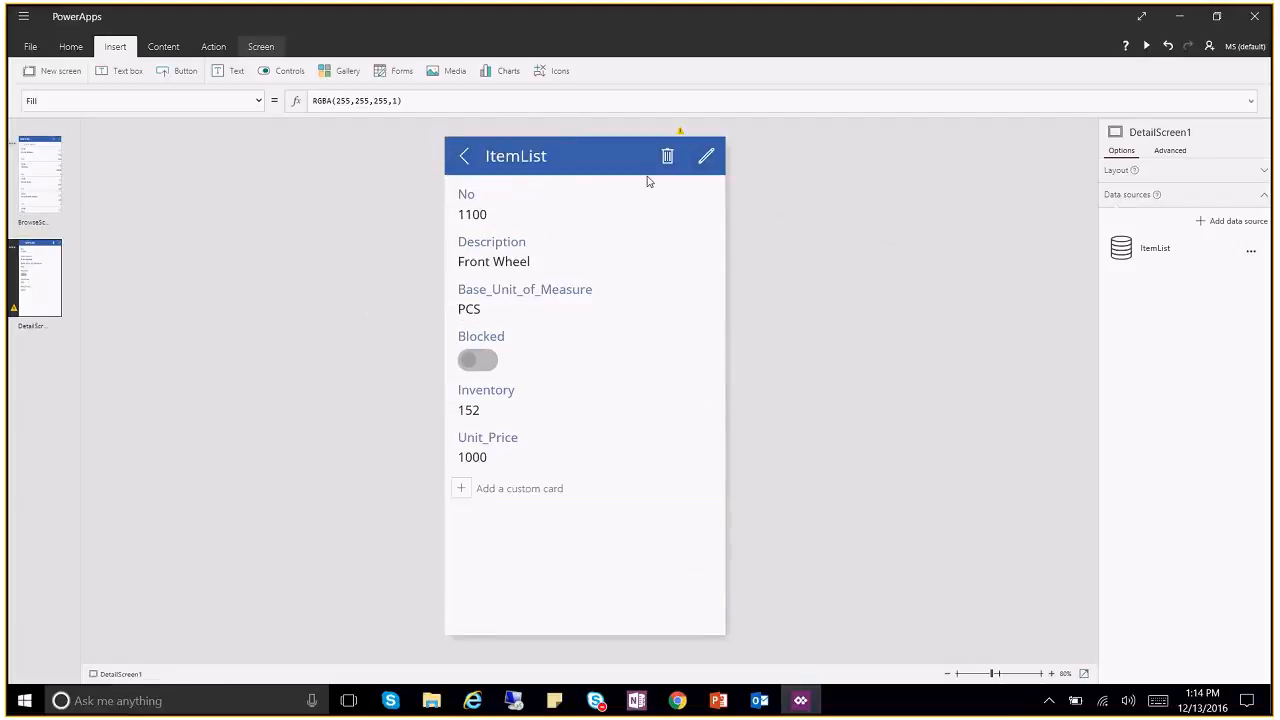
pyautogui.click(703, 143)
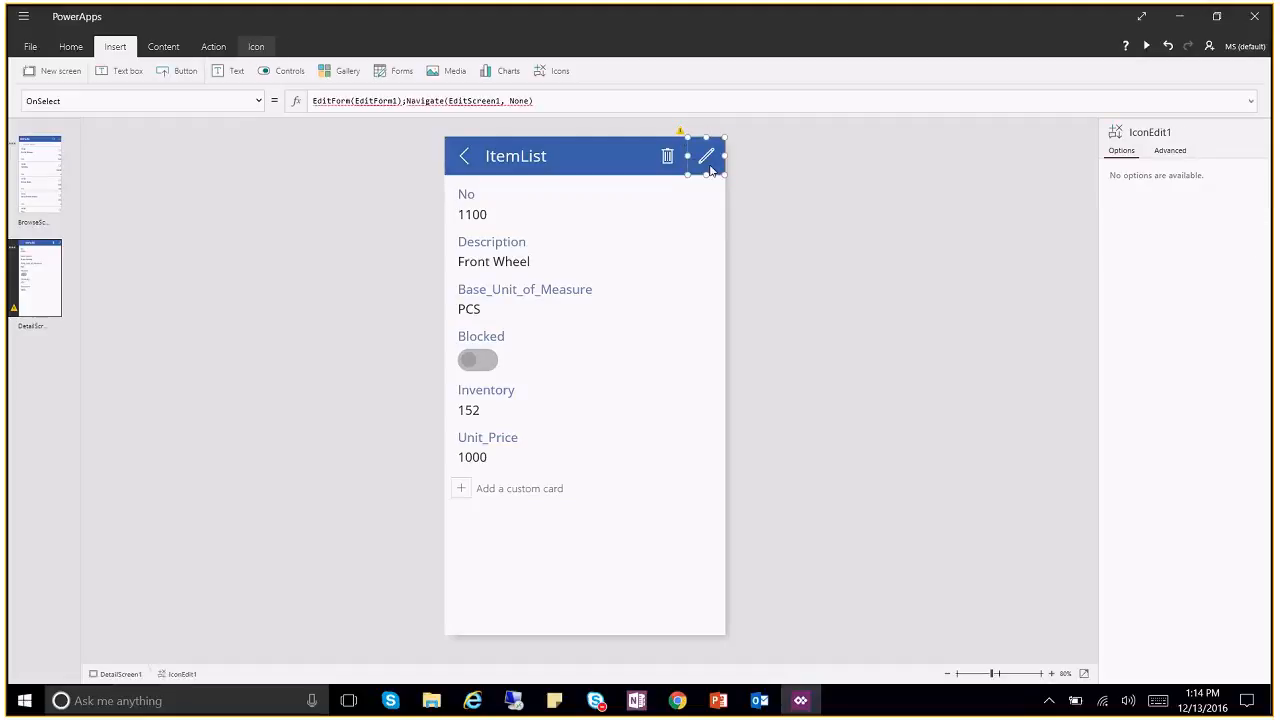
pyautogui.press('Delete')
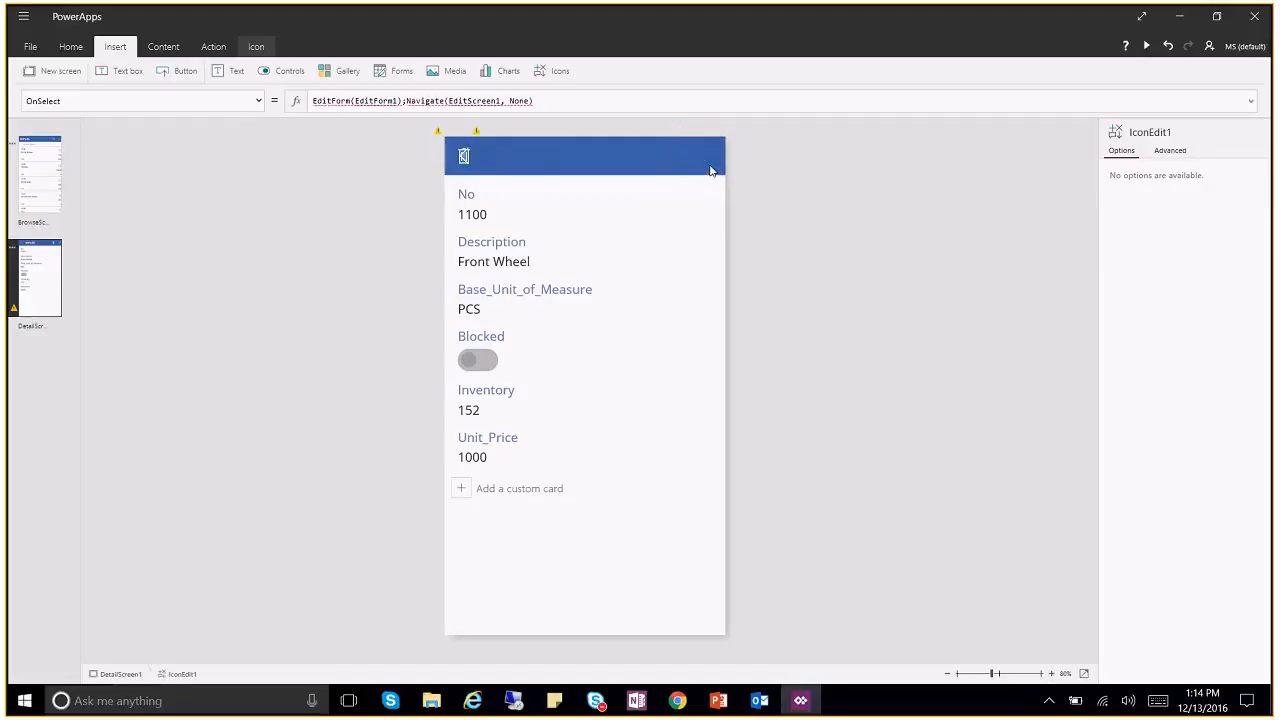
pyautogui.click(480, 147)
pyautogui.moveTo(470, 142); pyautogui.dragTo(705, 137)
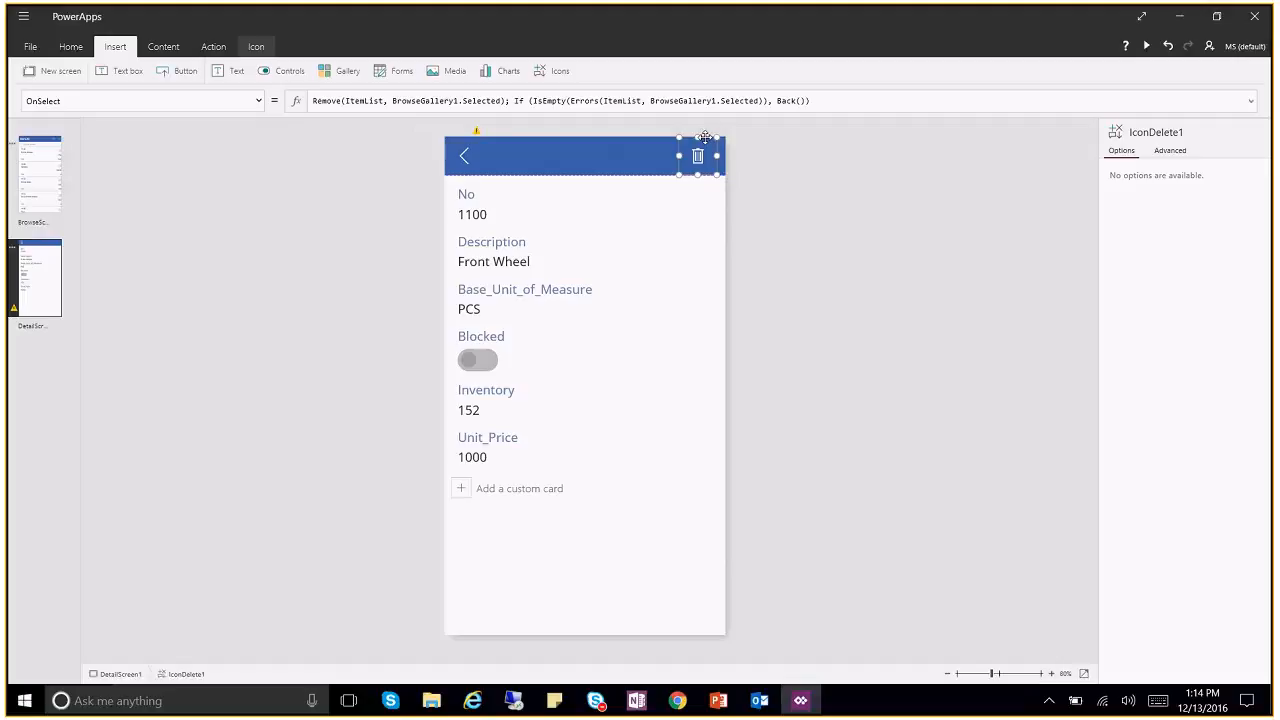
pyautogui.press('Delete')
# Step: Widen the DetailScreen1 title label to 292 and change its text to 'Item Details'
pyautogui.click(462, 157)
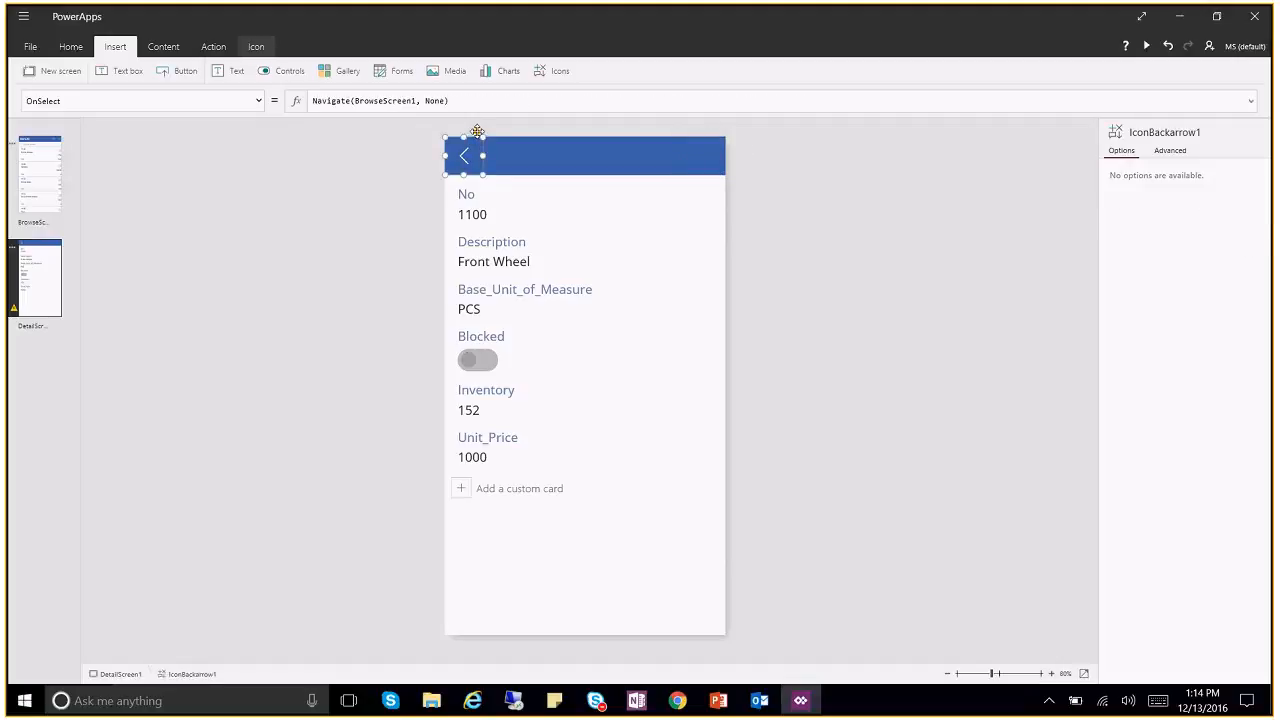
pyautogui.click(479, 131)
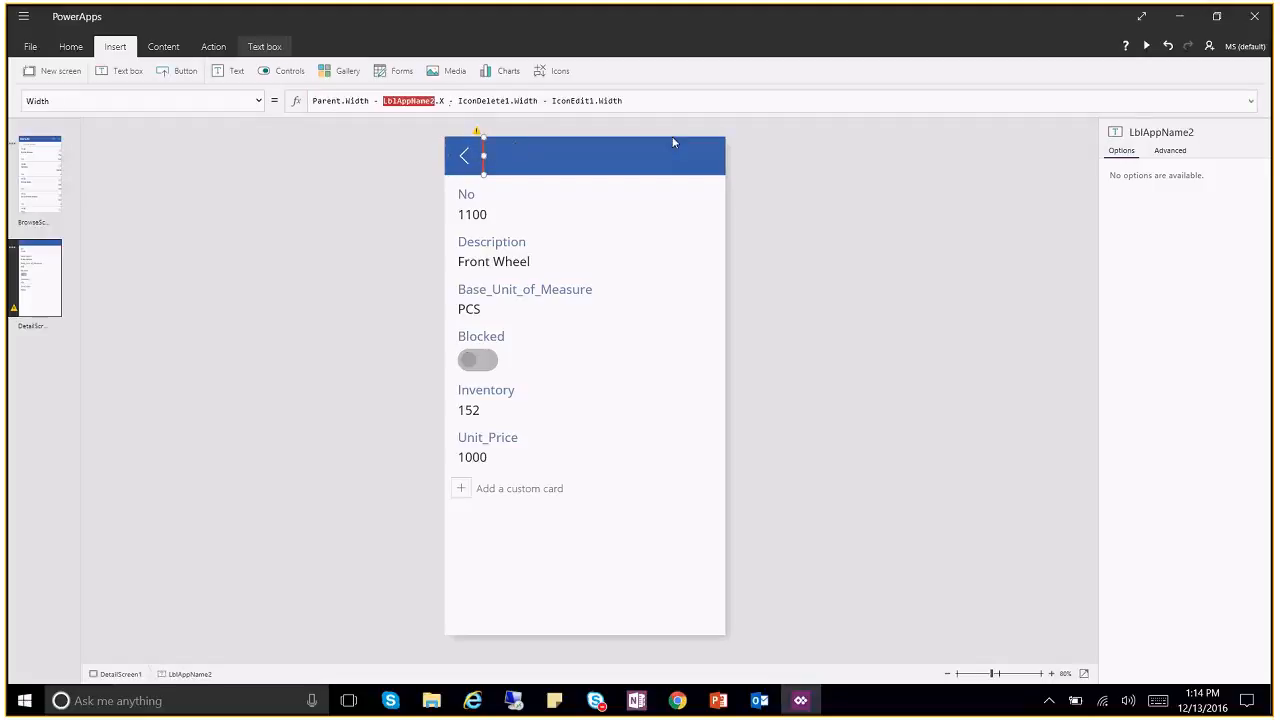
pyautogui.moveTo(484, 155); pyautogui.dragTo(611, 155)
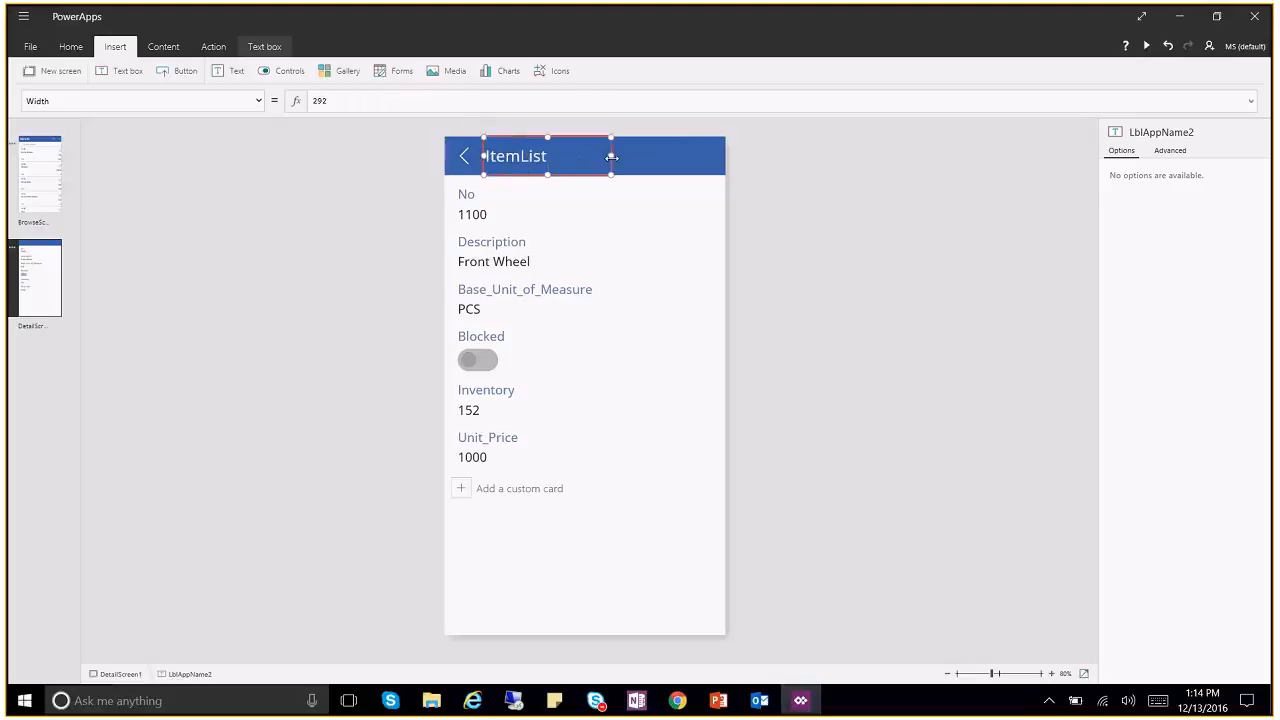
pyautogui.click(435, 260)
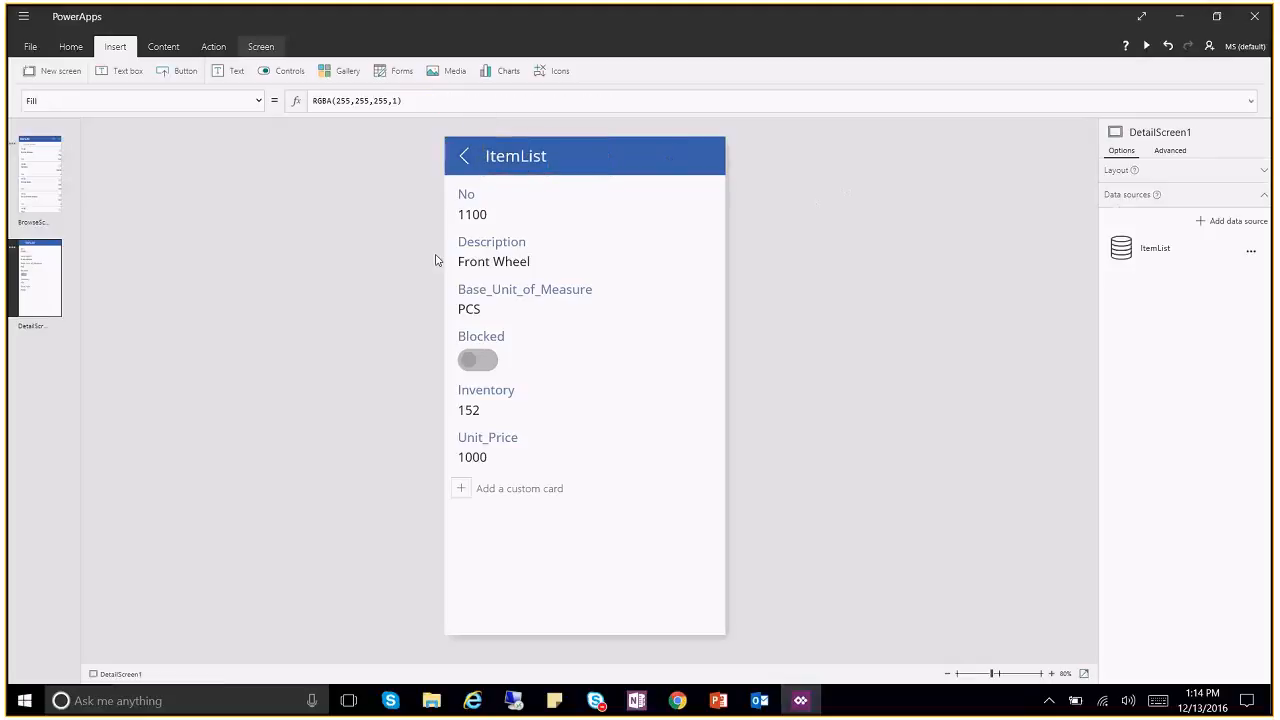
pyautogui.click(510, 158)
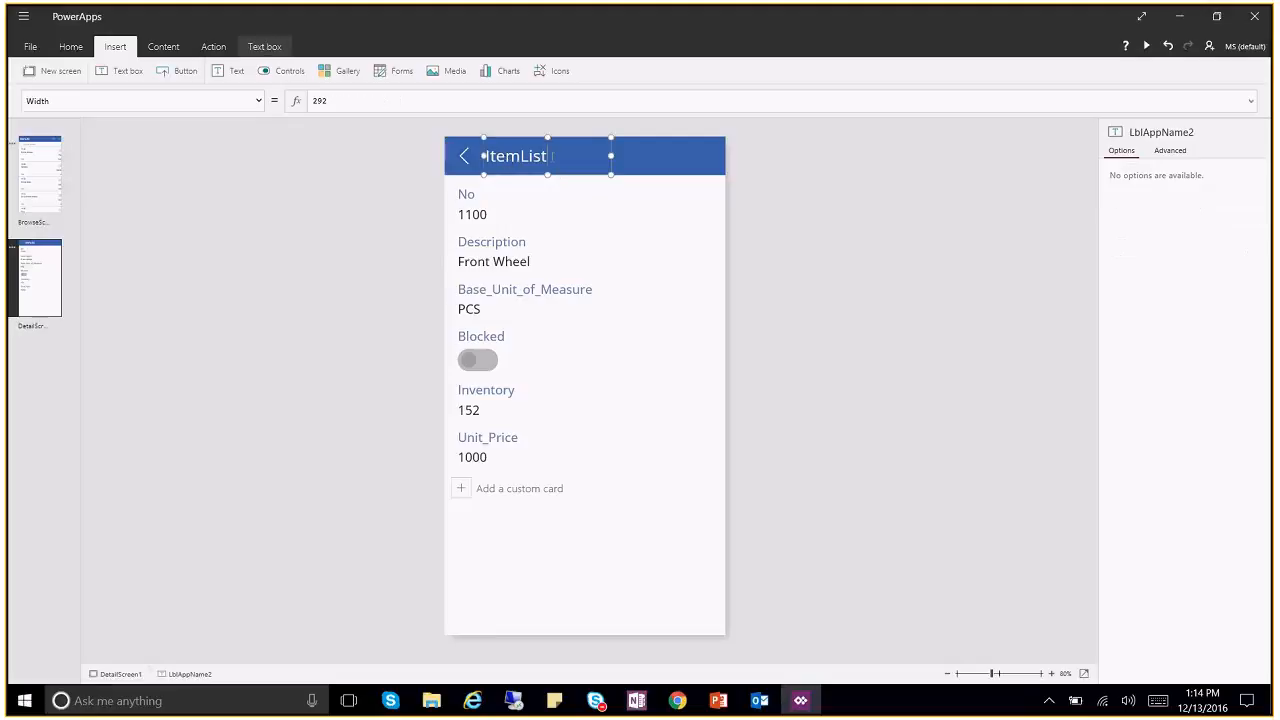
pyautogui.hotkey('shift', 'Left')
pyautogui.hotkey('shift', 'Left')
pyautogui.press('BackSpace')
pyautogui.write('Details')
pyautogui.click(905, 362)
# Step: On BrowseScreen1, inspect the refresh icon's OnSelect formula Refresh(ItemList), then the sort icon's formula
pyautogui.click(28, 190)
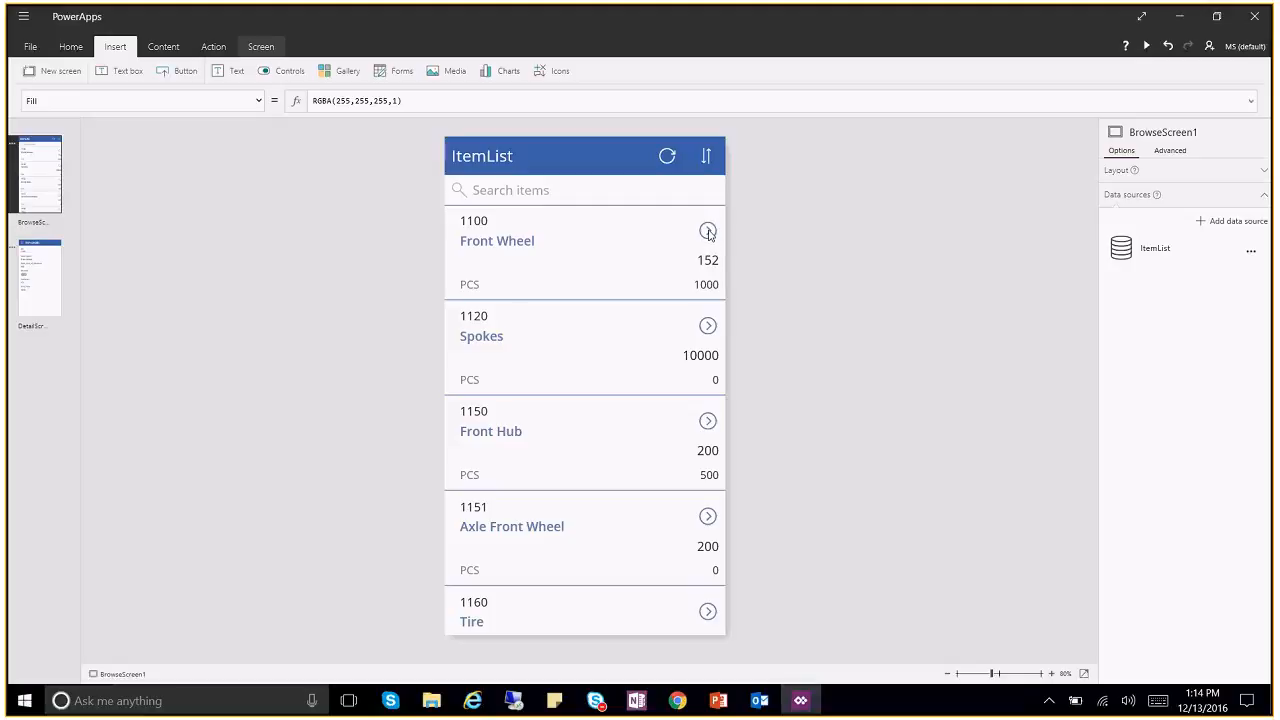
pyautogui.click(675, 164)
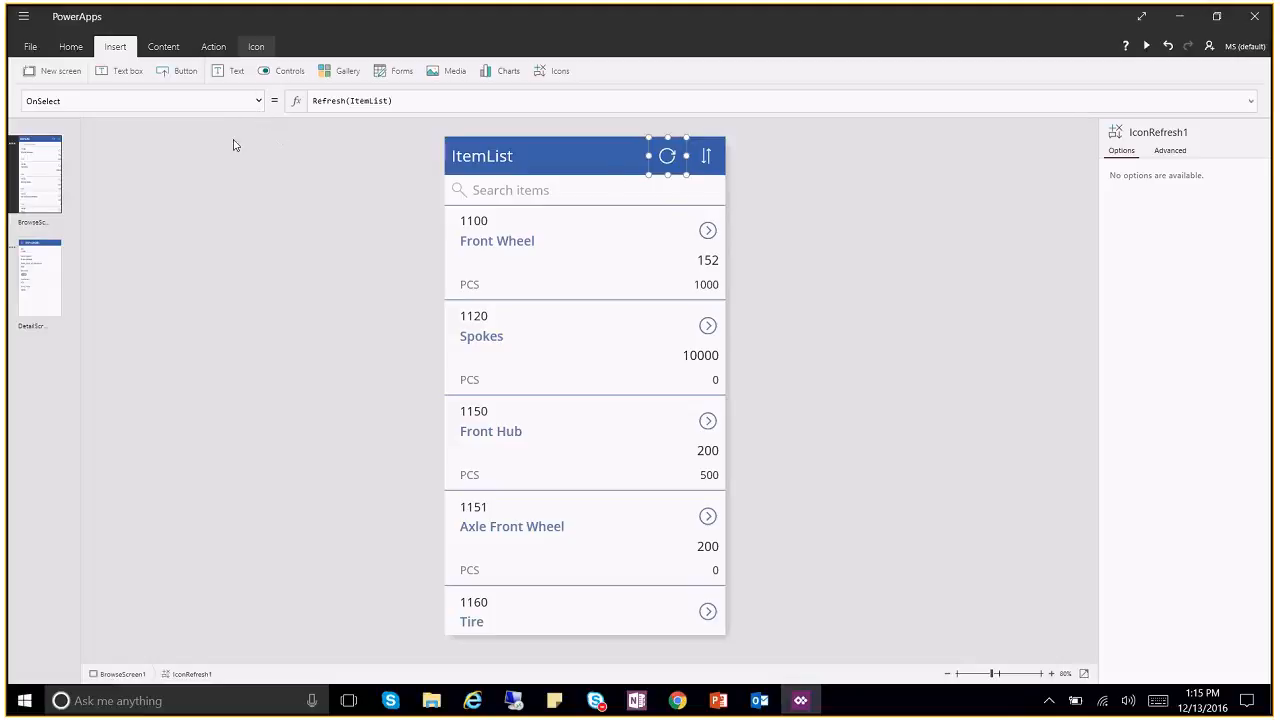
pyautogui.click(82, 100)
pyautogui.click(412, 100)
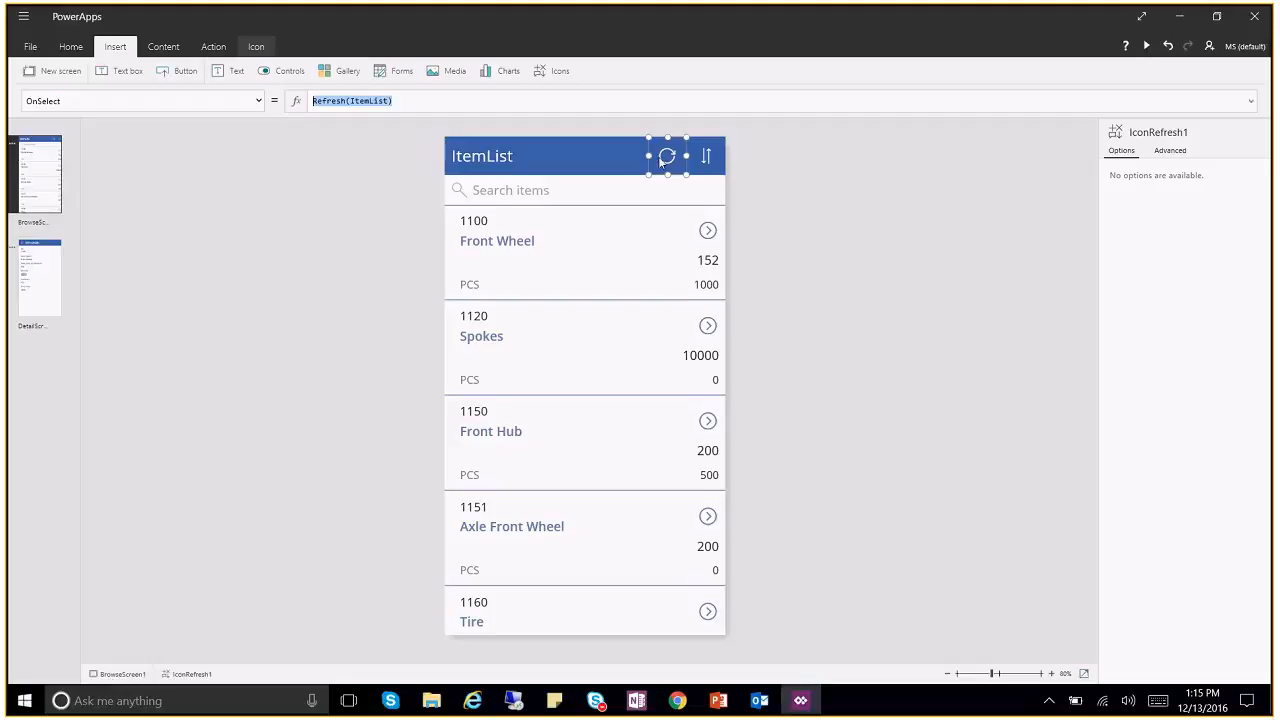
pyautogui.click(413, 101)
pyautogui.moveTo(413, 102); pyautogui.dragTo(298, 105)
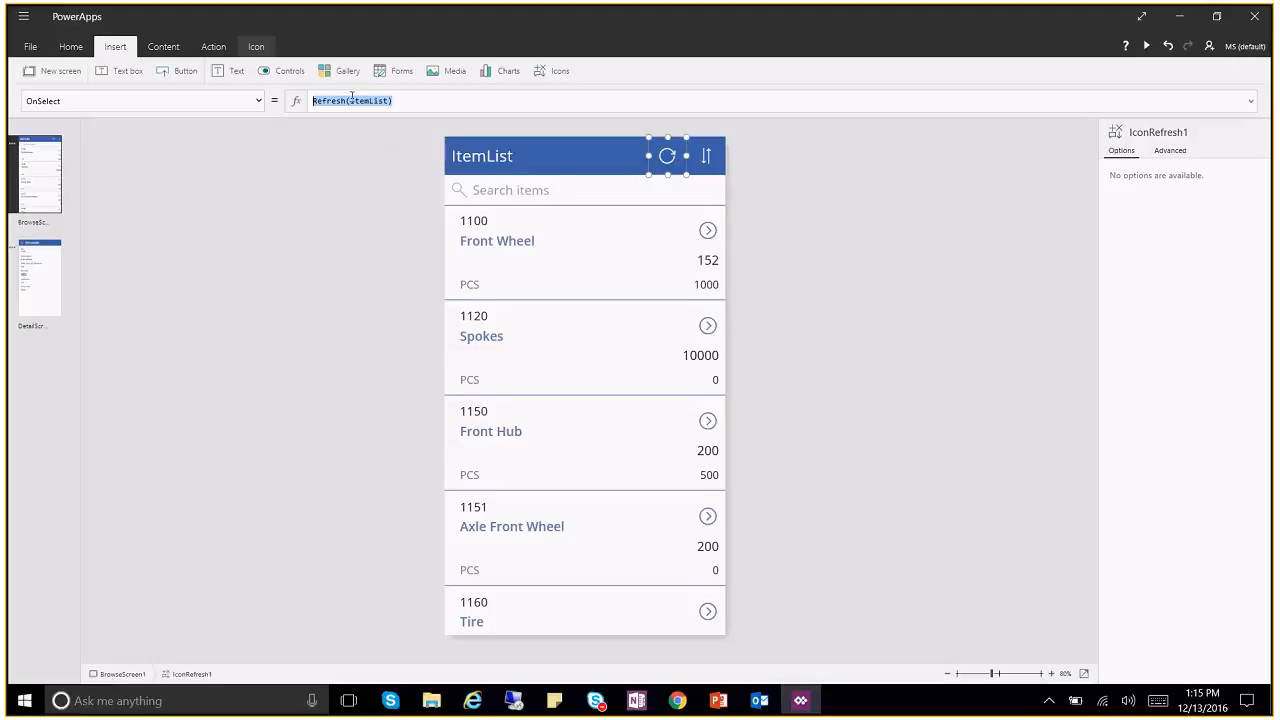
pyautogui.click(387, 102)
pyautogui.doubleClick(387, 102)
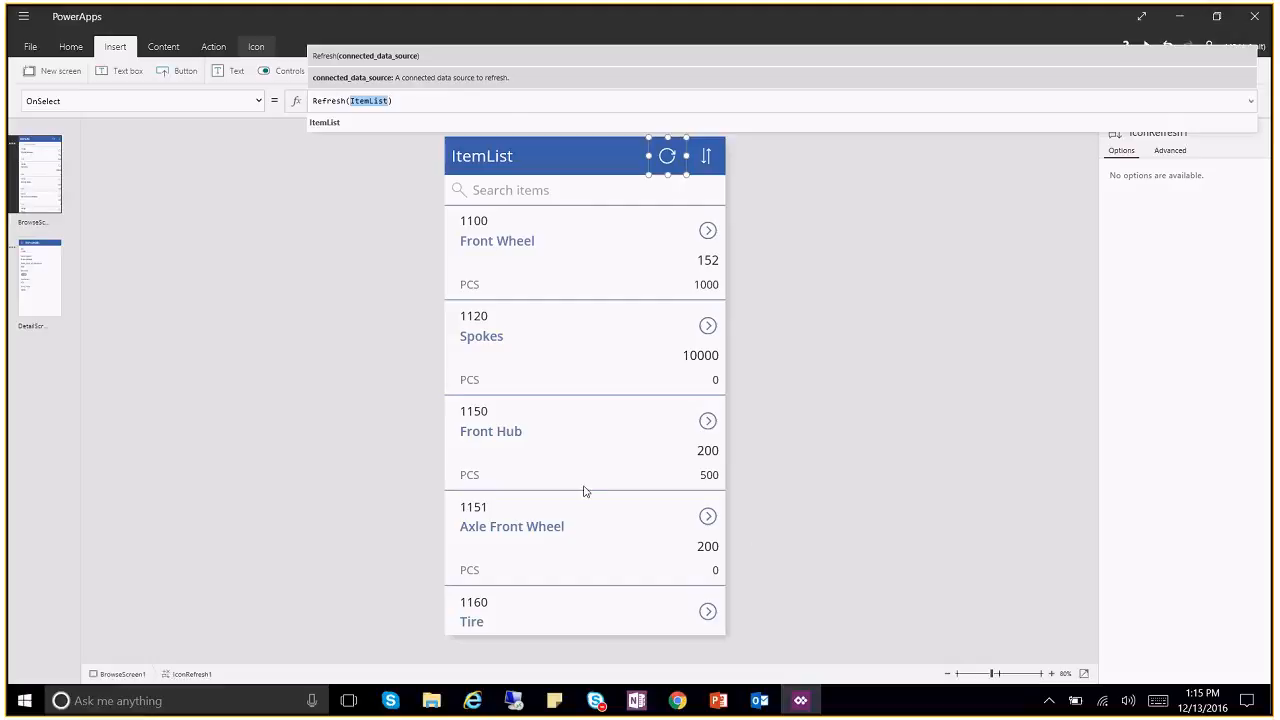
pyautogui.click(851, 218)
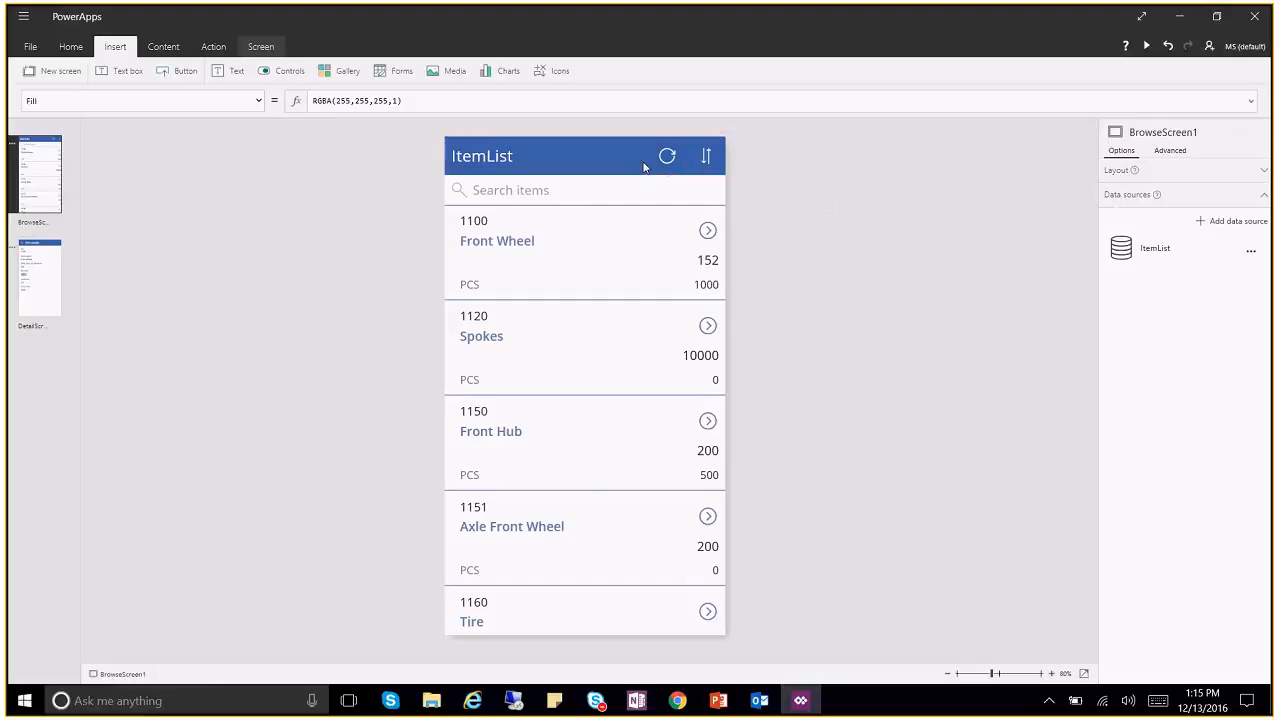
pyautogui.click(716, 167)
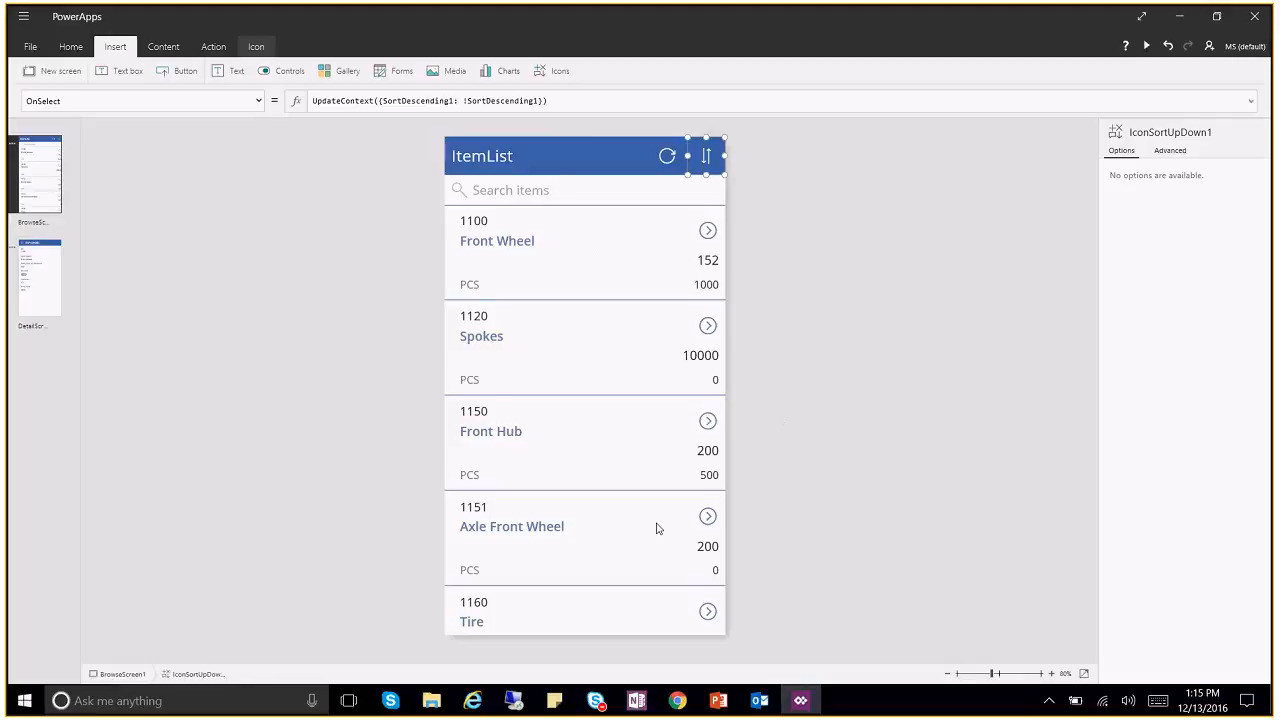
pyautogui.click(588, 195)
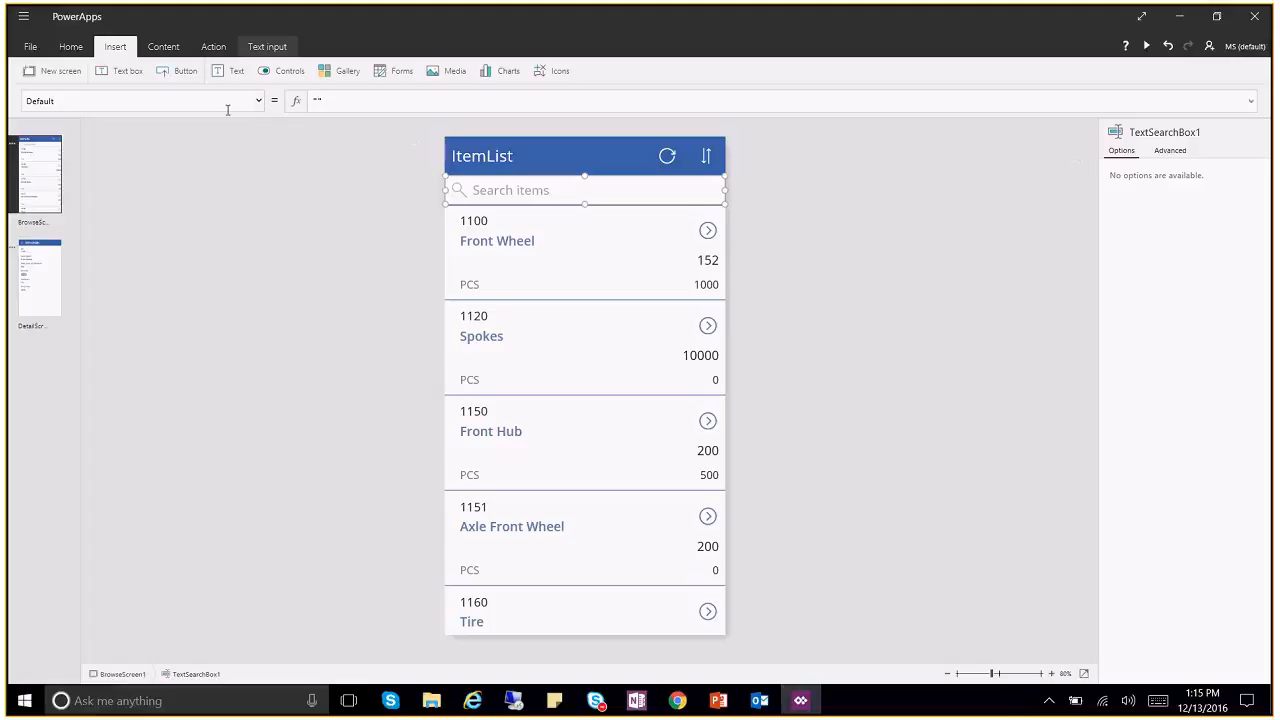
pyautogui.click(66, 47)
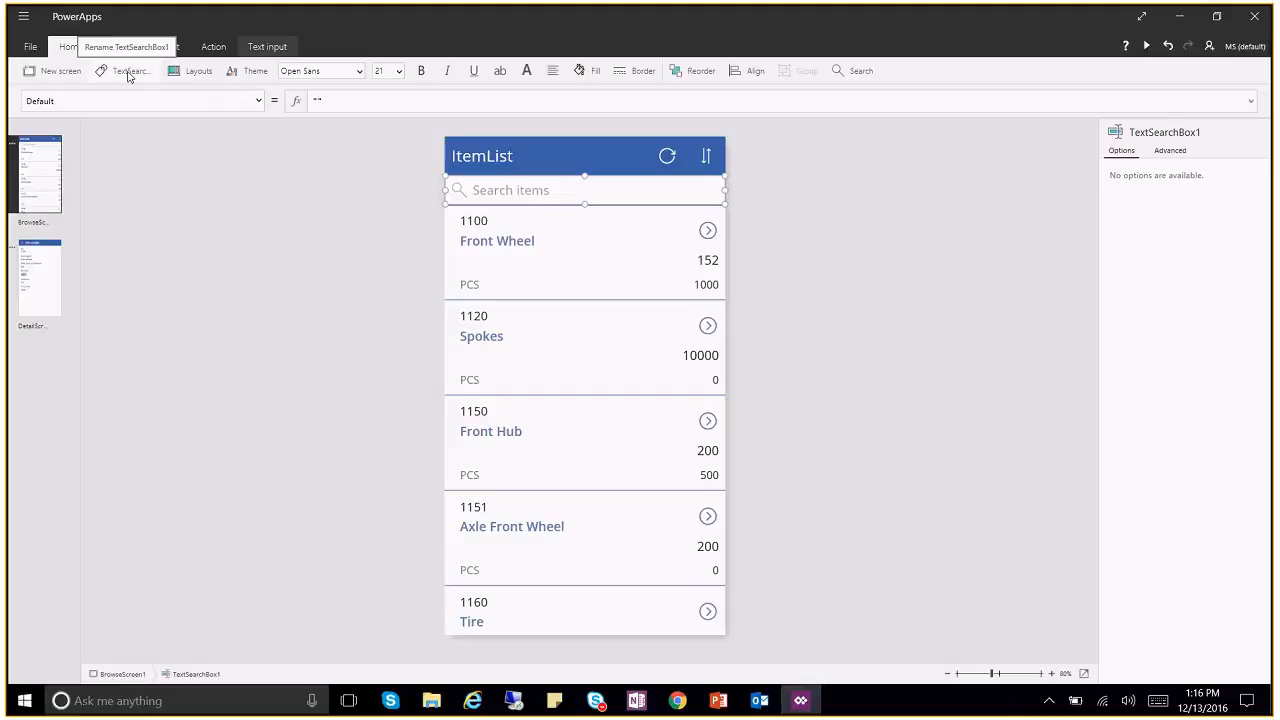
pyautogui.click(128, 72)
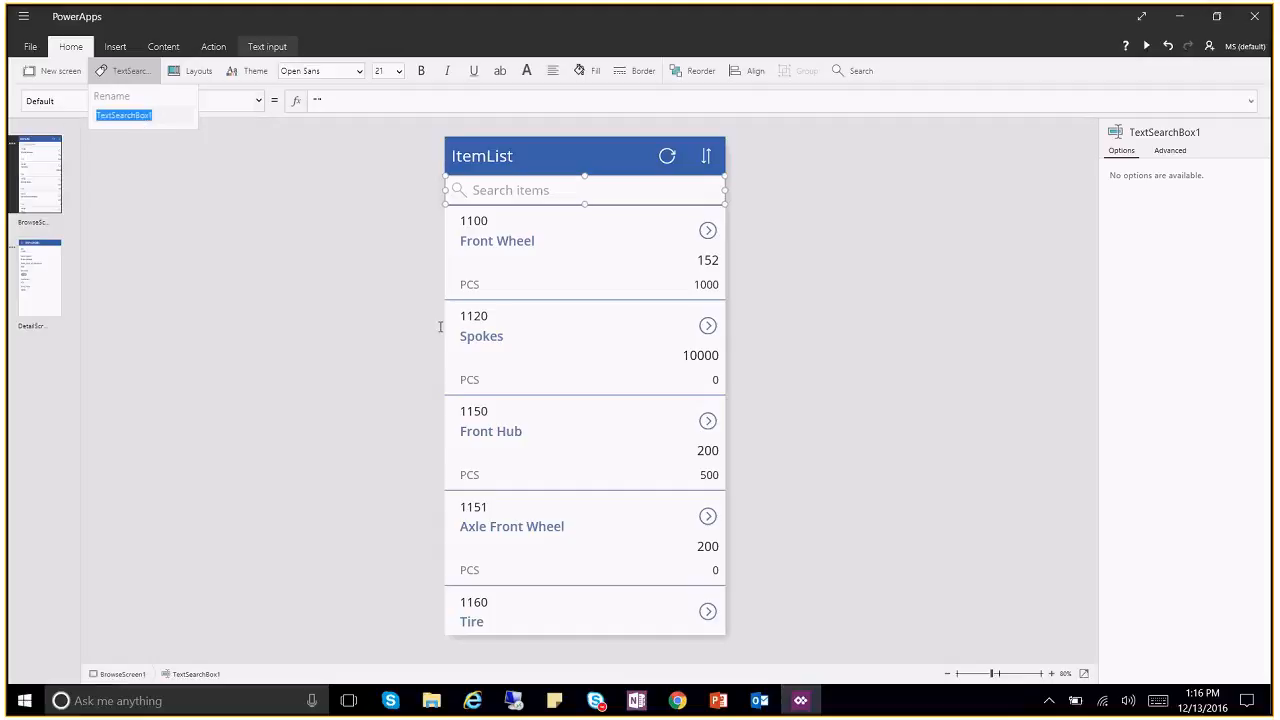
pyautogui.click(360, 300)
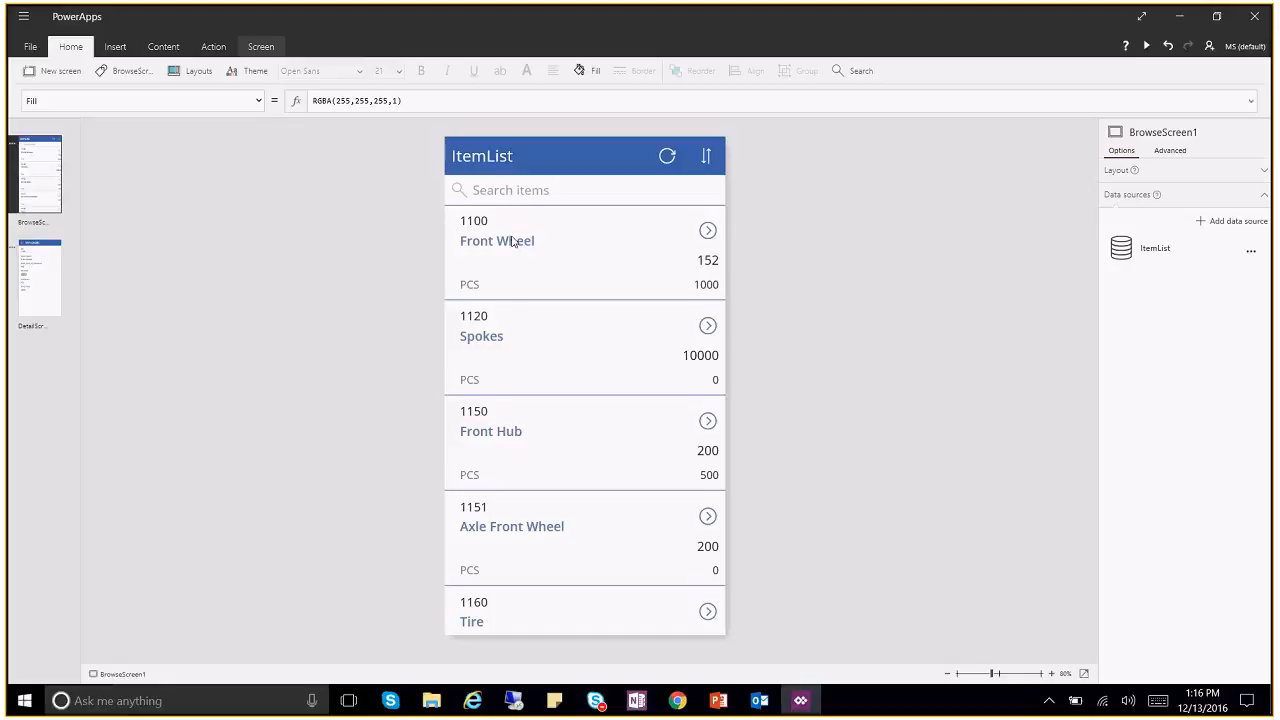
pyautogui.click(621, 364)
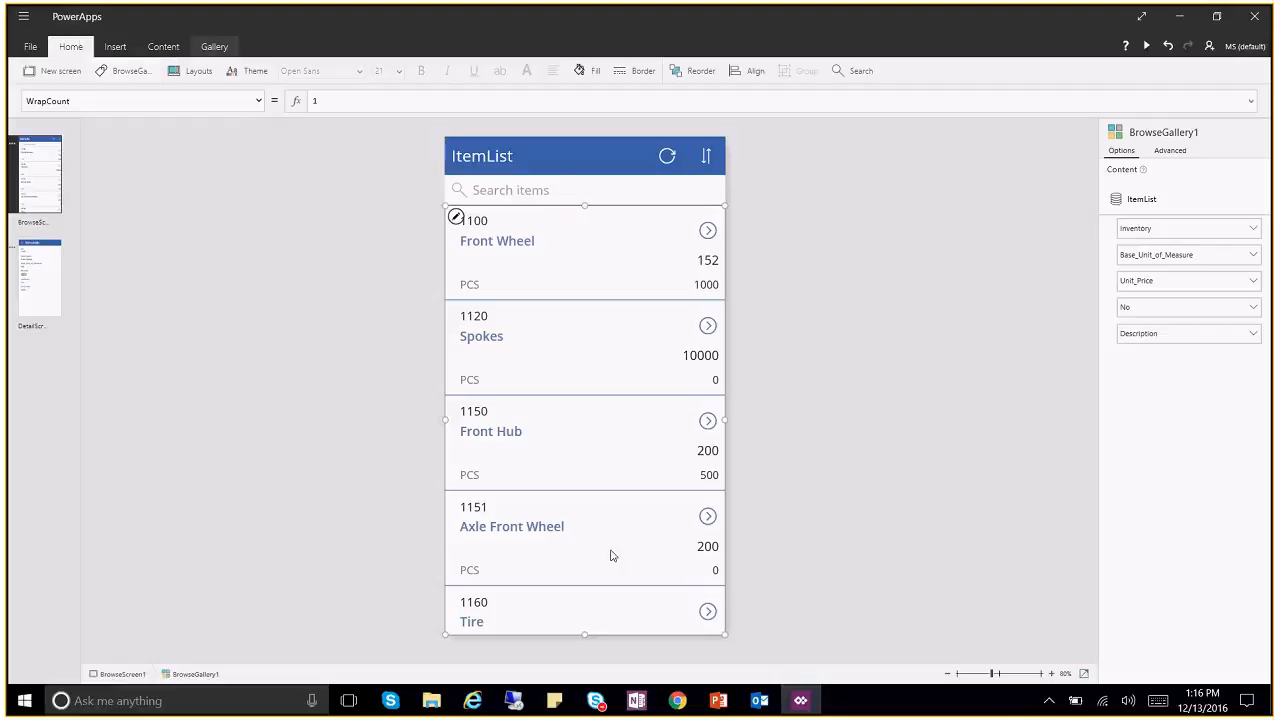
# Step: Browse the gallery's property list, viewing its Fill, and check the screen's properties
pyautogui.click(261, 103)
pyautogui.moveTo(262, 265); pyautogui.dragTo(245, 150)
pyautogui.click(55, 245)
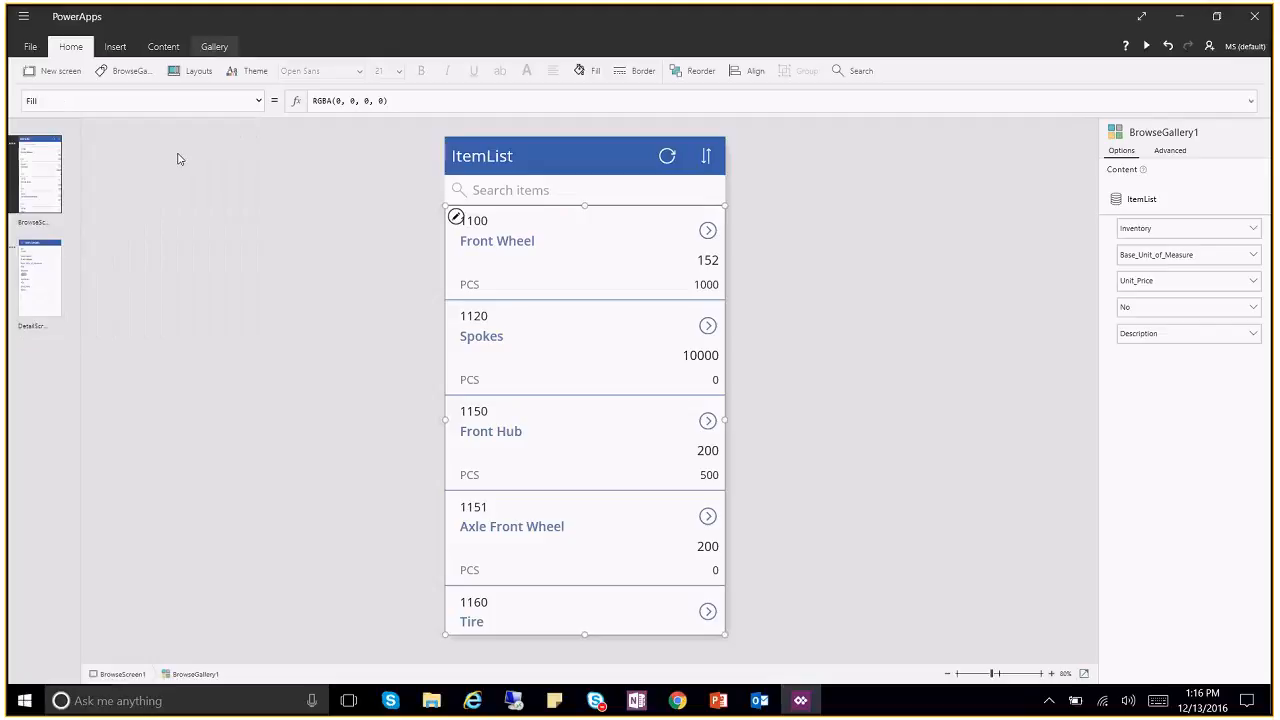
pyautogui.click(262, 104)
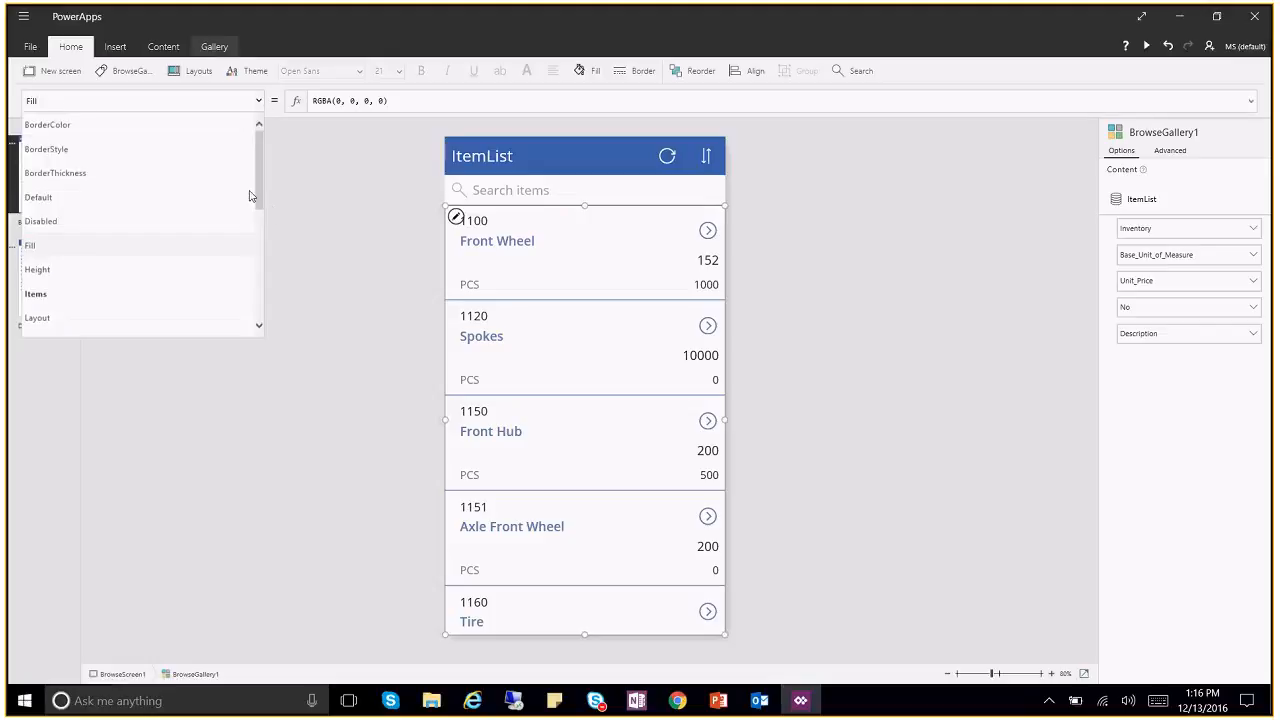
pyautogui.moveTo(260, 198)
pyautogui.mouseDown()
pyautogui.moveTo(266, 289)
pyautogui.moveTo(266, 183)
pyautogui.mouseUp()
pyautogui.click(392, 378)
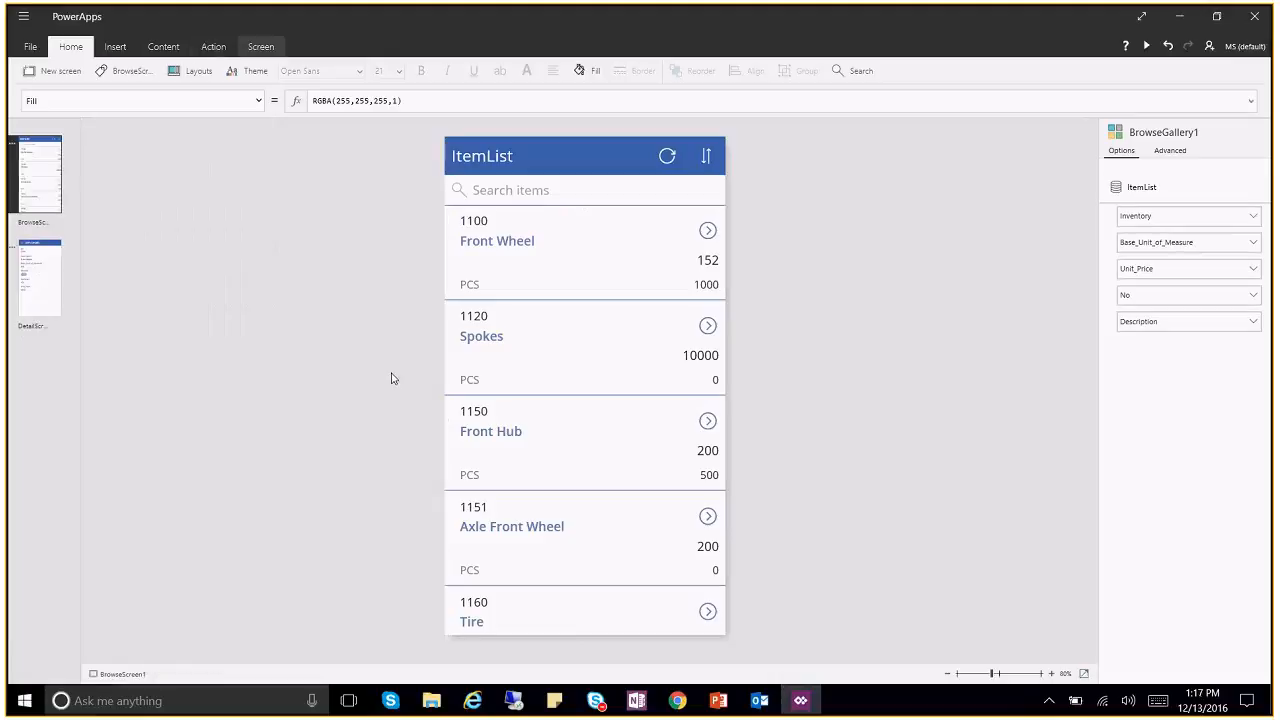
pyautogui.click(261, 106)
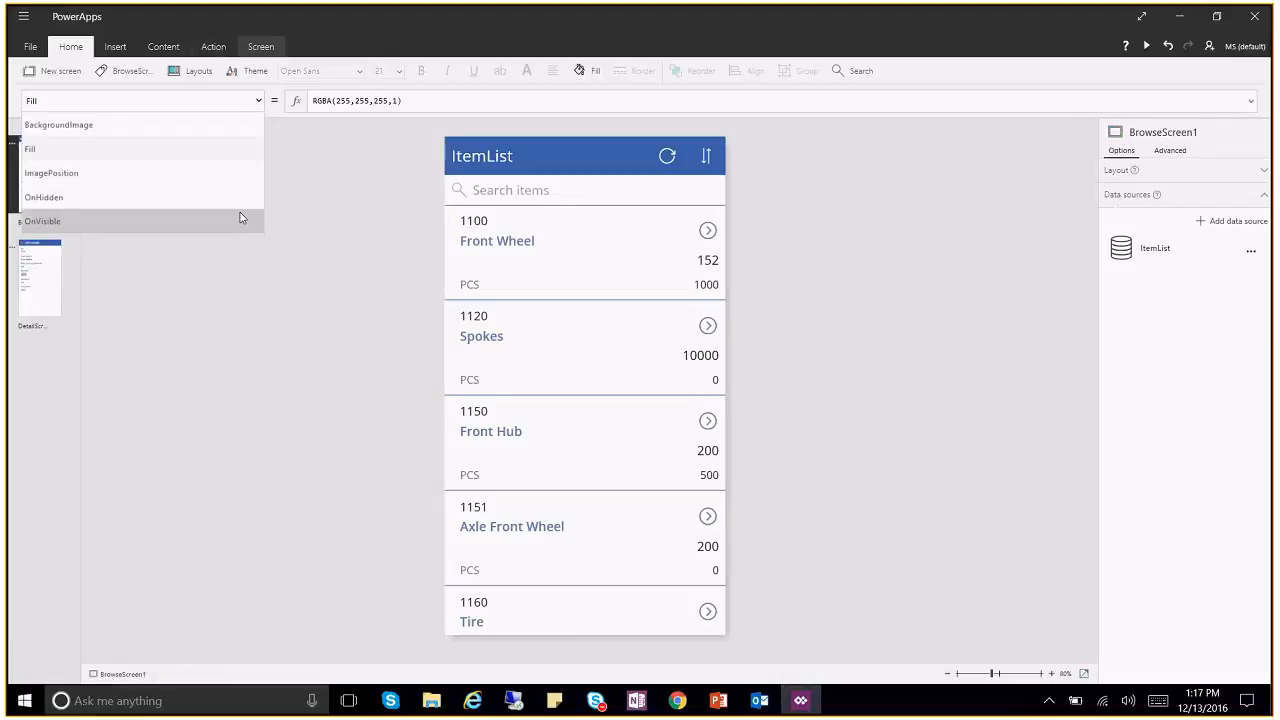
pyautogui.click(334, 262)
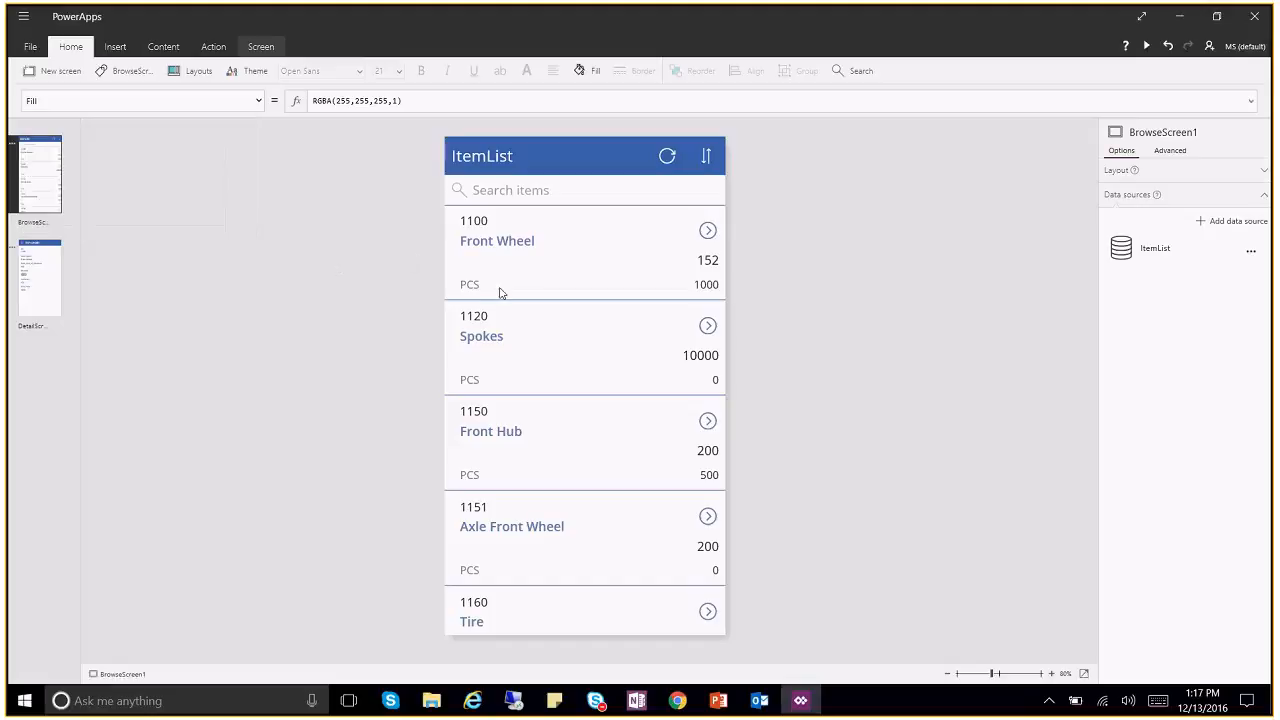
# Step: Review the search box's properties, then open the item gallery's template for editing
pyautogui.click(560, 195)
pyautogui.click(258, 103)
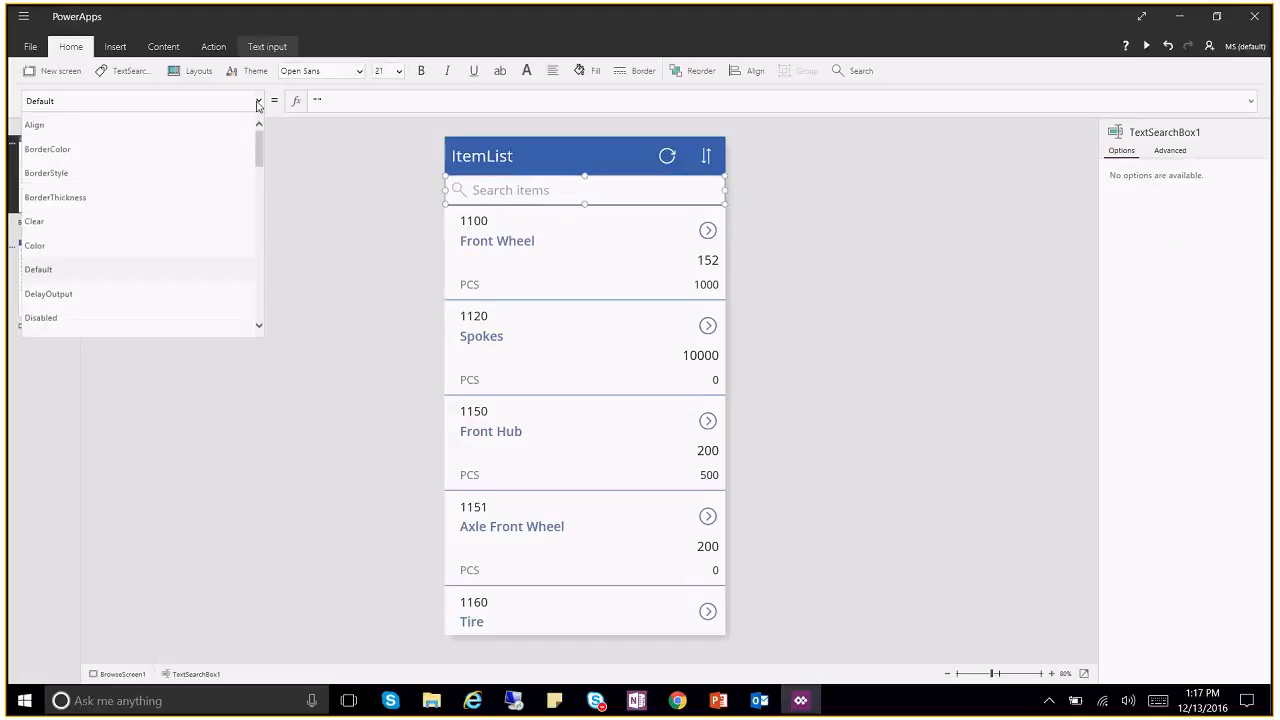
pyautogui.scroll(-2, 258, 188)
pyautogui.moveTo(258, 188); pyautogui.dragTo(279, 340)
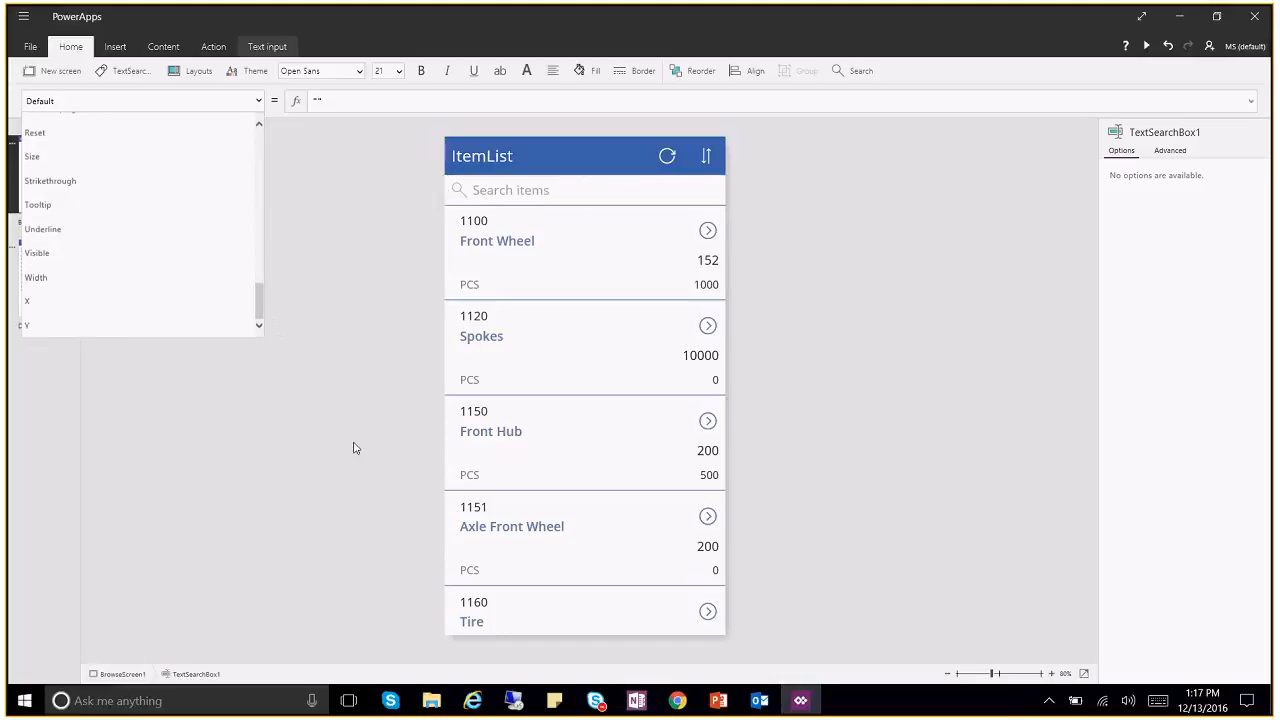
pyautogui.click(279, 340)
pyautogui.click(645, 549)
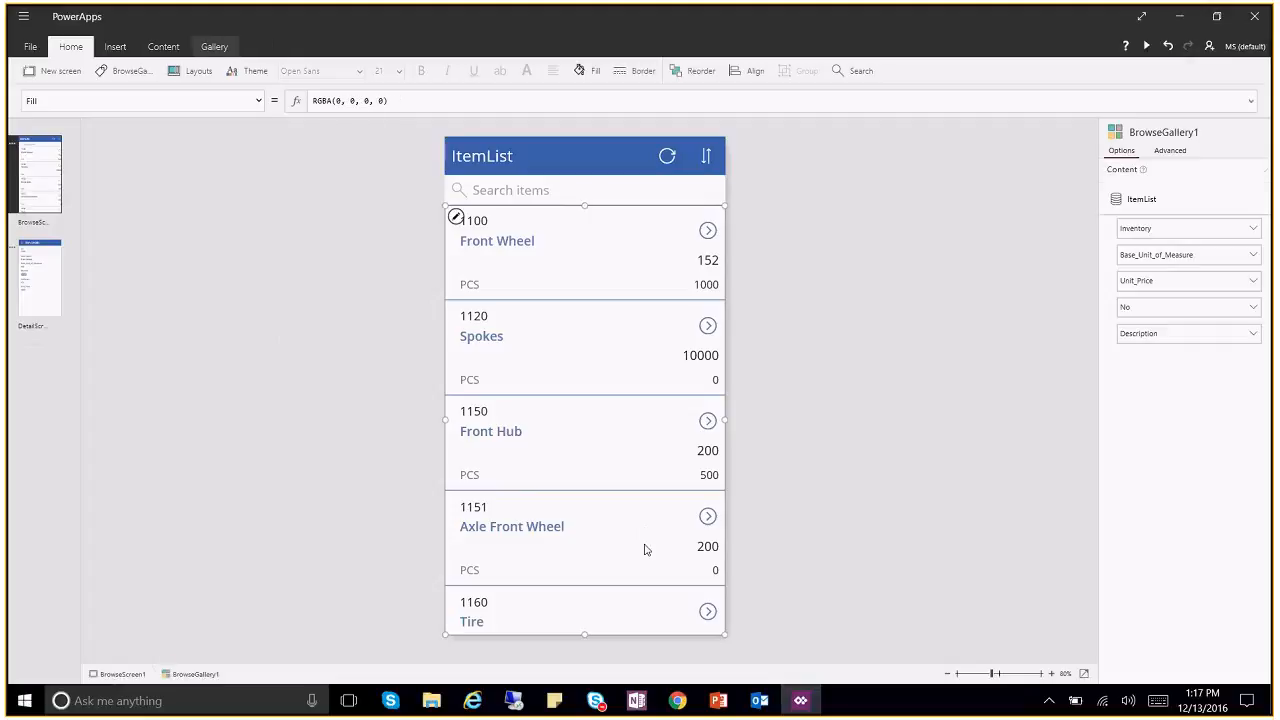
pyautogui.click(456, 218)
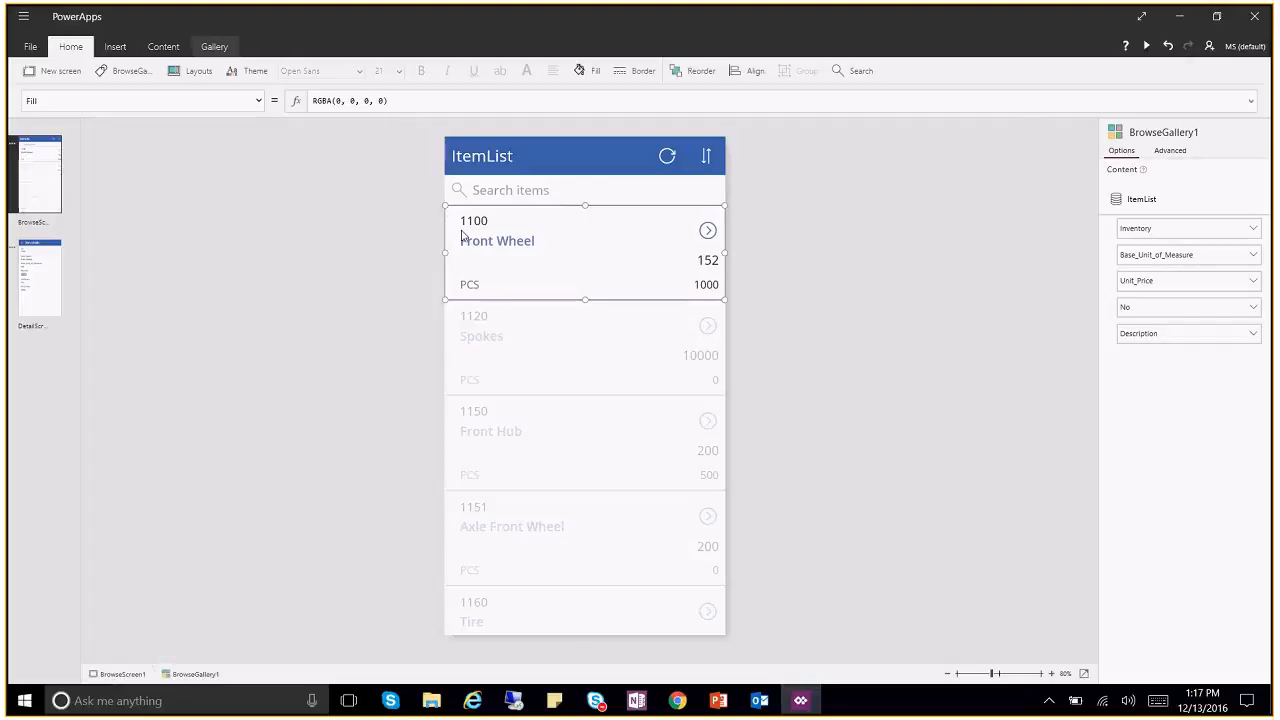
# Step: Show the gallery's Items formula, SortByColumns over Search(ItemList, TextSearchBox1.Text, …)
pyautogui.click(1171, 153)
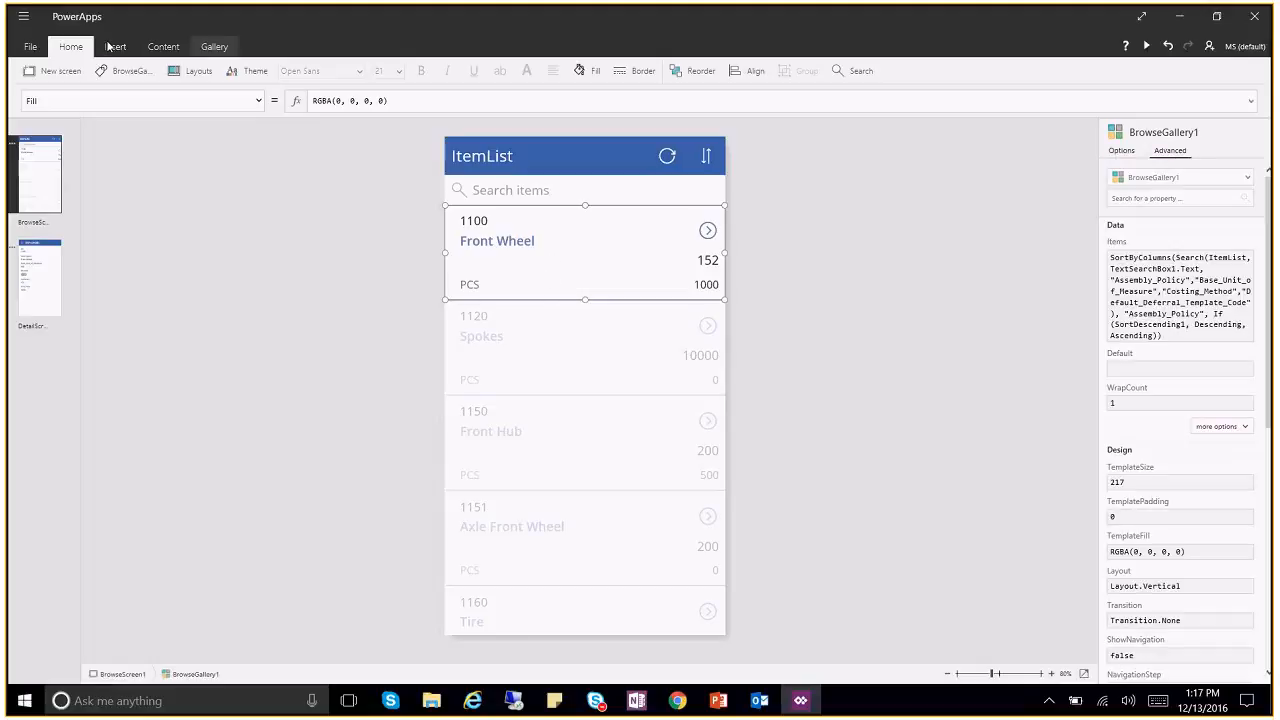
pyautogui.click(259, 101)
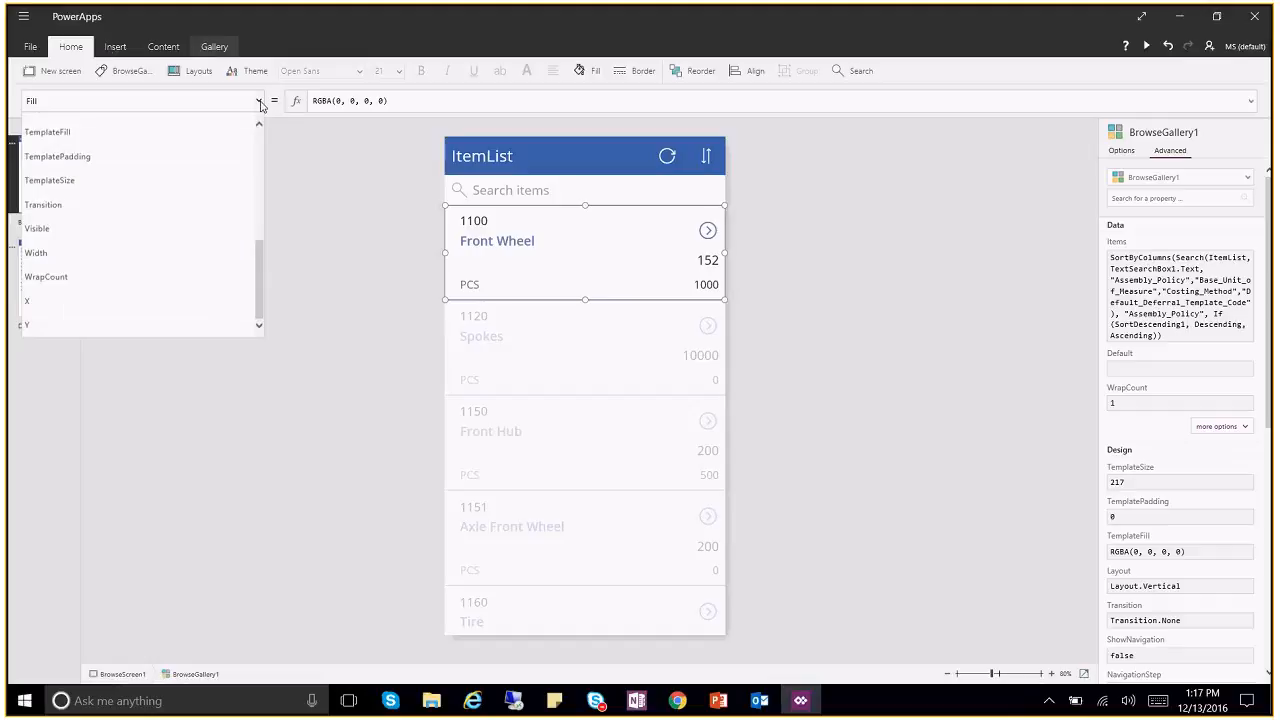
pyautogui.scroll(5, 235, 250)
pyautogui.moveTo(255, 188)
pyautogui.mouseDown()
pyautogui.moveTo(255, 169)
pyautogui.moveTo(256, 184)
pyautogui.mouseUp()
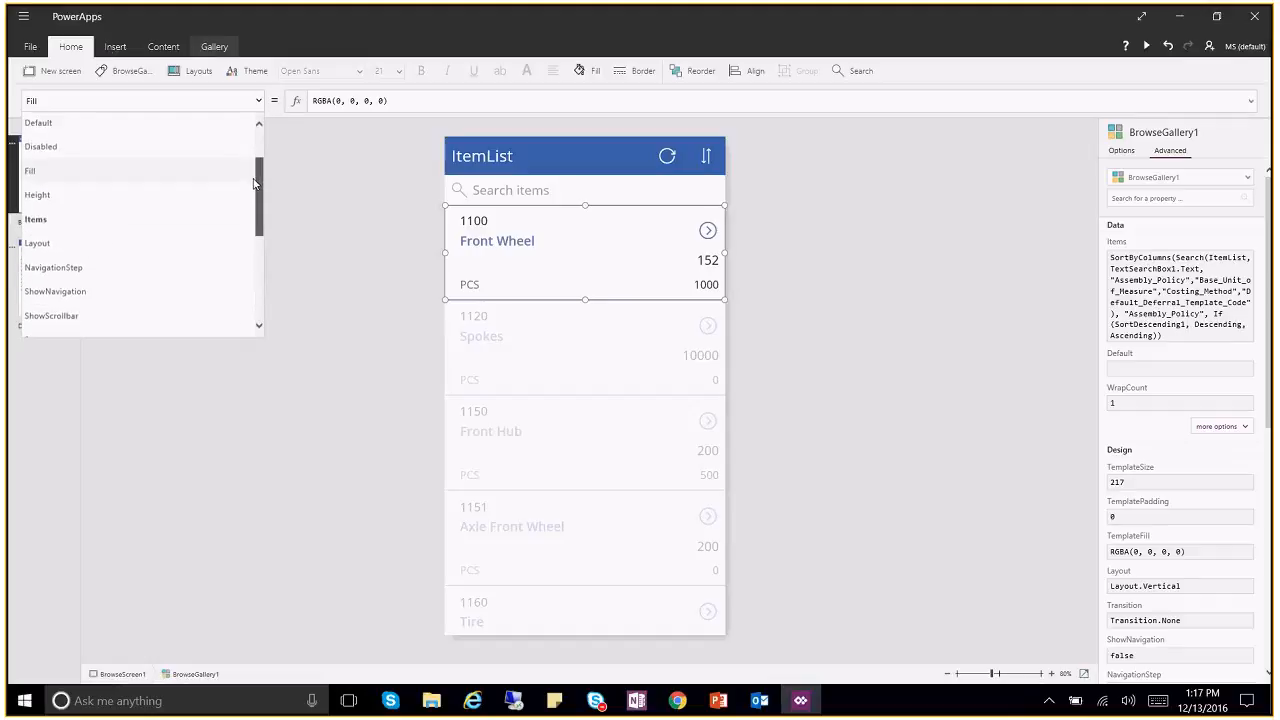
pyautogui.click(62, 219)
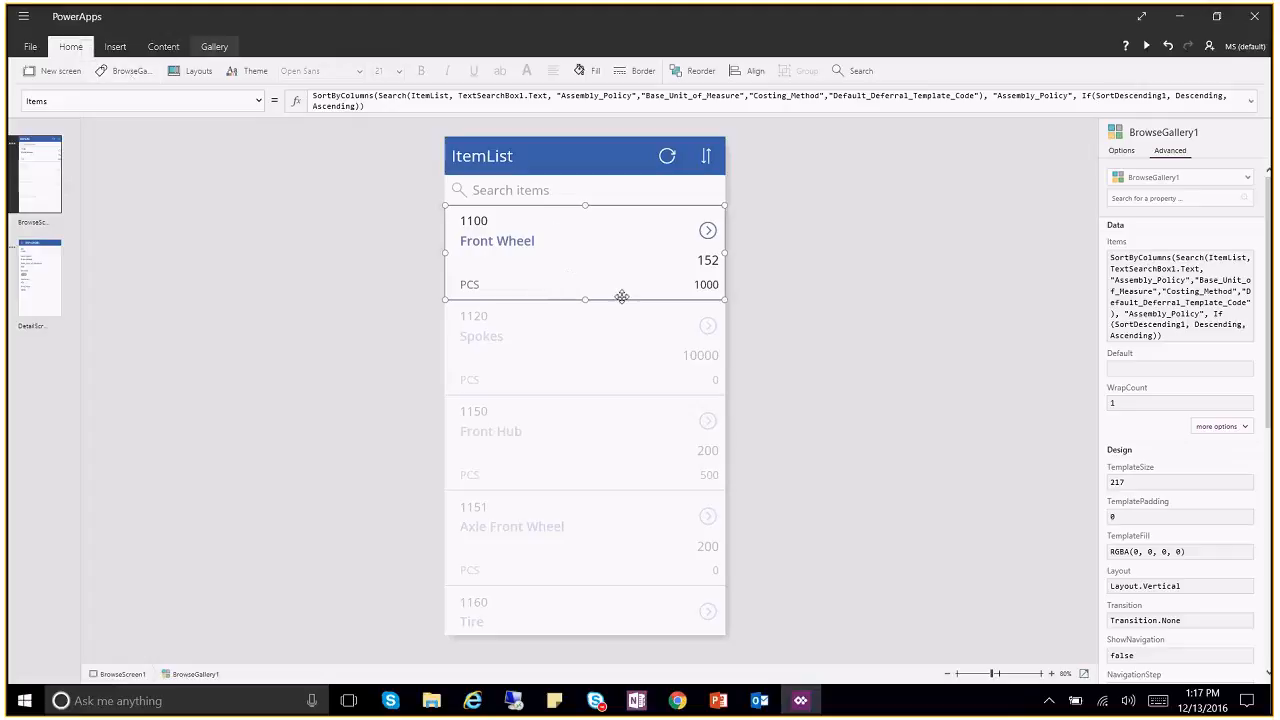
pyautogui.click(80, 100)
pyautogui.click(375, 109)
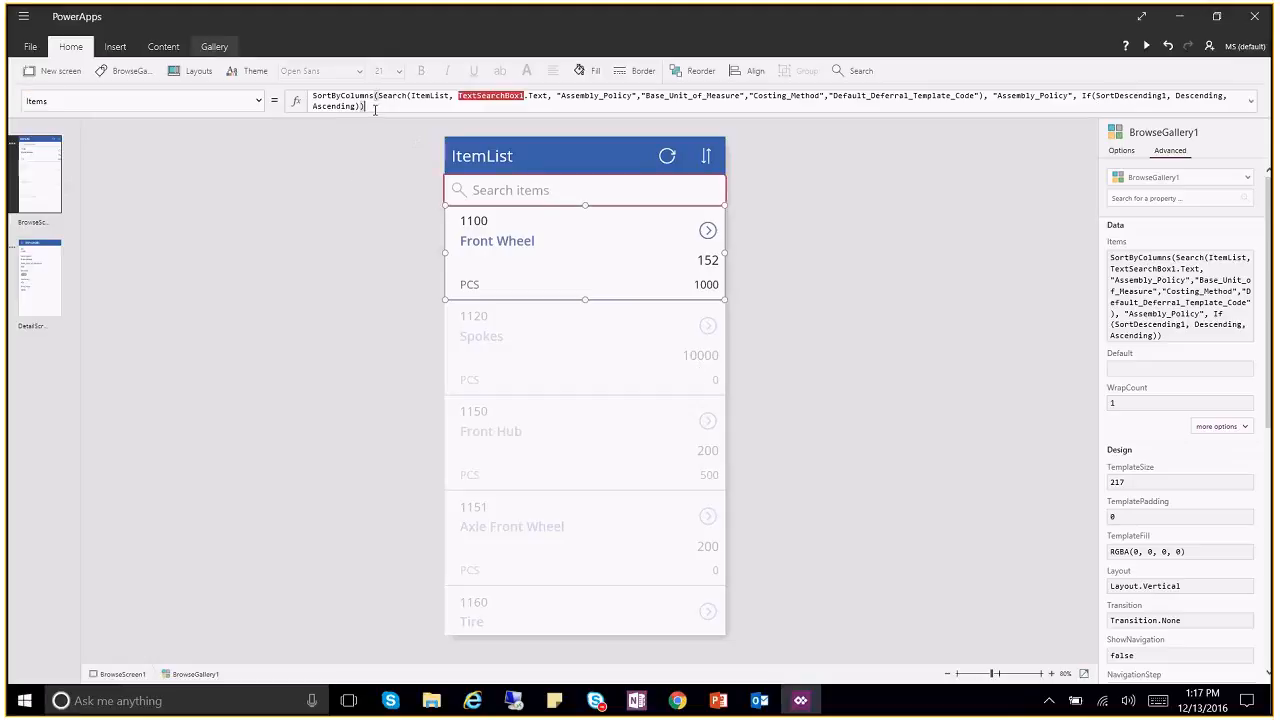
pyautogui.hotkey('ctrl', 'a')
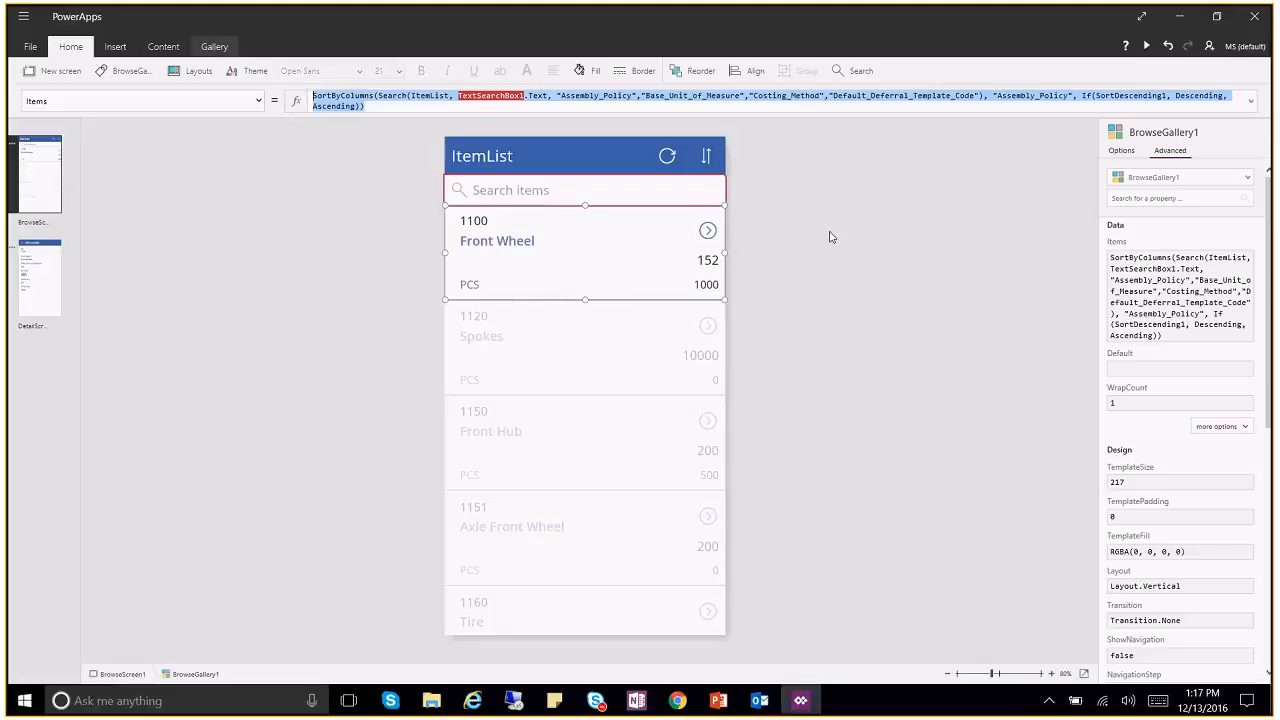
pyautogui.click(378, 93)
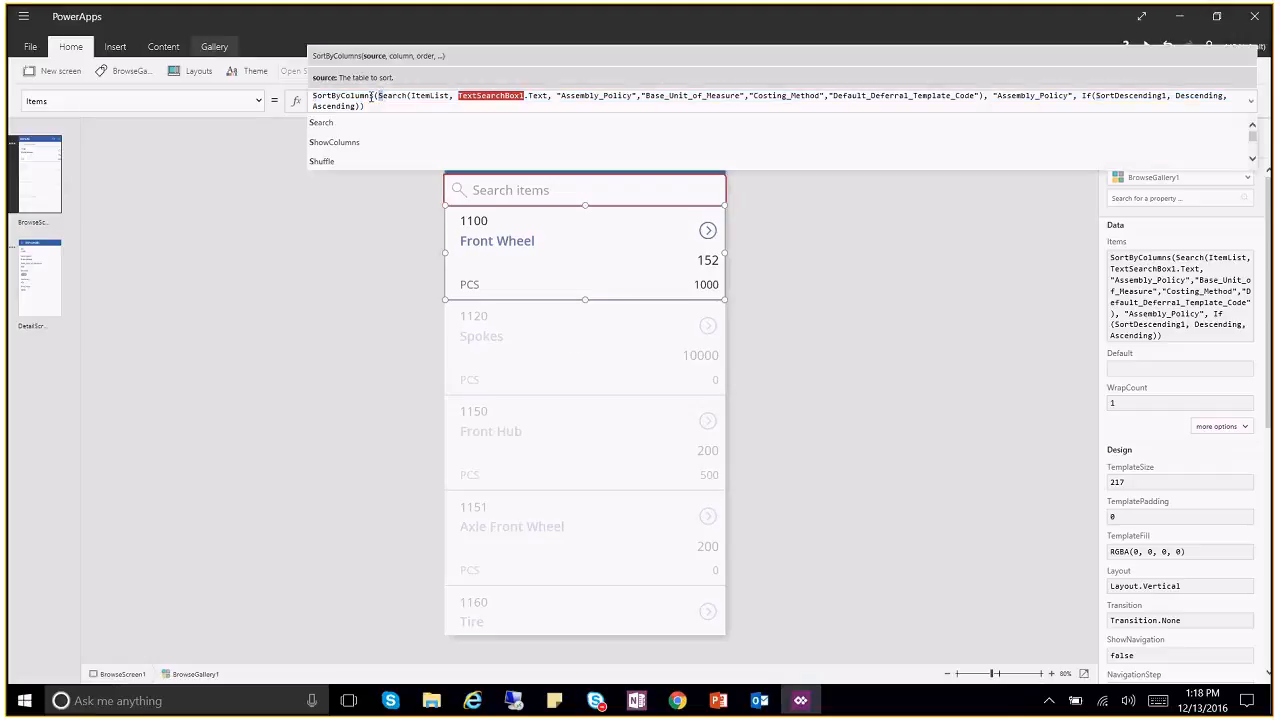
pyautogui.doubleClick(360, 95)
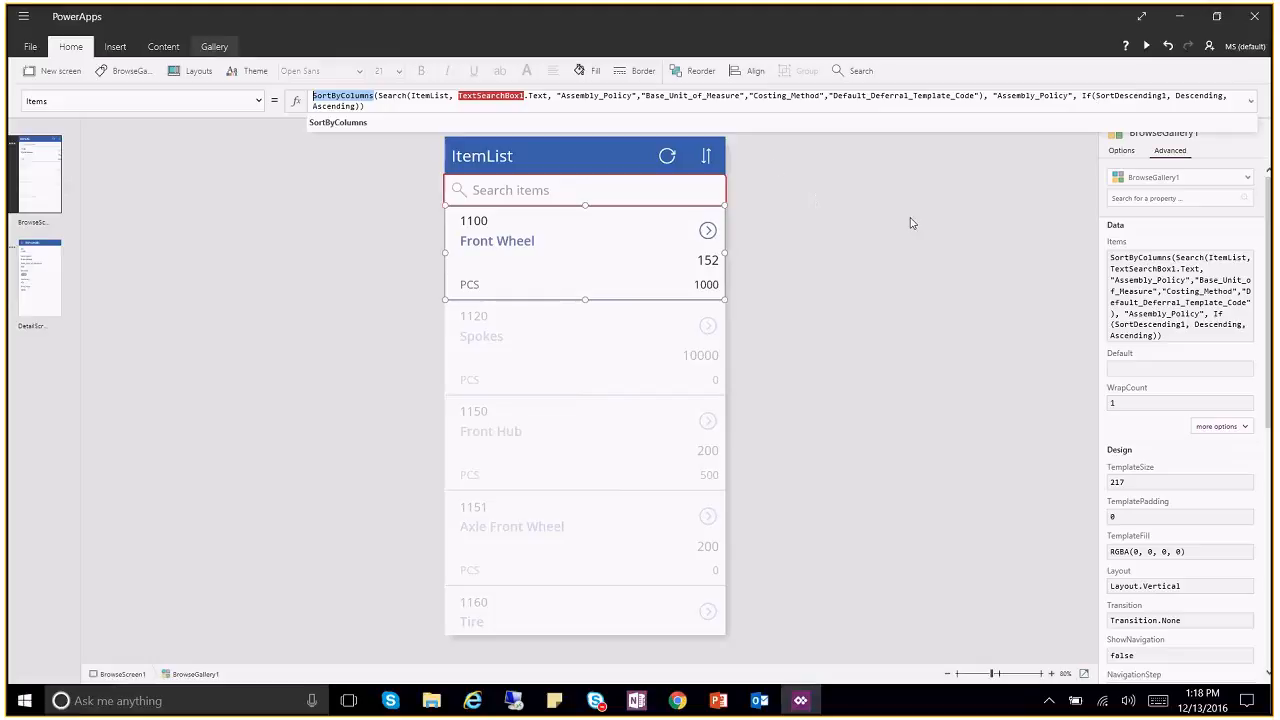
pyautogui.moveTo(379, 97); pyautogui.dragTo(986, 96)
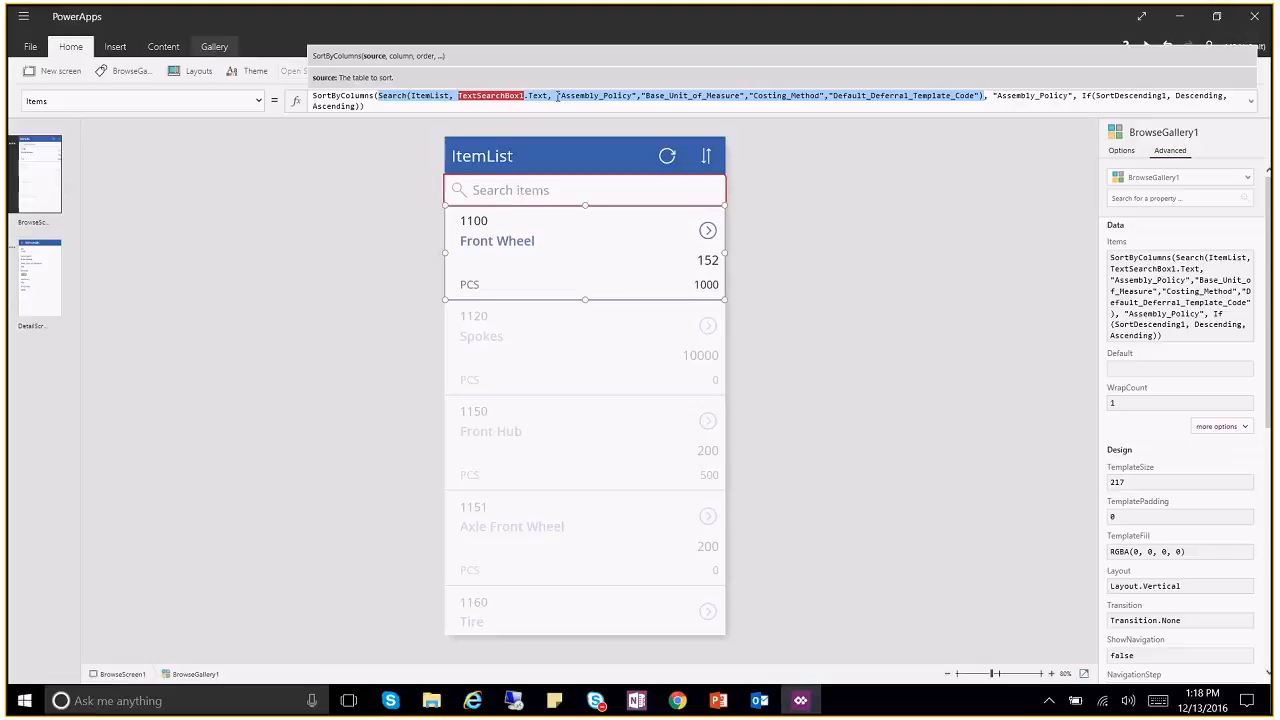
pyautogui.moveTo(557, 95); pyautogui.dragTo(980, 96)
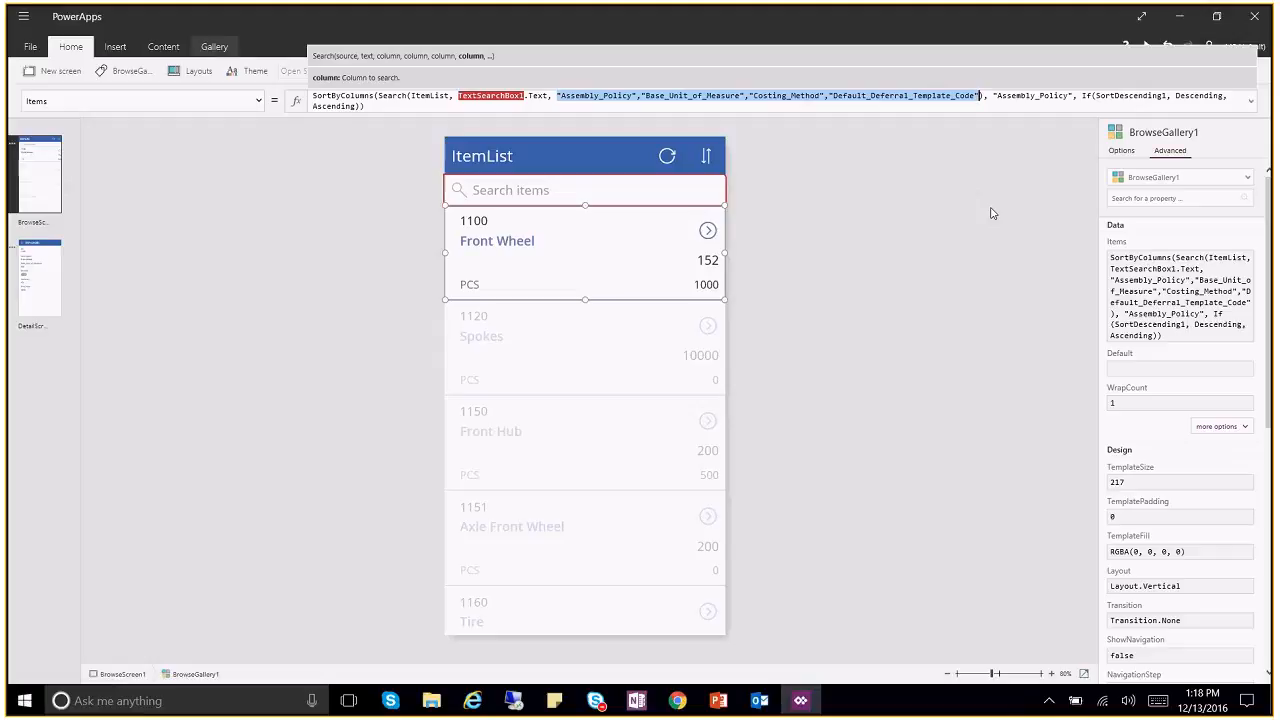
# Step: Replace the four searched columns in the Search function with just Description
pyautogui.press('Delete')
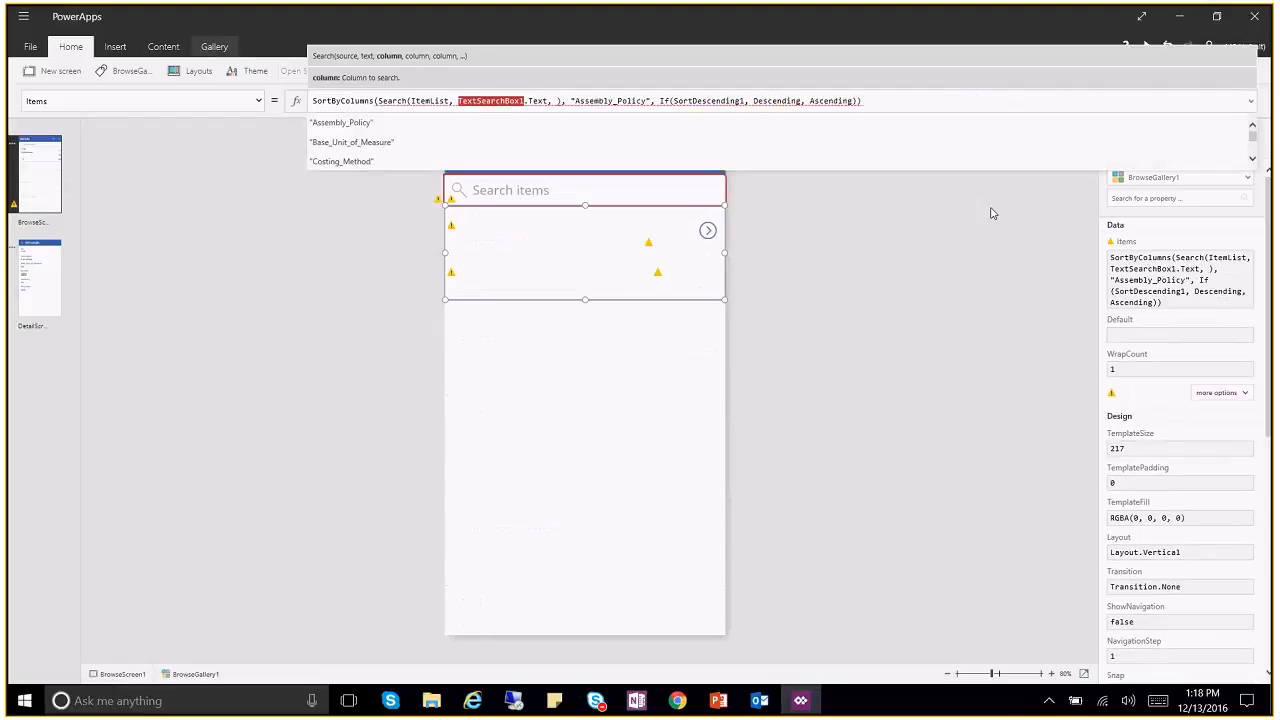
pyautogui.write('Desx')
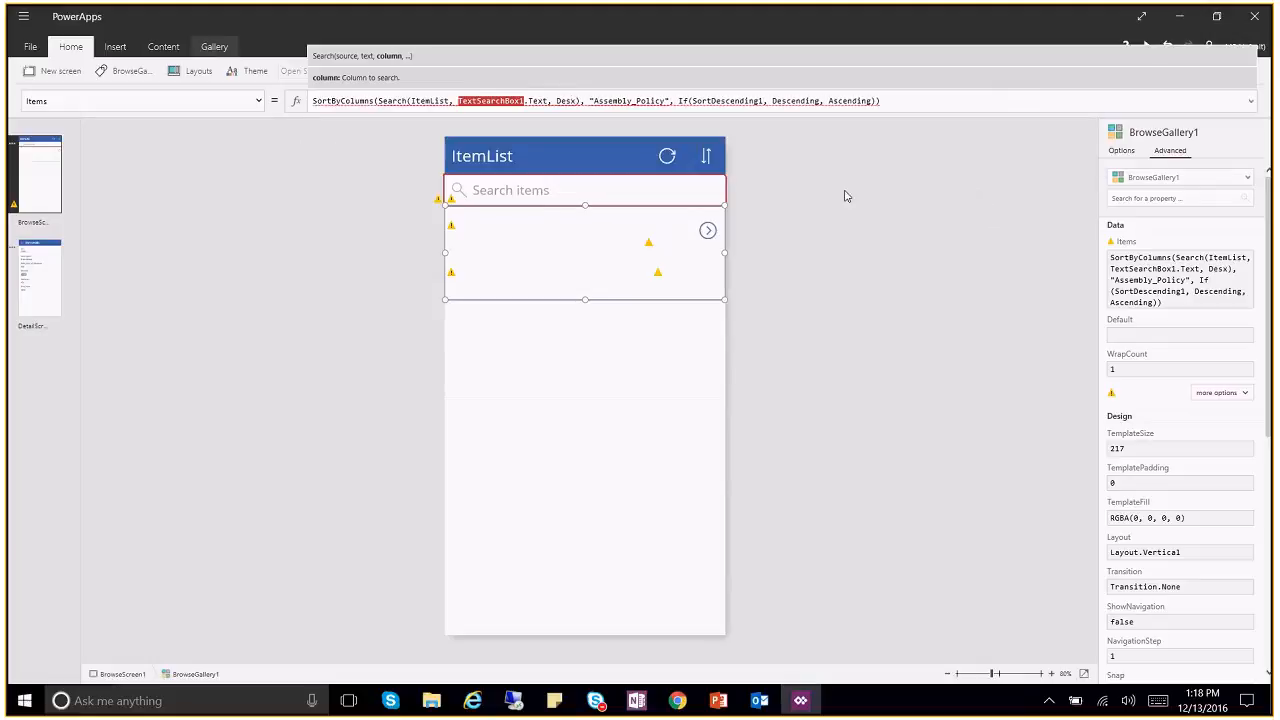
pyautogui.press('BackSpace')
pyautogui.click(333, 143)
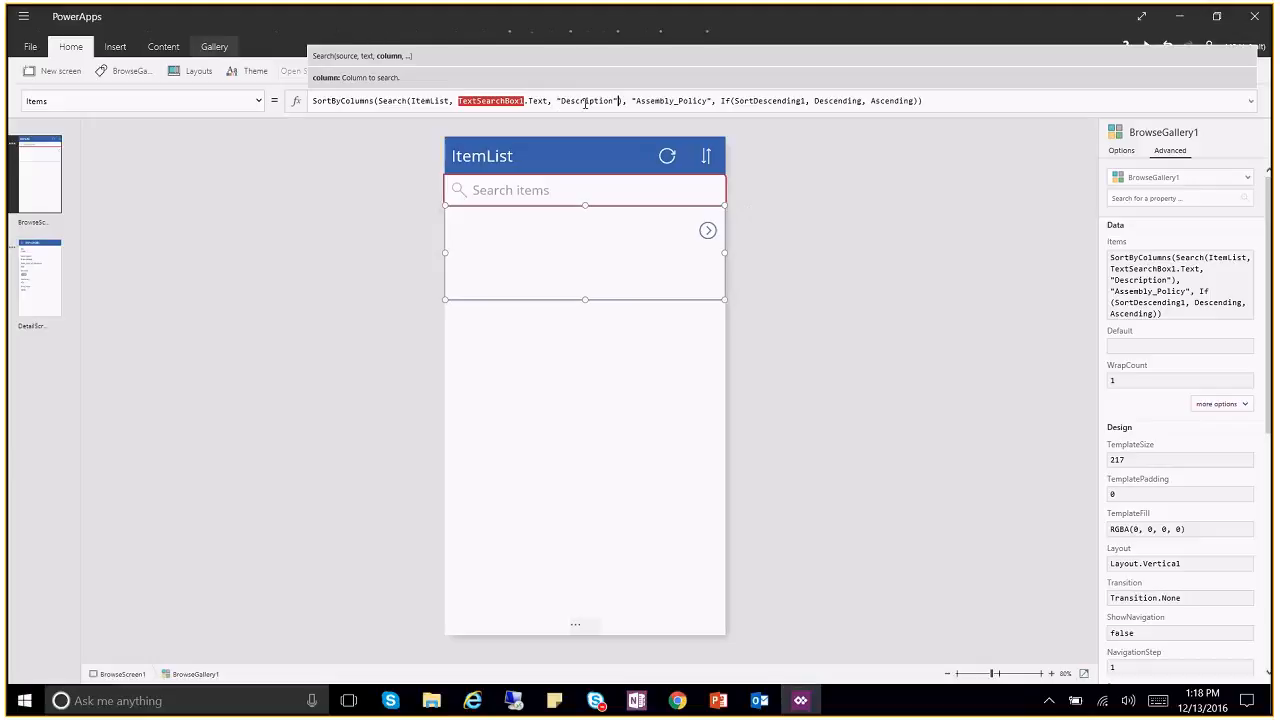
pyautogui.moveTo(556, 101); pyautogui.dragTo(619, 101)
pyautogui.moveTo(633, 104); pyautogui.dragTo(711, 103)
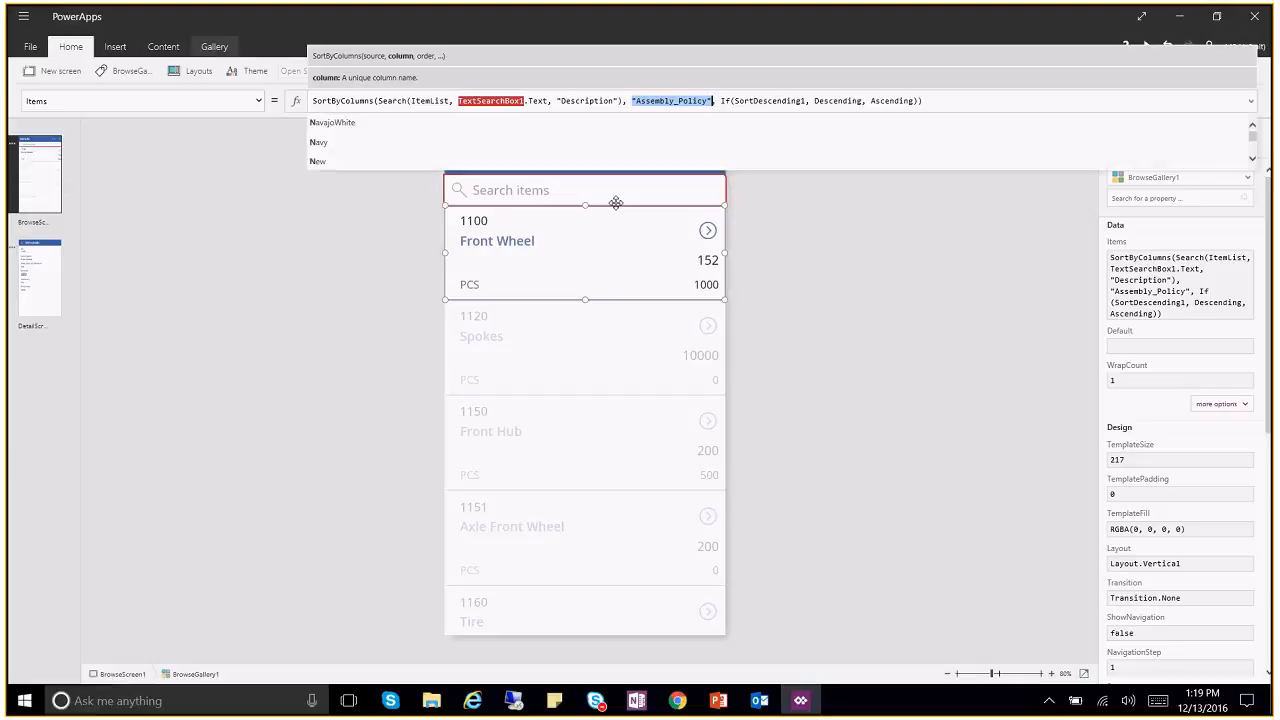
# Step: Change the SortByColumns column from Assembly_Policy to No, listing 1000 Bicycle first
pyautogui.write('No')
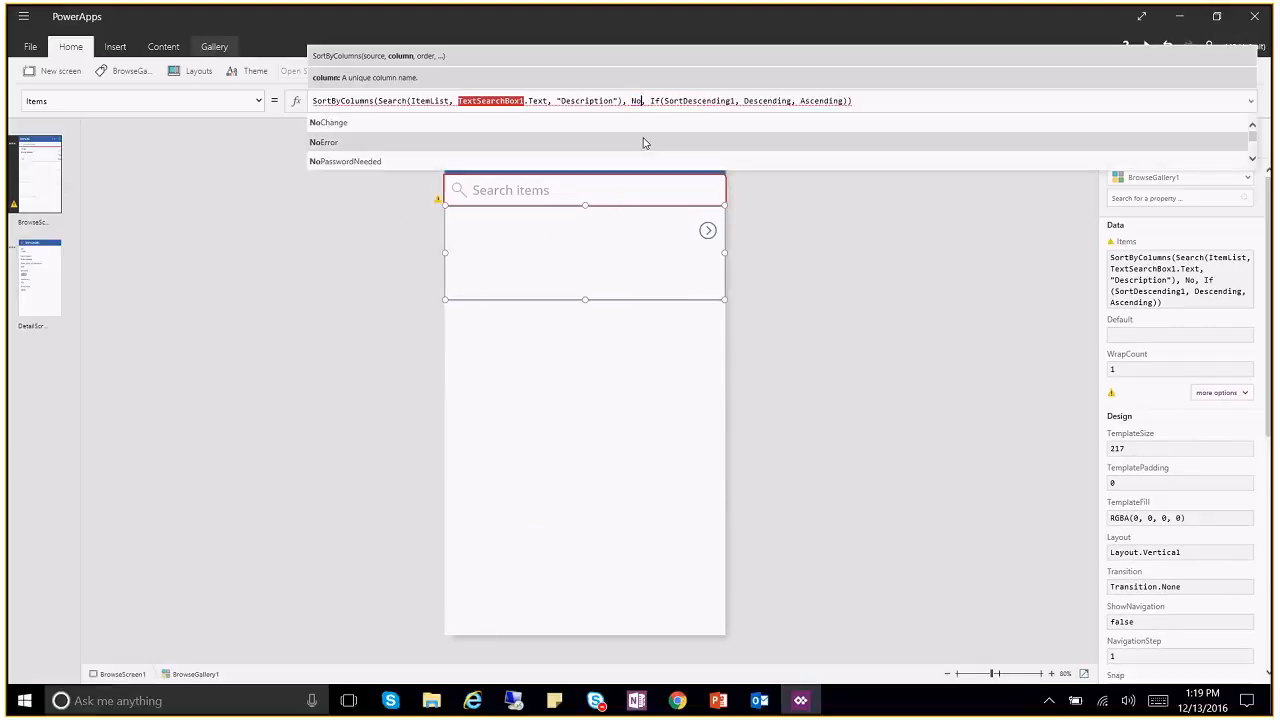
pyautogui.press('Down')
pyautogui.press('Down')
pyautogui.press('Down')
pyautogui.press('Down')
pyautogui.press('Down')
pyautogui.press('Down')
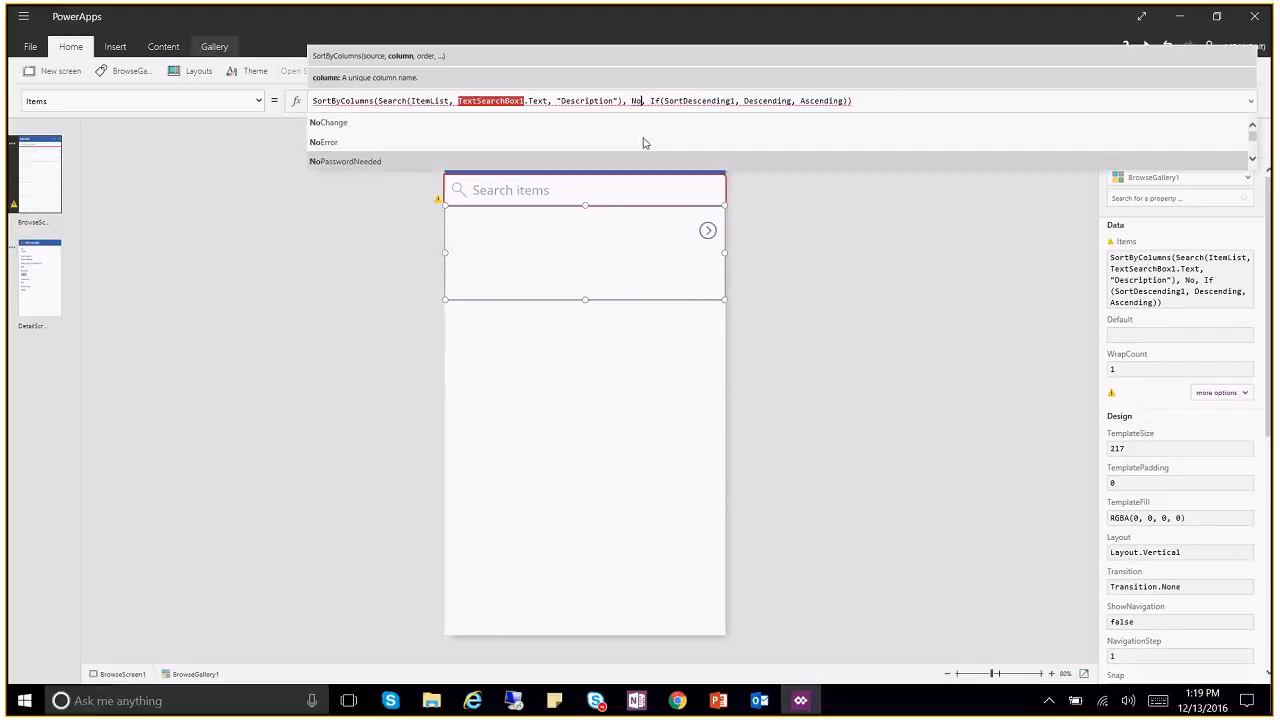
pyautogui.press('Down')
pyautogui.press('Down')
pyautogui.press('Down')
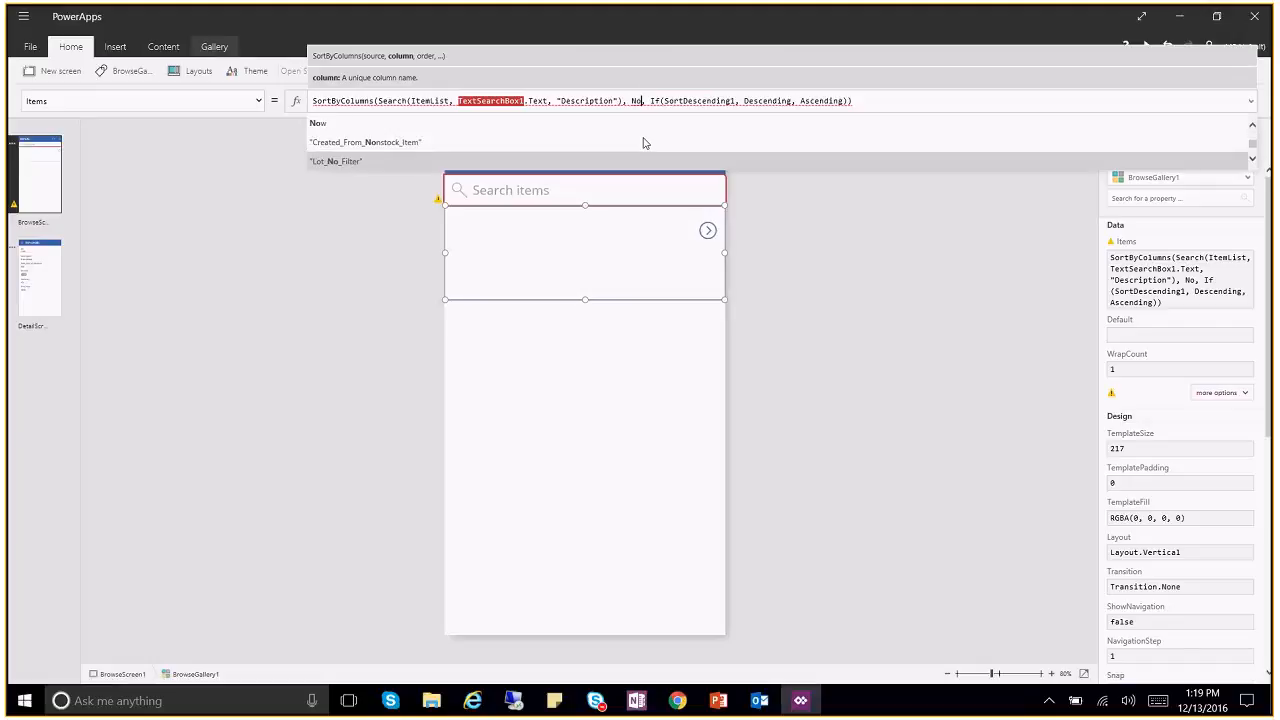
pyautogui.press('Down')
pyautogui.press('Tab')
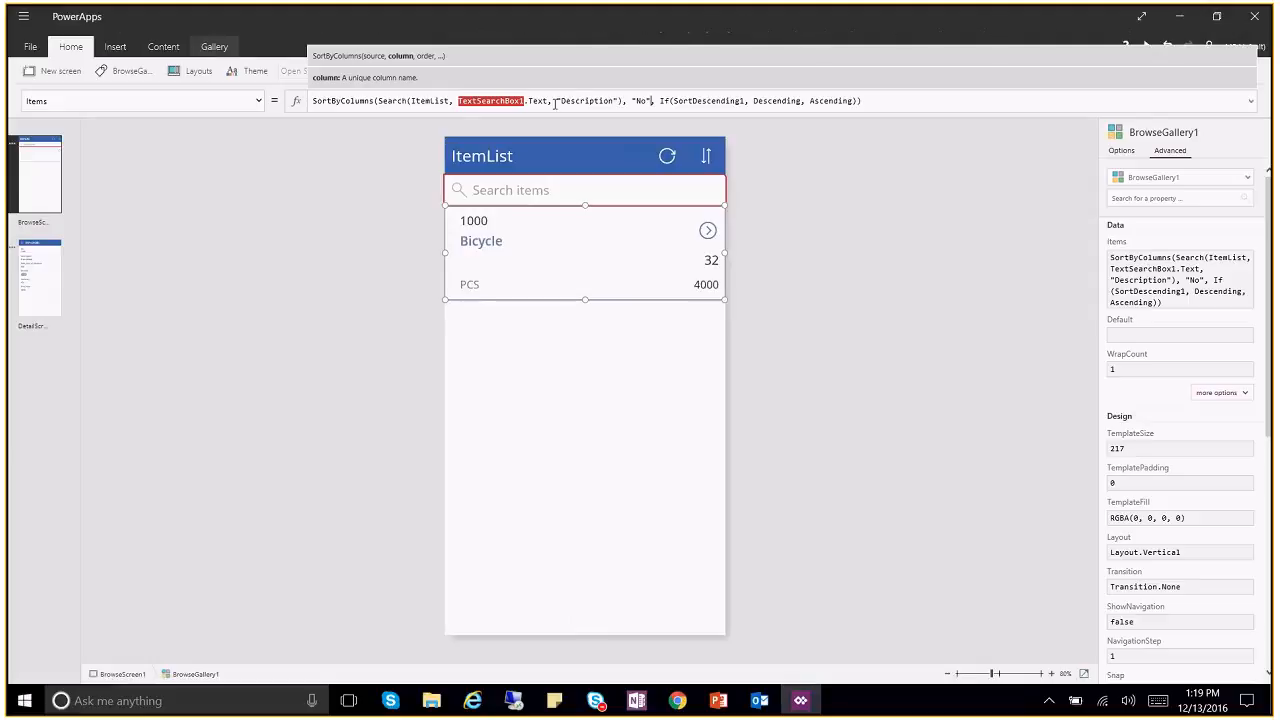
pyautogui.moveTo(555, 101); pyautogui.dragTo(857, 103)
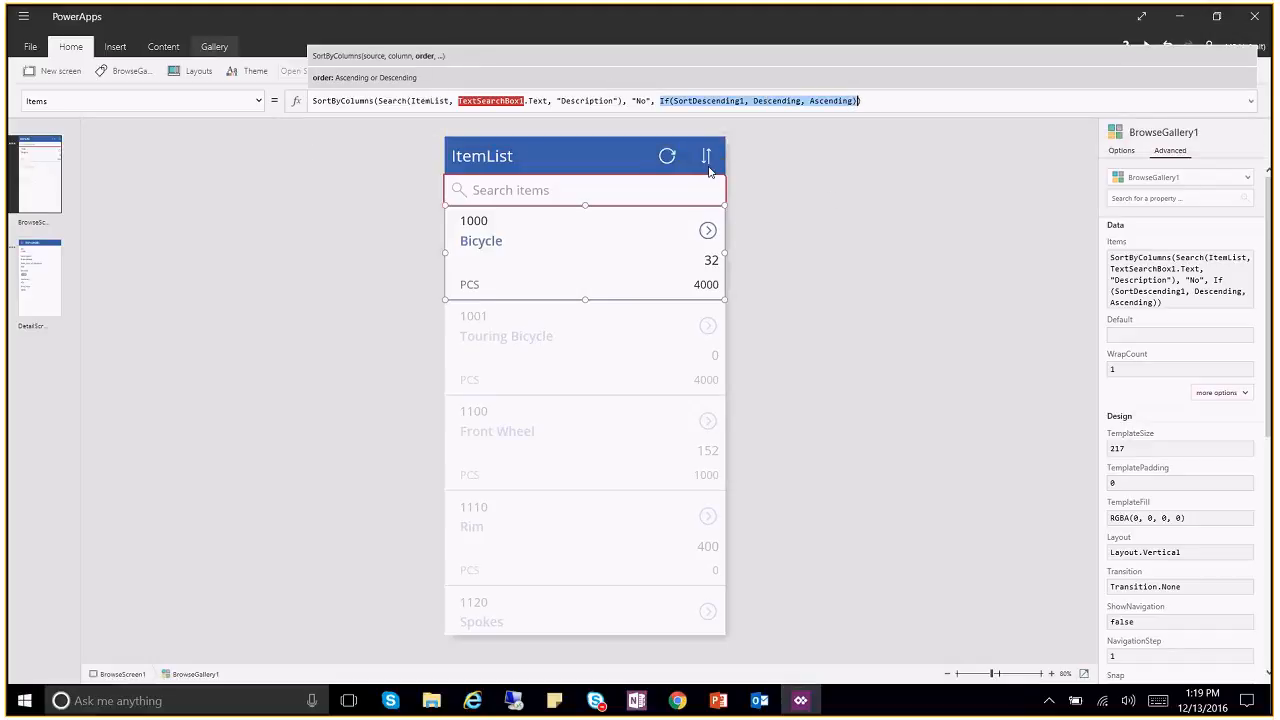
pyautogui.click(832, 194)
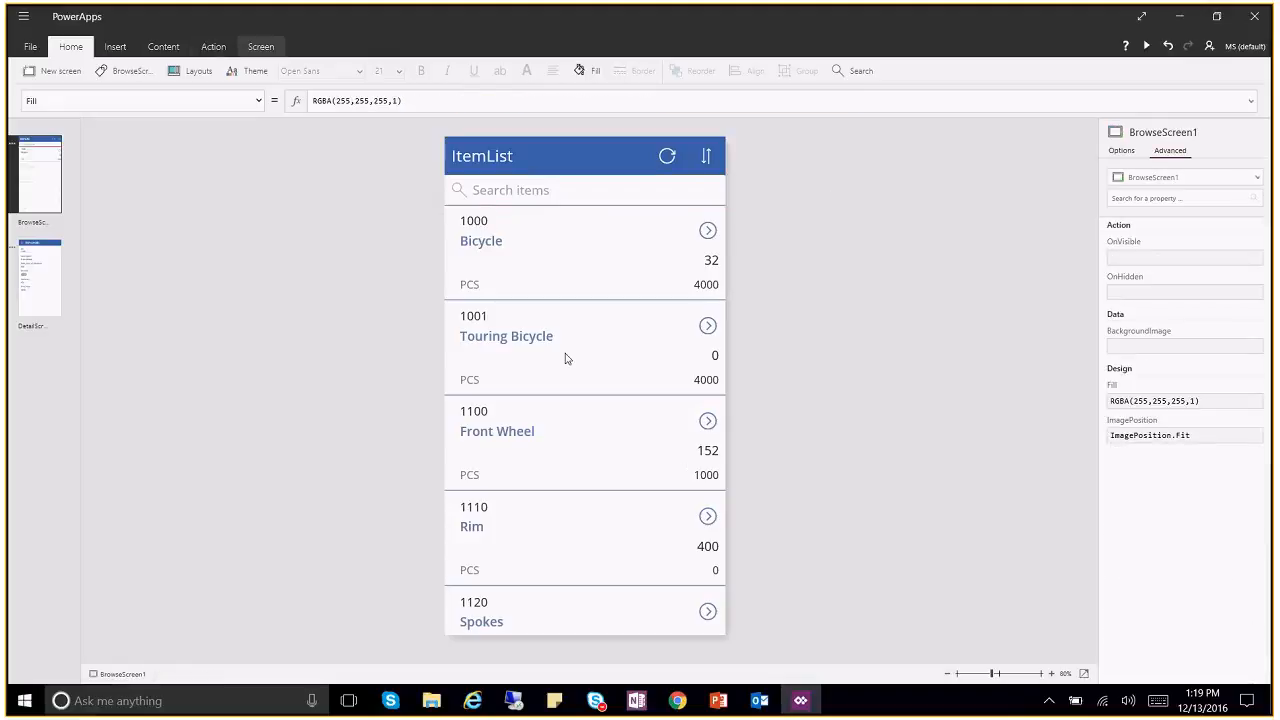
pyautogui.click(40, 274)
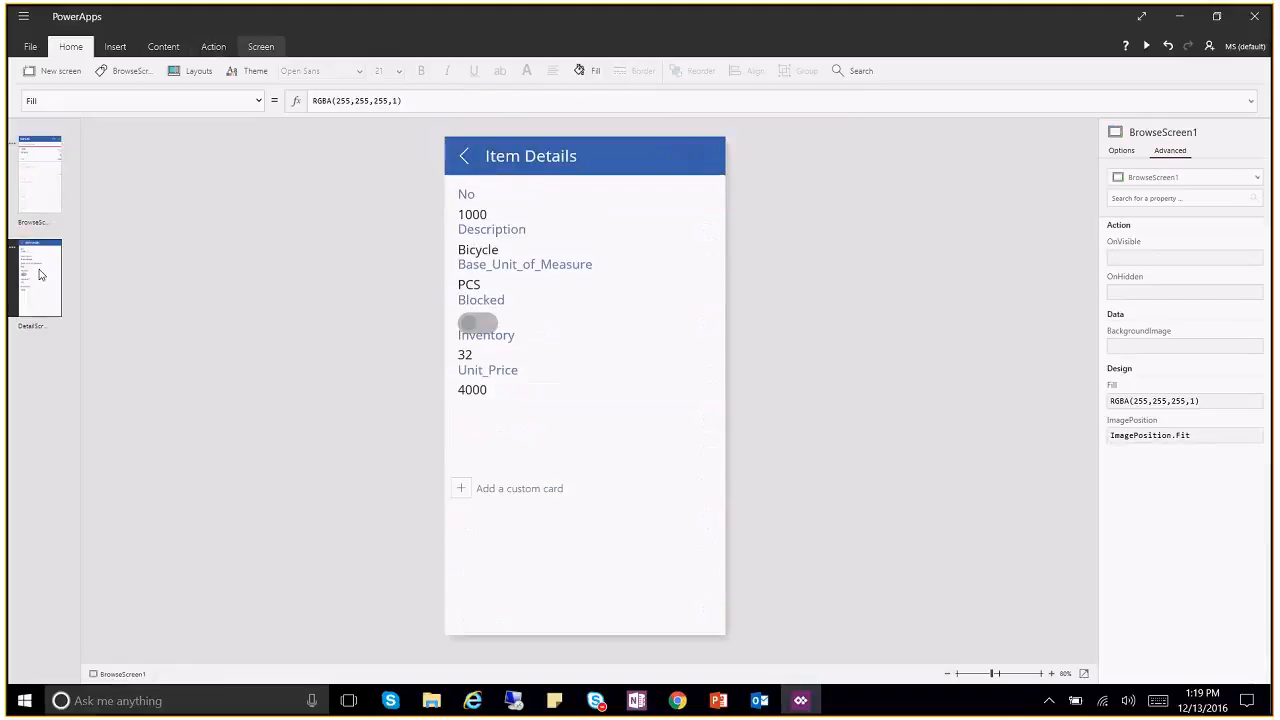
pyautogui.click(45, 183)
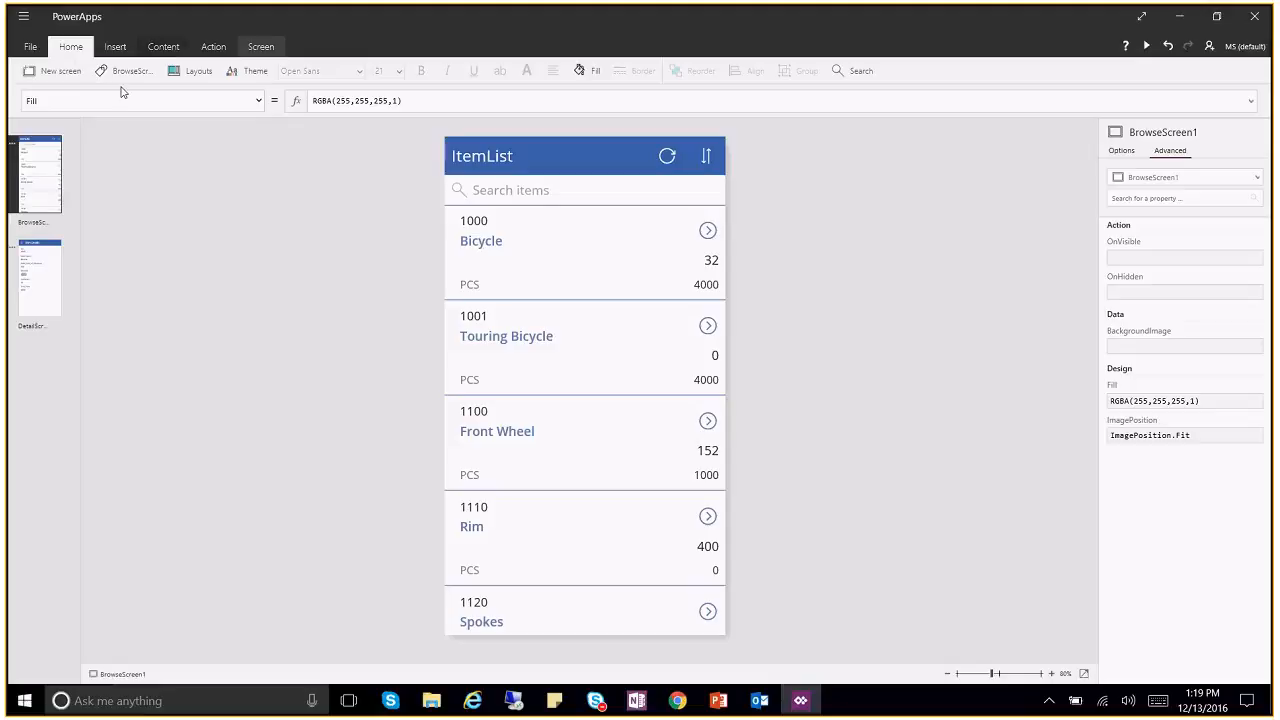
# Step: Try a different browse screen layout, then undo it with Ctrl+Z
pyautogui.click(187, 77)
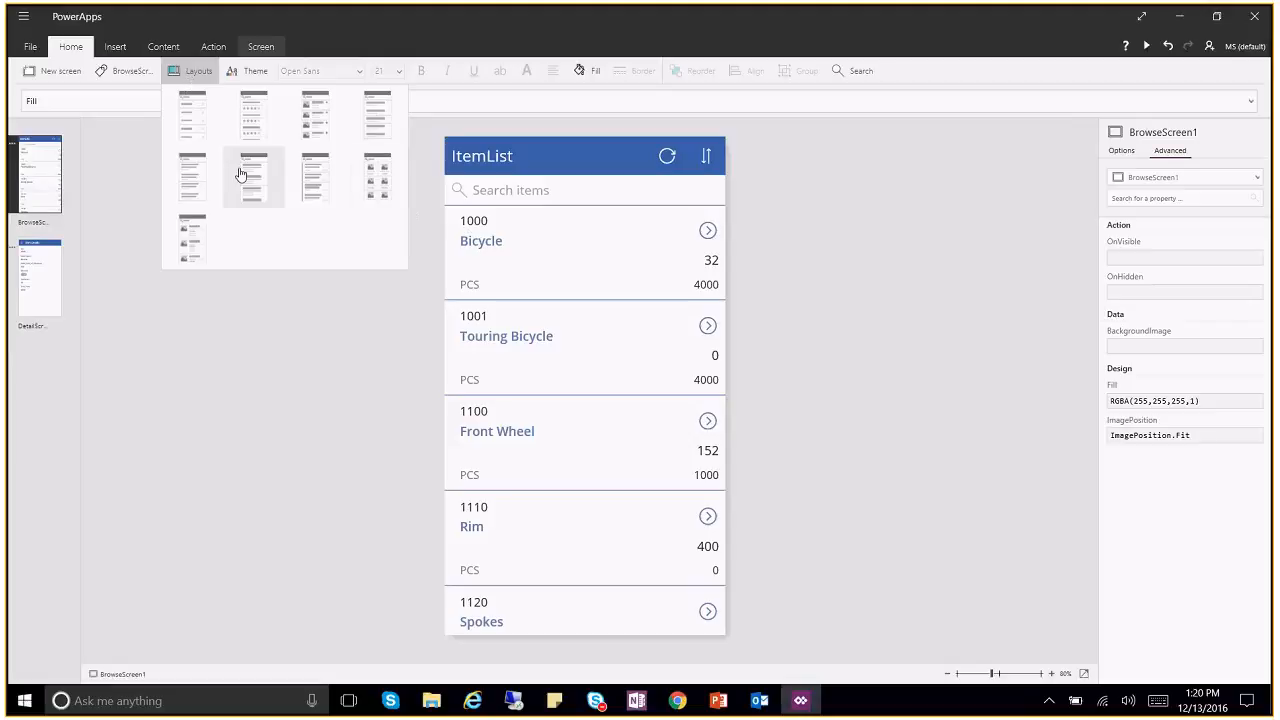
pyautogui.click(315, 181)
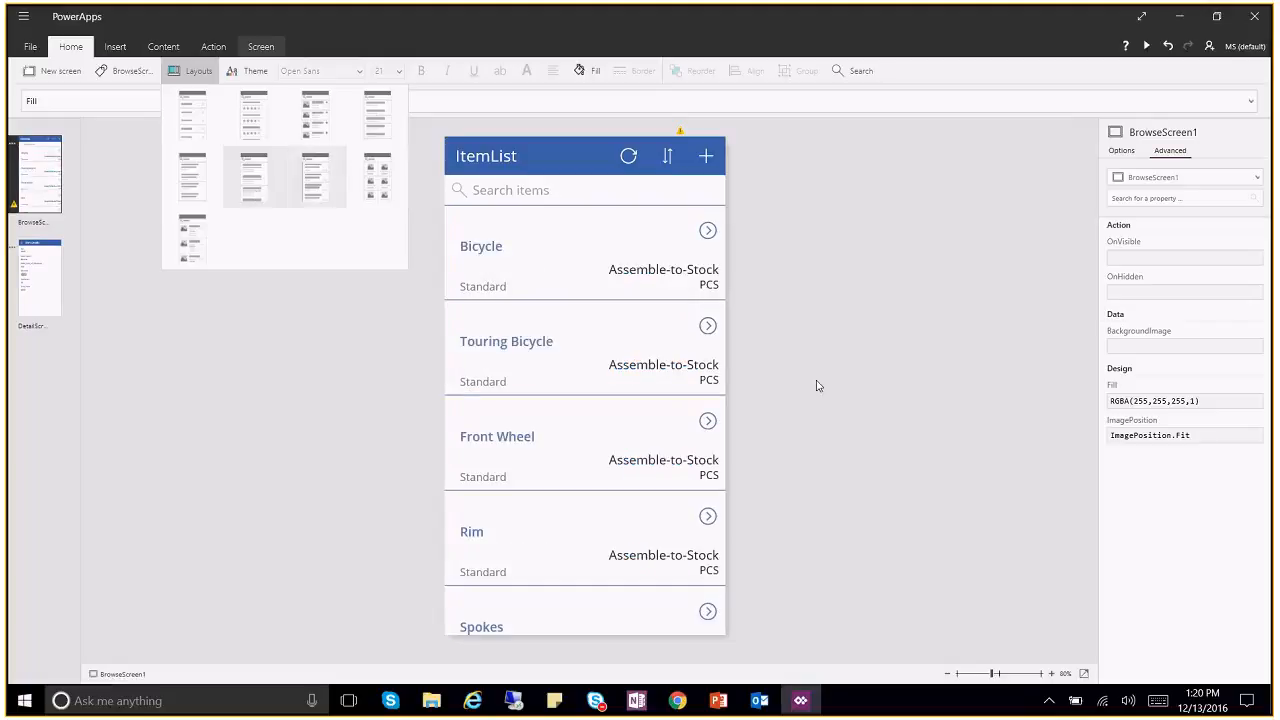
pyautogui.click(843, 365)
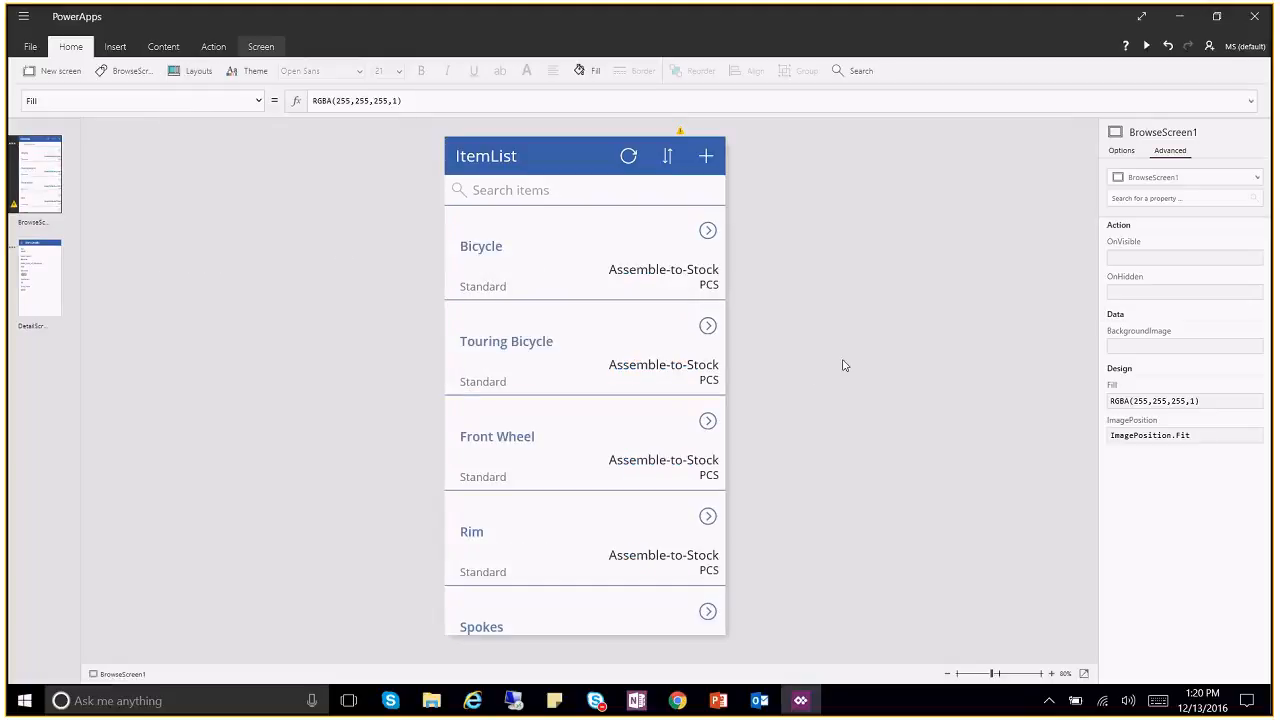
pyautogui.hotkey('ctrl', 'z')
pyautogui.hotkey('ctrl', 'z')
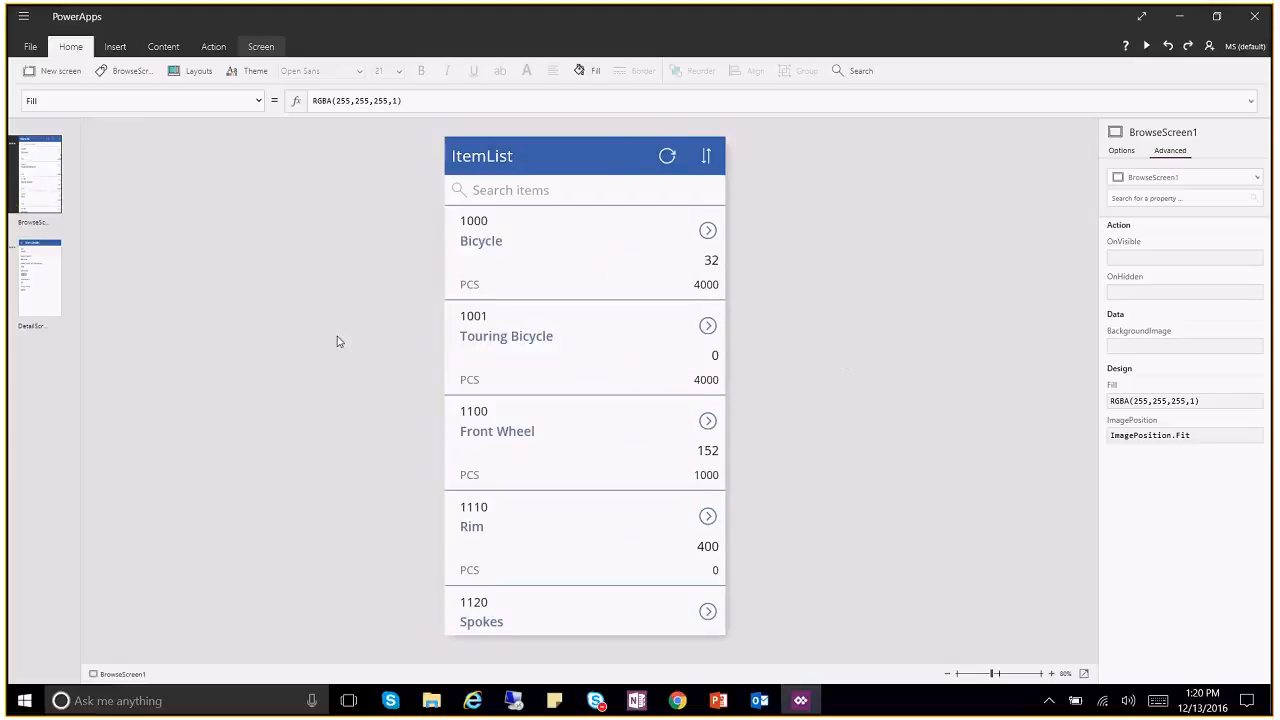
# Step: Preview the Aqua and Coral themes, then apply the Rose theme
pyautogui.click(243, 72)
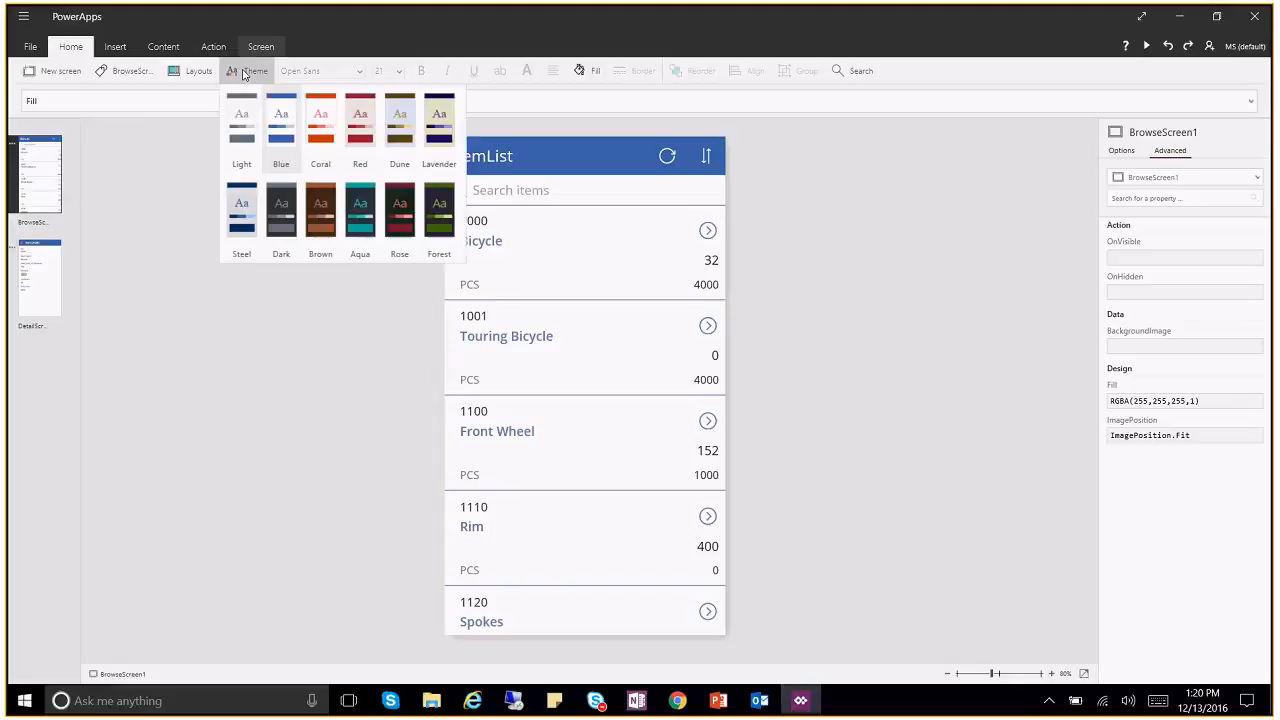
pyautogui.click(370, 214)
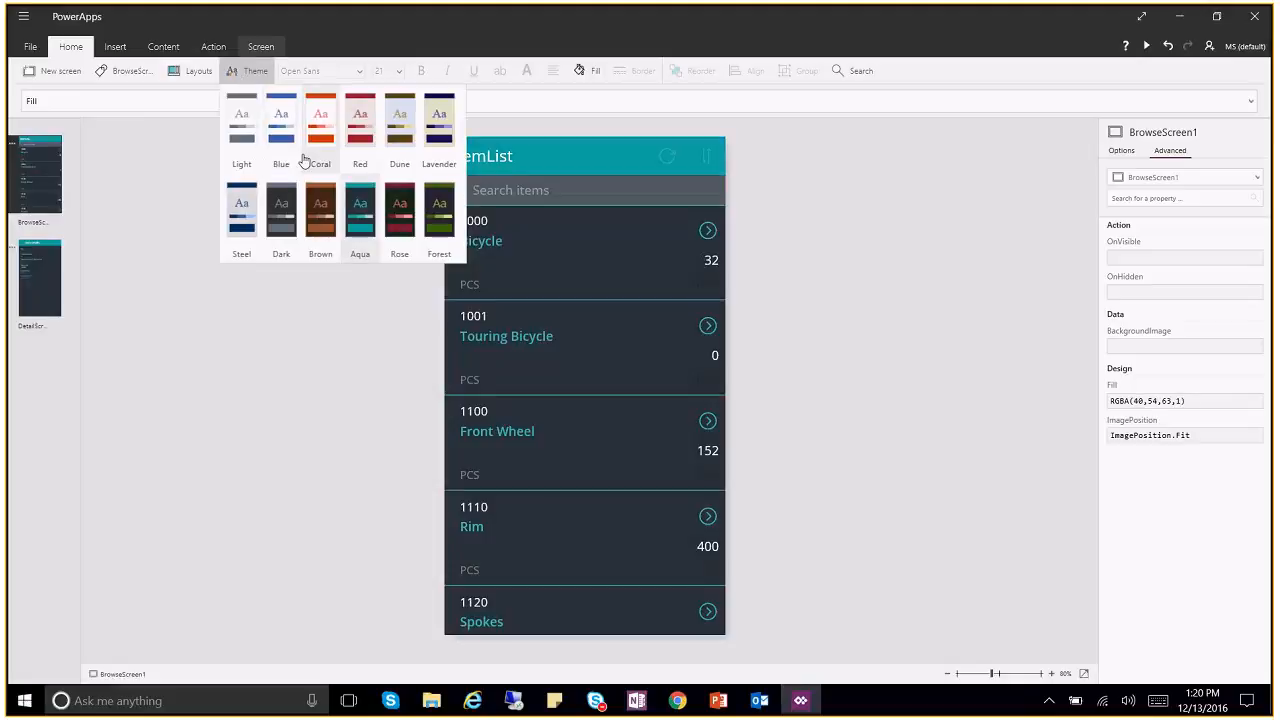
pyautogui.click(315, 117)
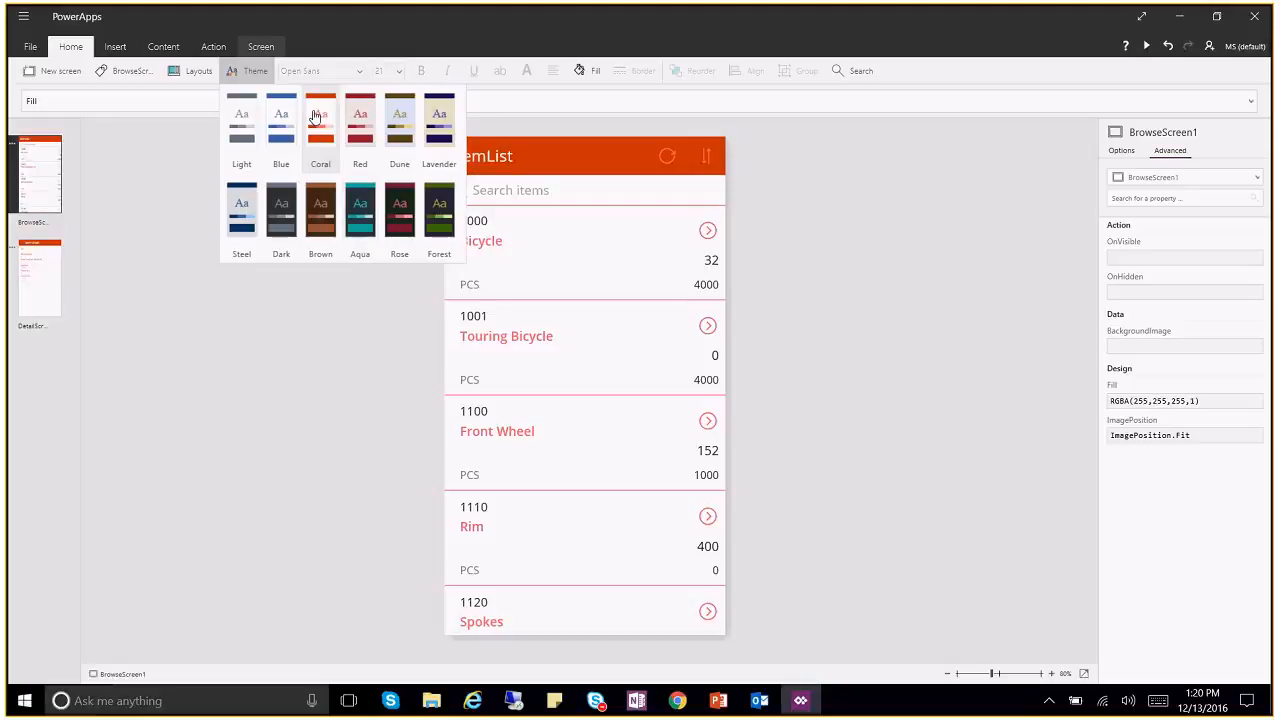
pyautogui.click(404, 218)
pyautogui.click(797, 186)
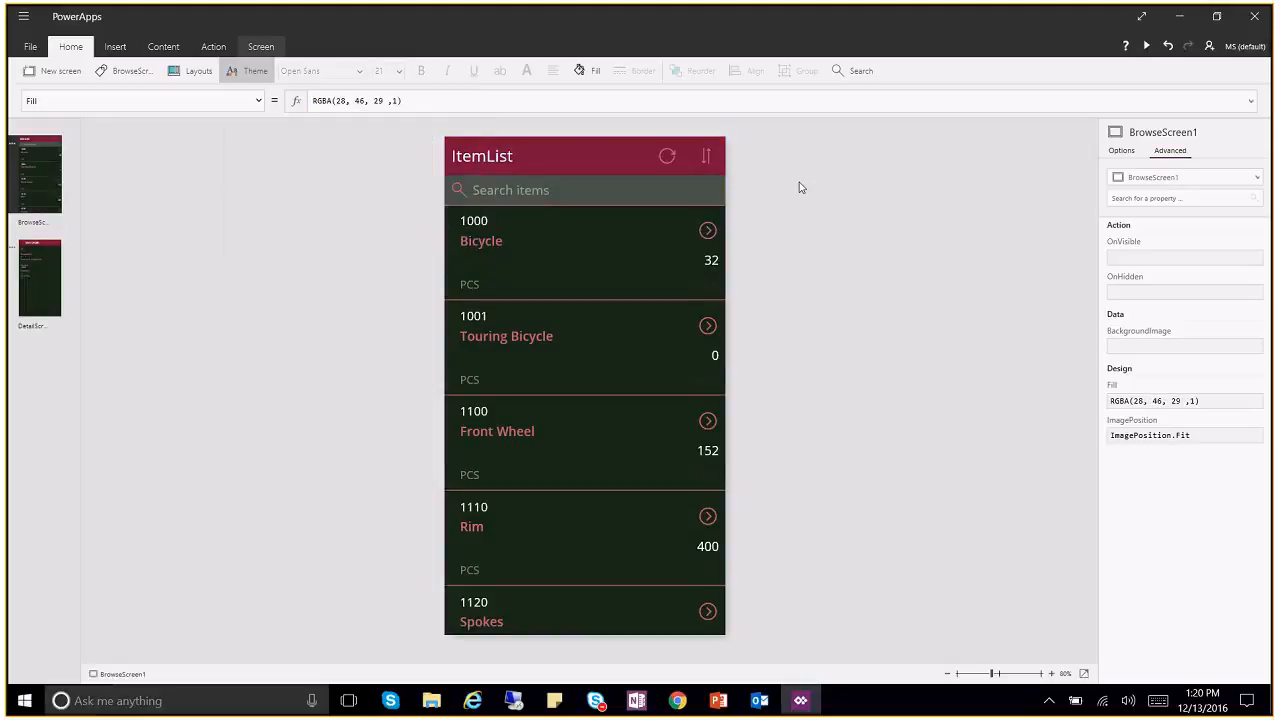
pyautogui.click(719, 290)
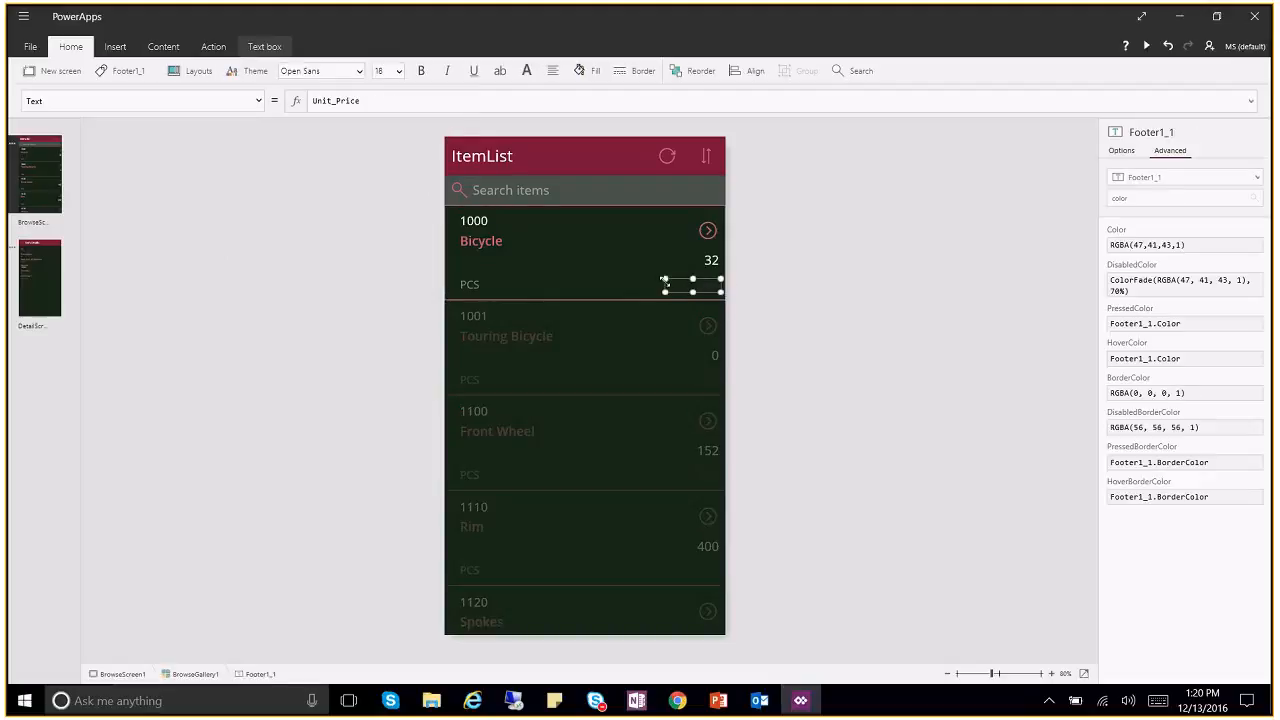
# Step: Widen the Footer1_1 unit price label and copy the quantity label's white Color value
pyautogui.moveTo(664, 279); pyautogui.dragTo(656, 280)
pyautogui.moveTo(650, 278); pyautogui.dragTo(646, 276)
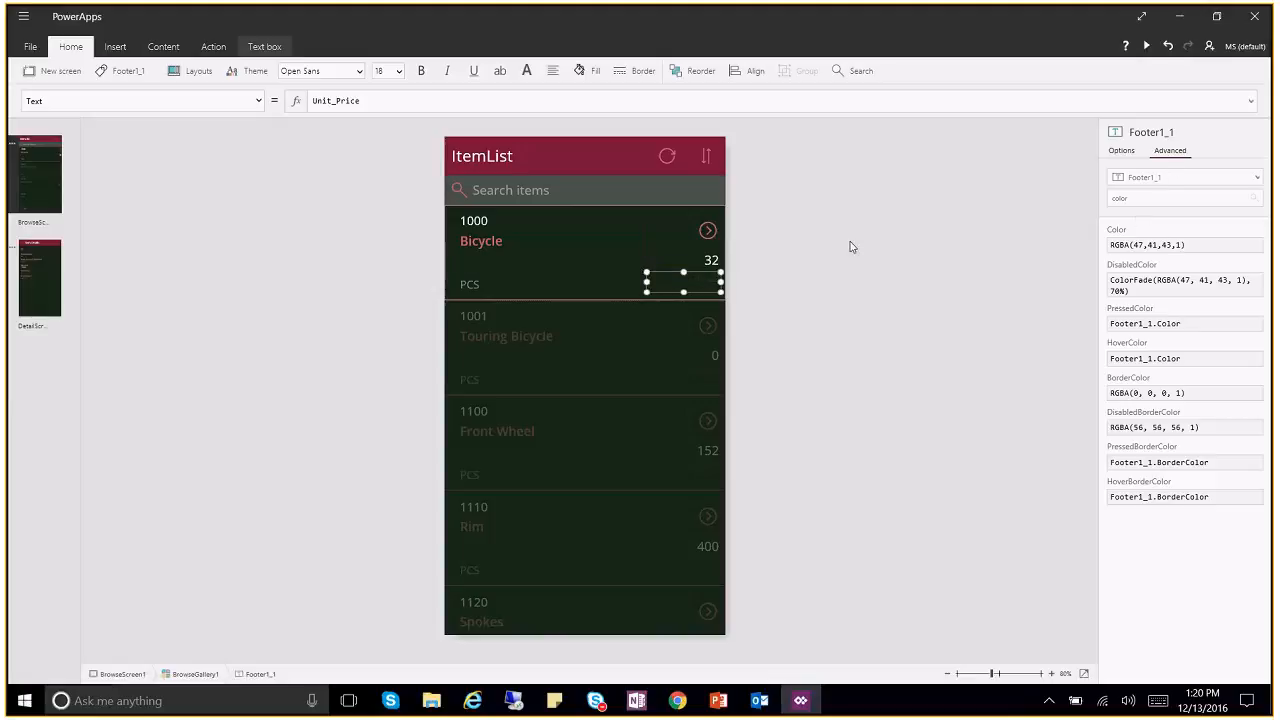
pyautogui.click(706, 261)
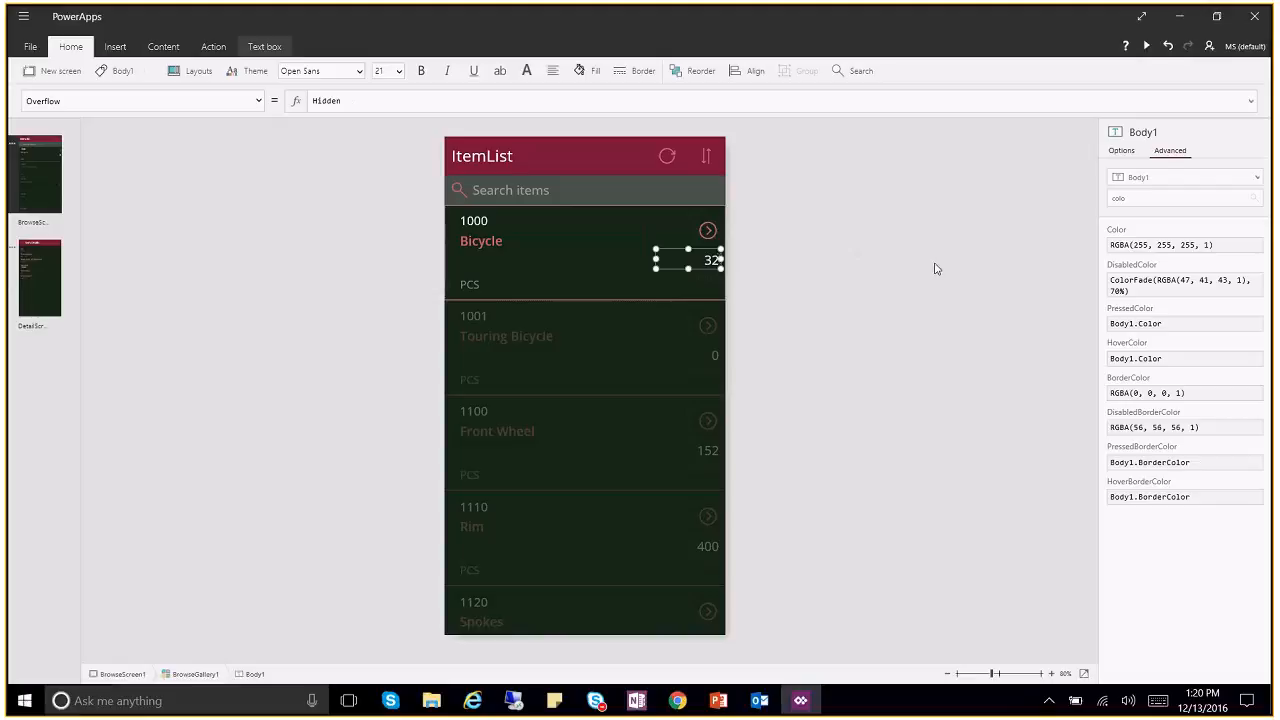
pyautogui.moveTo(1231, 246); pyautogui.dragTo(1110, 245)
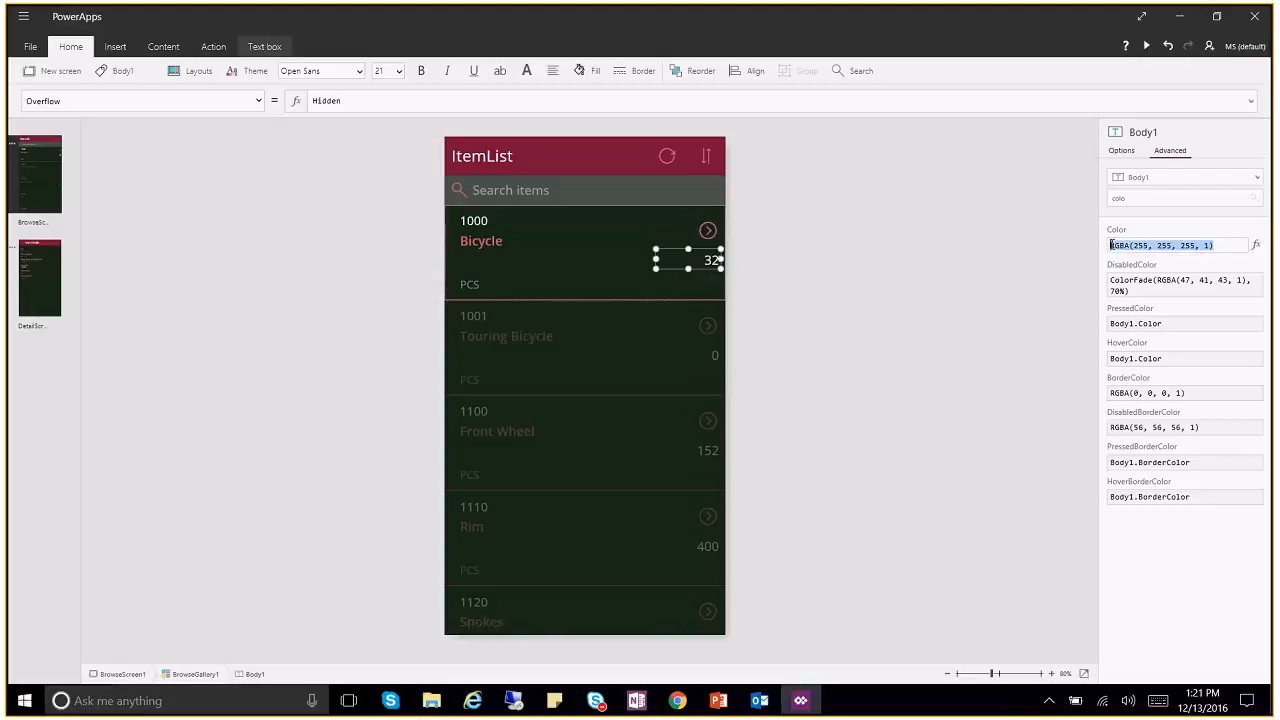
# Step: Set the unit price label's Color to RGBA(255,255,255,1) and review the list rows
pyautogui.click(686, 281)
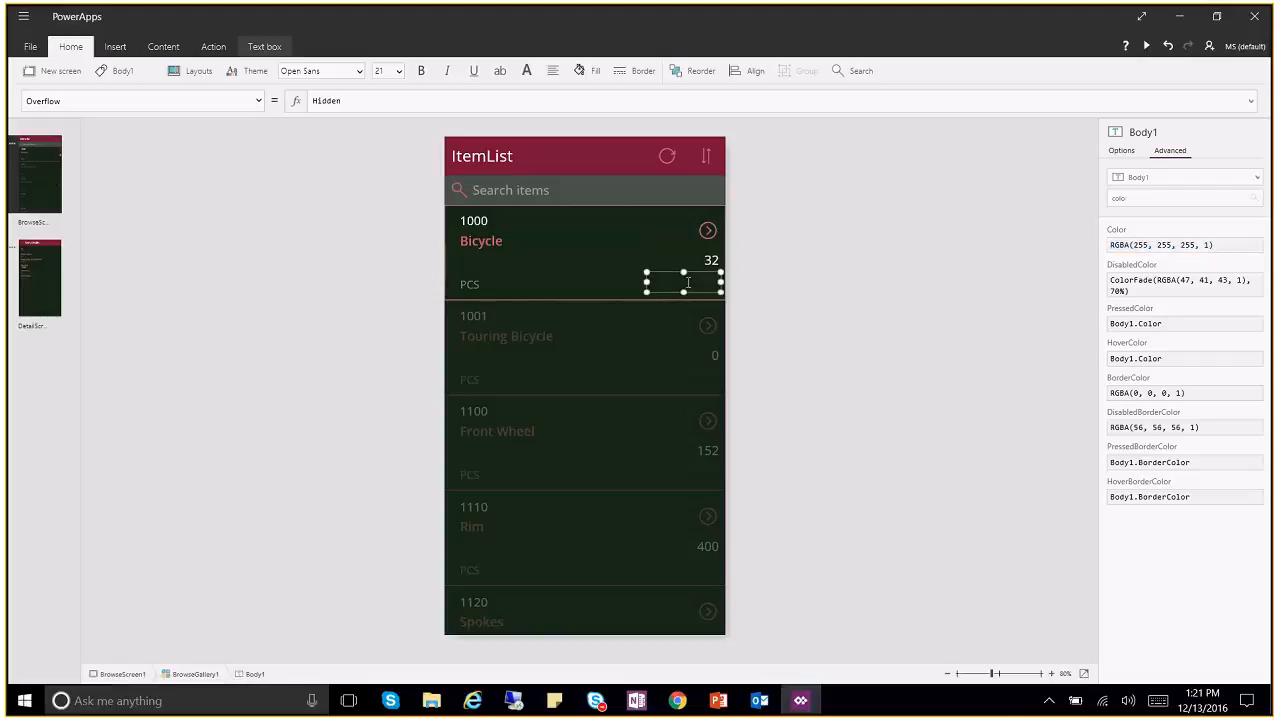
pyautogui.click(1200, 247)
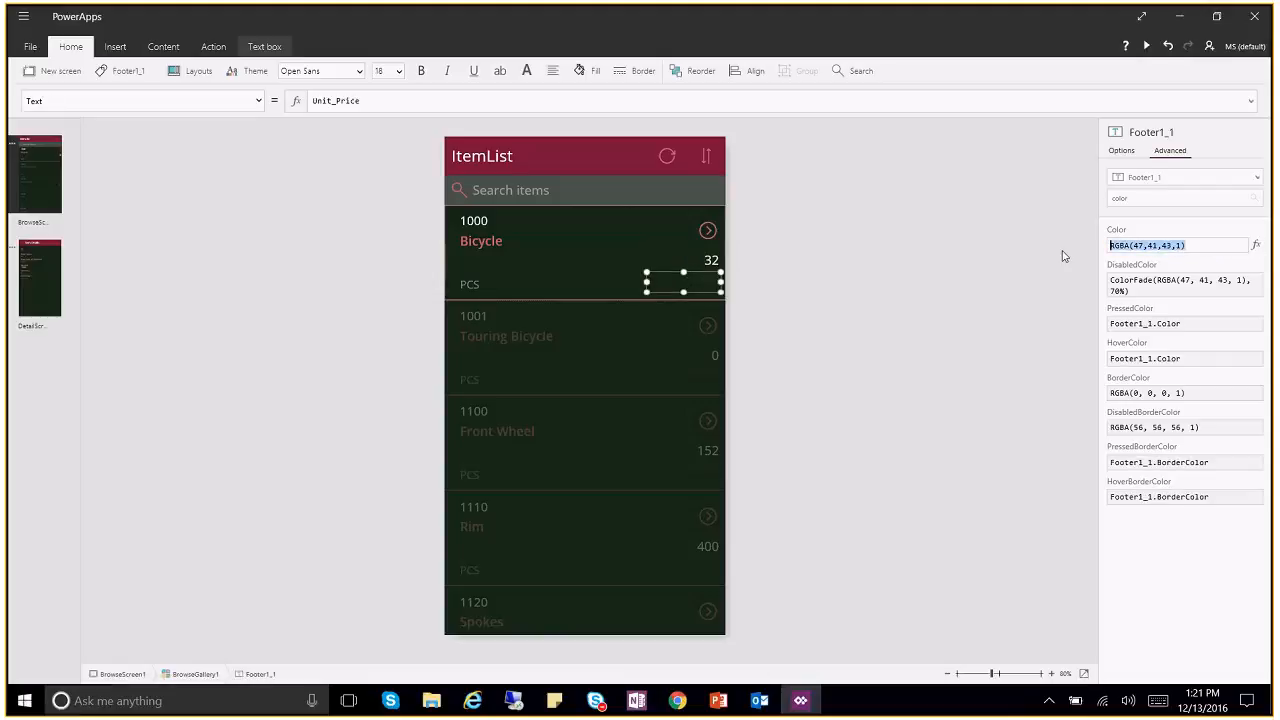
pyautogui.click(918, 366)
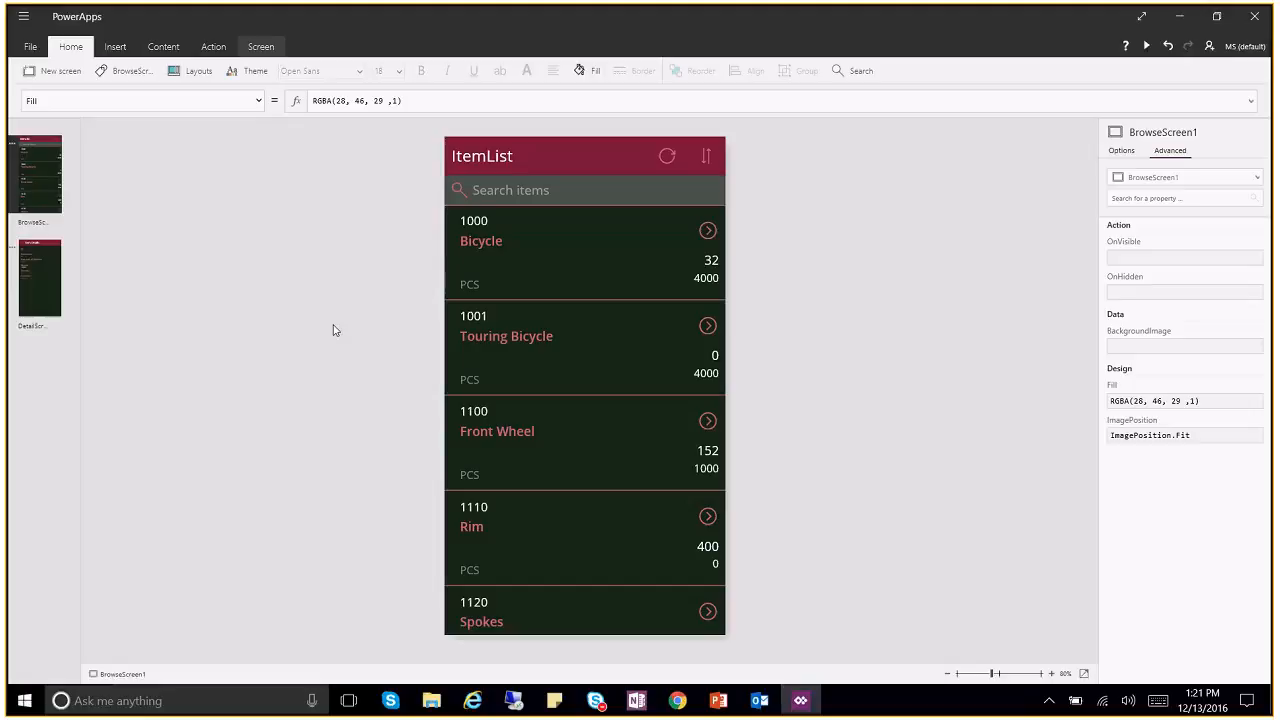
pyautogui.click(487, 238)
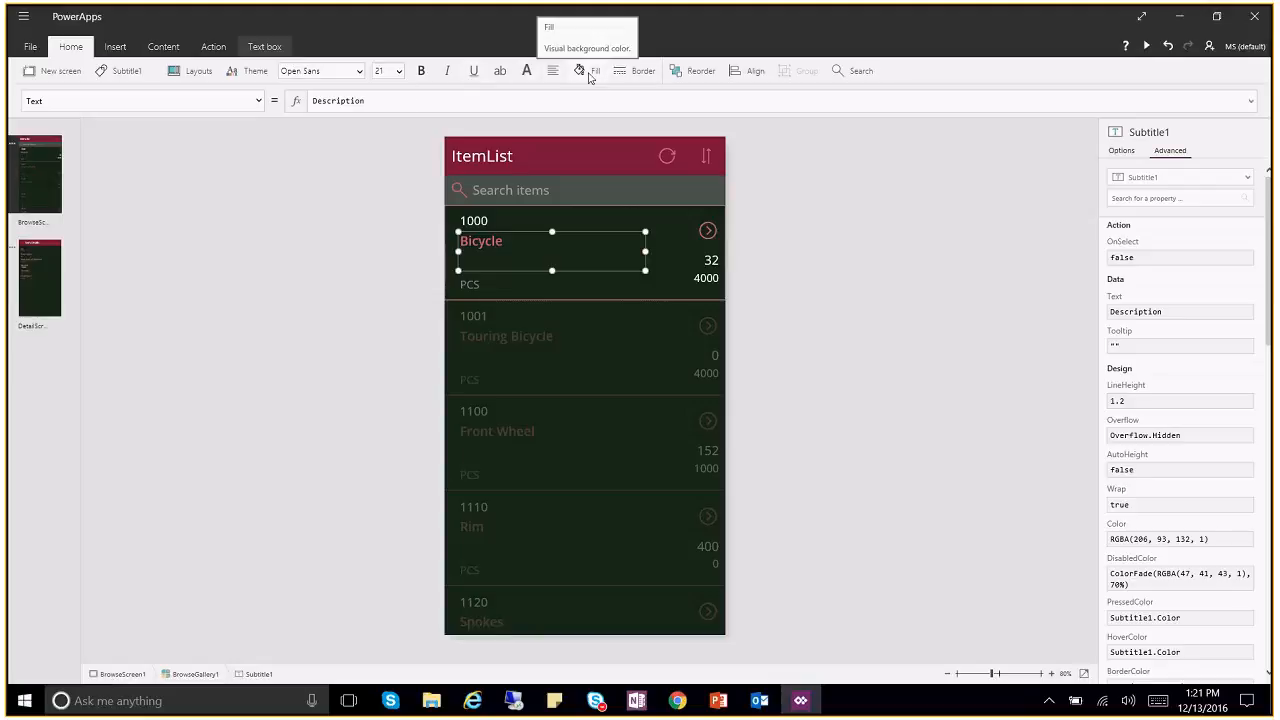
# Step: Fill the Footer1_1 unit price label with a pink theme swatch from Home > Fill
pyautogui.click(710, 279)
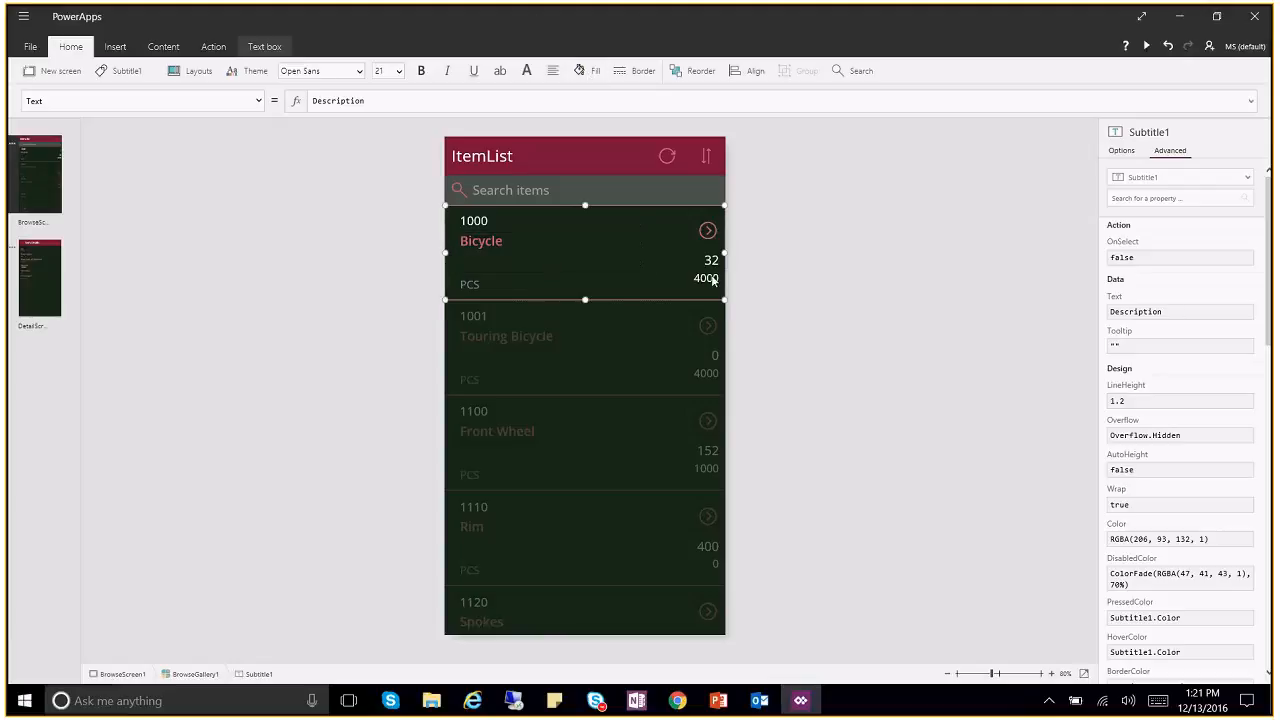
pyautogui.click(703, 278)
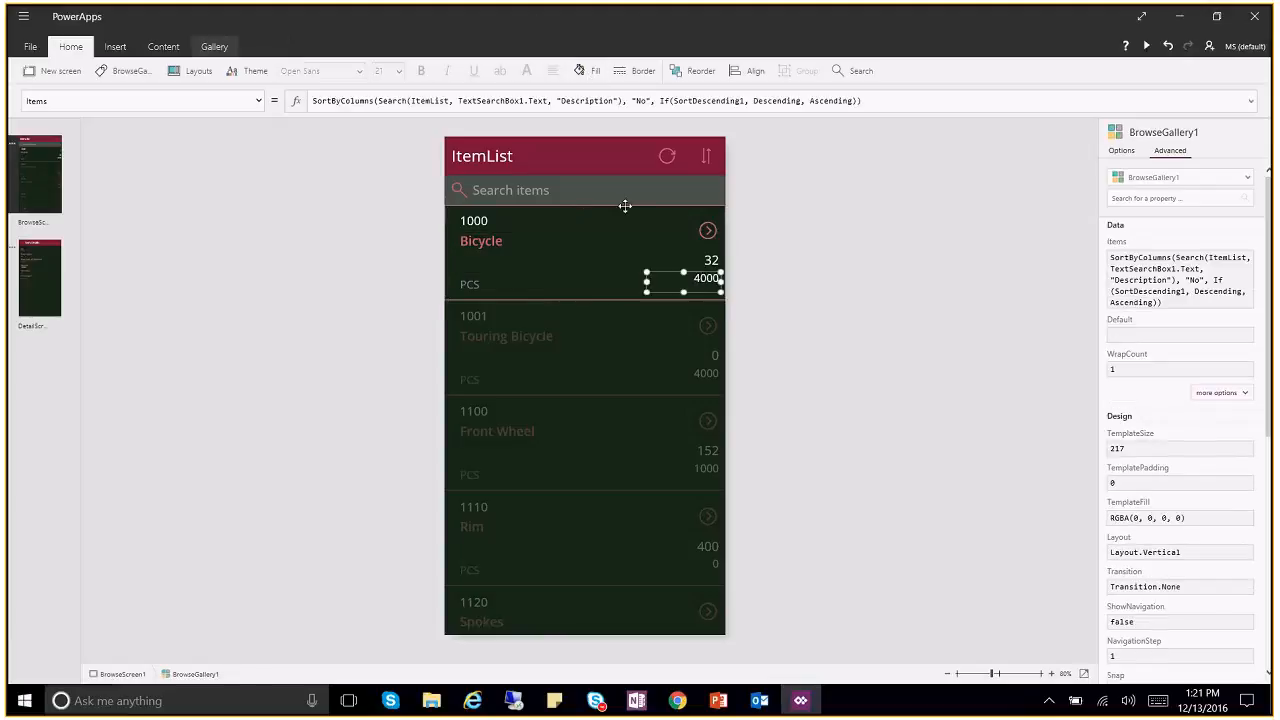
pyautogui.click(597, 77)
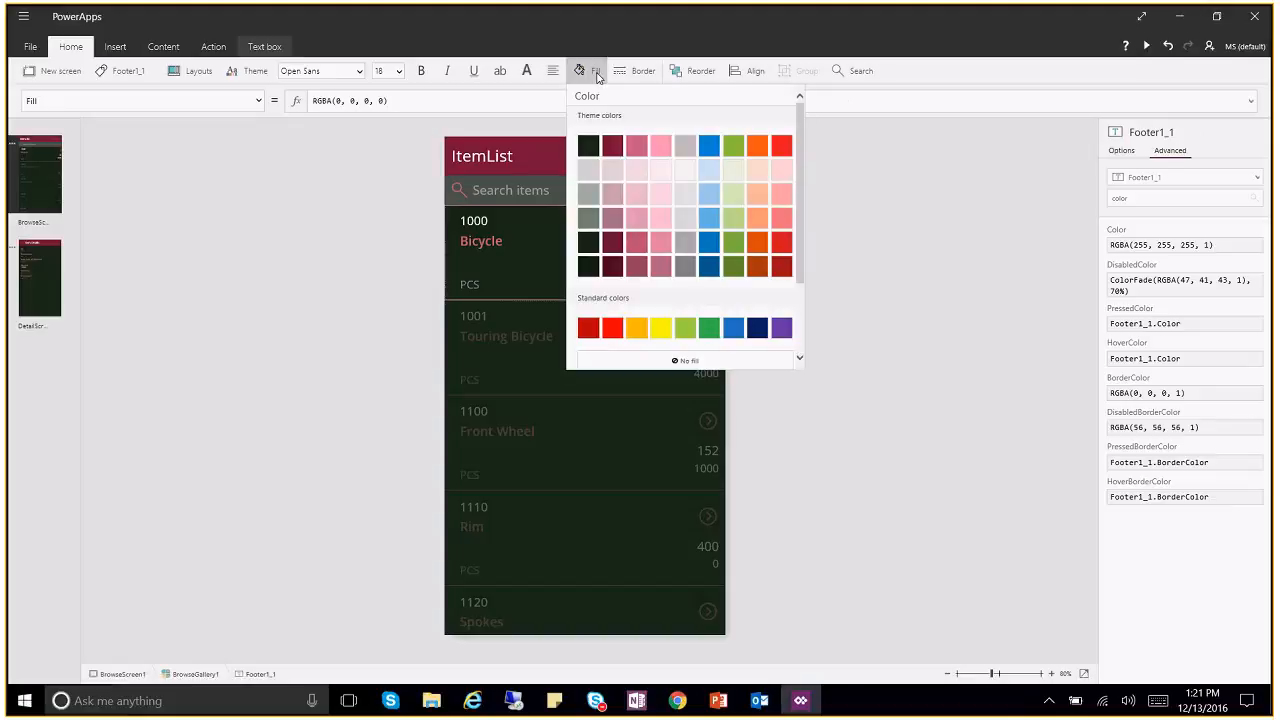
pyautogui.click(637, 147)
pyautogui.click(828, 333)
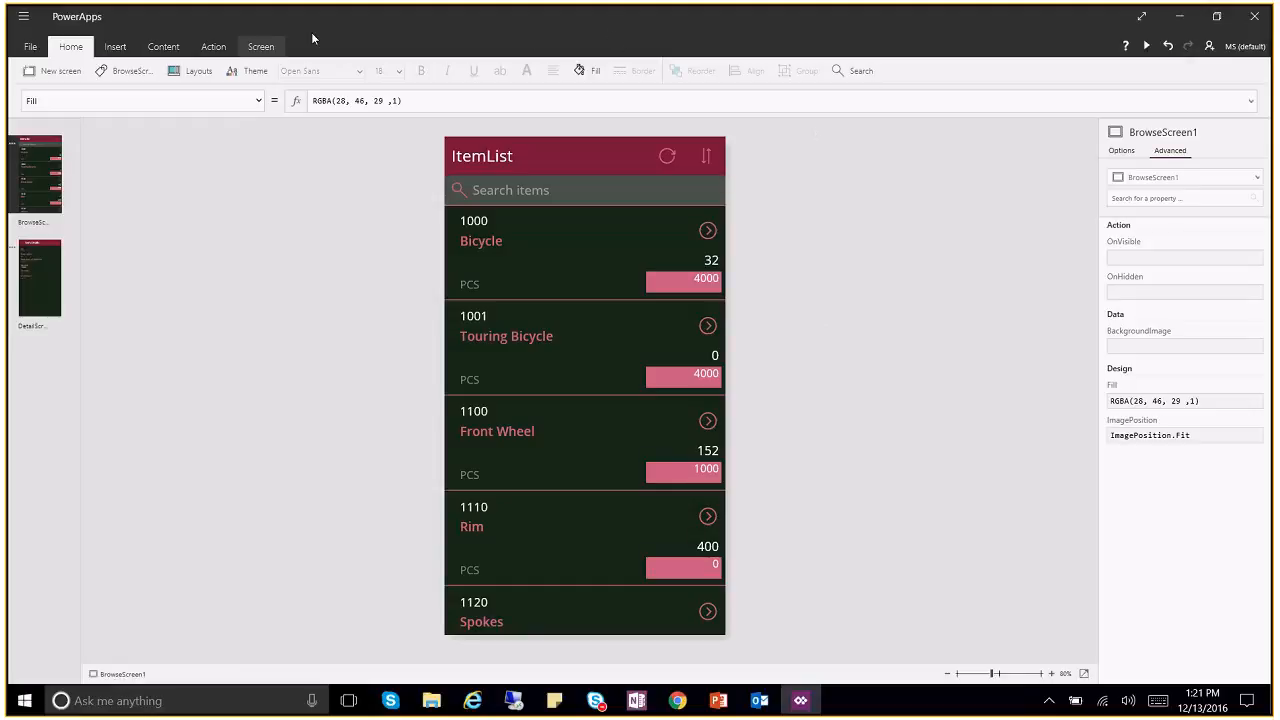
# Step: Browse the Insert tab's Gallery and Forms options, then the Content, Action and Screen tools
pyautogui.click(114, 50)
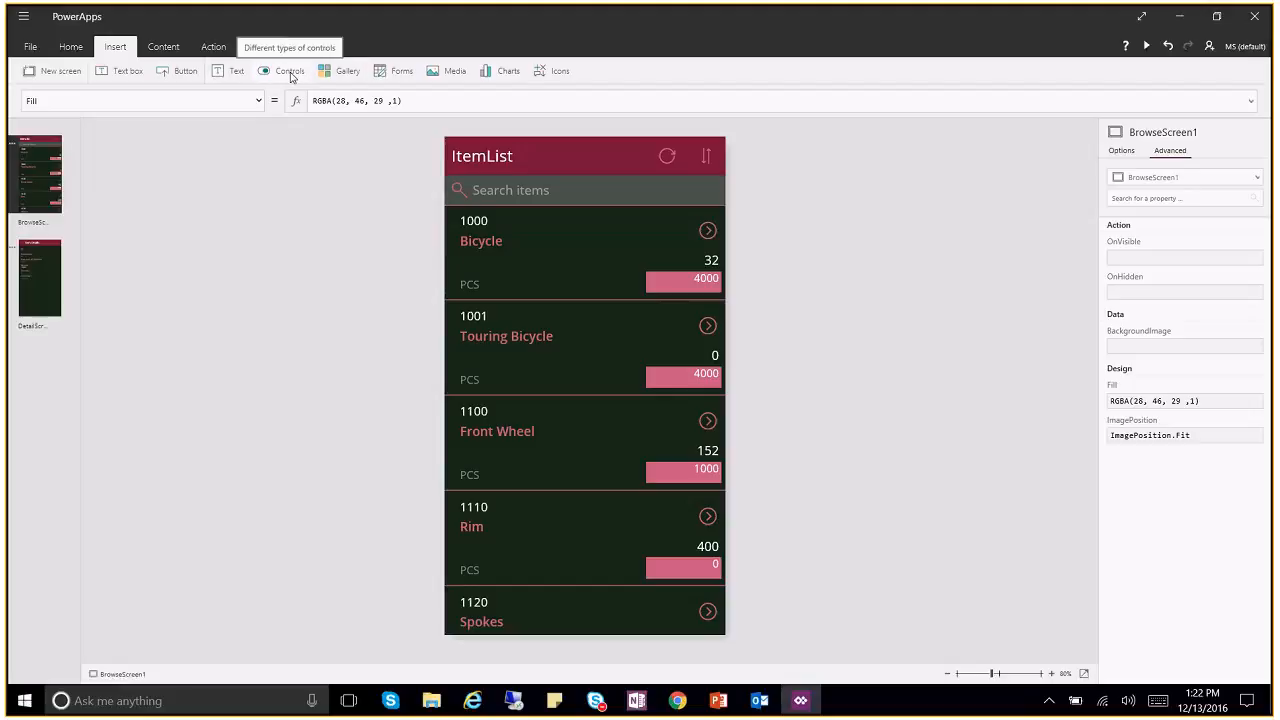
pyautogui.click(349, 74)
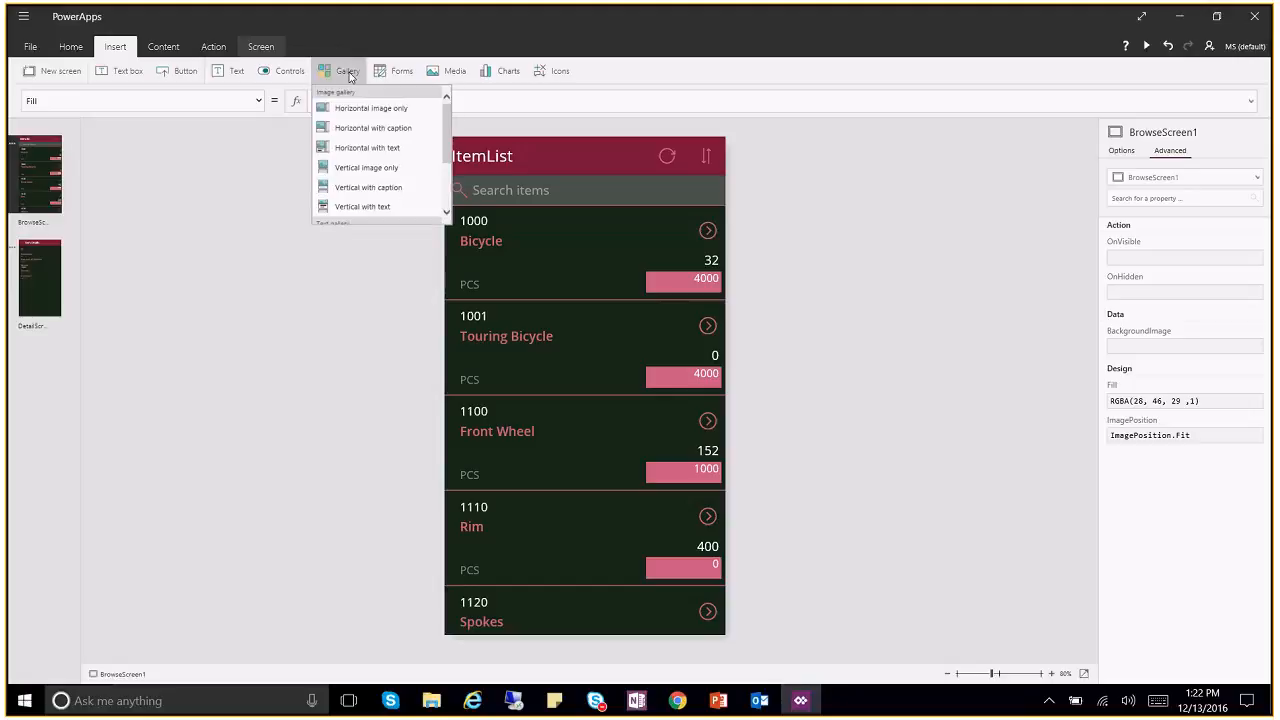
pyautogui.click(403, 76)
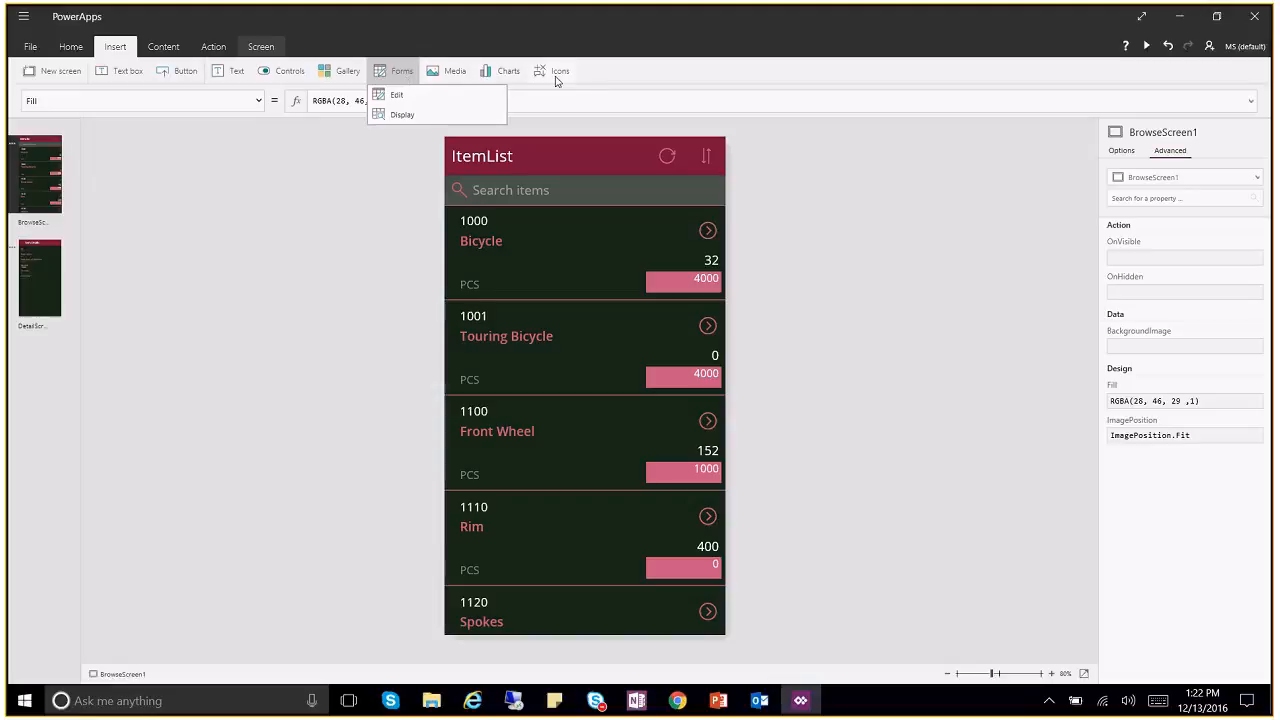
pyautogui.click(160, 48)
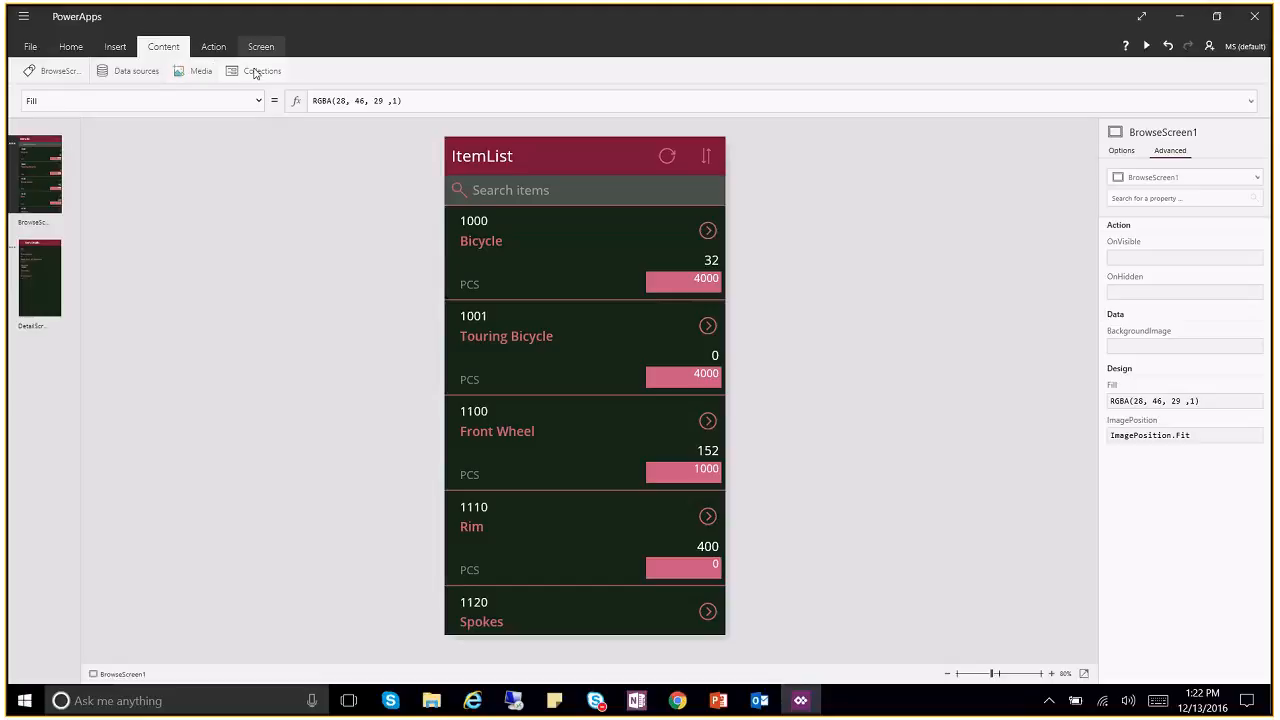
pyautogui.click(213, 48)
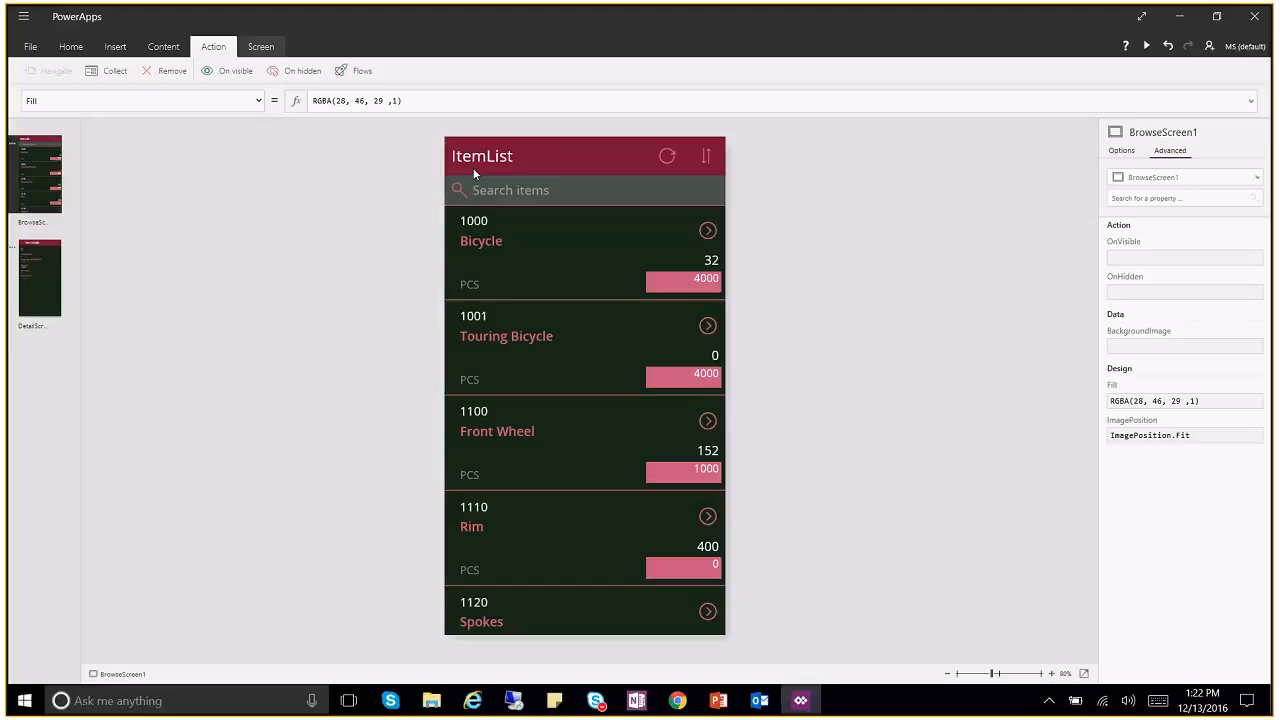
pyautogui.click(261, 47)
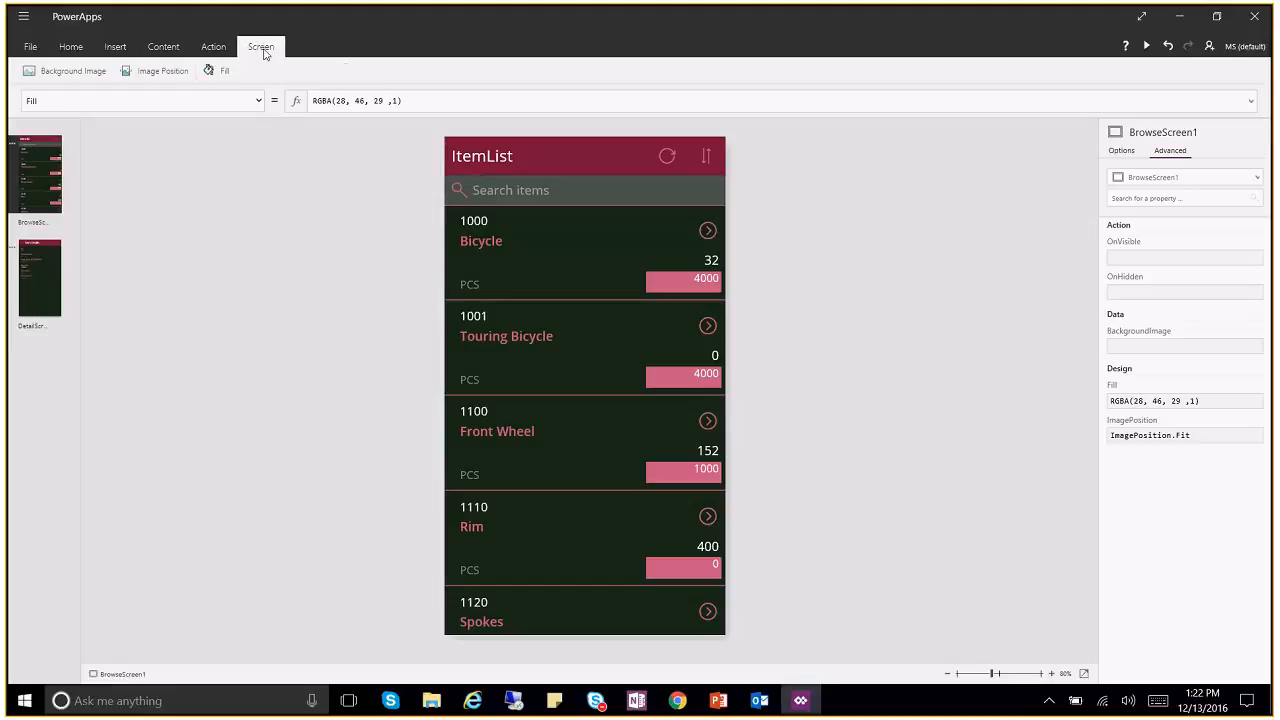
pyautogui.click(31, 50)
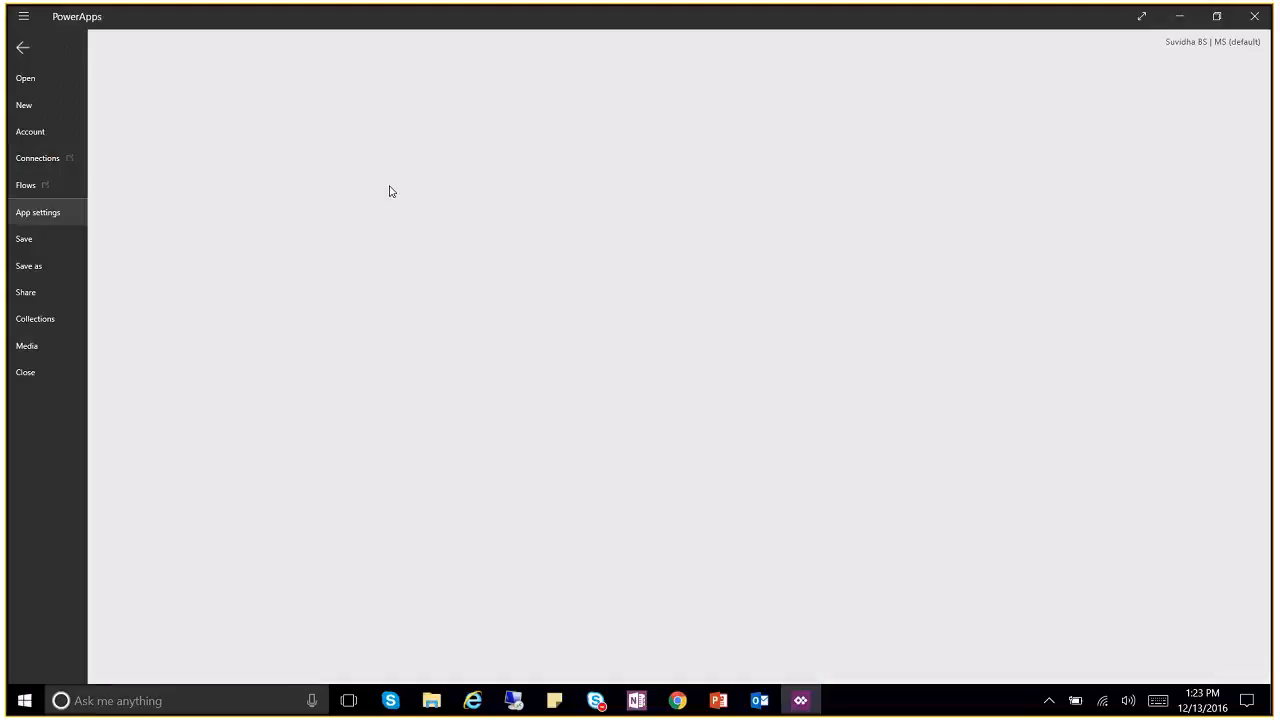
pyautogui.click(21, 47)
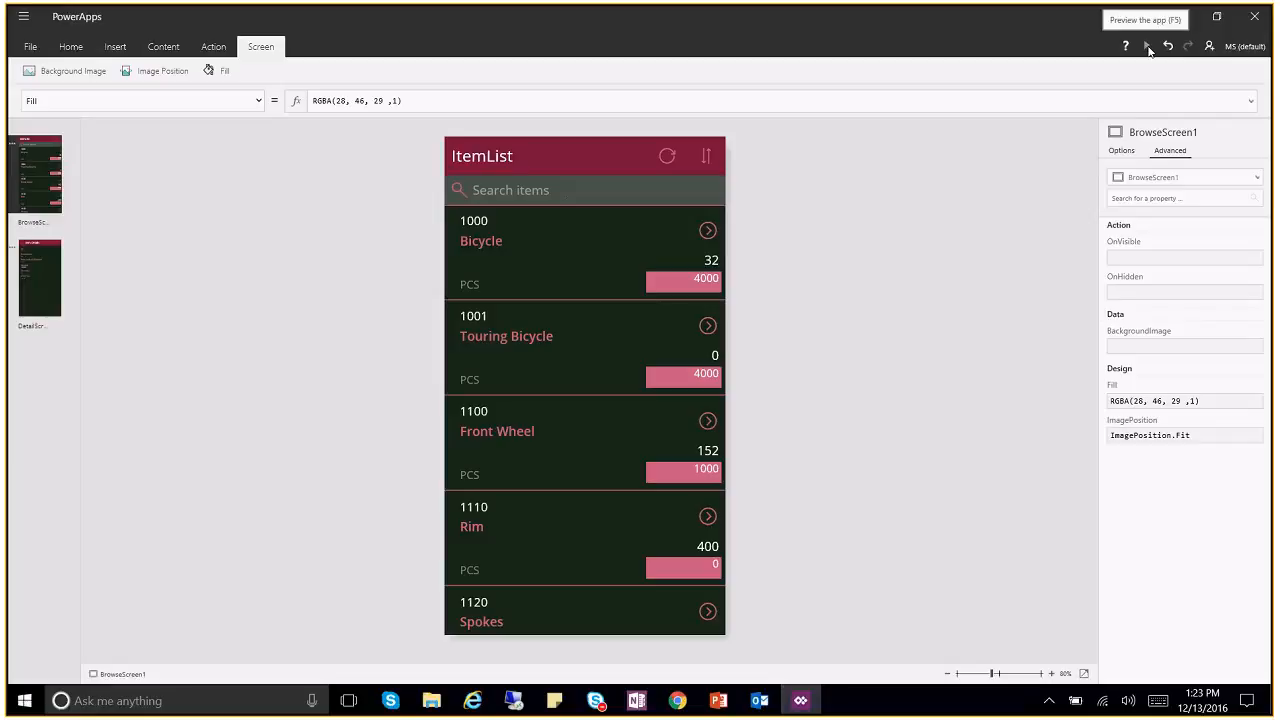
pyautogui.click(1147, 47)
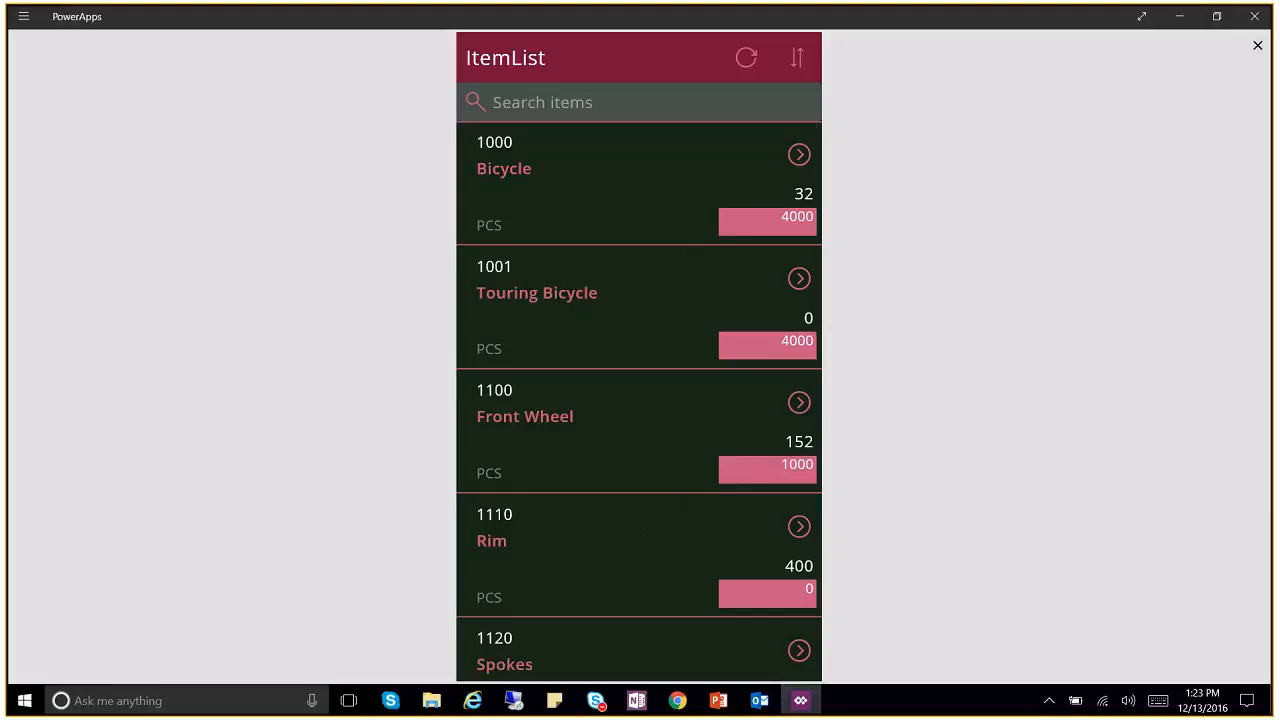
pyautogui.scroll(-15, 640, 523)
pyautogui.scroll(-3, 640, 402)
pyautogui.scroll(10, 640, 402)
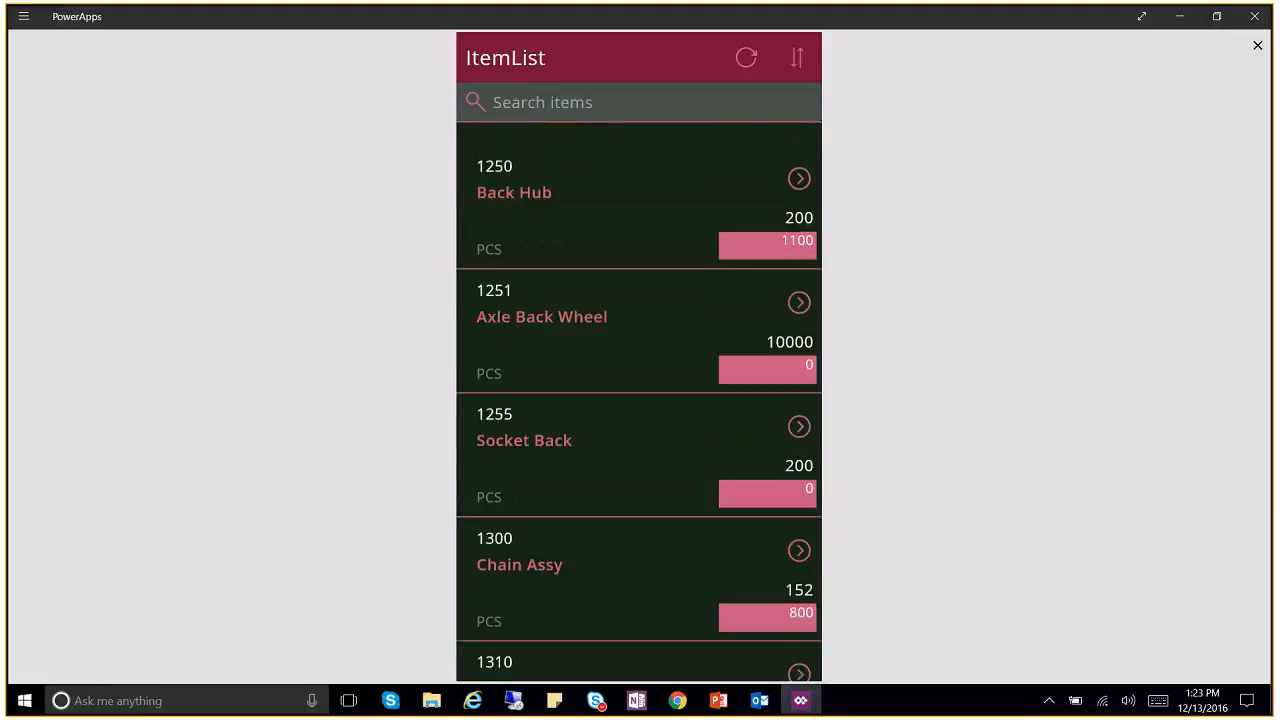
pyautogui.scroll(5, 640, 402)
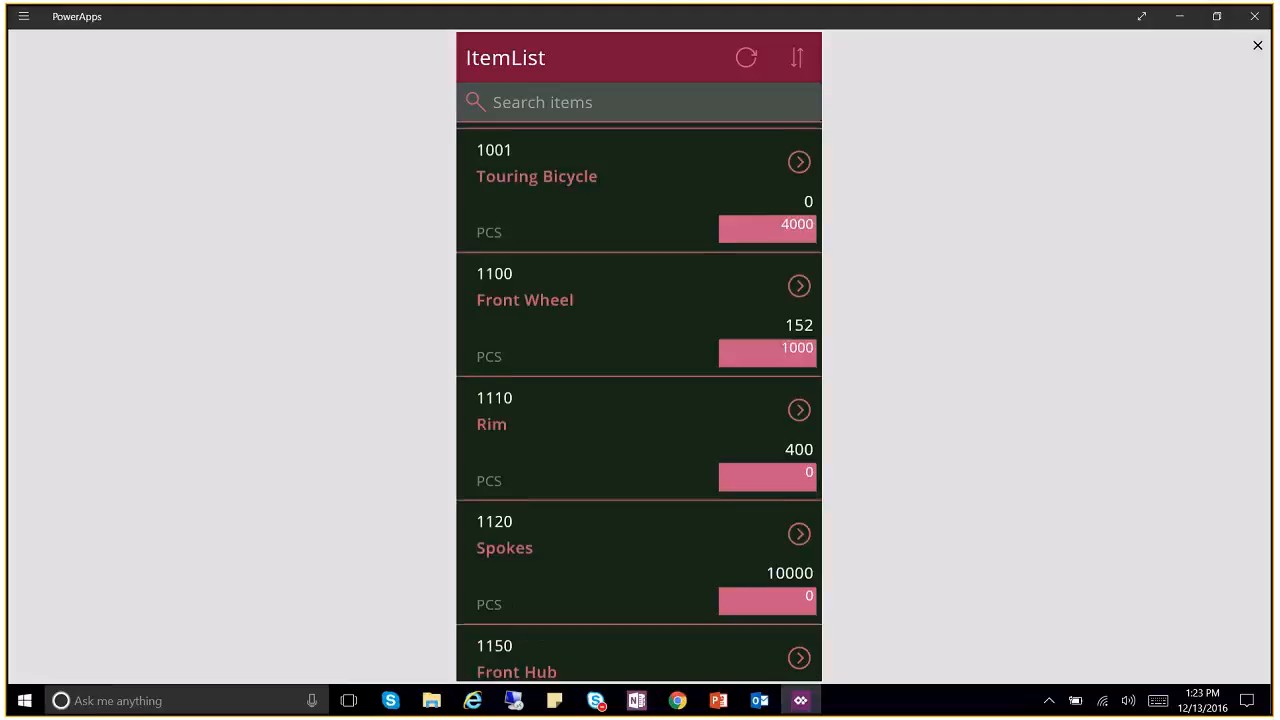
pyautogui.scroll(-1, 640, 402)
pyautogui.scroll(-1, 640, 402)
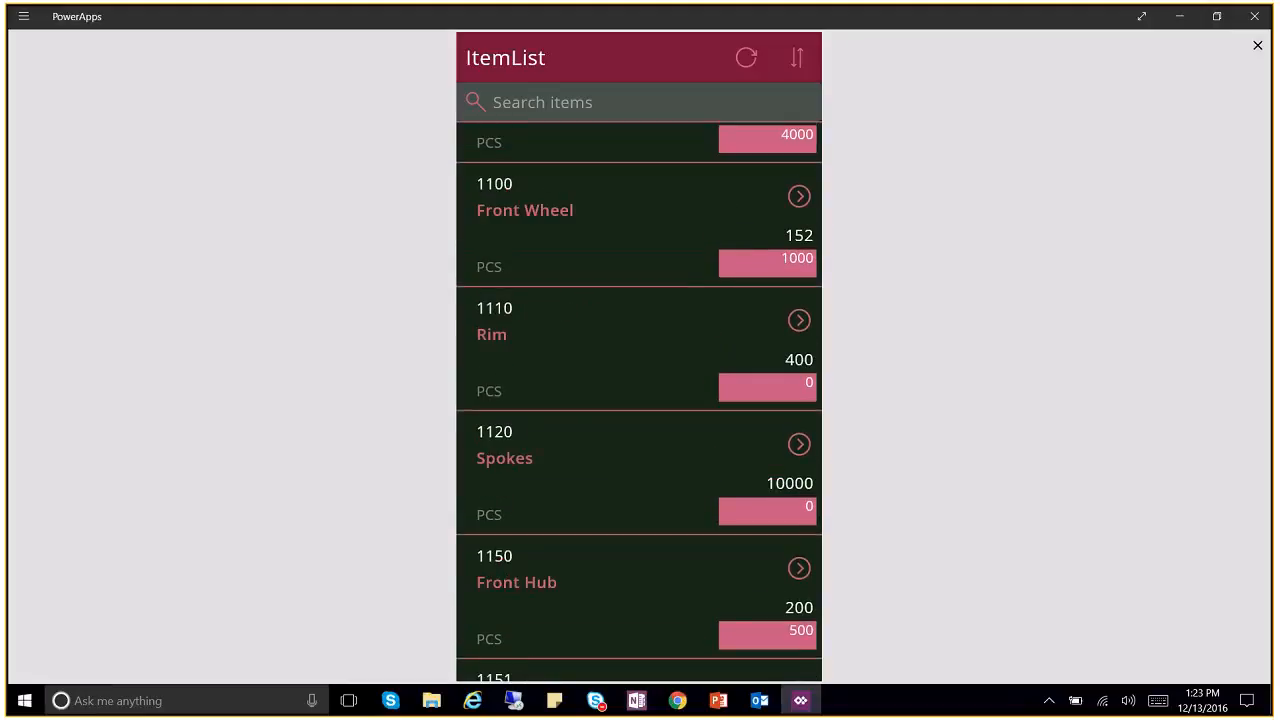
pyautogui.scroll(1, 640, 402)
pyautogui.scroll(-1, 640, 402)
pyautogui.scroll(1, 640, 402)
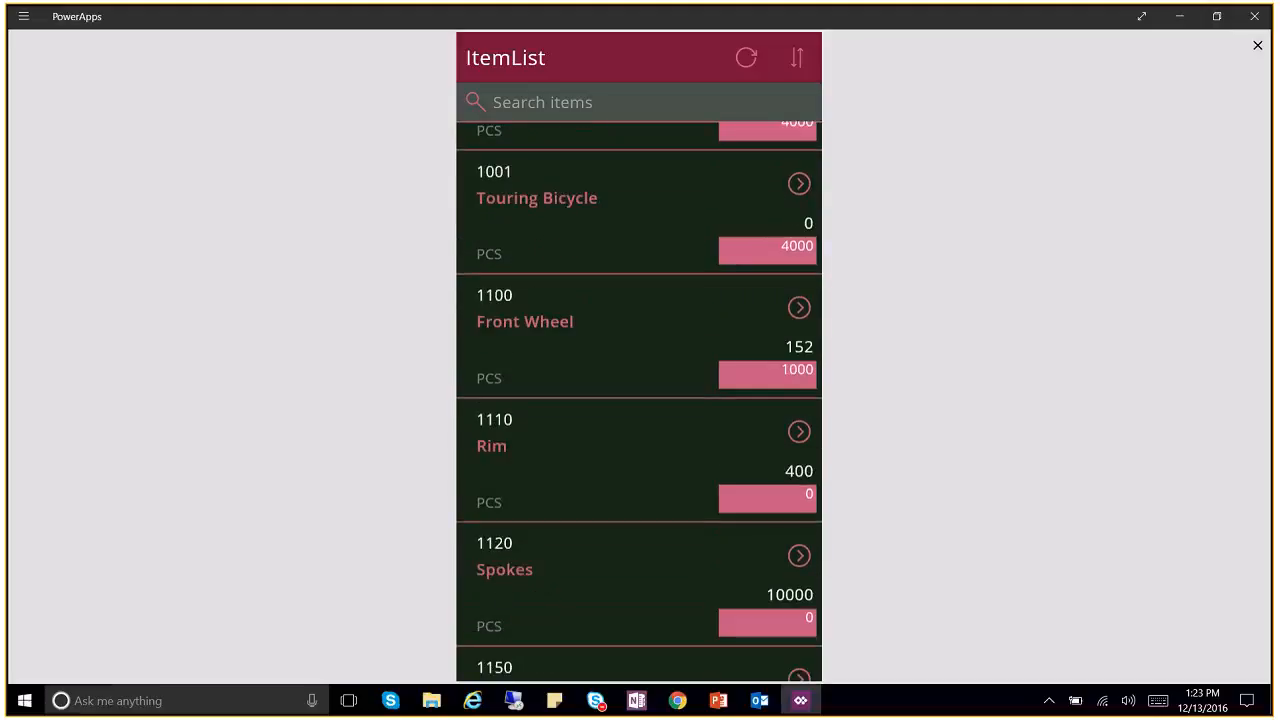
pyautogui.click(638, 514)
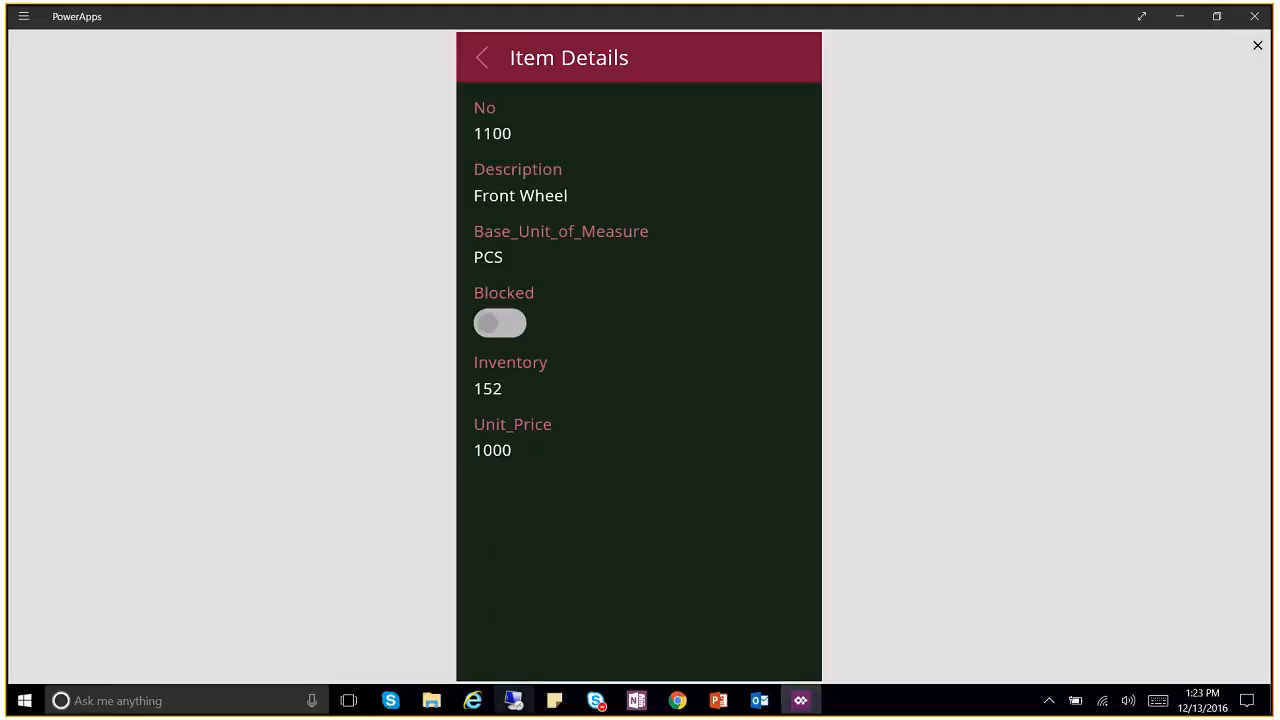
pyautogui.moveTo(513, 700)
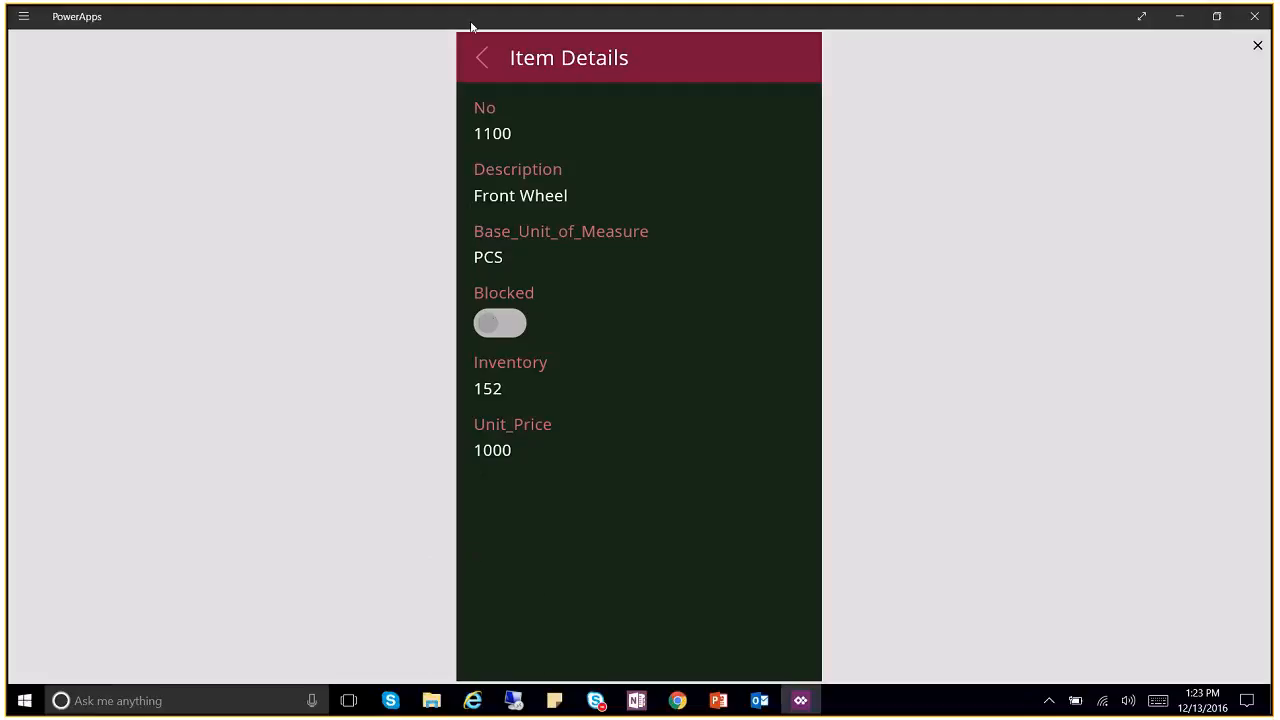
pyautogui.click(484, 59)
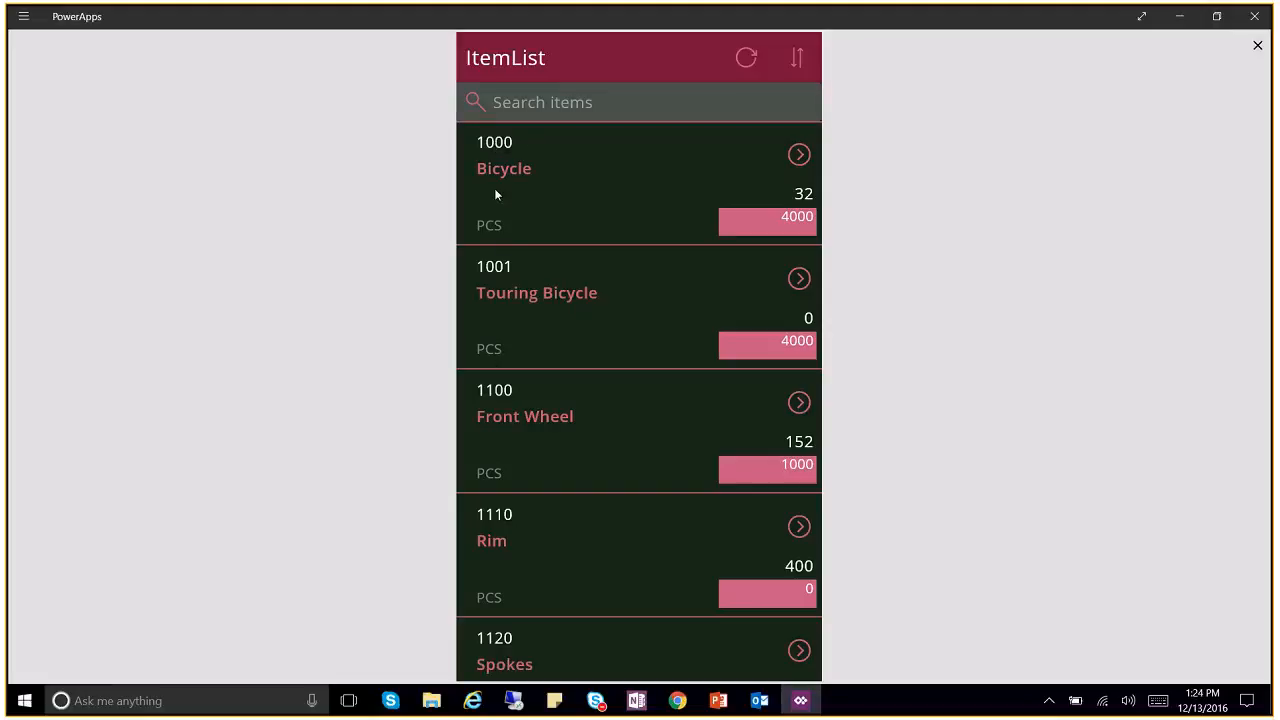
pyautogui.click(798, 60)
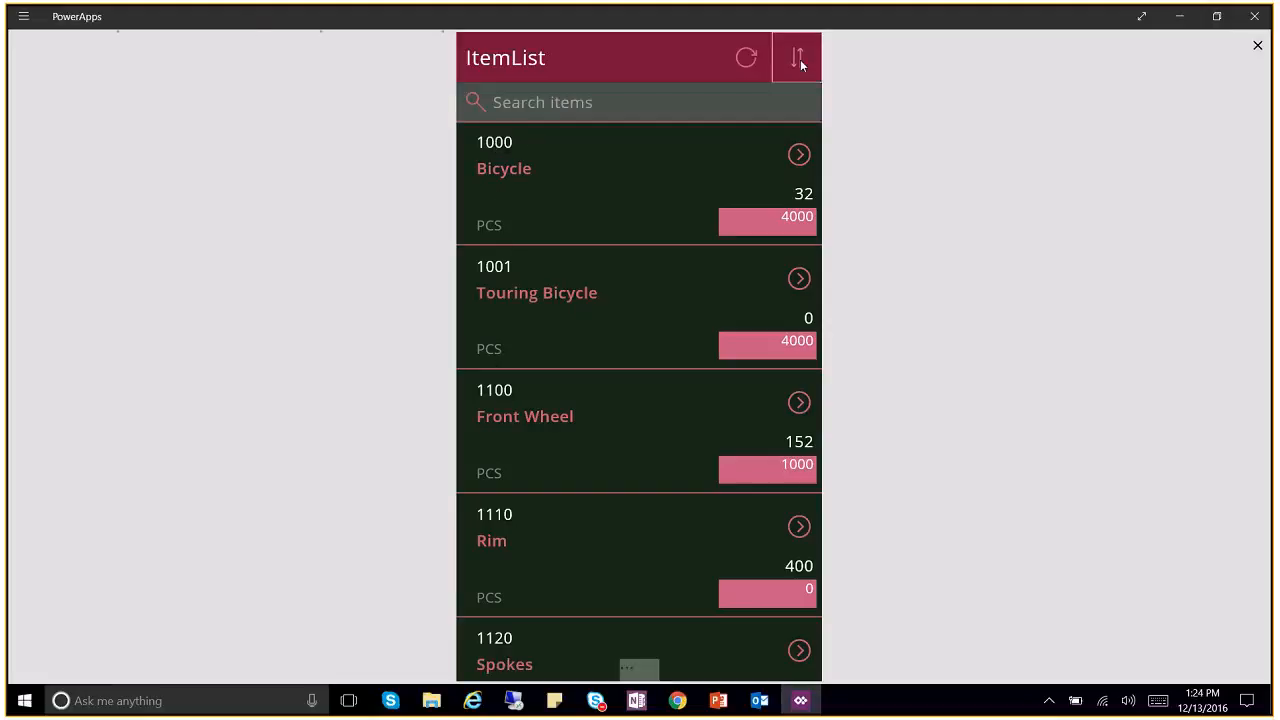
pyautogui.moveTo(845, 9)
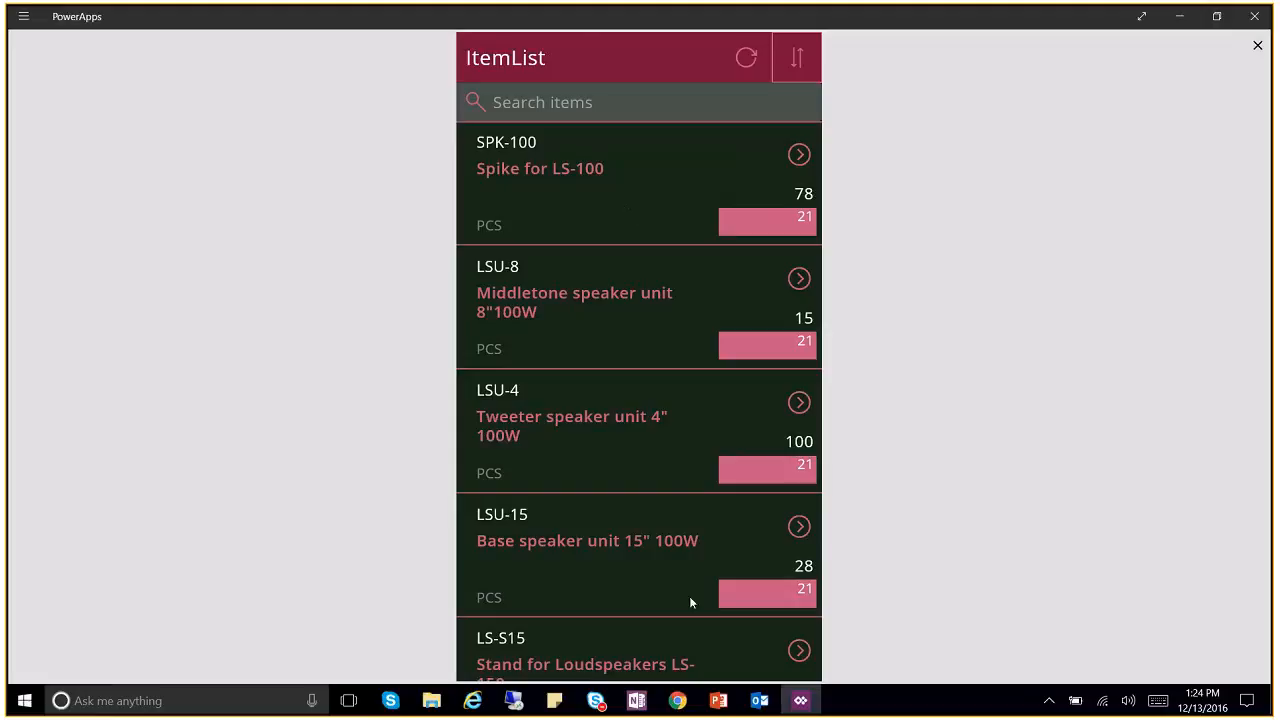
pyautogui.click(810, 62)
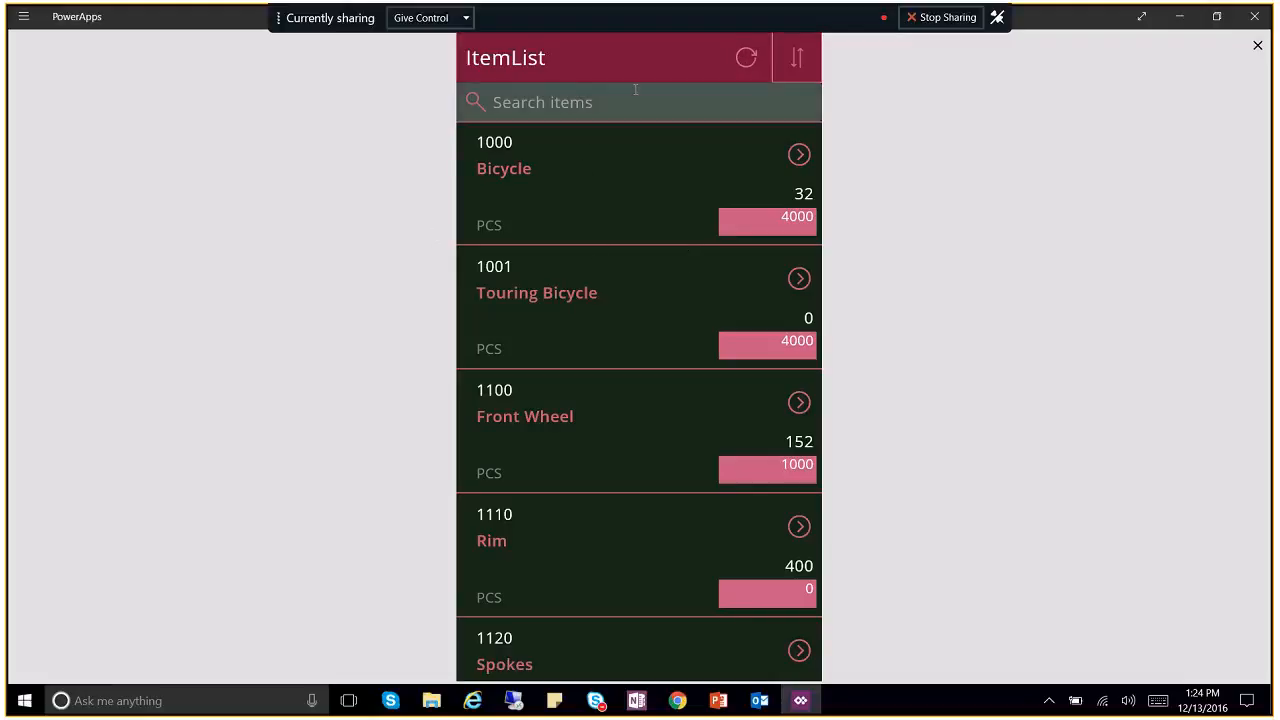
pyautogui.click(613, 101)
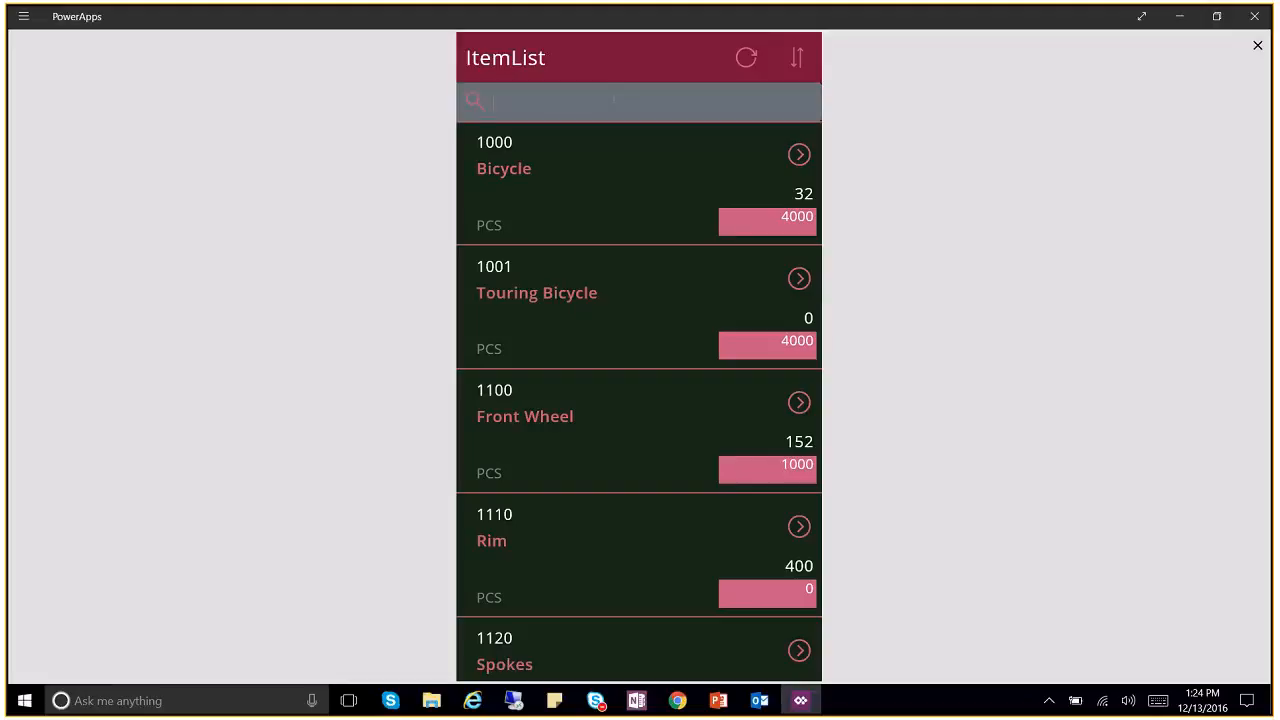
pyautogui.write('wheel')
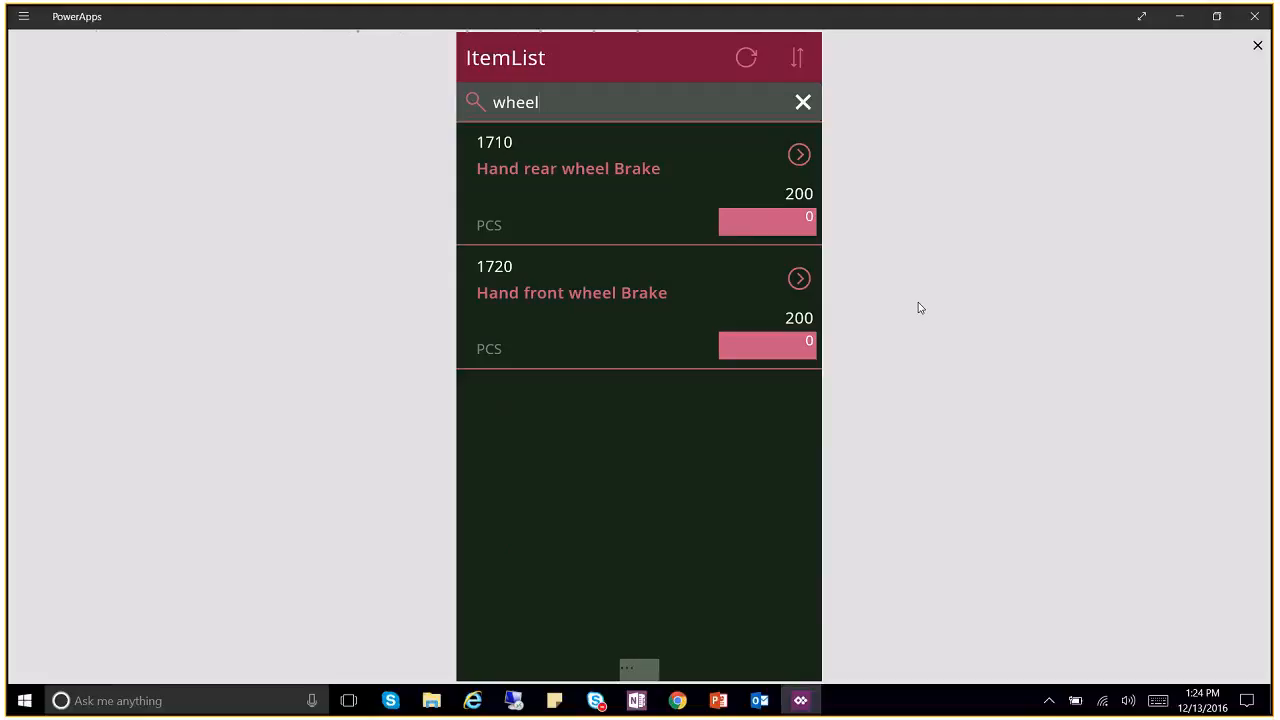
pyautogui.click(656, 220)
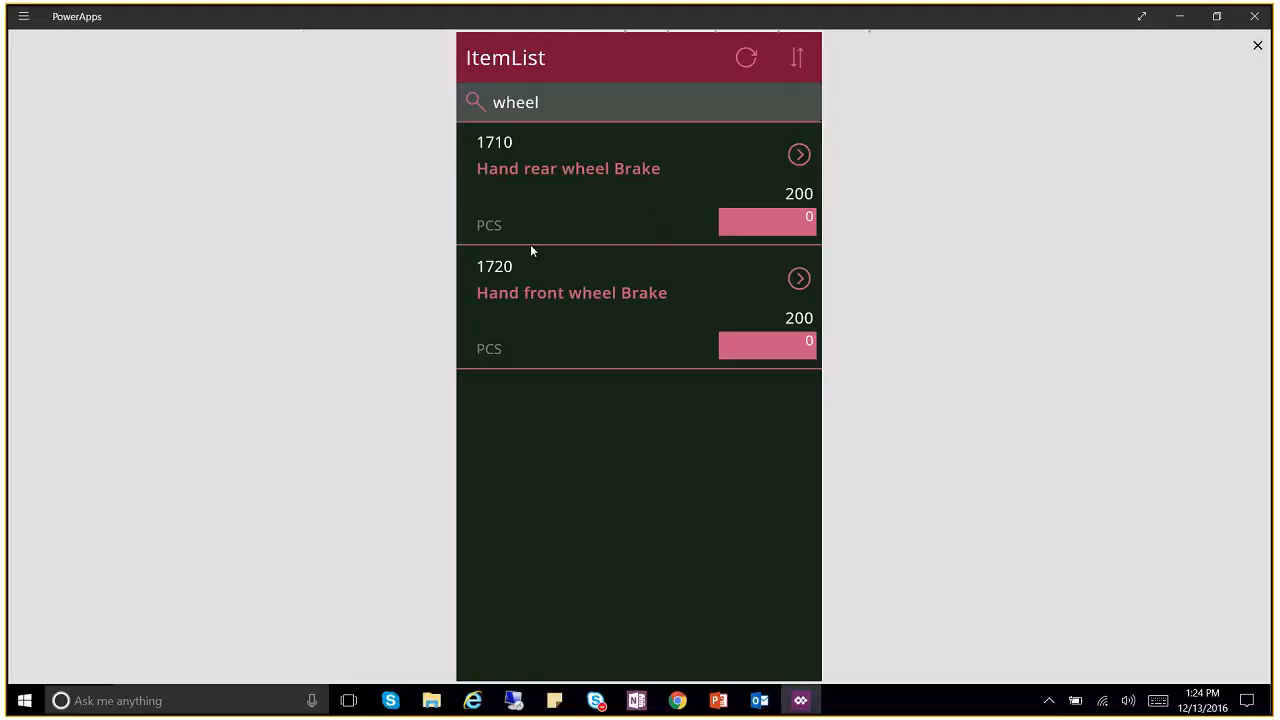
pyautogui.click(505, 102)
pyautogui.doubleClick(515, 102)
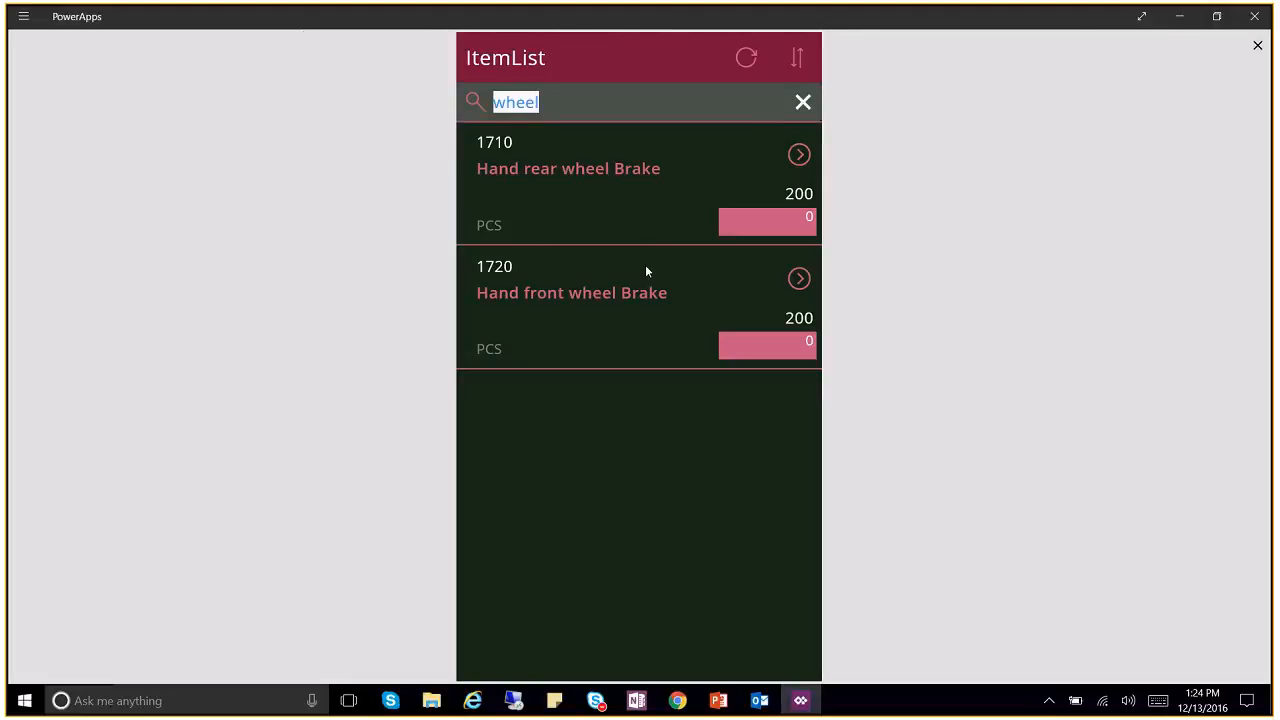
pyautogui.click(504, 107)
pyautogui.press('BackSpace')
pyautogui.write('W')
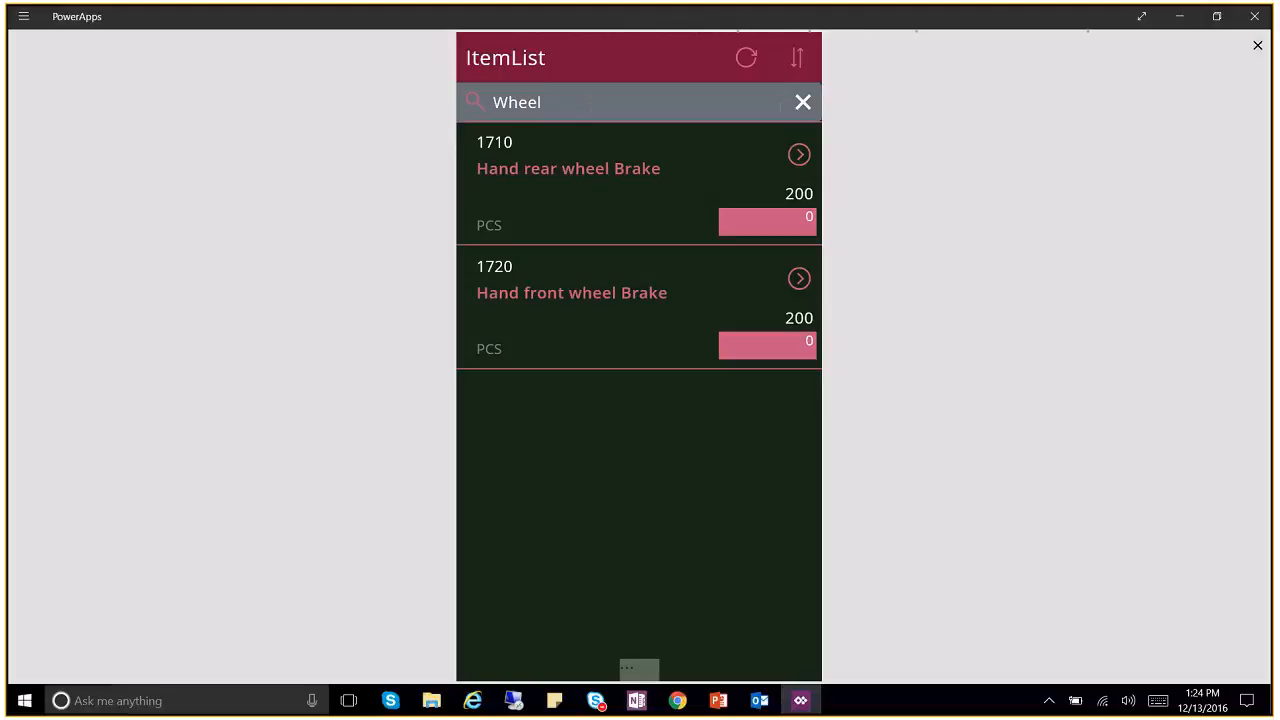
pyautogui.click(803, 102)
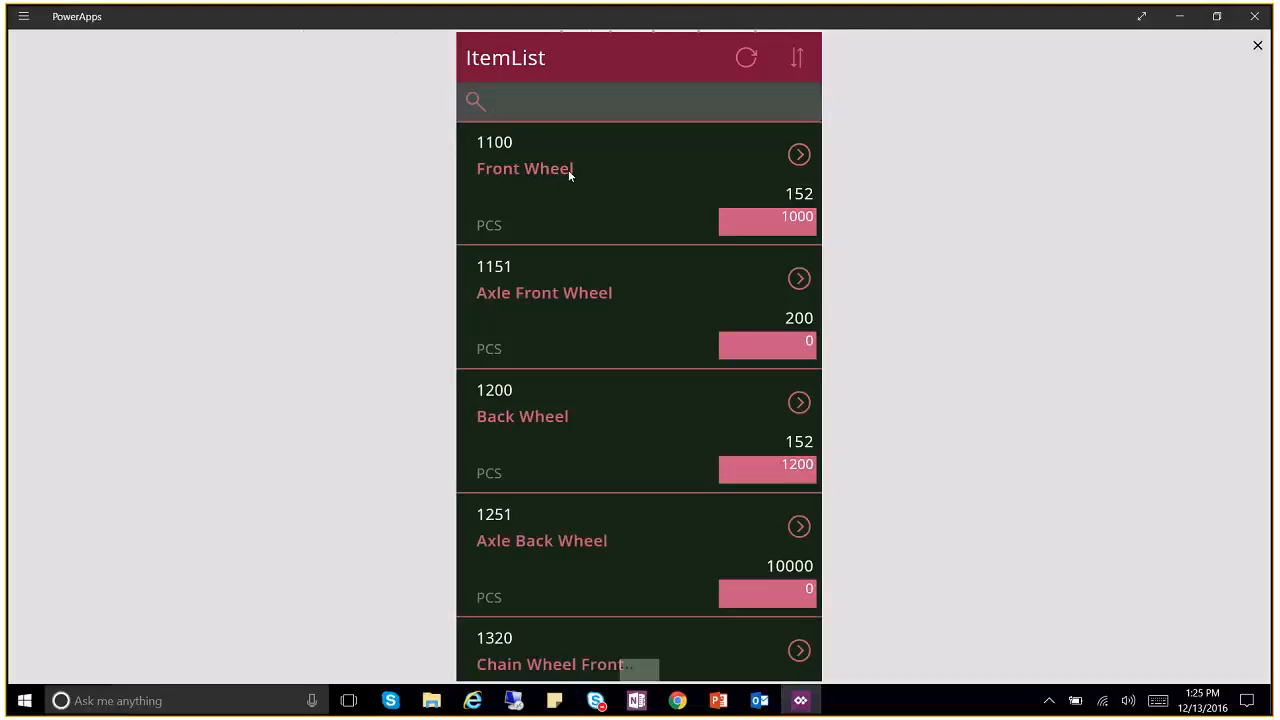
pyautogui.write('Wheel')
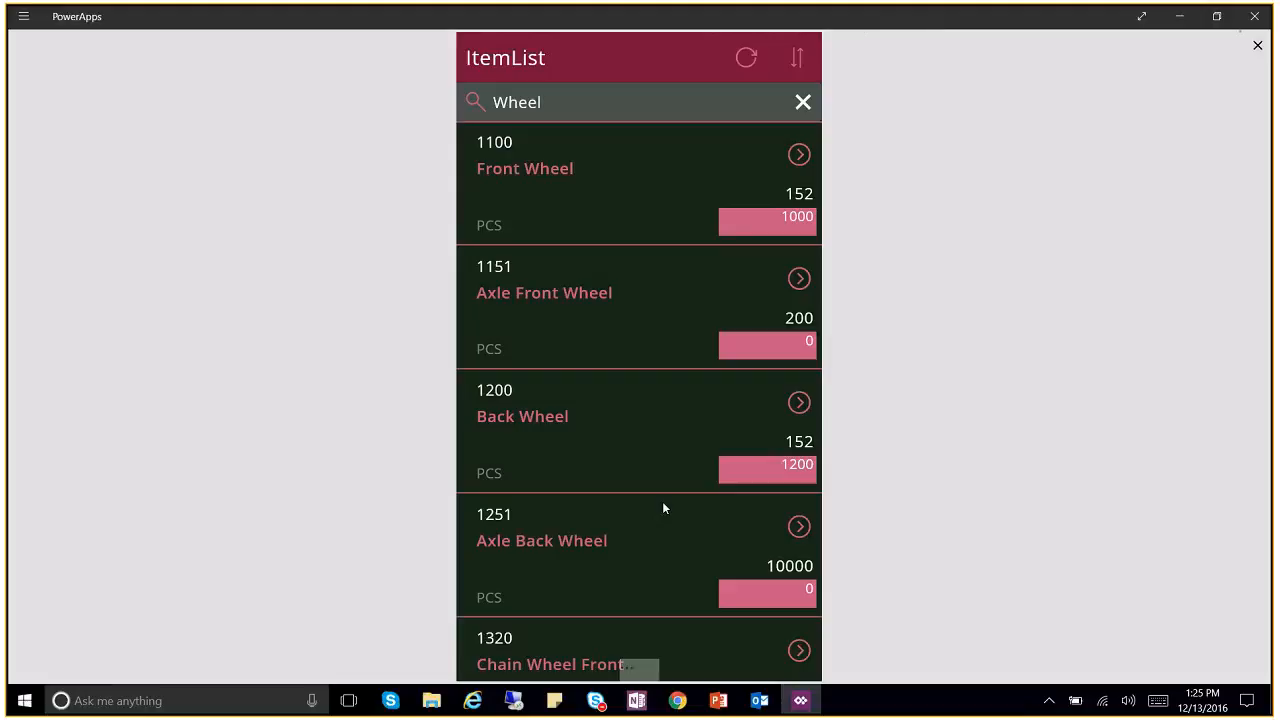
pyautogui.scroll(-5, 662, 509)
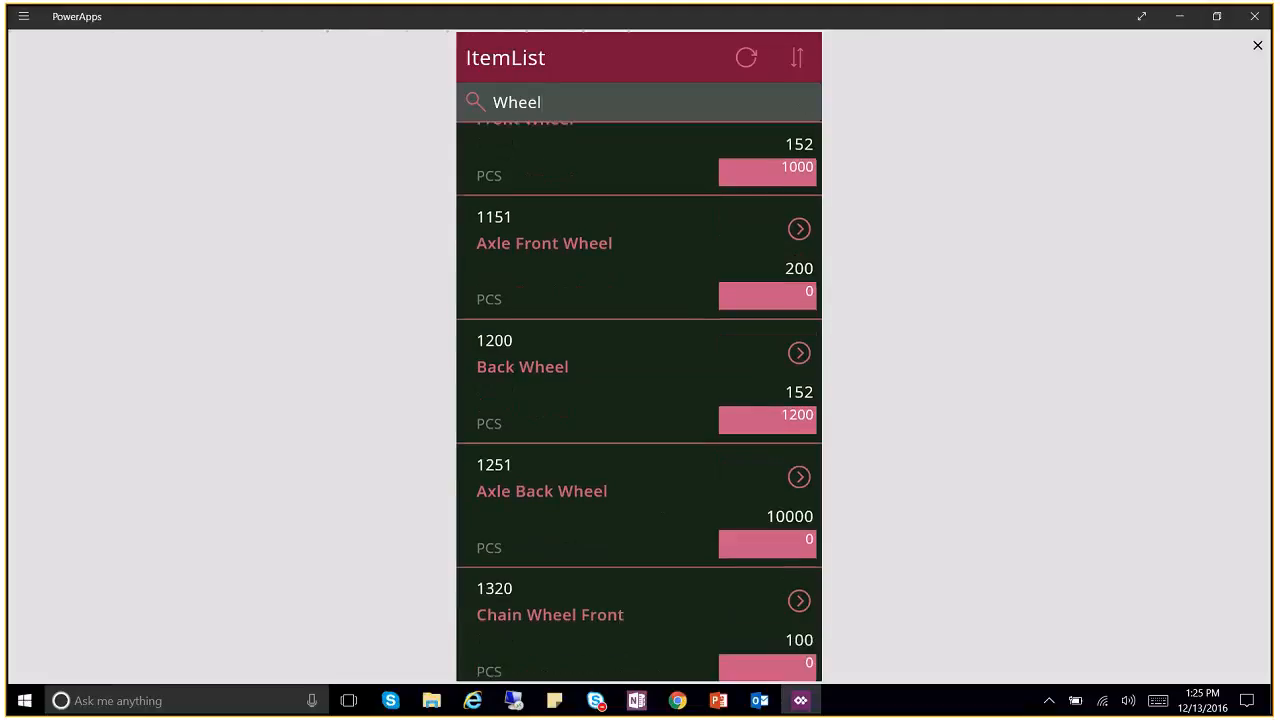
pyautogui.scroll(5, 577, 436)
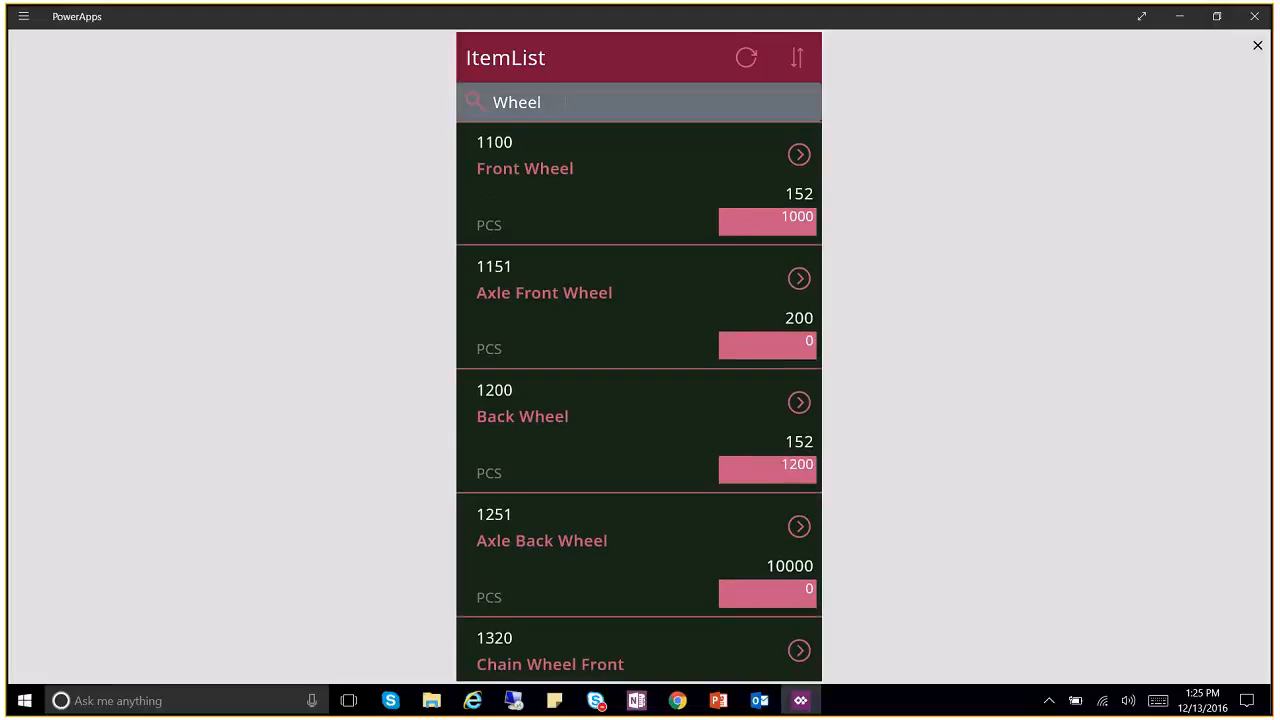
pyautogui.click(565, 102)
pyautogui.moveTo(565, 102); pyautogui.dragTo(490, 119)
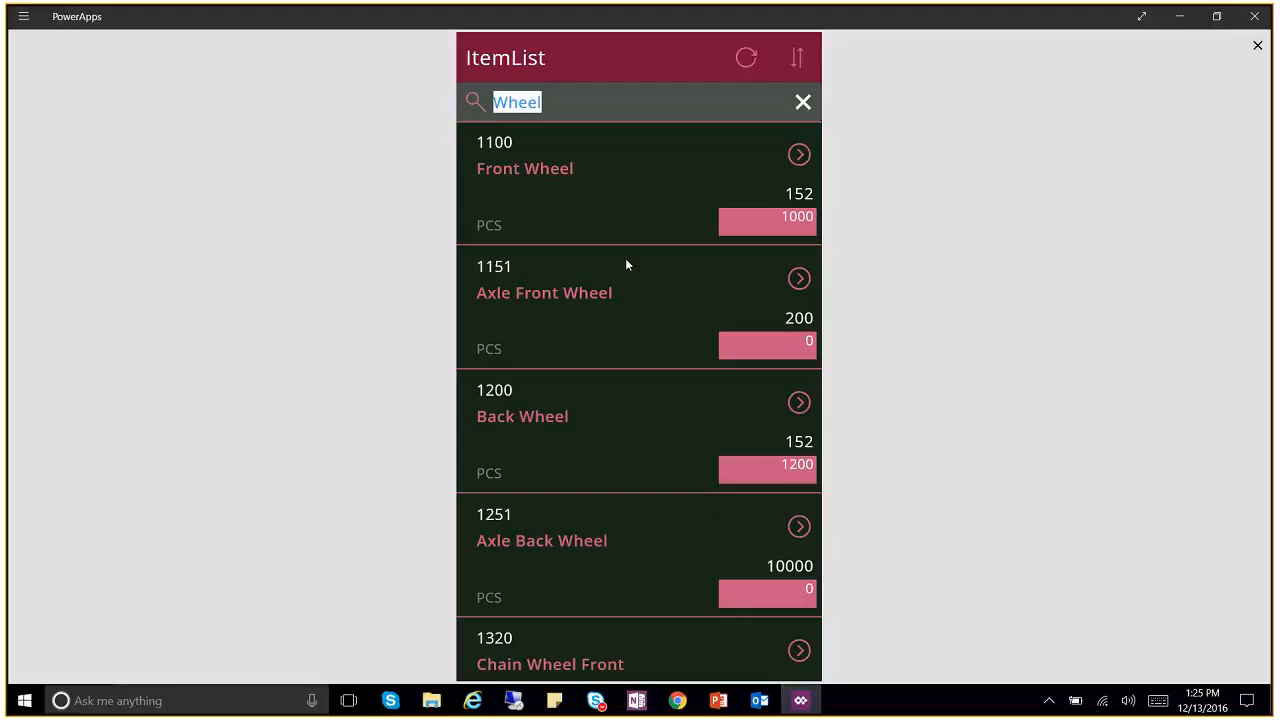
pyautogui.press('BackSpace')
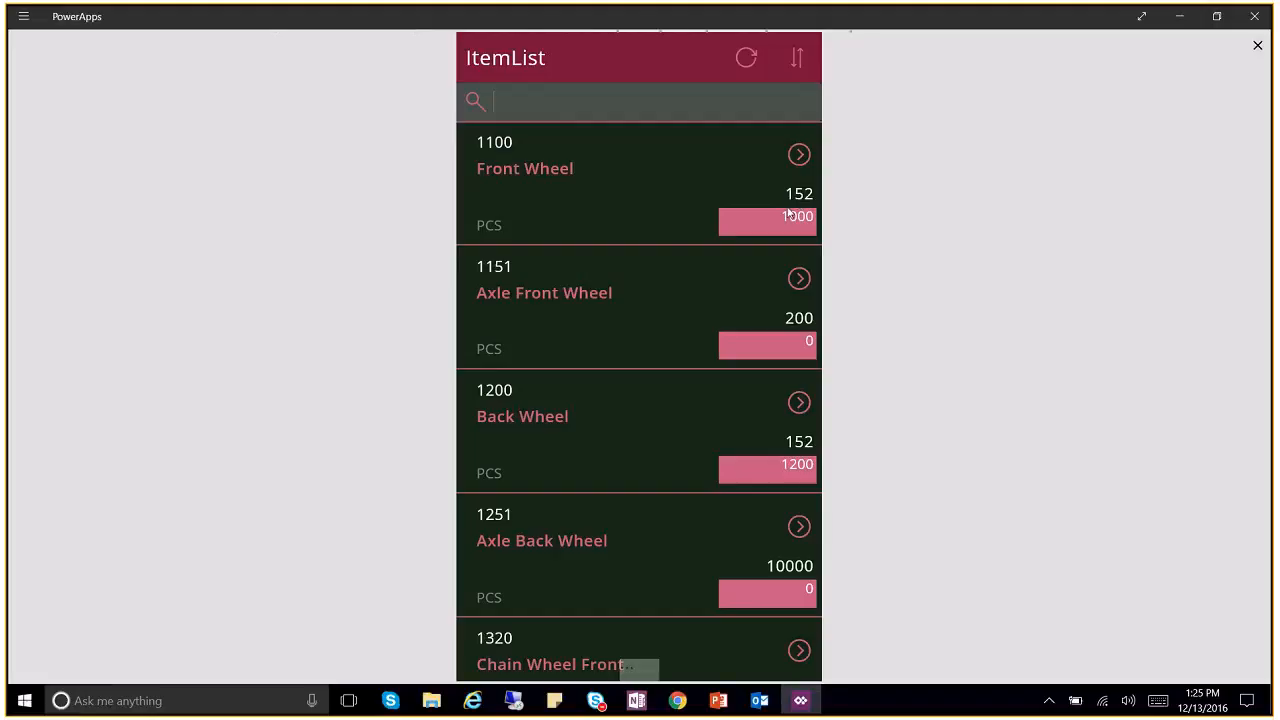
pyautogui.scroll(1, 728, 305)
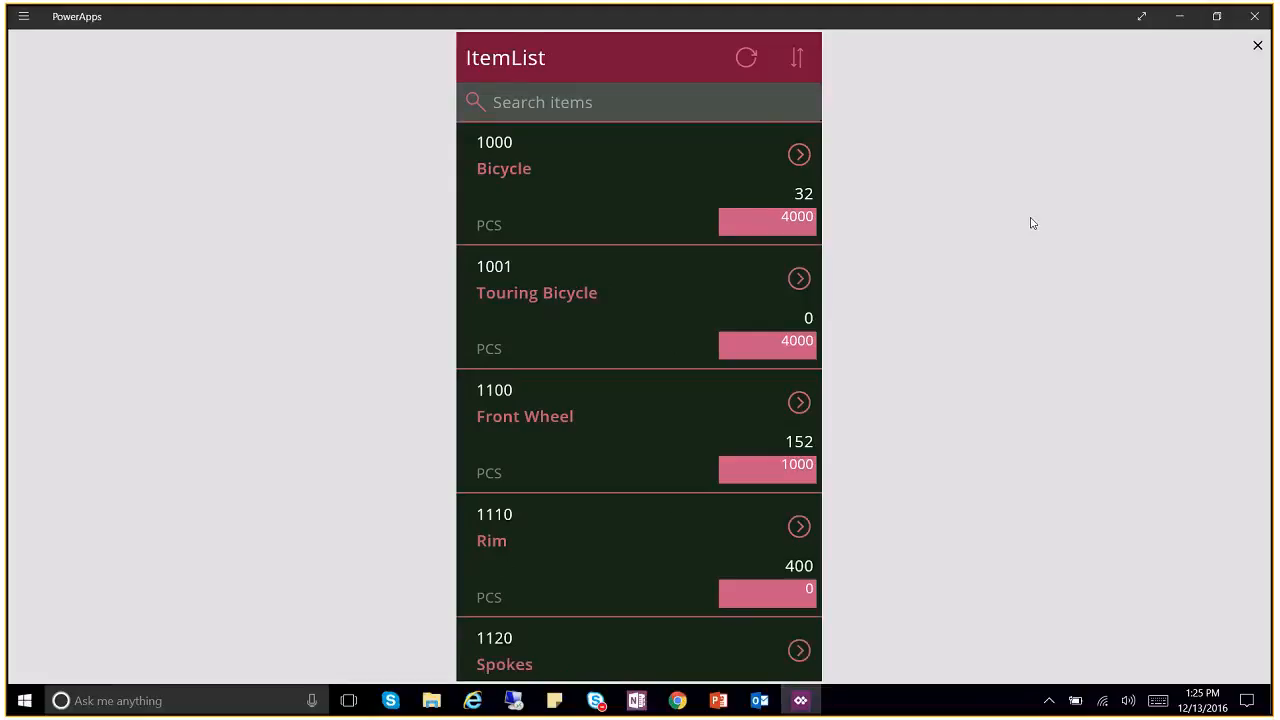
# Step: Close the preview and rename the app to 'ItemList New' in File settings
pyautogui.click(1258, 45)
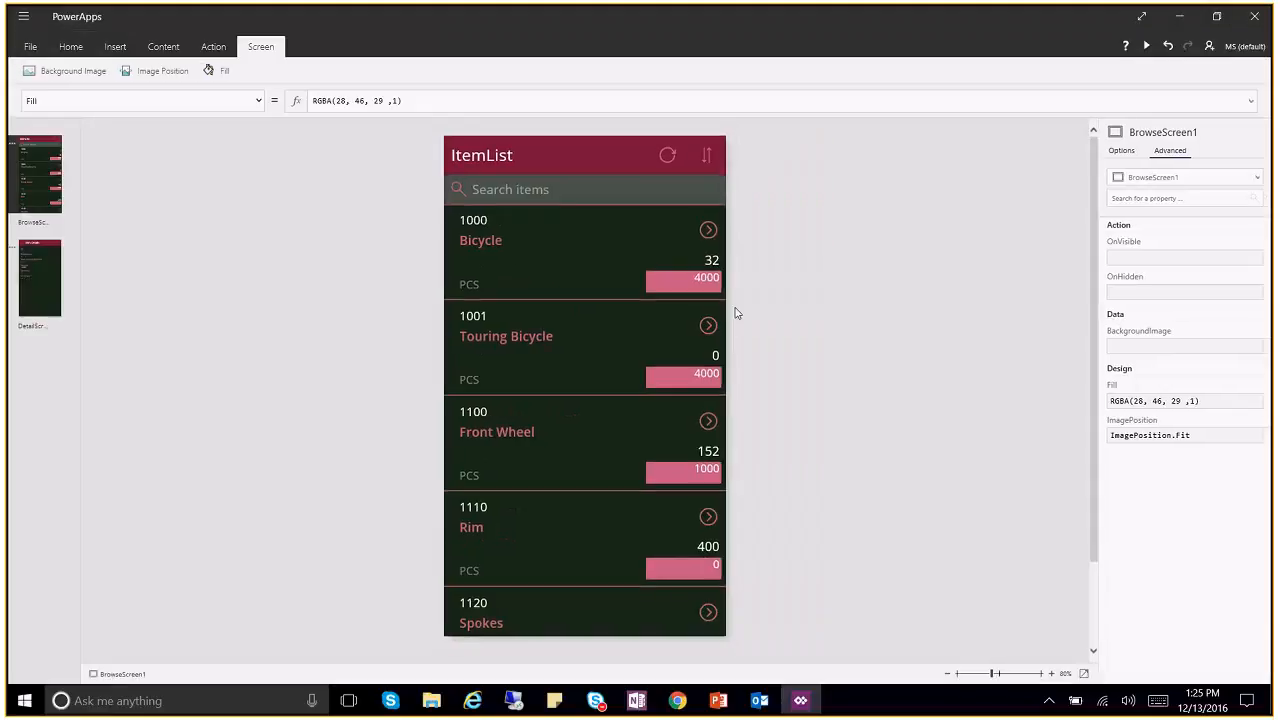
pyautogui.click(31, 46)
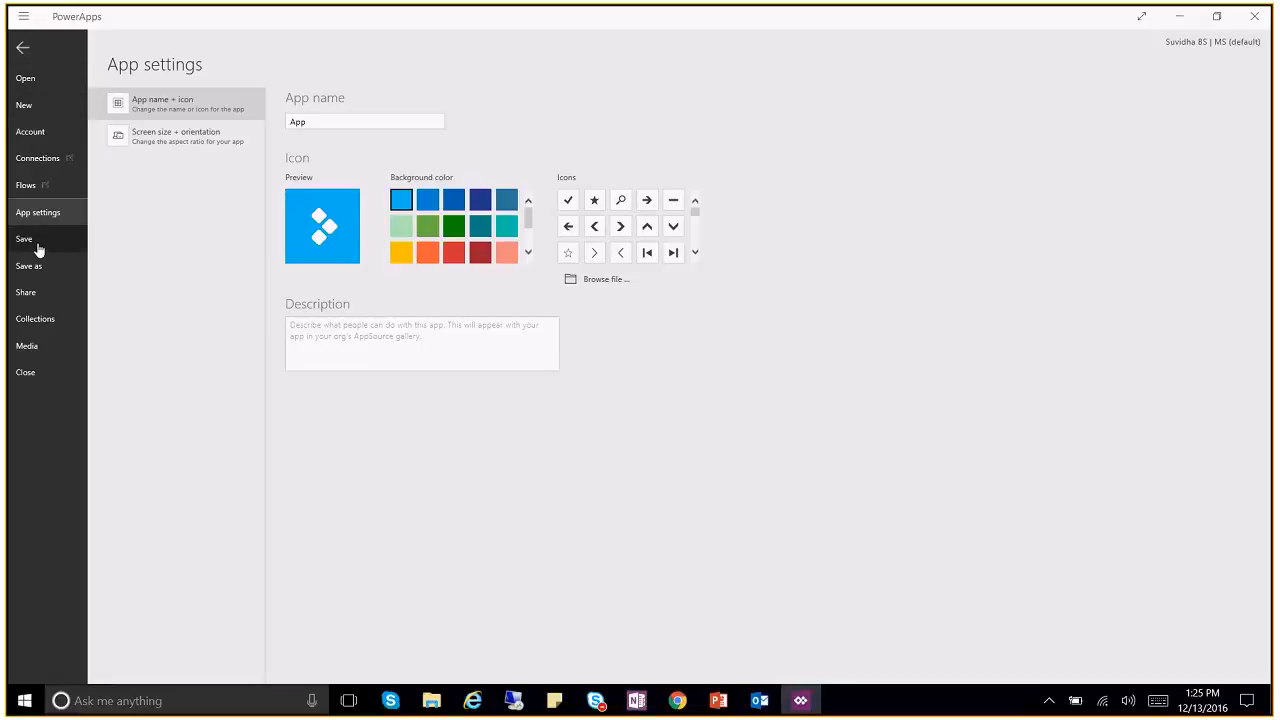
pyautogui.moveTo(318, 122); pyautogui.dragTo(257, 129)
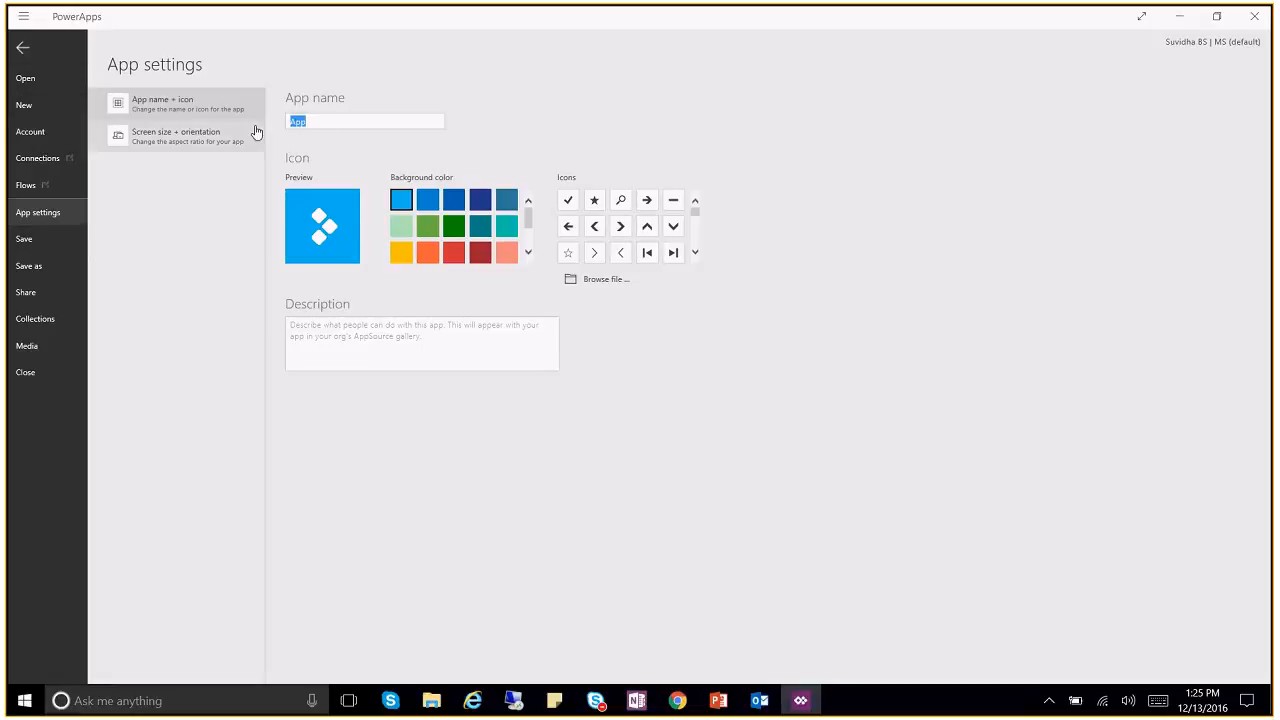
pyautogui.press('BackSpace')
pyautogui.write('ItemList New')
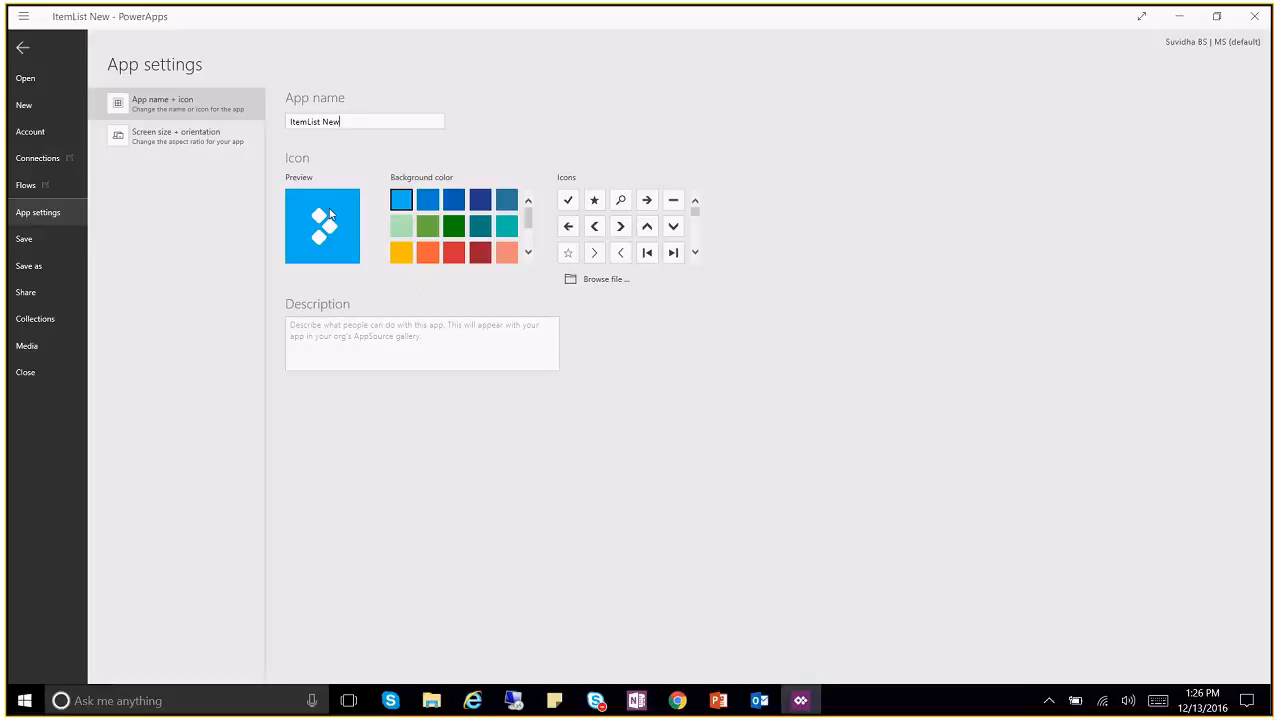
# Step: Give the app icon a dark red background and the bulleted-list symbol
pyautogui.click(480, 253)
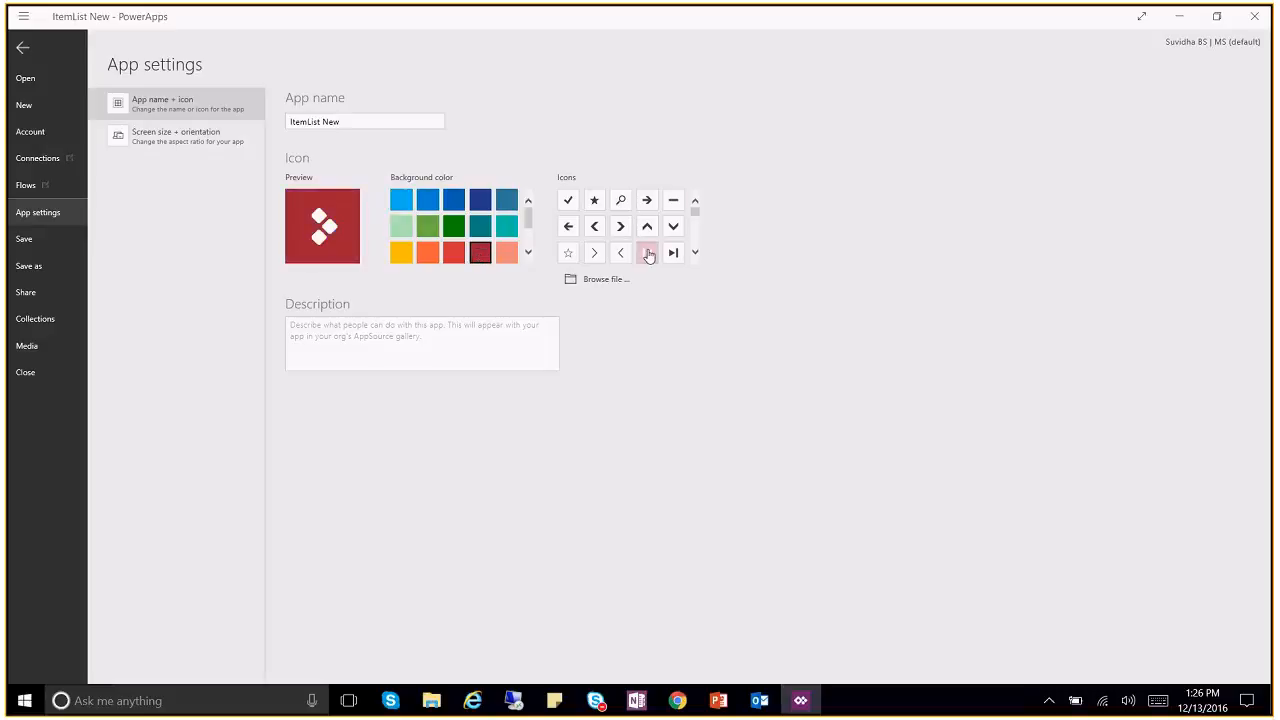
pyautogui.moveTo(694, 213); pyautogui.dragTo(694, 232)
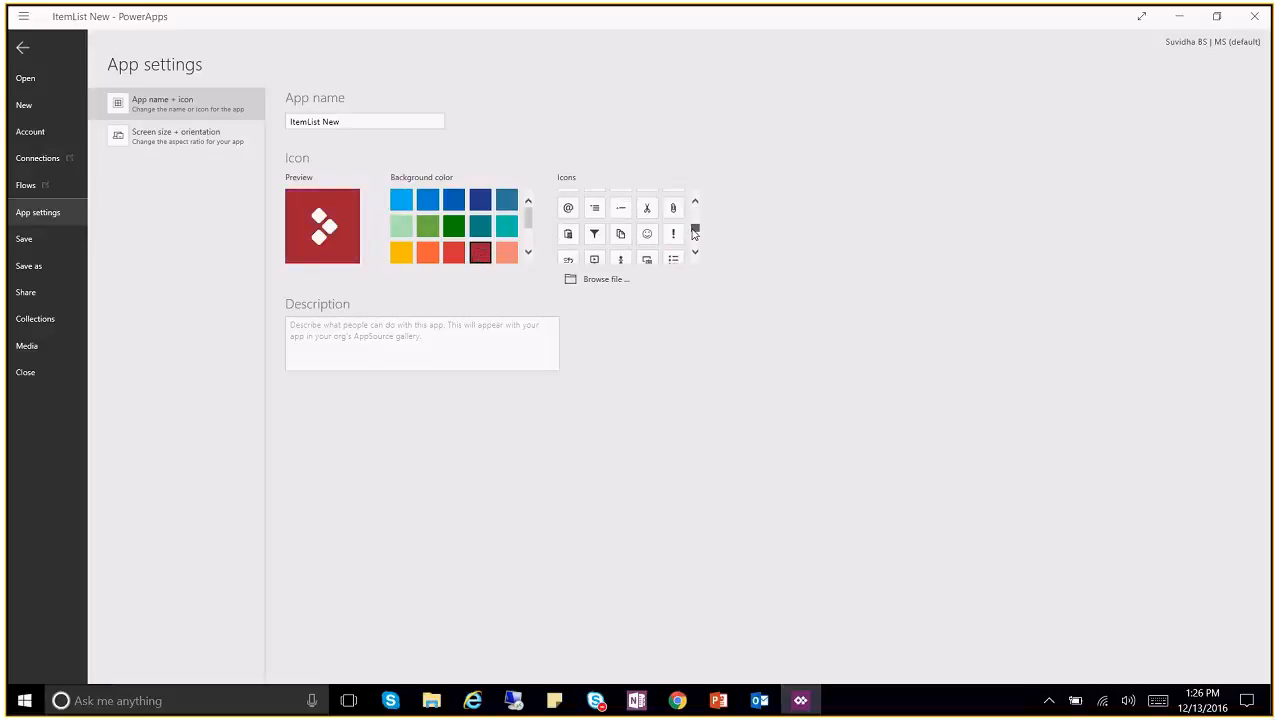
pyautogui.click(596, 209)
pyautogui.click(673, 259)
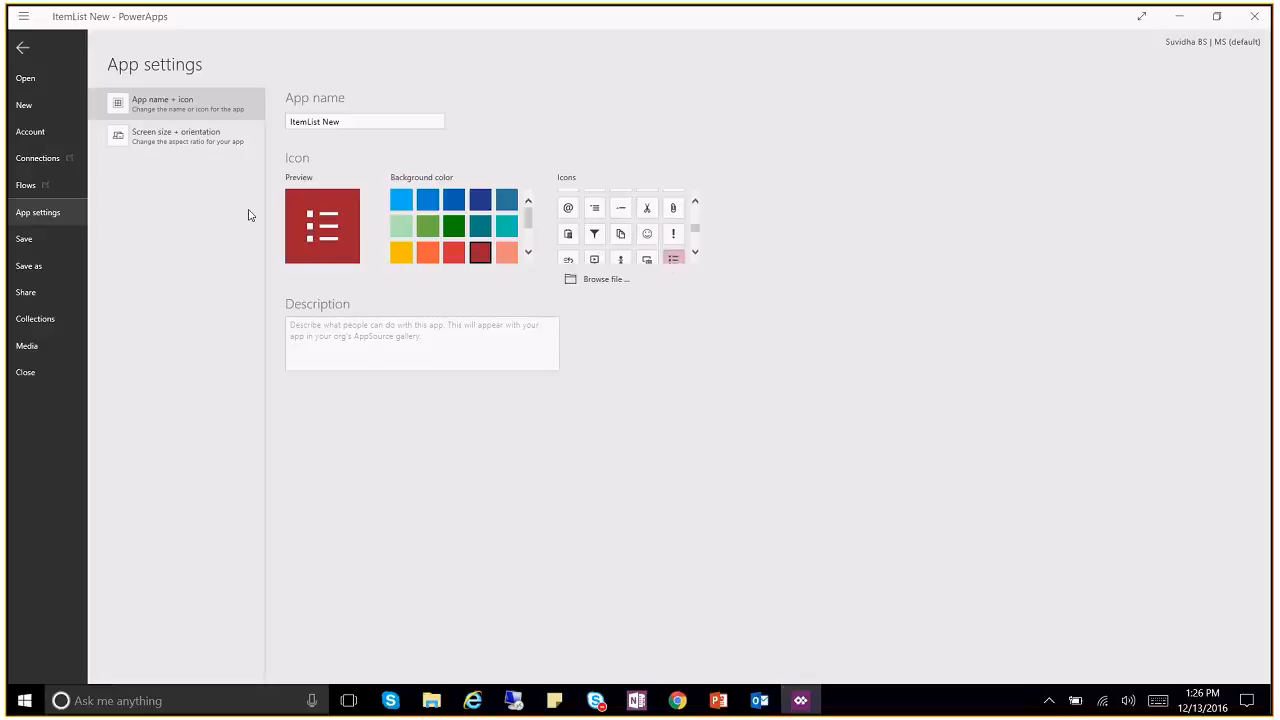
pyautogui.click(620, 233)
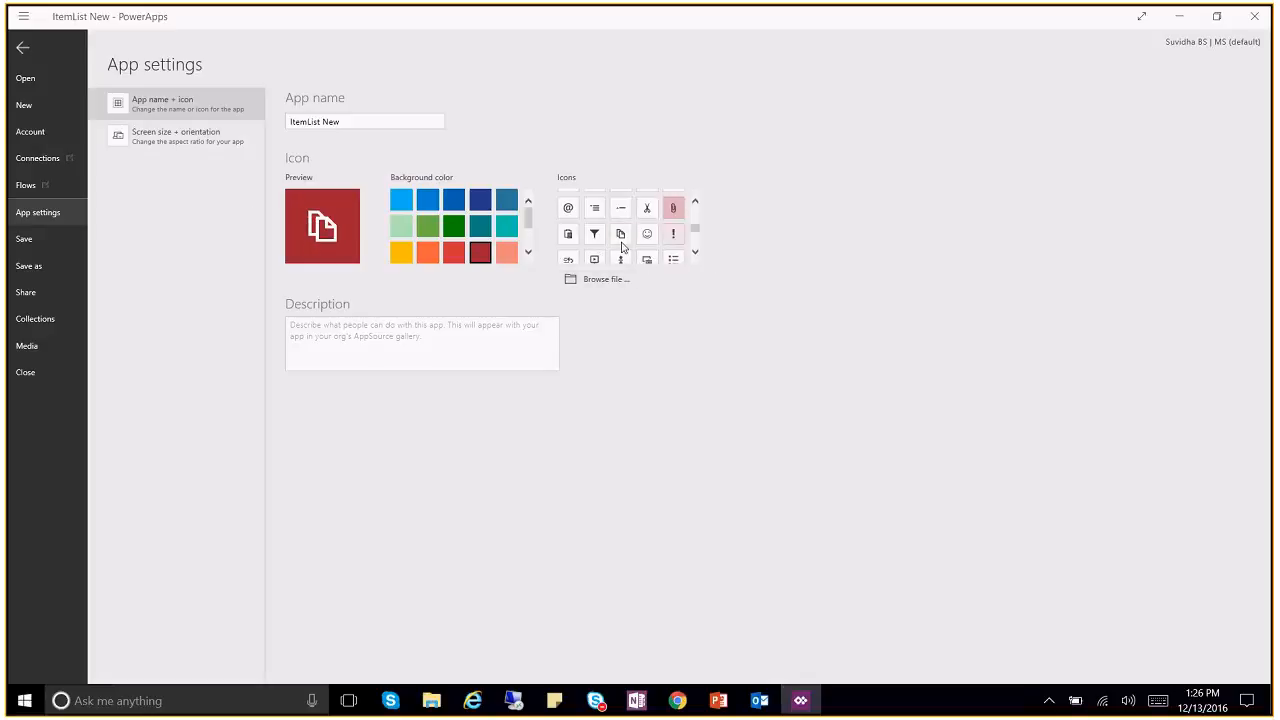
pyautogui.click(567, 260)
pyautogui.click(673, 259)
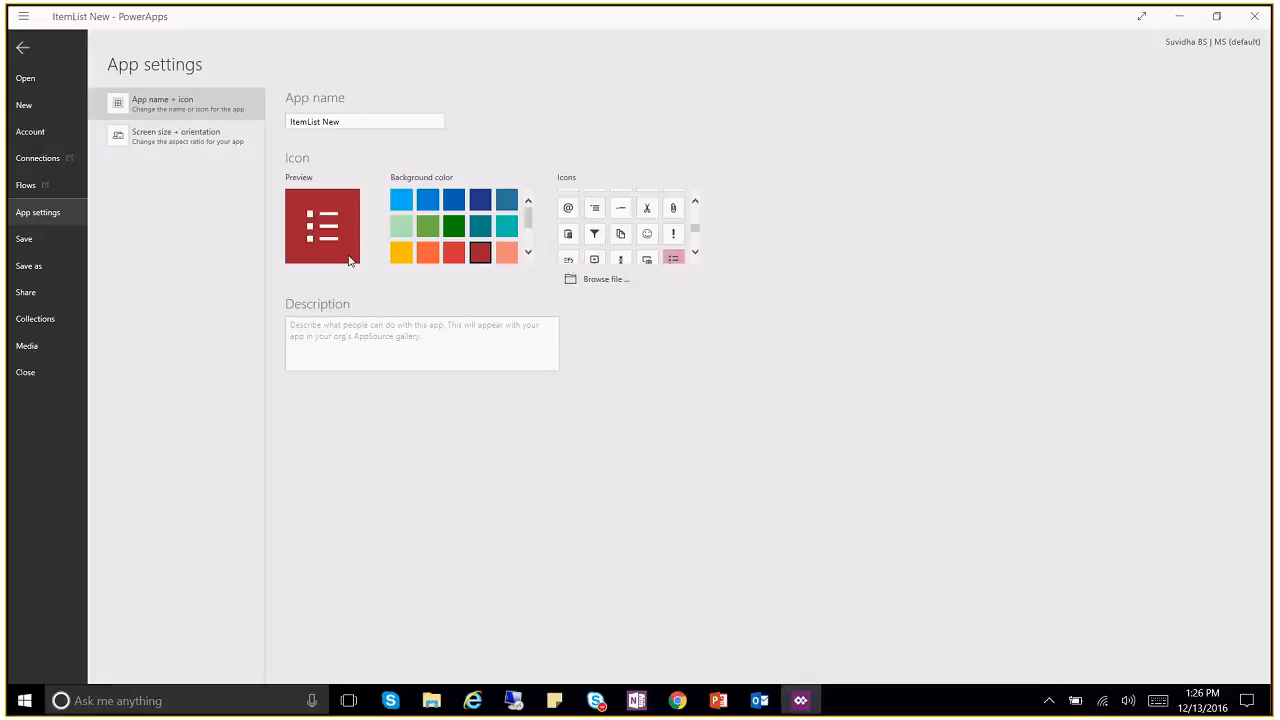
pyautogui.click(325, 344)
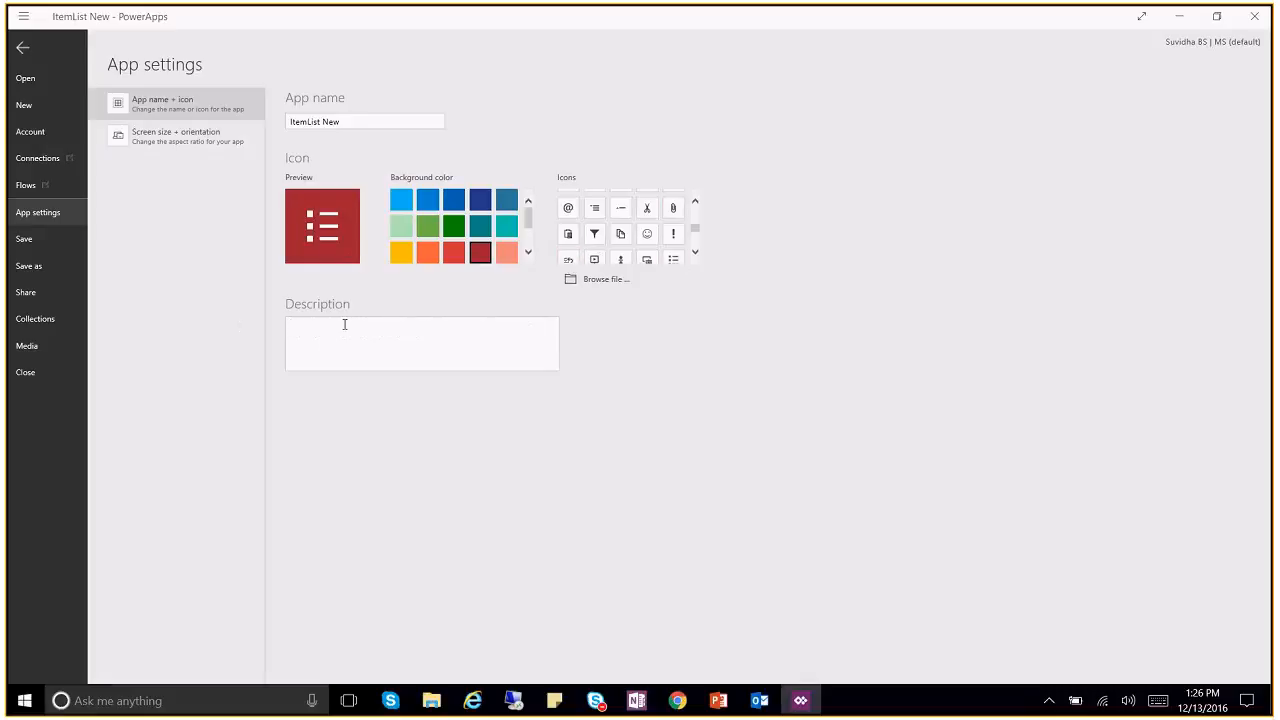
pyautogui.click(40, 265)
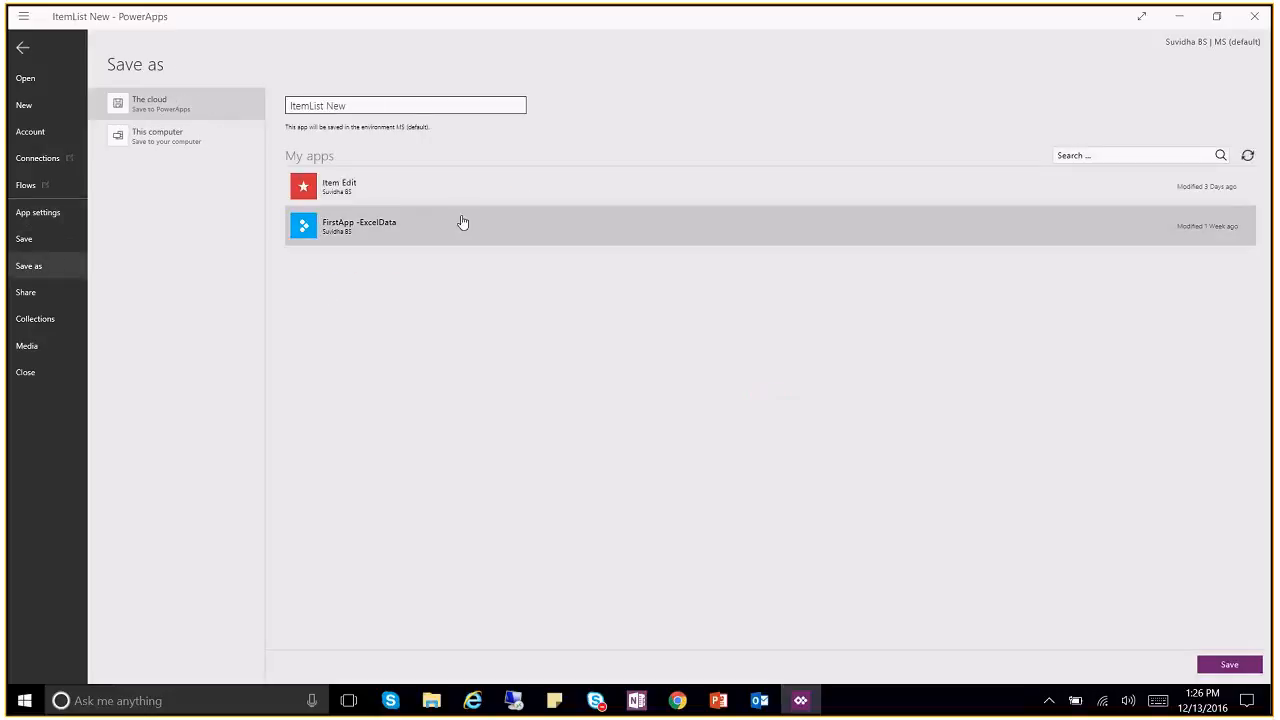
# Step: Save the app to the cloud under the name ItemList New
pyautogui.moveTo(357, 106); pyautogui.dragTo(287, 101)
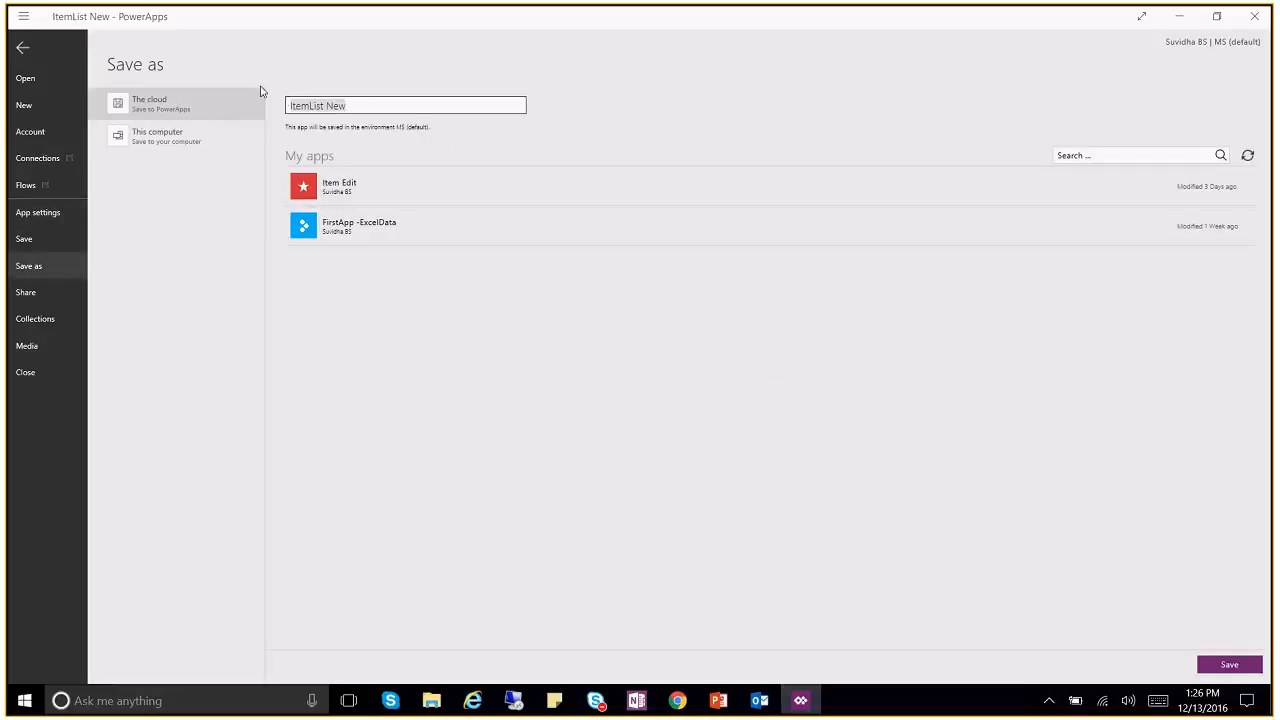
pyautogui.click(1229, 665)
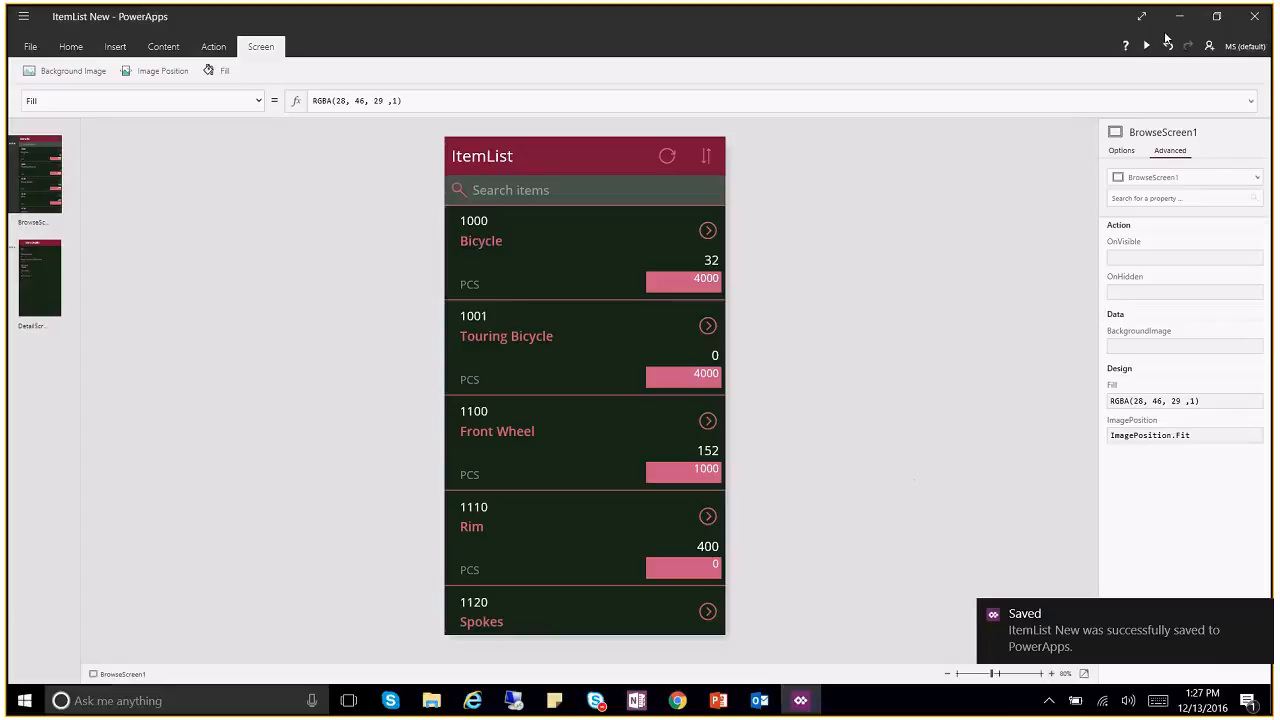
# Step: Minimize PowerApps and open the Apps list in the browser's PowerApps portal
pyautogui.click(1180, 16)
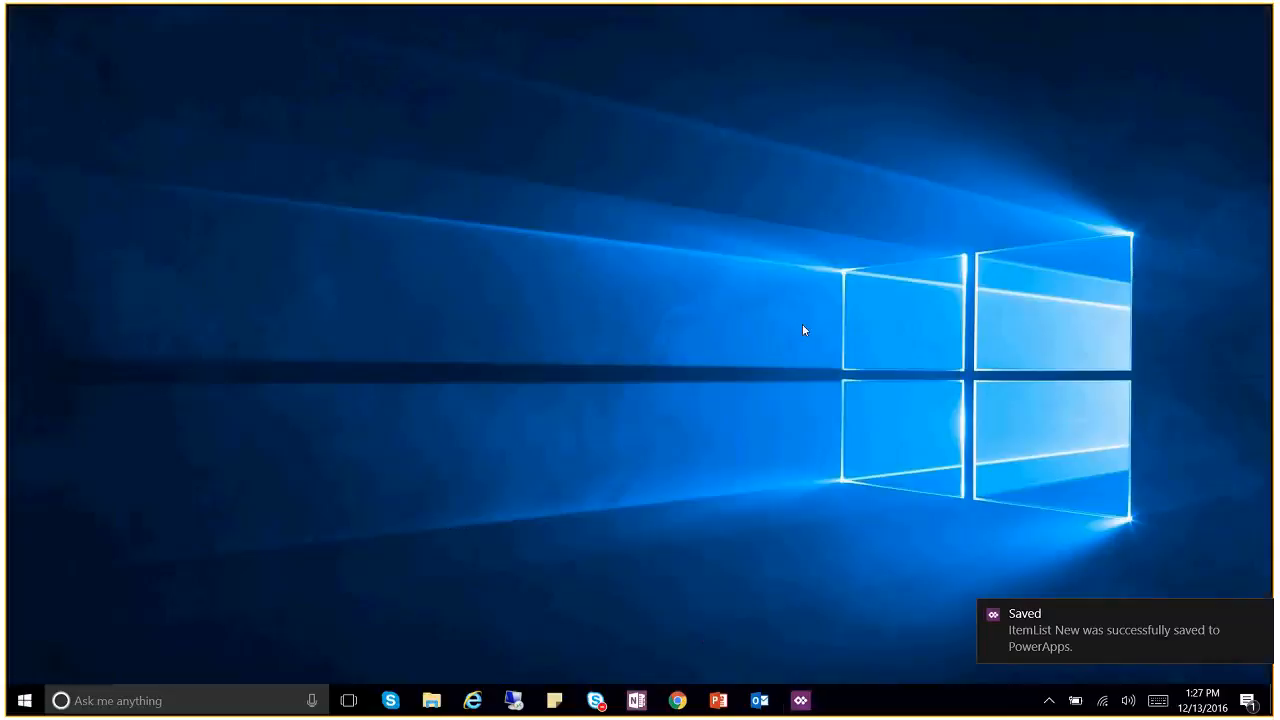
pyautogui.moveTo(513, 700)
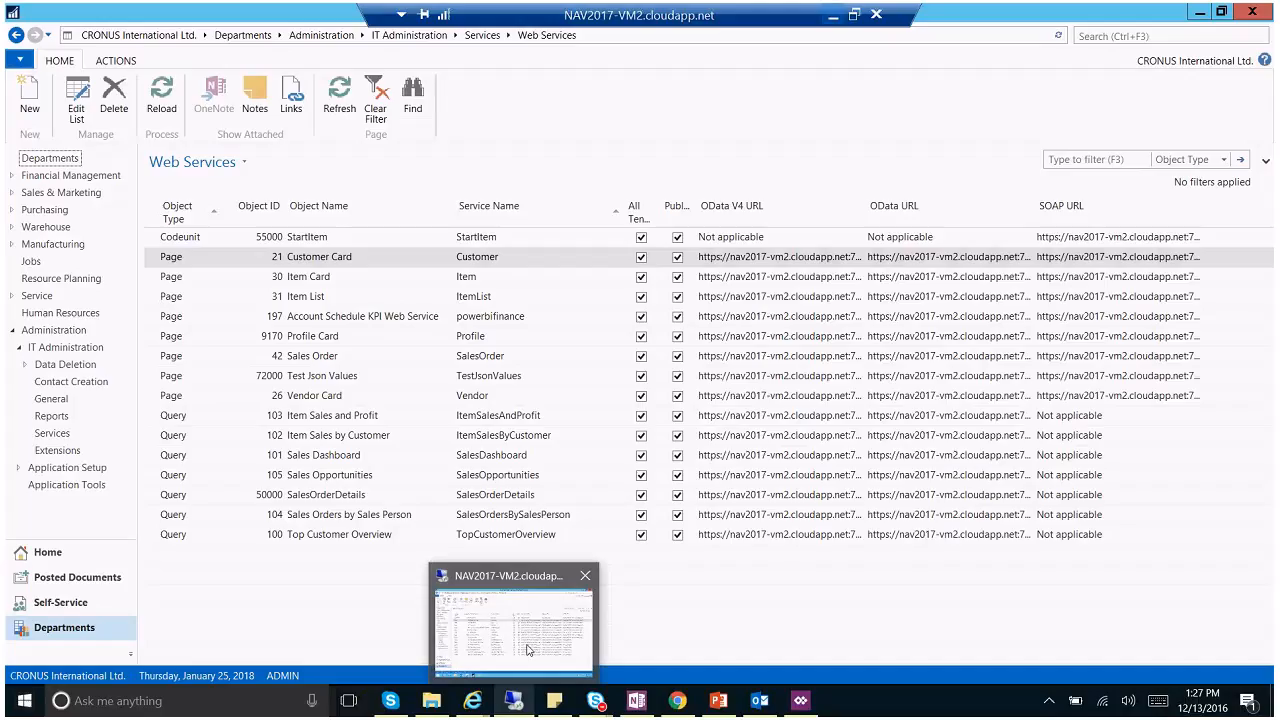
pyautogui.click(528, 650)
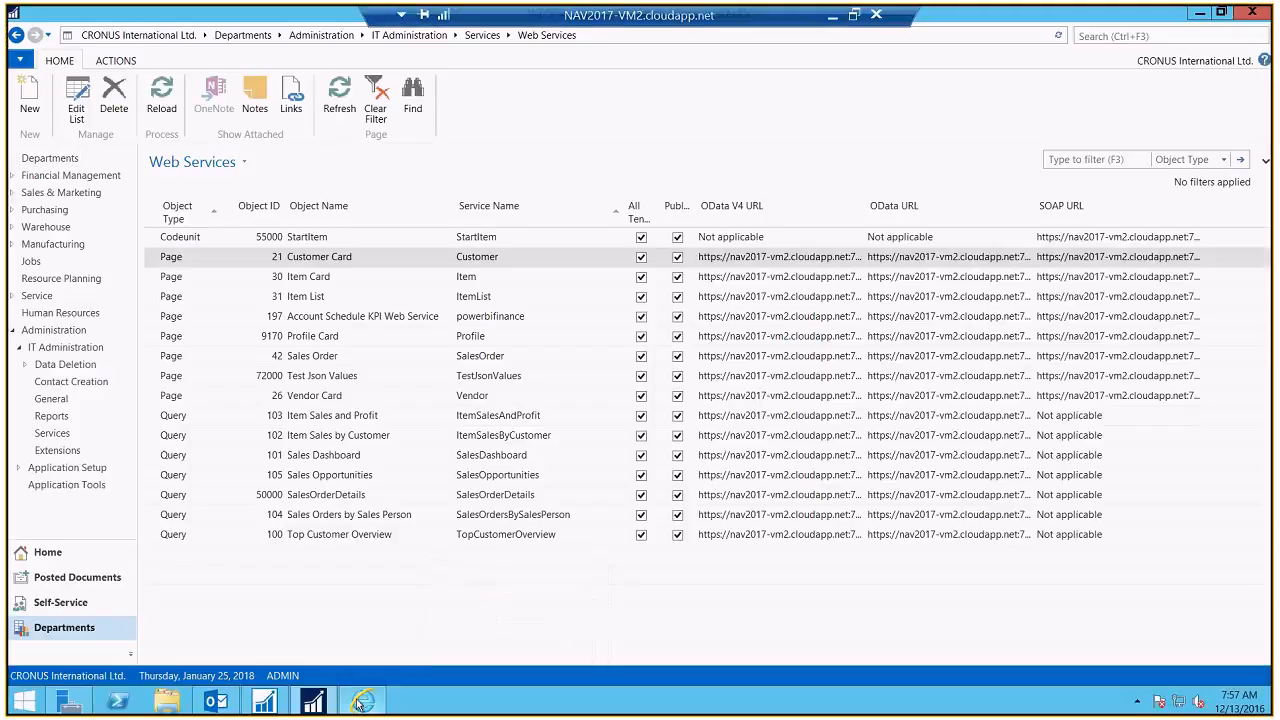
pyautogui.click(358, 704)
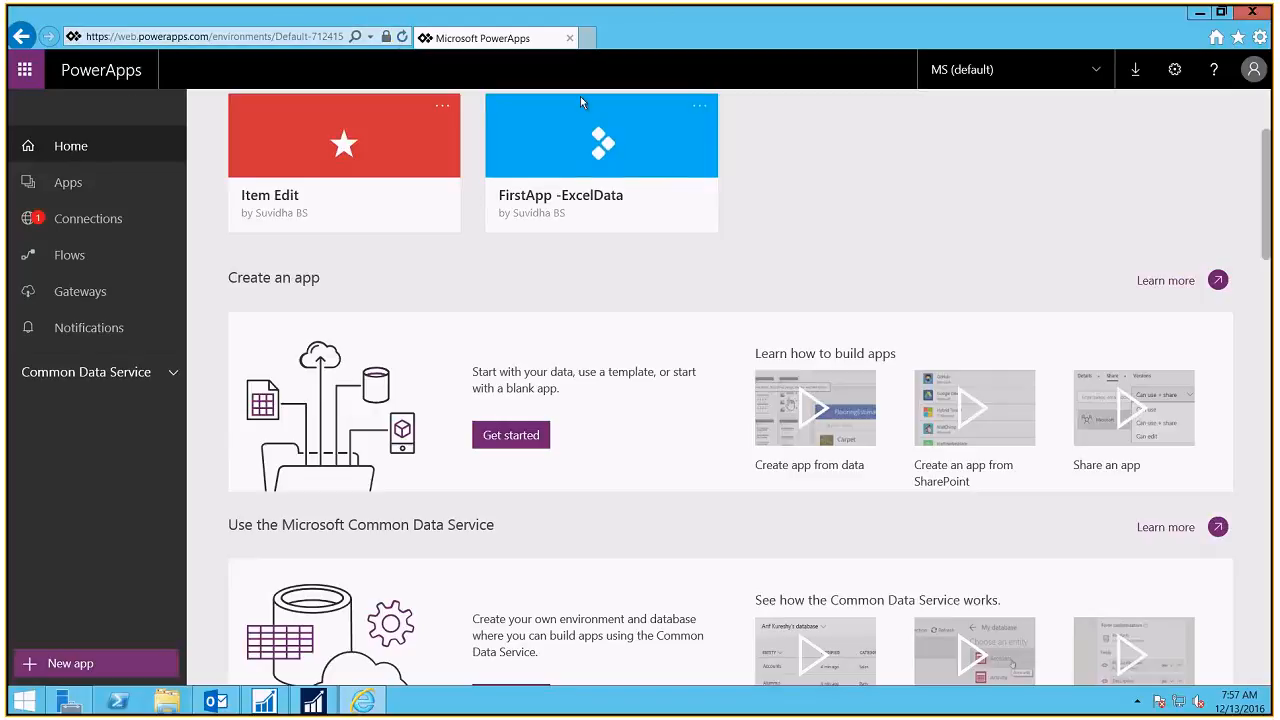
pyautogui.click(104, 181)
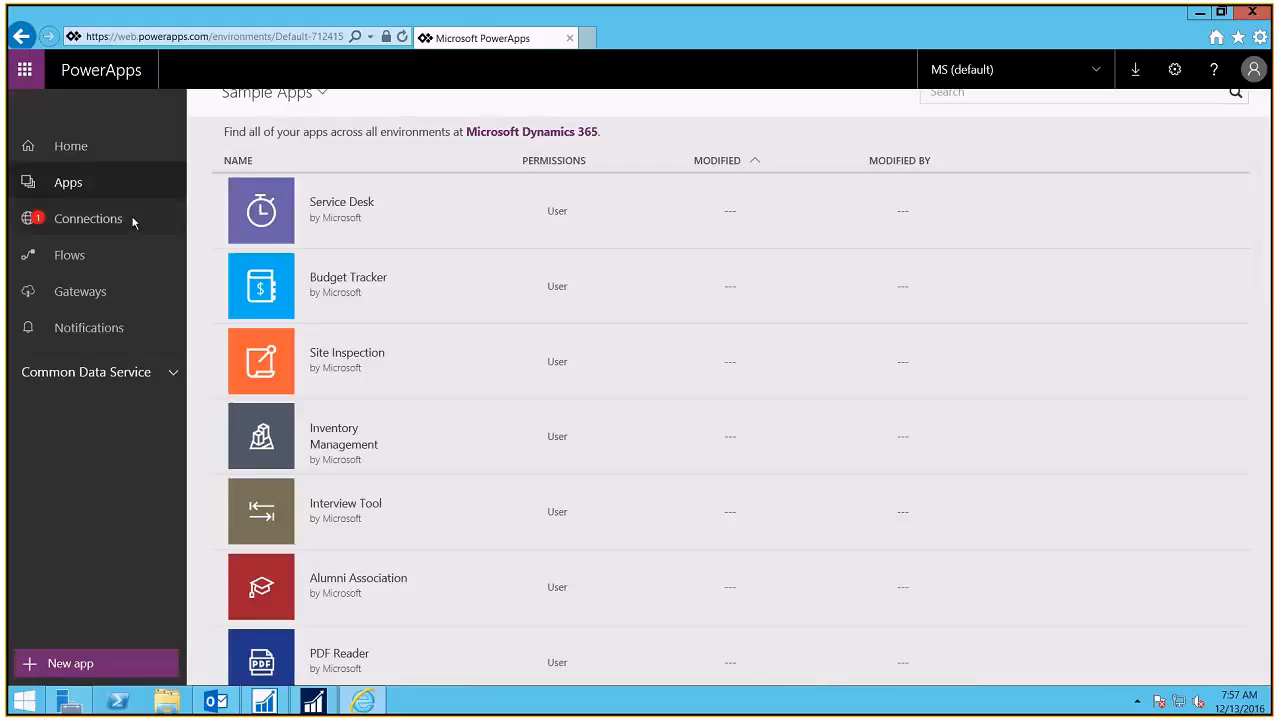
# Step: Switch the apps view between All apps and Apps I own, then check Connections
pyautogui.click(323, 97)
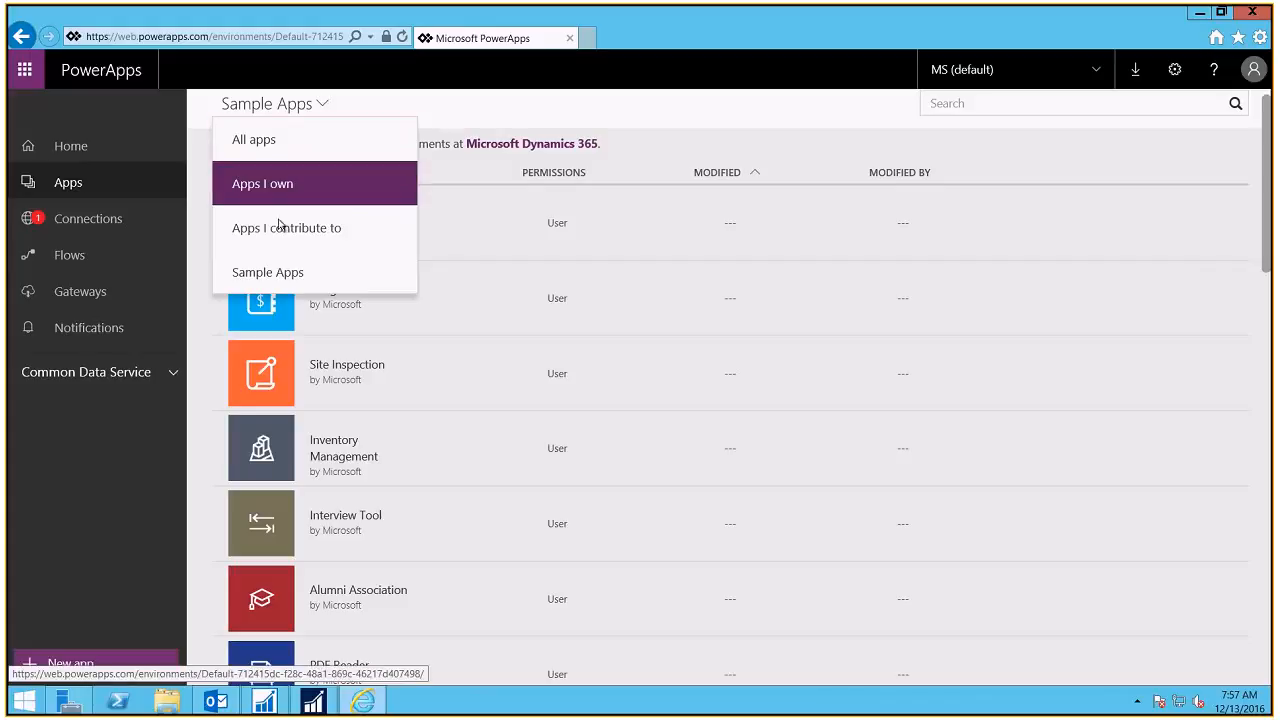
pyautogui.click(284, 139)
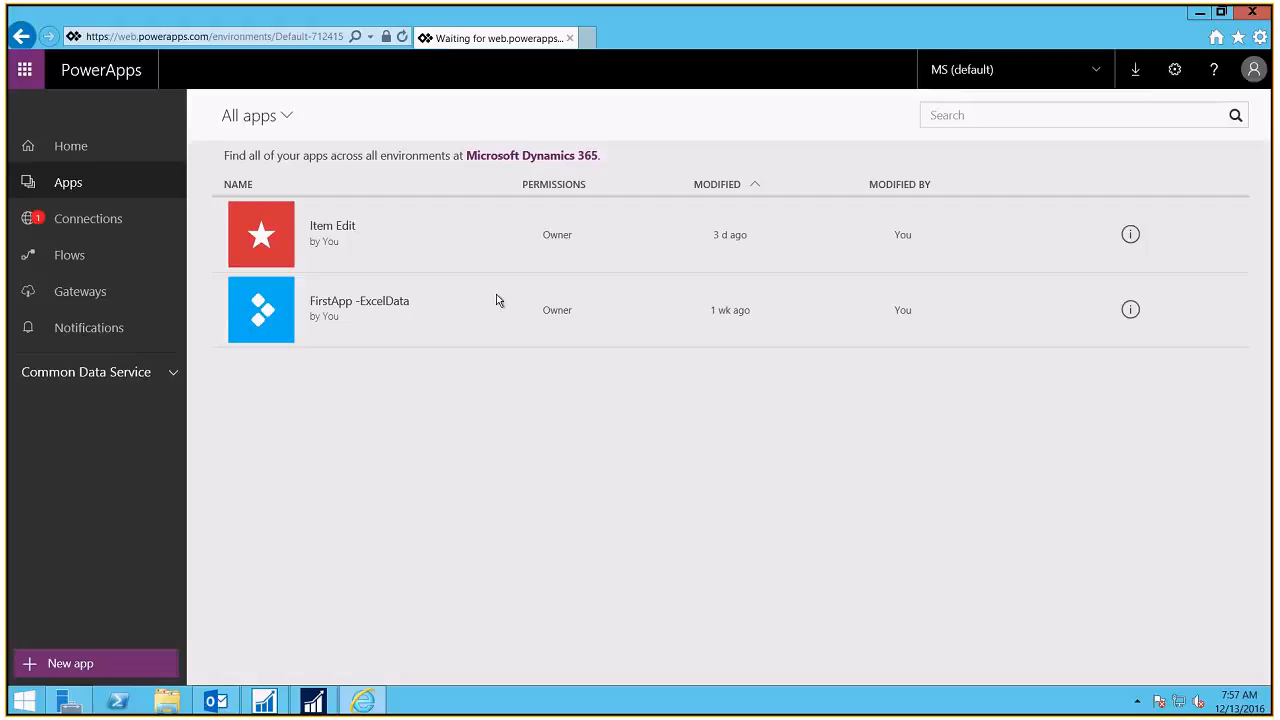
pyautogui.click(285, 117)
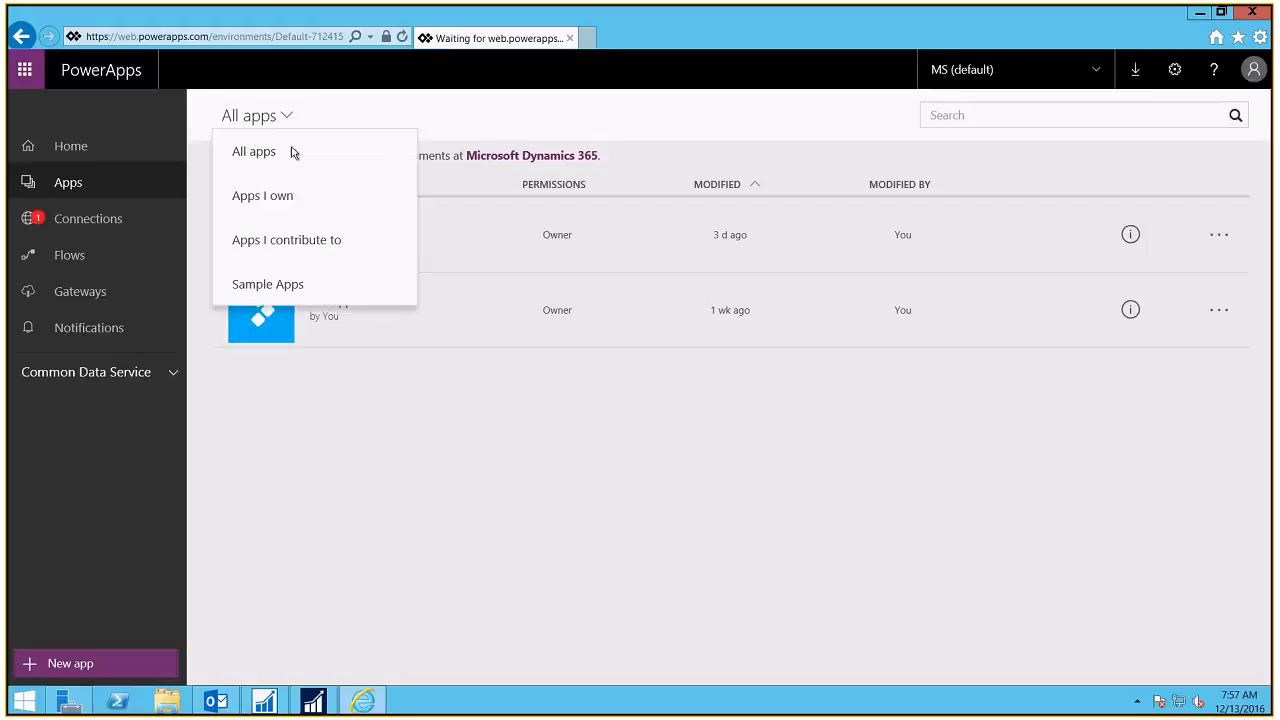
pyautogui.click(297, 199)
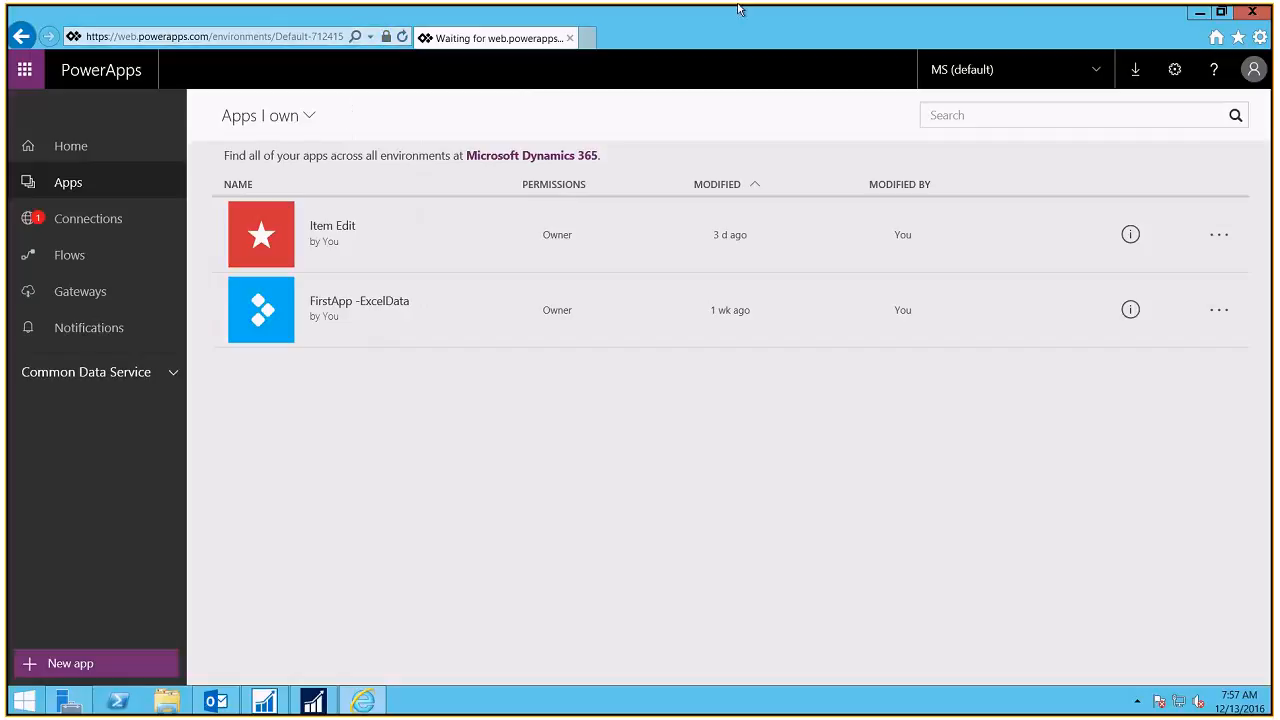
pyautogui.click(293, 118)
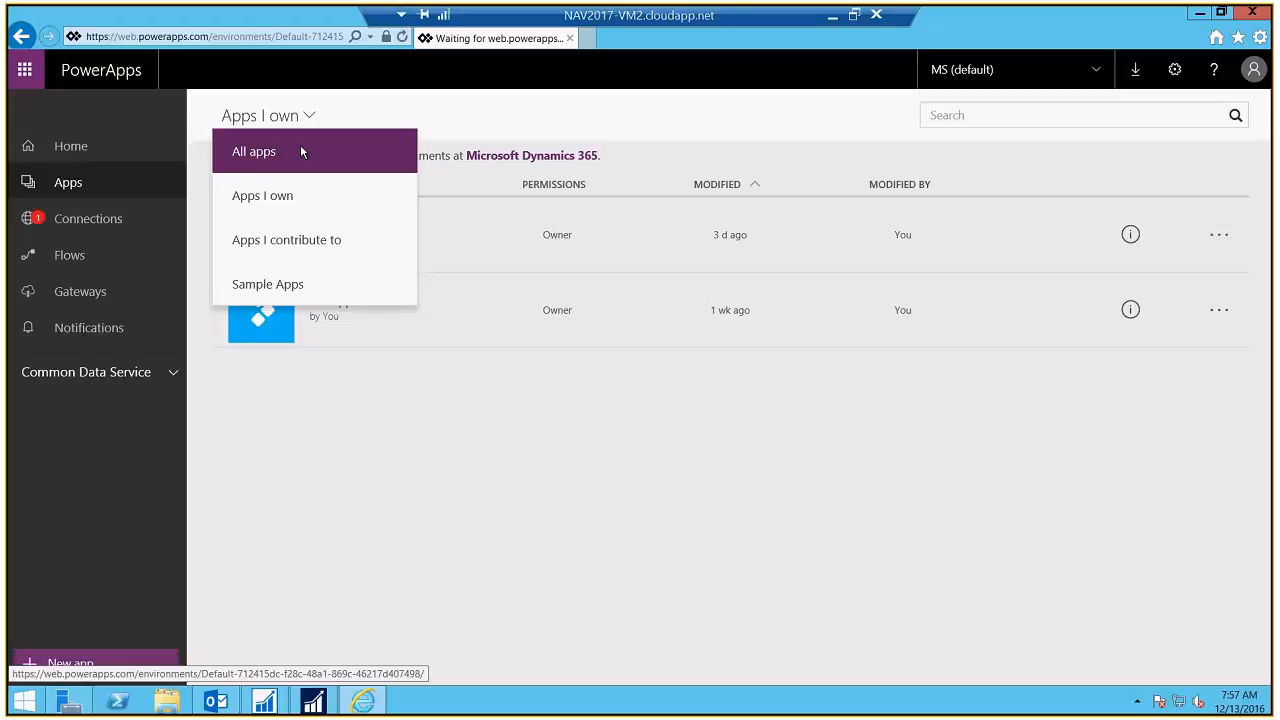
pyautogui.click(302, 152)
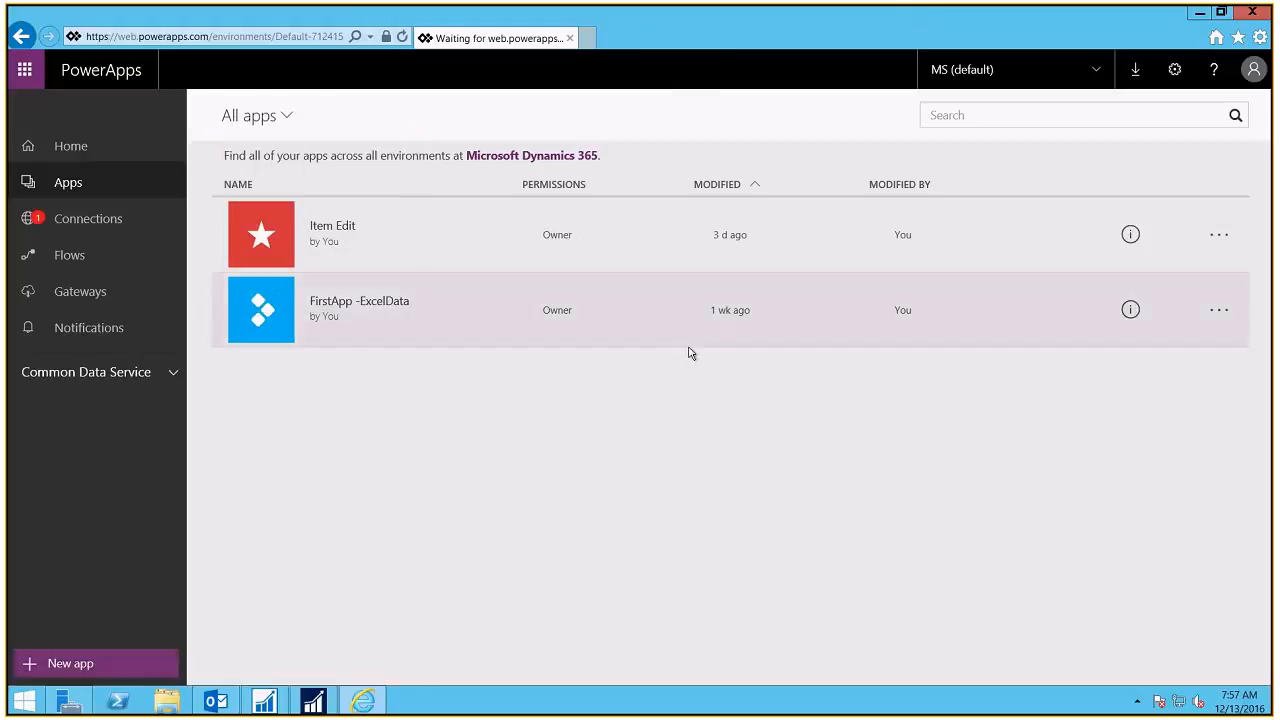
pyautogui.click(82, 226)
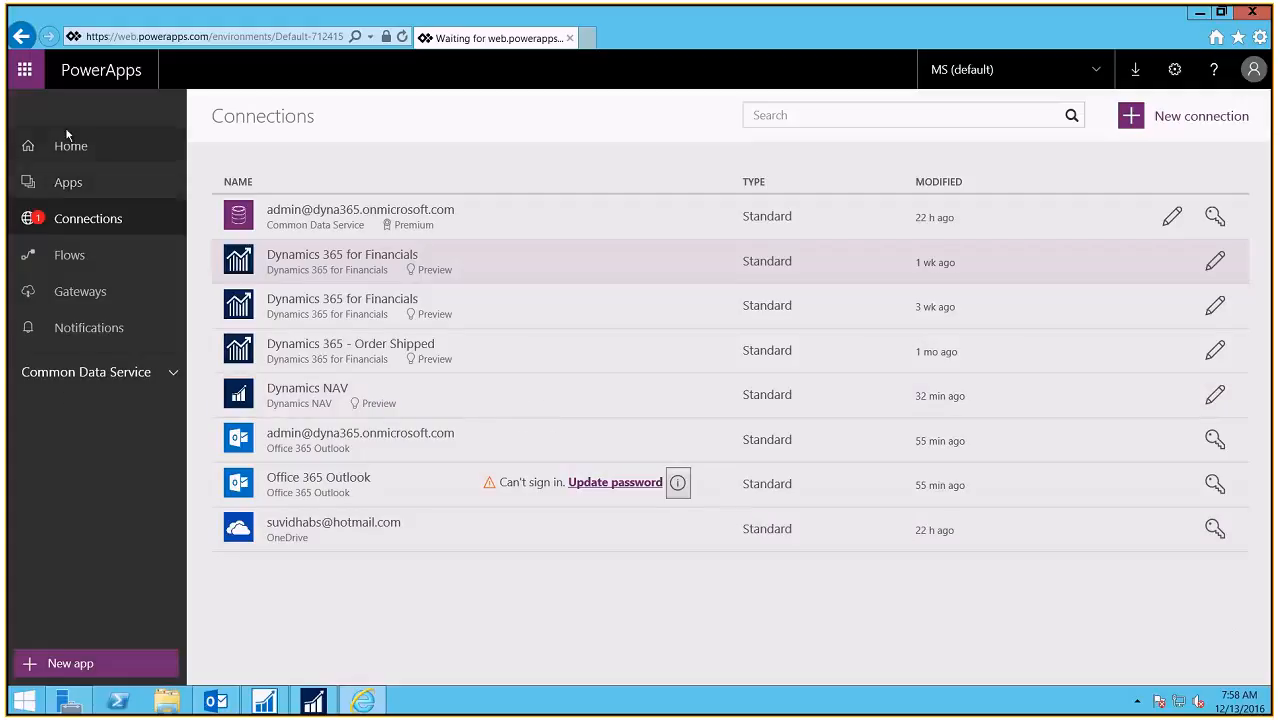
pyautogui.click(68, 182)
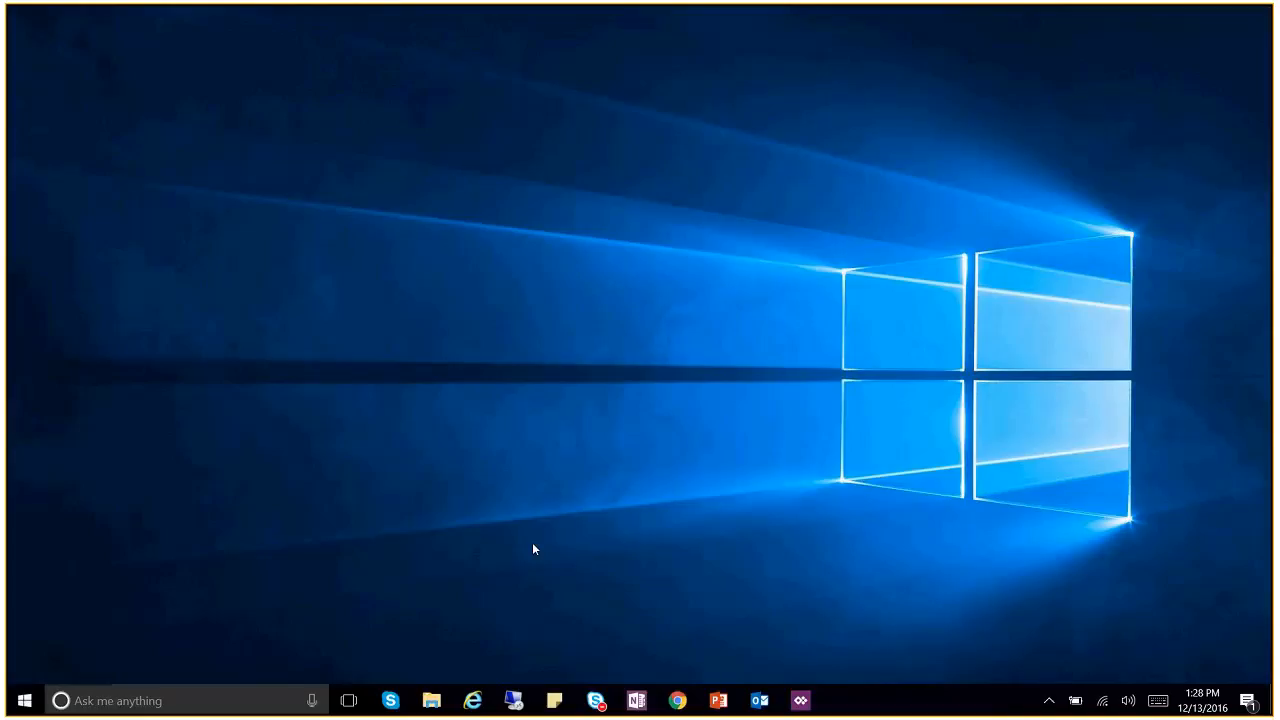
# Step: Resave ItemList New from File > App settings, then return to the remote browser's apps list
pyautogui.click(800, 700)
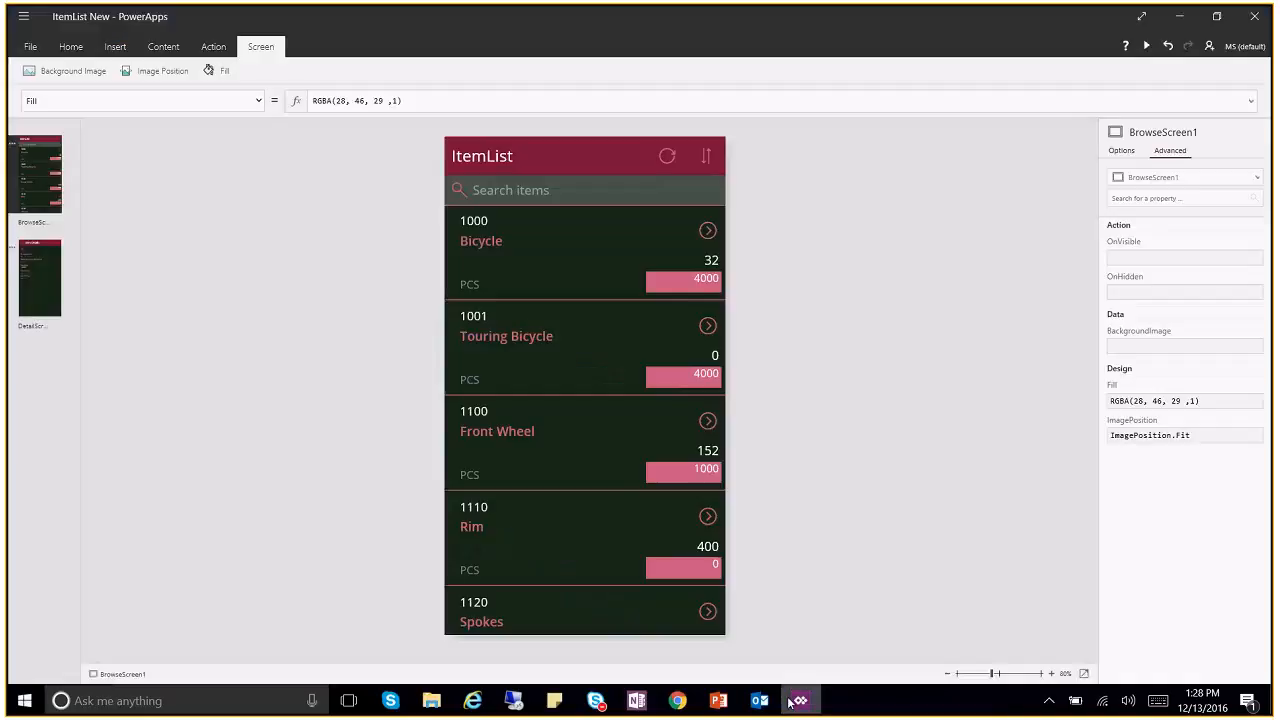
pyautogui.click(31, 50)
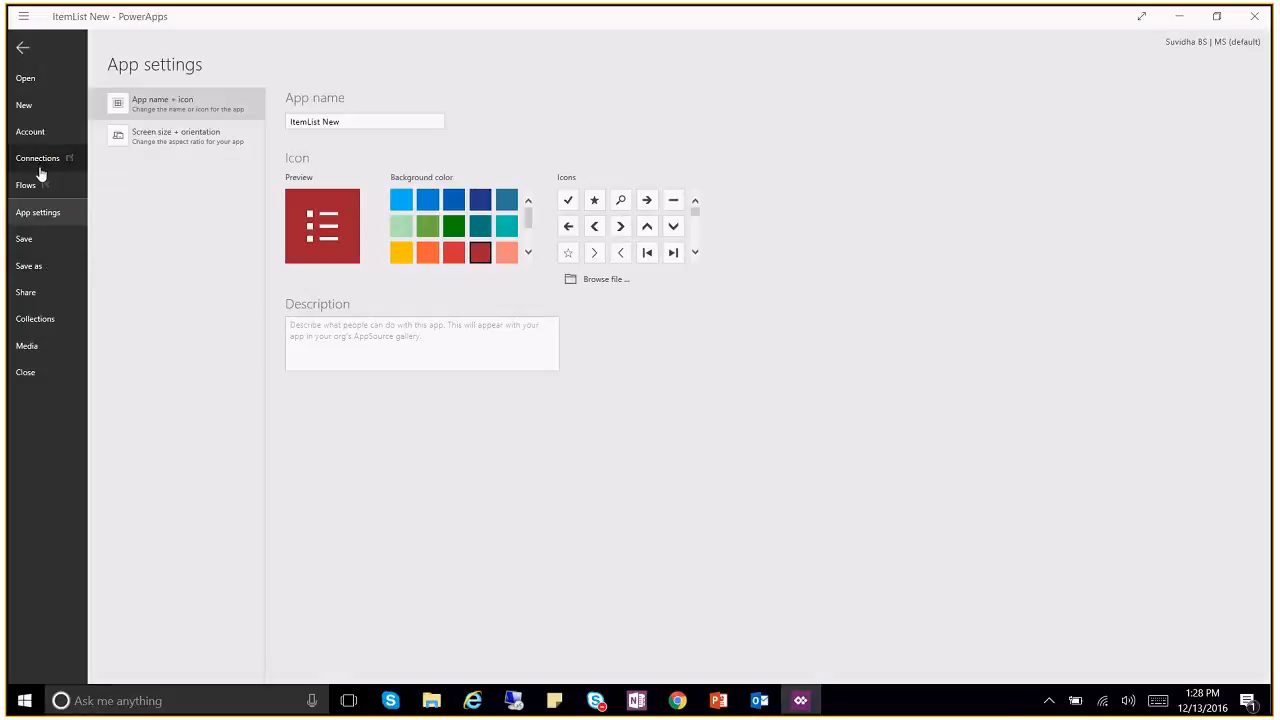
pyautogui.click(45, 254)
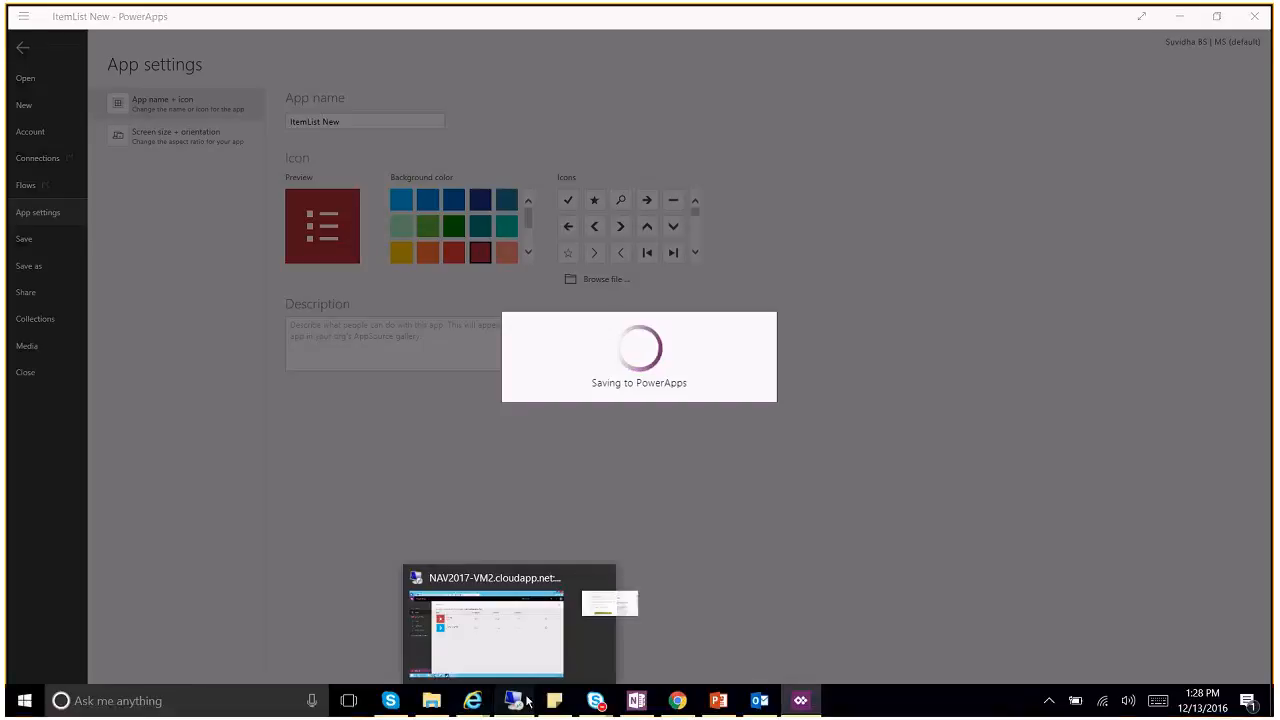
pyautogui.click(528, 702)
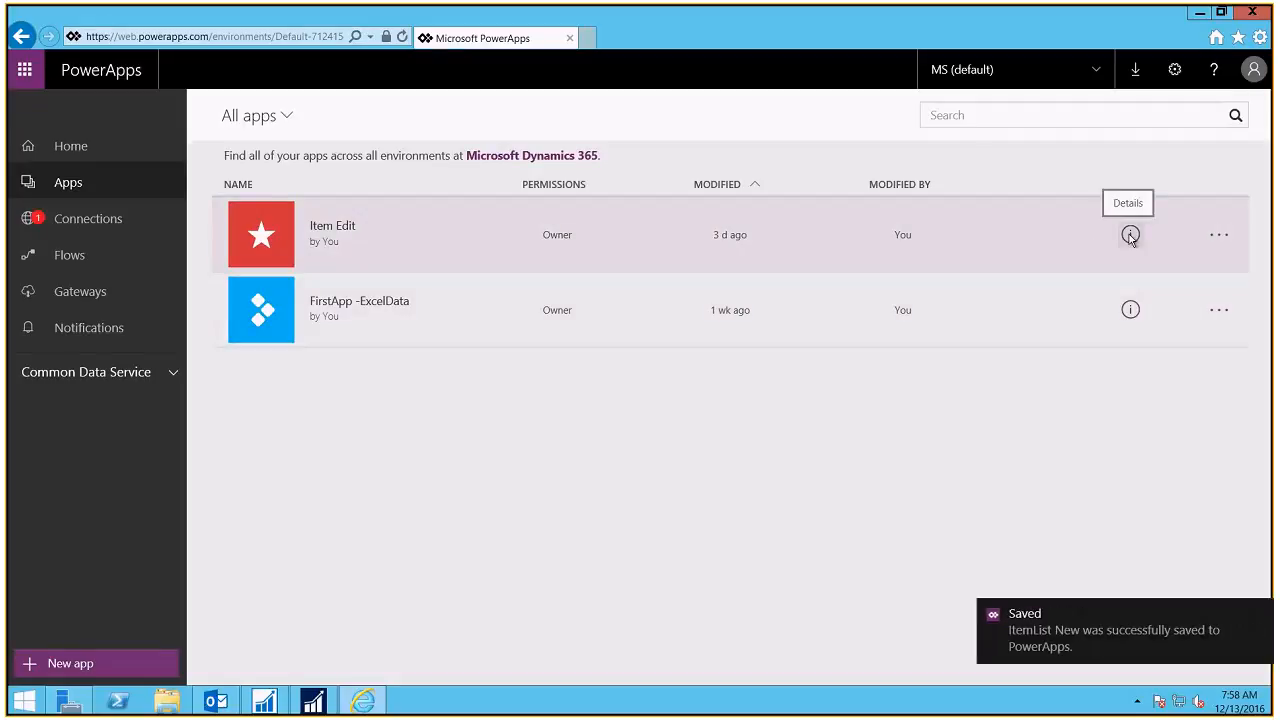
pyautogui.click(1151, 633)
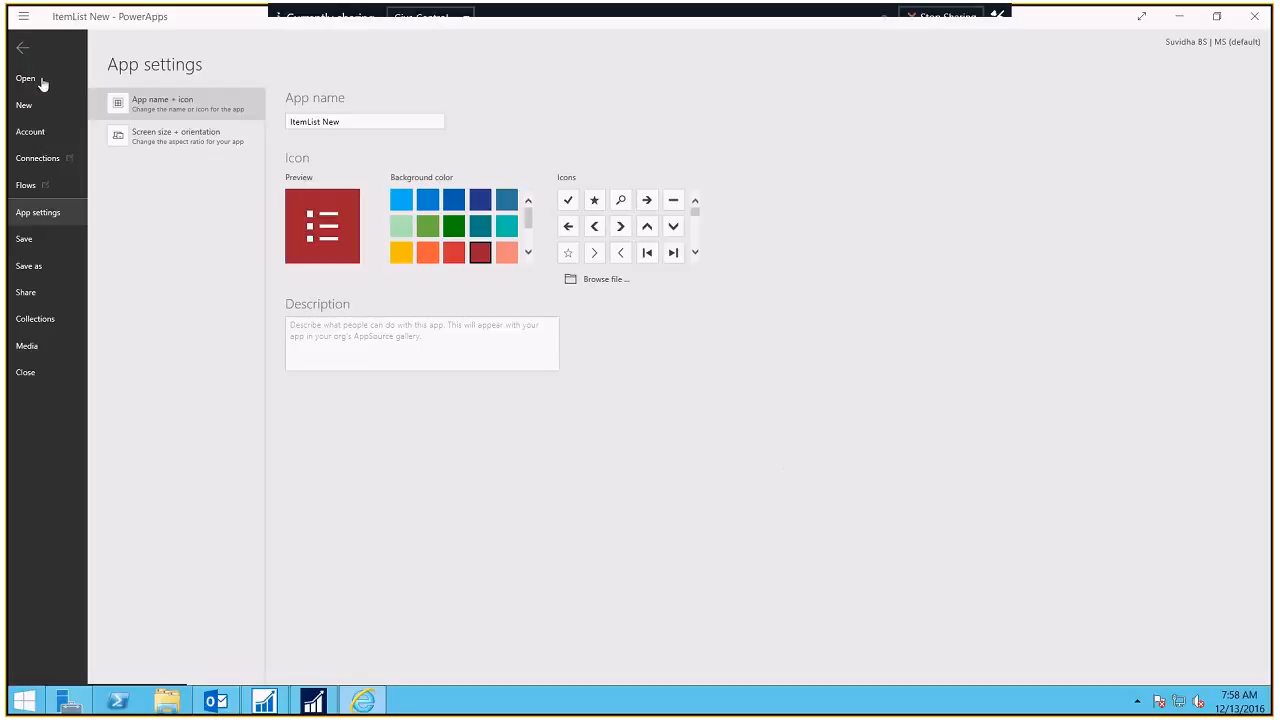
pyautogui.click(24, 52)
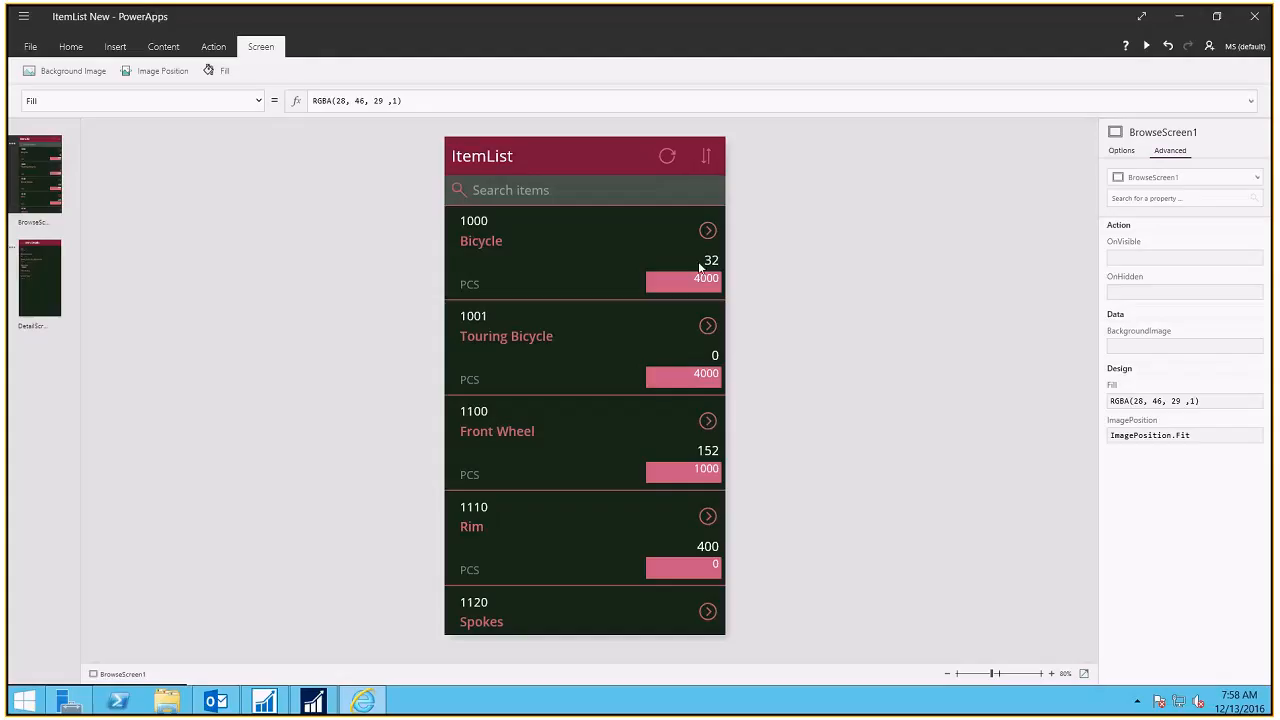
pyautogui.click(1190, 16)
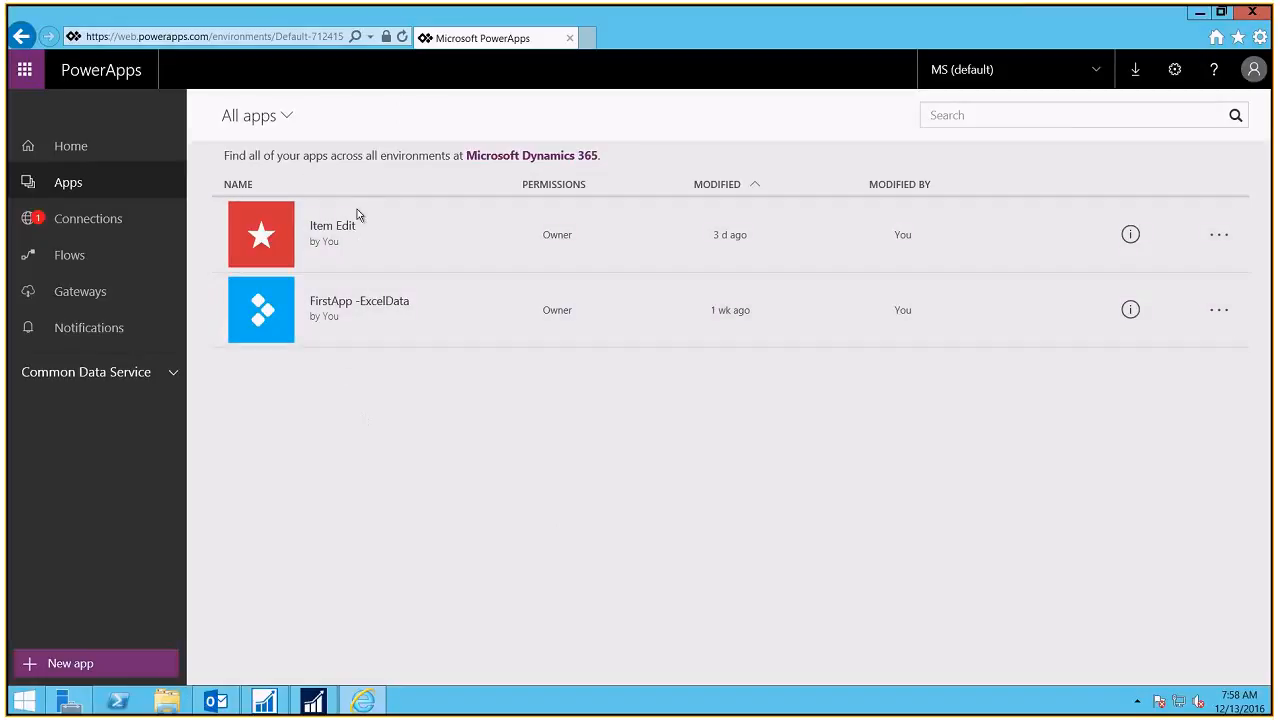
pyautogui.click(1129, 309)
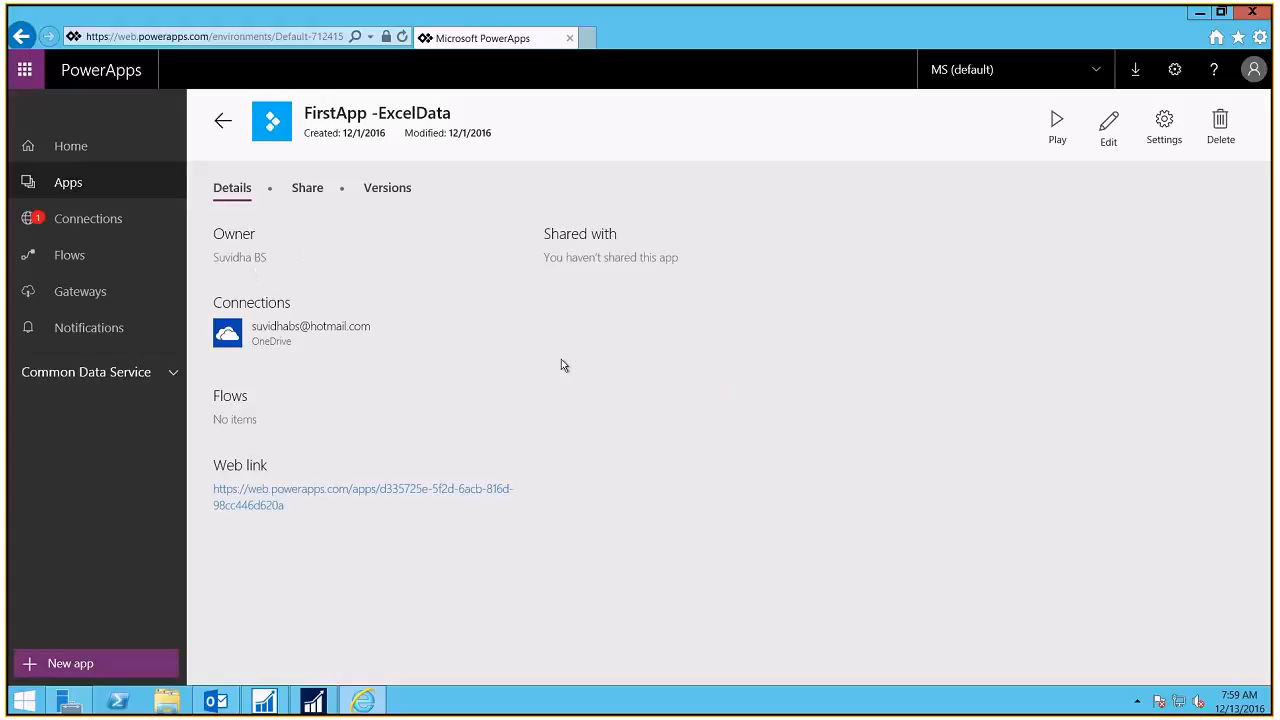
pyautogui.click(314, 195)
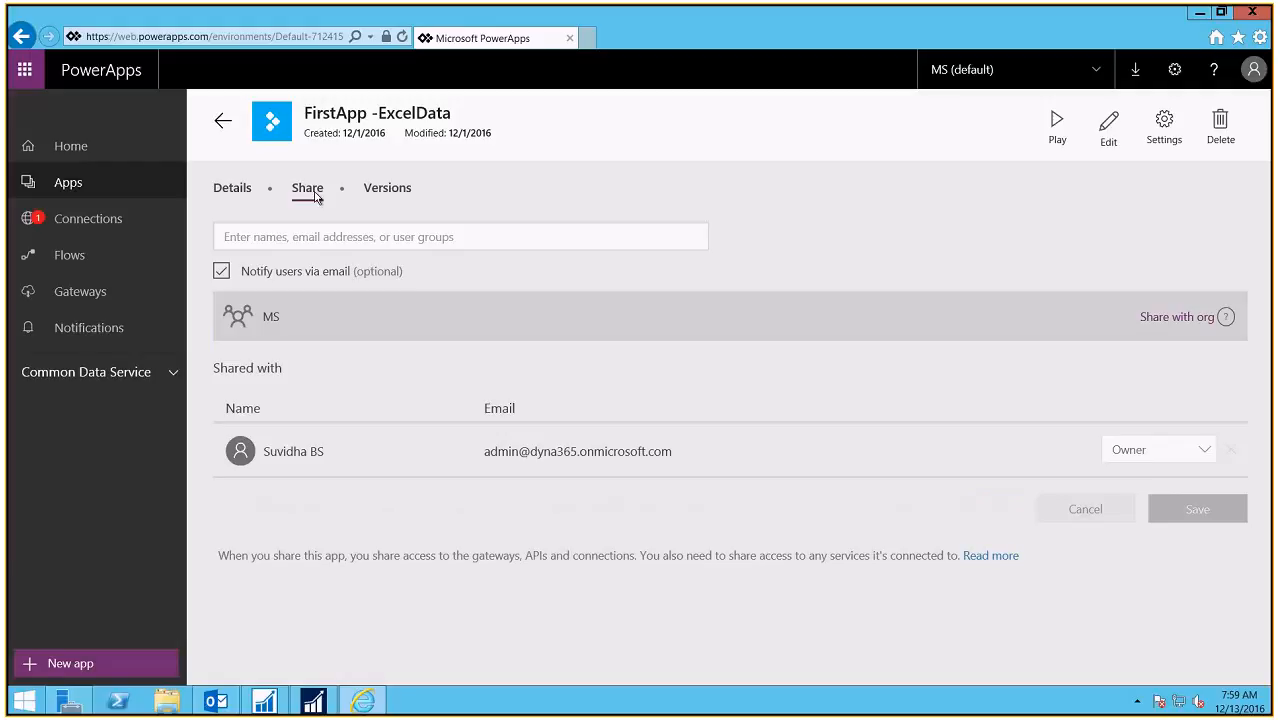
pyautogui.click(397, 200)
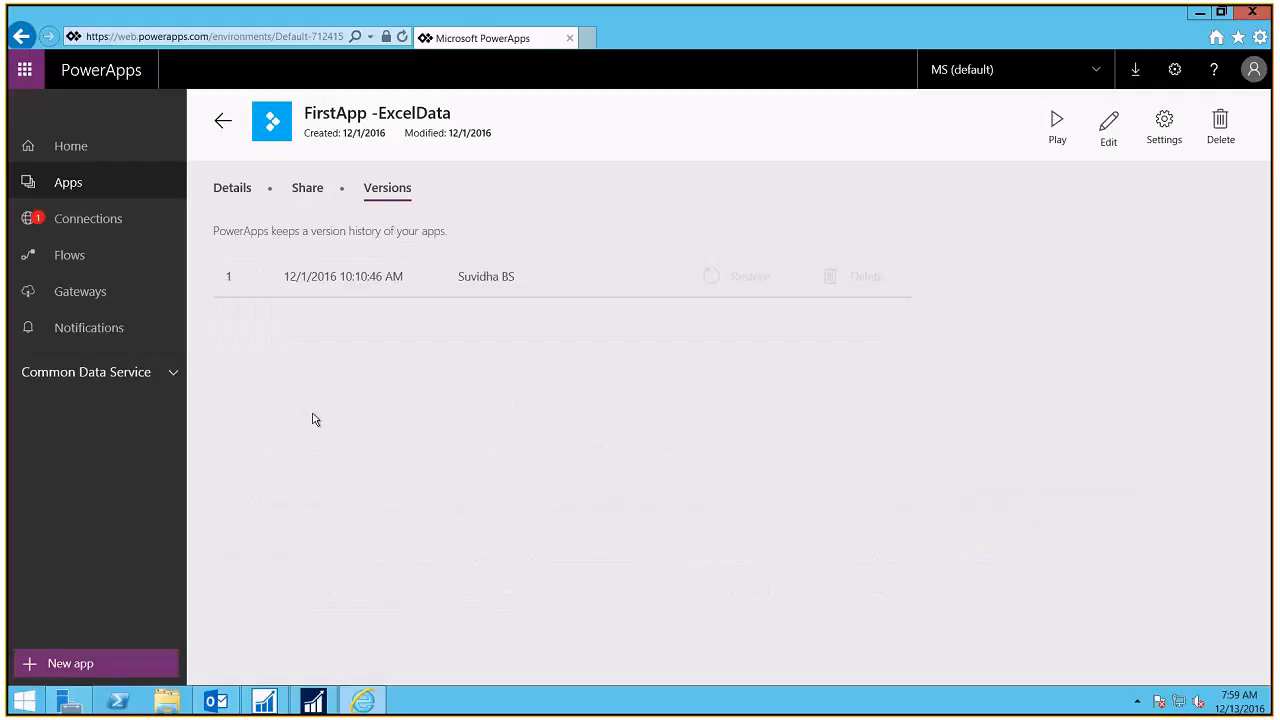
pyautogui.click(222, 122)
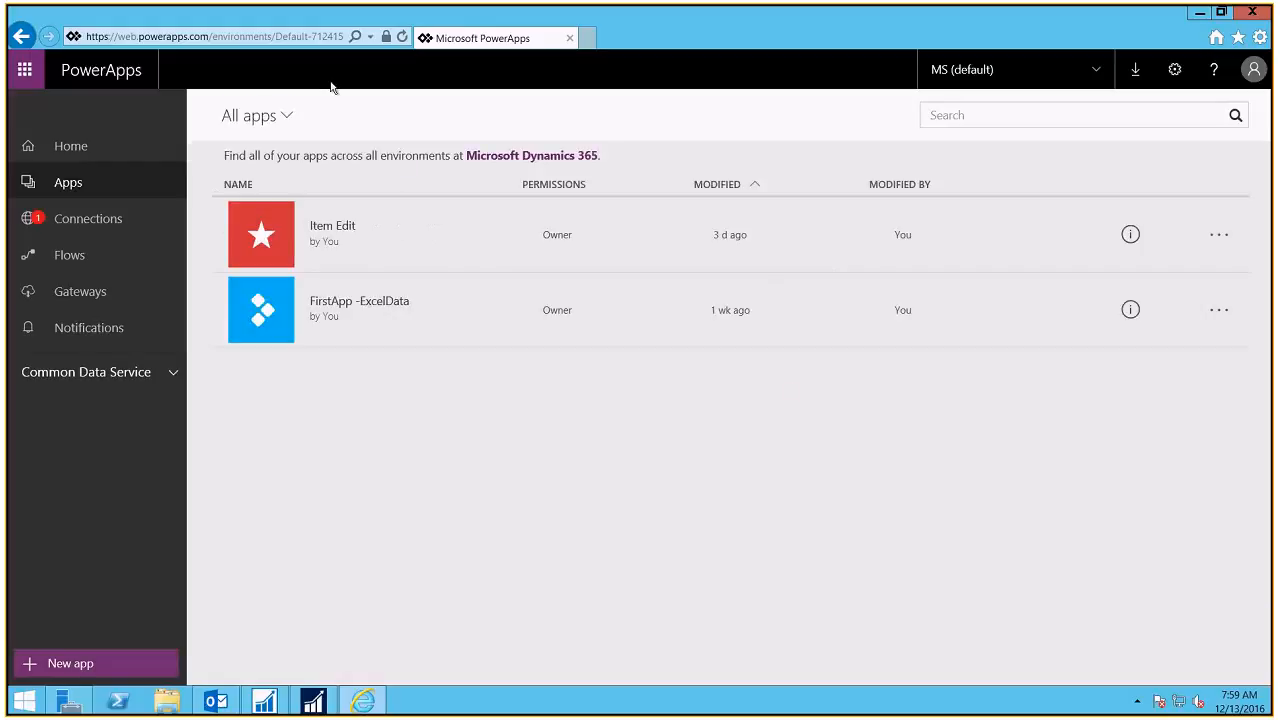
# Step: View Item Edit's details, return to All apps, and refresh the browser page
pyautogui.click(1131, 235)
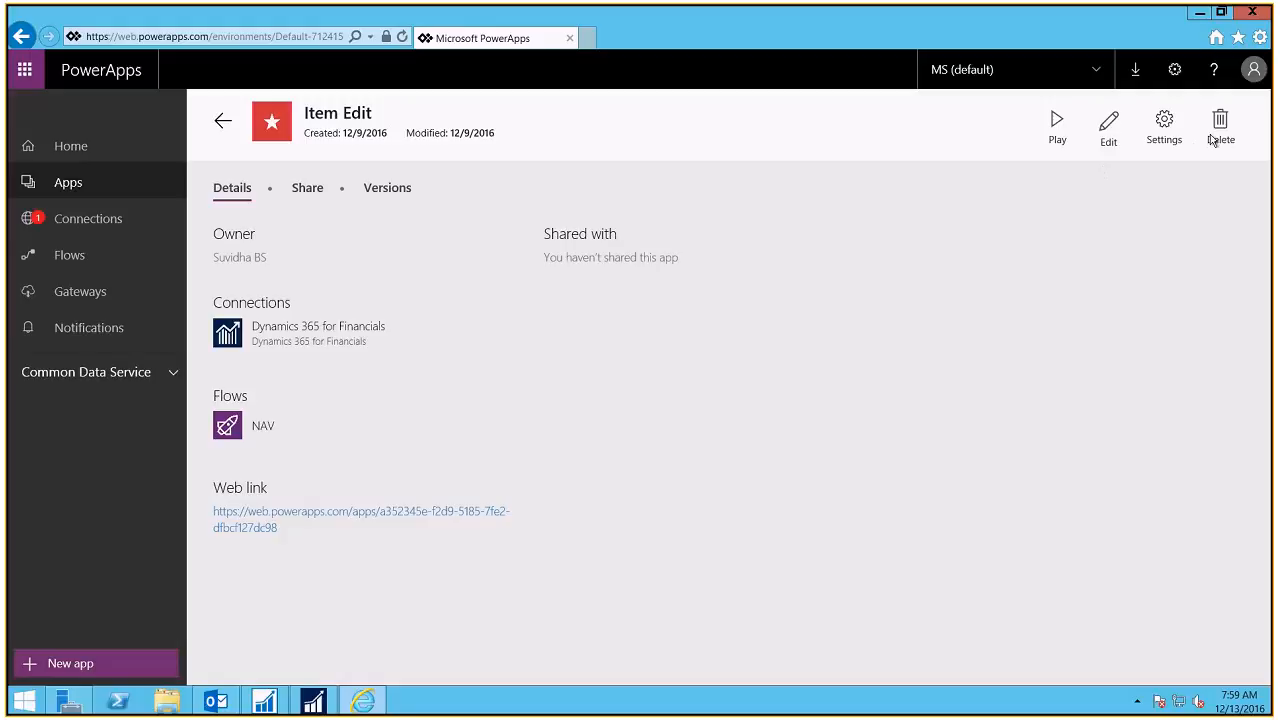
pyautogui.click(222, 120)
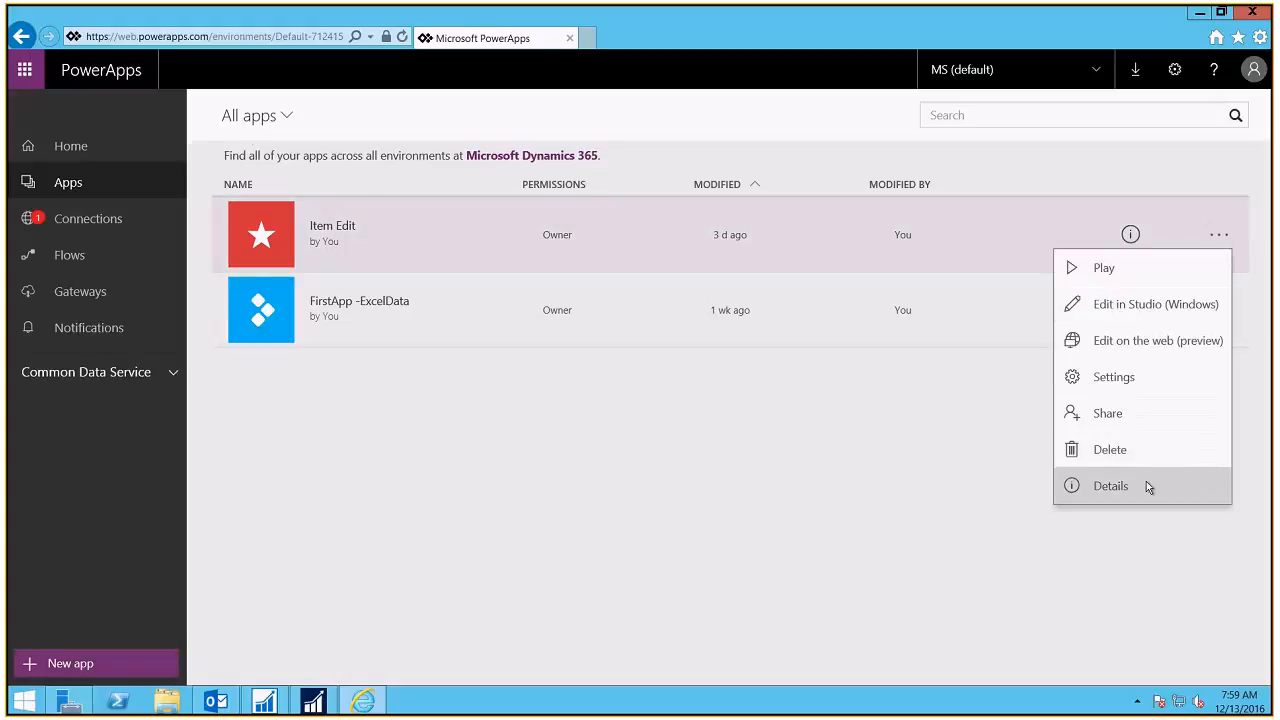
pyautogui.click(700, 482)
pyautogui.click(403, 37)
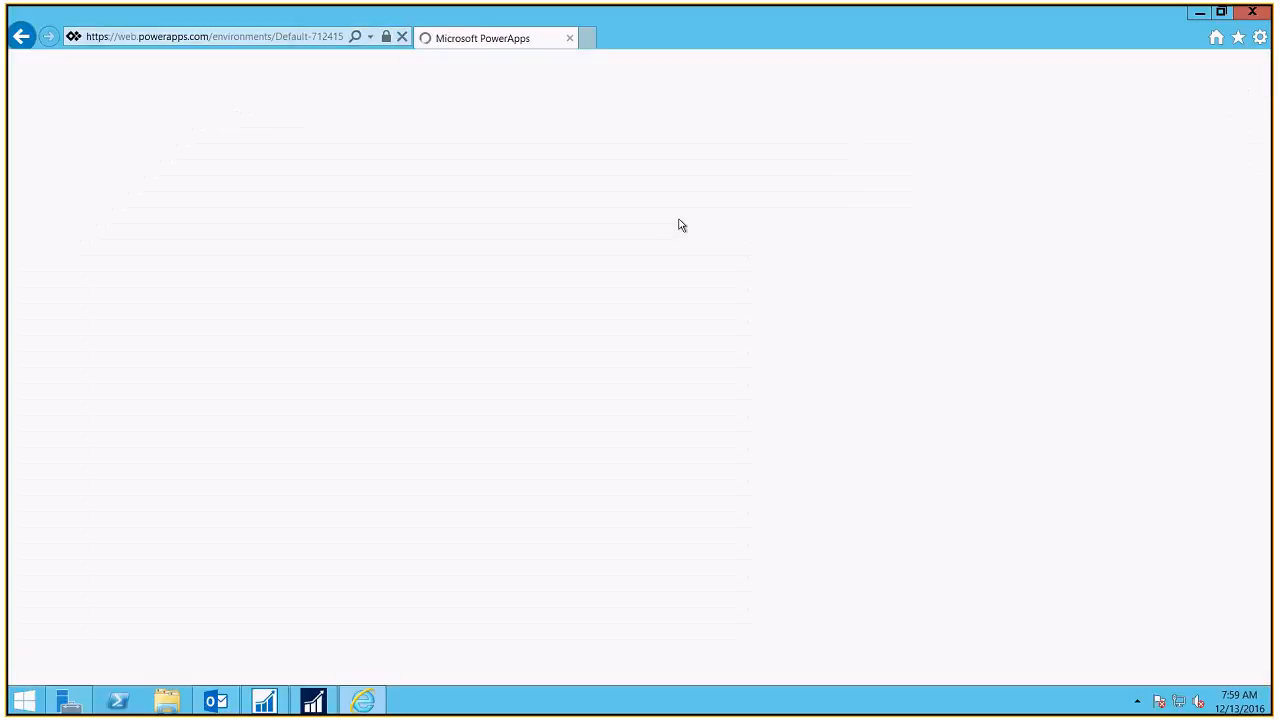